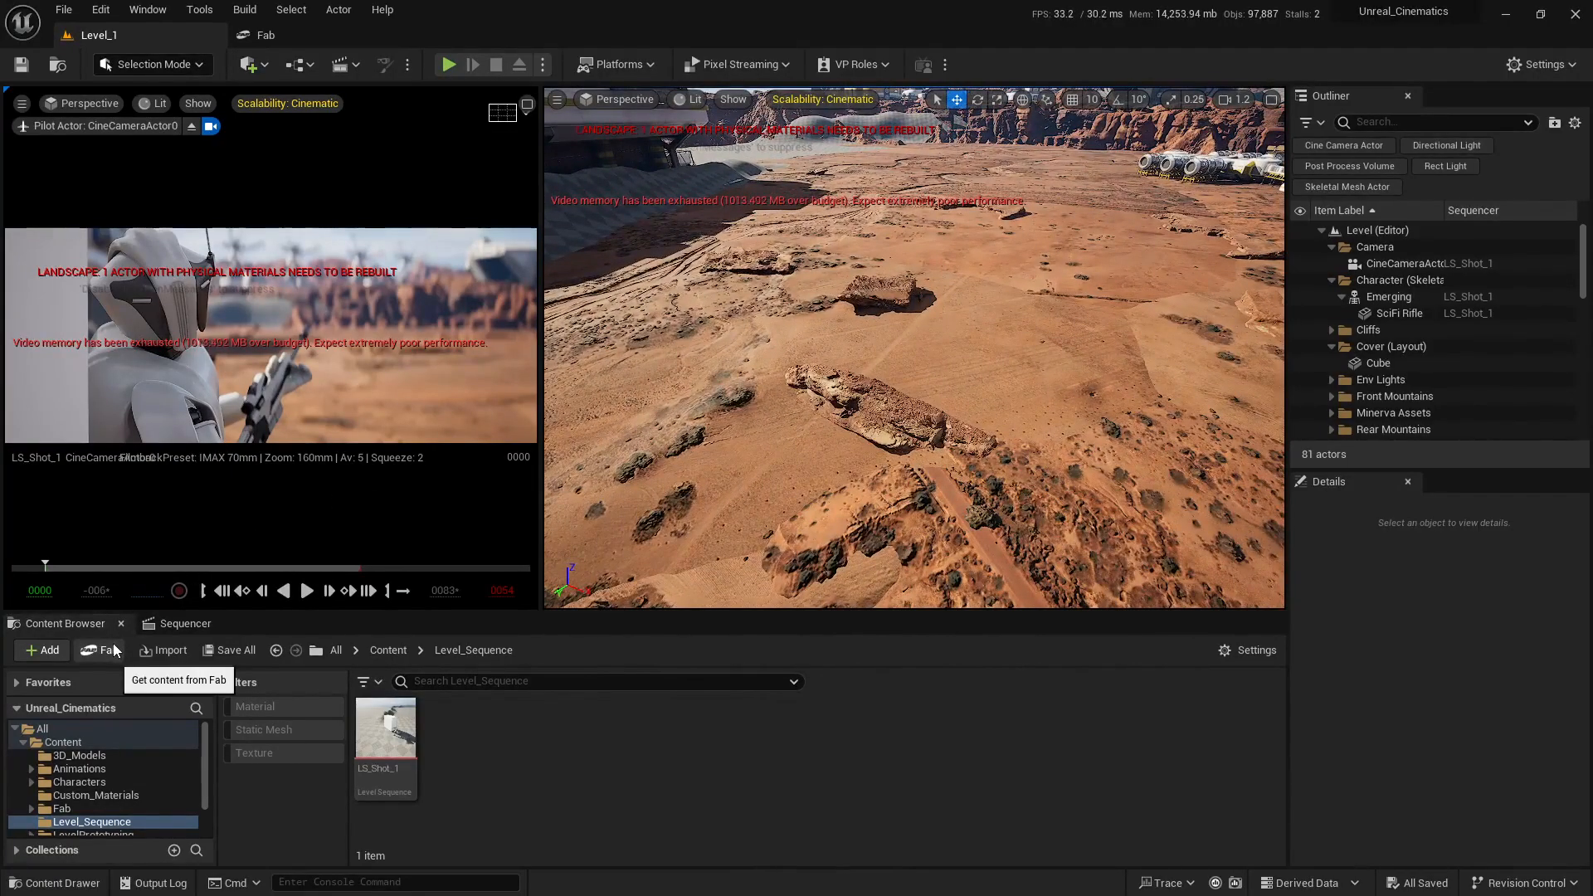
# Open the Fab marketplace and search for "quixel" within the 3D Nature & Plants > Plants category
pyautogui.click(112, 647)
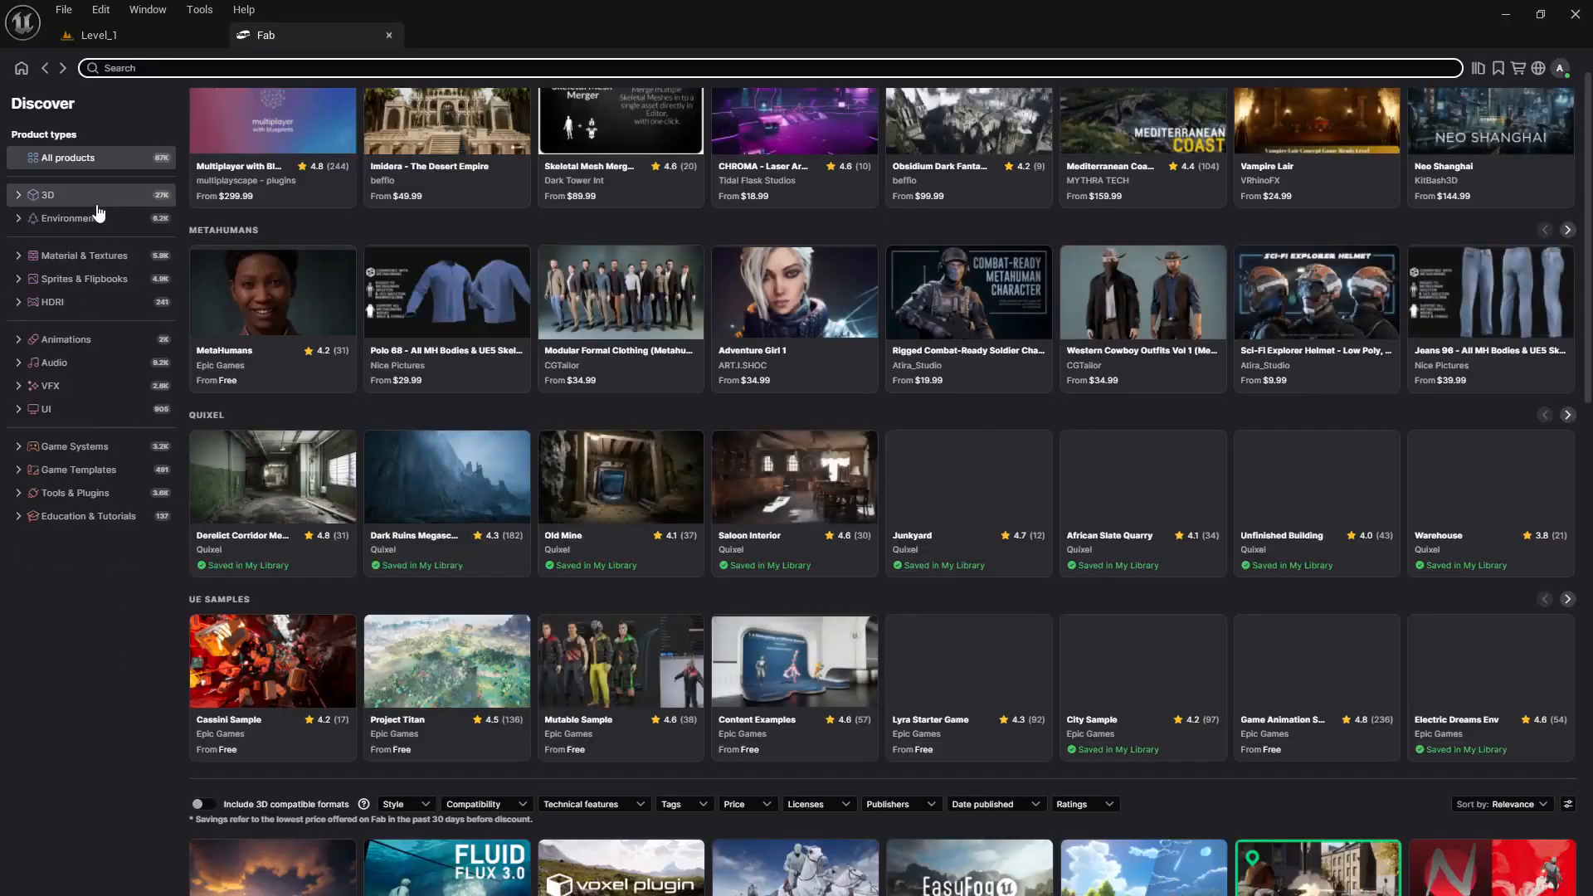
pyautogui.click(48, 195)
pyautogui.click(81, 389)
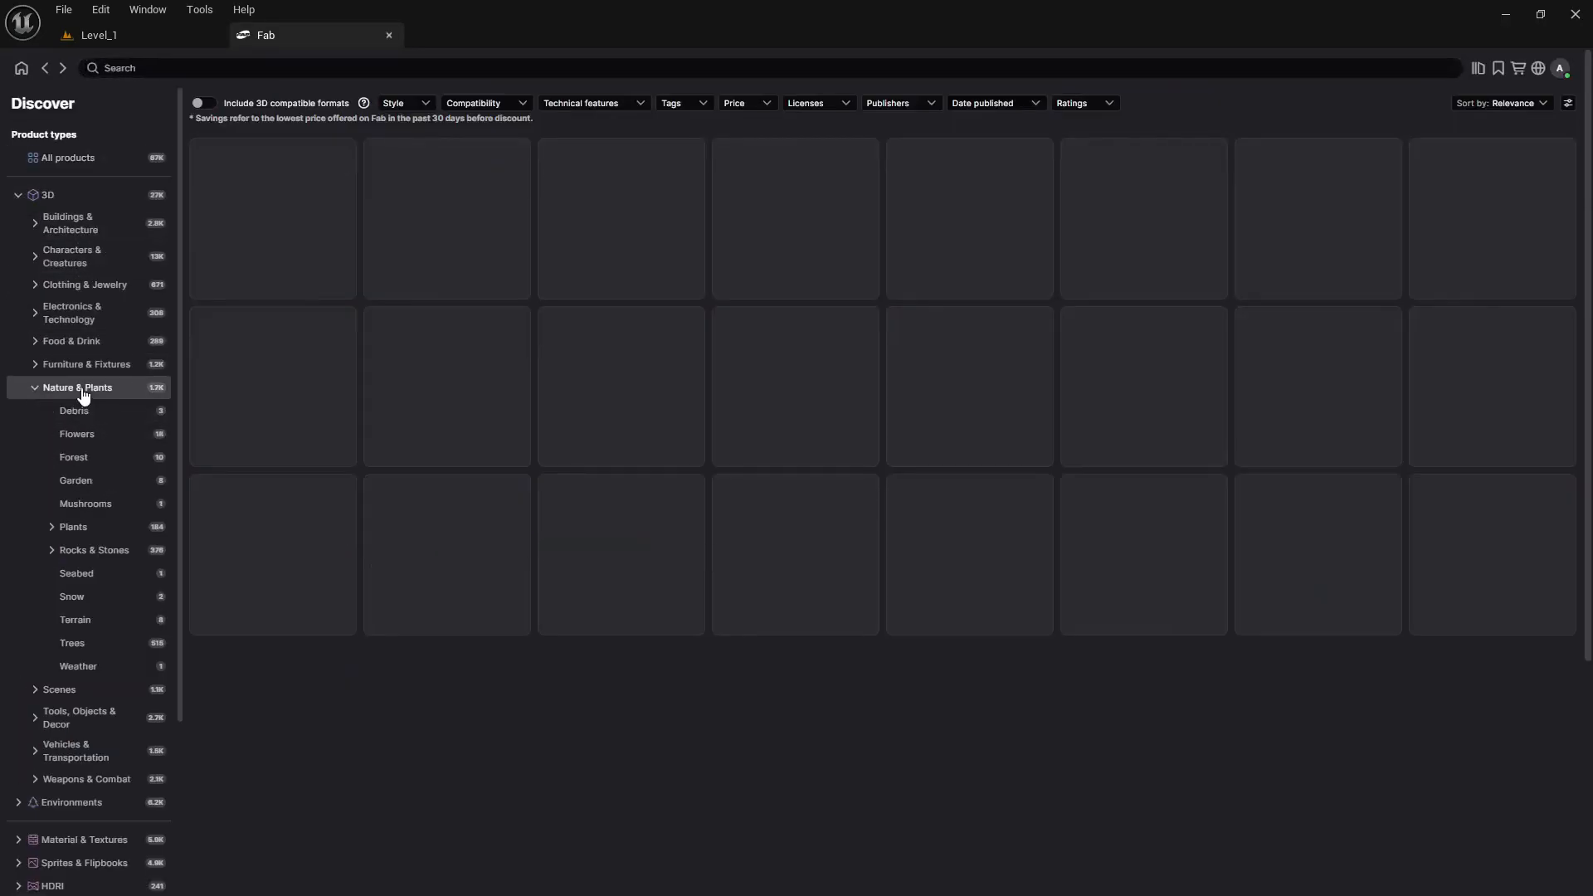
pyautogui.click(106, 531)
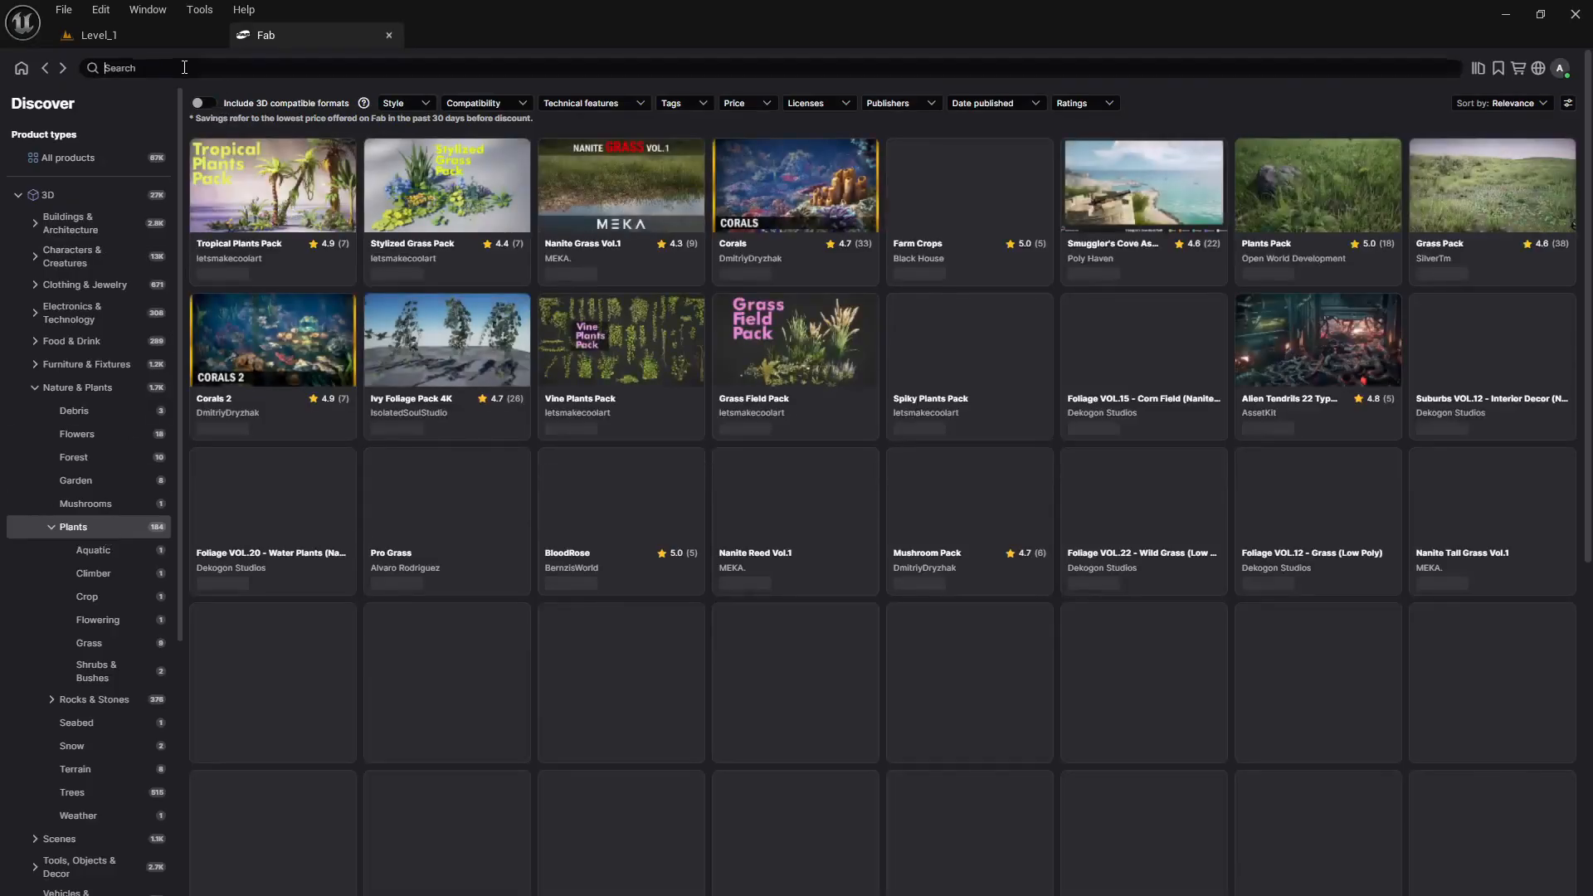
pyautogui.write('quixel')
pyautogui.press('Return')
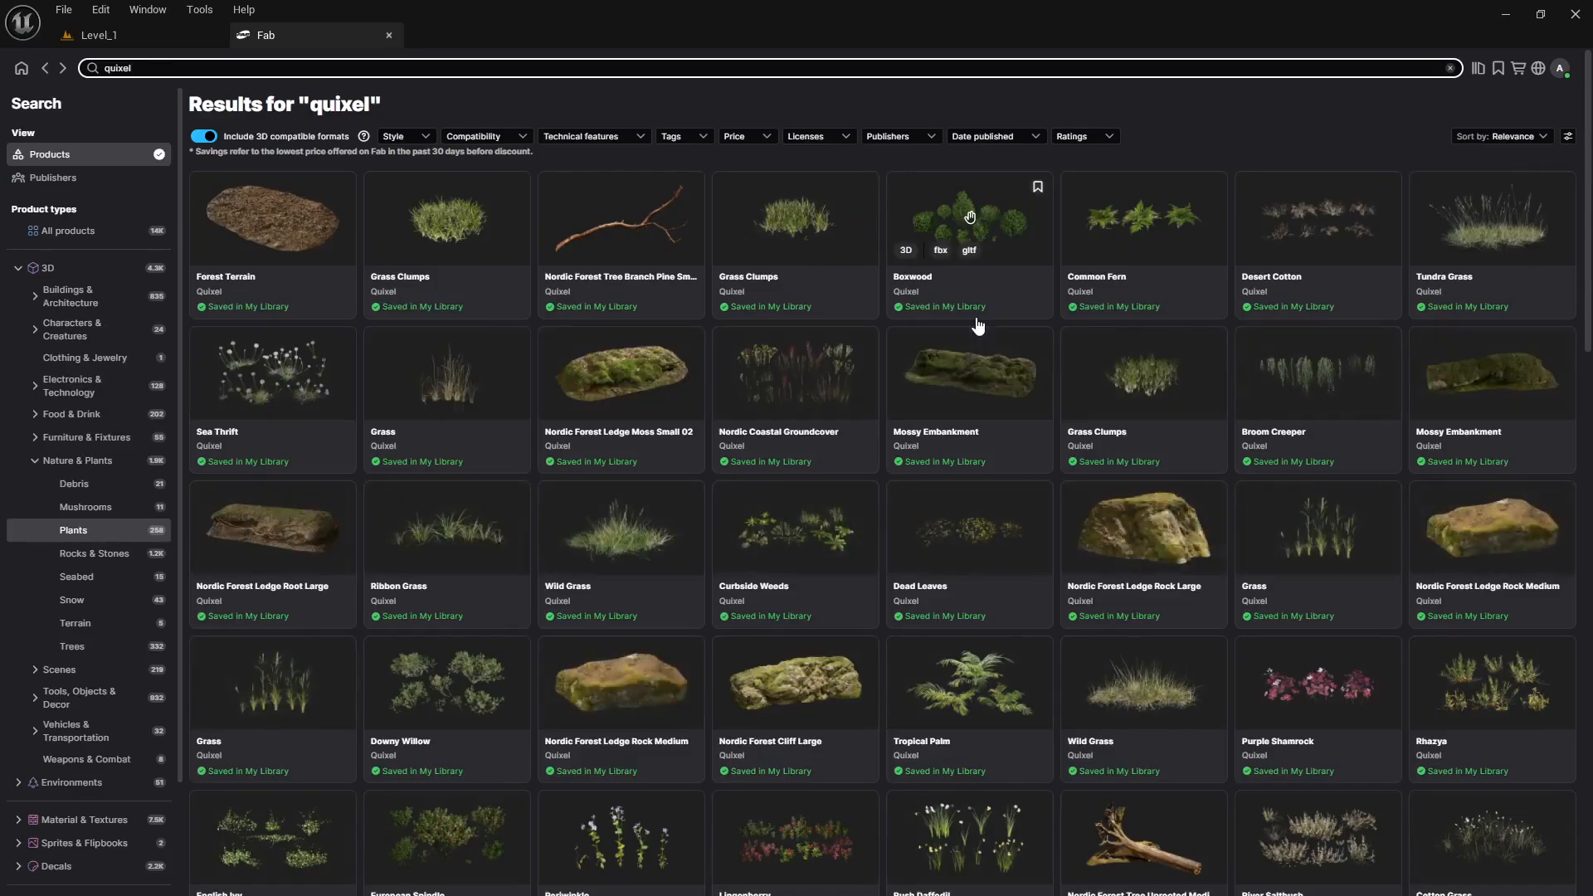
# Add Quixel's Grass asset with the yellow seed heads to the project at Raw quality and save the imported assets
pyautogui.scroll(-4, 747, 440)
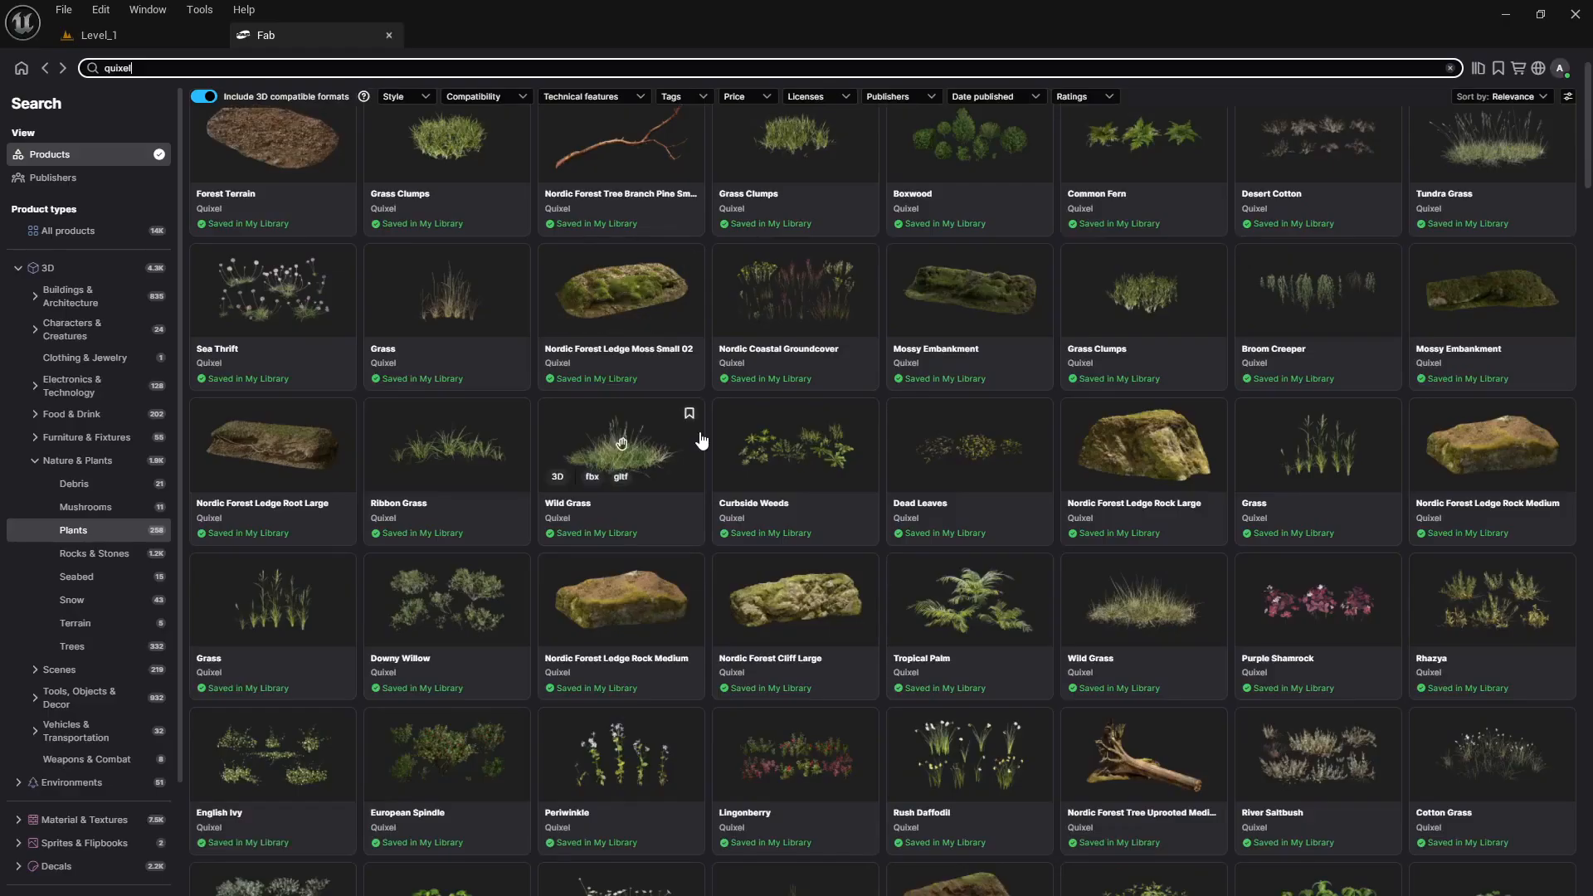
pyautogui.scroll(-5, 695, 431)
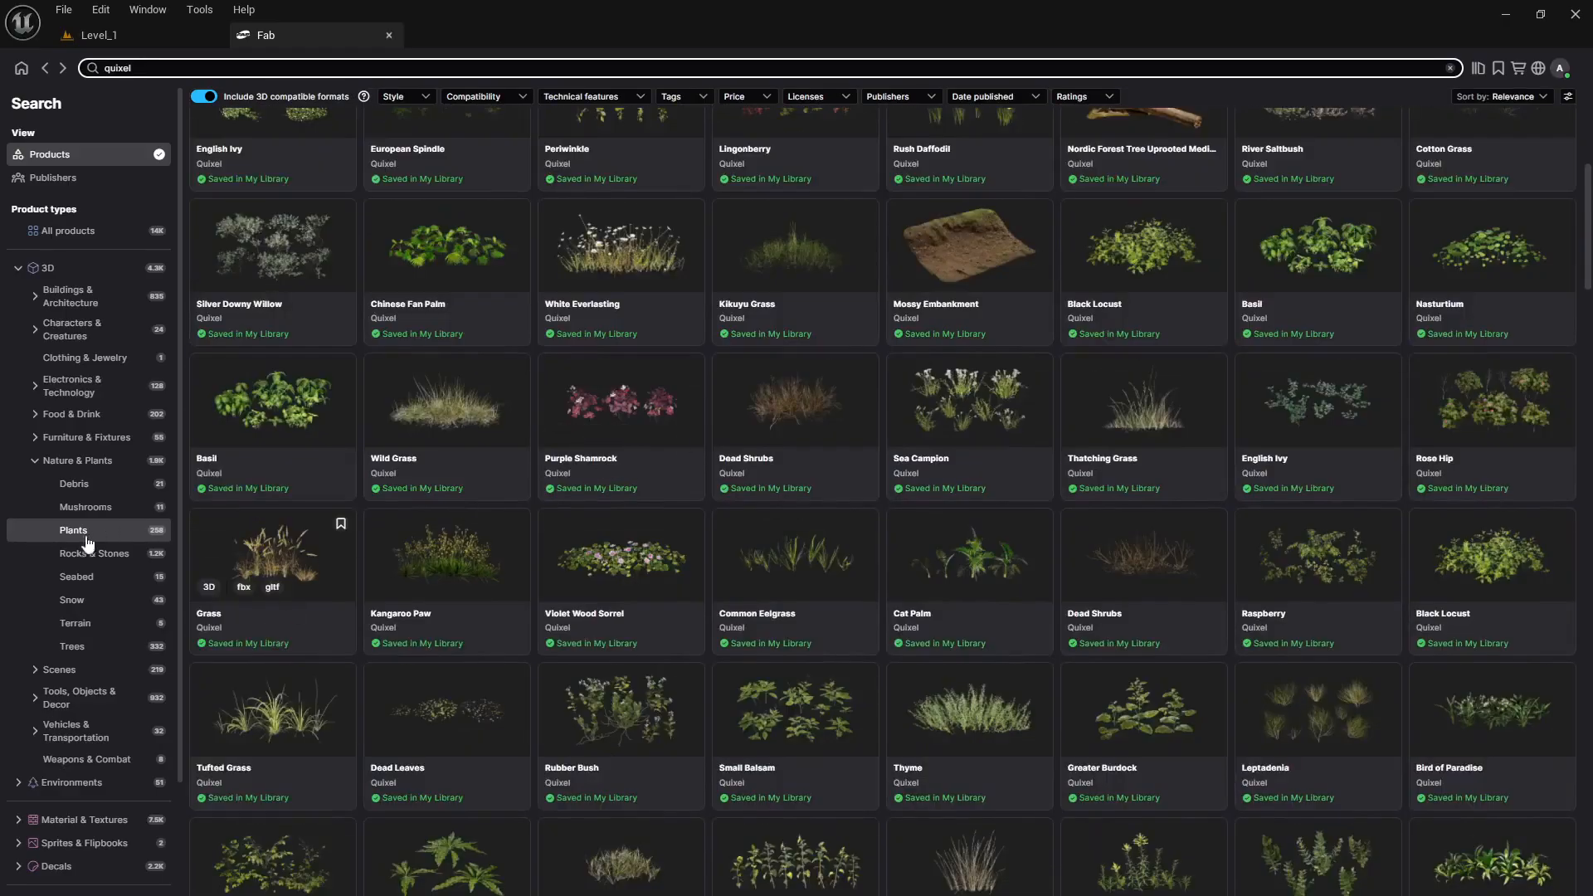
pyautogui.click(237, 564)
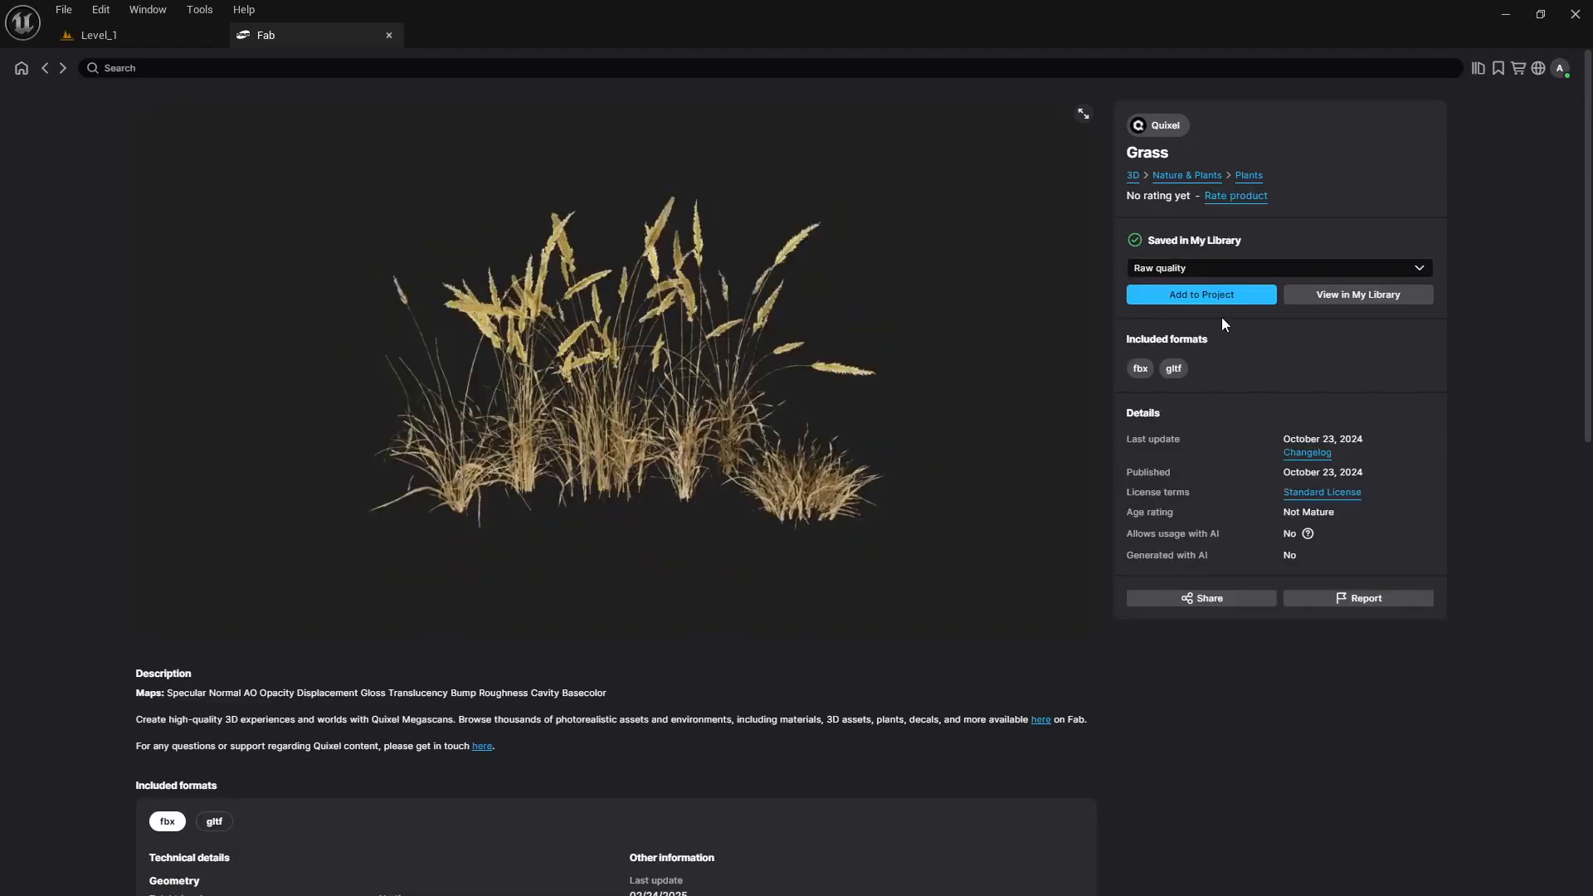
pyautogui.click(1211, 301)
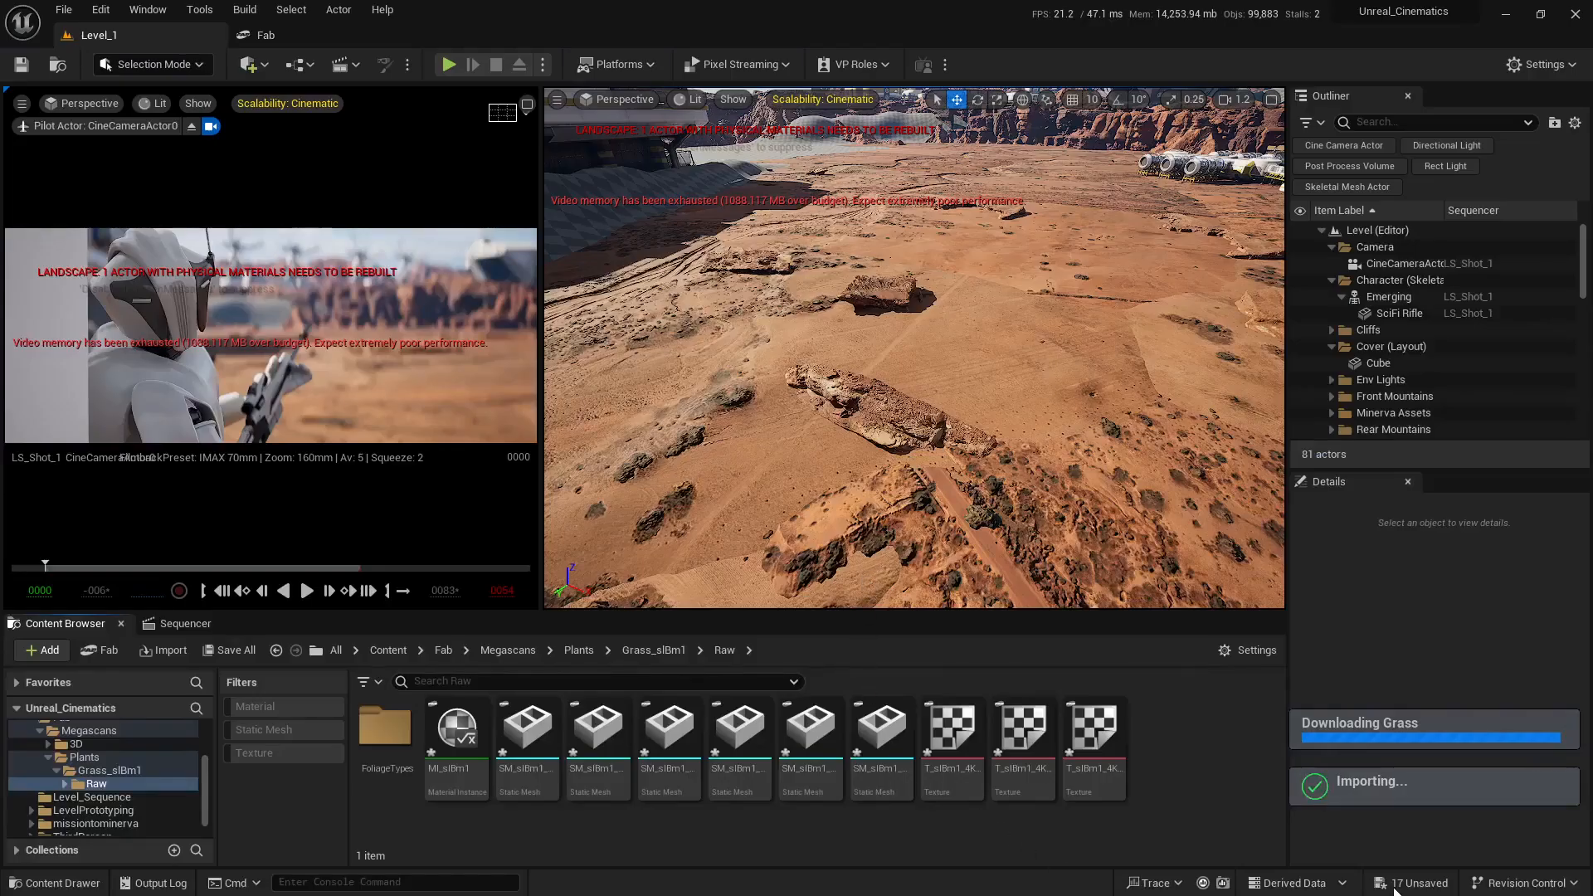
pyautogui.click(1395, 886)
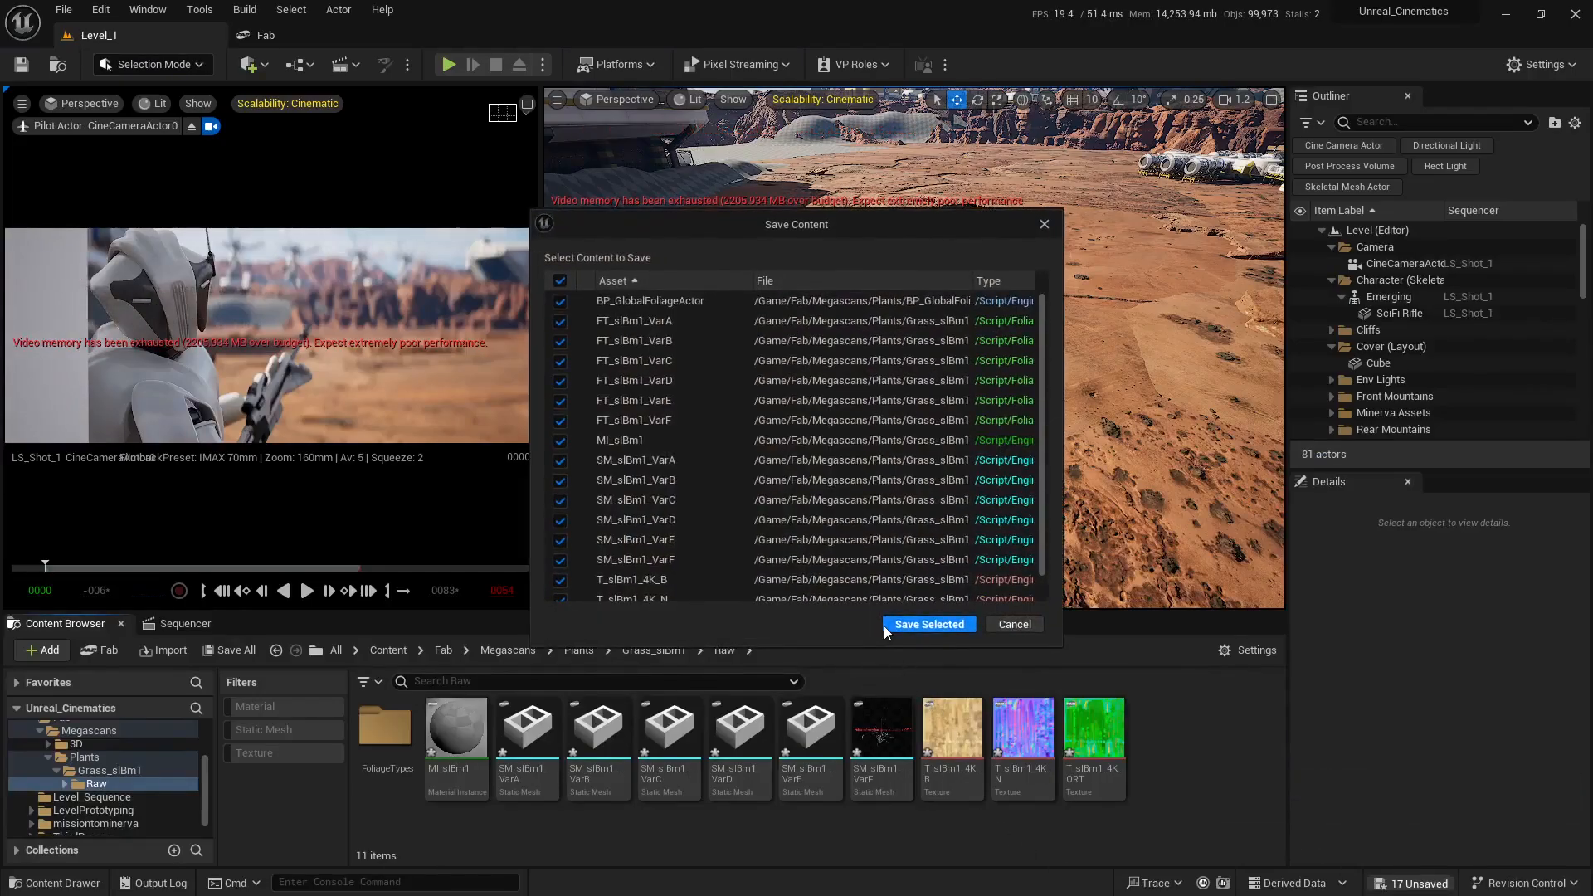
pyautogui.click(921, 625)
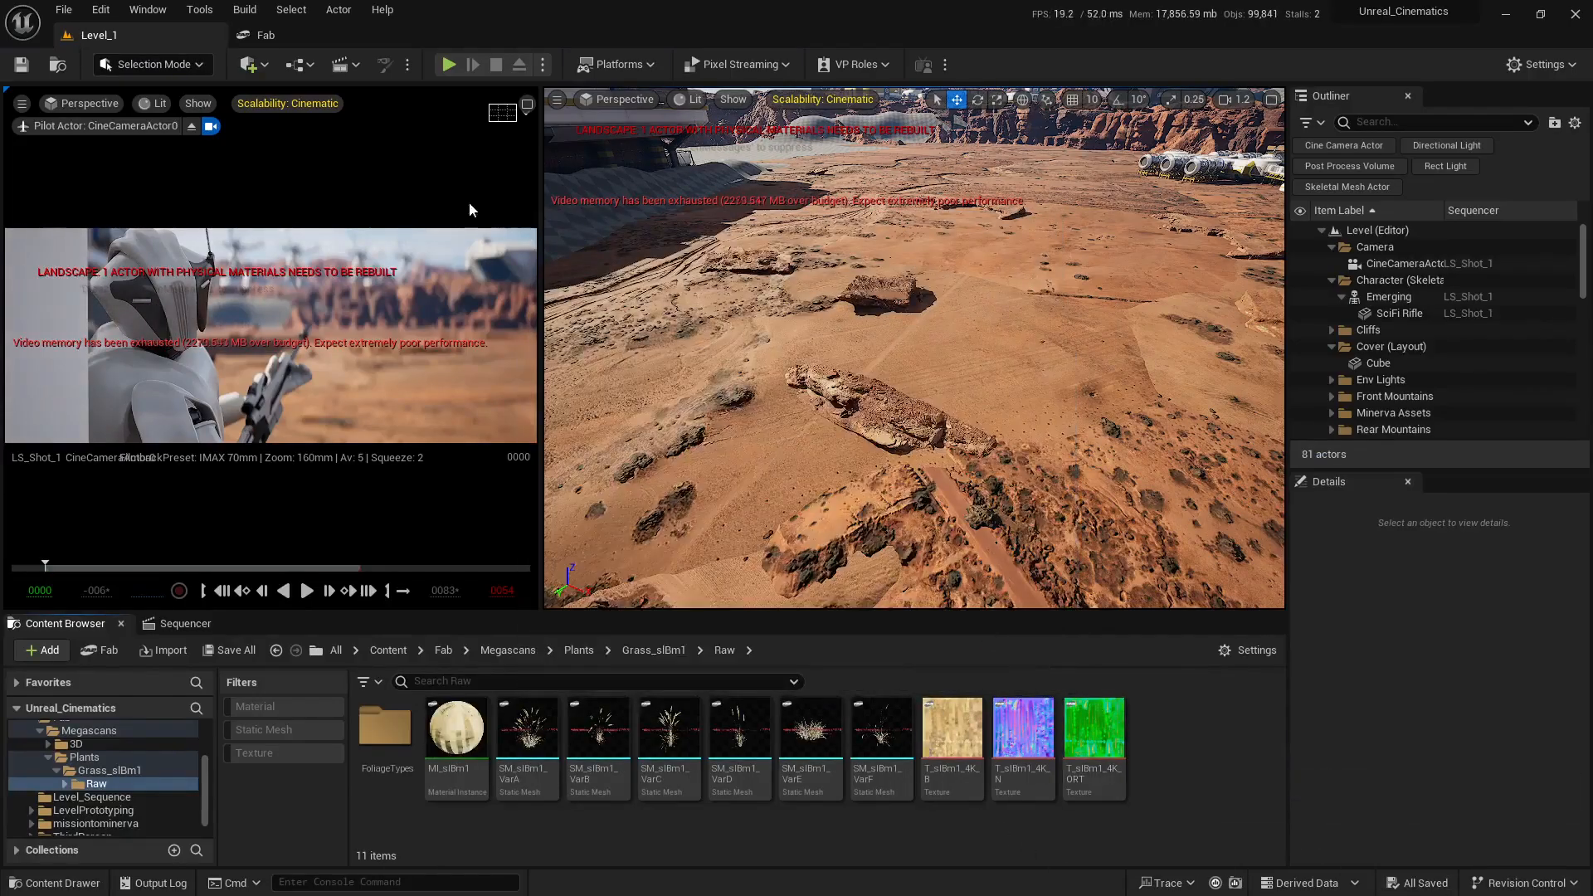
# Return to the Quixel plant results in Fab, add Dead Shrubs to the project and save its imported assets
pyautogui.click(264, 35)
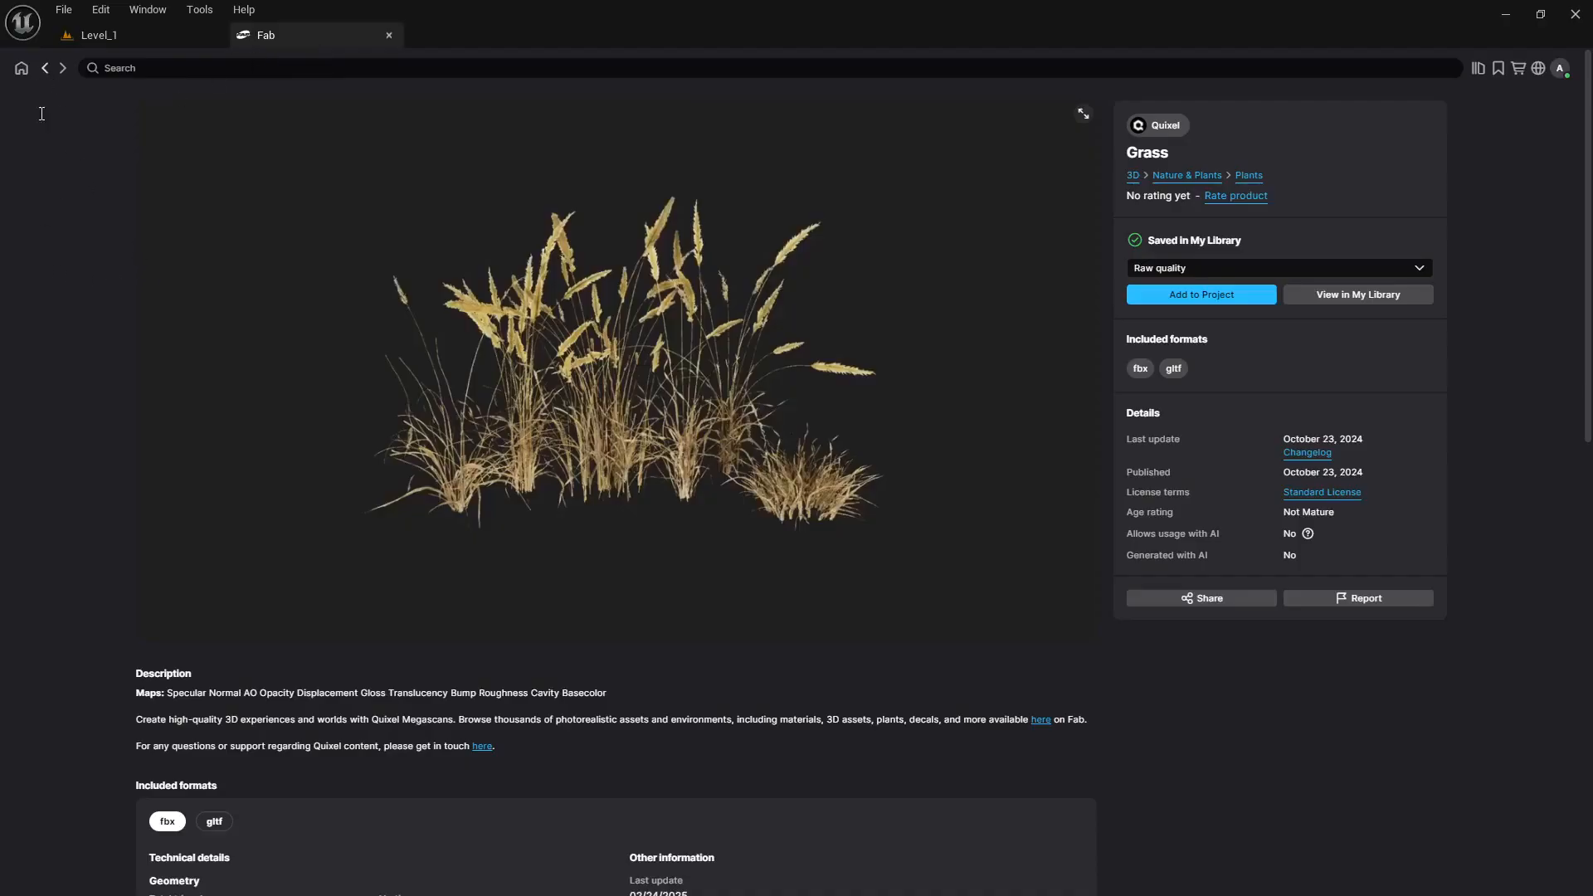
pyautogui.click(45, 68)
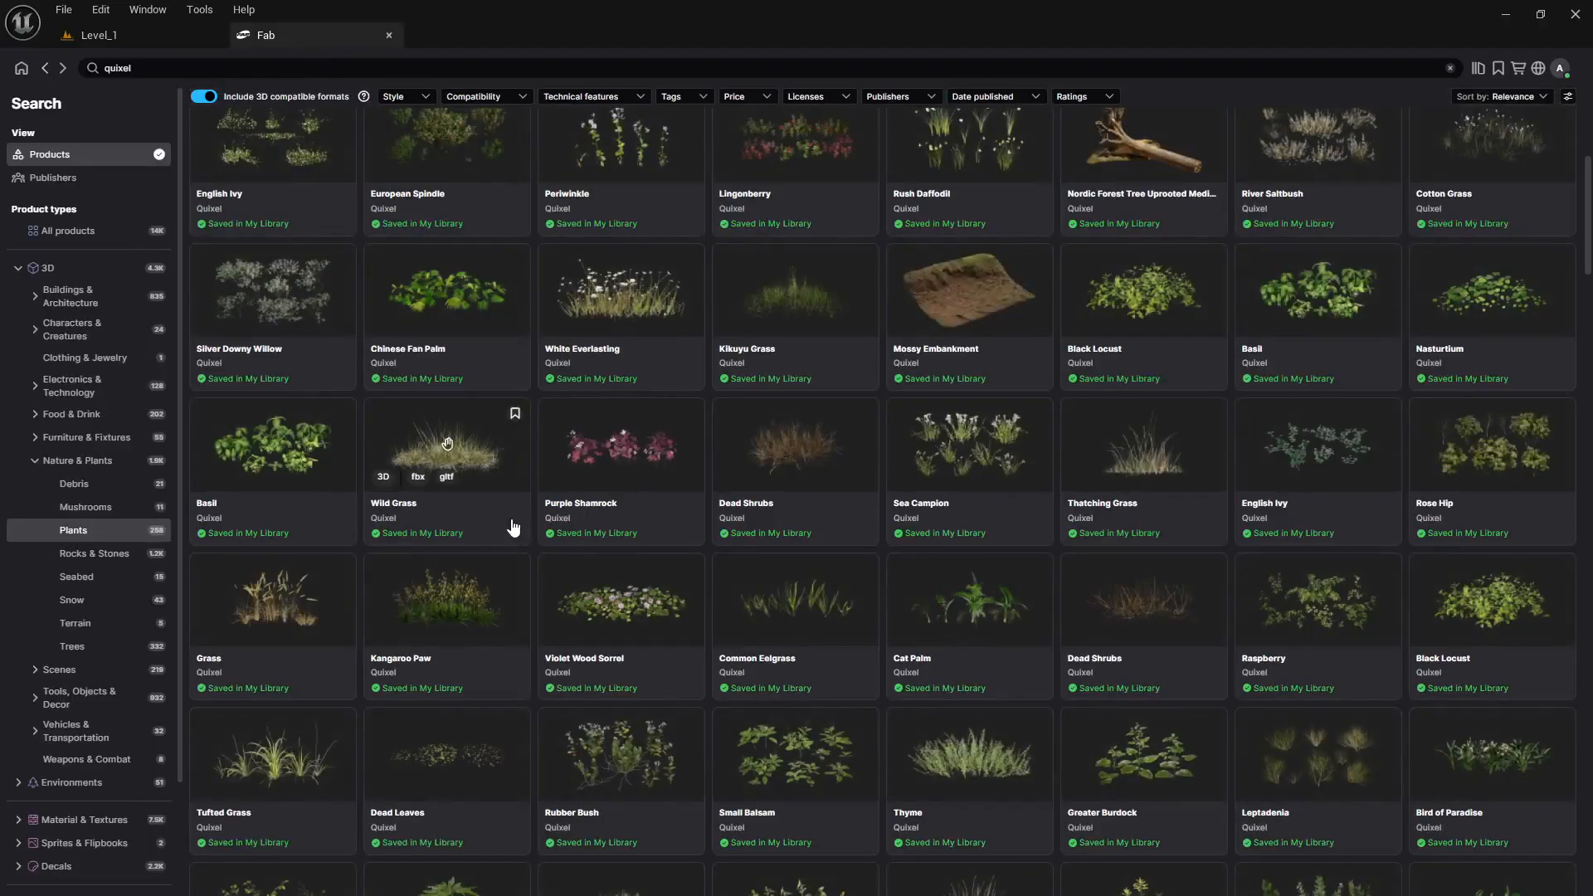
pyautogui.scroll(-1, 513, 528)
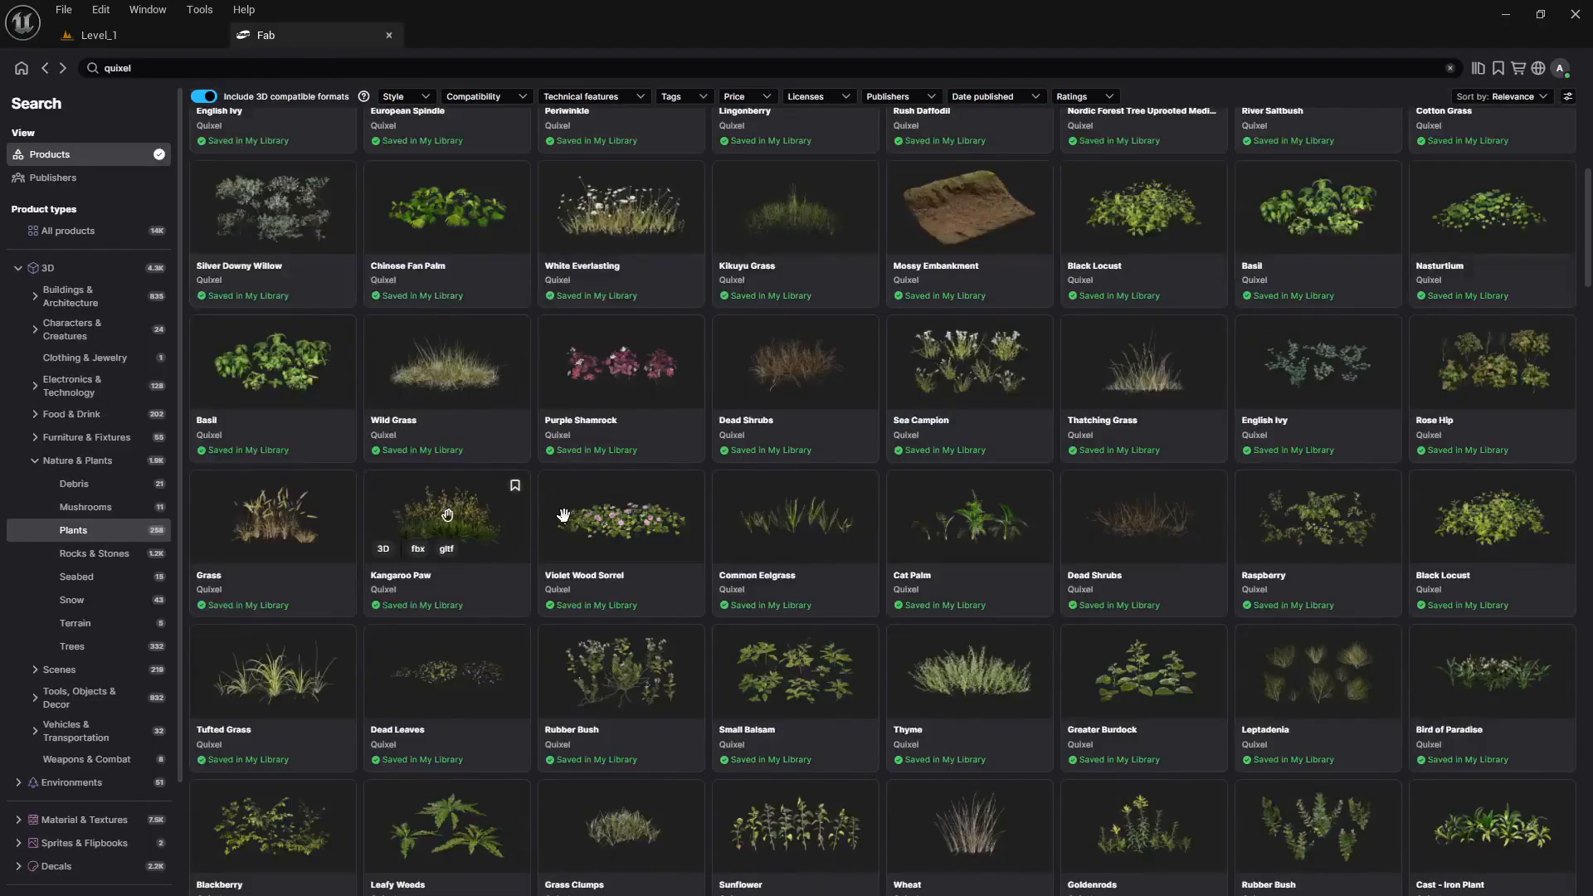
pyautogui.click(797, 386)
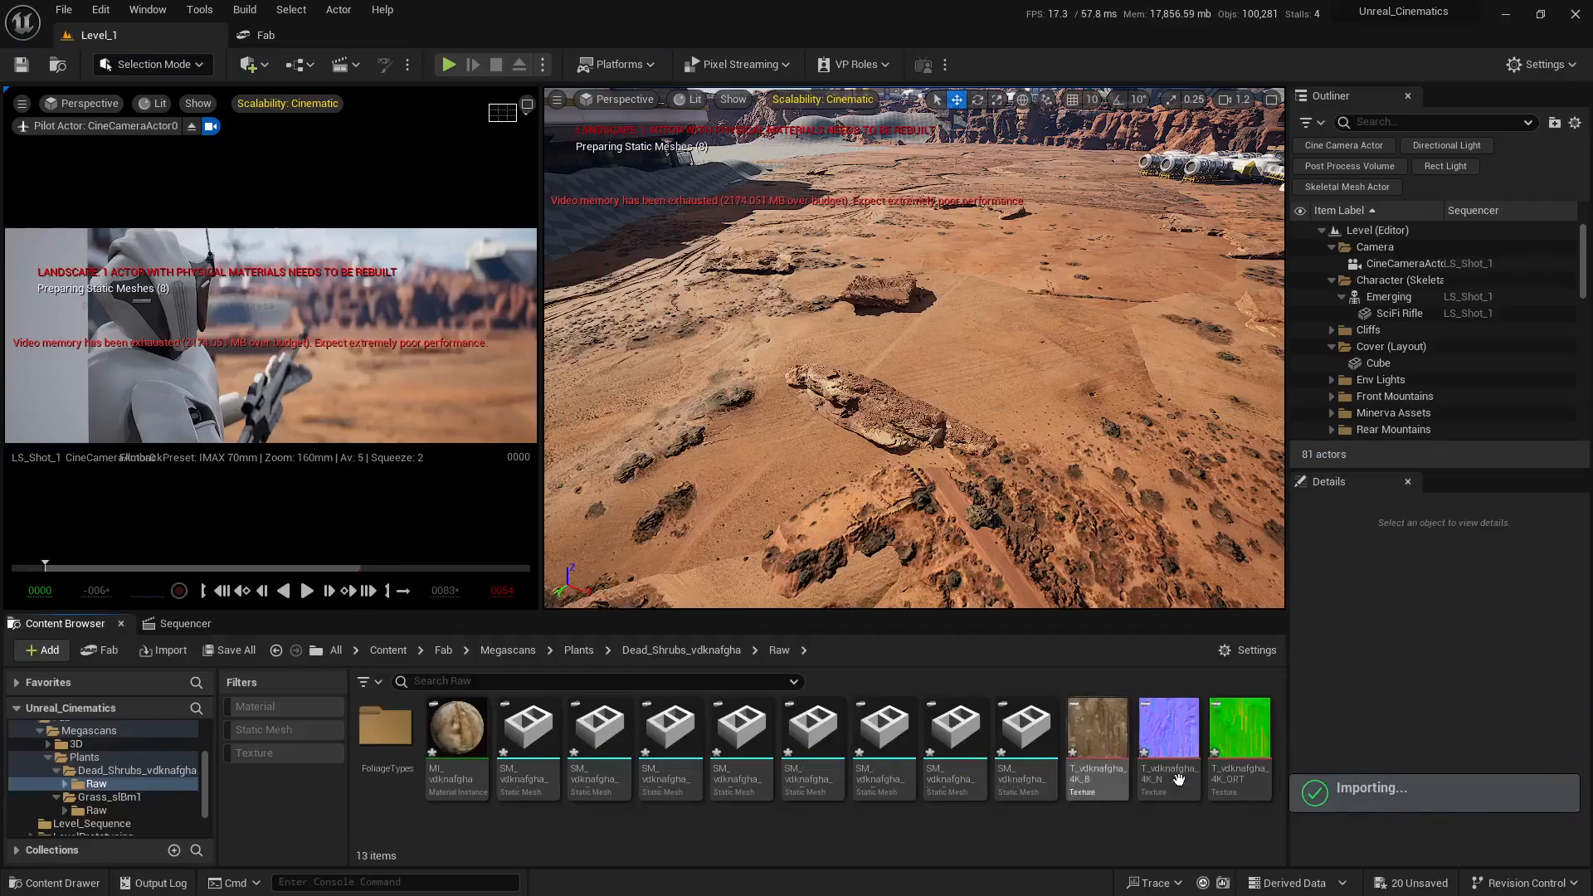
pyautogui.click(1396, 884)
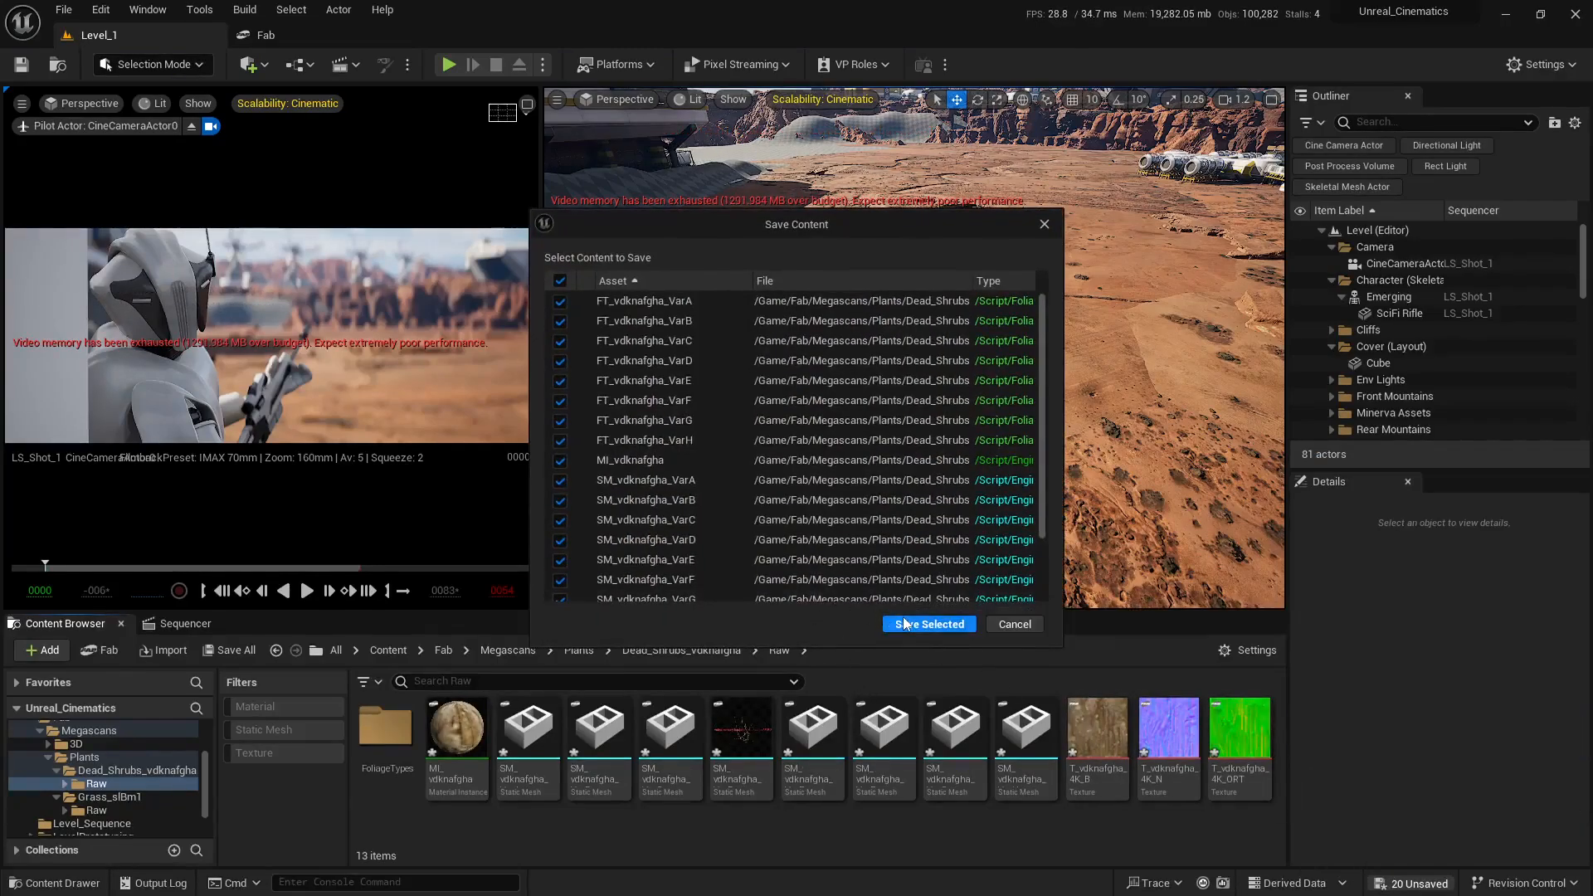
pyautogui.click(929, 619)
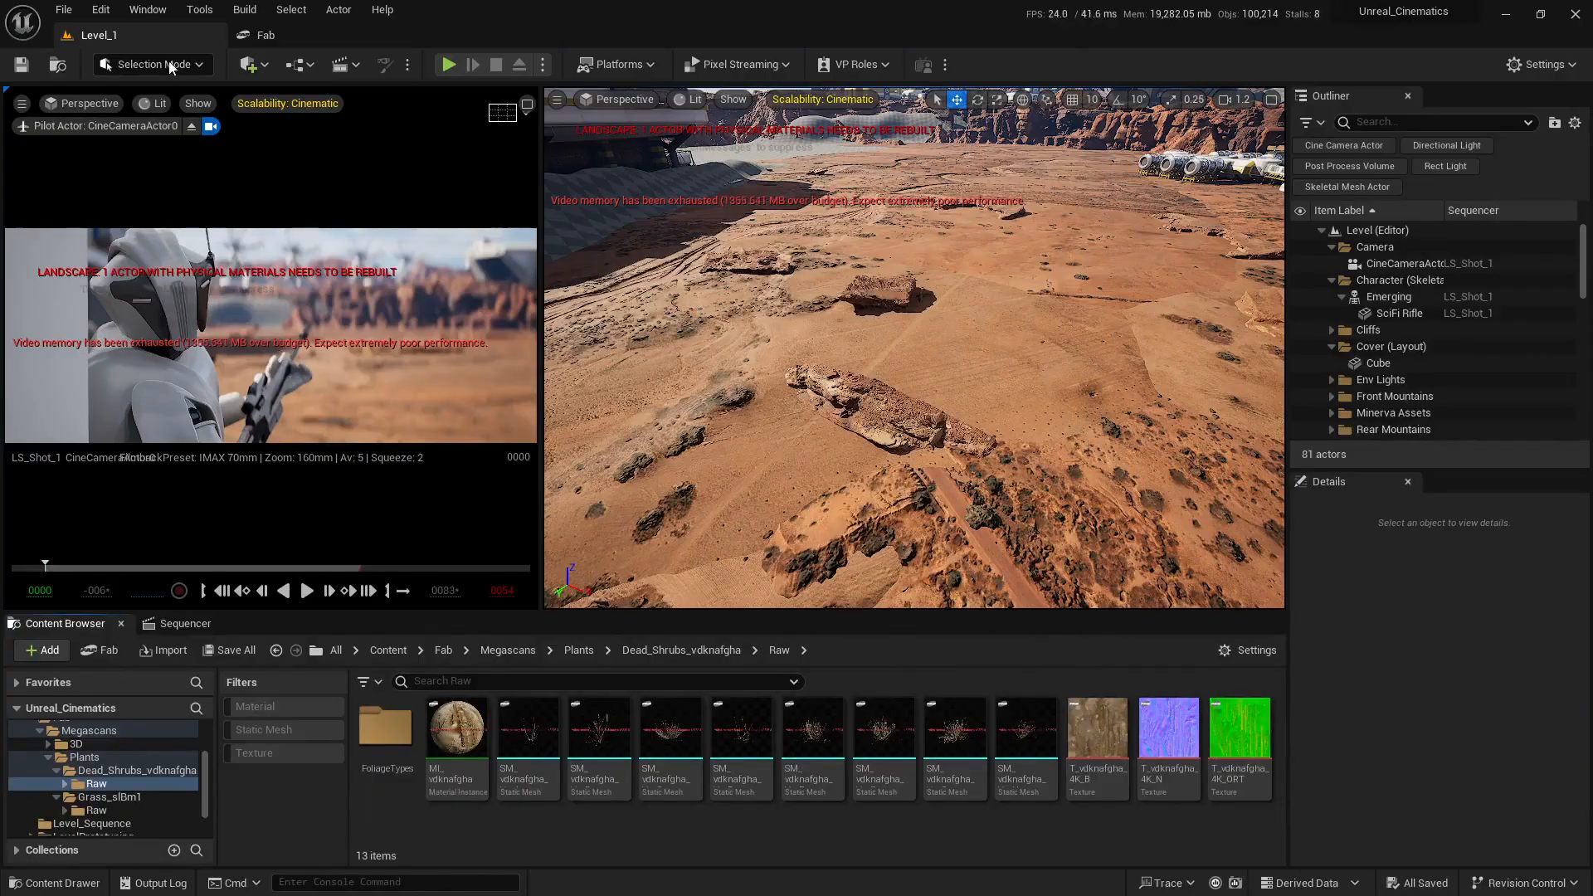
# Add the tall thin dry Grass asset beside Sea Thrift in the Fab results to the project and save its imported assets
pyautogui.click(264, 35)
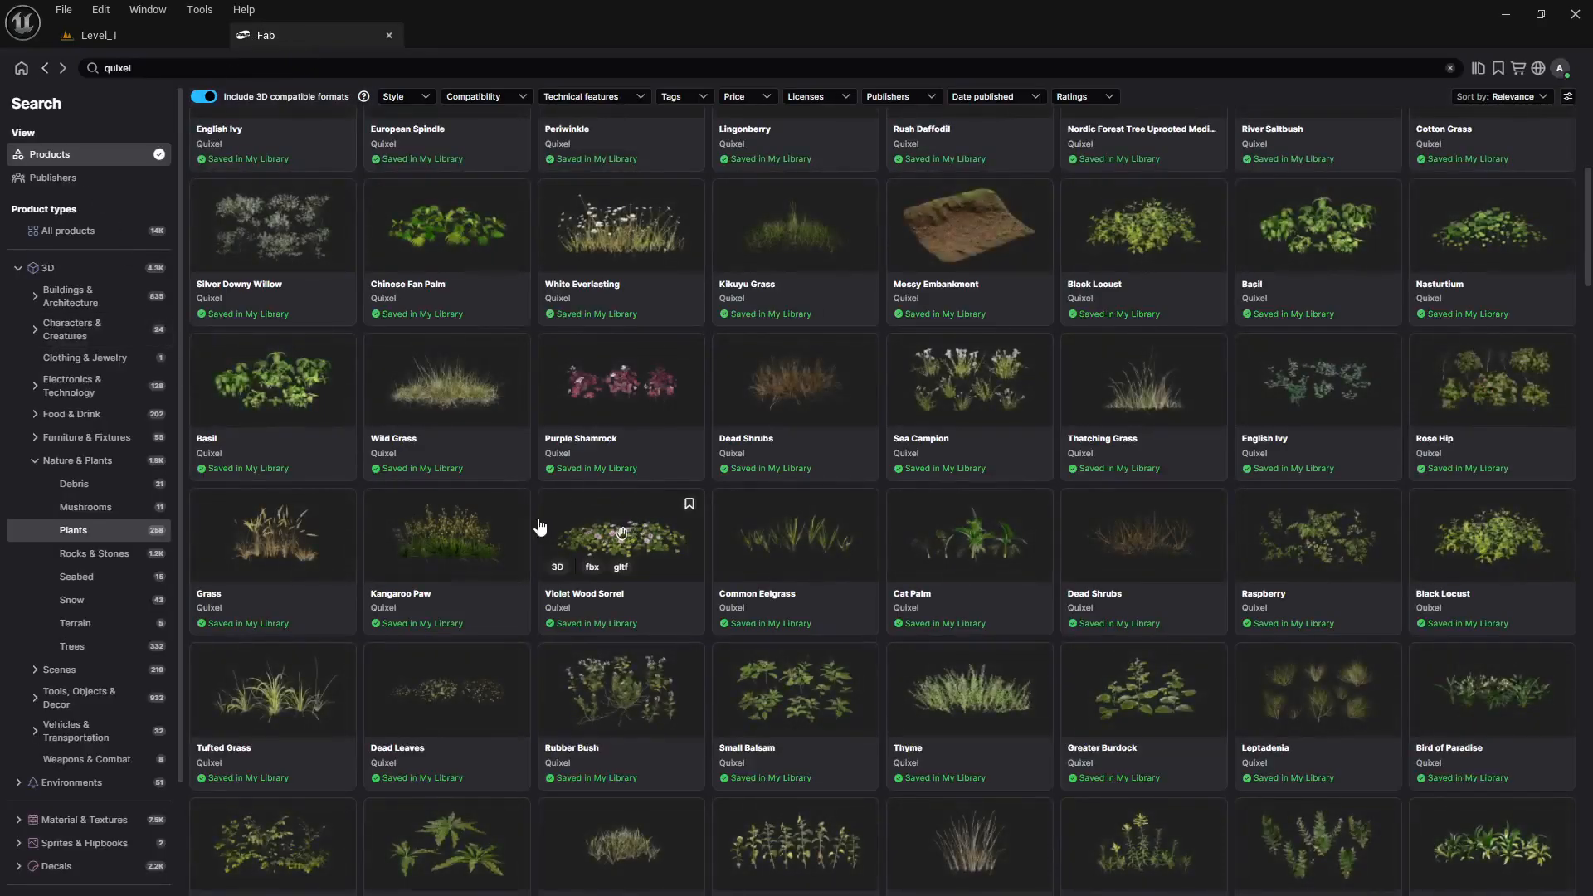
pyautogui.scroll(3, 535, 528)
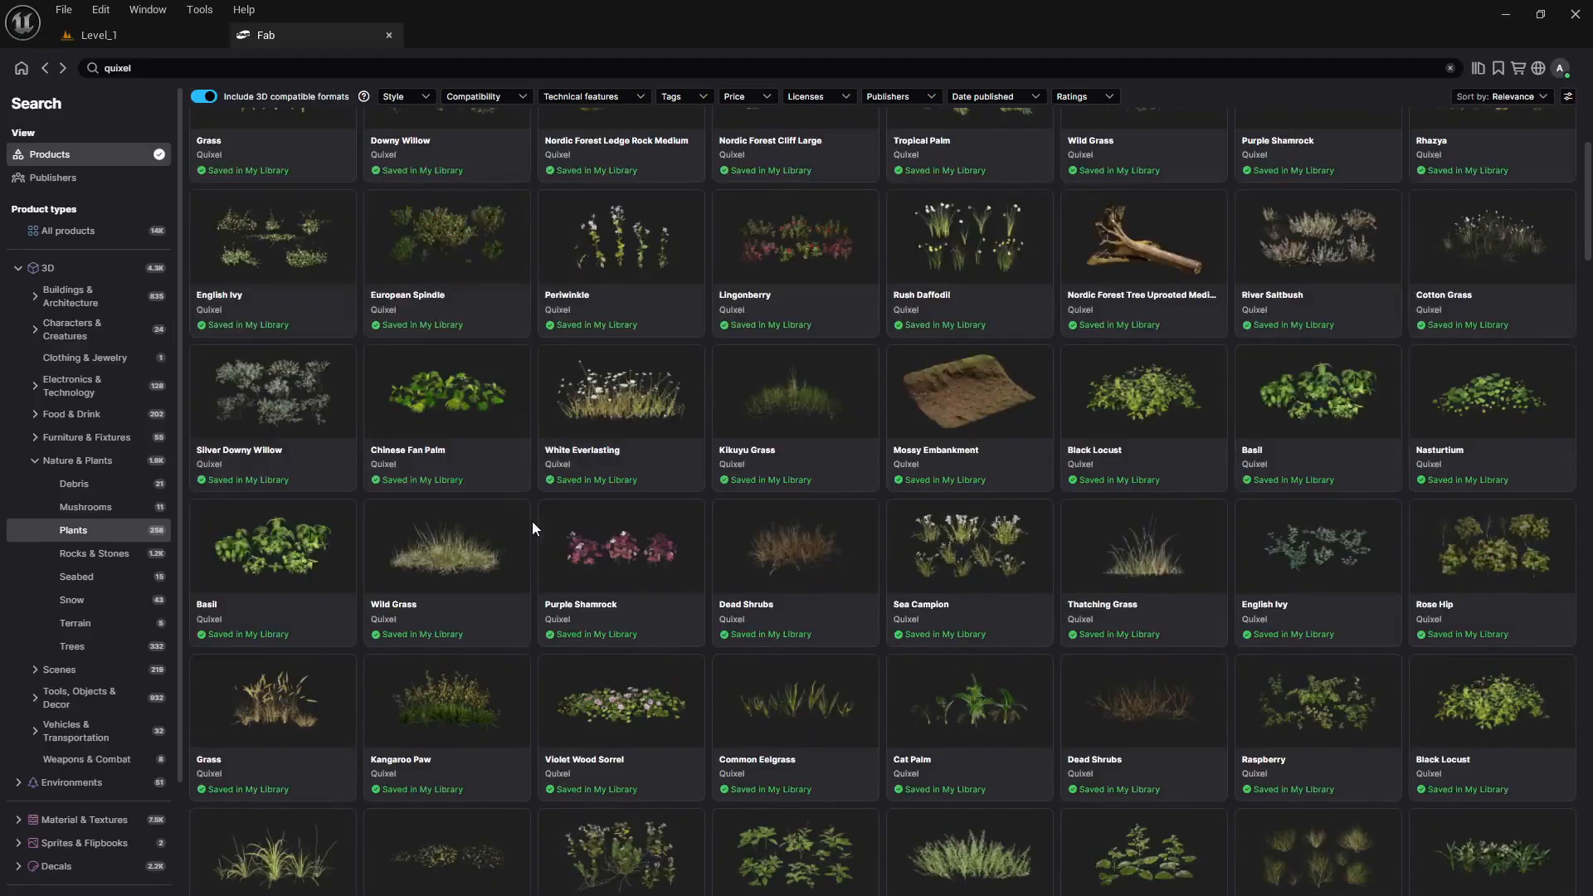
pyautogui.scroll(5, 532, 529)
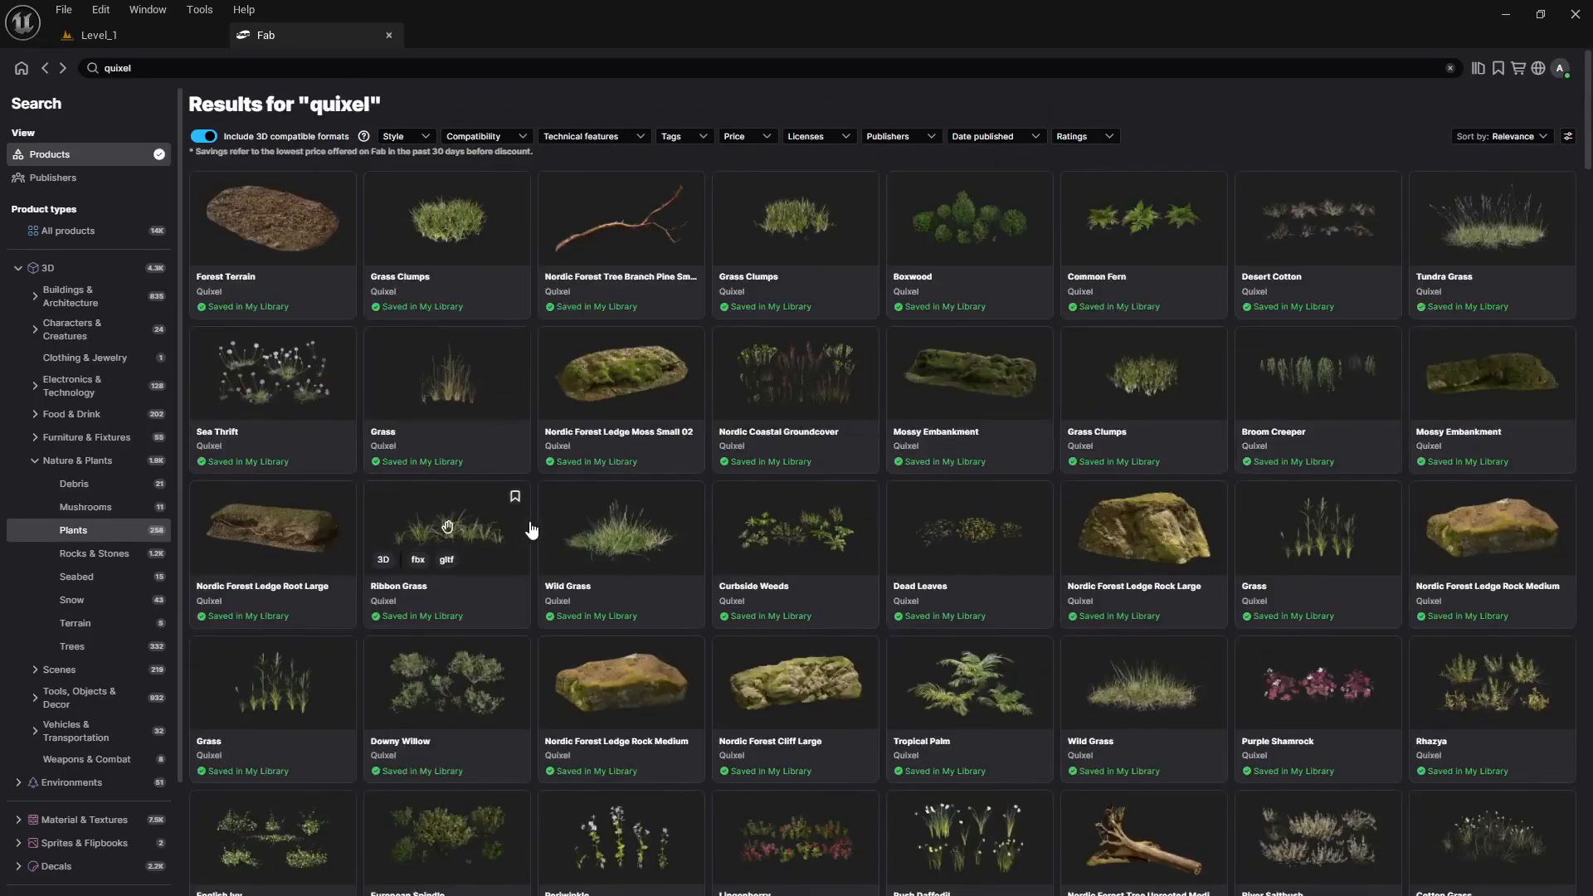
pyautogui.click(522, 465)
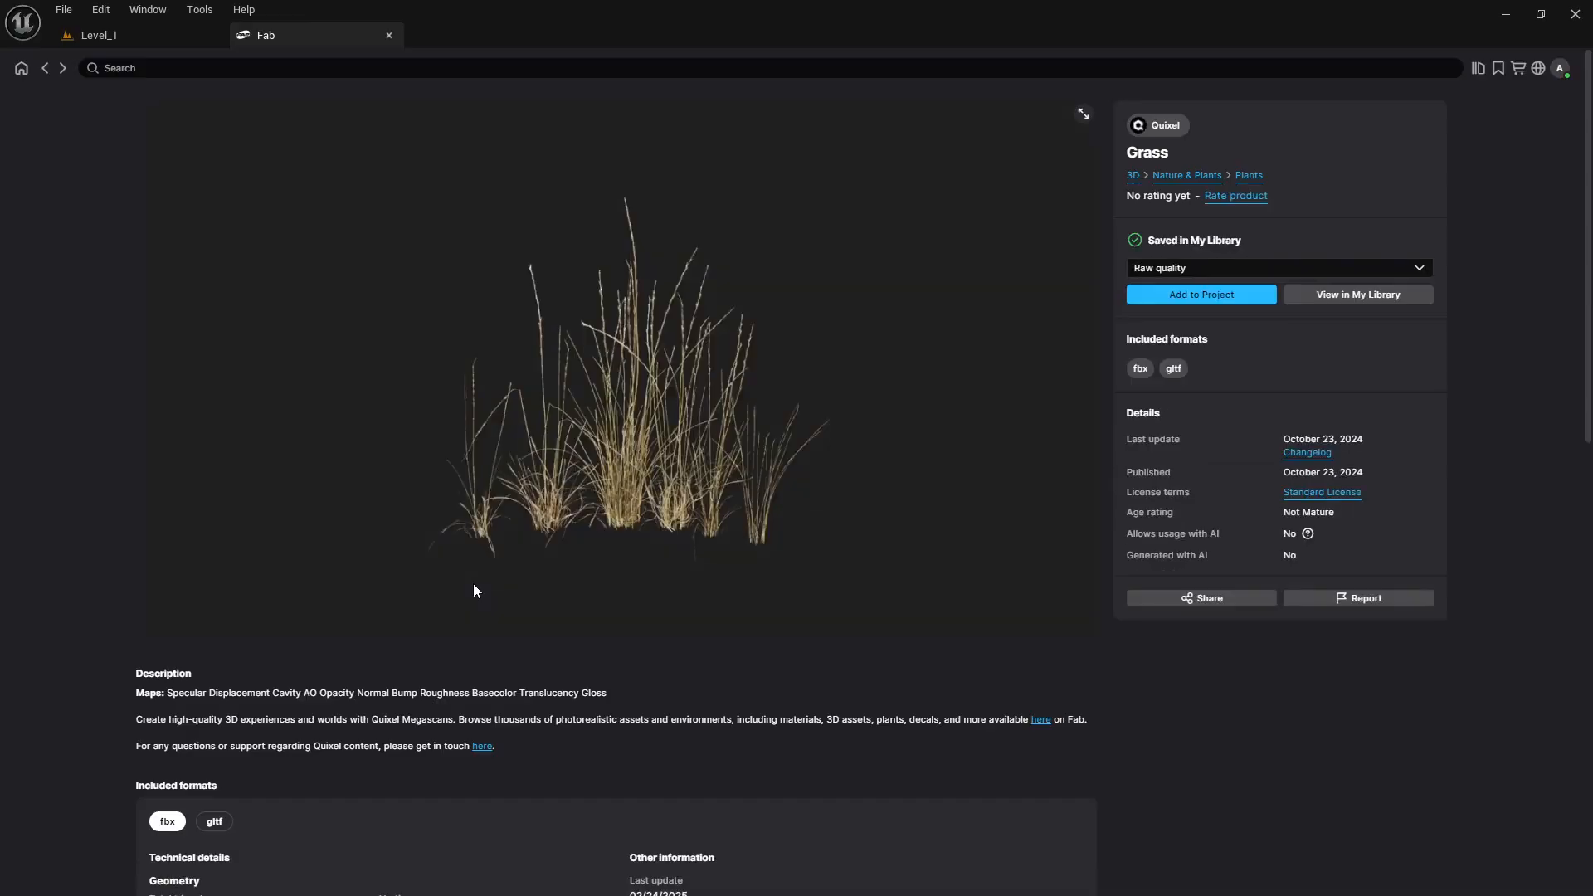
pyautogui.click(1195, 303)
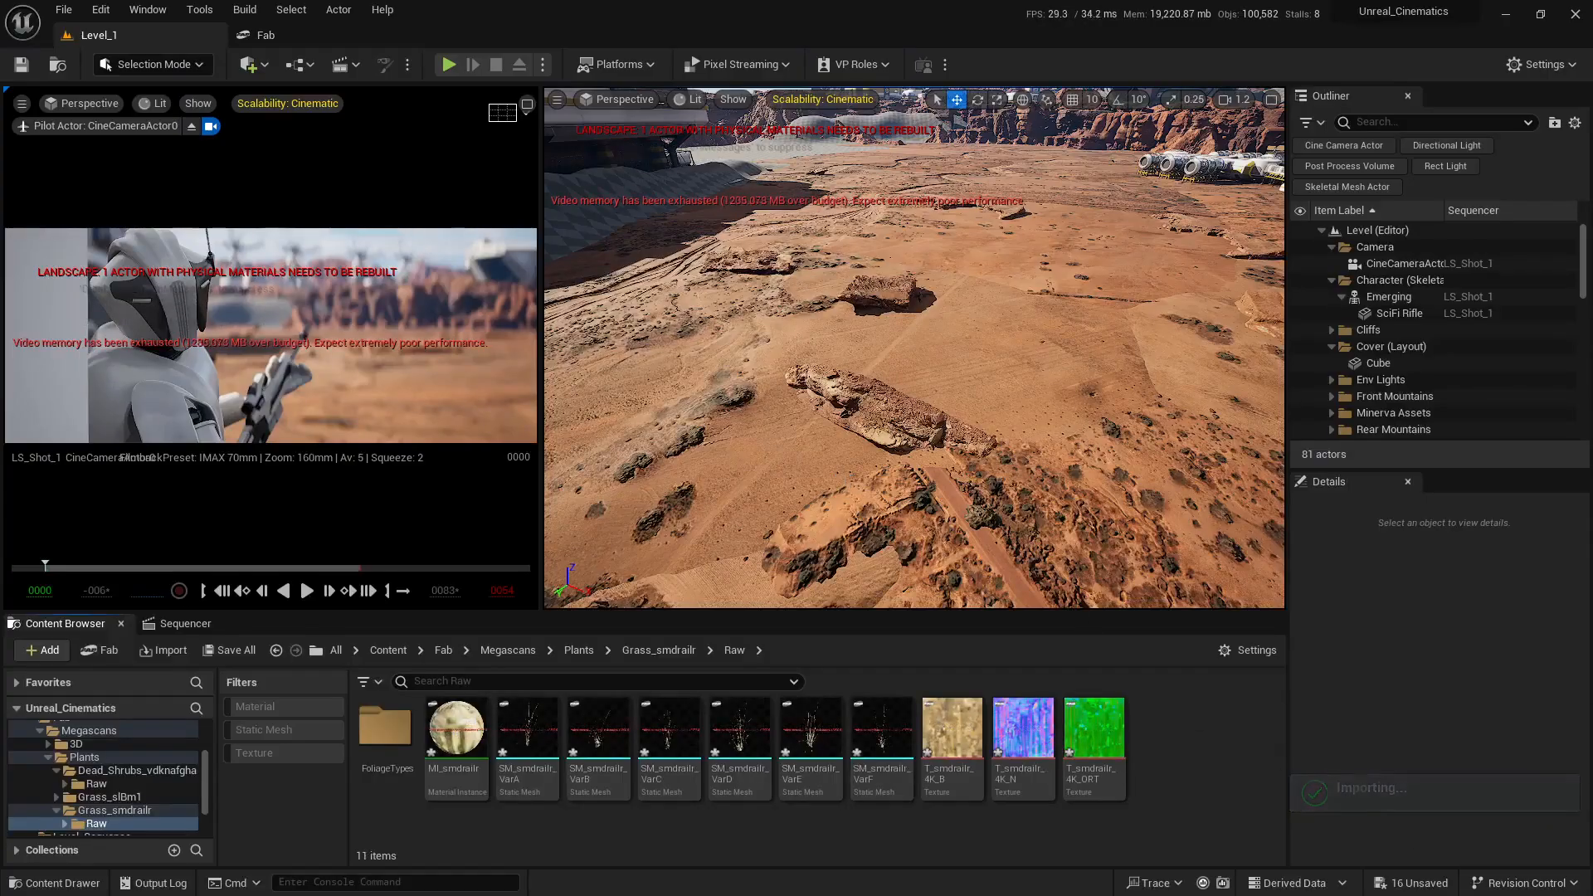
pyautogui.click(1384, 881)
pyautogui.click(895, 624)
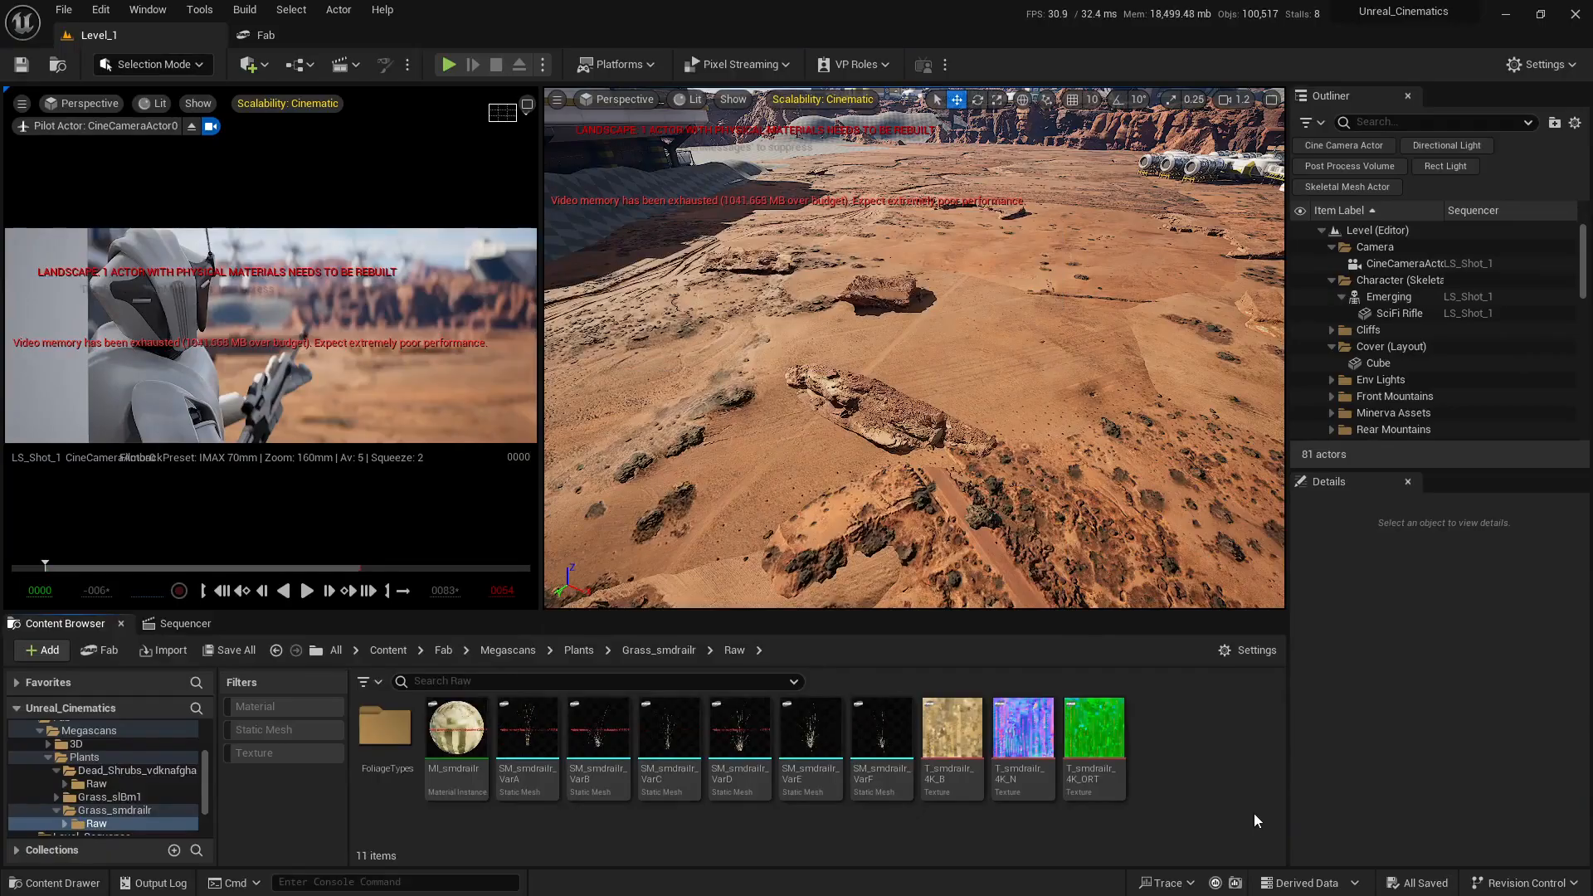
# Go to the Fab > Megascans > Plants folder and filter its contents to show only static meshes
pyautogui.click(83, 731)
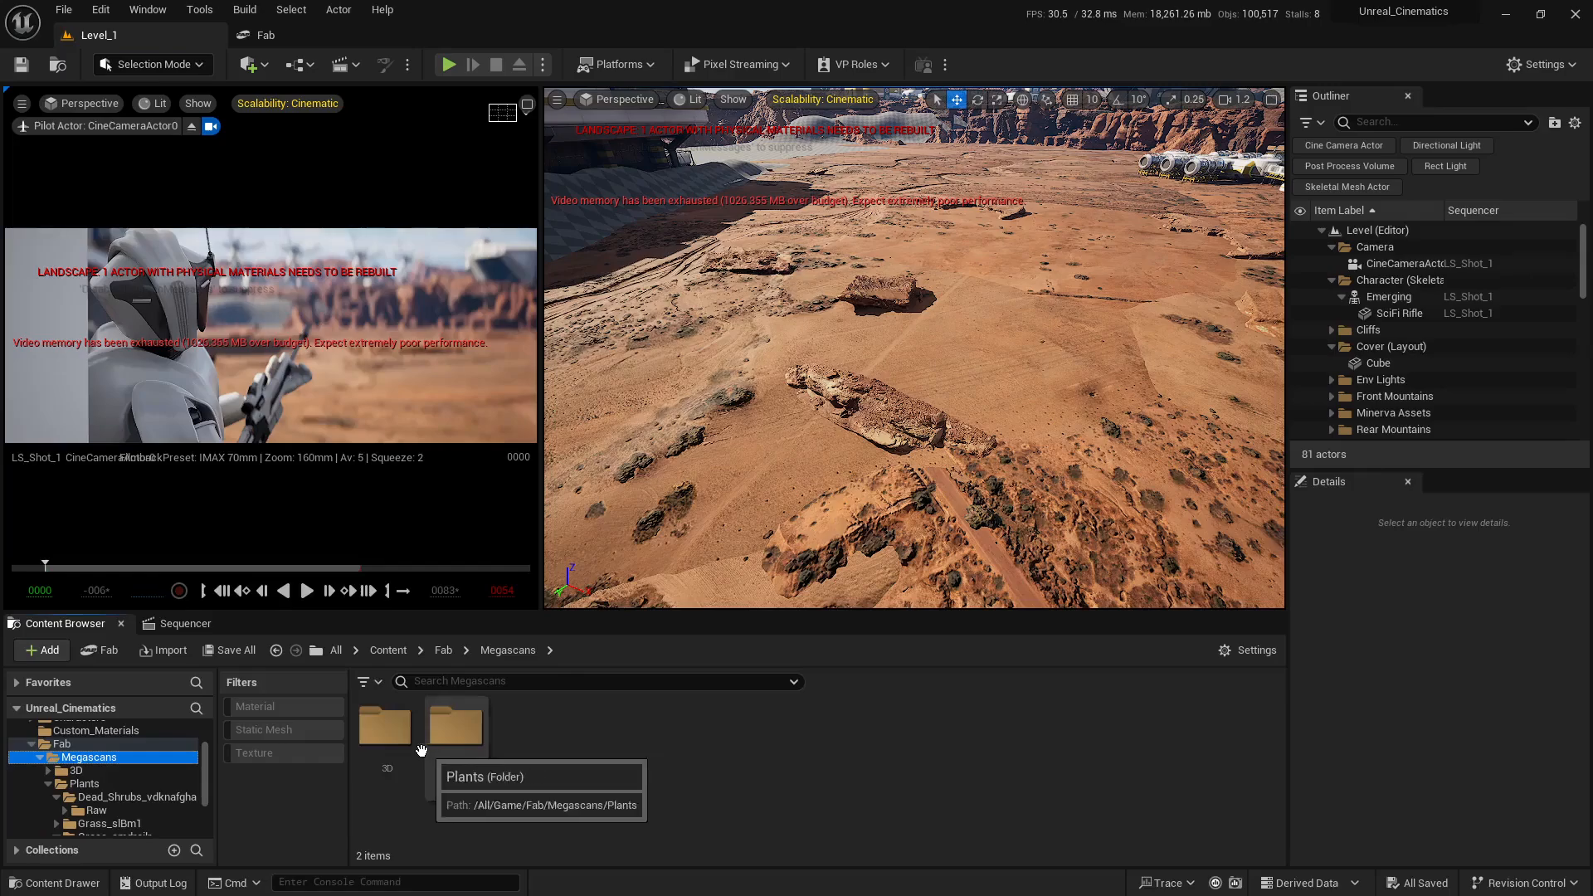
pyautogui.doubleClick(459, 747)
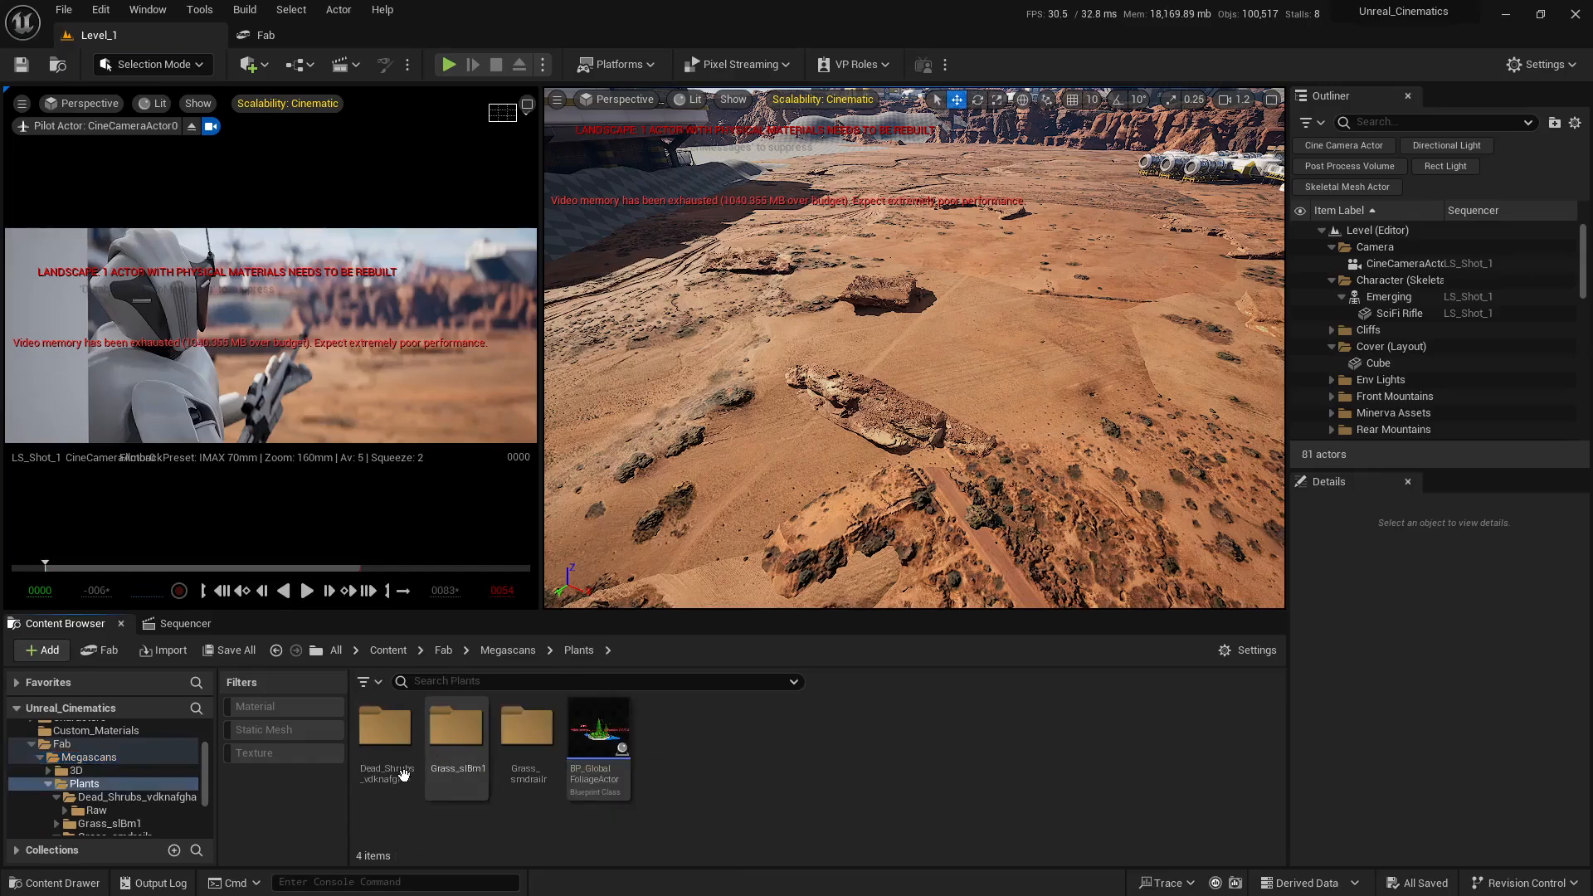
pyautogui.click(69, 784)
pyautogui.click(263, 737)
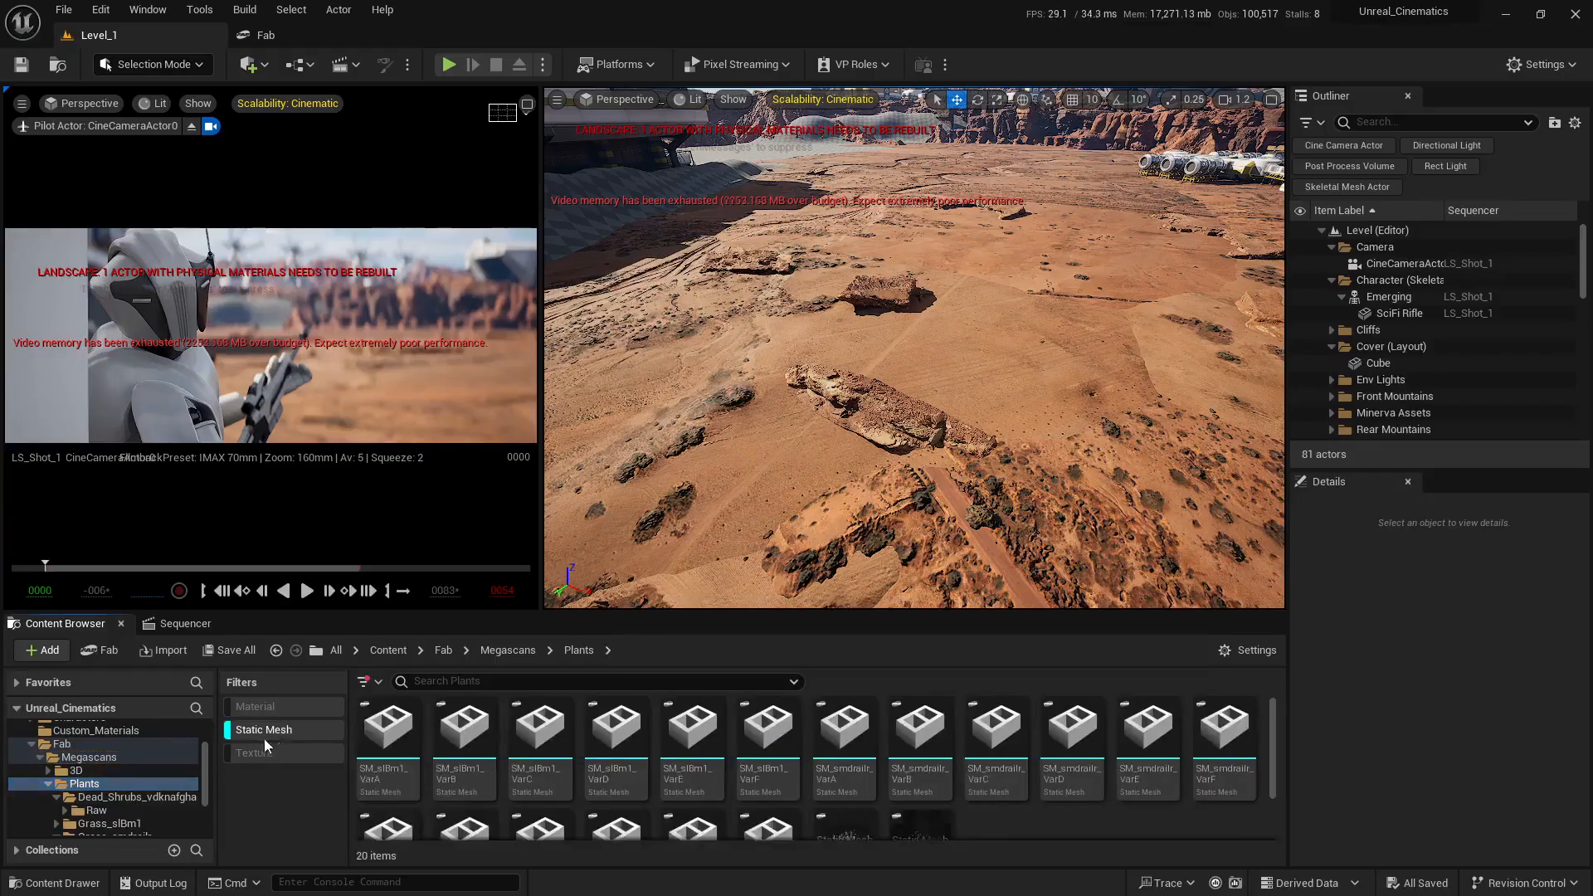
pyautogui.scroll(-2, 1158, 787)
pyautogui.scroll(2, 883, 714)
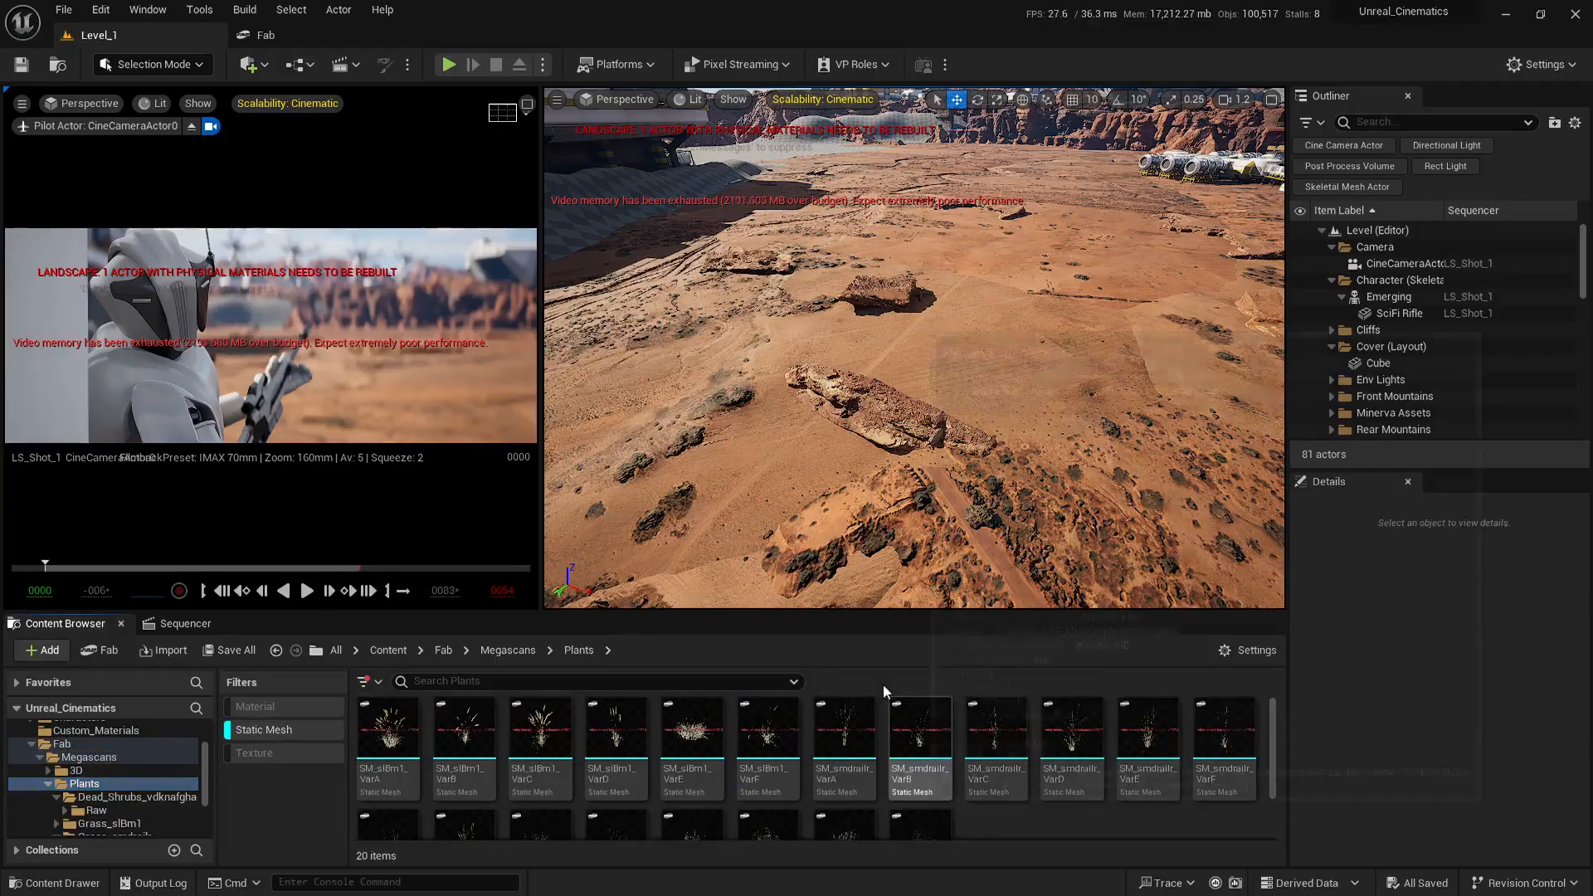
pyautogui.scroll(-2, 517, 788)
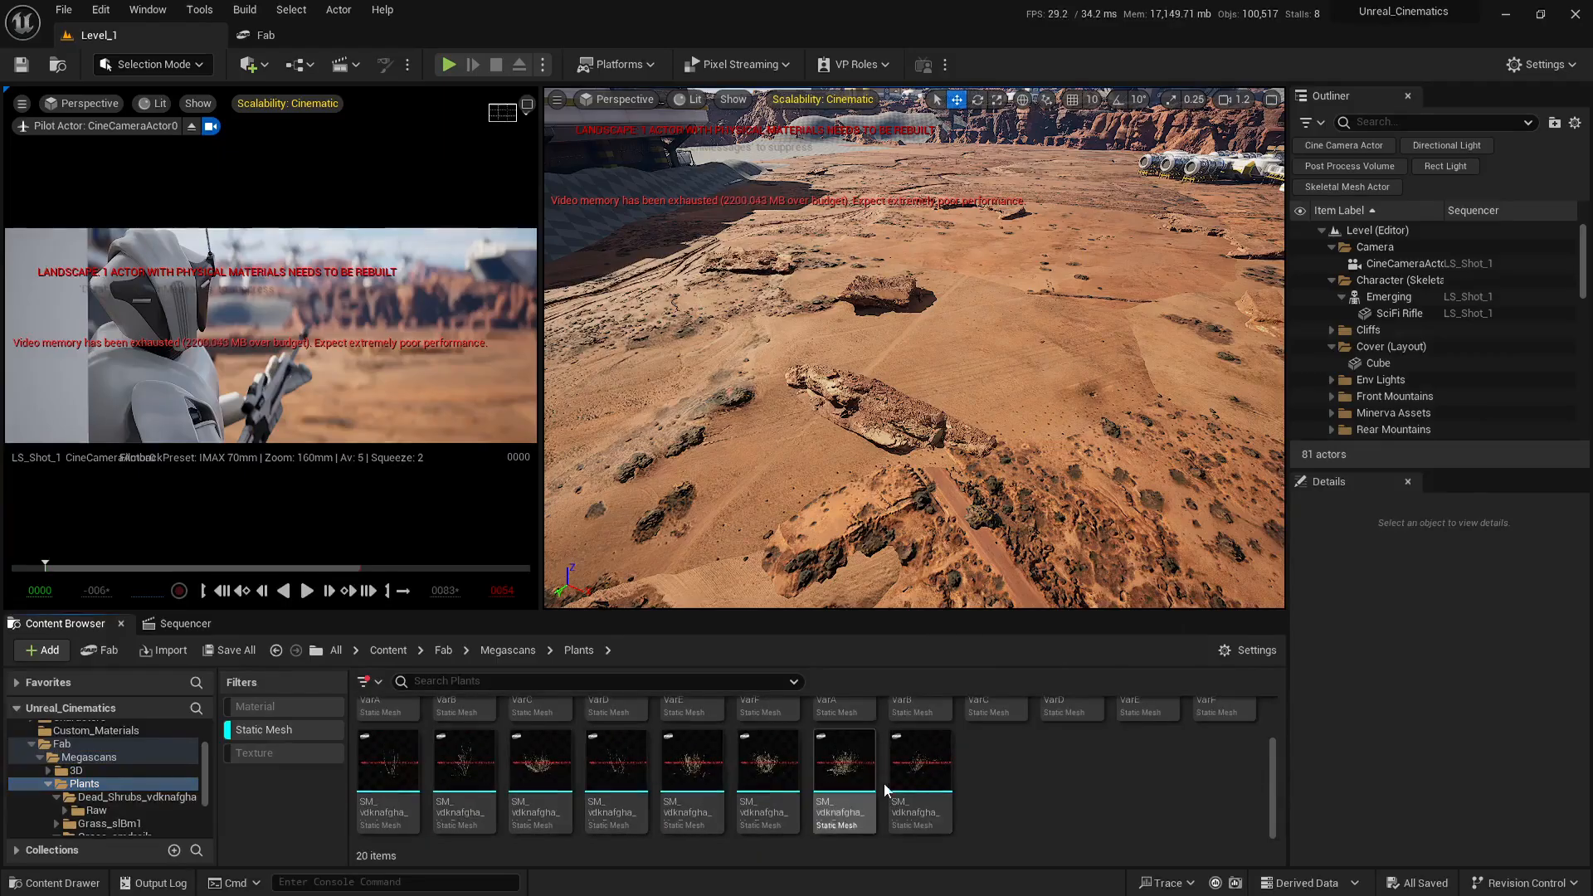
# Switch the level editor to Foliage mode
pyautogui.click(138, 66)
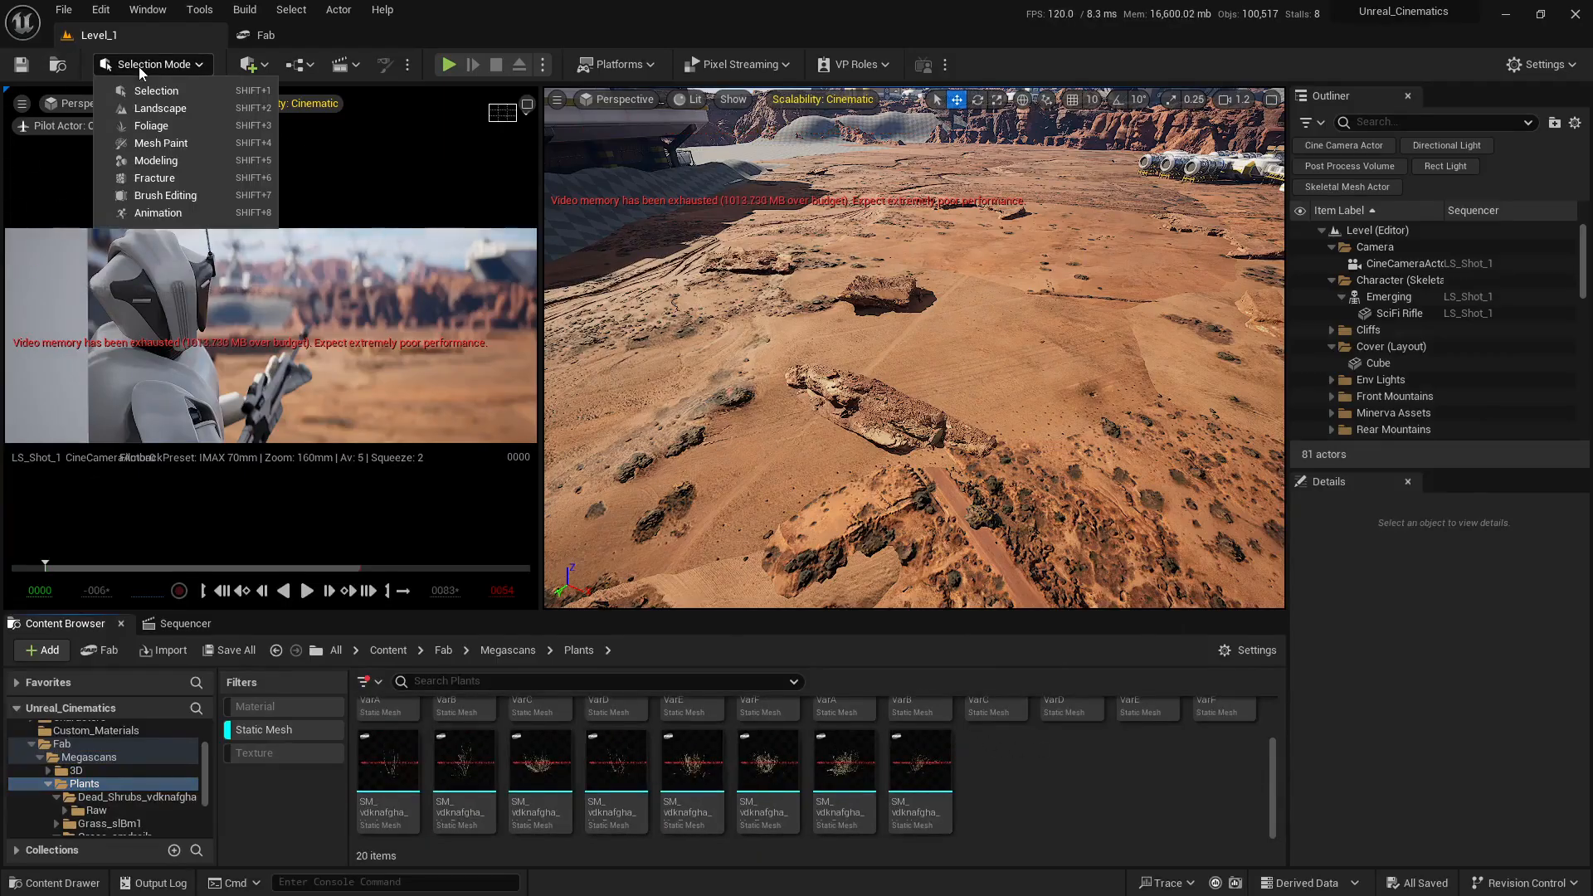
pyautogui.click(152, 128)
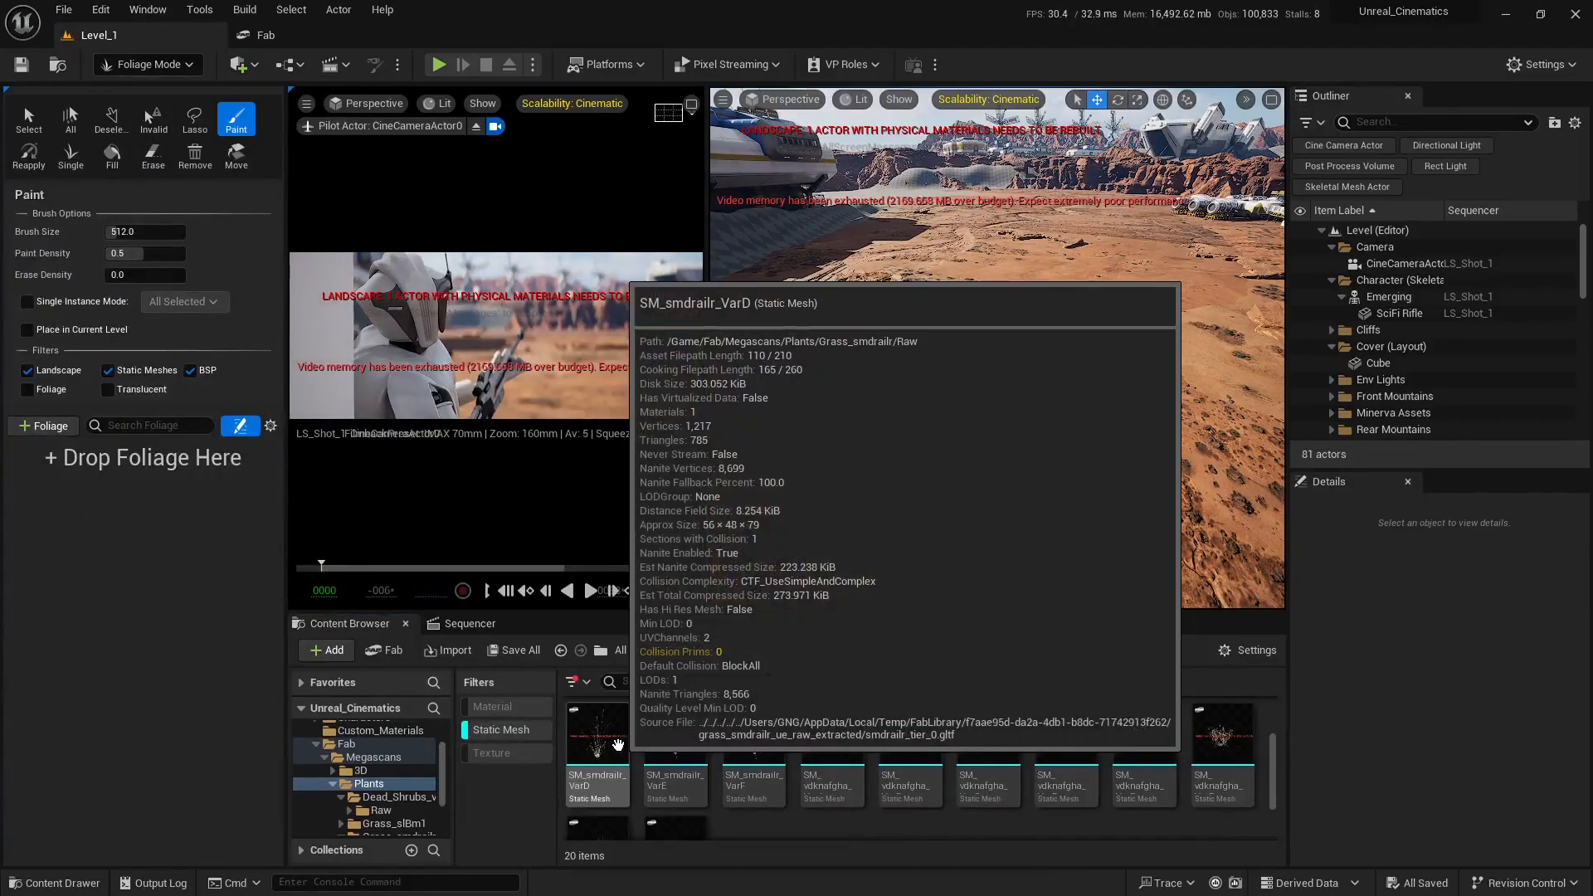
pyautogui.click(613, 747)
pyautogui.scroll(-2, 639, 742)
pyautogui.keyDown('shift'); pyautogui.click(668, 774); pyautogui.keyUp('shift')
pyautogui.scroll(1, 623, 786)
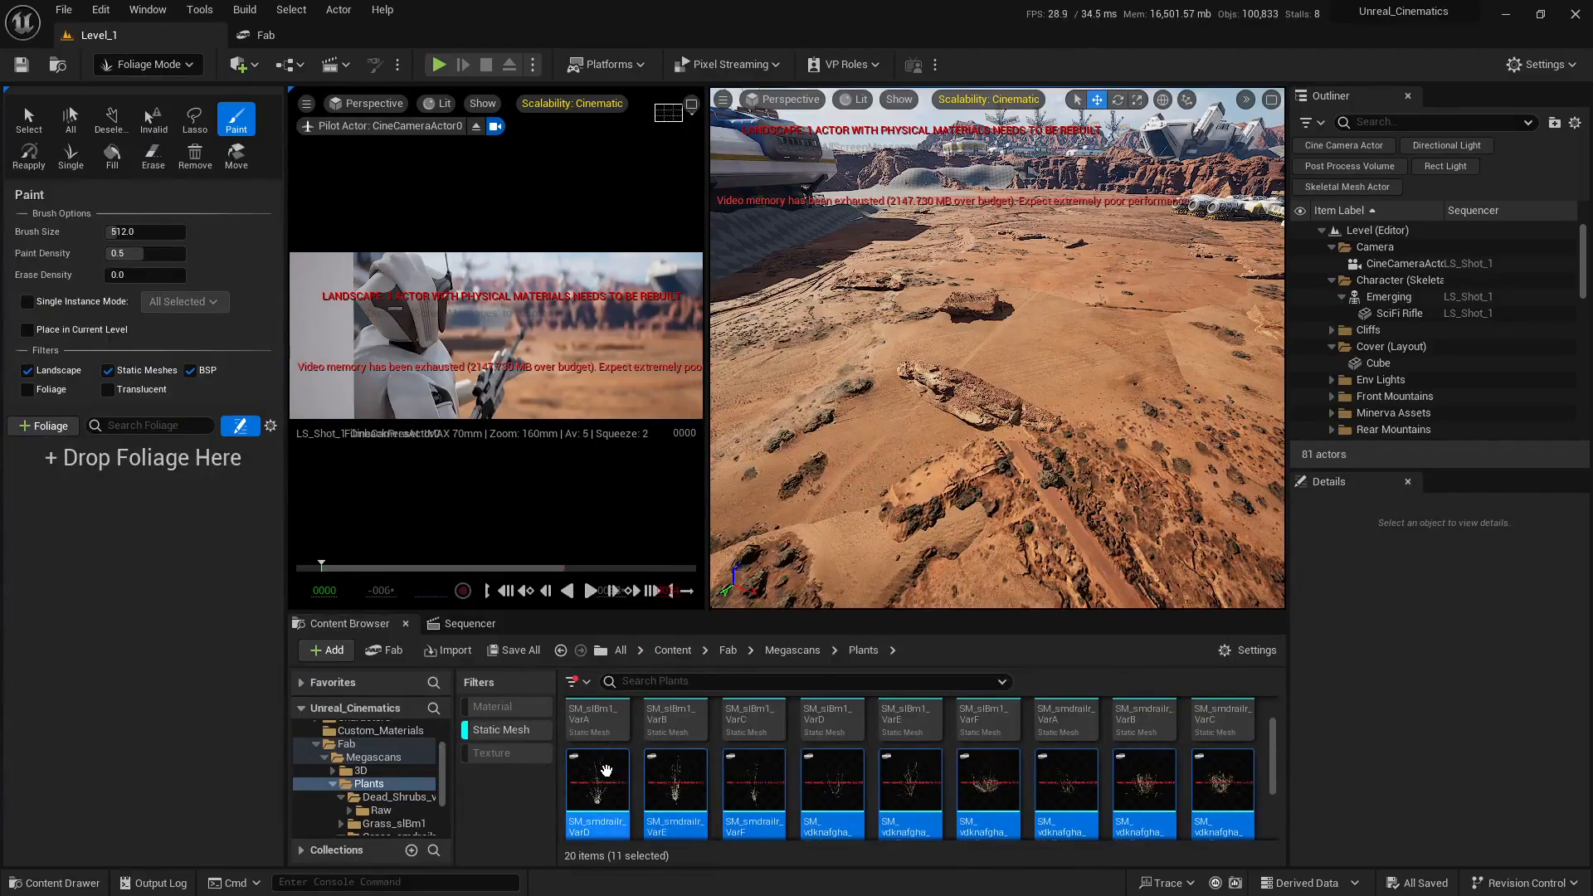
pyautogui.scroll(1, 606, 770)
# Select all the grass and dead shrub static meshes in the Plants folder and add them to the foliage palette
pyautogui.click(611, 742)
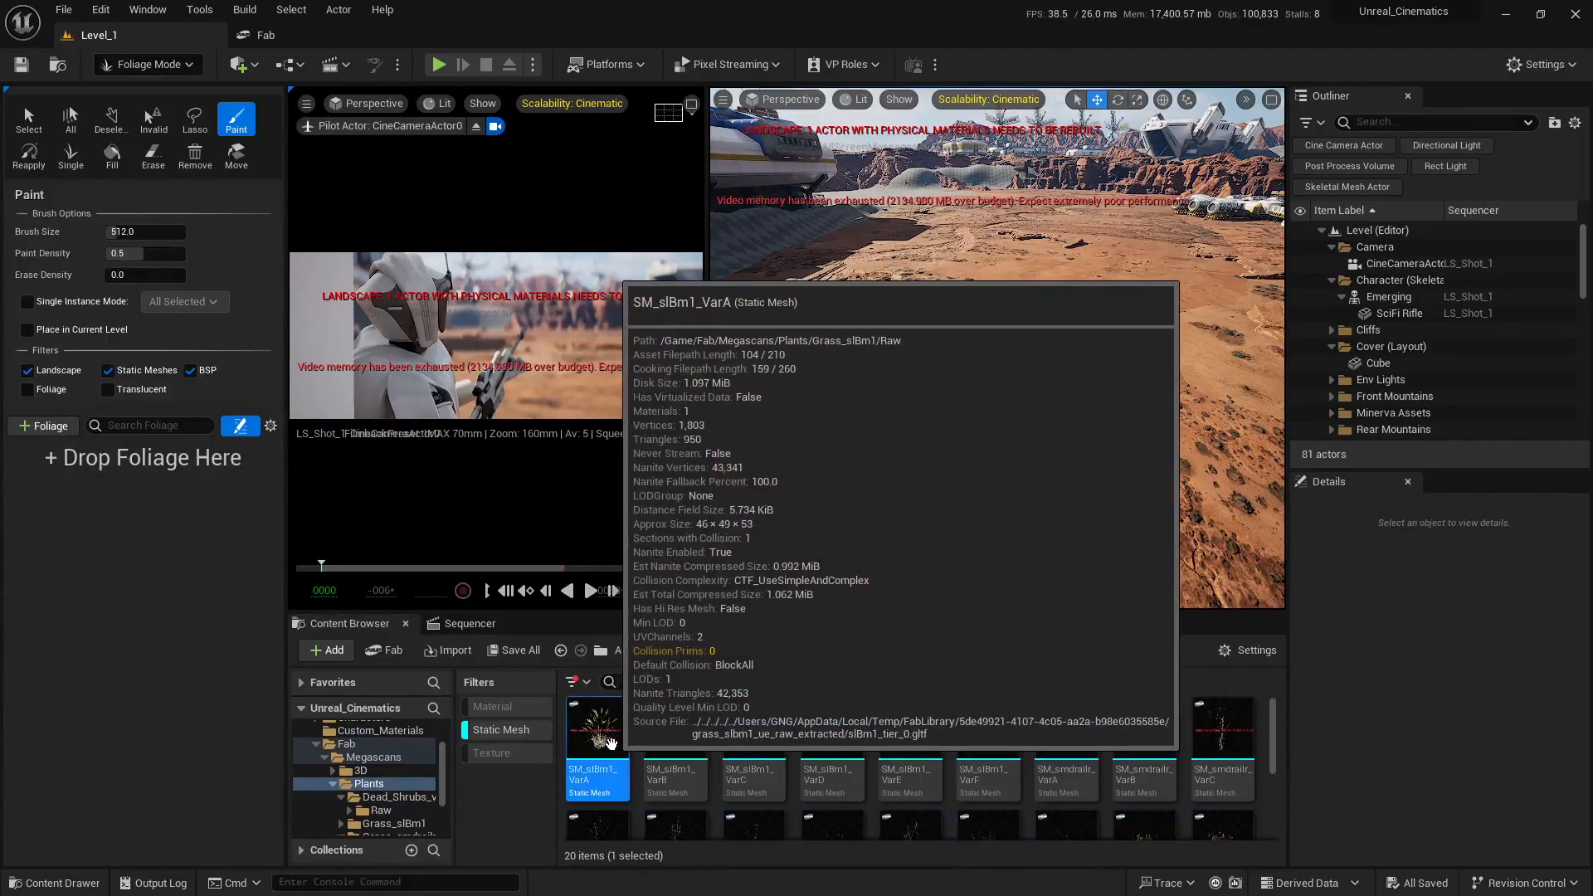
pyautogui.scroll(-3, 612, 745)
pyautogui.keyDown('shift'); pyautogui.click(697, 773); pyautogui.keyUp('shift')
pyautogui.scroll(3, 630, 776)
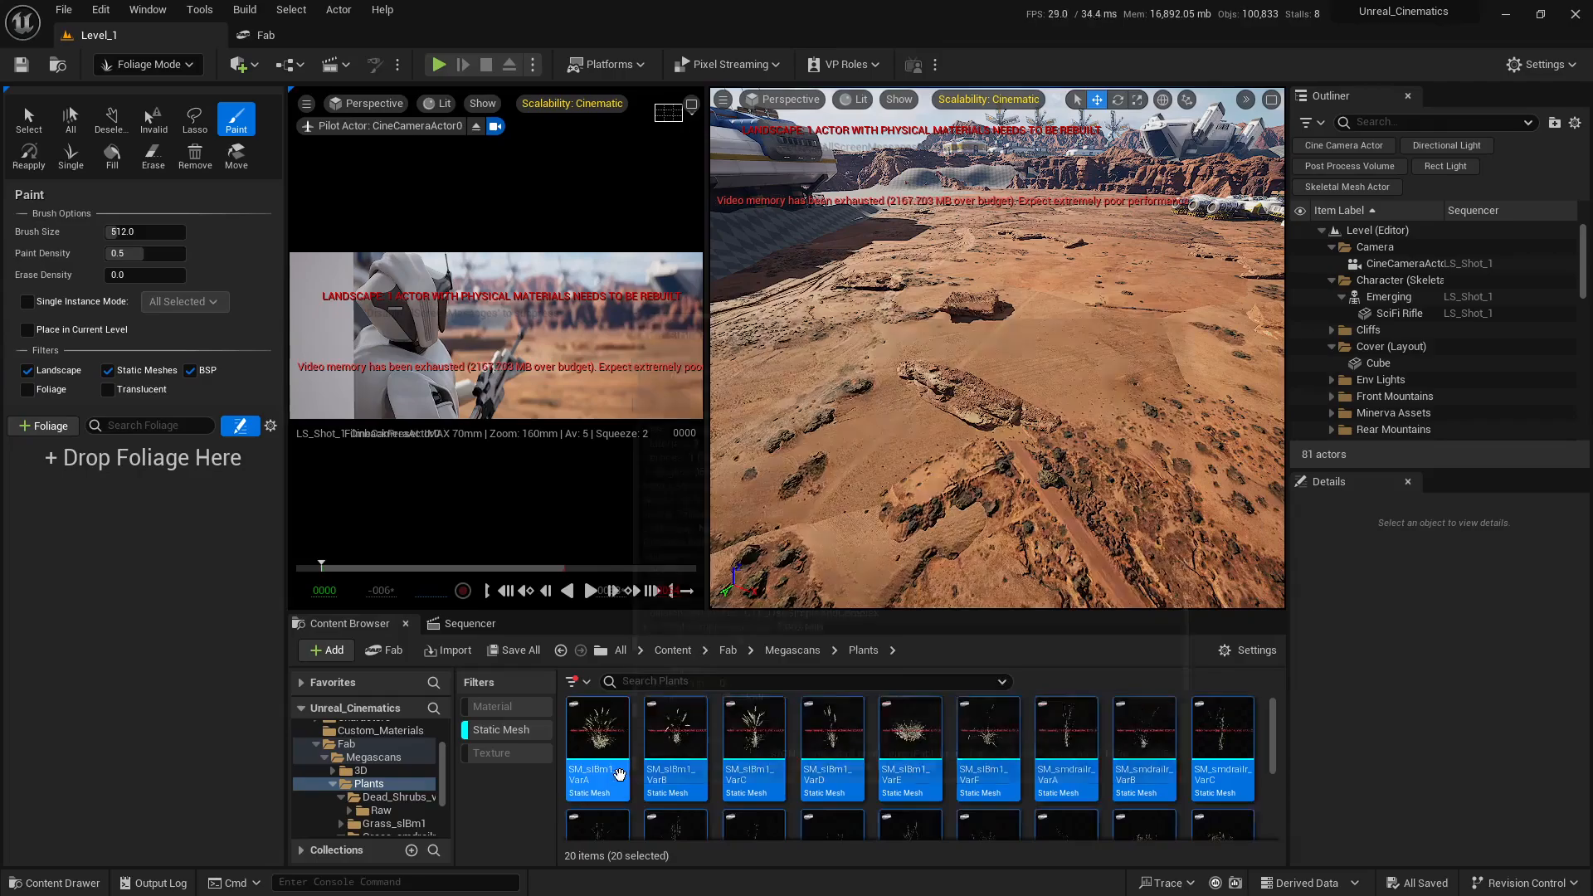
pyautogui.moveTo(619, 774); pyautogui.dragTo(71, 492)
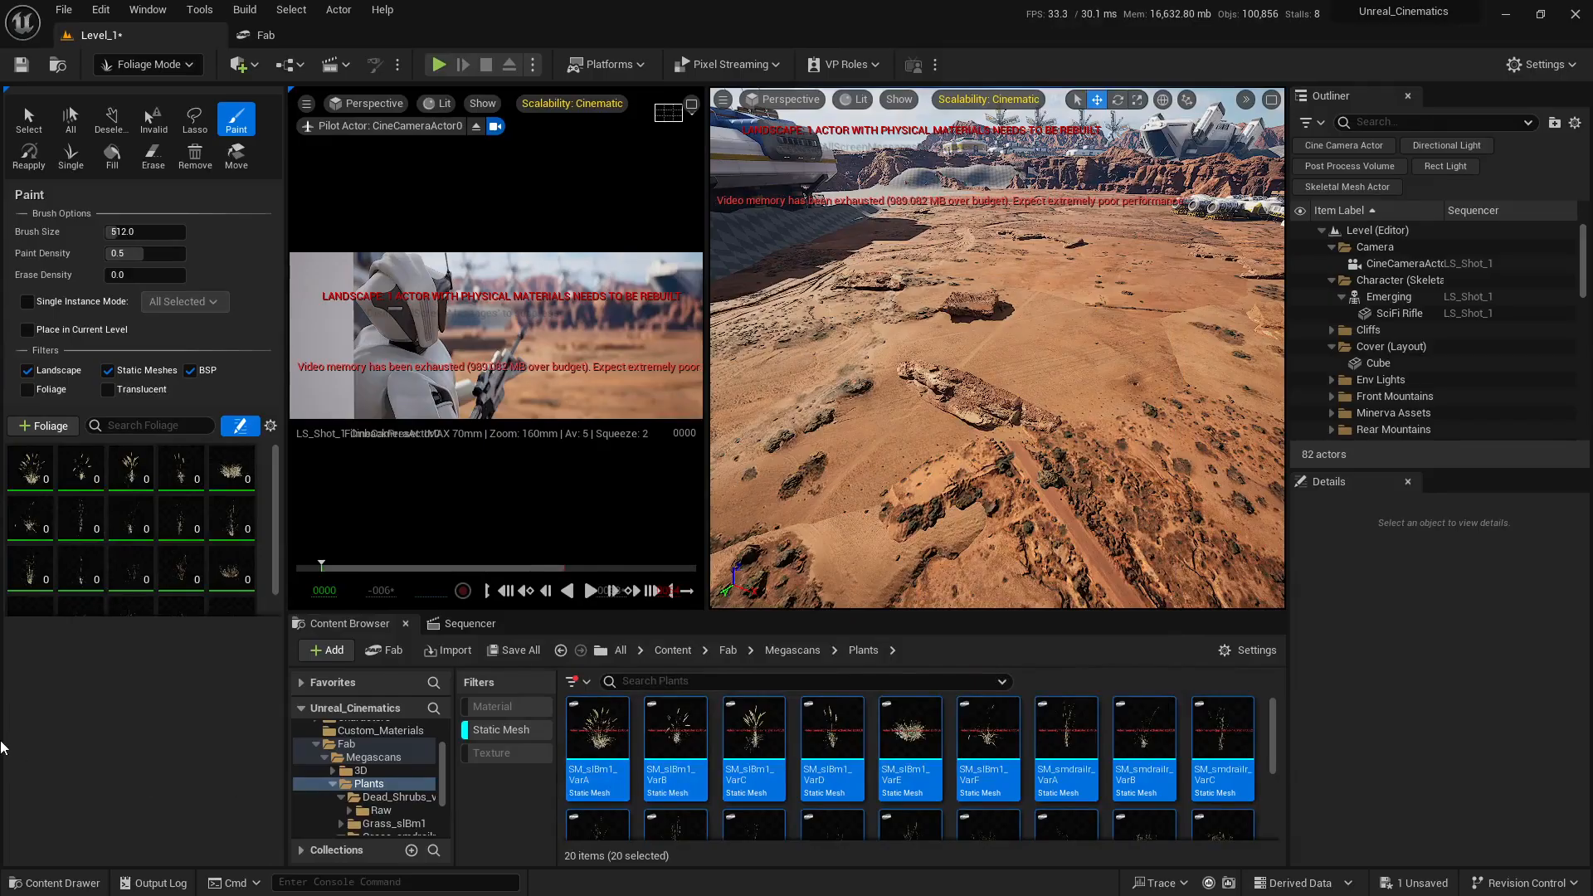
# Select all 20 foliage types in the palette and widen the foliage settings area to show their painting and placement options
pyautogui.click(30, 467)
pyautogui.scroll(-1, 106, 543)
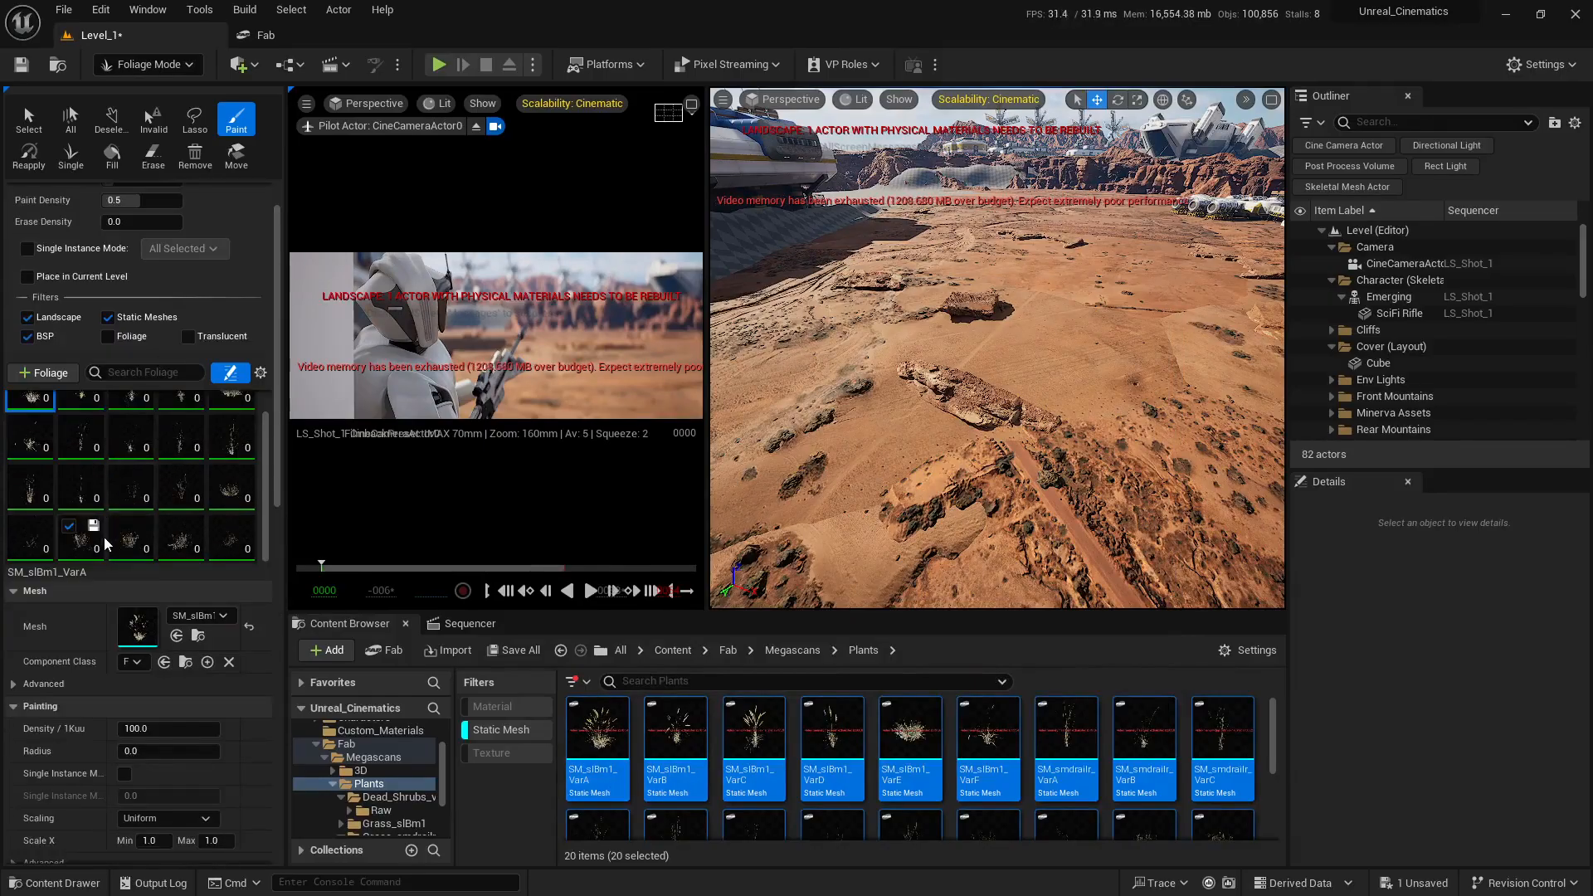
pyautogui.scroll(-1, 106, 544)
pyautogui.hotkey('ctrl', 'a')
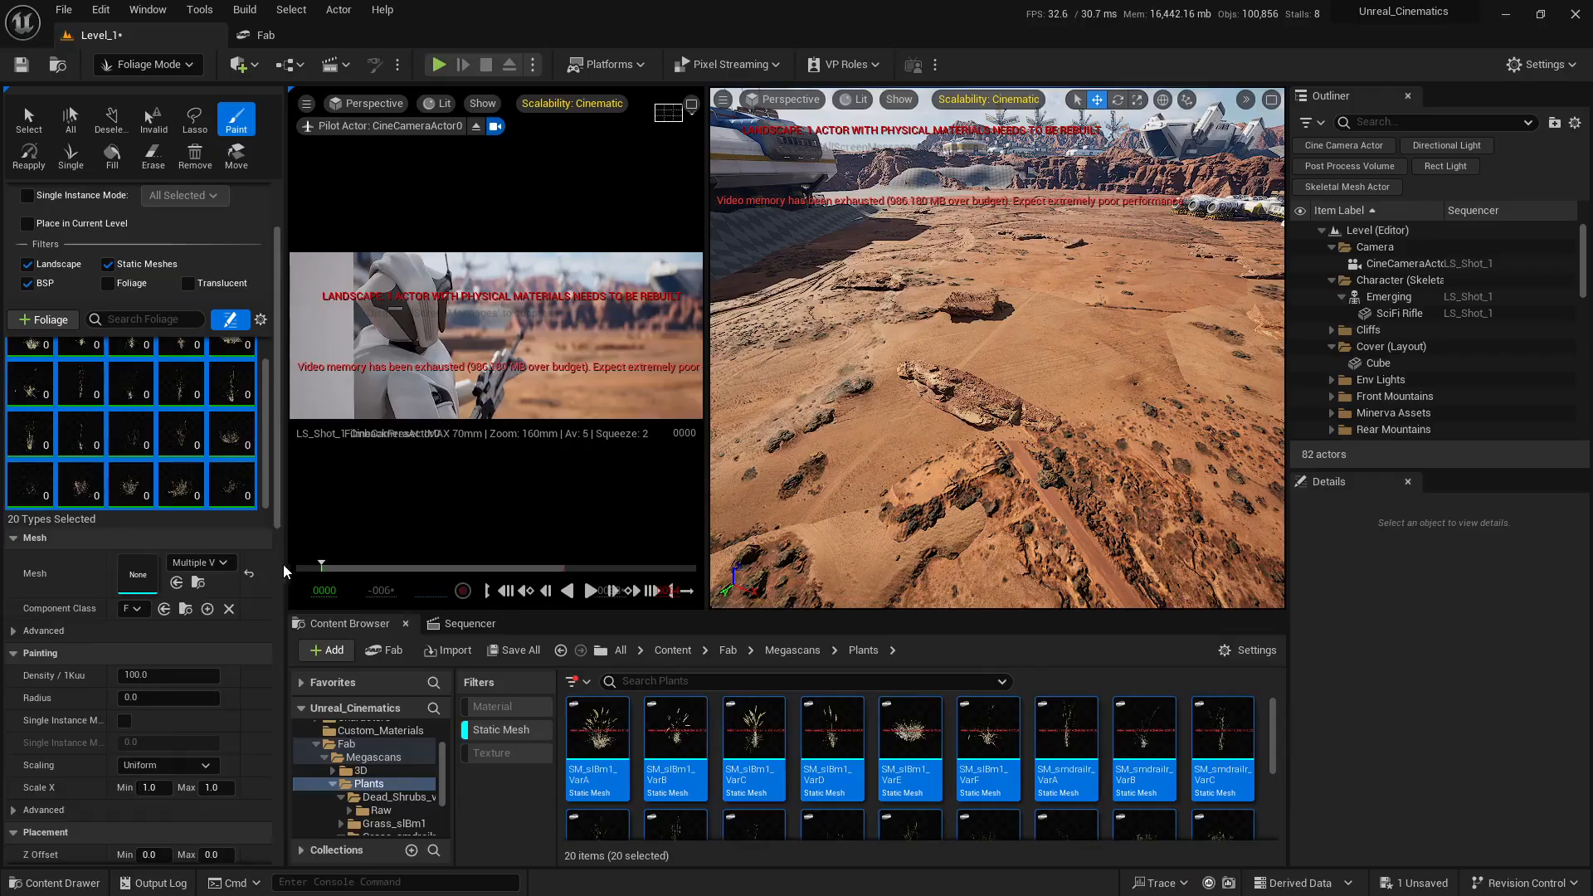
pyautogui.moveTo(284, 571); pyautogui.dragTo(365, 569)
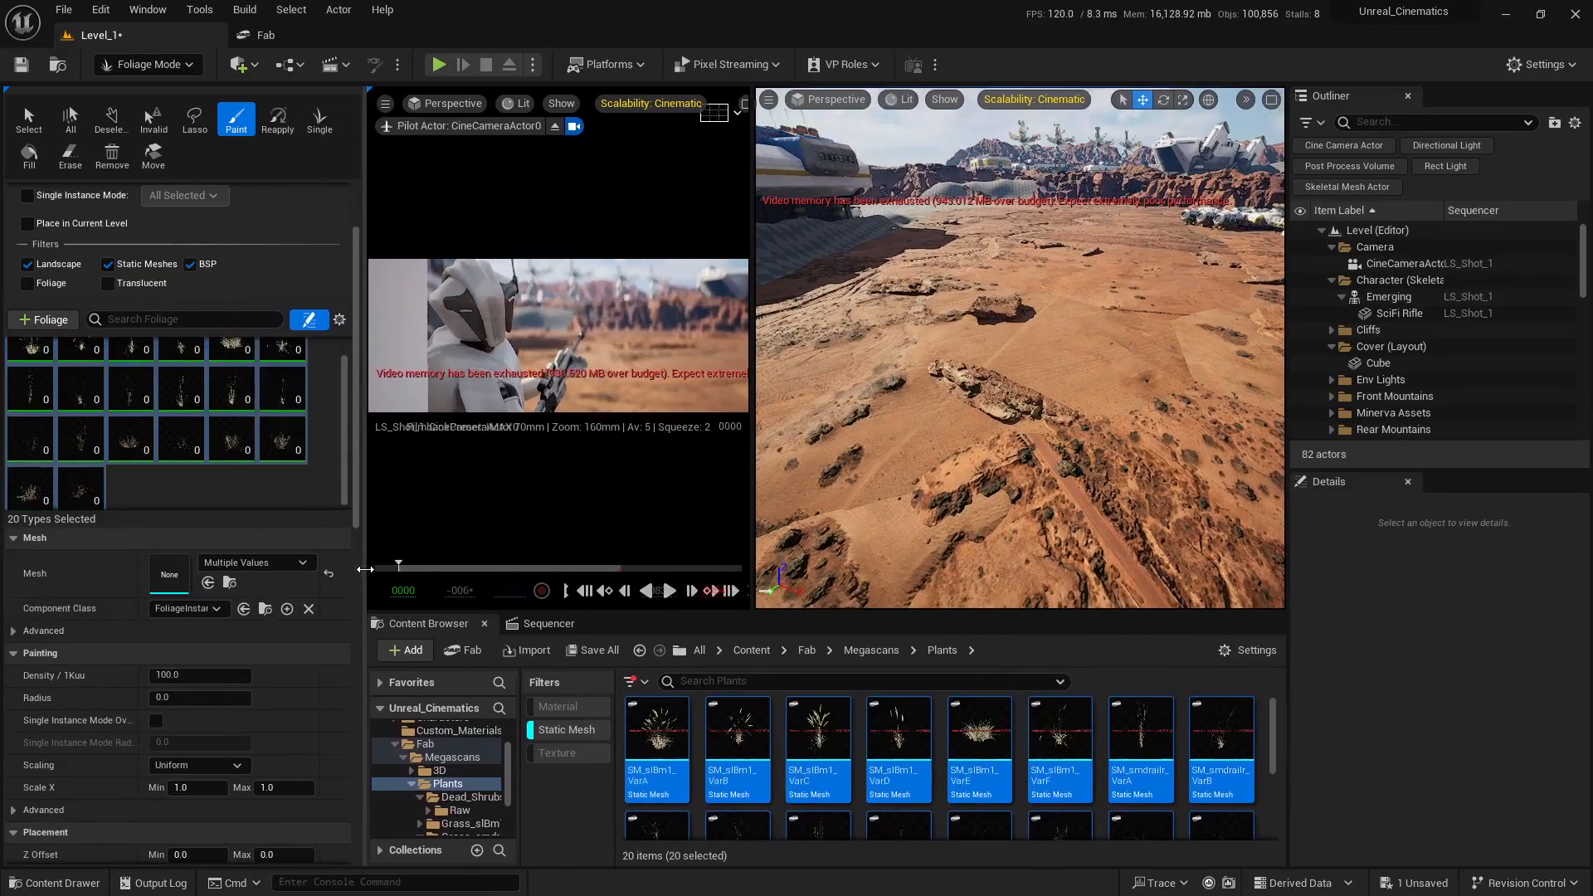
pyautogui.scroll(-4, 99, 715)
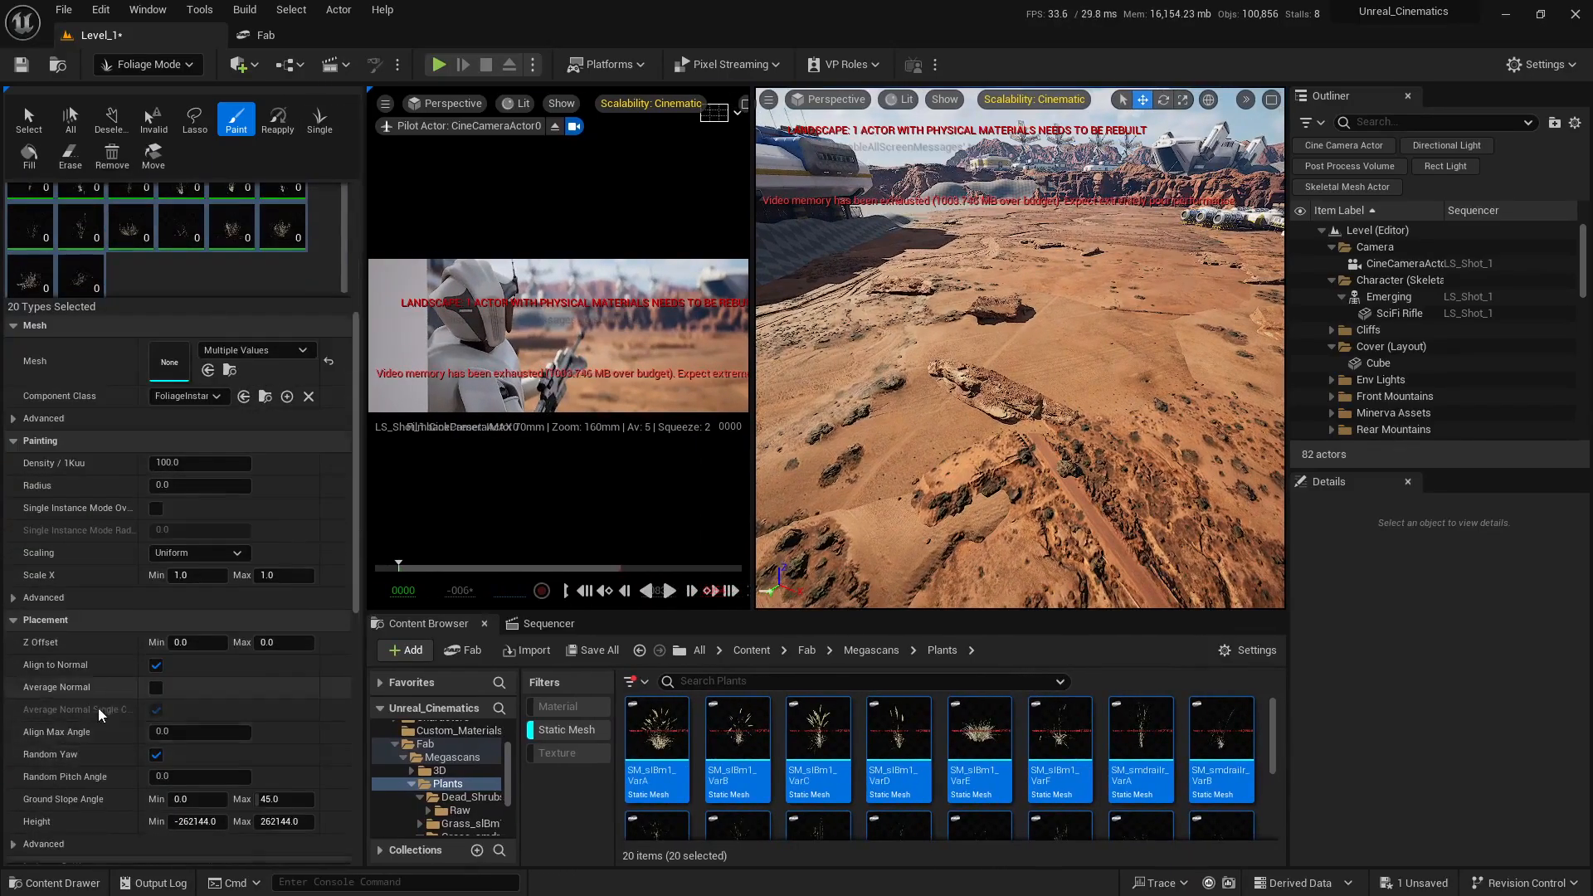
pyautogui.scroll(5, 107, 238)
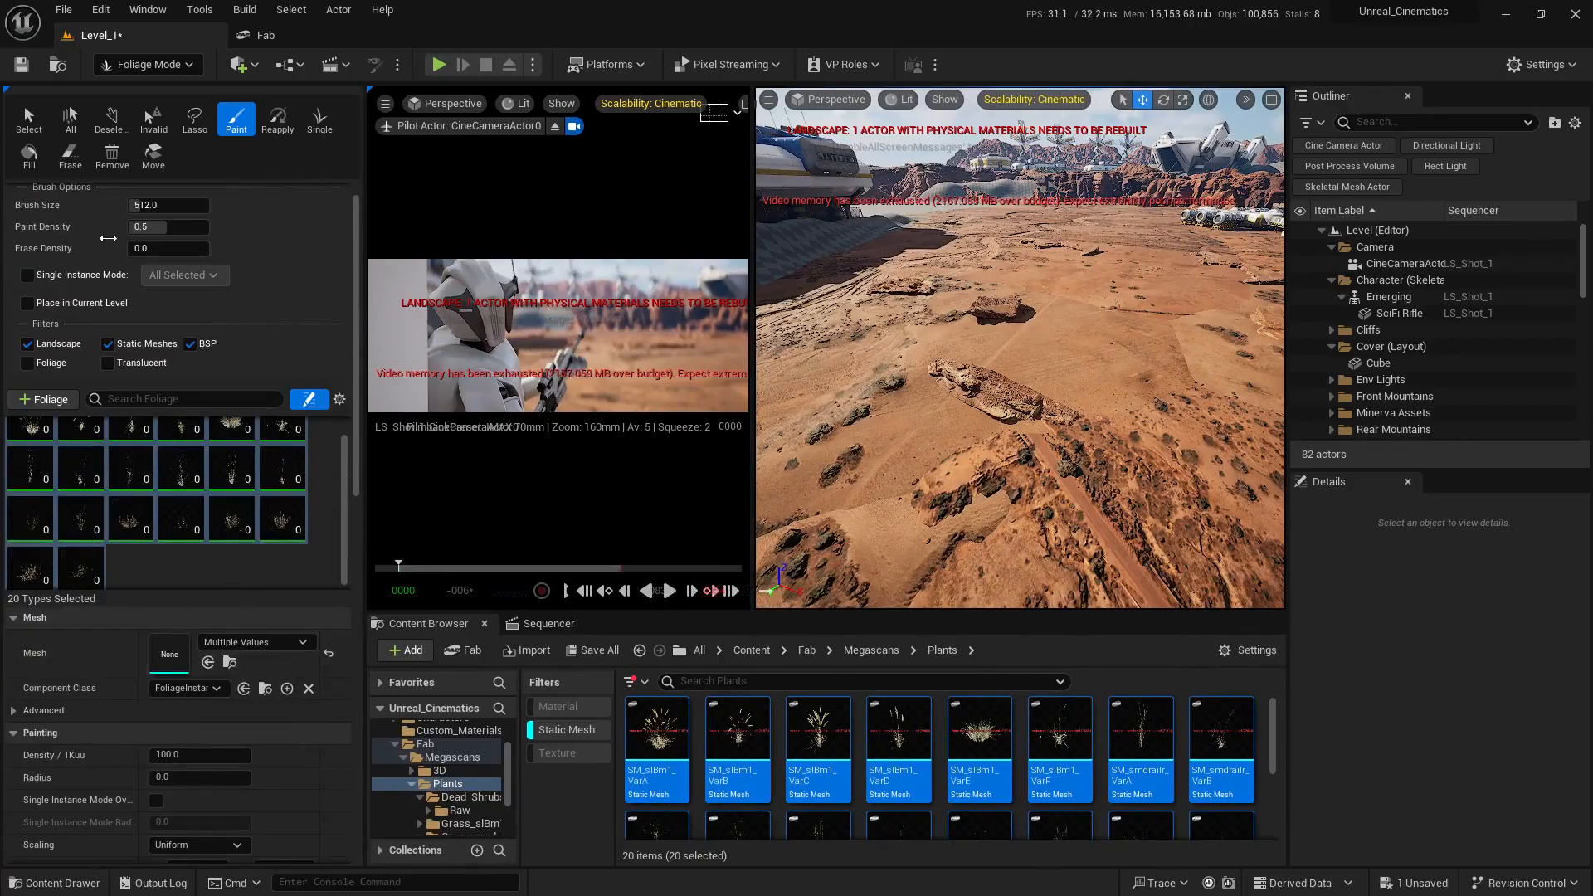
# Maximize the free perspective viewport and look over the desert landscape and the painting settings of the selected foliage types
pyautogui.click(1271, 100)
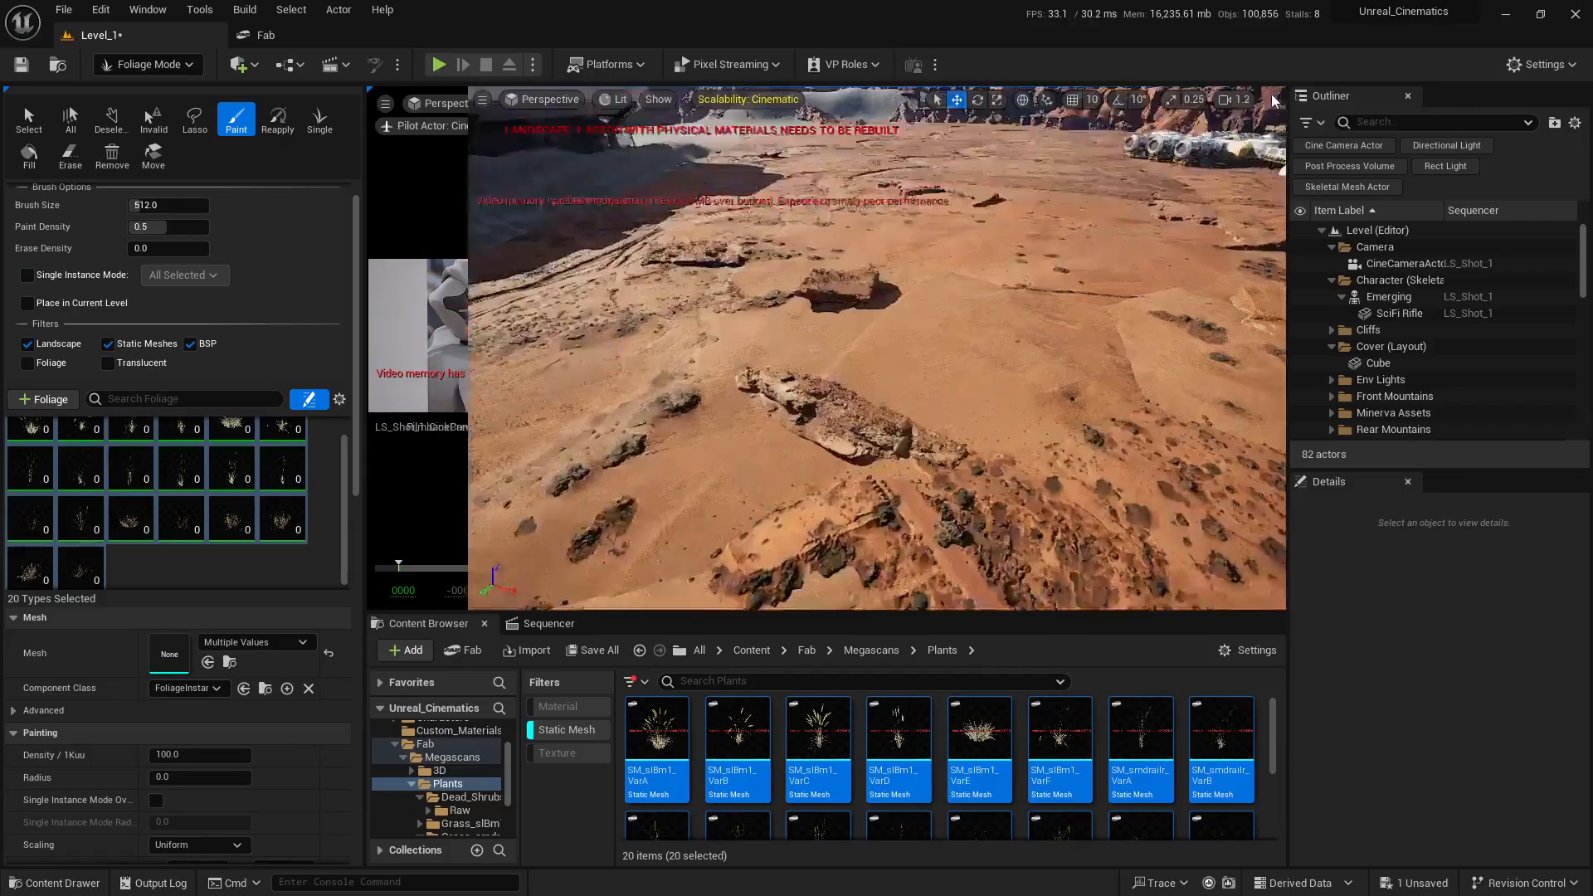
pyautogui.moveTo(942, 373)
pyautogui.mouseDown(button='right')
pyautogui.moveTo(929, 348)
pyautogui.moveTo(921, 390)
pyautogui.mouseUp(button='right')
pyautogui.moveTo(823, 388)
pyautogui.mouseDown(button='right')
pyautogui.moveTo(822, 365)
pyautogui.moveTo(824, 388)
pyautogui.mouseUp(button='right')
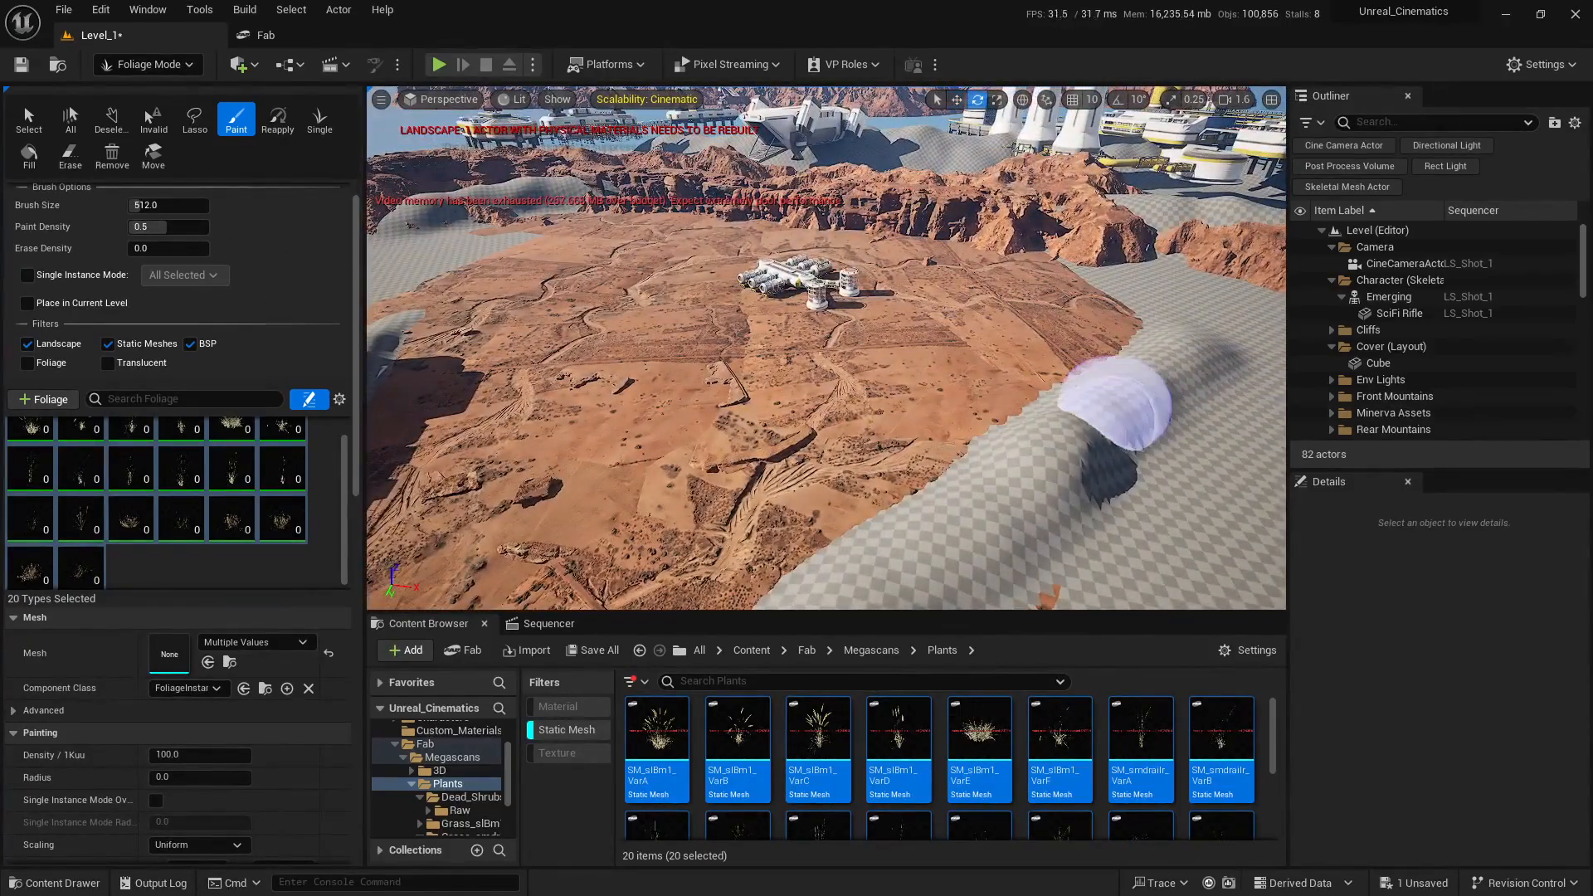
pyautogui.moveTo(1091, 445); pyautogui.dragTo(1031, 366, button='right')
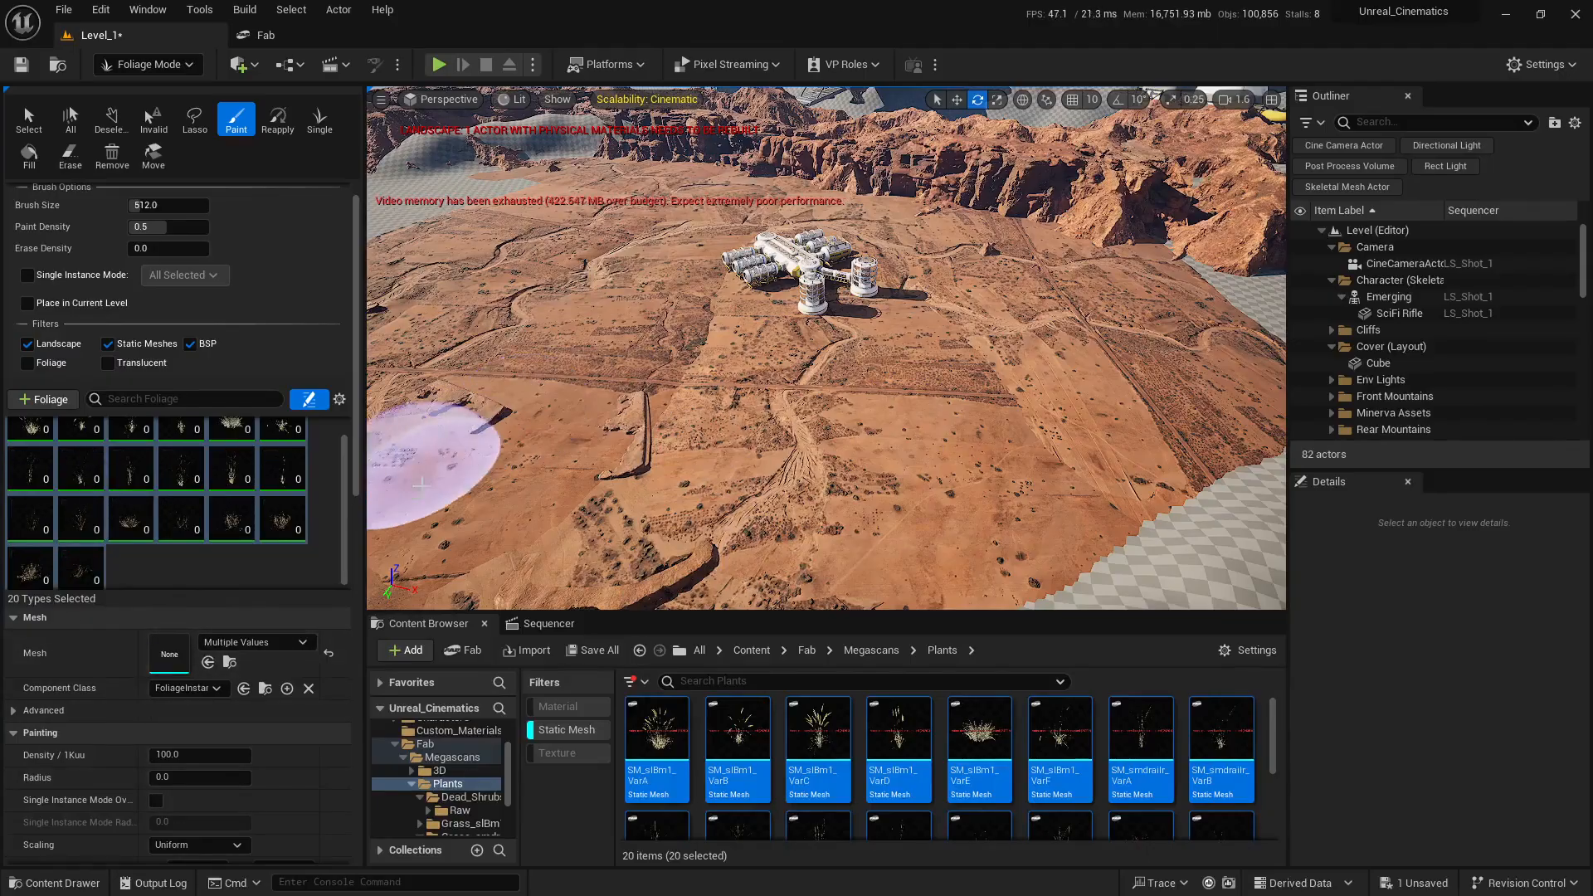
pyautogui.scroll(-2, 139, 663)
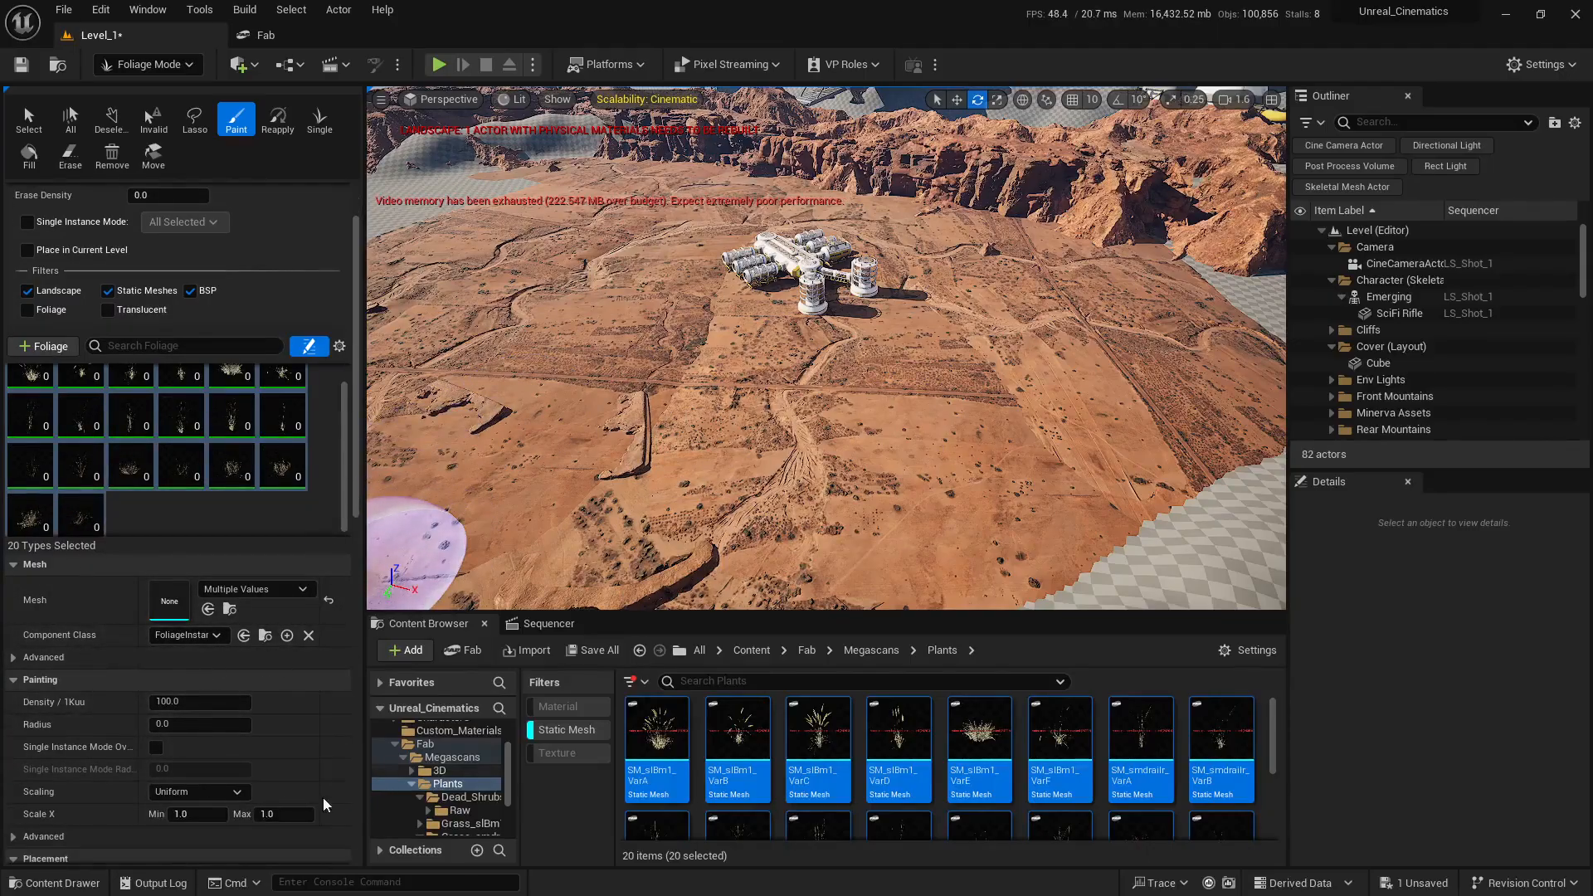
pyautogui.scroll(-4, 177, 730)
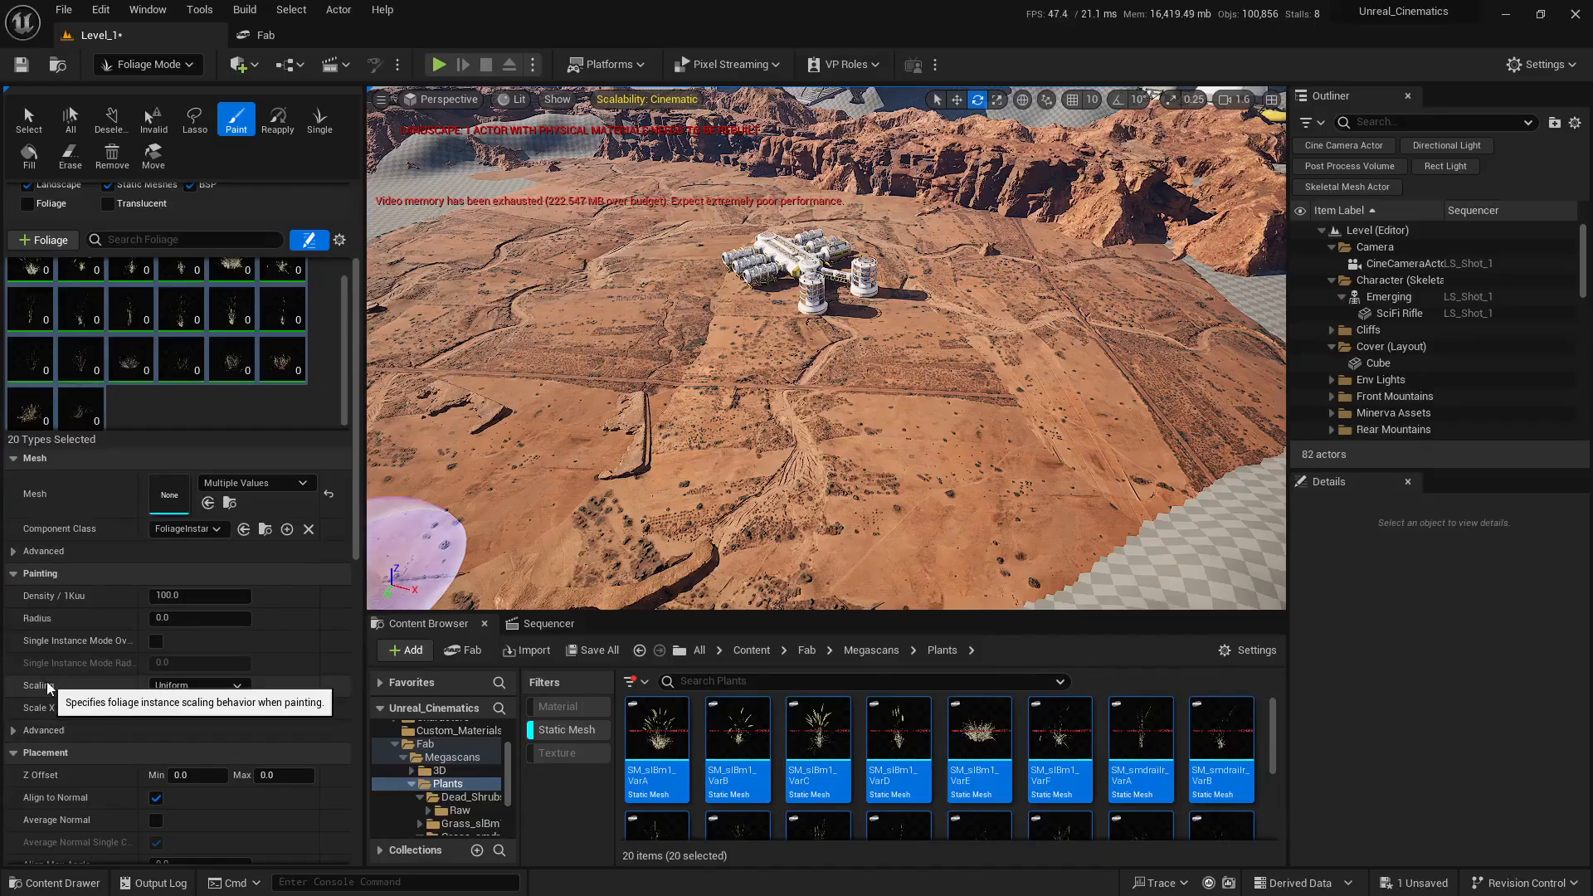
pyautogui.scroll(2, 57, 651)
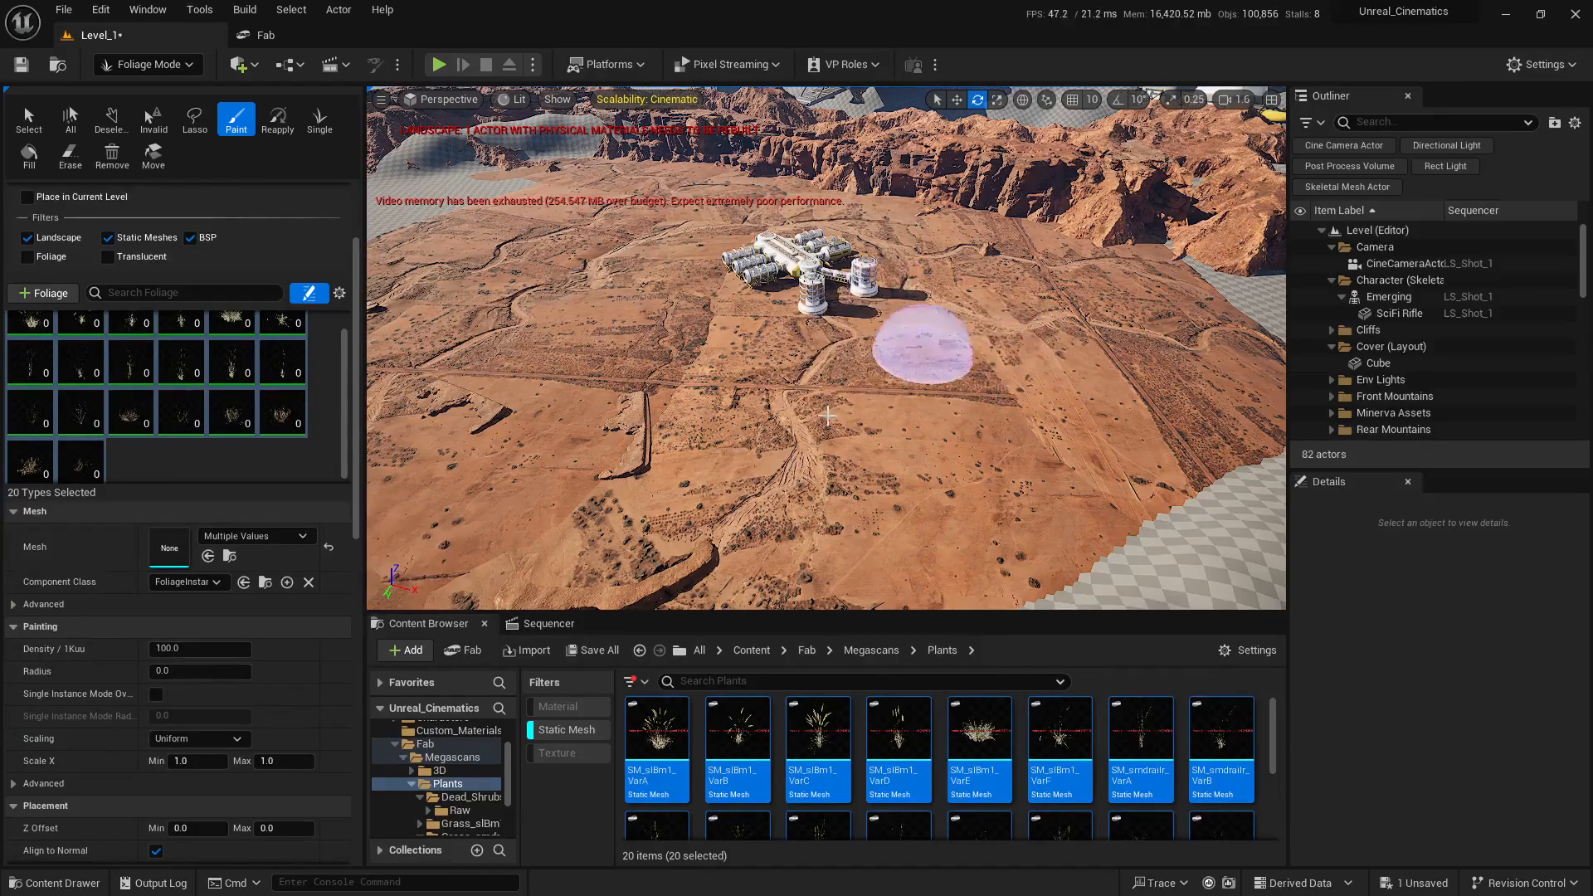
# Paint a test patch of all selected foliage types on the empty checkered landscape, using a density of 100
pyautogui.moveTo(843, 415)
pyautogui.mouseDown(button='right')
pyautogui.moveTo(979, 419)
pyautogui.moveTo(846, 427)
pyautogui.moveTo(904, 452)
pyautogui.moveTo(863, 415)
pyautogui.moveTo(845, 429)
pyautogui.mouseUp(button='right')
pyautogui.press('w')
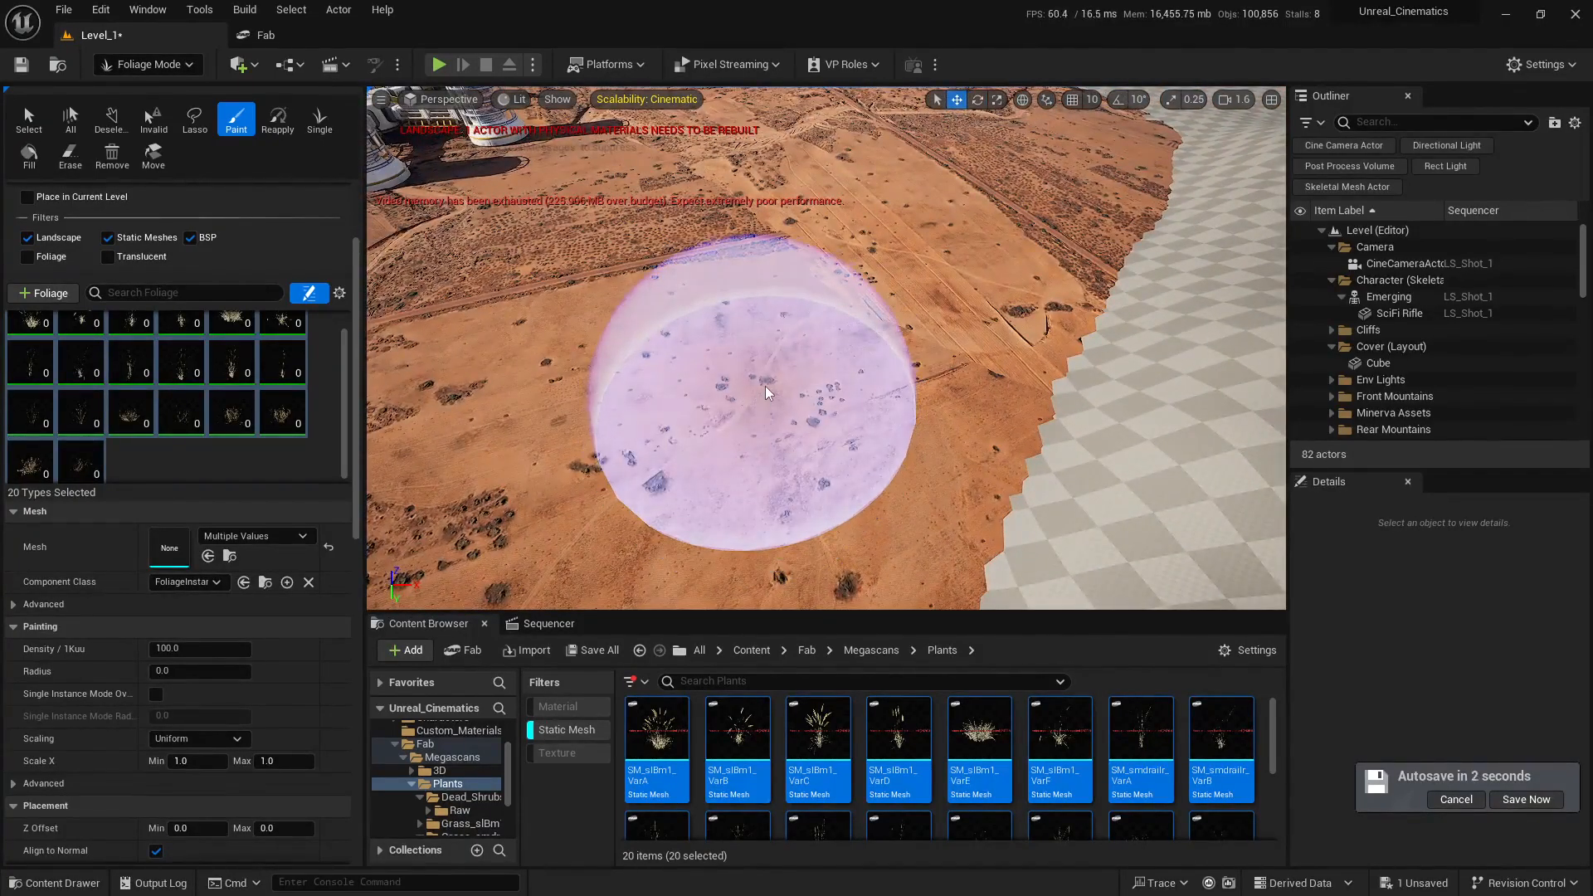
pyautogui.moveTo(761, 402)
pyautogui.mouseDown(button='right')
pyautogui.moveTo(904, 414)
pyautogui.moveTo(825, 394)
pyautogui.mouseUp(button='right')
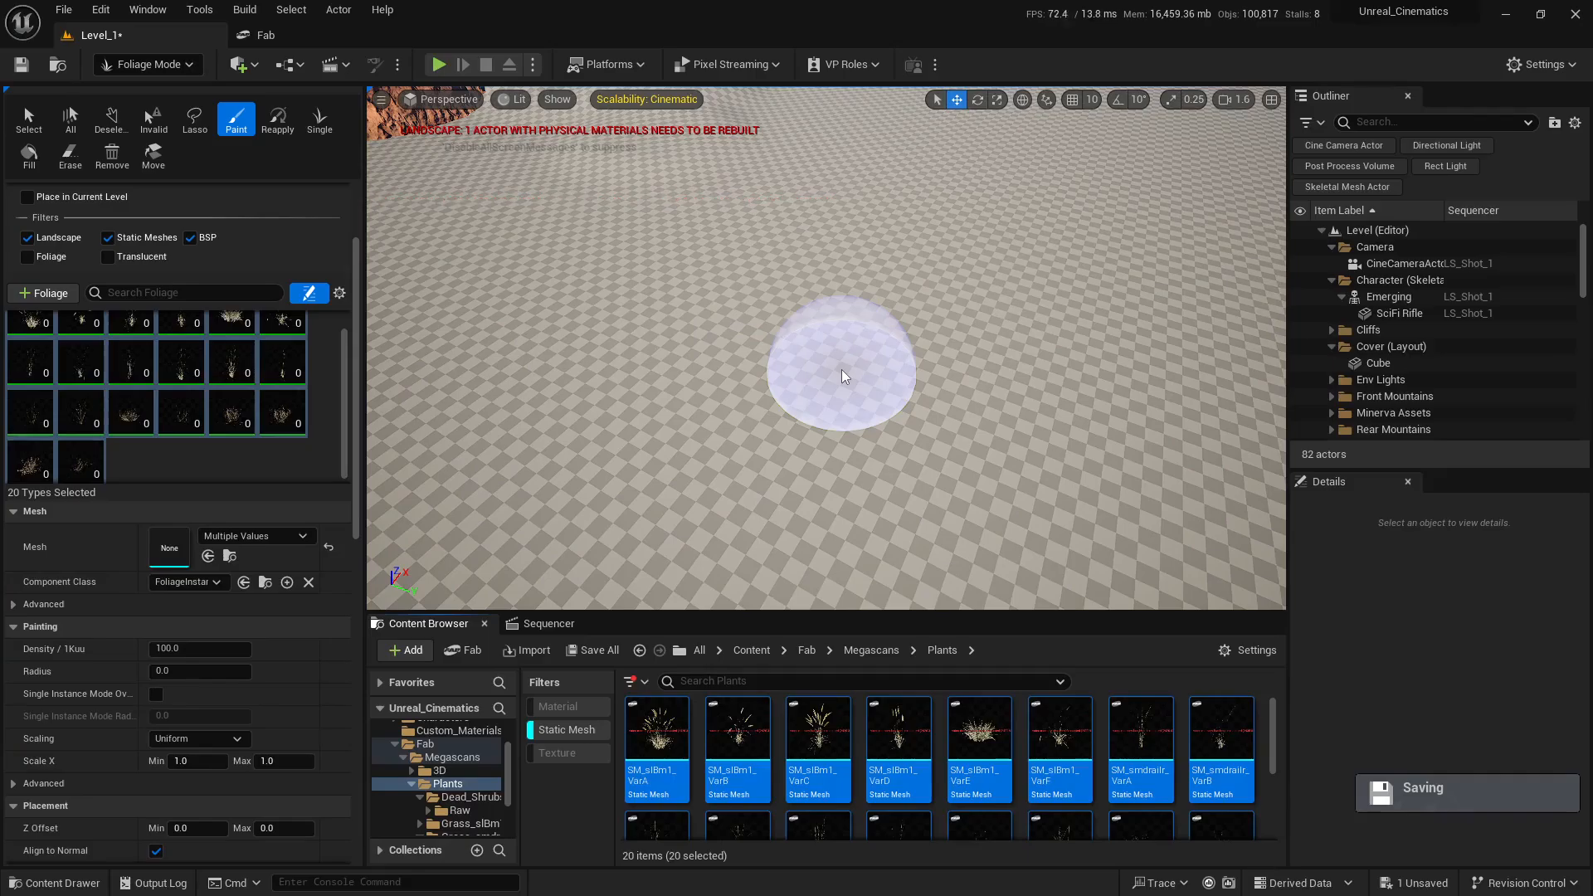
pyautogui.moveTo(844, 375); pyautogui.dragTo(858, 405)
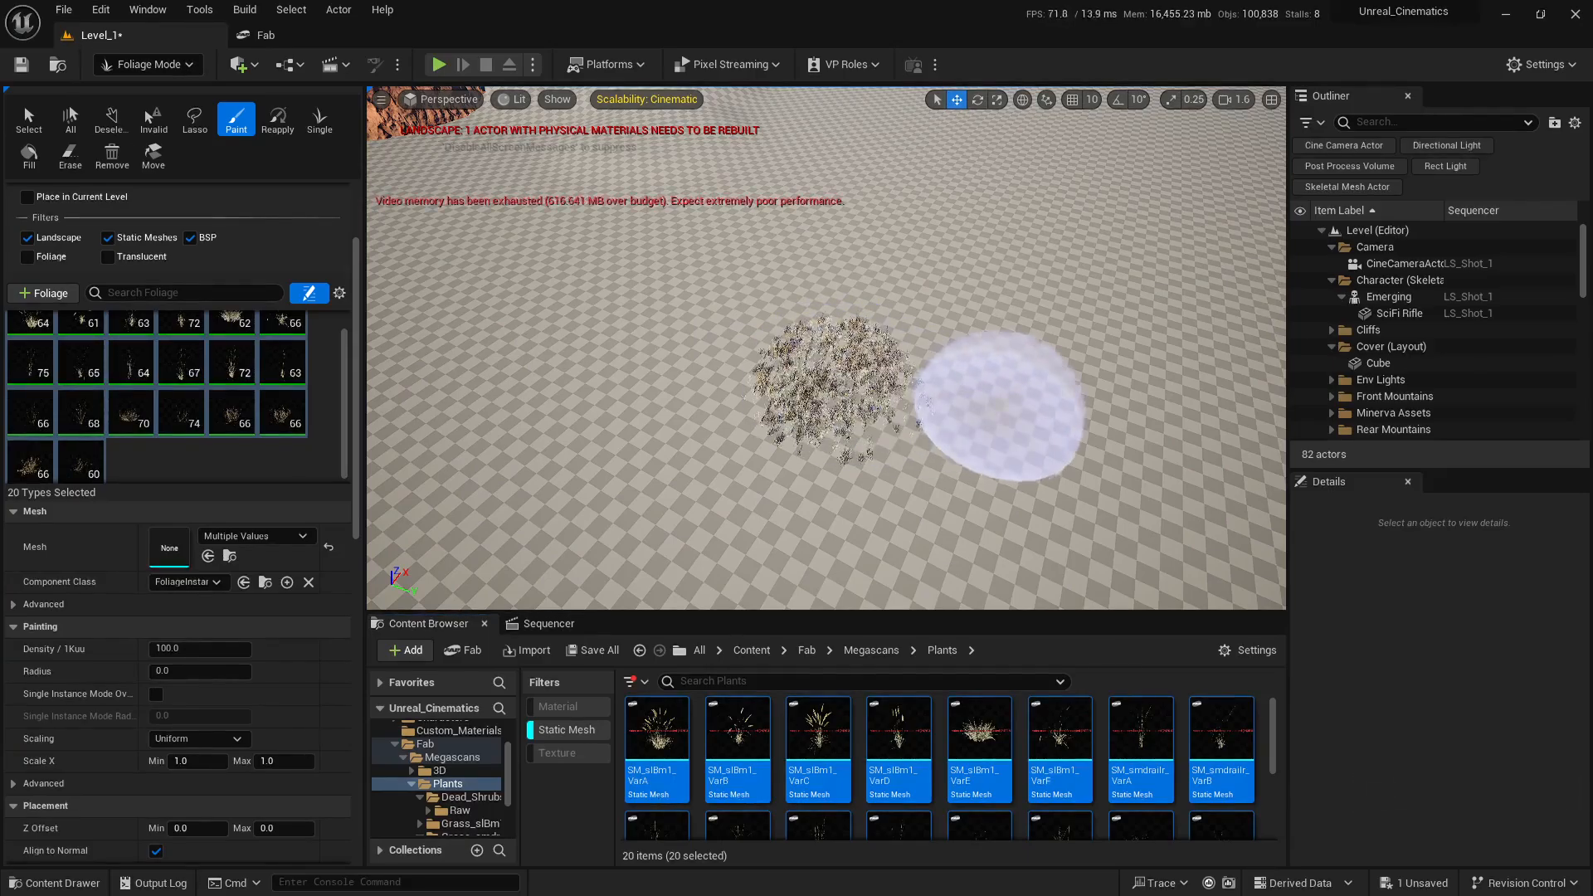
pyautogui.press('w')
pyautogui.moveTo(999, 406)
pyautogui.mouseDown(button='right')
pyautogui.moveTo(1028, 407)
pyautogui.moveTo(995, 456)
pyautogui.moveTo(1000, 440)
pyautogui.moveTo(1045, 440)
pyautogui.mouseUp(button='right')
pyautogui.press('s')
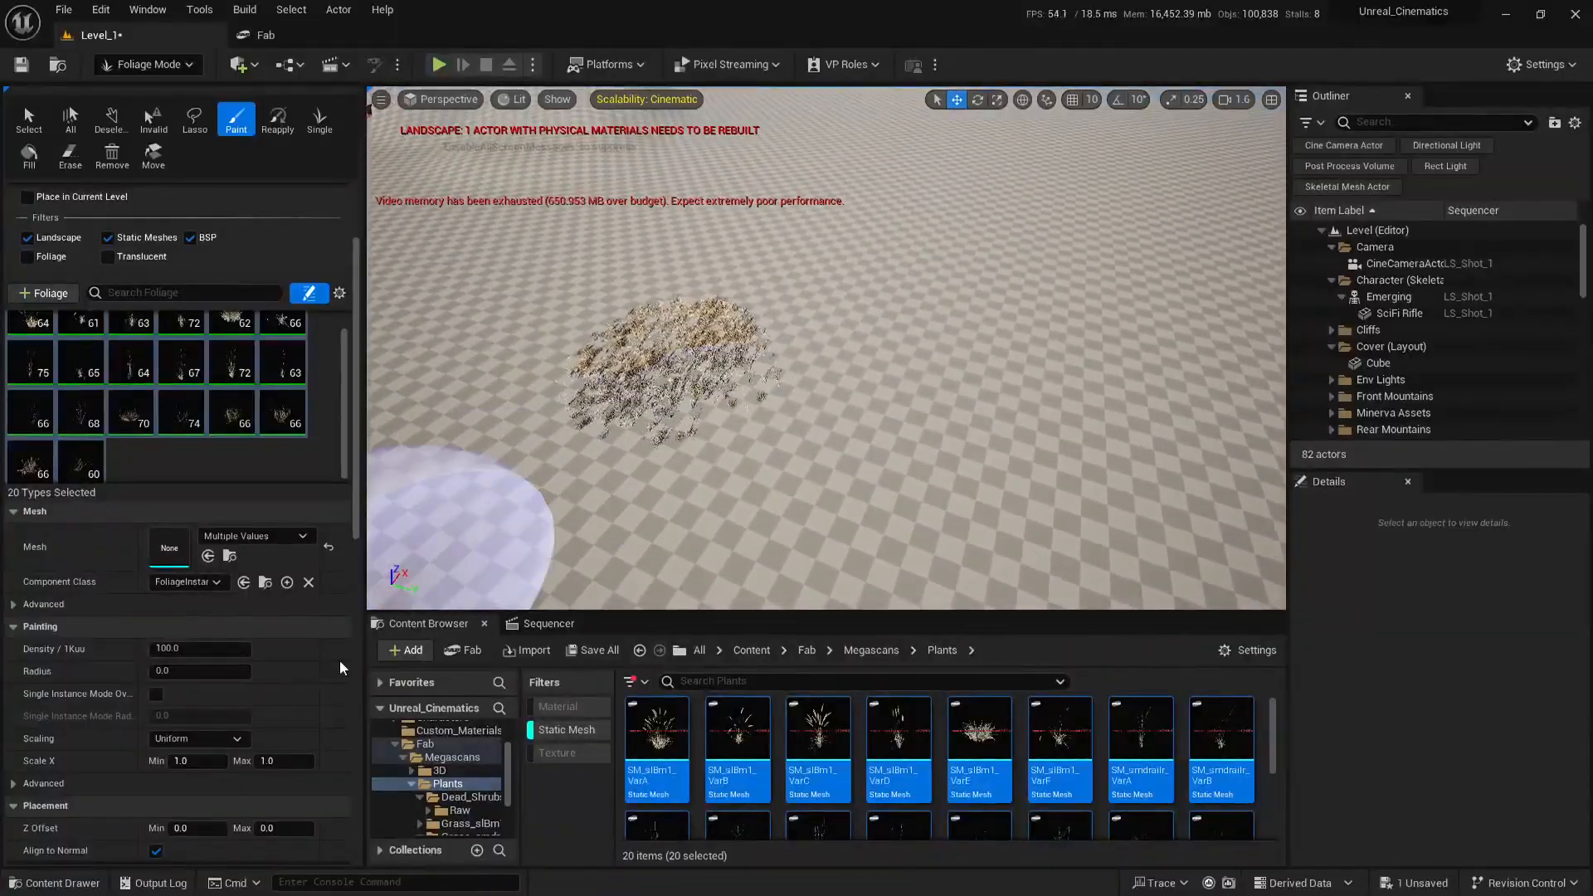
# Set the selected foliage types' density to 20 and paint a second test patch beside the first one for comparison
pyautogui.click(182, 647)
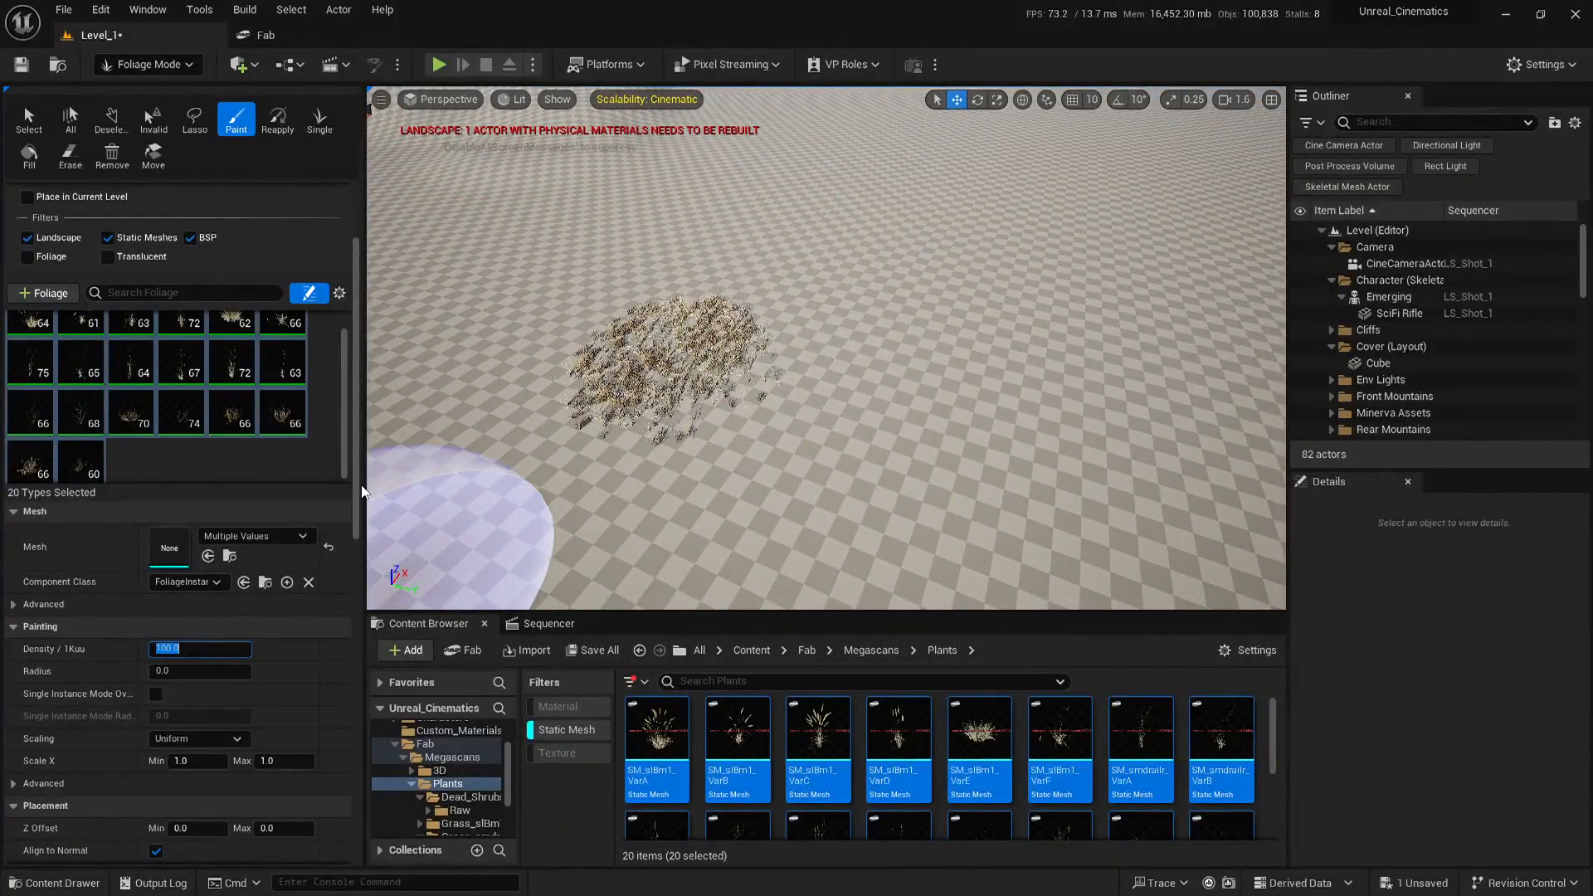
pyautogui.moveTo(924, 462); pyautogui.dragTo(941, 408, button='right')
pyautogui.click(945, 410)
pyautogui.moveTo(943, 412); pyautogui.dragTo(938, 434)
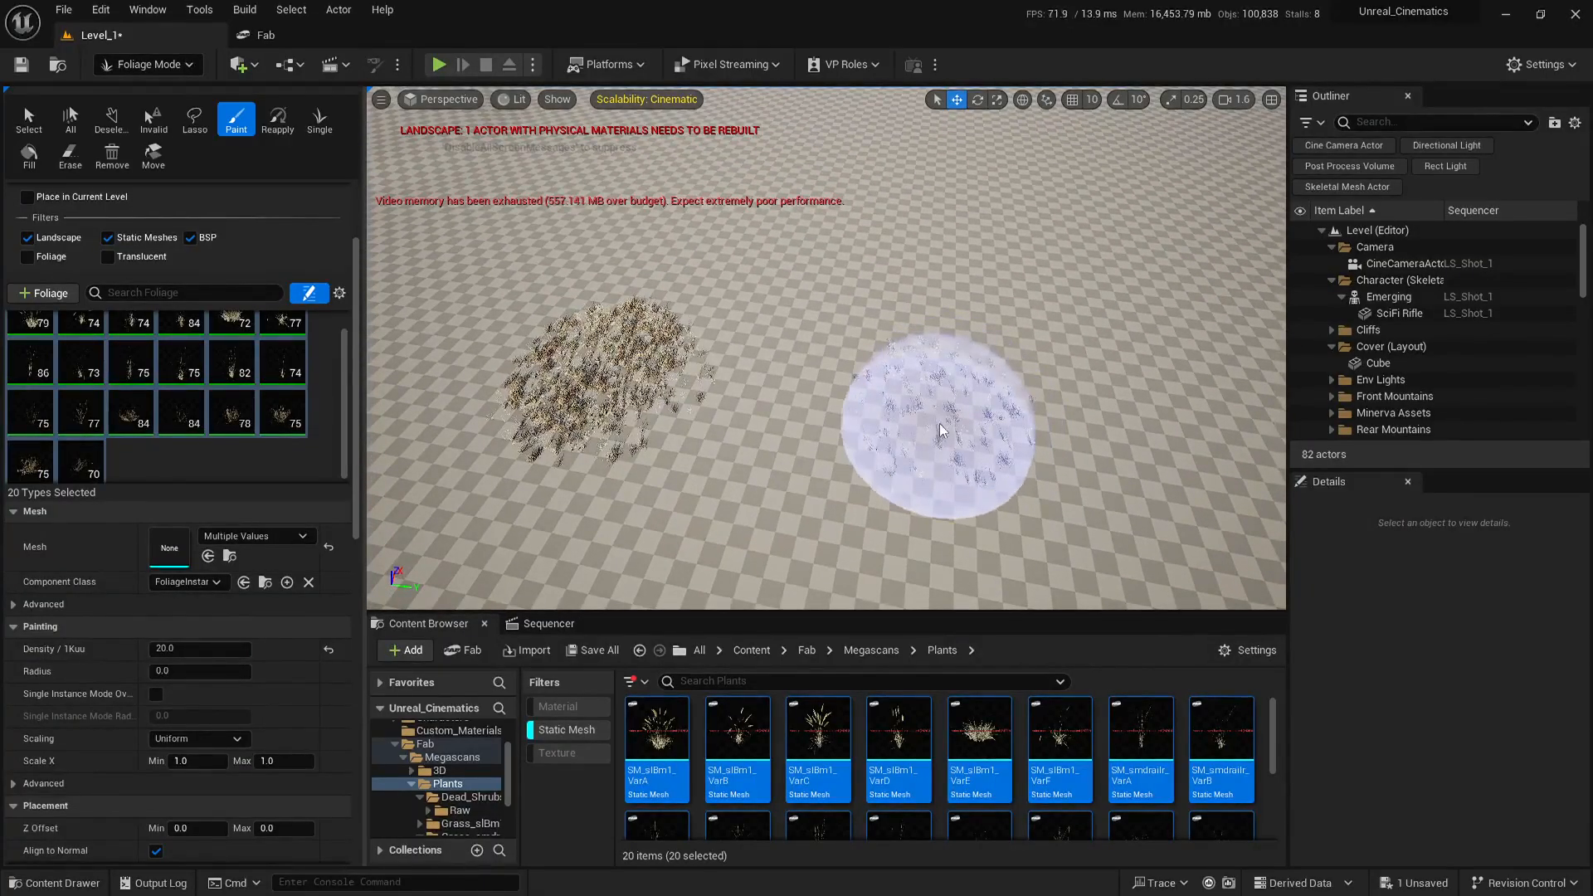
pyautogui.moveTo(1000, 425)
pyautogui.mouseDown(button='right')
pyautogui.moveTo(999, 336)
pyautogui.moveTo(904, 303)
pyautogui.moveTo(892, 307)
pyautogui.moveTo(925, 385)
pyautogui.mouseUp(button='right')
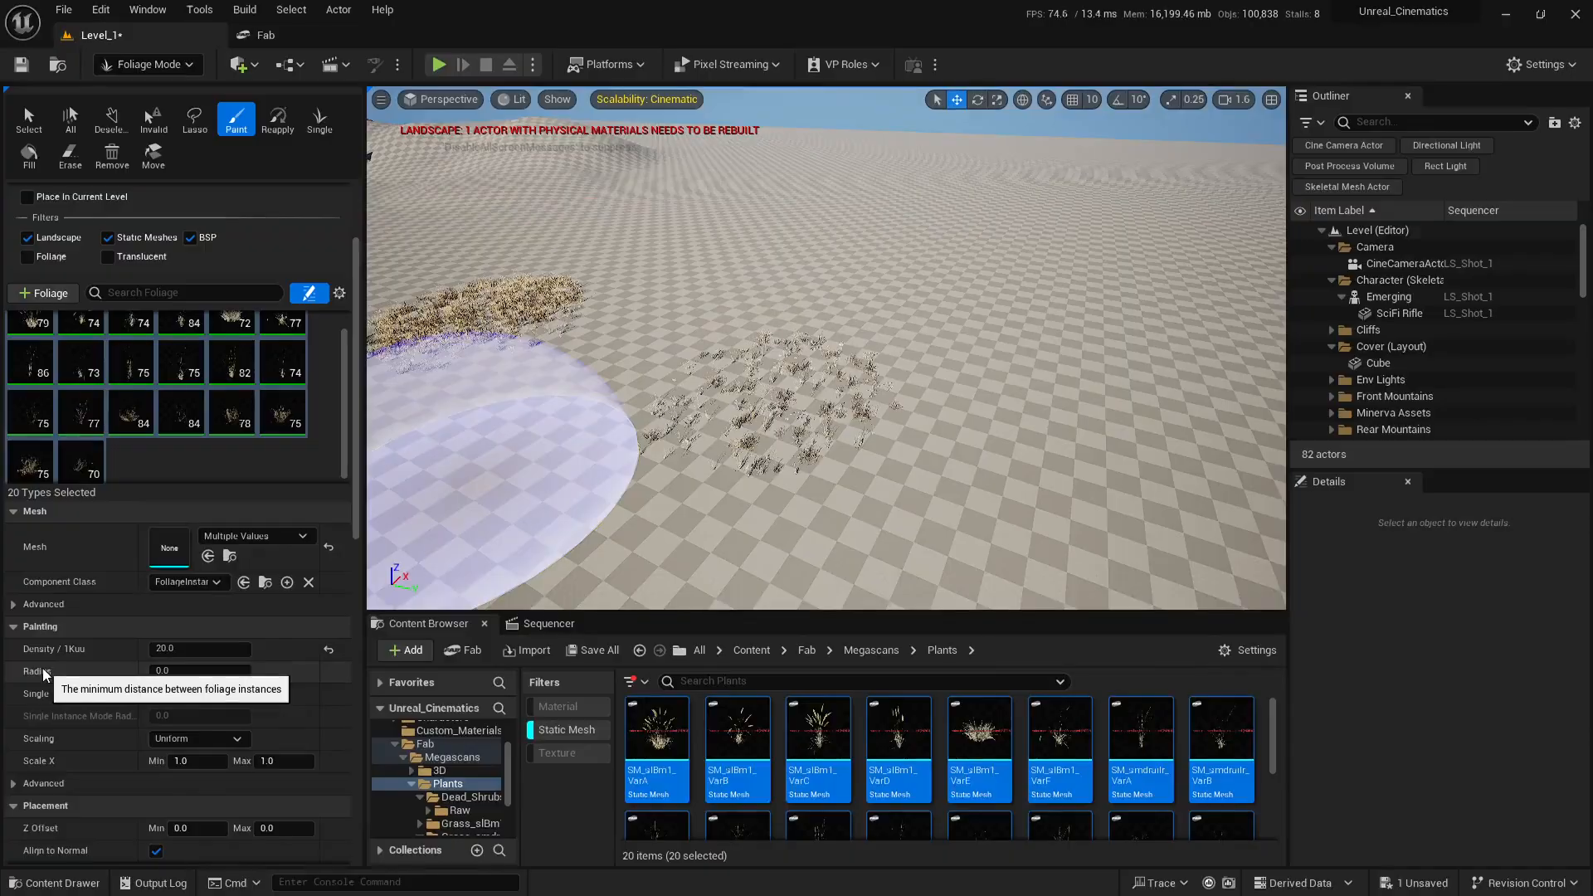
pyautogui.moveTo(839, 391); pyautogui.dragTo(780, 390, button='right')
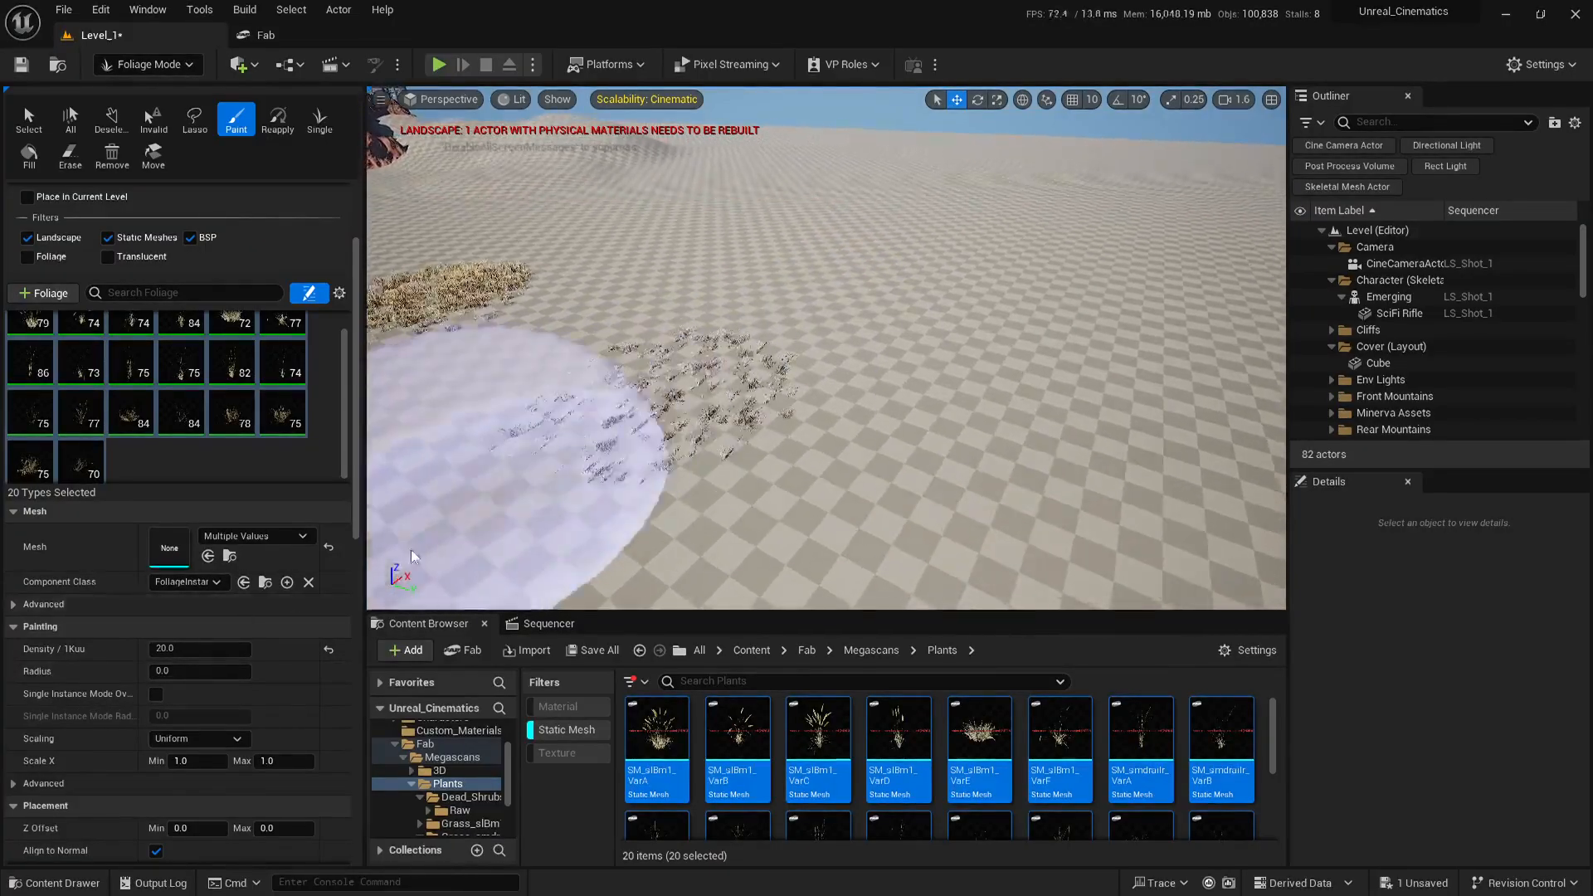
# Restore the foliage density to 100 and paint another test patch on the checkered ground beyond the sparse one
pyautogui.click(199, 648)
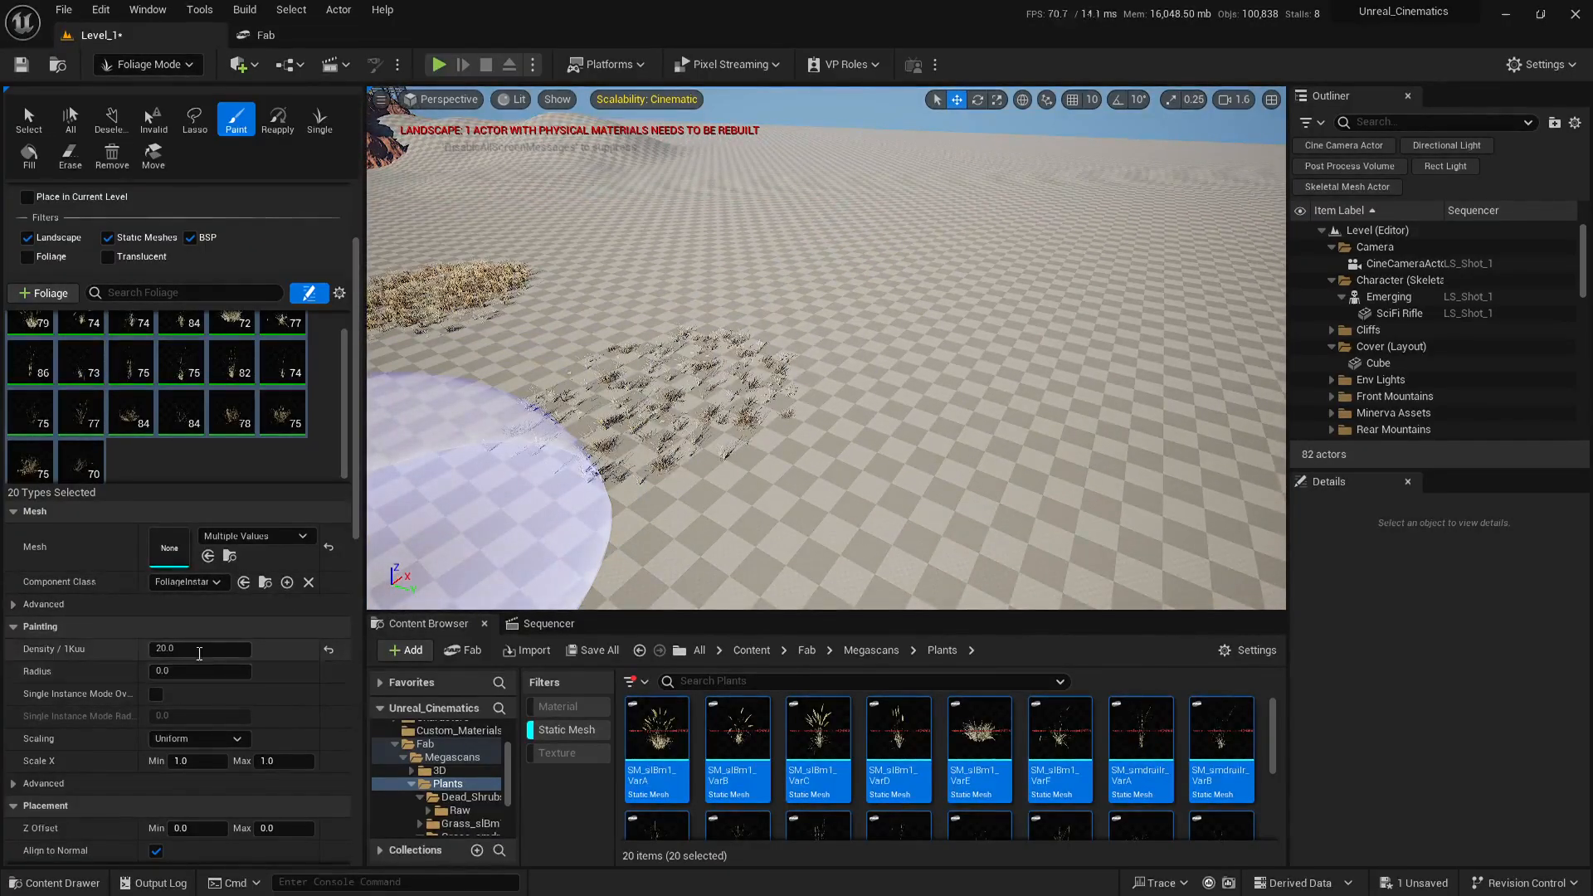
pyautogui.write('100')
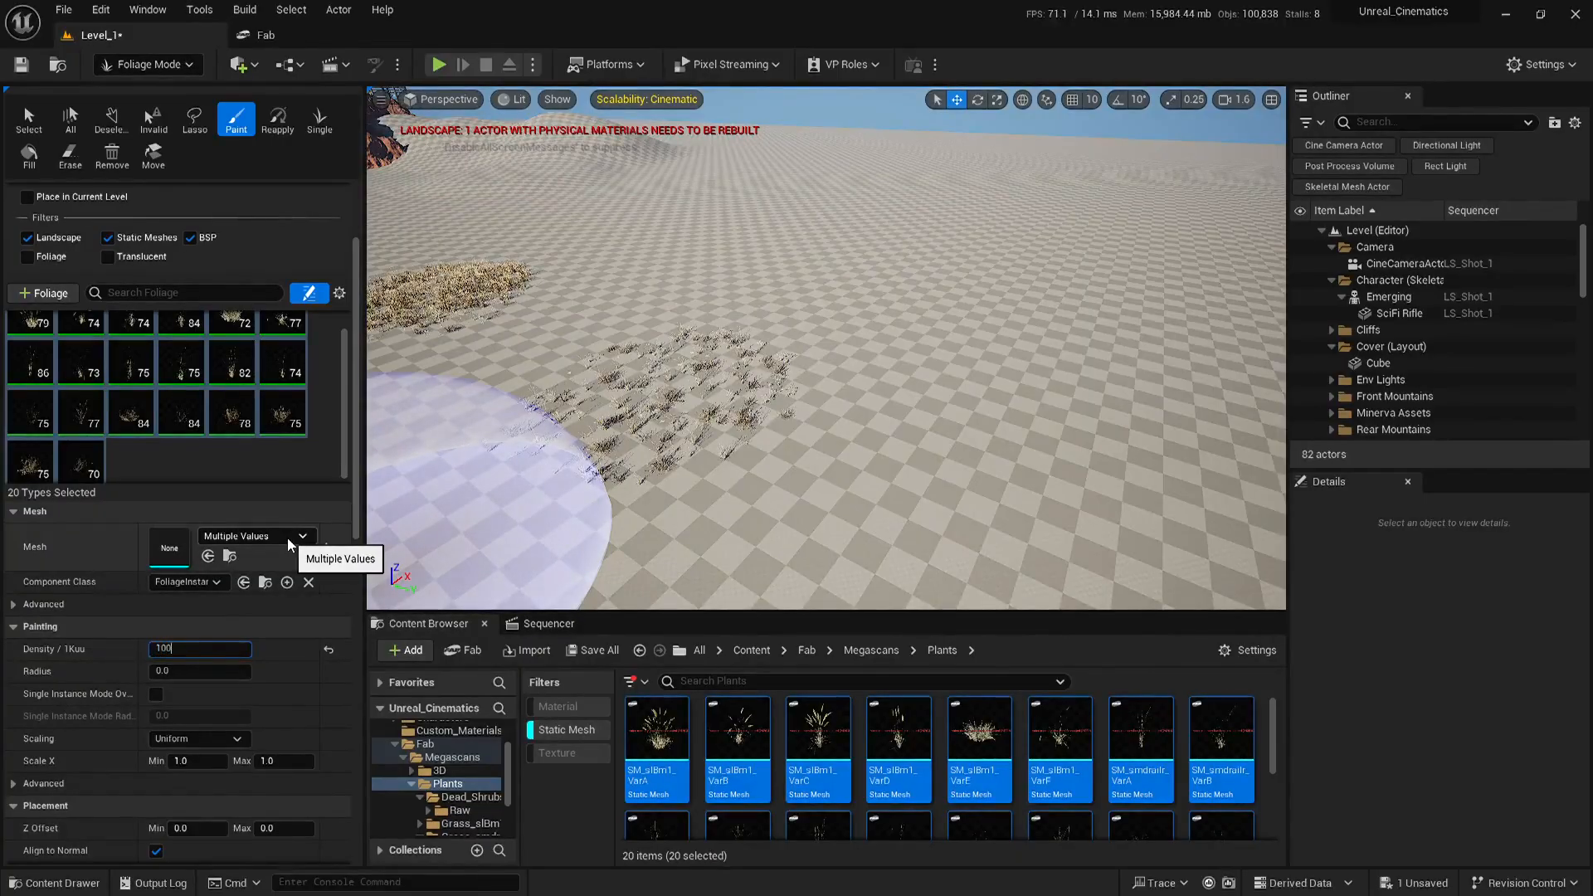
pyautogui.press('Return')
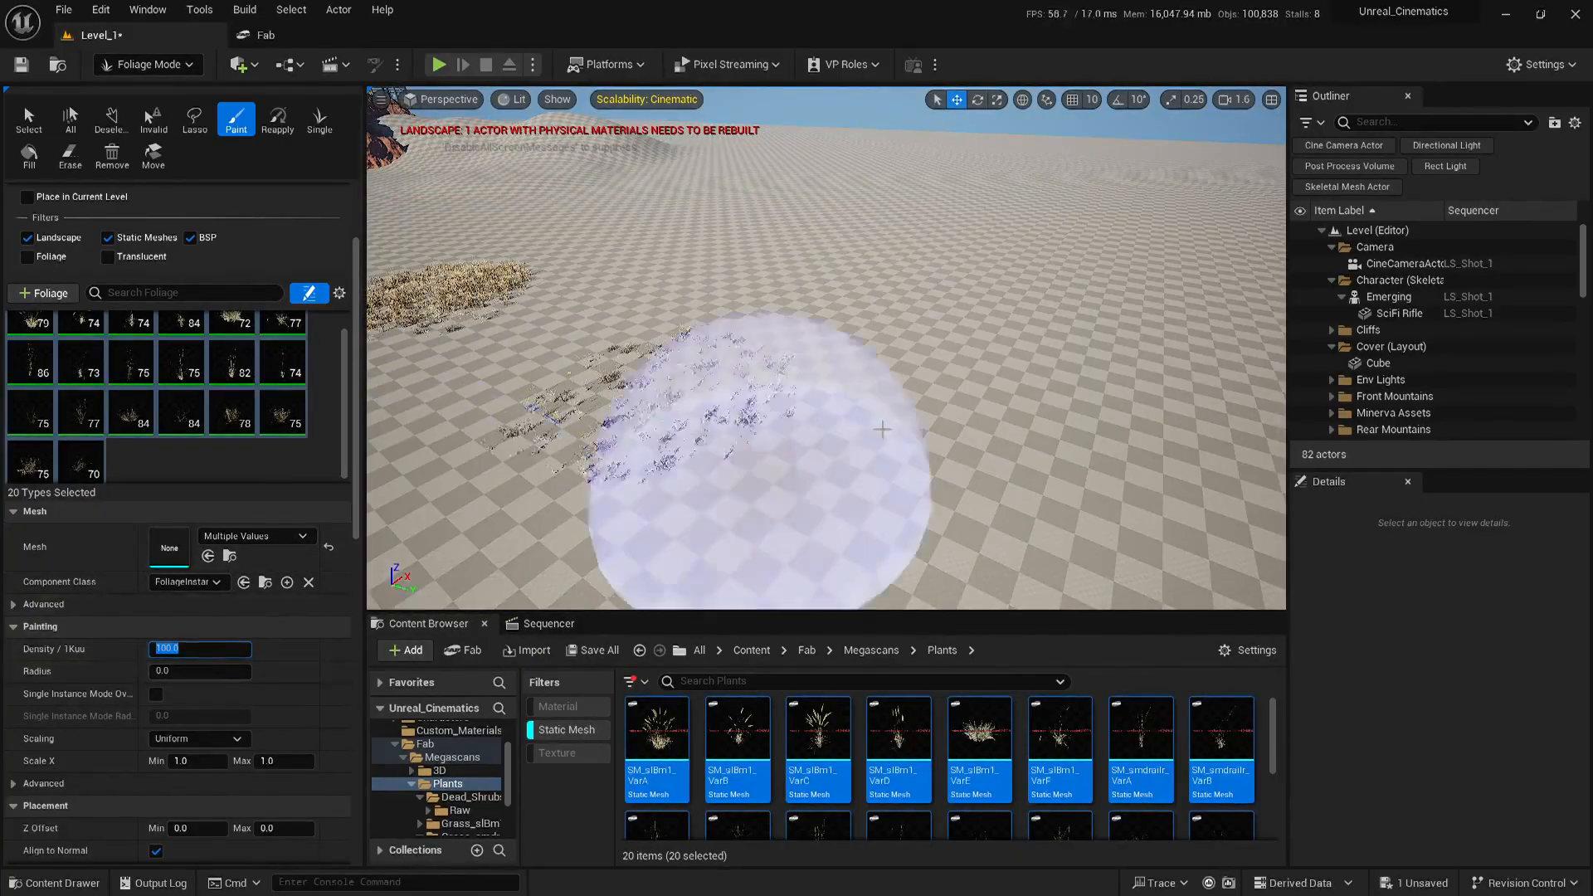
pyautogui.moveTo(799, 448); pyautogui.dragTo(821, 490, button='right')
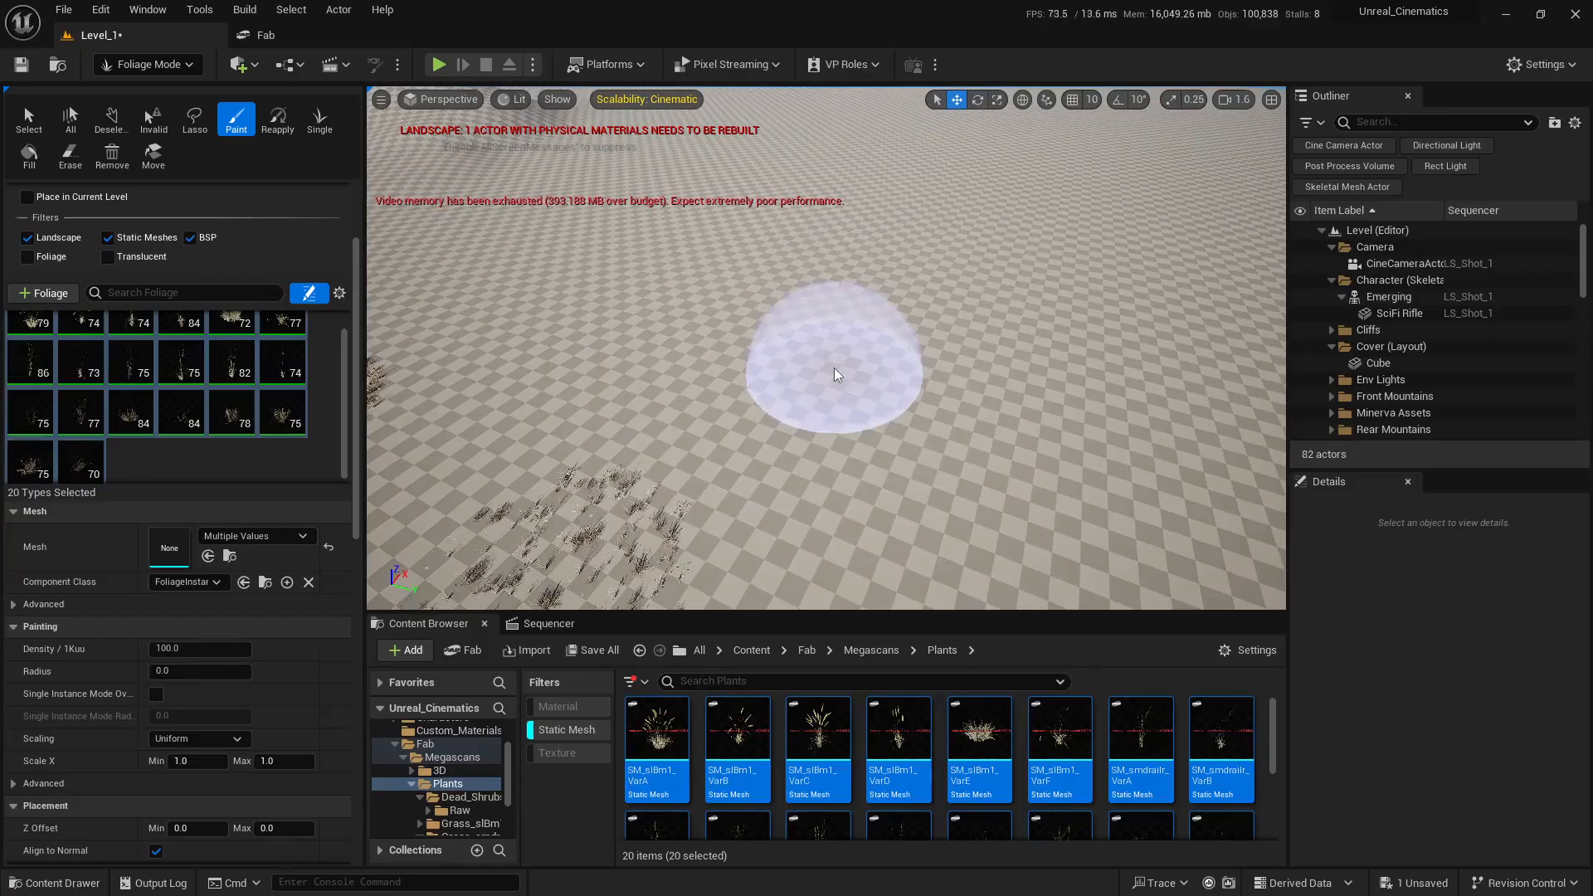
pyautogui.moveTo(836, 355); pyautogui.dragTo(829, 398)
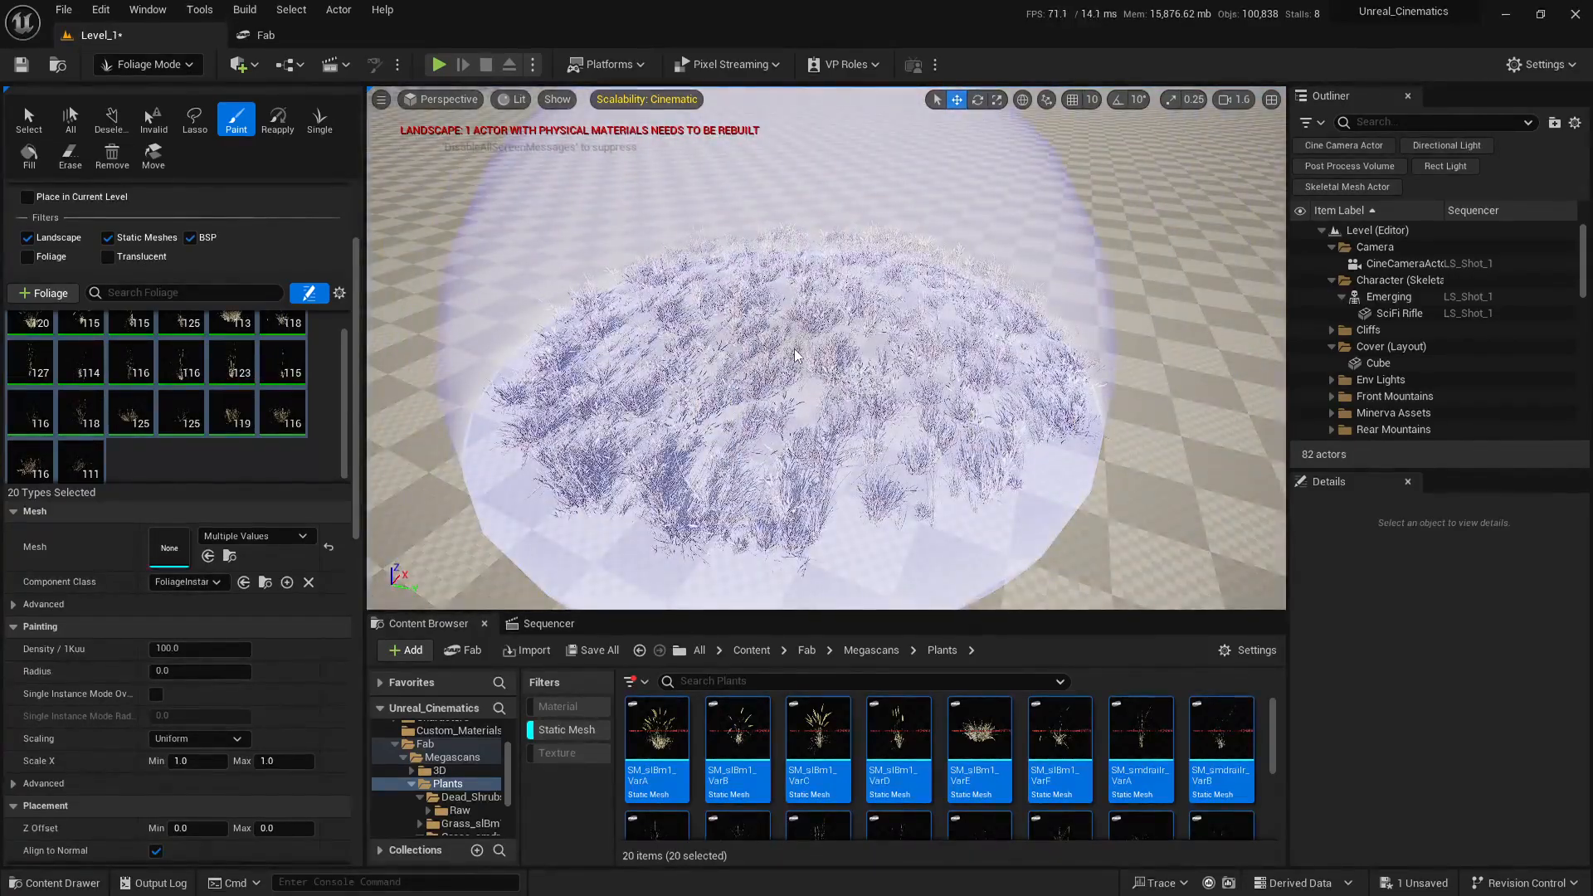
# Set the foliage radius to 50 and paint a test patch beside the dense radius-0 patch
pyautogui.moveTo(739, 376)
pyautogui.mouseDown(button='right')
pyautogui.moveTo(759, 386)
pyautogui.moveTo(797, 357)
pyautogui.moveTo(792, 369)
pyautogui.mouseUp(button='right')
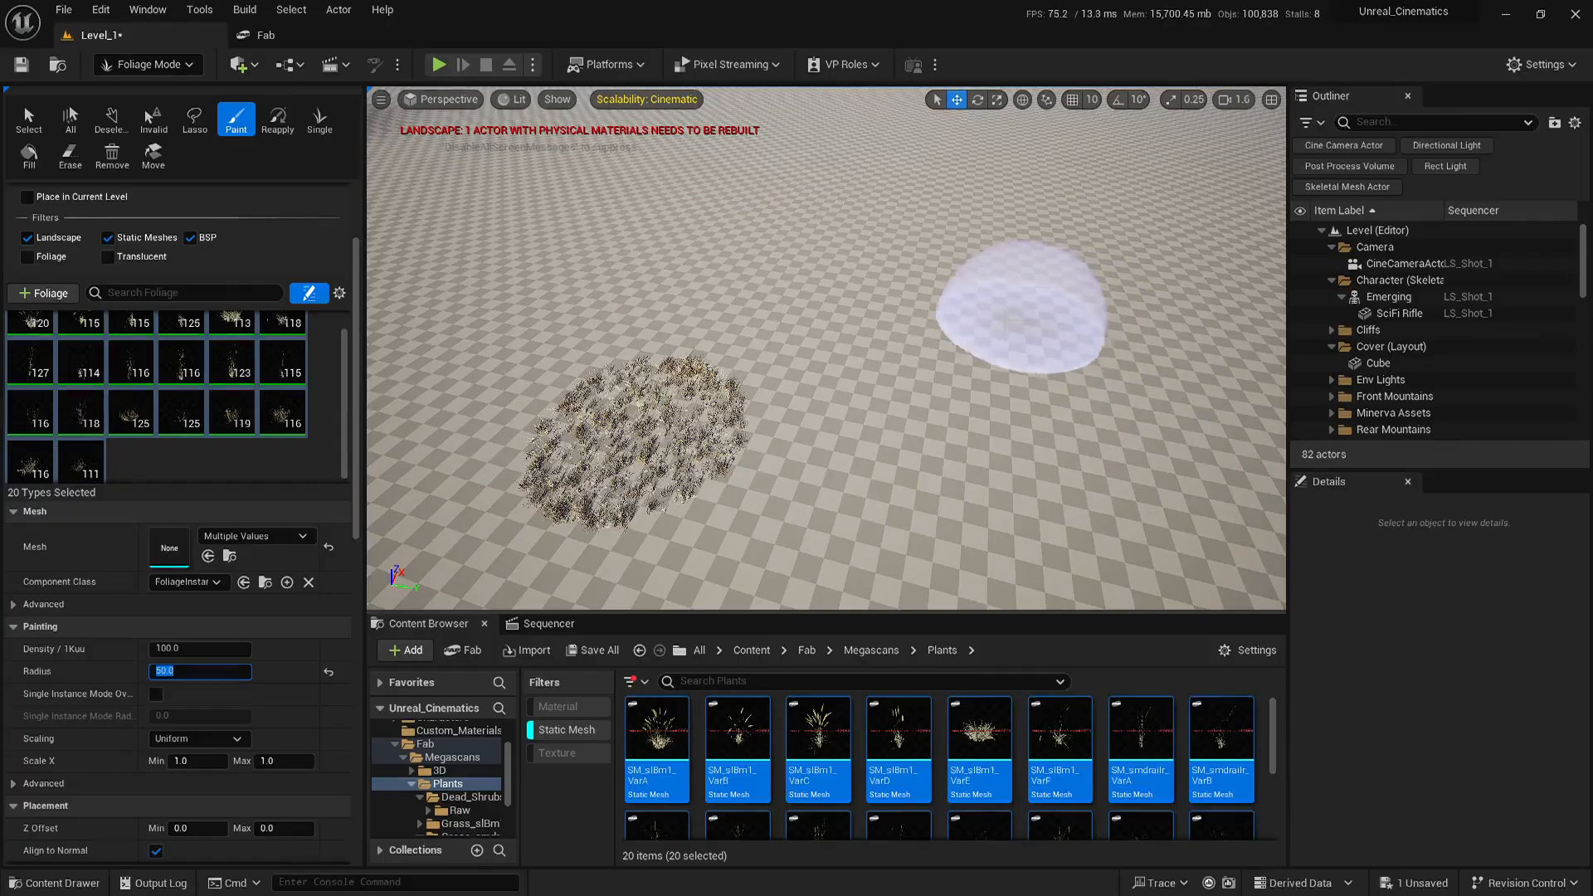
pyautogui.click(929, 357)
pyautogui.press('w')
pyautogui.moveTo(1067, 403)
pyautogui.mouseDown(button='right')
pyautogui.moveTo(1112, 415)
pyautogui.moveTo(1041, 390)
pyautogui.moveTo(1074, 344)
pyautogui.mouseUp(button='right')
pyautogui.press('s')
pyautogui.press('w')
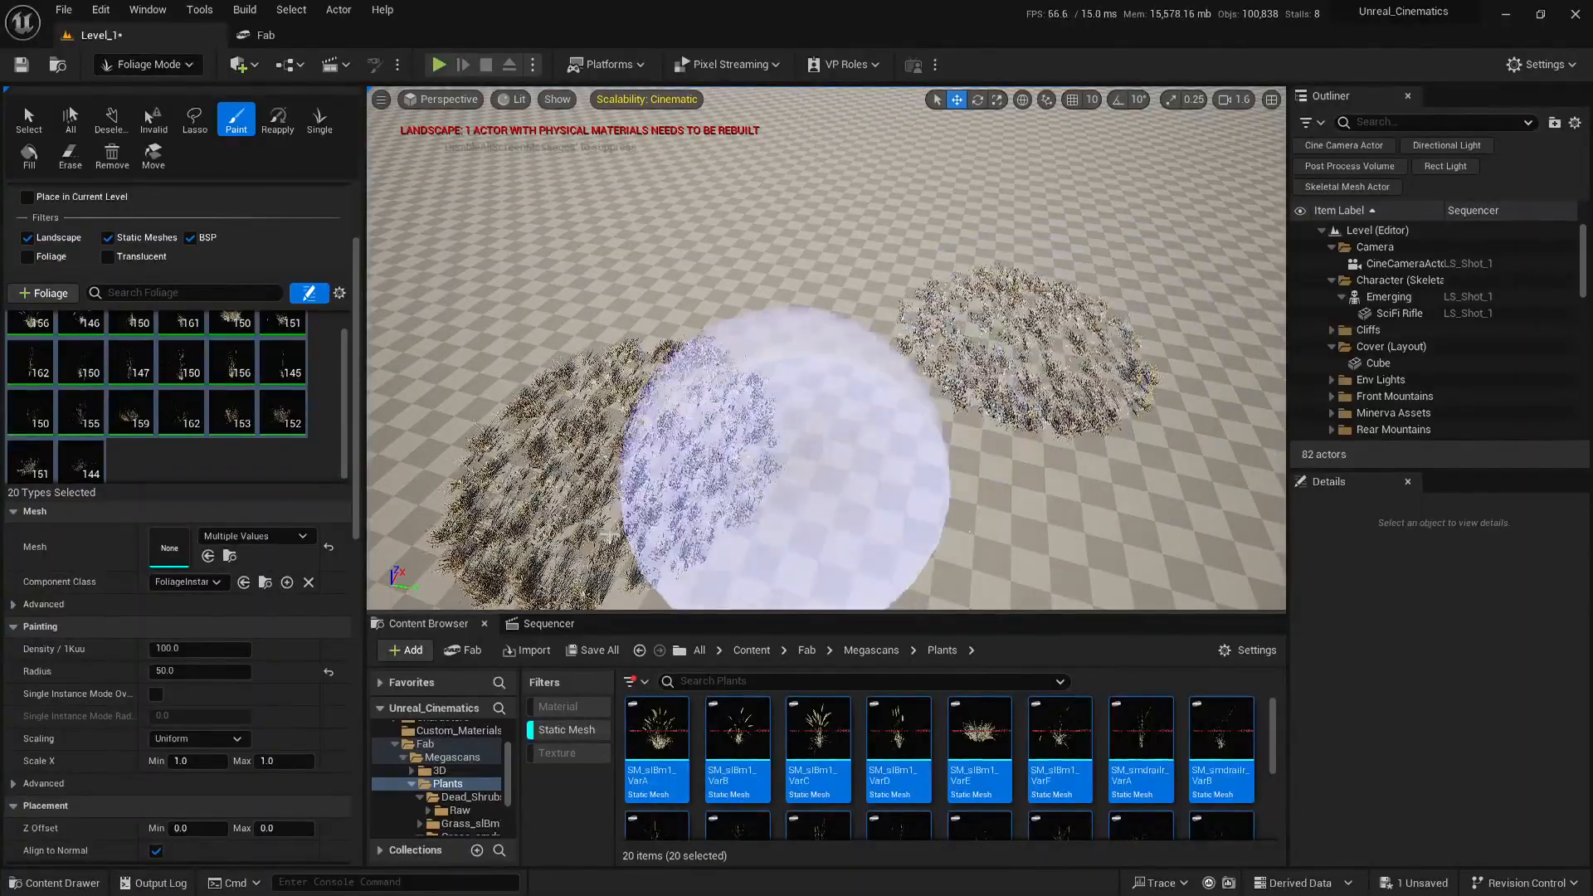
# Set the foliage radius to 200, paint a test patch near the previous ones and inspect its spacing up close
pyautogui.write('200')
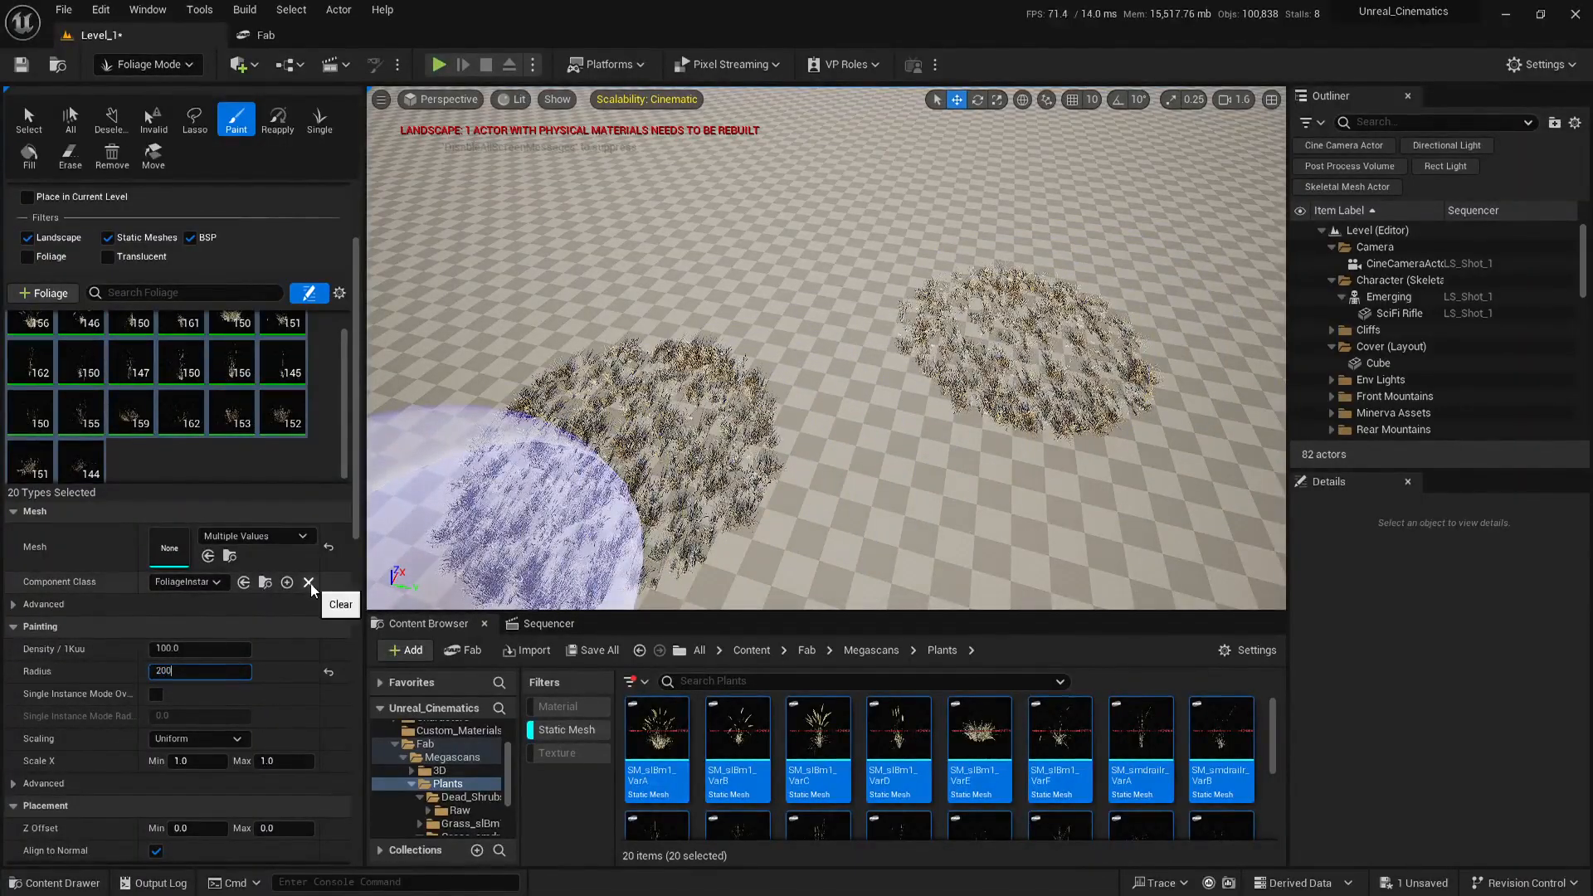
pyautogui.press('Return')
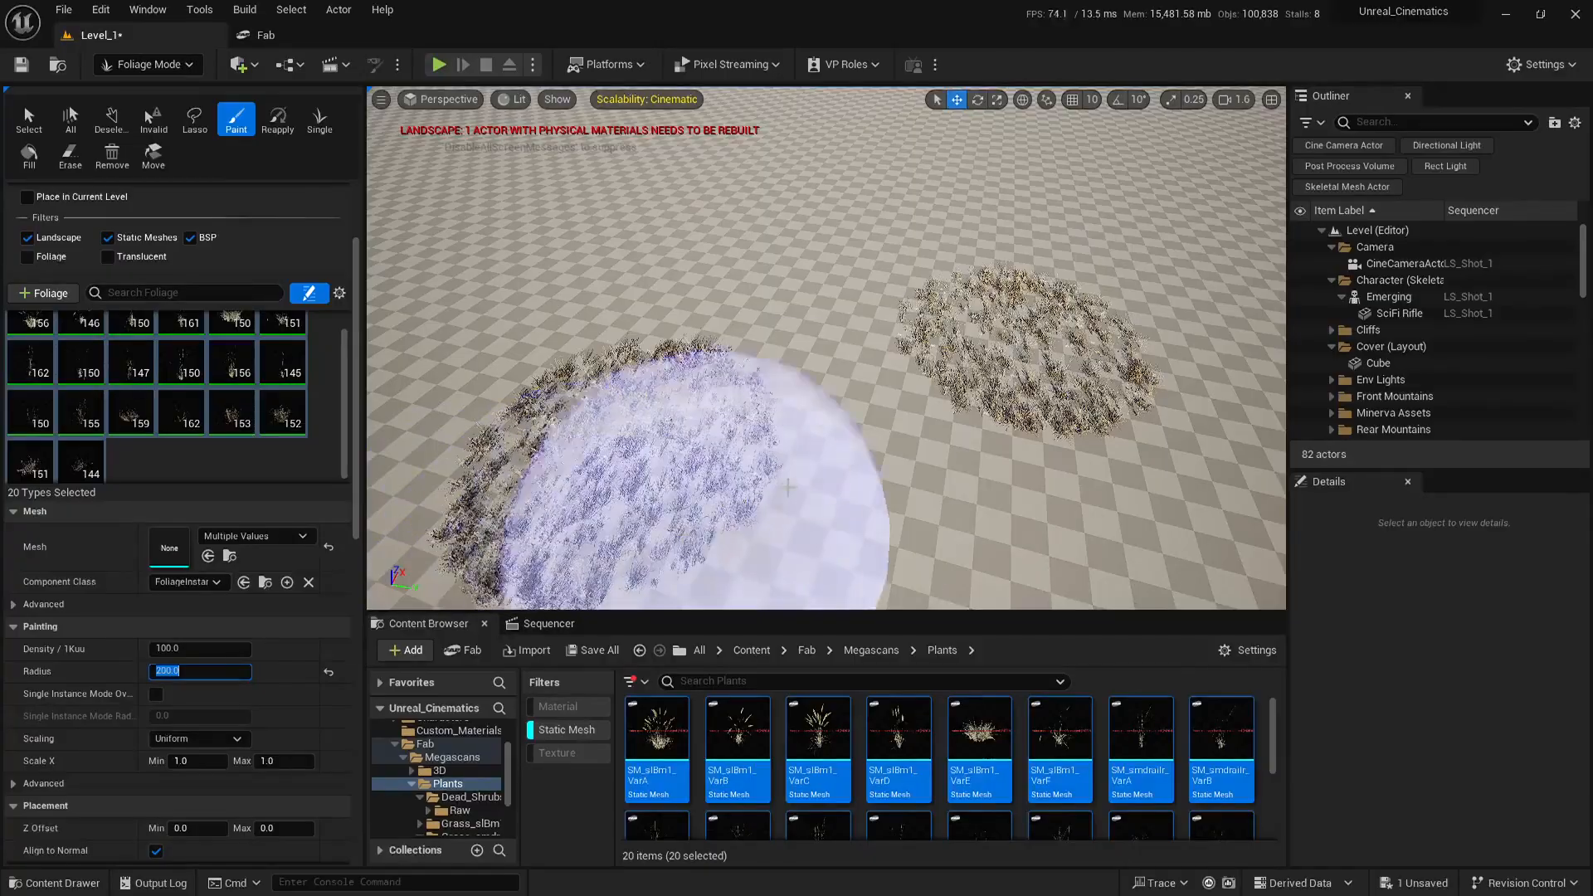
pyautogui.moveTo(788, 436)
pyautogui.mouseDown(button='right')
pyautogui.moveTo(747, 472)
pyautogui.moveTo(792, 494)
pyautogui.mouseUp(button='right')
pyautogui.press('s')
pyautogui.press('w')
pyautogui.moveTo(831, 416)
pyautogui.mouseDown(button='right')
pyautogui.moveTo(792, 423)
pyautogui.moveTo(830, 417)
pyautogui.mouseUp(button='right')
pyautogui.moveTo(834, 423)
pyautogui.mouseDown()
pyautogui.moveTo(874, 434)
pyautogui.moveTo(828, 455)
pyautogui.mouseUp()
pyautogui.moveTo(829, 455); pyautogui.dragTo(829, 531, button='right')
pyautogui.press('w')
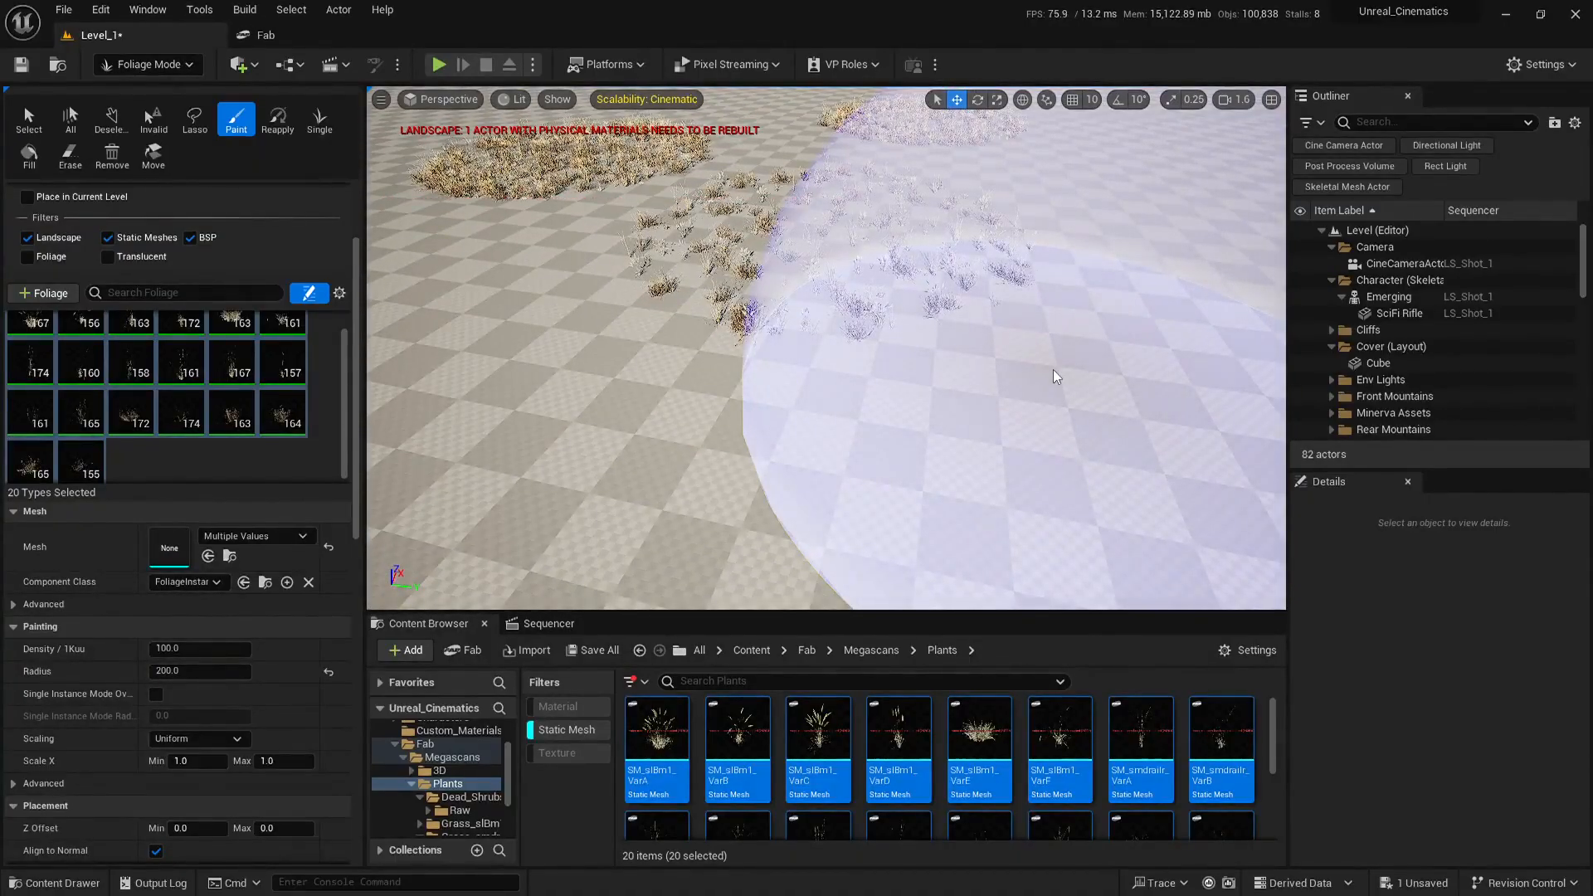
pyautogui.moveTo(1053, 370); pyautogui.dragTo(834, 398, button='right')
pyautogui.press('e')
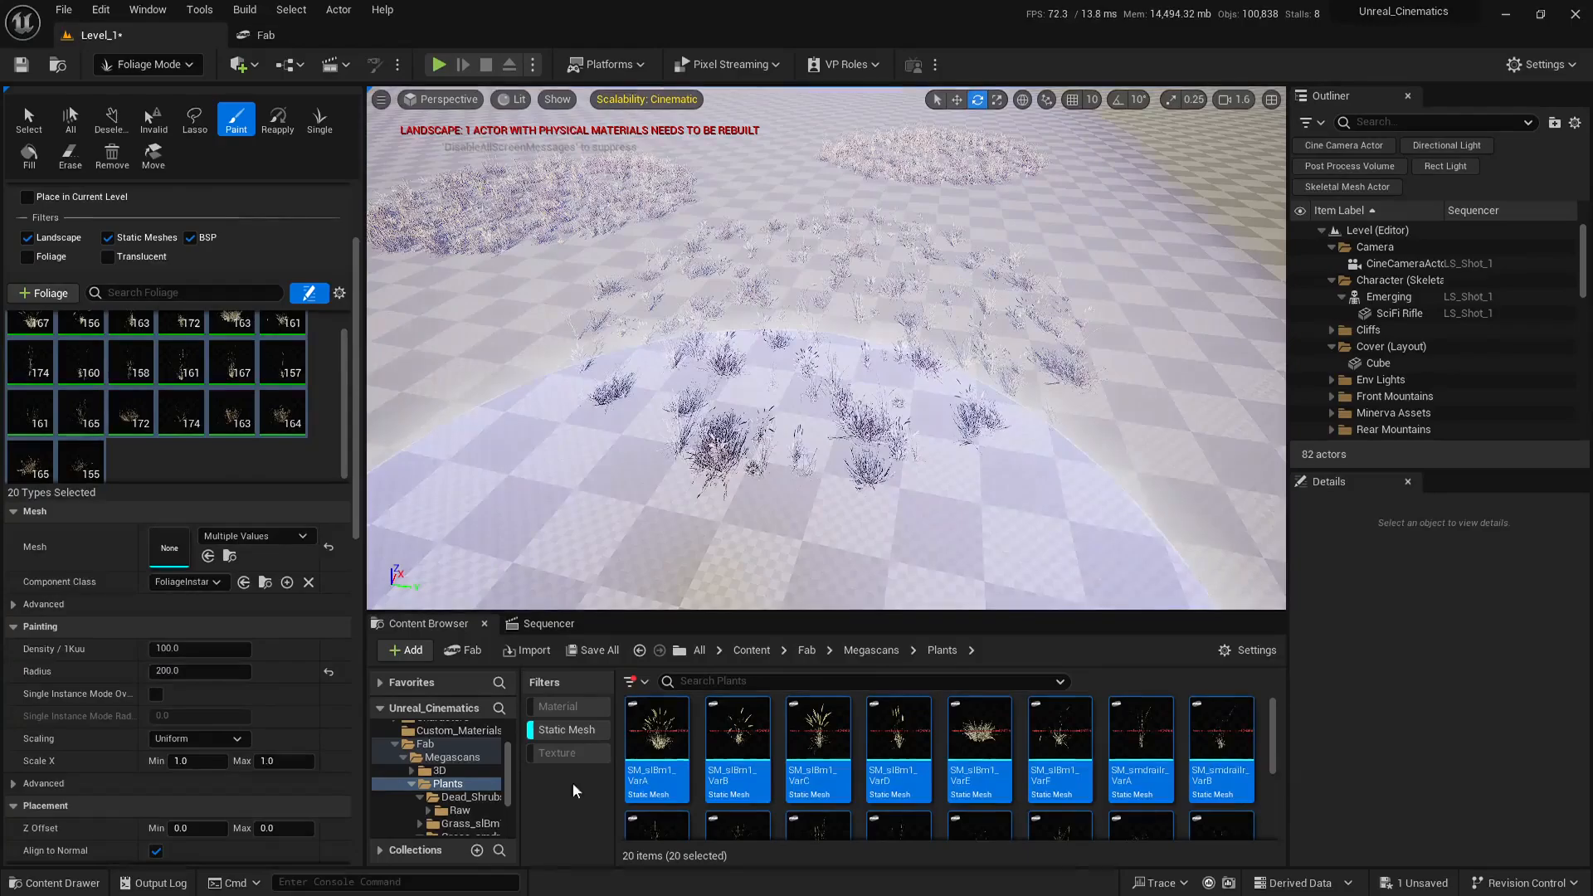
pyautogui.press('s')
pyautogui.moveTo(829, 481); pyautogui.dragTo(771, 498, button='right')
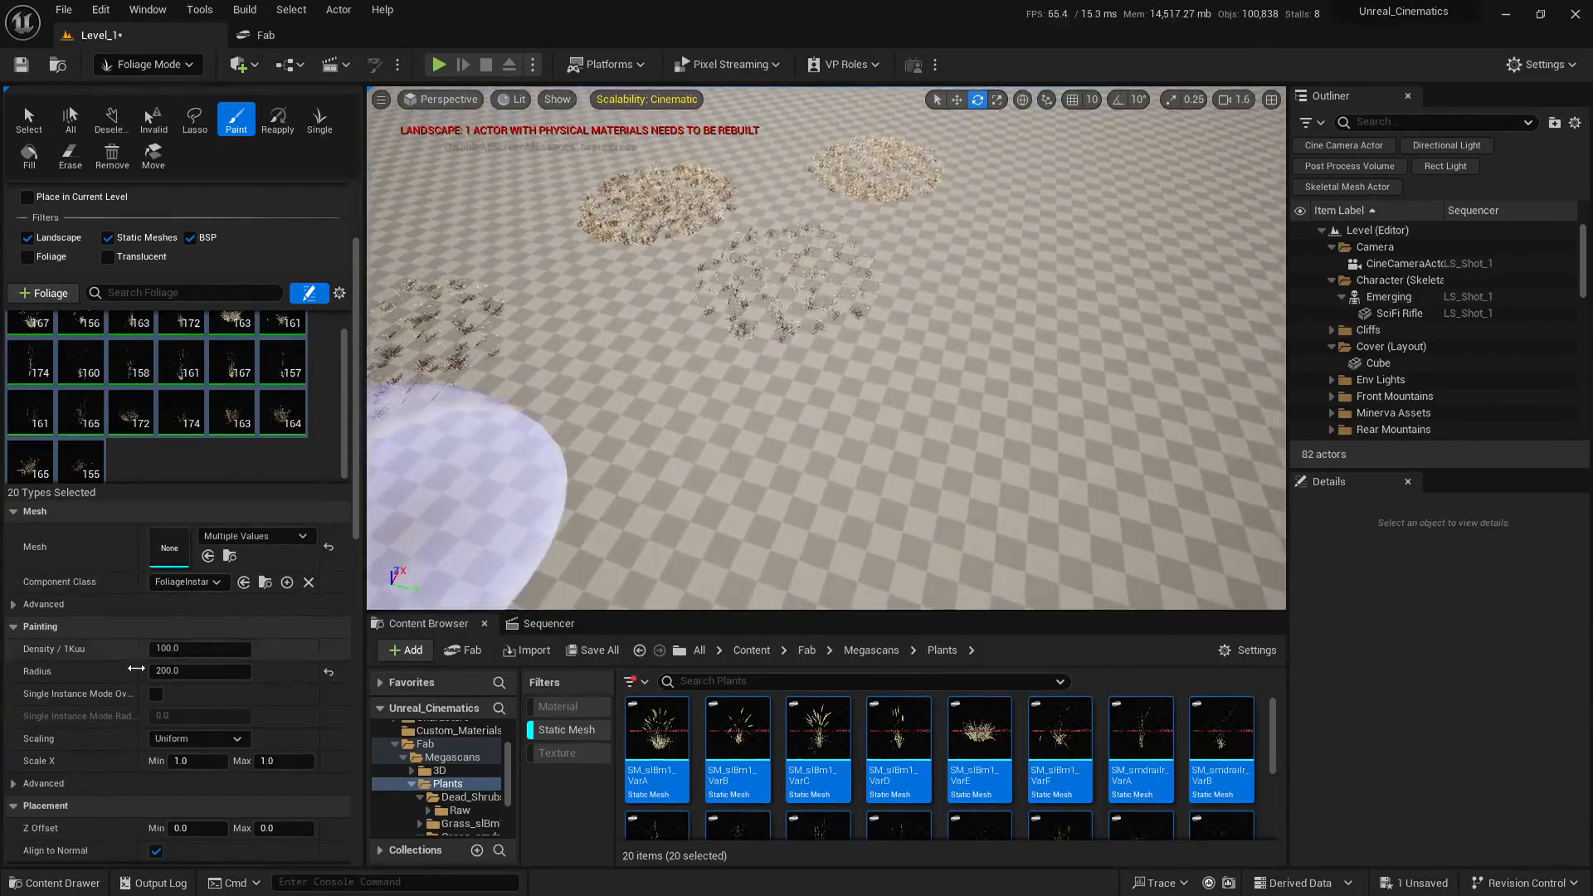
# Set the Scale X range of the selected foliage types to a minimum of 0.1 and a maximum of 5
pyautogui.scroll(-2, 136, 668)
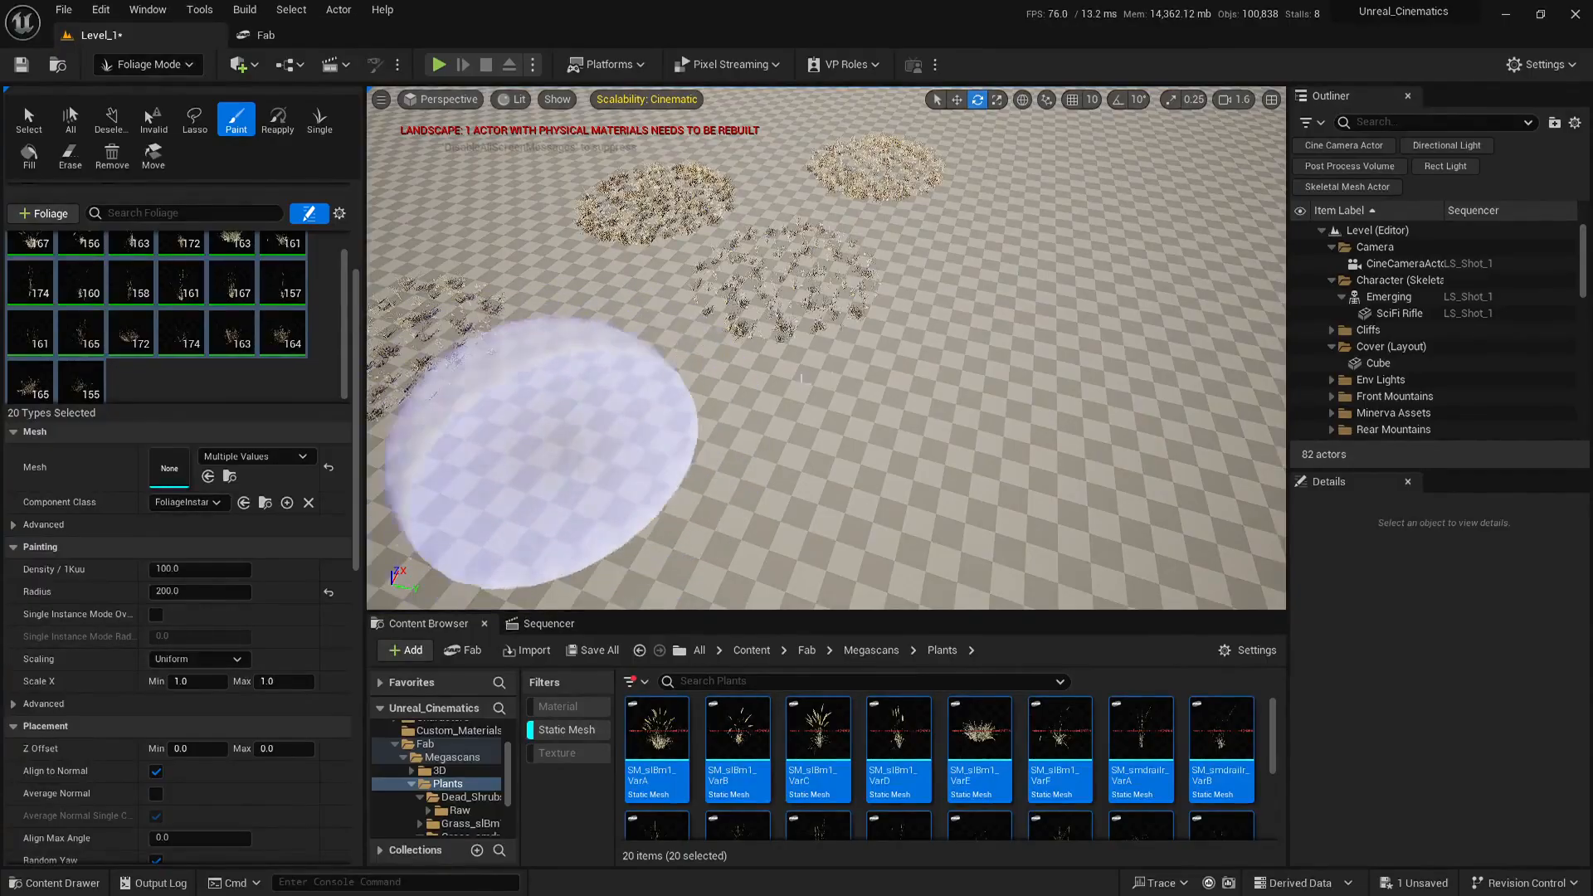
pyautogui.moveTo(676, 462); pyautogui.dragTo(643, 468, button='right')
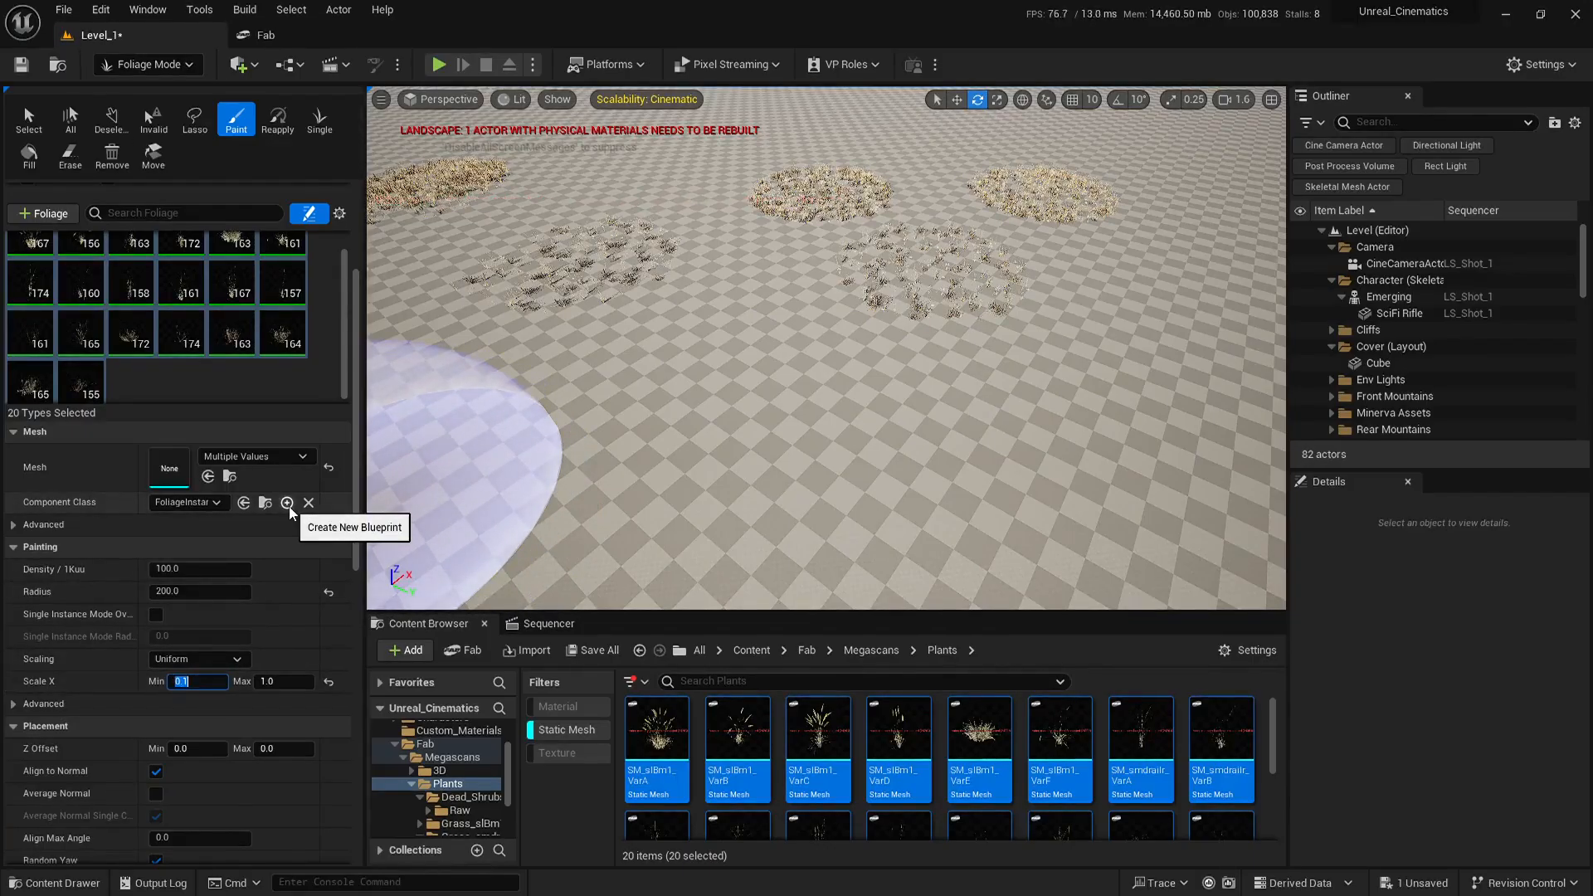
pyautogui.moveTo(779, 456); pyautogui.dragTo(784, 411, button='right')
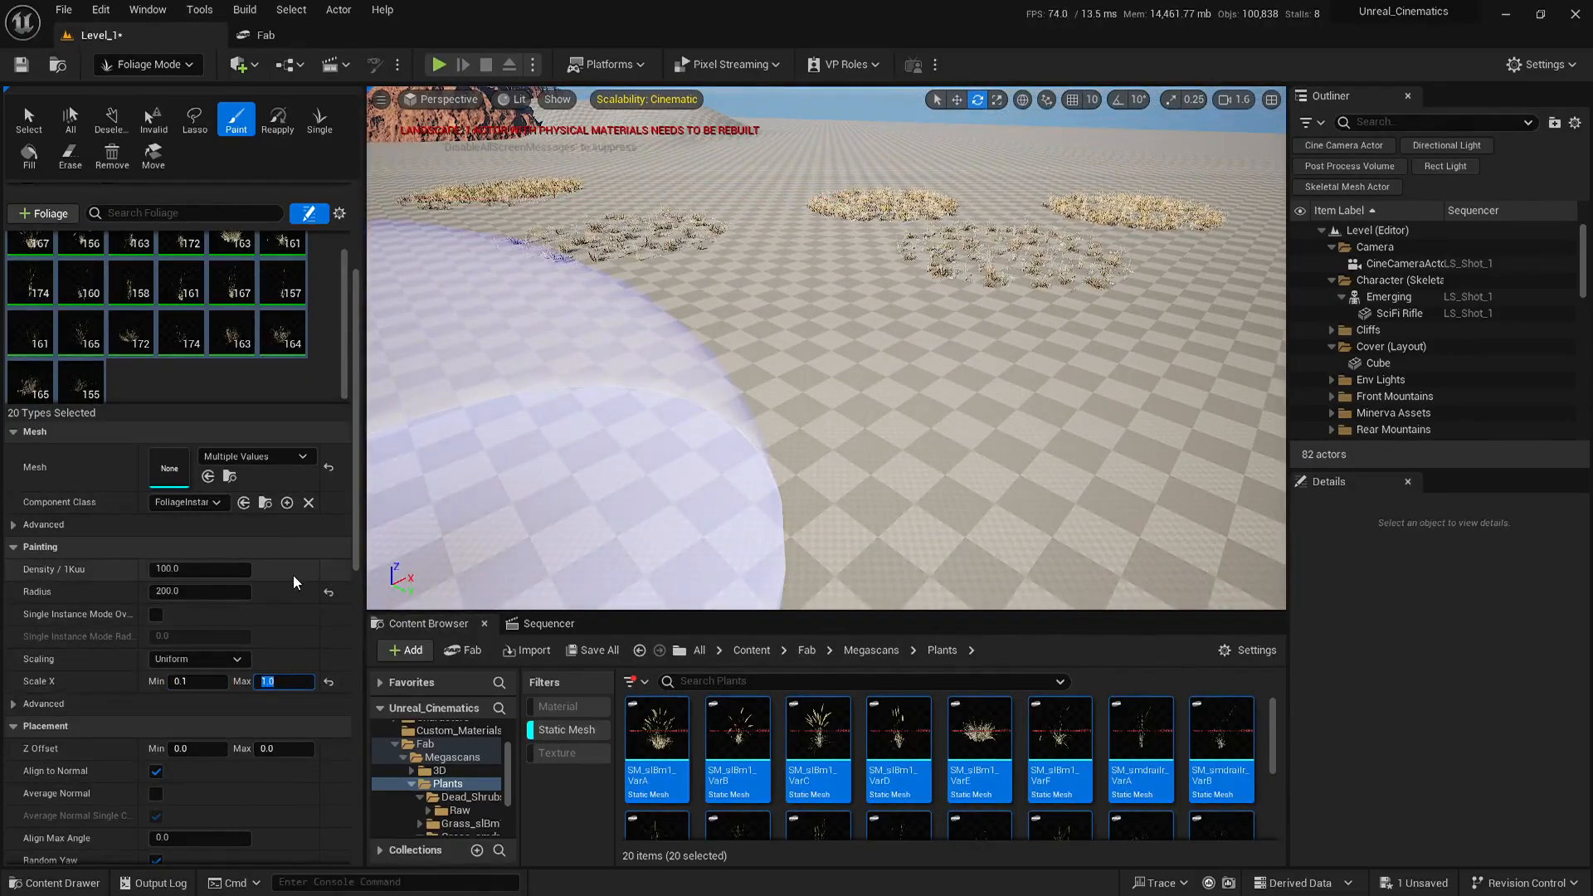
pyautogui.write('5')
pyautogui.moveTo(515, 533); pyautogui.dragTo(516, 531, button='right')
pyautogui.moveTo(778, 382); pyautogui.dragTo(778, 400, button='right')
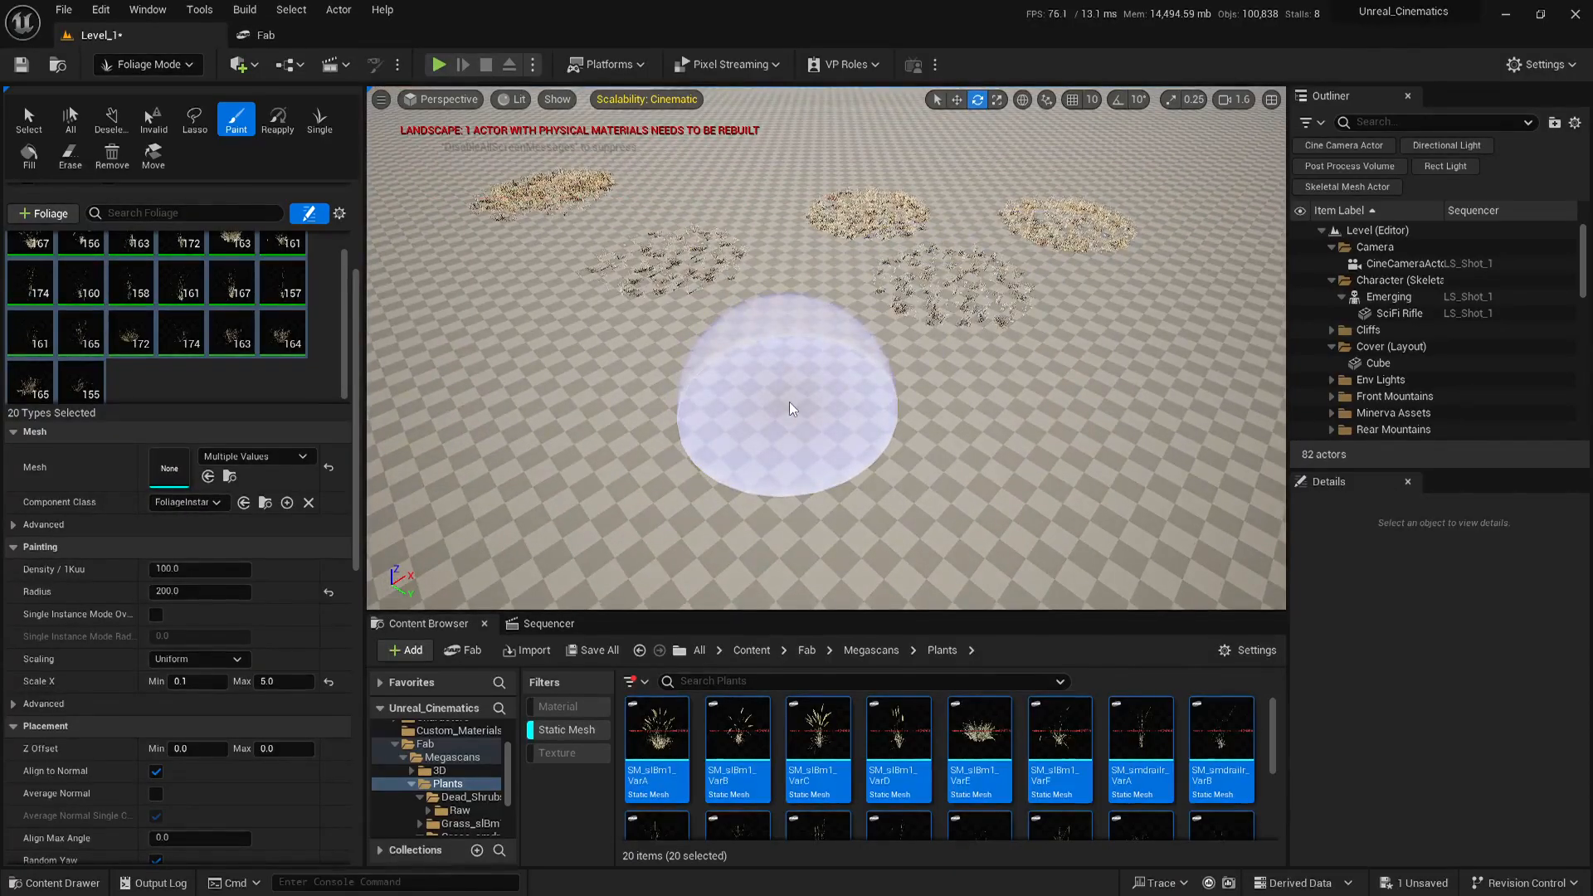
# Paint a foliage test patch in front of the earlier patches and inspect its plant sizes up close
pyautogui.moveTo(789, 401); pyautogui.dragTo(963, 419)
pyautogui.moveTo(962, 419)
pyautogui.mouseDown(button='right')
pyautogui.moveTo(962, 394)
pyautogui.moveTo(929, 411)
pyautogui.mouseUp(button='right')
pyautogui.press('w')
pyautogui.scroll(-3, 963, 406)
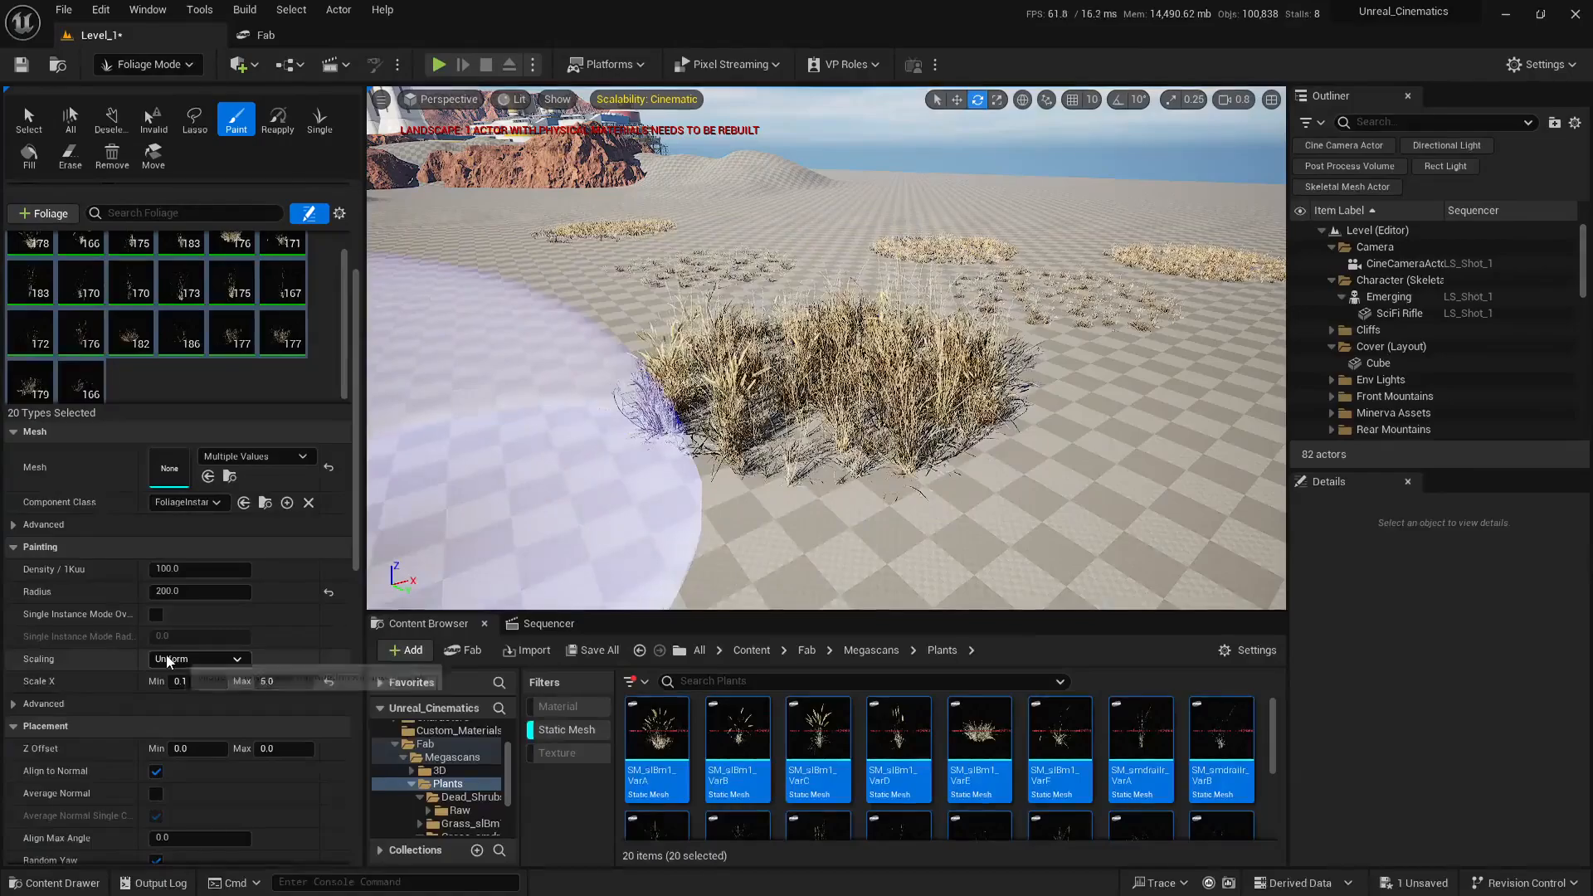
# Set the scaling mode of the selected foliage types to Free and look through their placement and instance settings
pyautogui.click(191, 659)
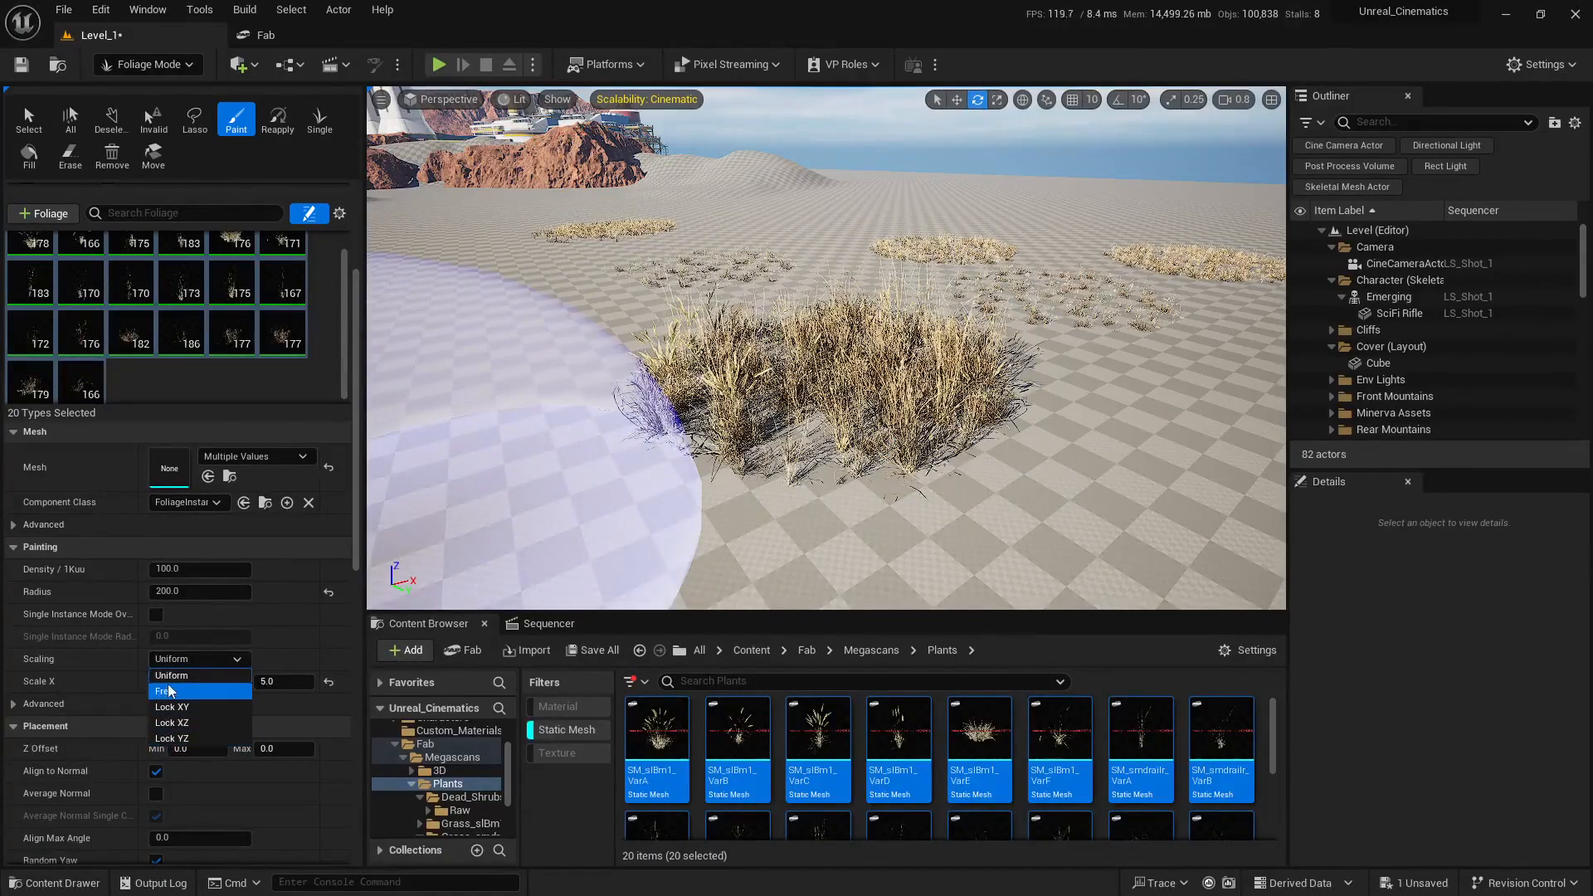
pyautogui.click(169, 690)
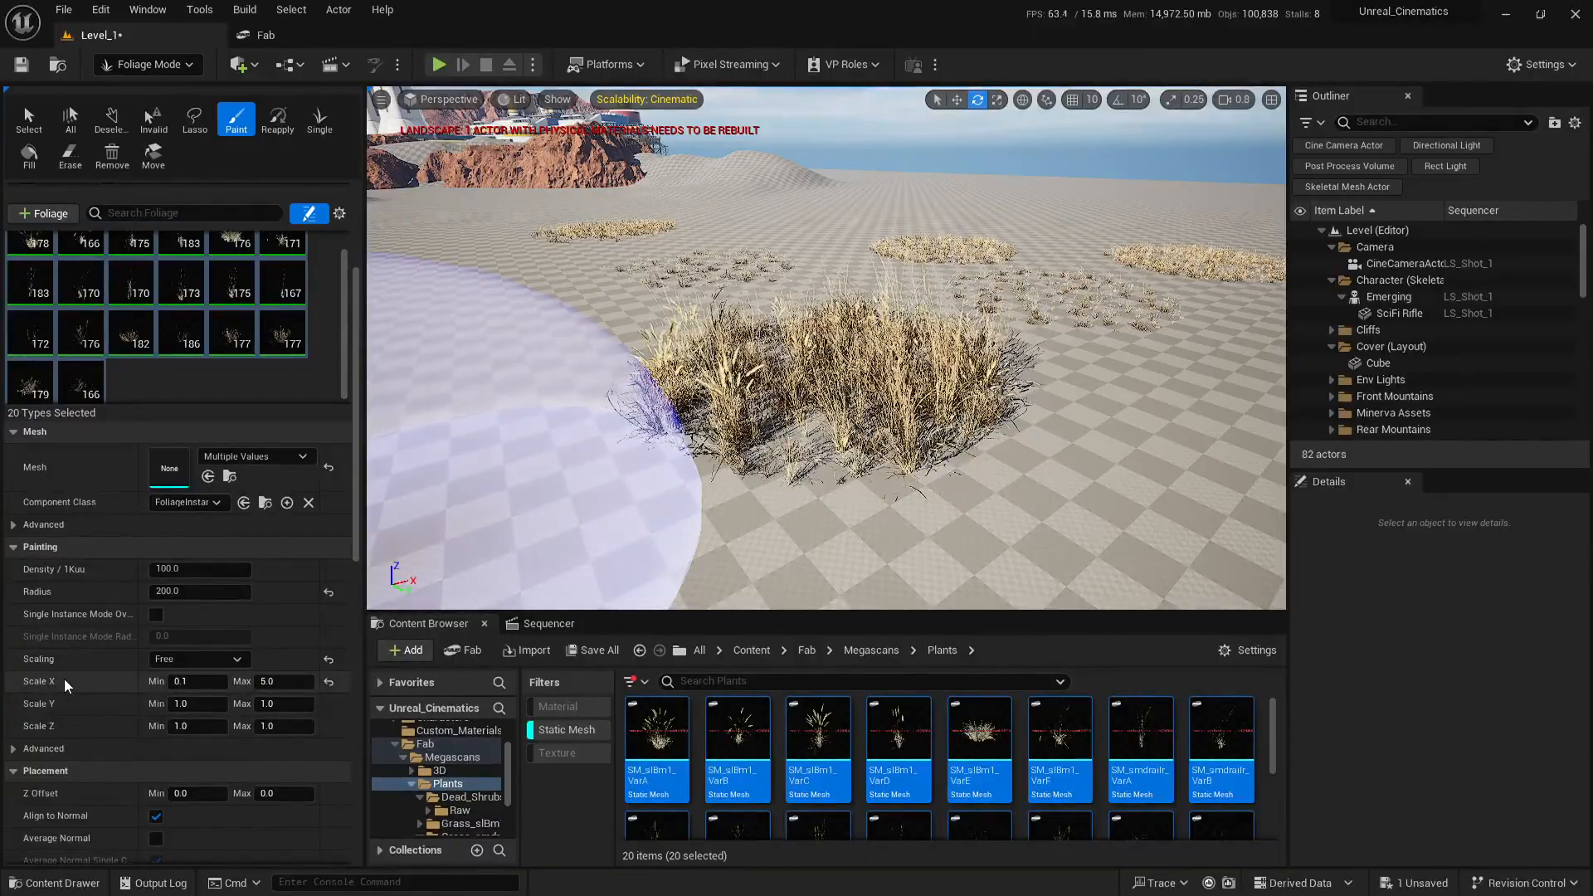
pyautogui.scroll(-5, 63, 679)
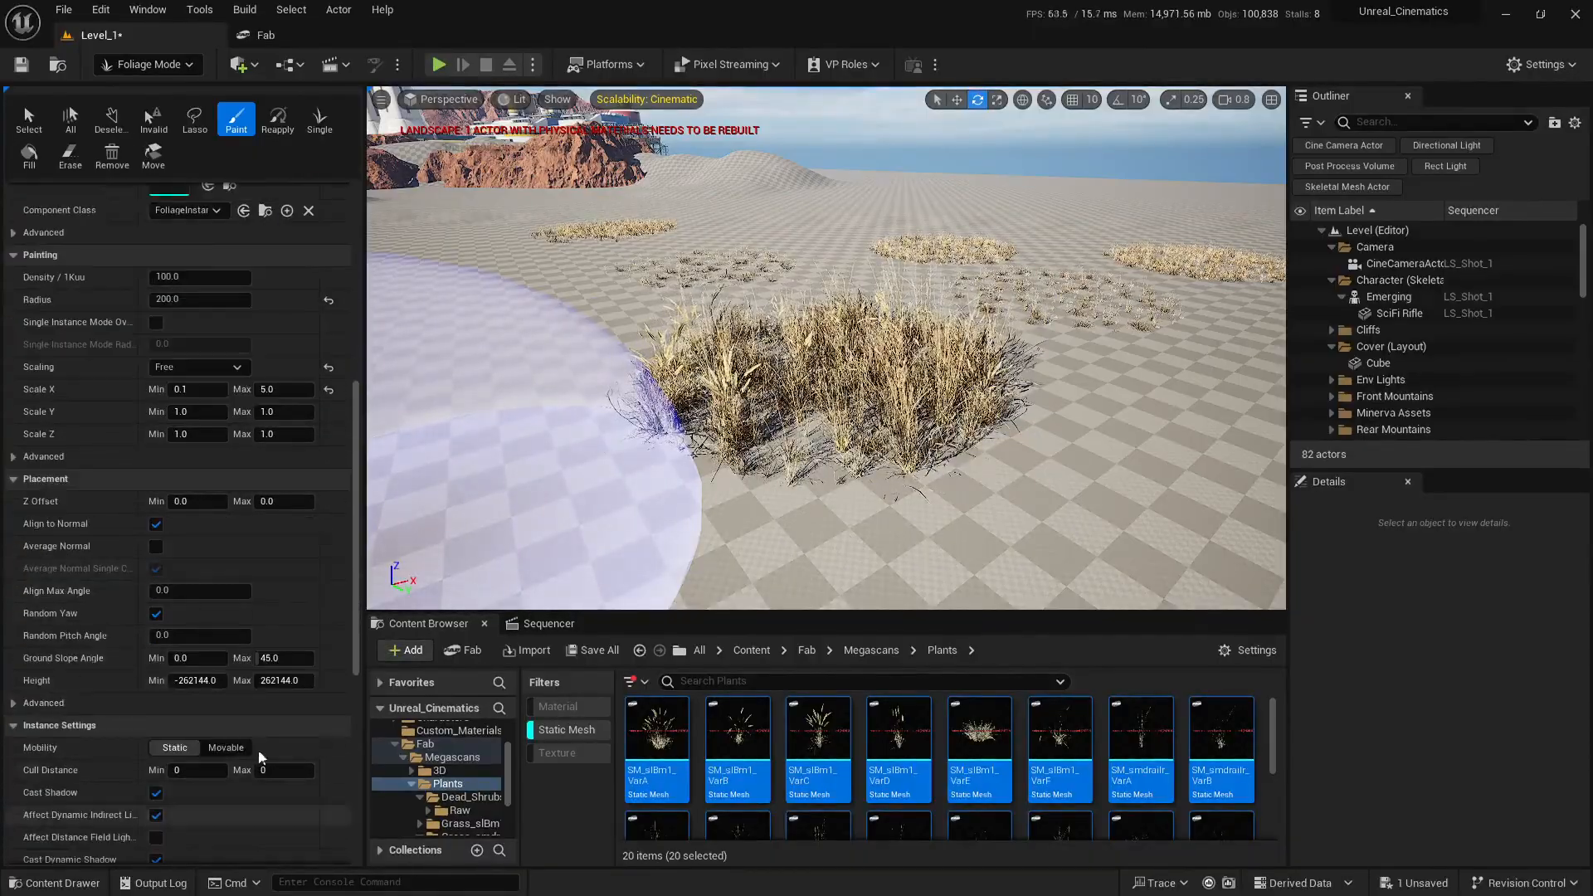
pyautogui.scroll(7, 50, 759)
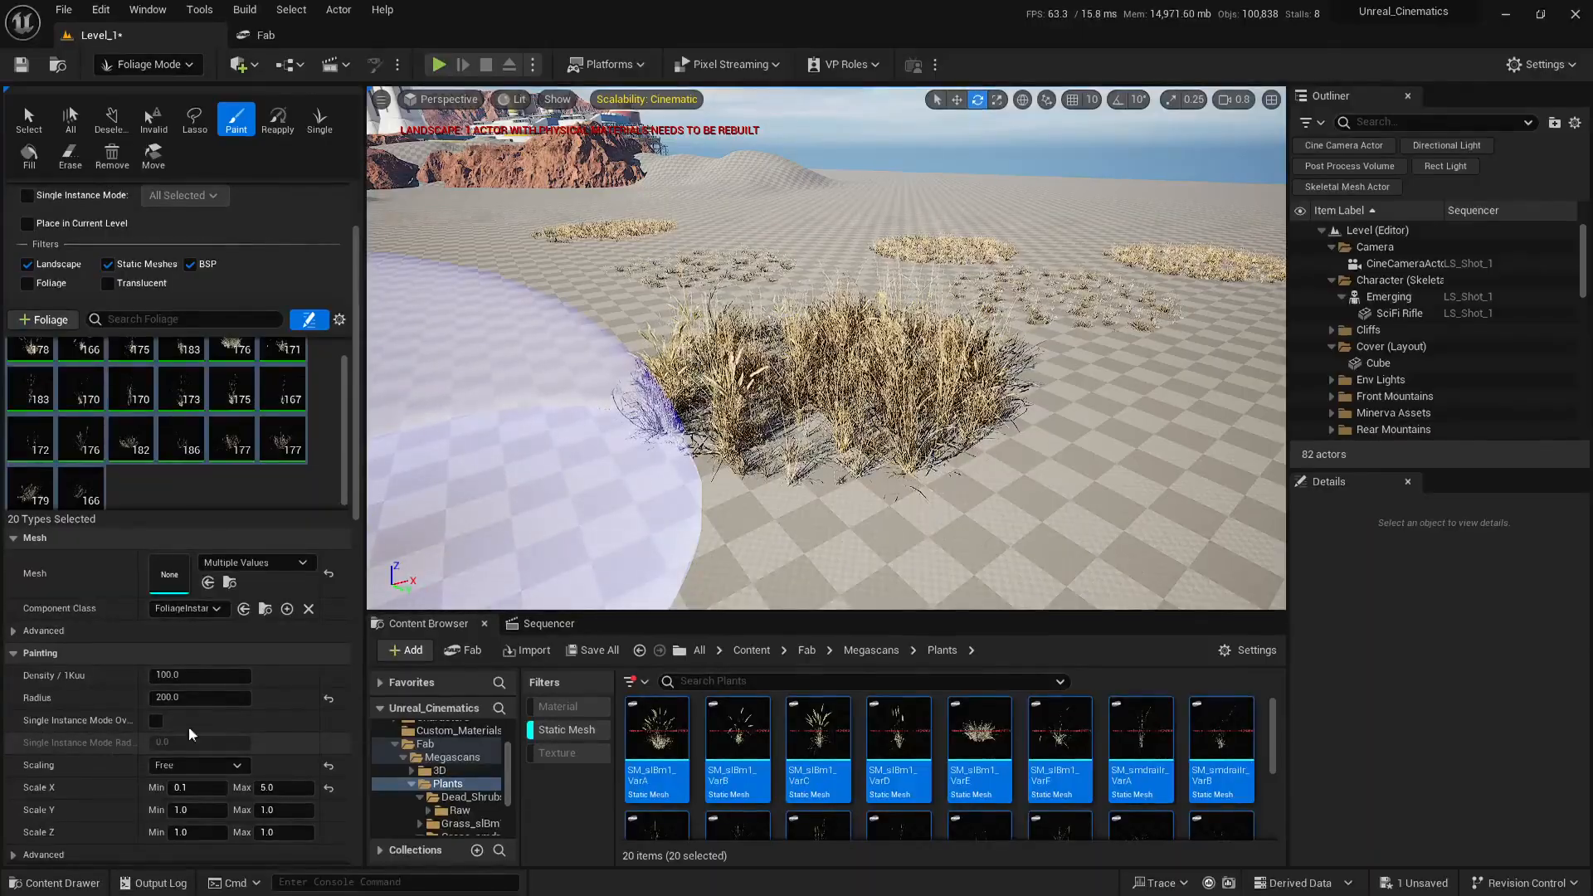
# Erase all the painted foliage test patches from the checkered ground
pyautogui.press('s')
pyautogui.moveTo(676, 514); pyautogui.dragTo(676, 602, button='right')
pyautogui.scroll(1, 677, 585)
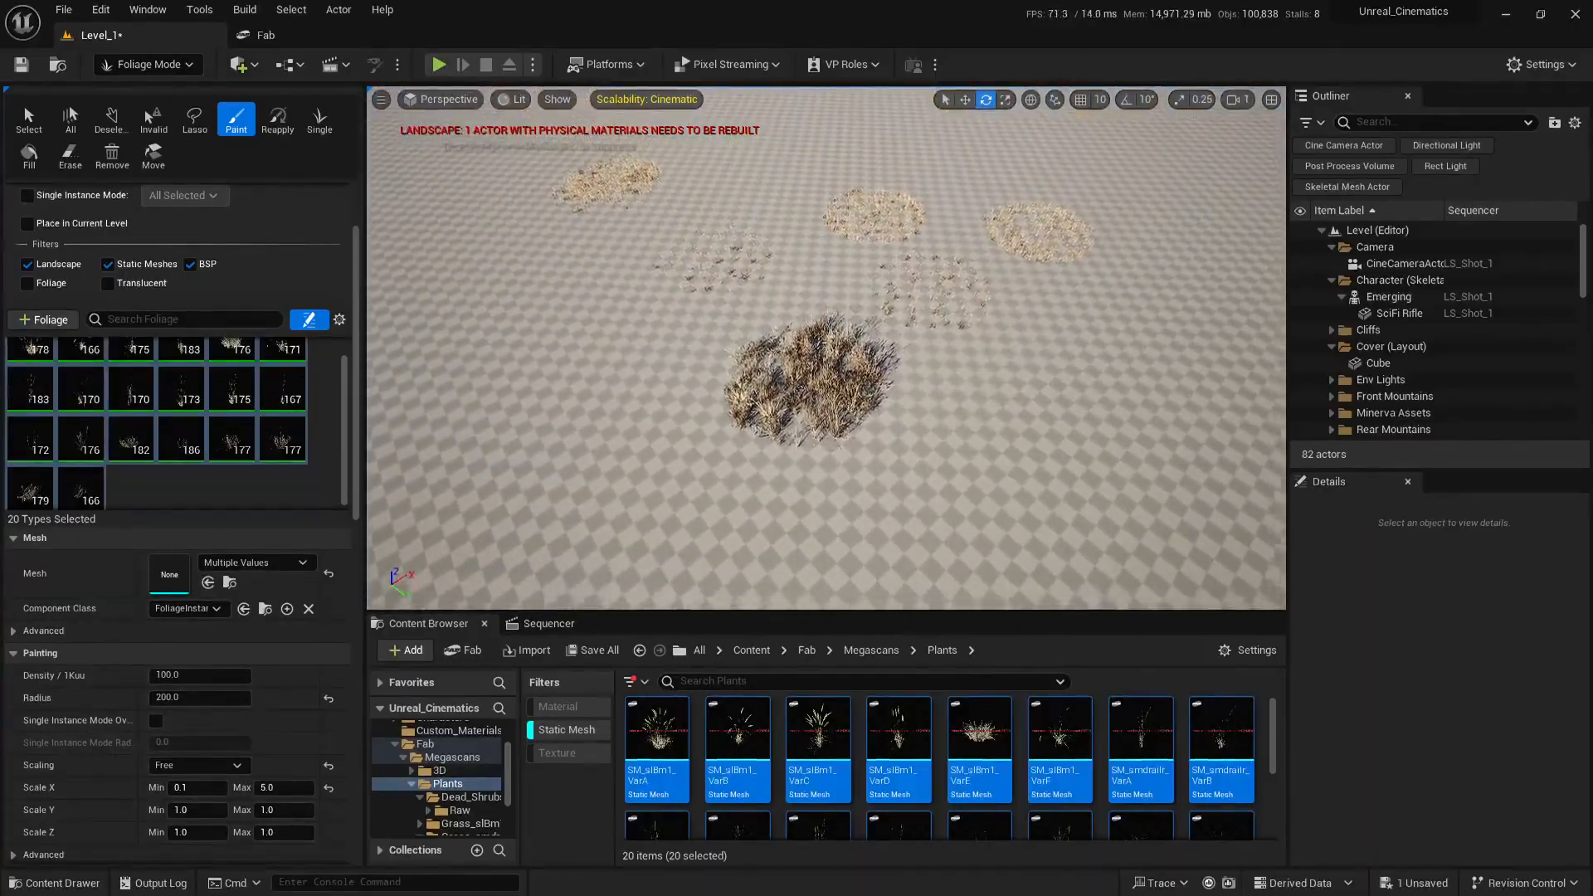
pyautogui.press('shift')
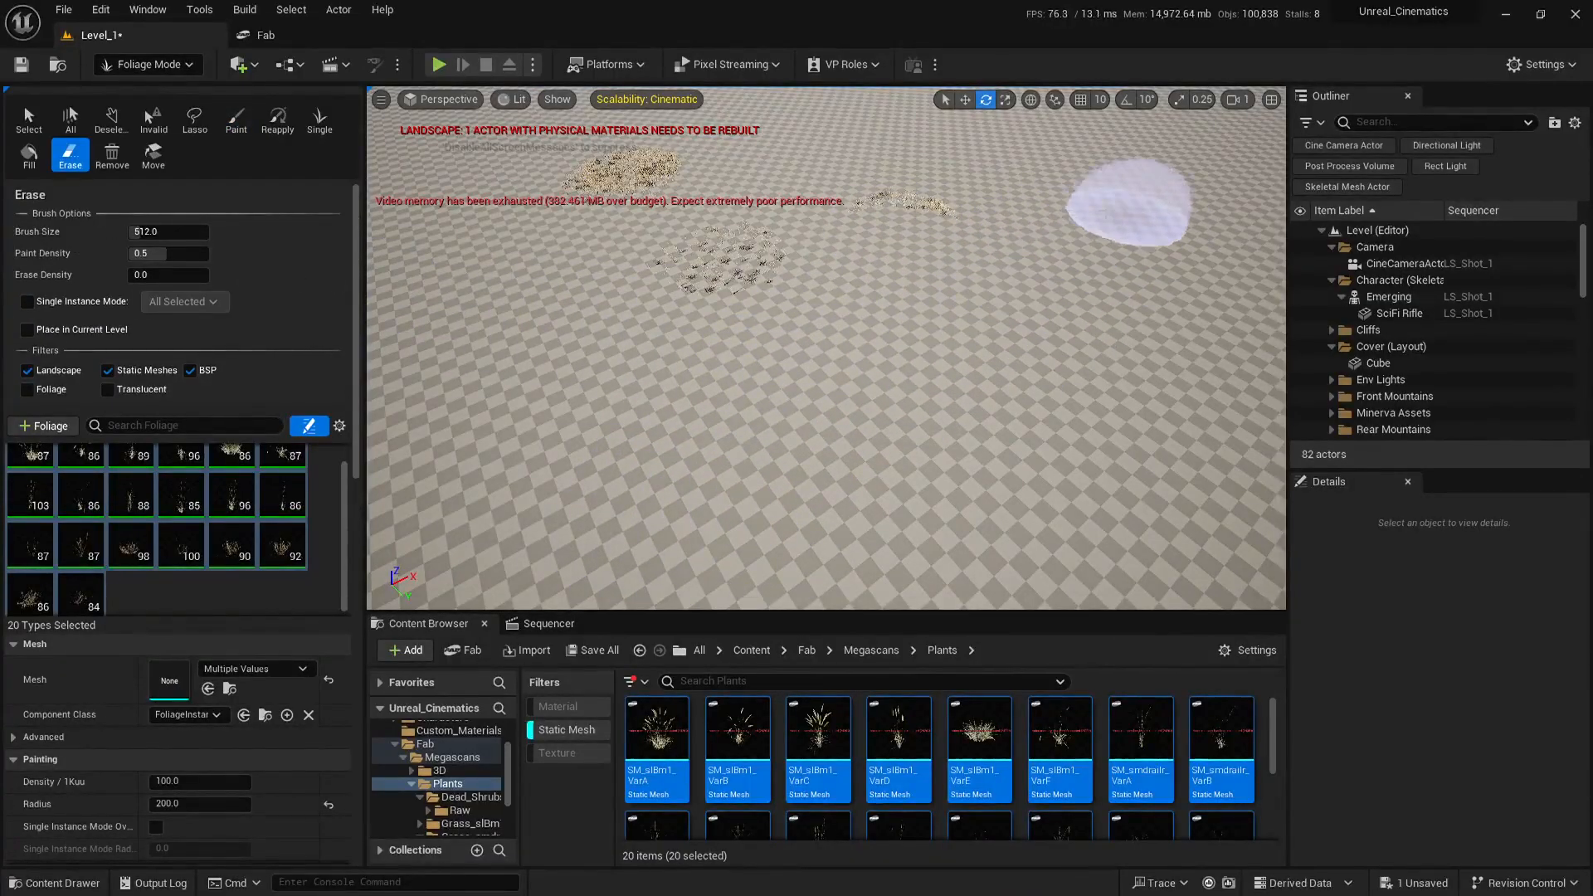
pyautogui.moveTo(1129, 203); pyautogui.dragTo(950, 186)
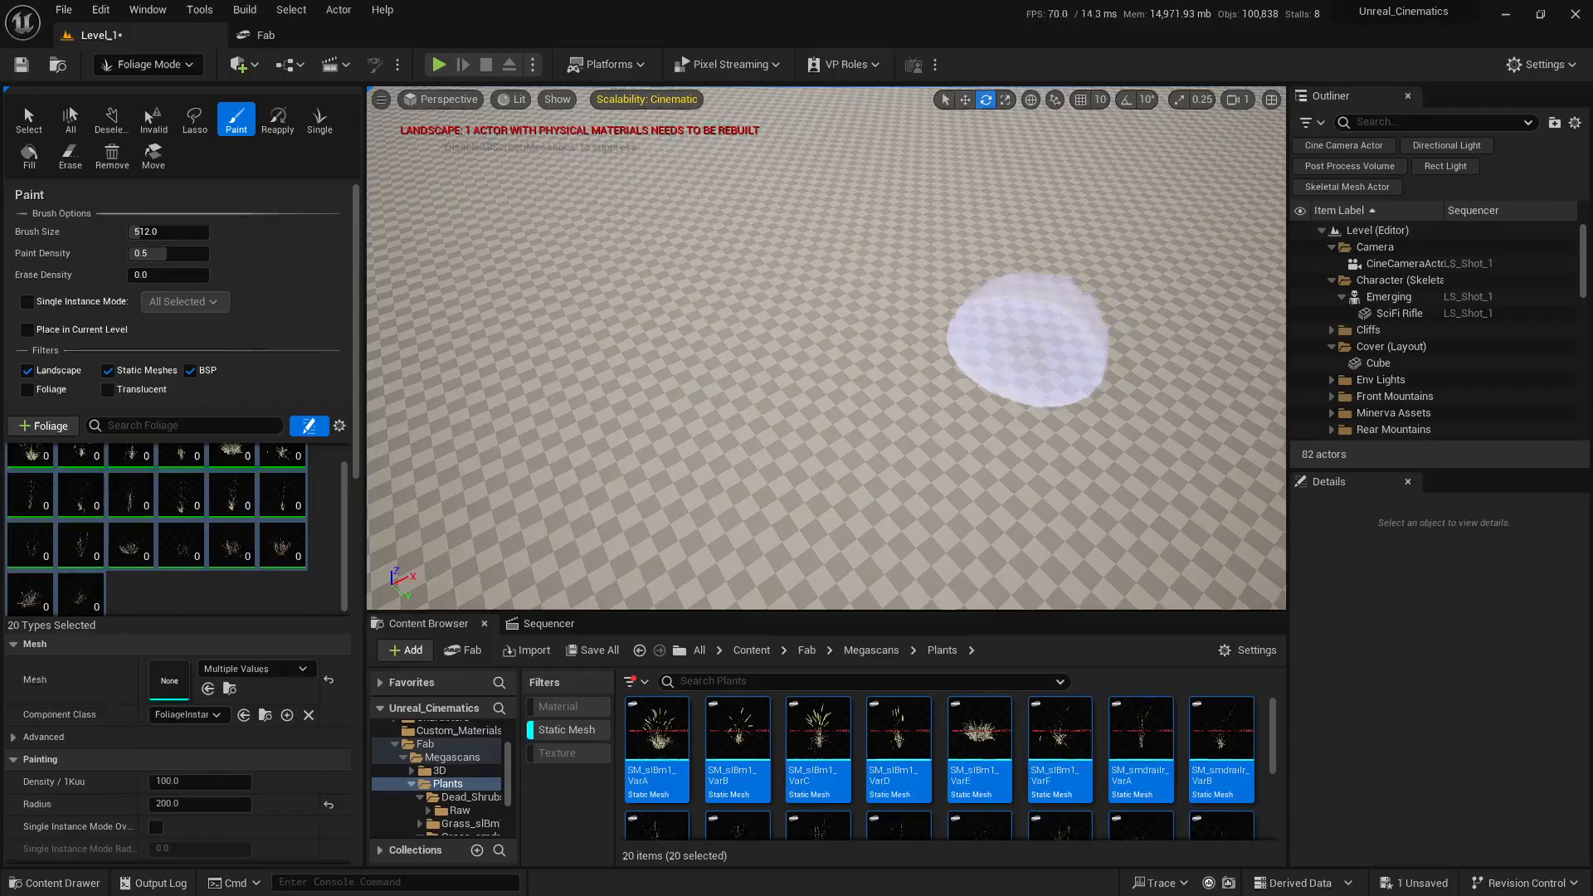
# Go to the desert ground and set the foliage brush size to 50
pyautogui.press('s')
pyautogui.moveTo(1027, 340); pyautogui.dragTo(926, 360, button='right')
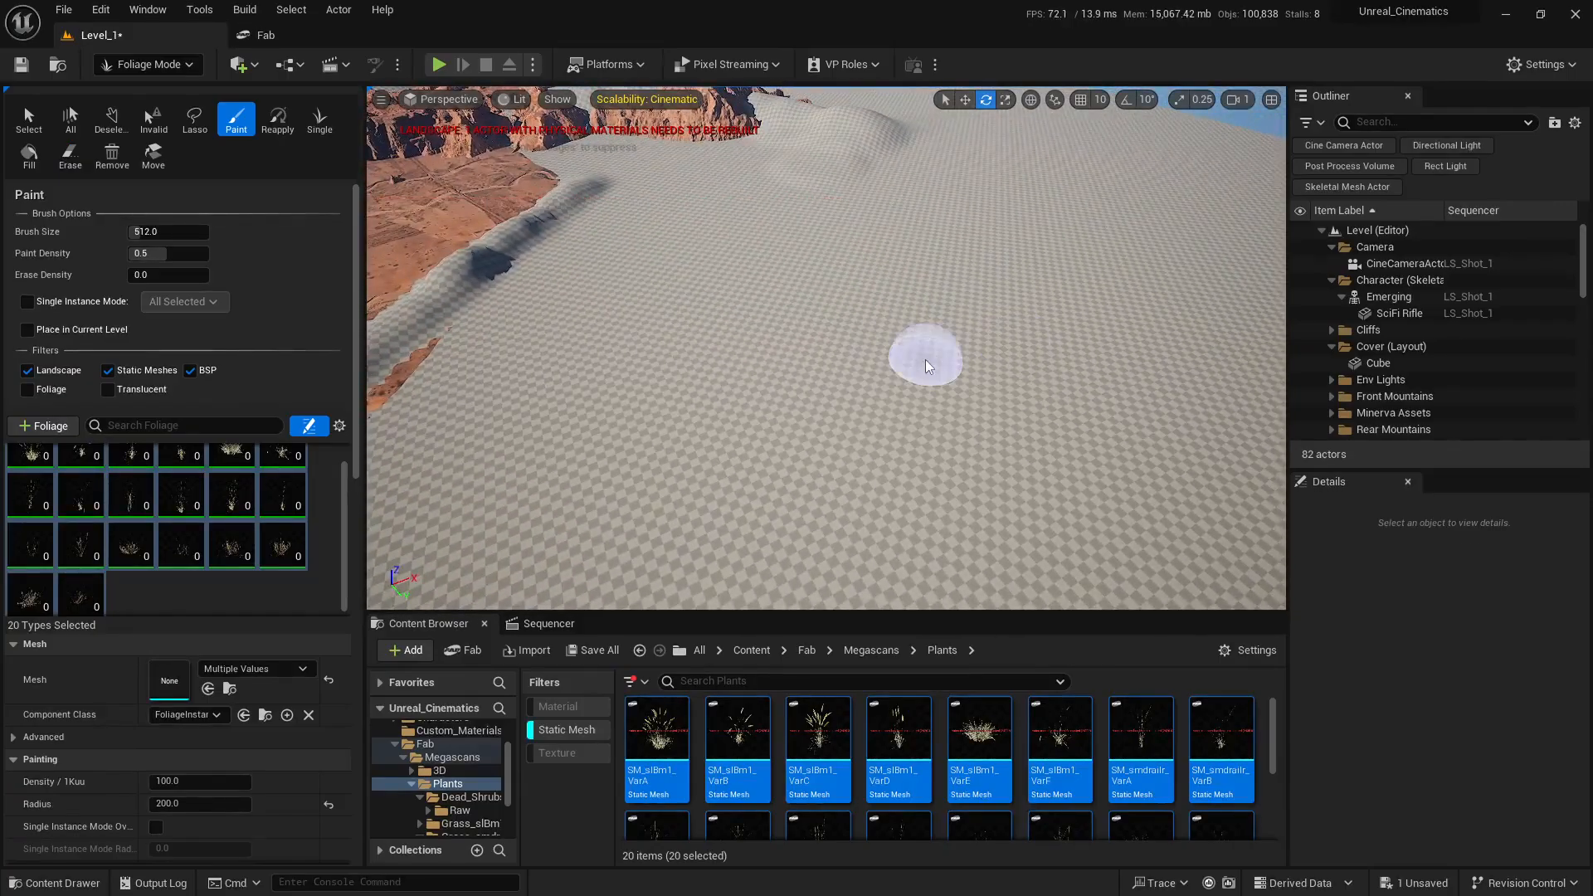
pyautogui.moveTo(620, 373)
pyautogui.mouseDown(button='right')
pyautogui.moveTo(622, 412)
pyautogui.moveTo(515, 480)
pyautogui.mouseUp(button='right')
pyautogui.press('w')
pyautogui.moveTo(722, 490); pyautogui.dragTo(725, 486, button='right')
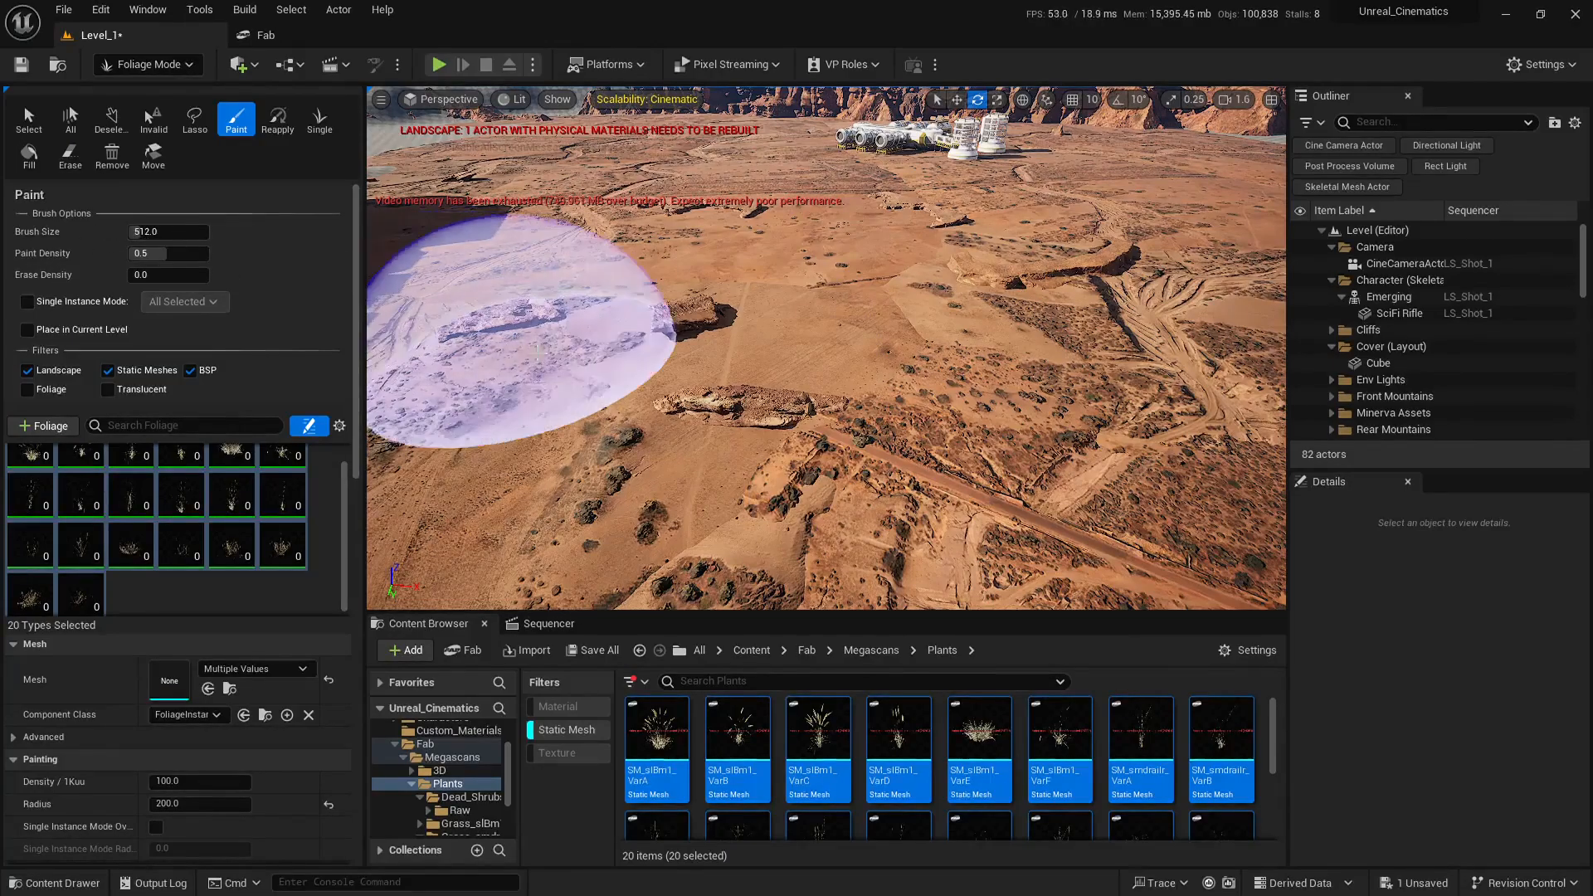
pyautogui.moveTo(538, 352); pyautogui.dragTo(591, 383, button='right')
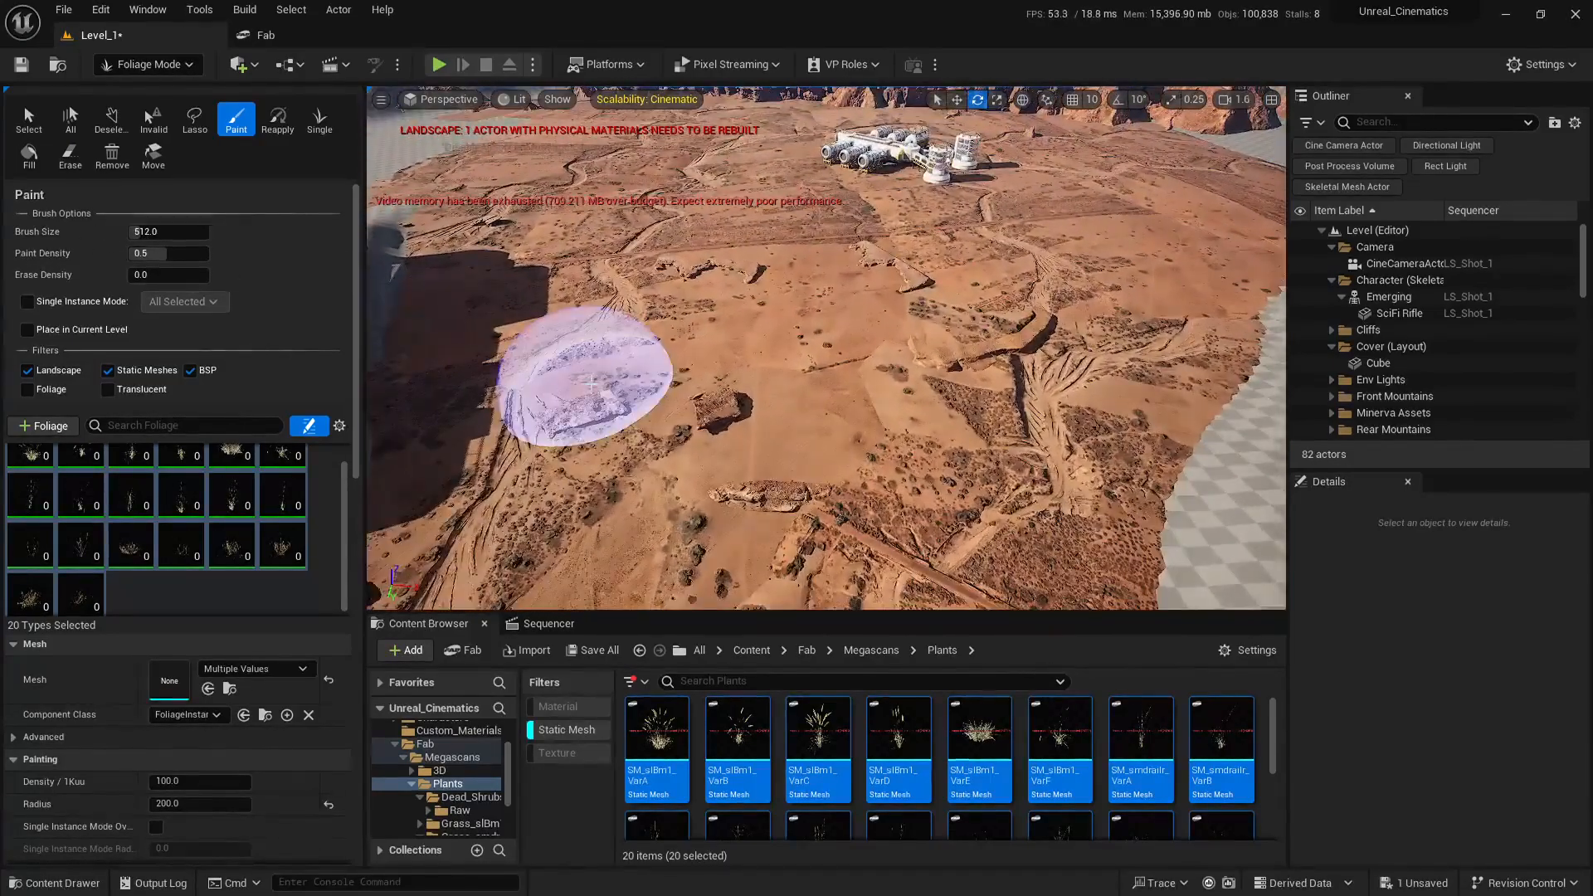
pyautogui.click(207, 232)
pyautogui.write('50')
pyautogui.press('Return')
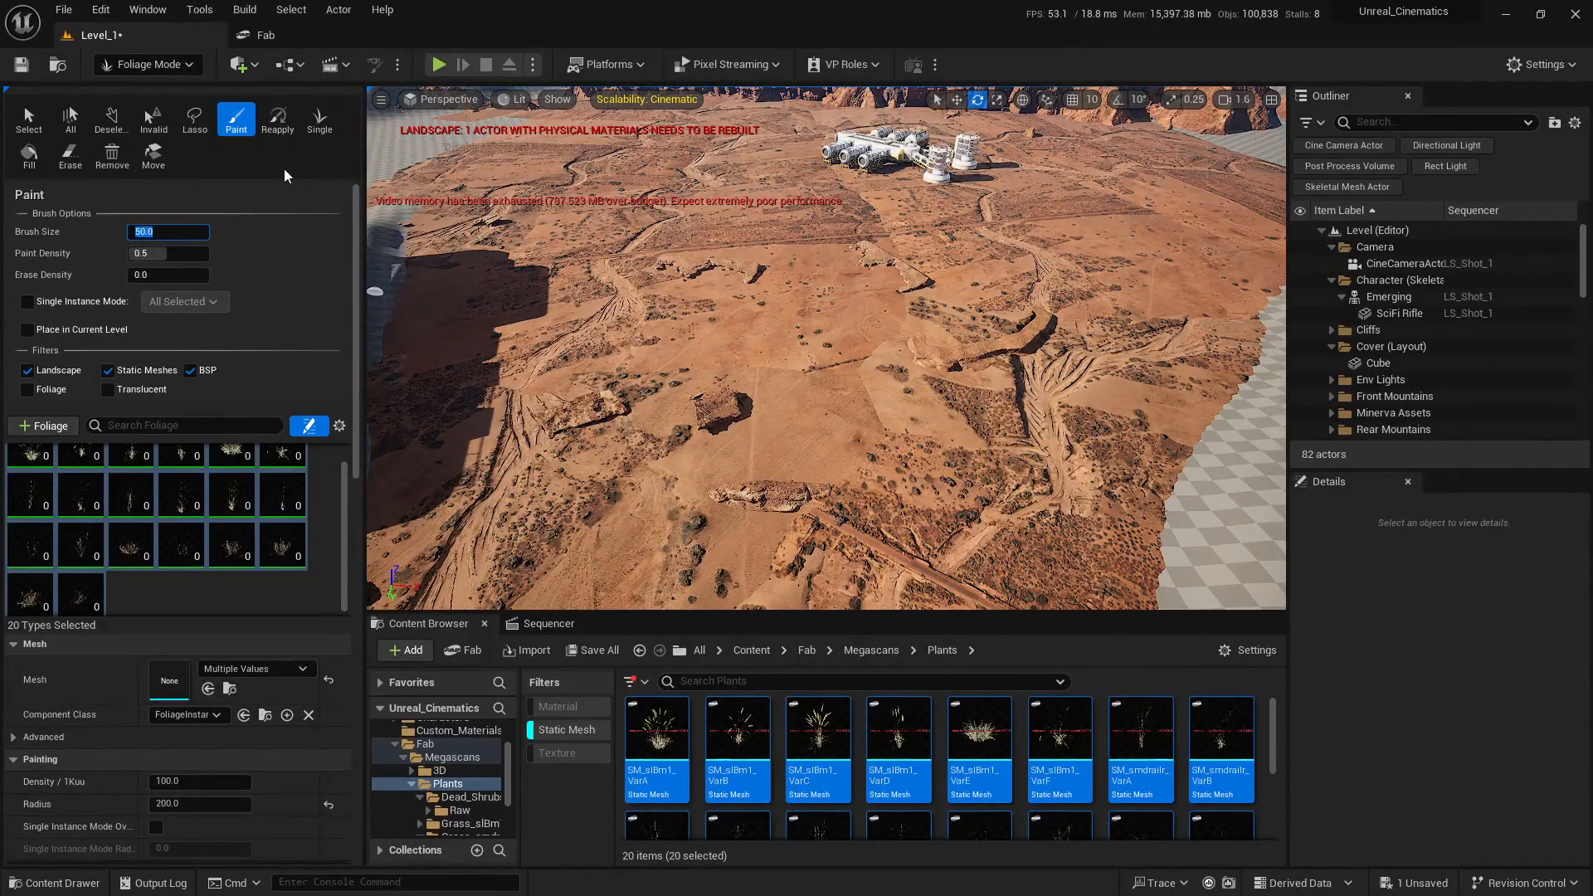
# Show the shot camera's view beside the perspective view of the desert ground
pyautogui.press('w')
pyautogui.moveTo(659, 428)
pyautogui.mouseDown(button='right')
pyautogui.moveTo(626, 468)
pyautogui.moveTo(658, 429)
pyautogui.mouseUp(button='right')
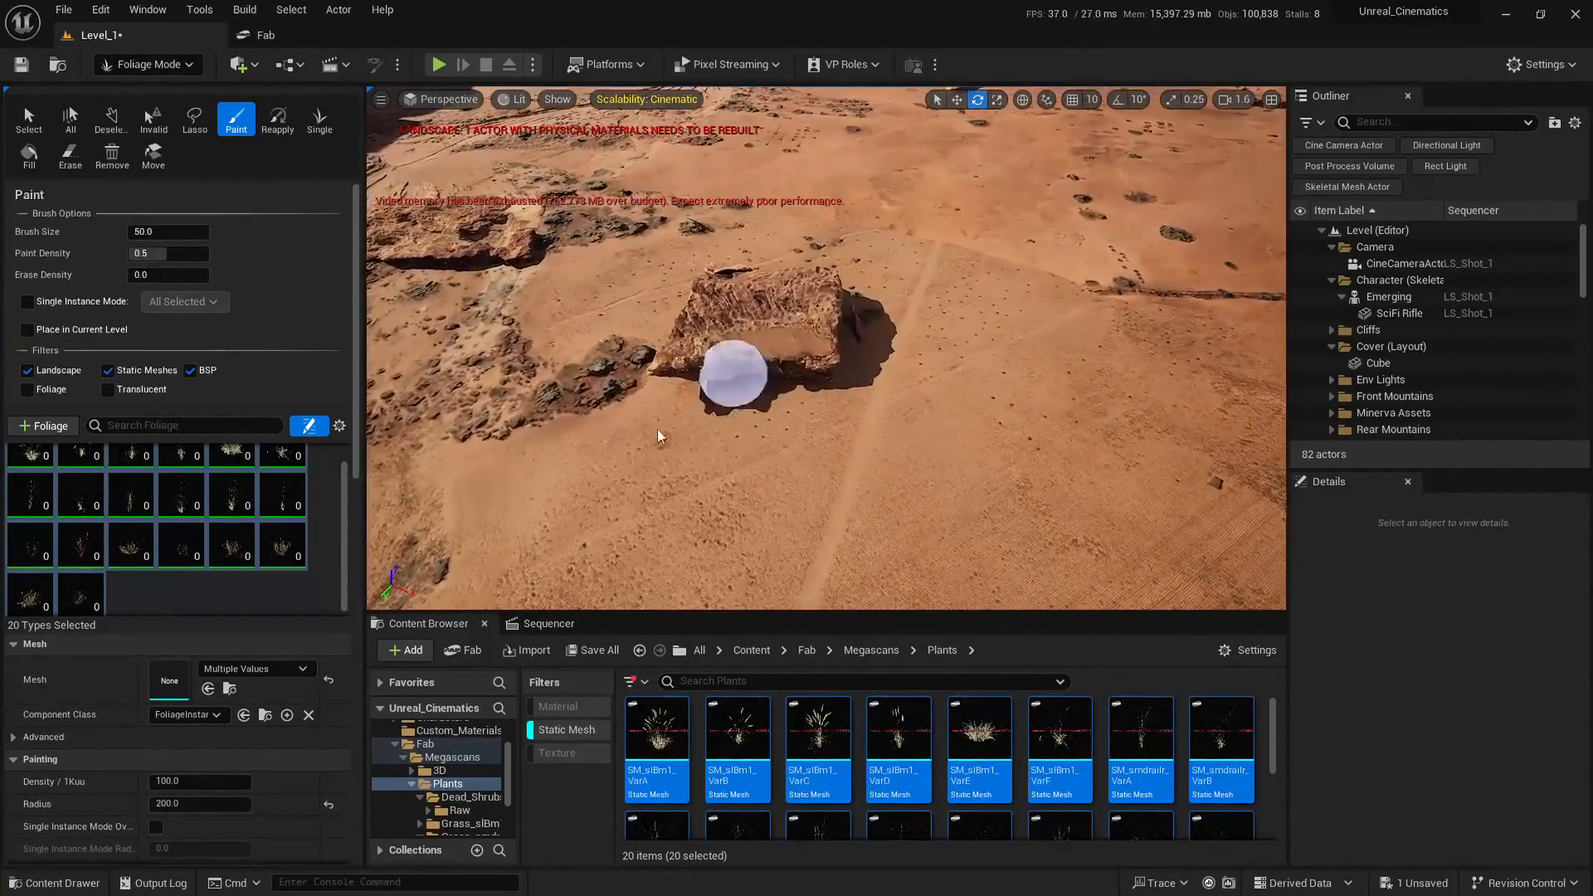
pyautogui.moveTo(783, 419)
pyautogui.mouseDown(button='right')
pyautogui.moveTo(776, 365)
pyautogui.moveTo(796, 356)
pyautogui.mouseUp(button='right')
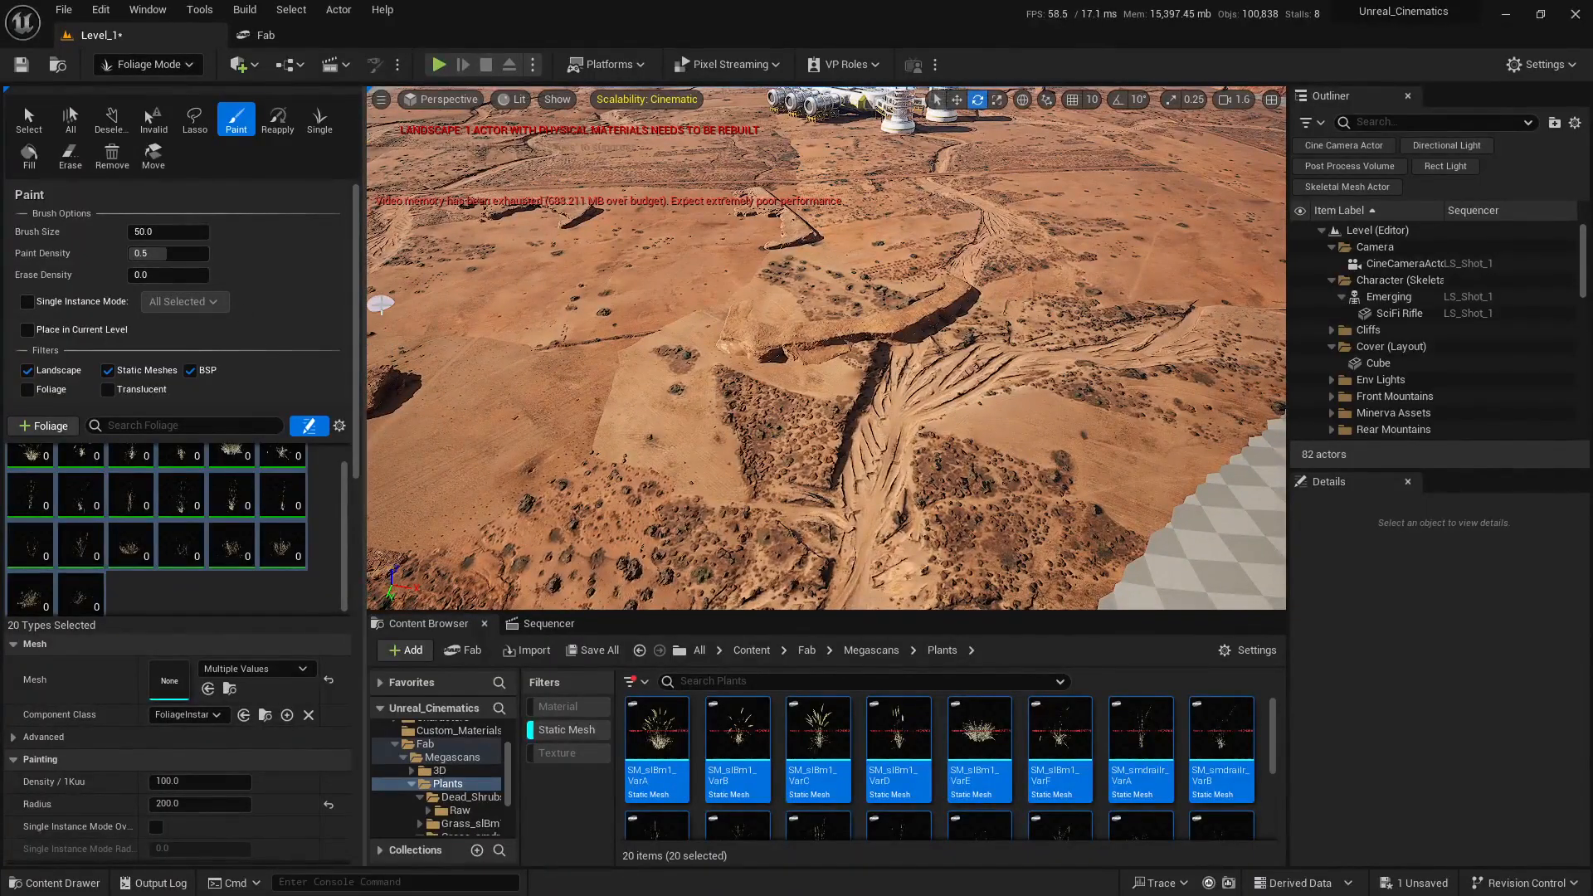
pyautogui.moveTo(825, 348); pyautogui.dragTo(606, 388, button='right')
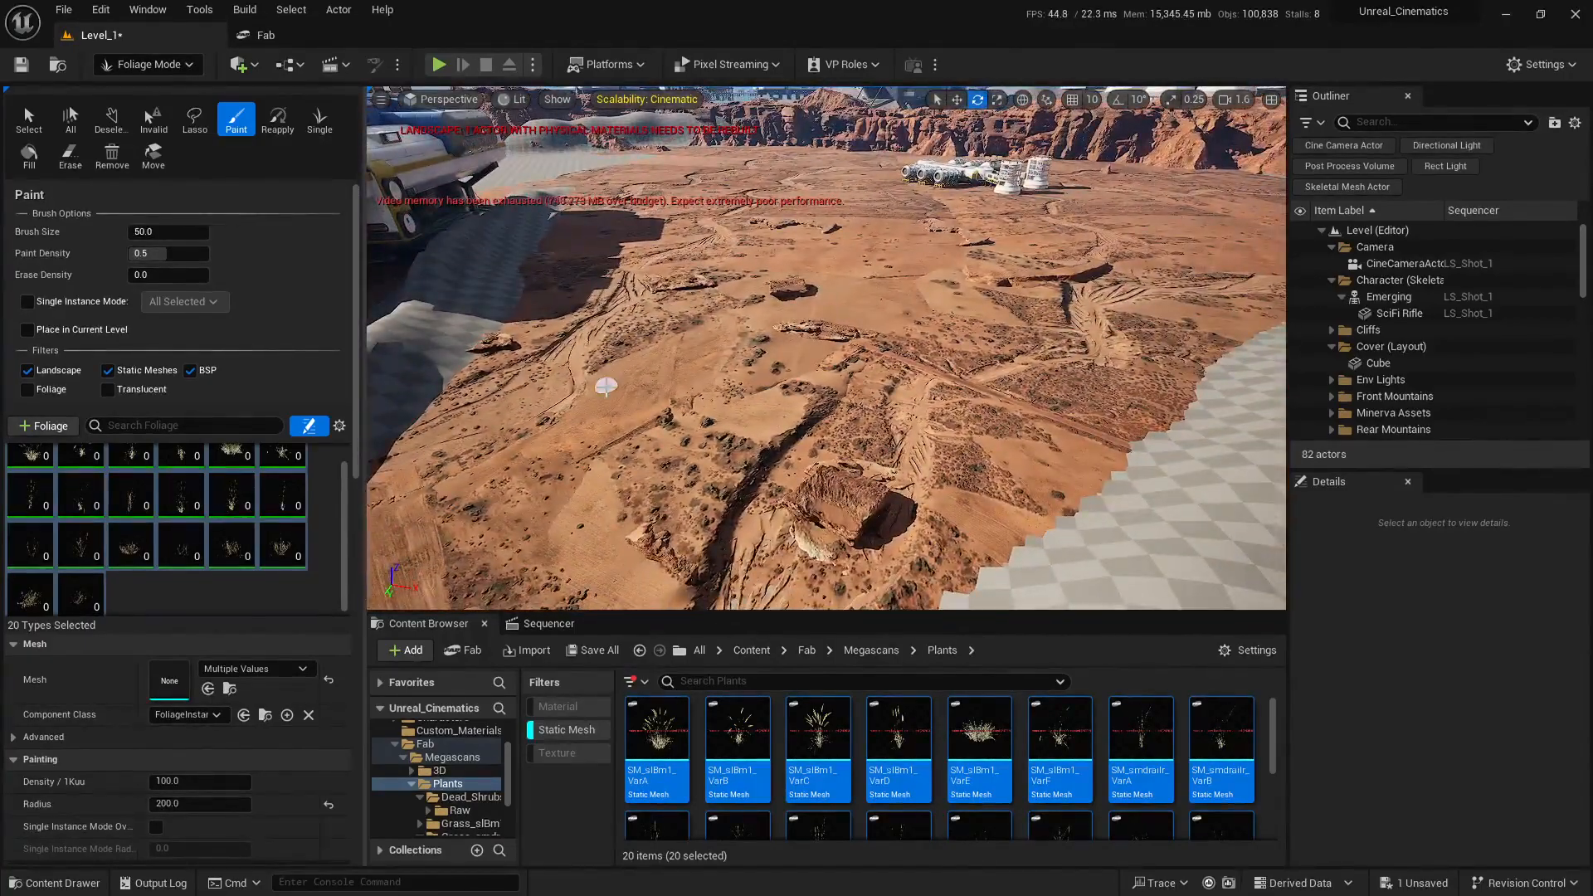
pyautogui.click(1271, 99)
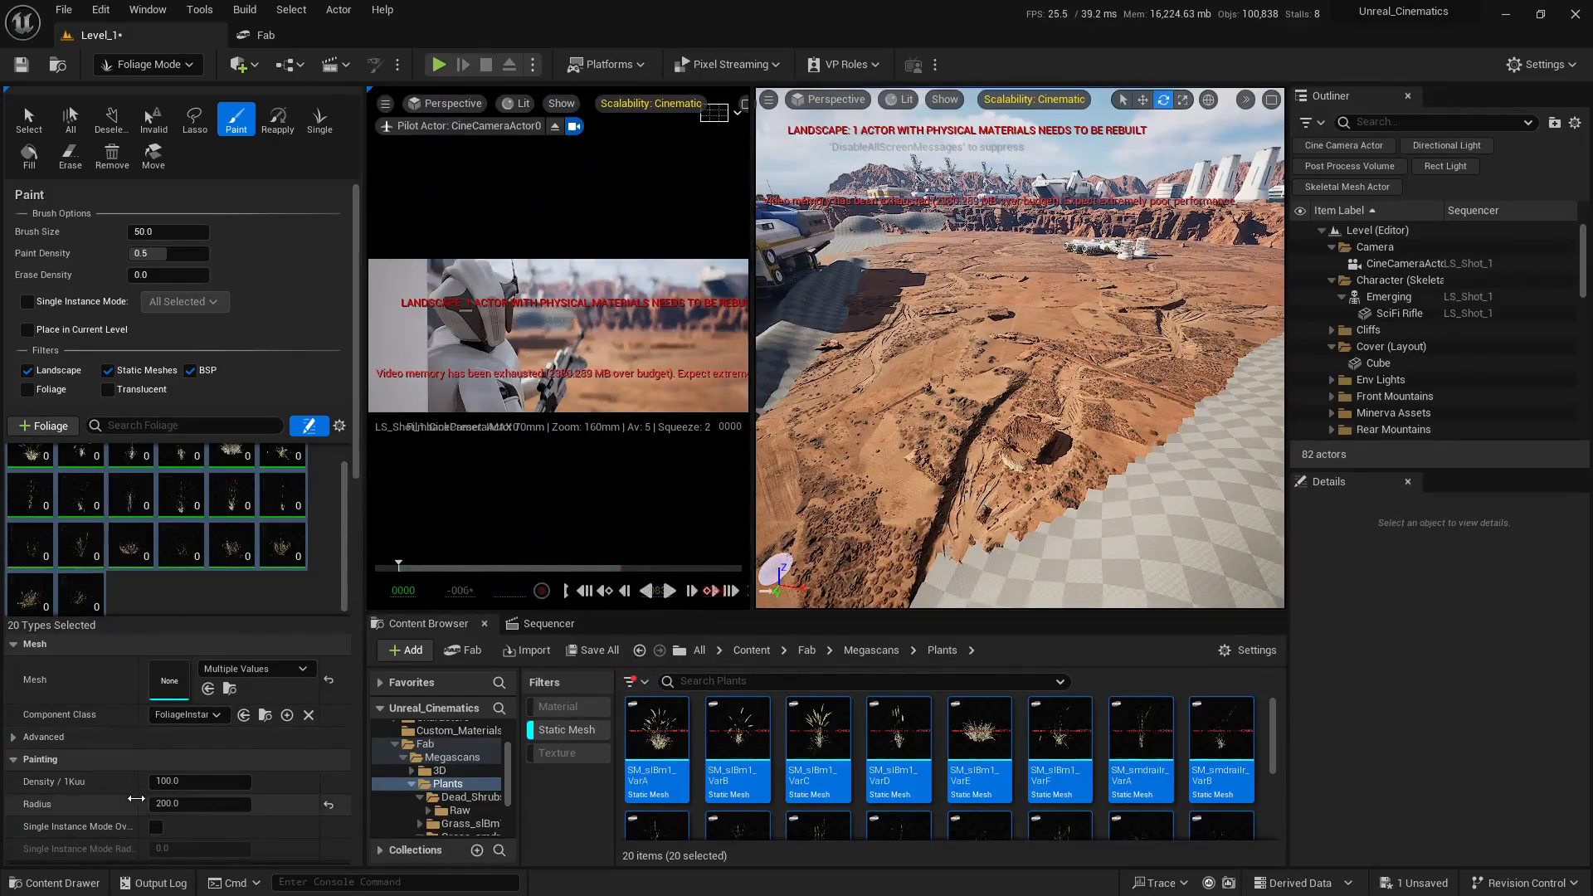
pyautogui.moveTo(1020, 348); pyautogui.dragTo(981, 308, button='right')
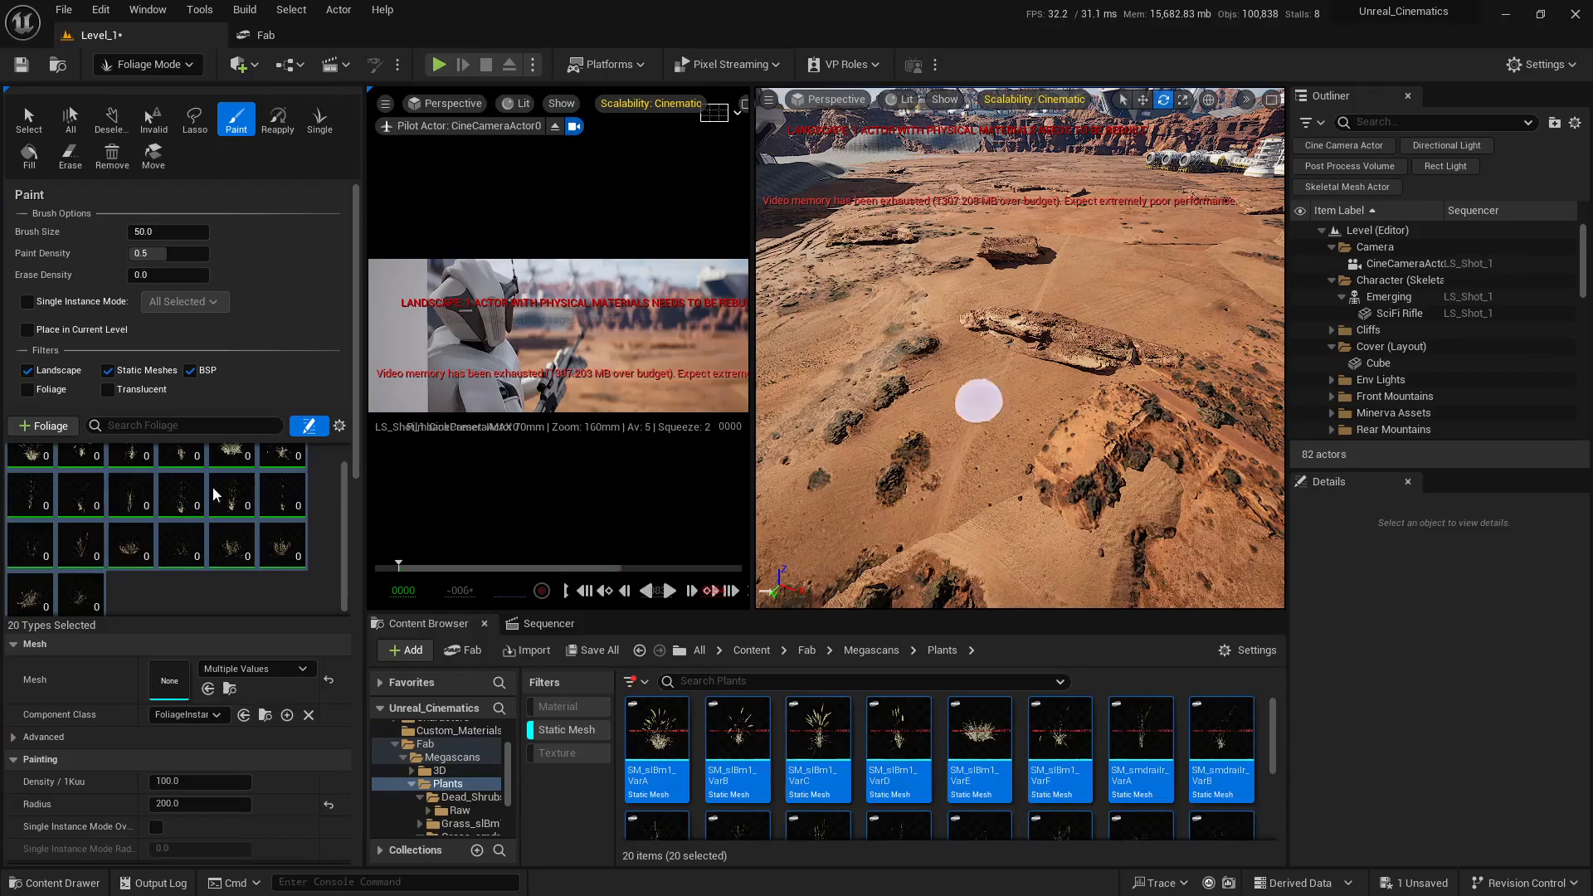
# Collapse the foliage settings and the scene actor list to enlarge both viewports
pyautogui.moveTo(358, 365); pyautogui.dragTo(26, 355)
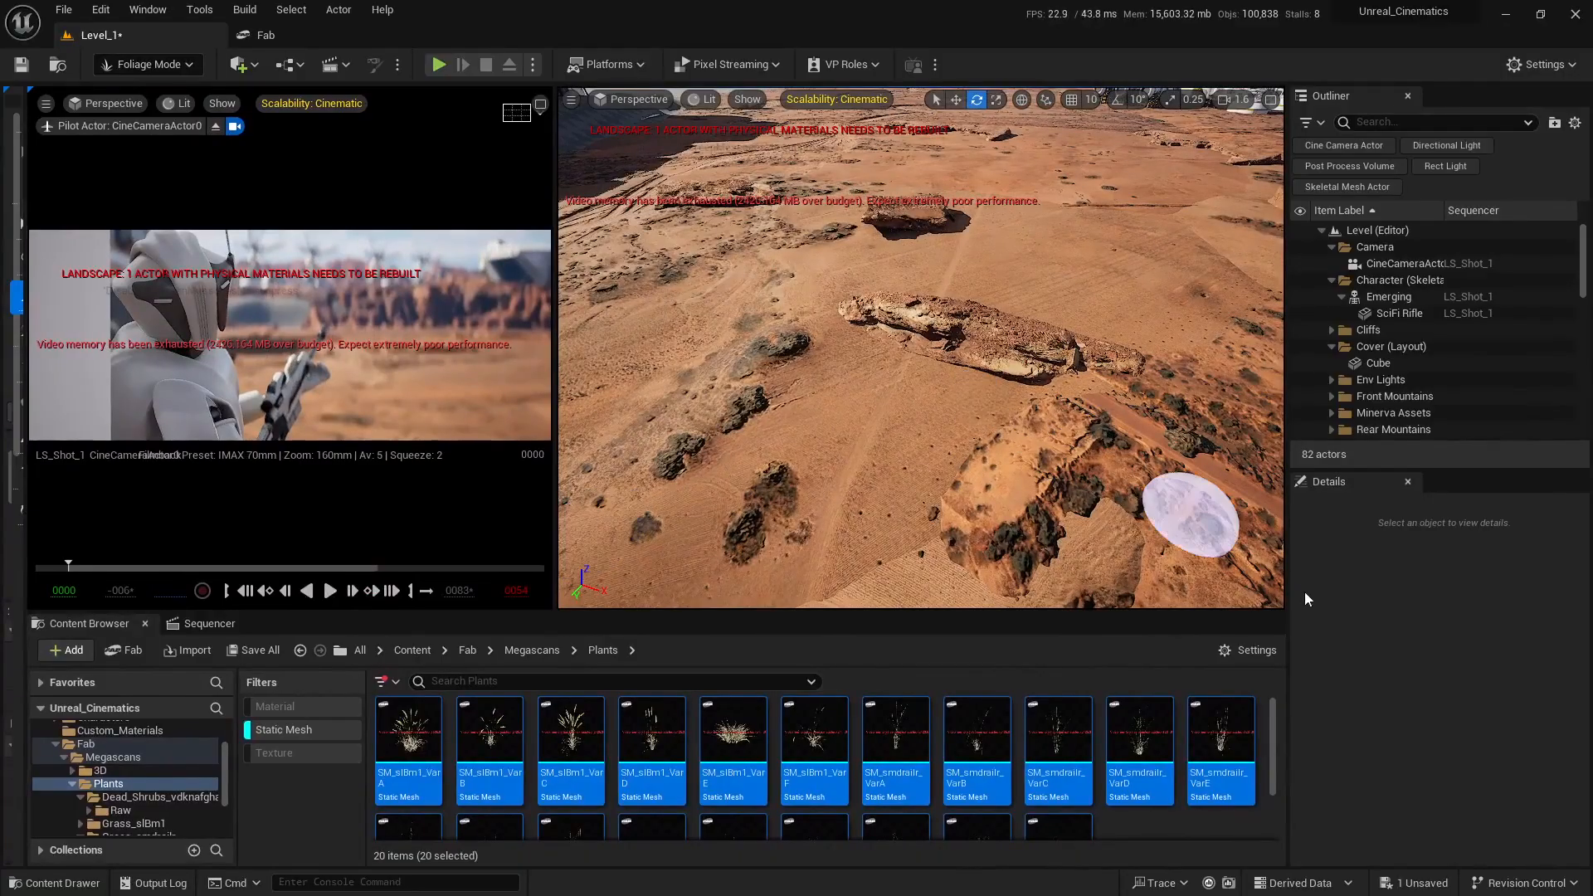
pyautogui.moveTo(1289, 584); pyautogui.dragTo(1585, 583)
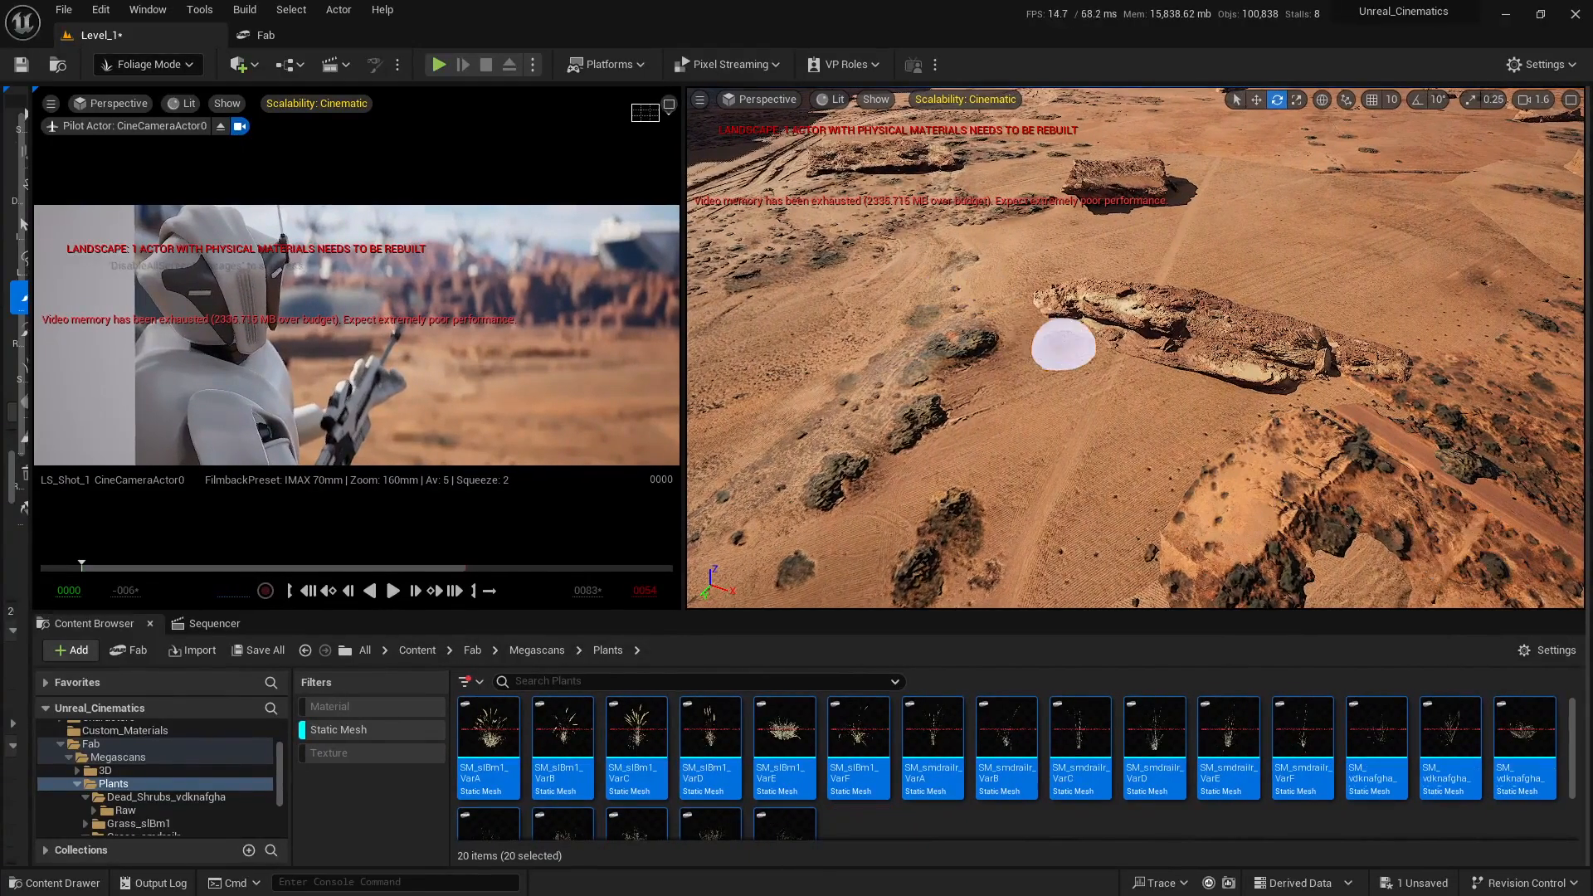
pyautogui.moveTo(1063, 345); pyautogui.dragTo(896, 303, button='right')
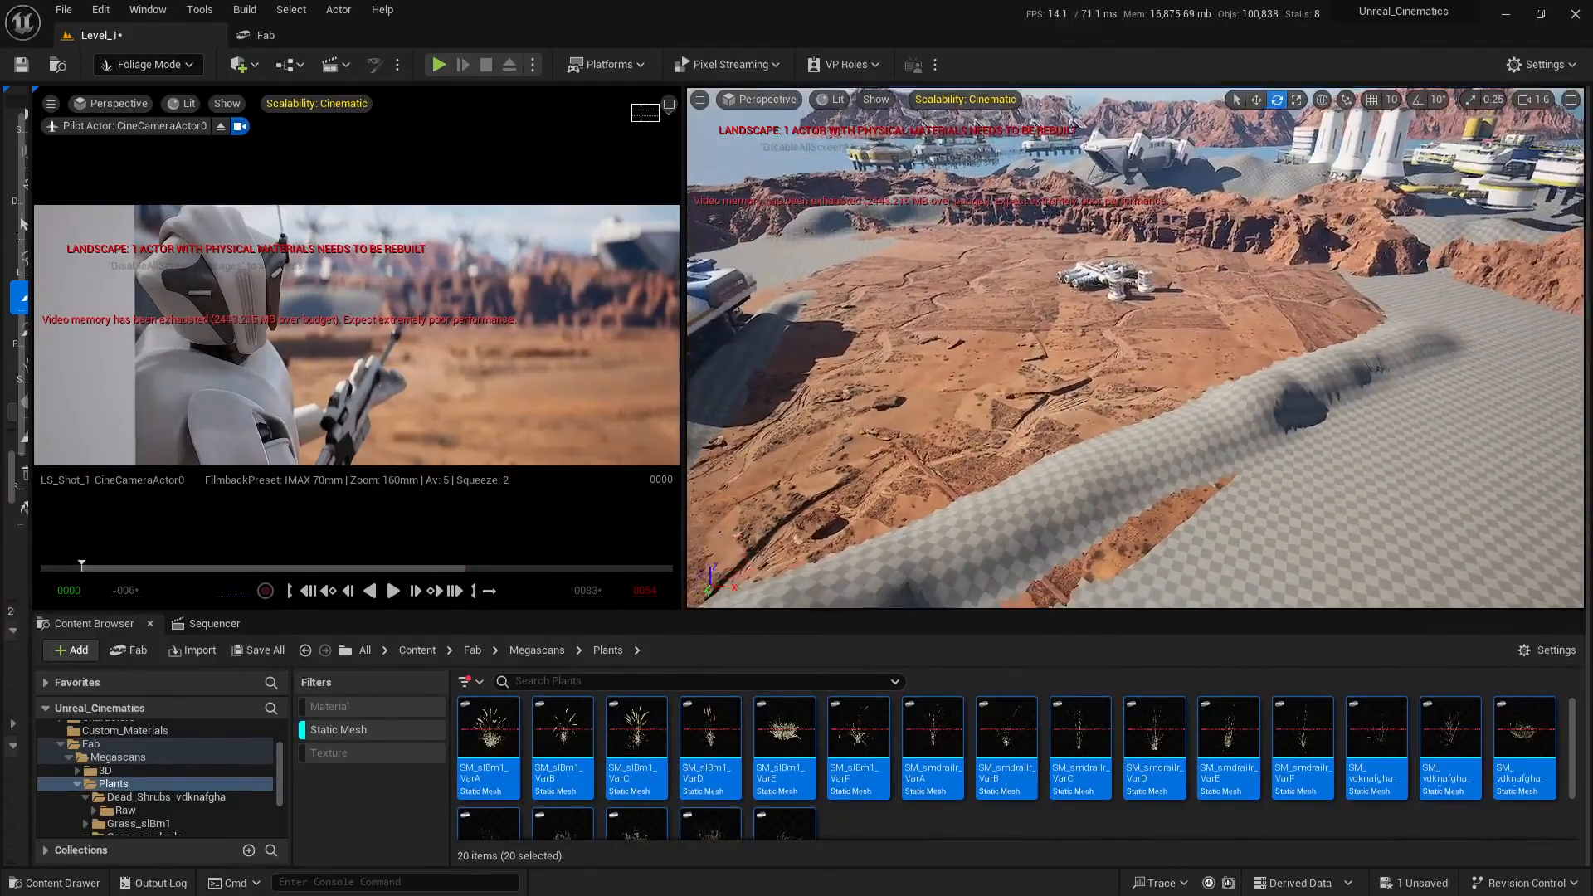
pyautogui.moveTo(1450, 300); pyautogui.dragTo(1450, 292, button='right')
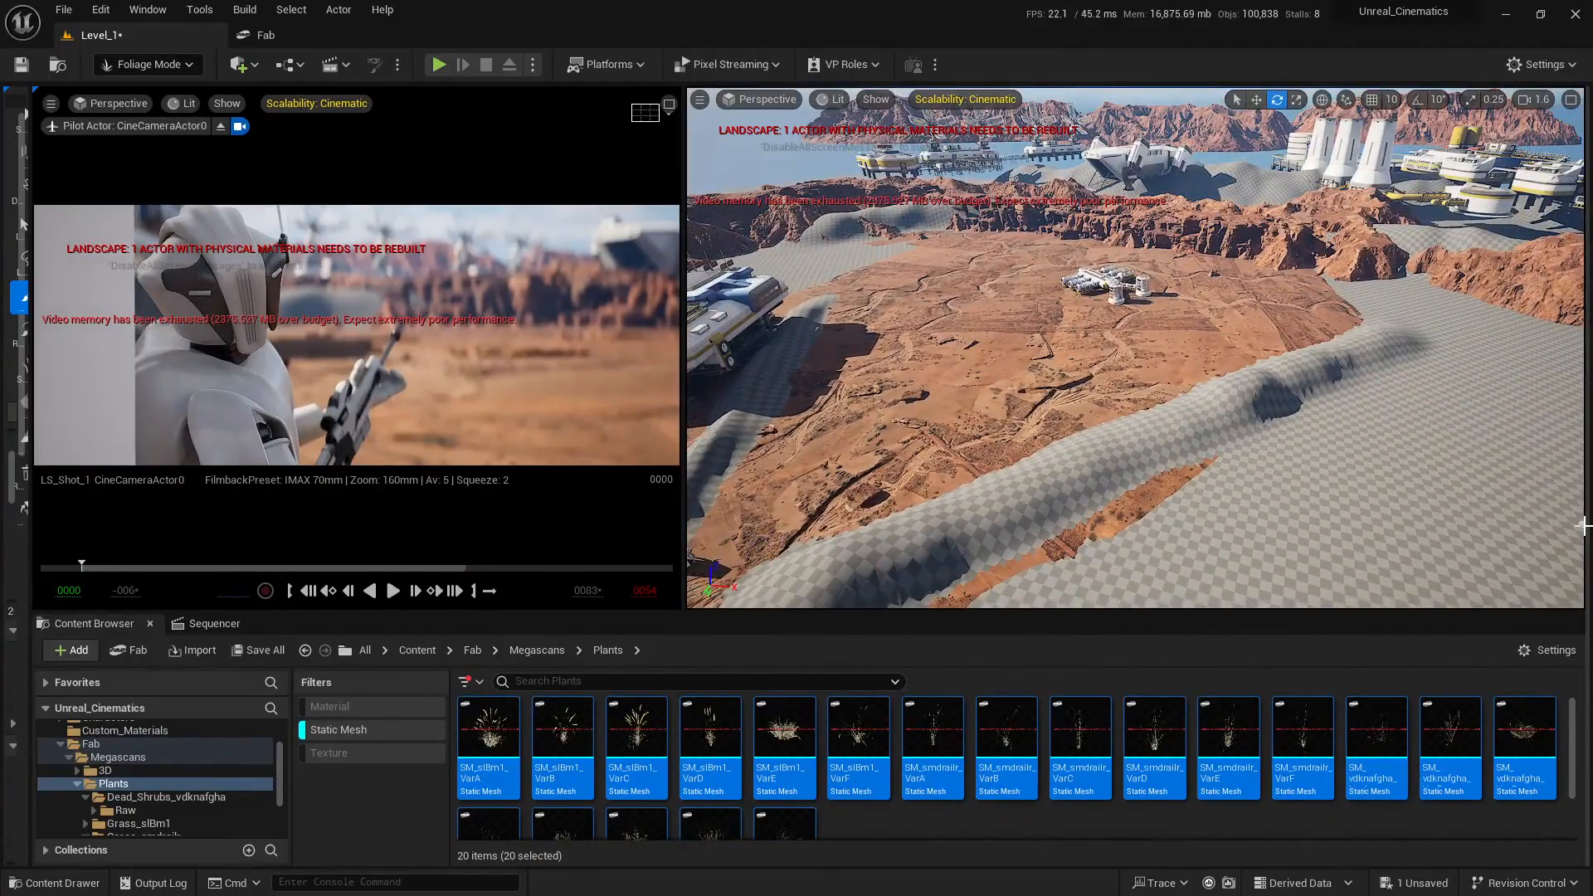
# Bring back the scene actor list and delete the Landscape actor from the Env Lights folder
pyautogui.moveTo(1583, 525); pyautogui.dragTo(1322, 519)
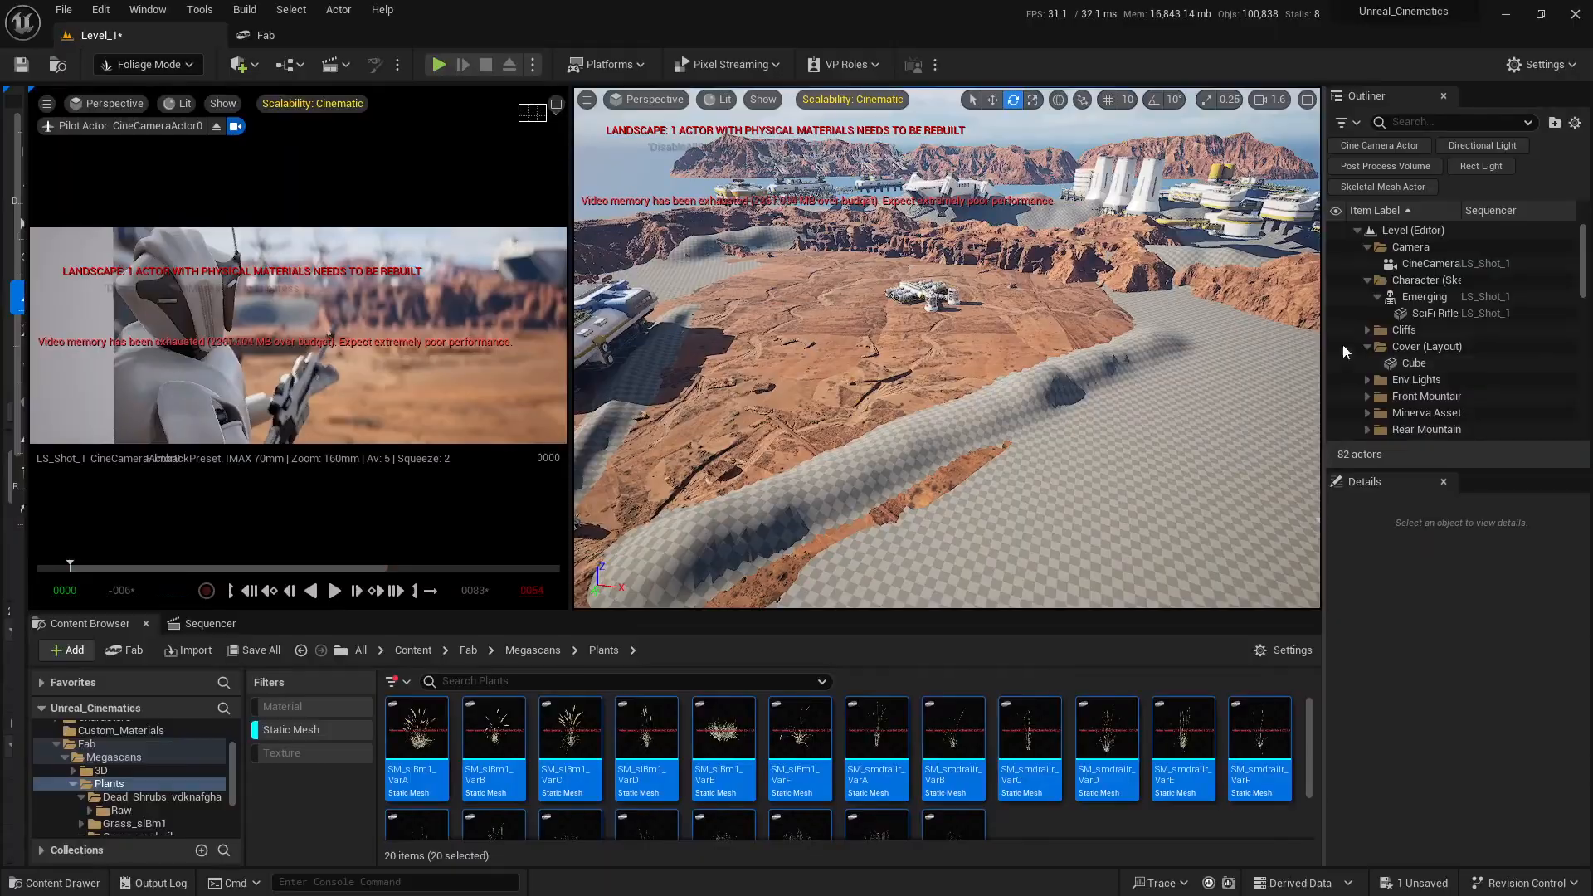
pyautogui.scroll(-3, 1409, 365)
pyautogui.scroll(-2, 1411, 369)
pyautogui.click(1367, 277)
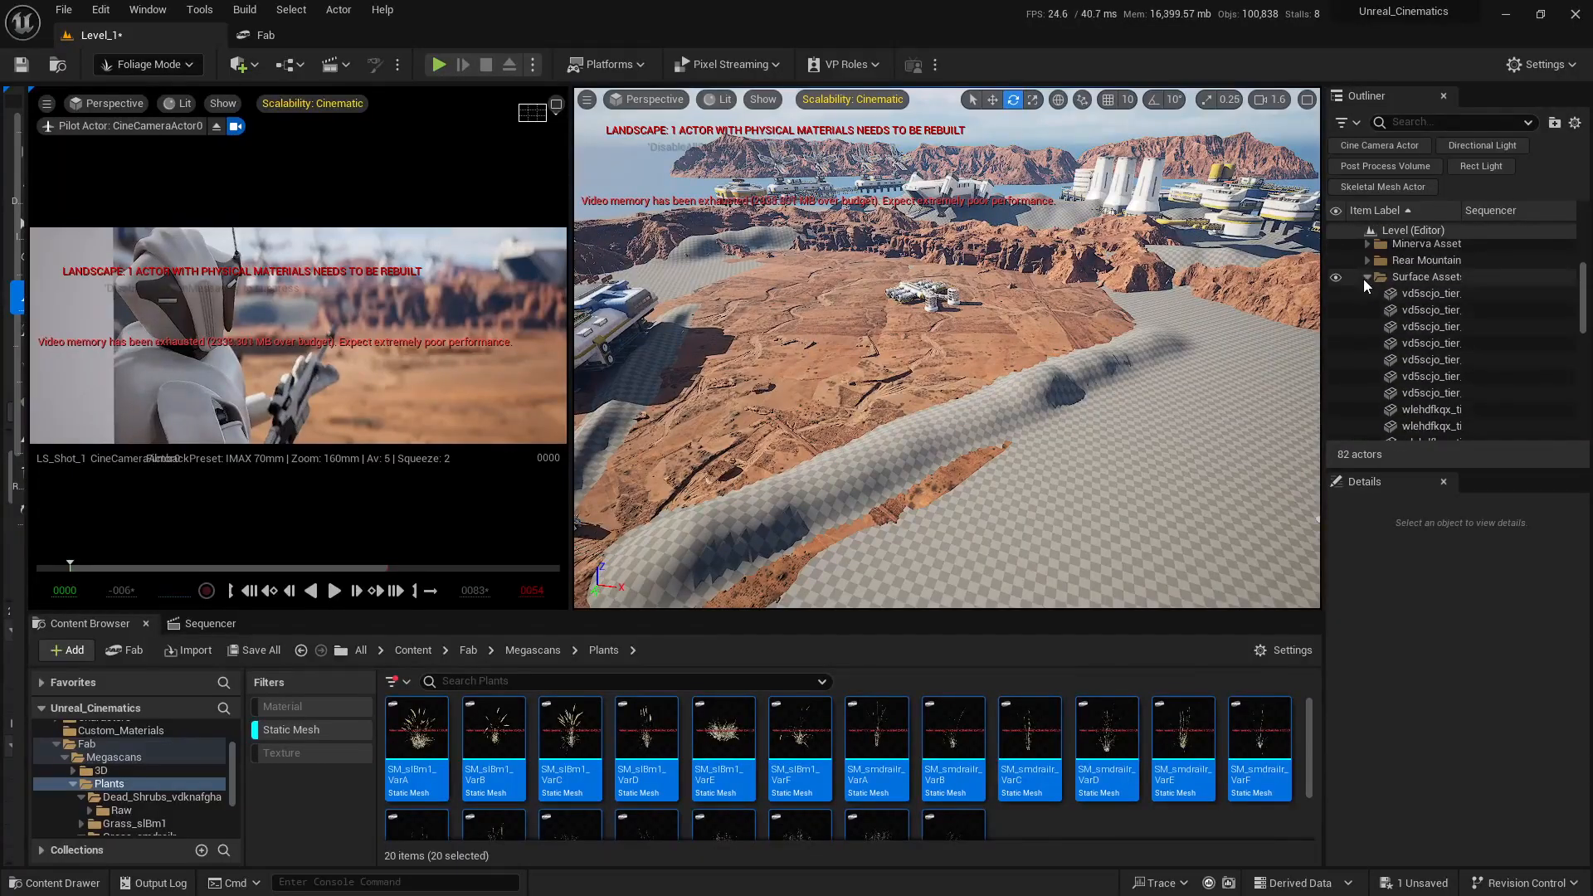
pyautogui.click(1367, 294)
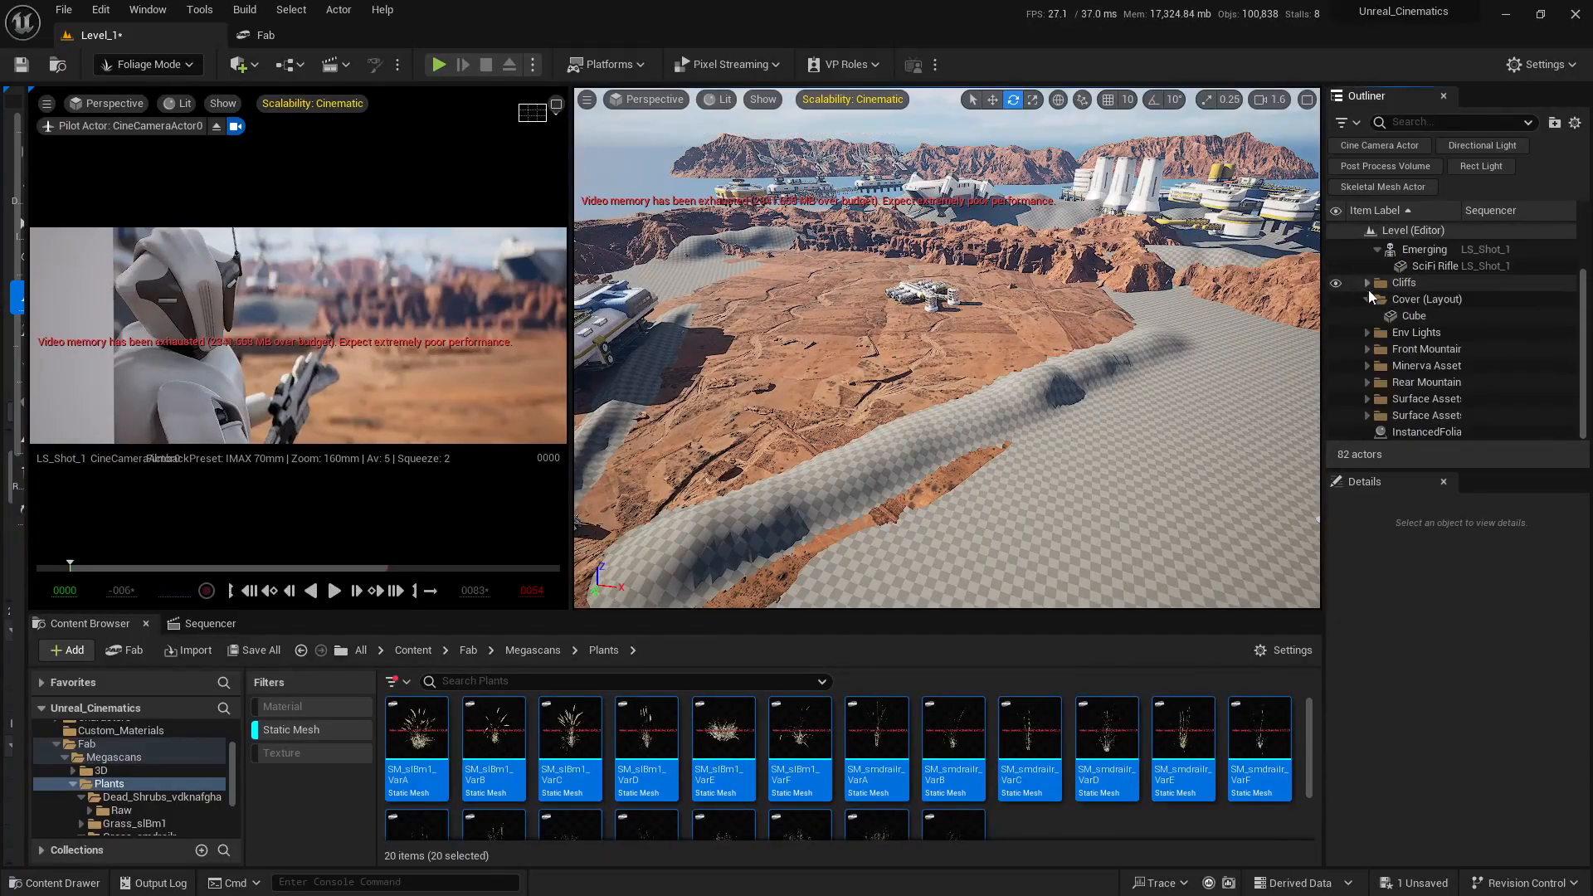
pyautogui.scroll(3, 1401, 390)
pyautogui.scroll(-2, 1377, 361)
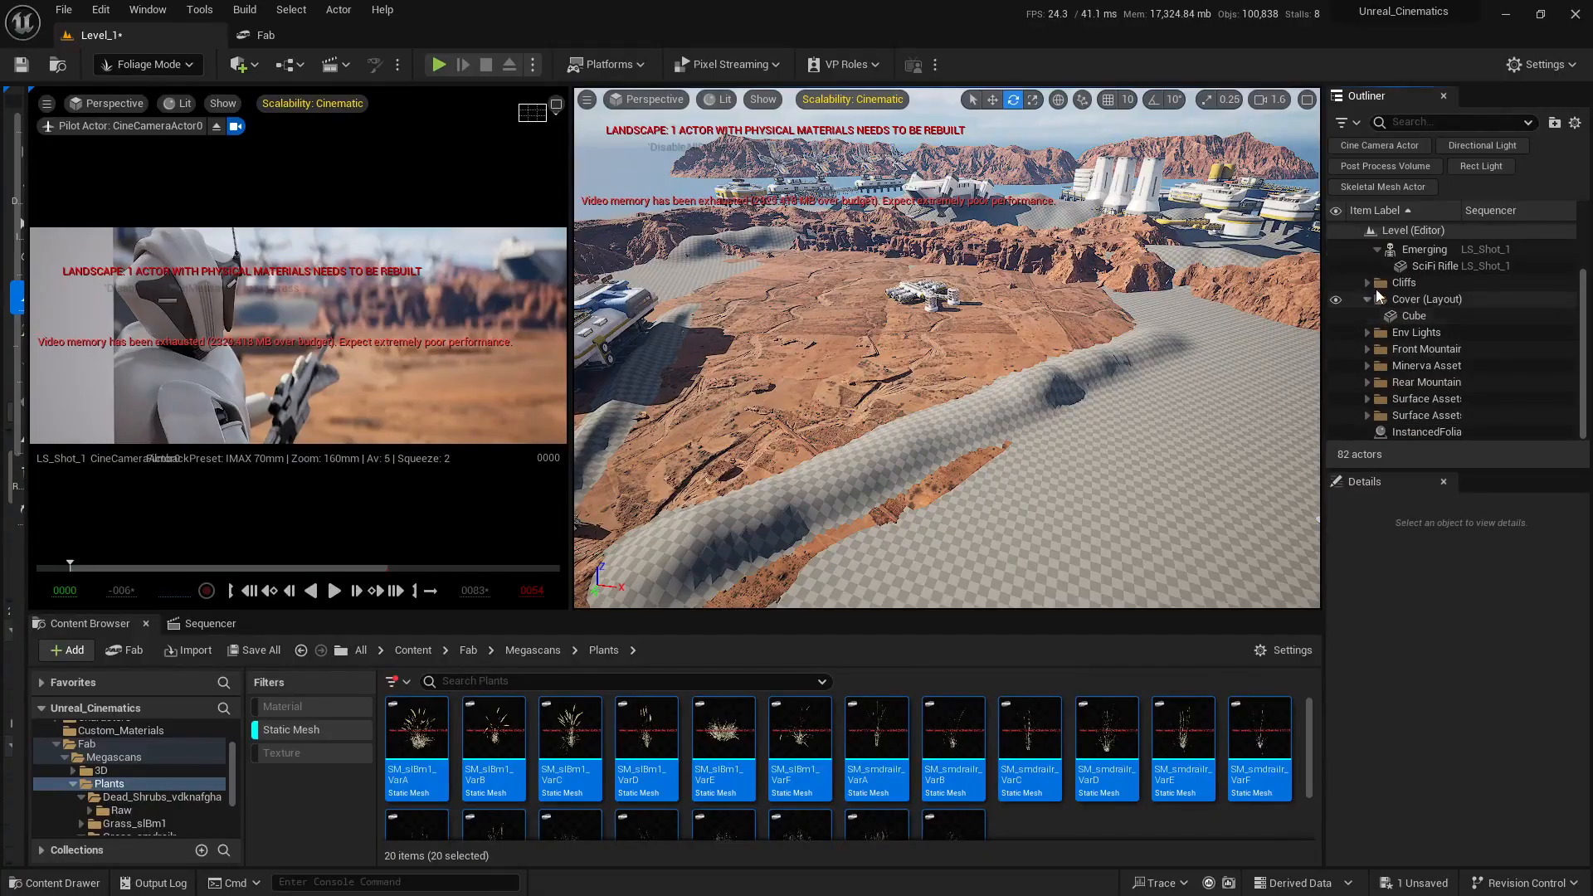
pyautogui.click(1367, 332)
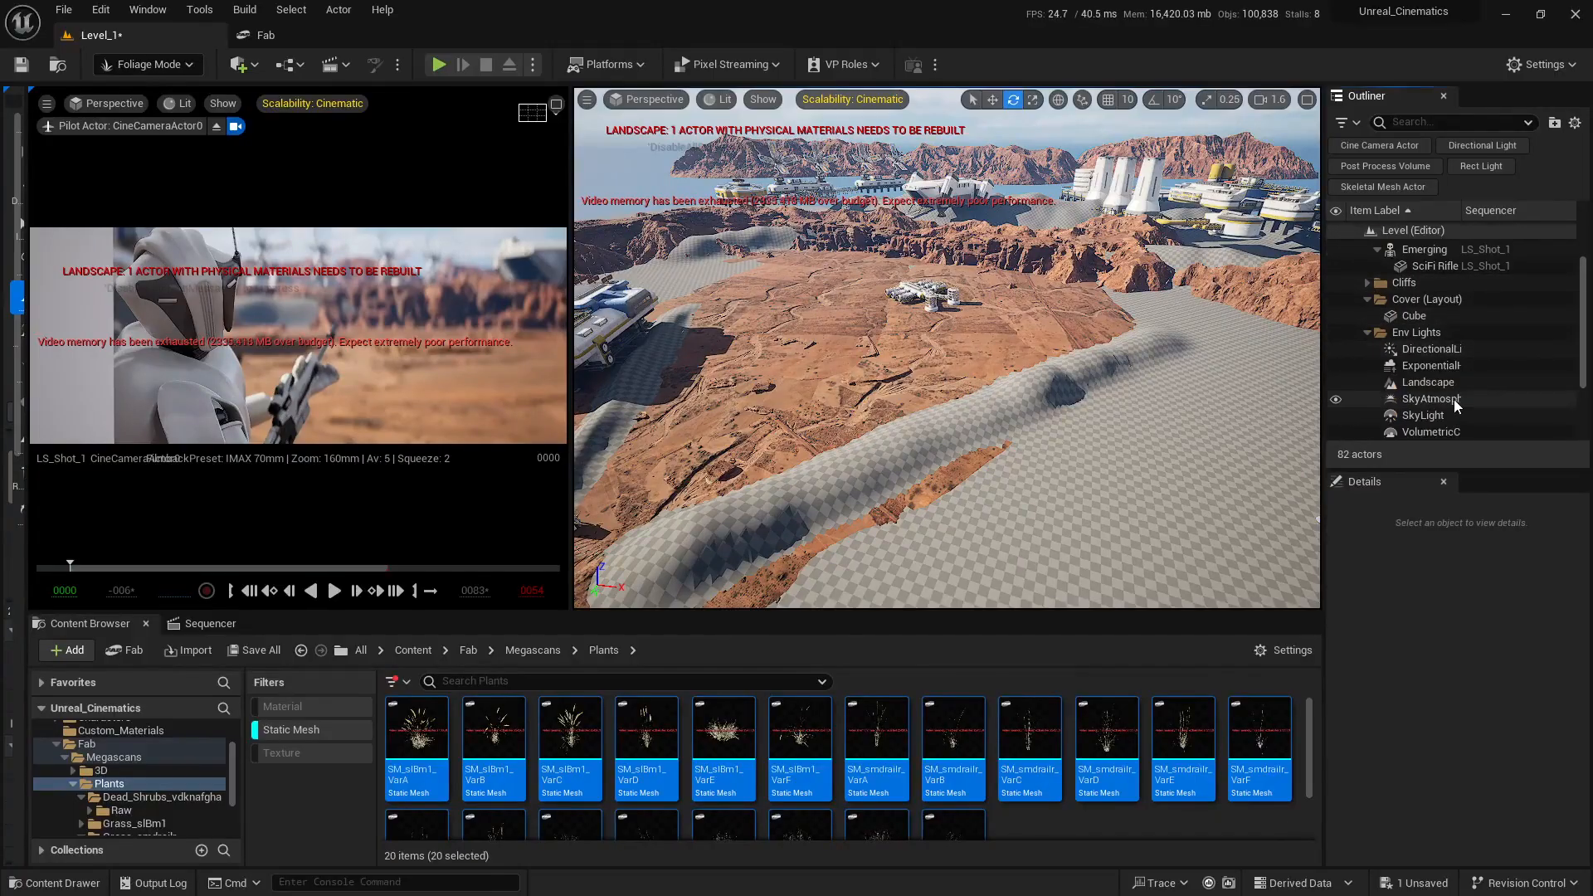
pyautogui.scroll(-2, 1435, 401)
pyautogui.scroll(1, 1414, 373)
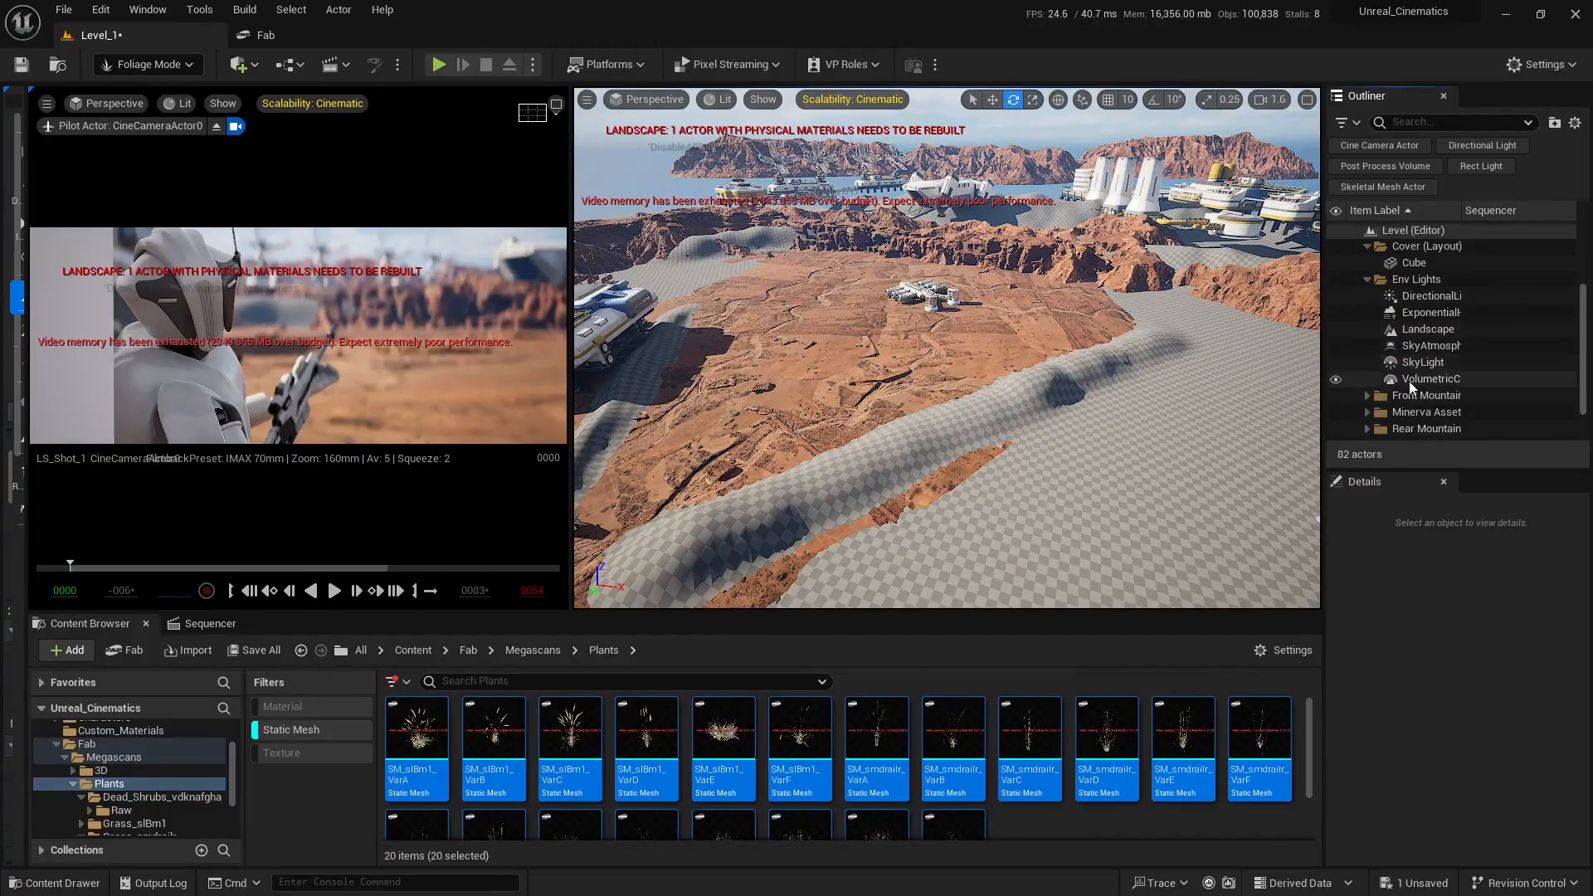
pyautogui.click(1425, 330)
pyautogui.press('Delete')
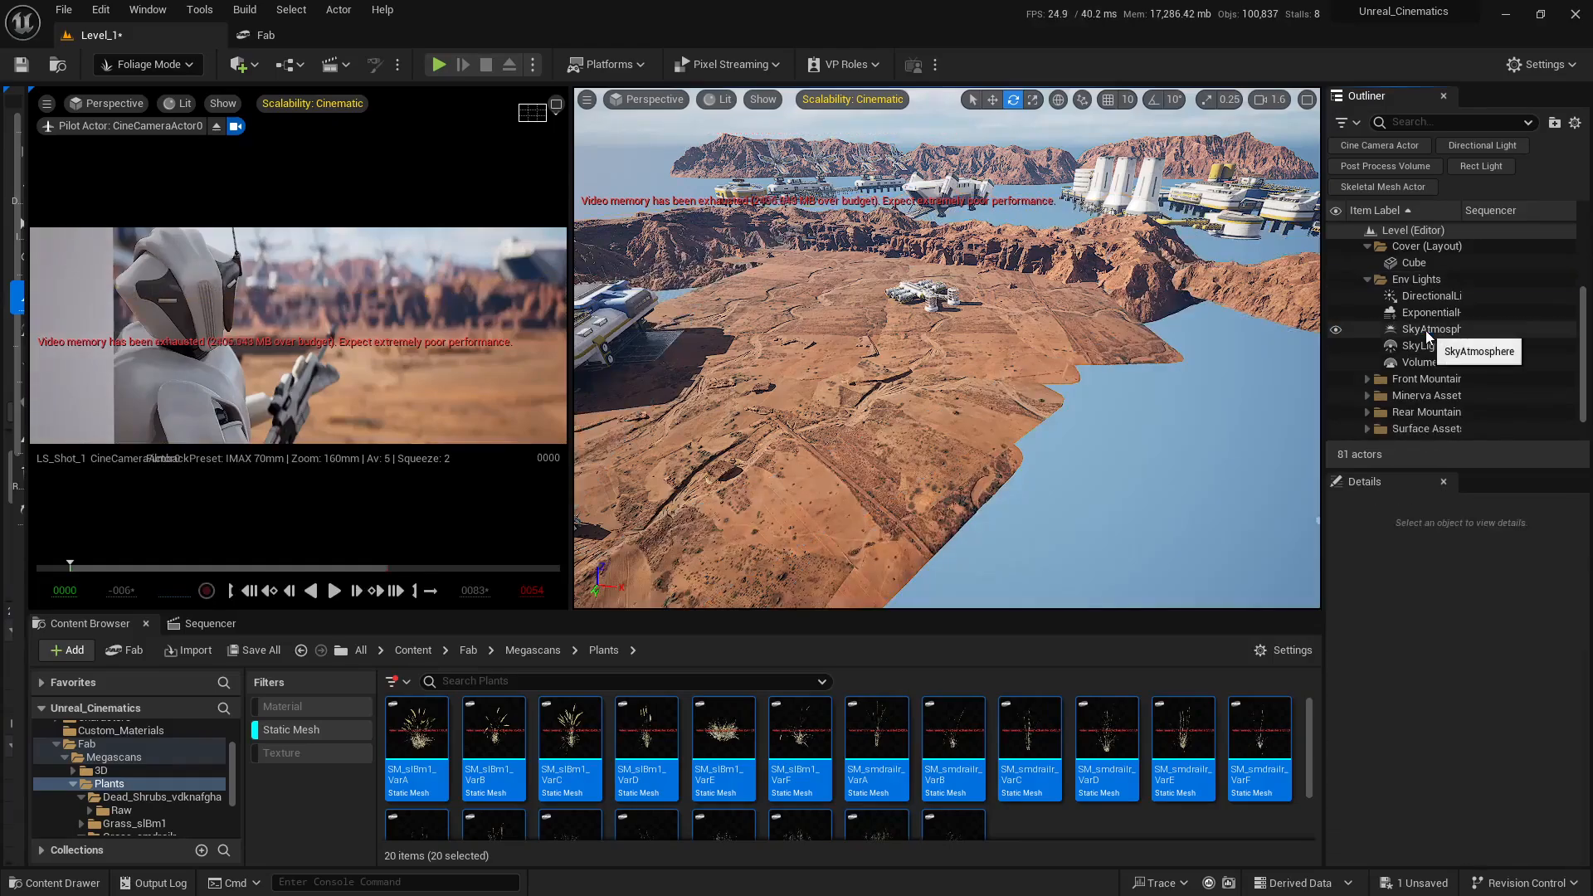
# Show the LS_Shot_1 sequence timeline at frame 0 and check where the flat rock area falls in the shot
pyautogui.moveTo(1108, 435); pyautogui.dragTo(1108, 436, button='right')
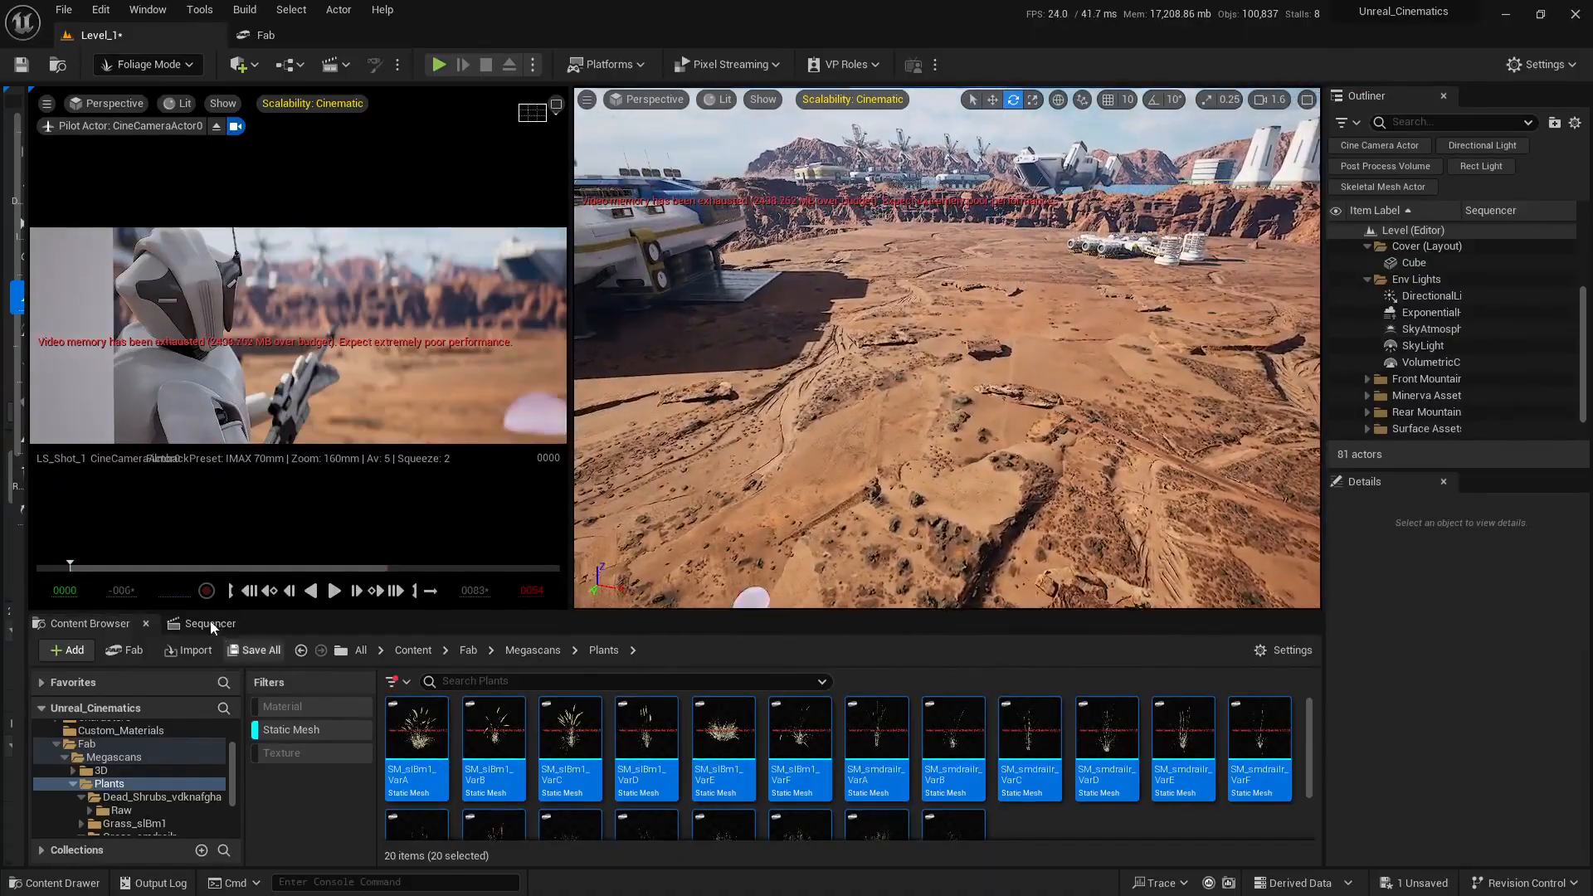
pyautogui.click(209, 623)
pyautogui.moveTo(487, 676)
pyautogui.mouseDown()
pyautogui.moveTo(615, 686)
pyautogui.moveTo(485, 691)
pyautogui.mouseUp()
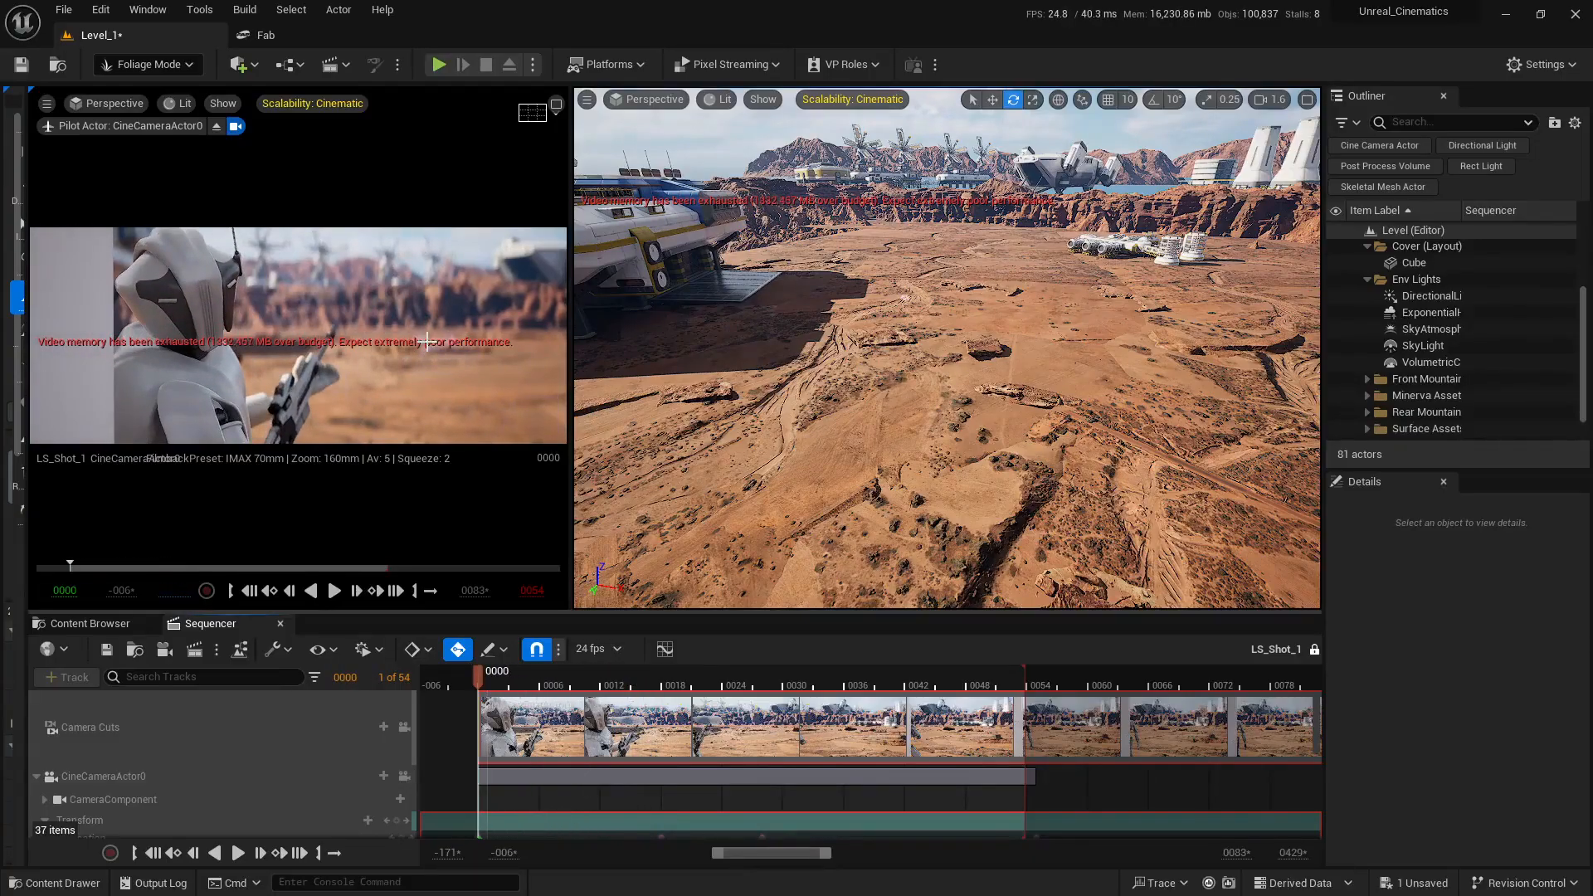
pyautogui.moveTo(794, 387); pyautogui.dragTo(795, 388, button='right')
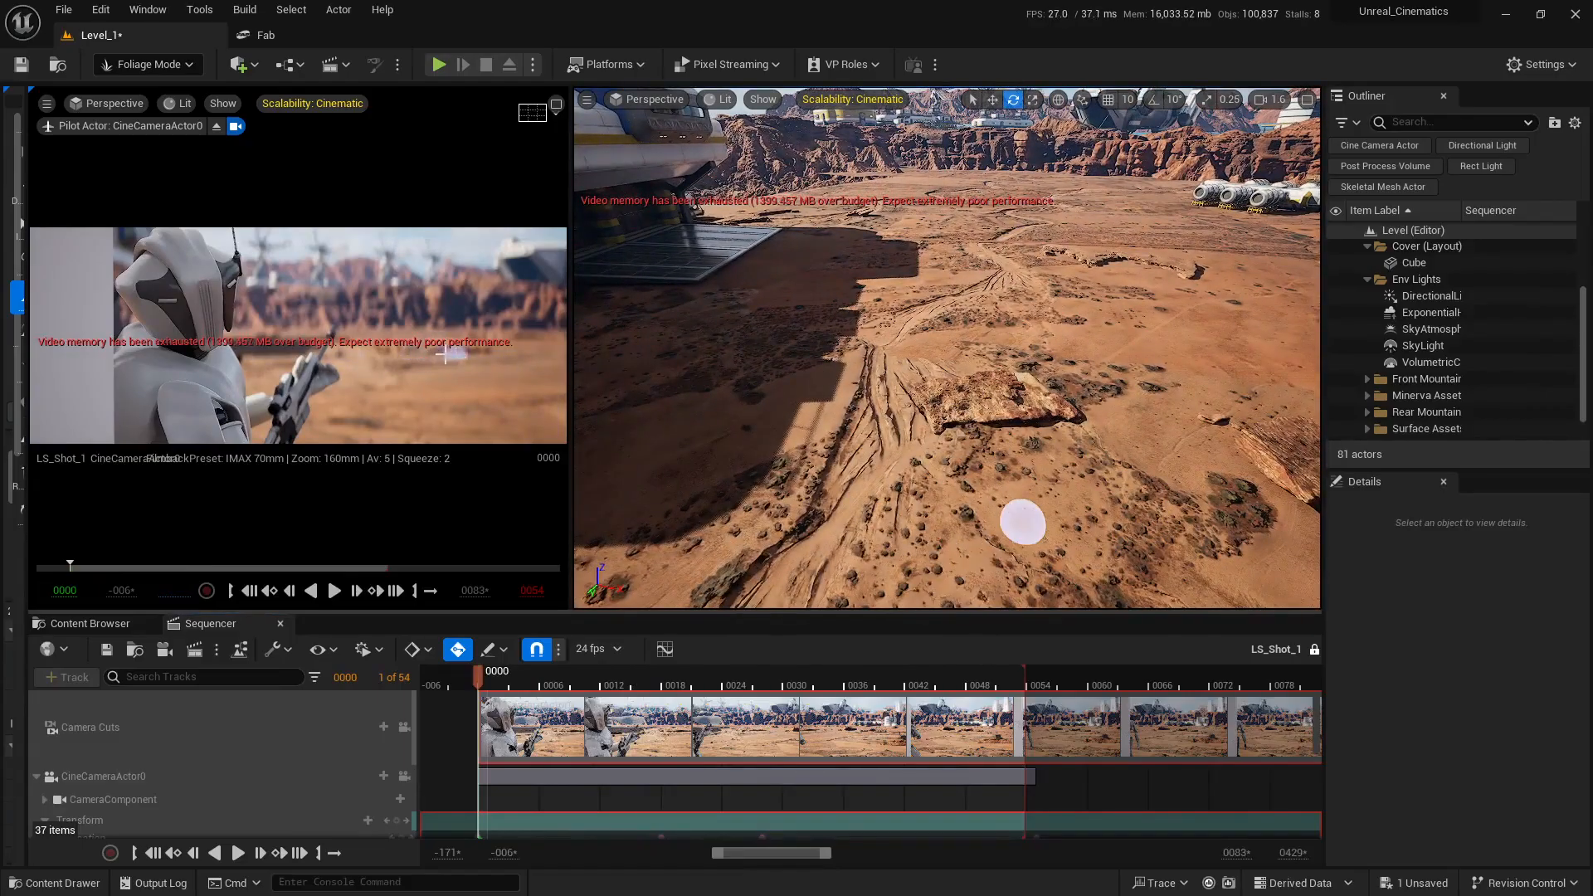
pyautogui.moveTo(1207, 499); pyautogui.dragTo(1207, 499, button='right')
pyautogui.scroll(-1, 1208, 499)
pyautogui.moveTo(889, 474); pyautogui.dragTo(889, 475, button='right')
pyautogui.moveTo(889, 470)
pyautogui.mouseDown()
pyautogui.moveTo(863, 423)
pyautogui.moveTo(883, 394)
pyautogui.moveTo(921, 406)
pyautogui.moveTo(867, 405)
pyautogui.moveTo(877, 428)
pyautogui.mouseUp()
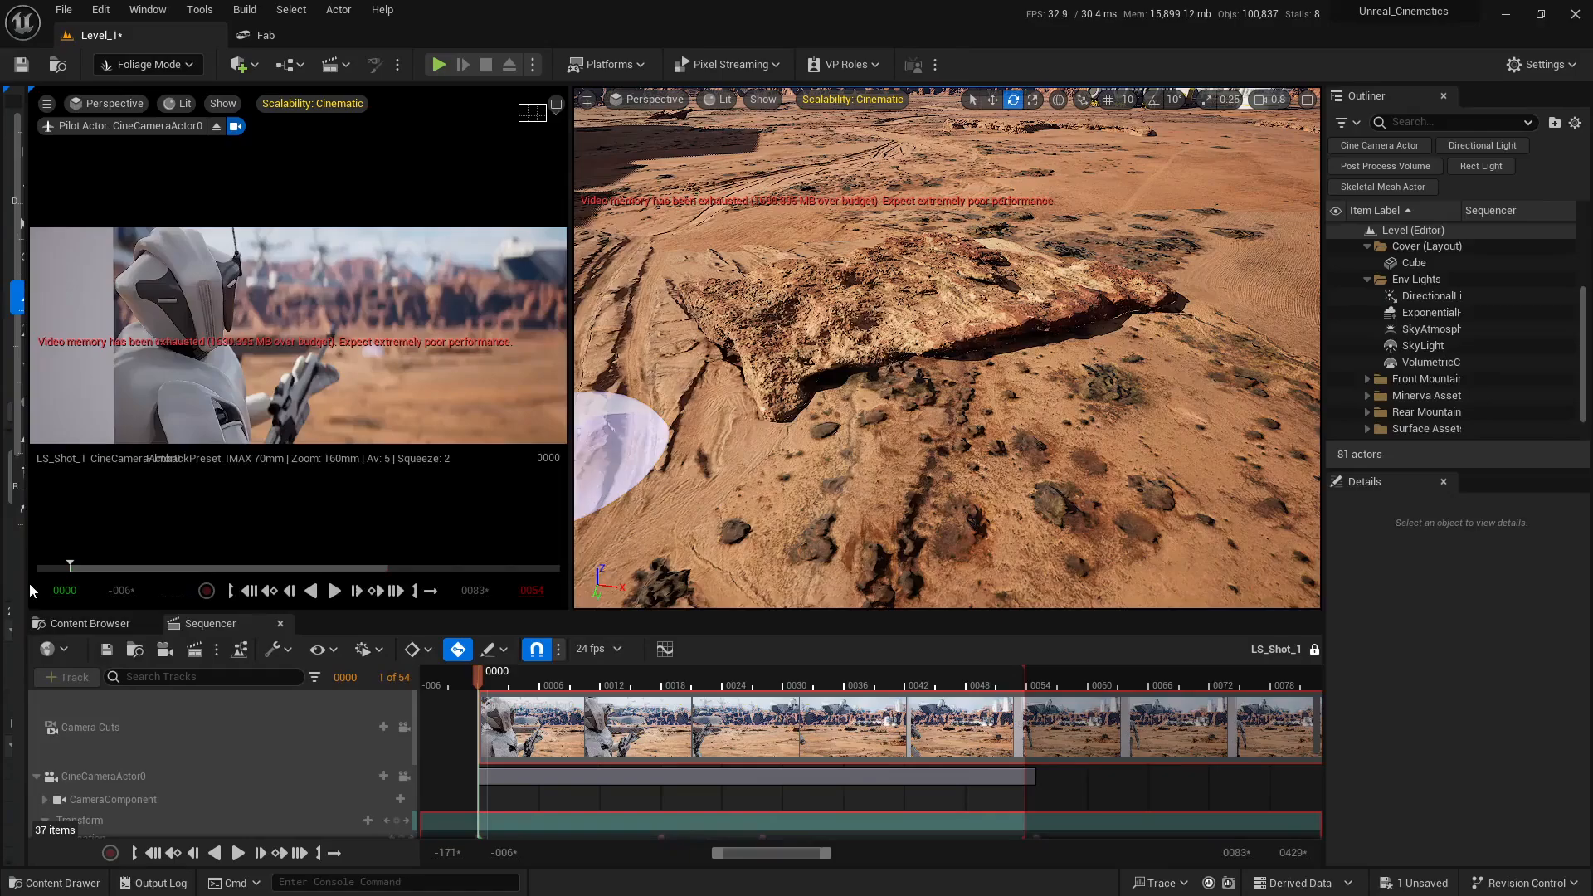
# Bring back the foliage settings and set the brush size to 20 and the paint density to 0.2
pyautogui.moveTo(28, 582); pyautogui.dragTo(339, 575)
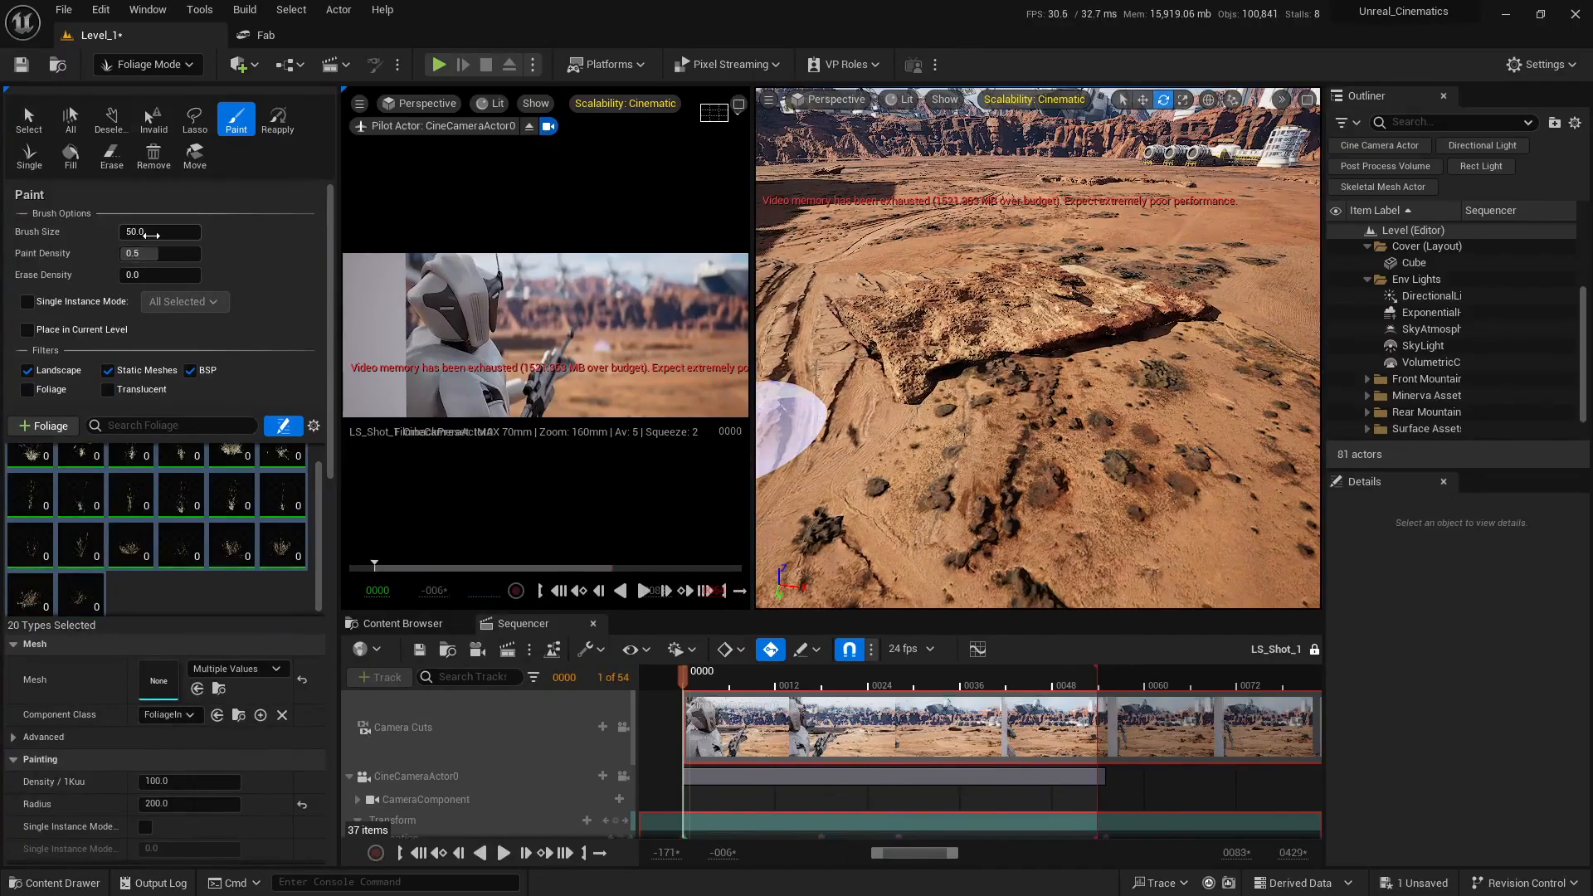
pyautogui.write('20')
pyautogui.press('Tab')
pyautogui.write('0.2')
pyautogui.press('Return')
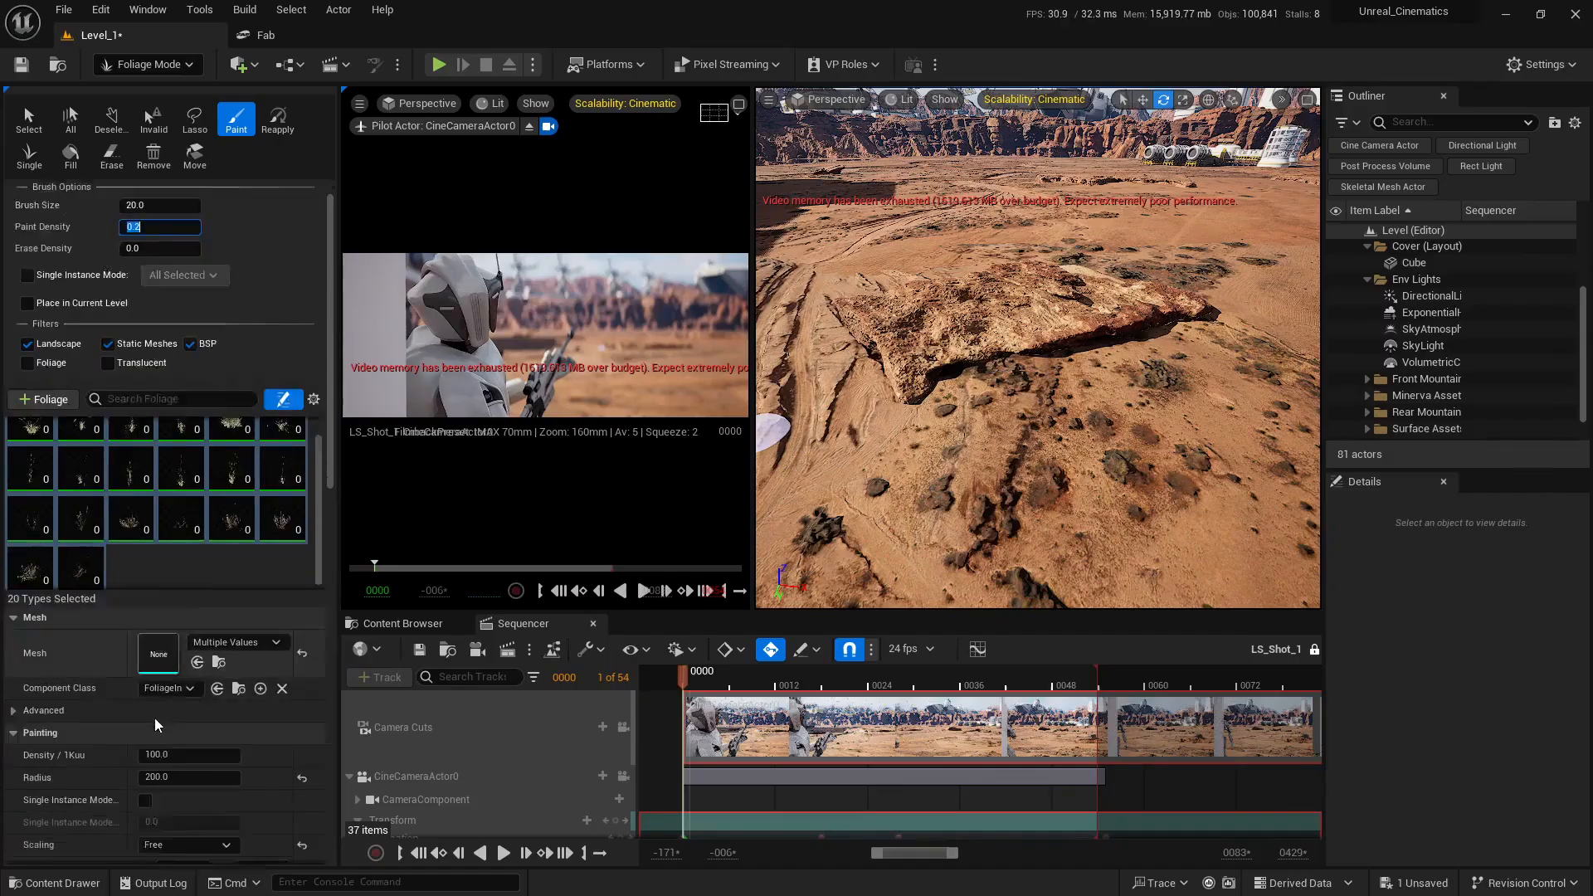
pyautogui.scroll(-5, 141, 721)
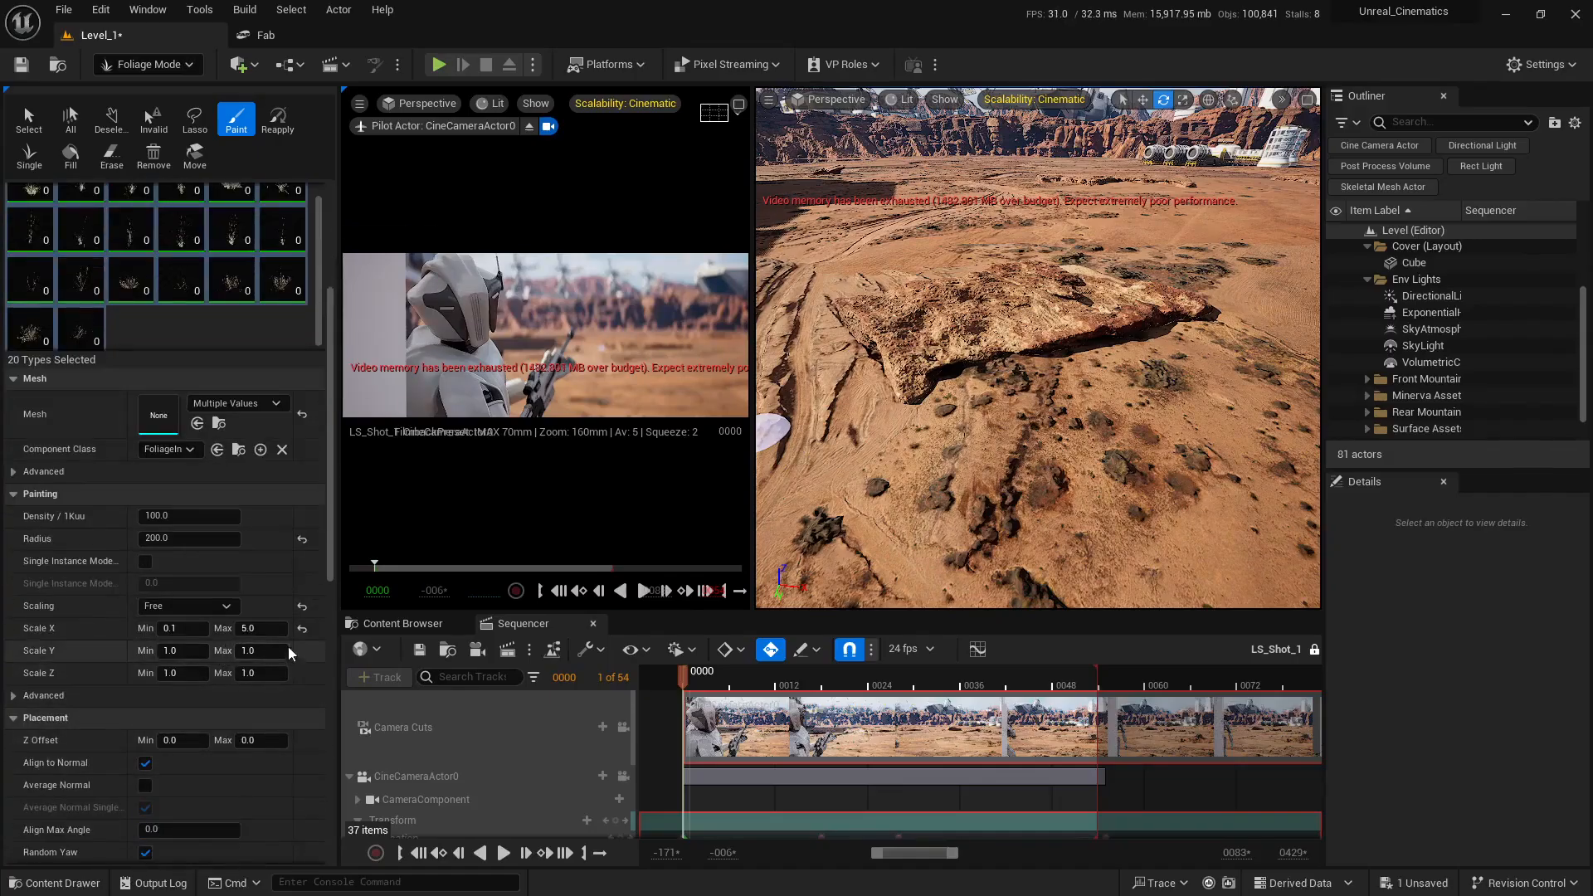
# Give the selected foliage types Uniform scaling with a maximum Scale X of 1, a density of 50 and the default radius
pyautogui.click(214, 608)
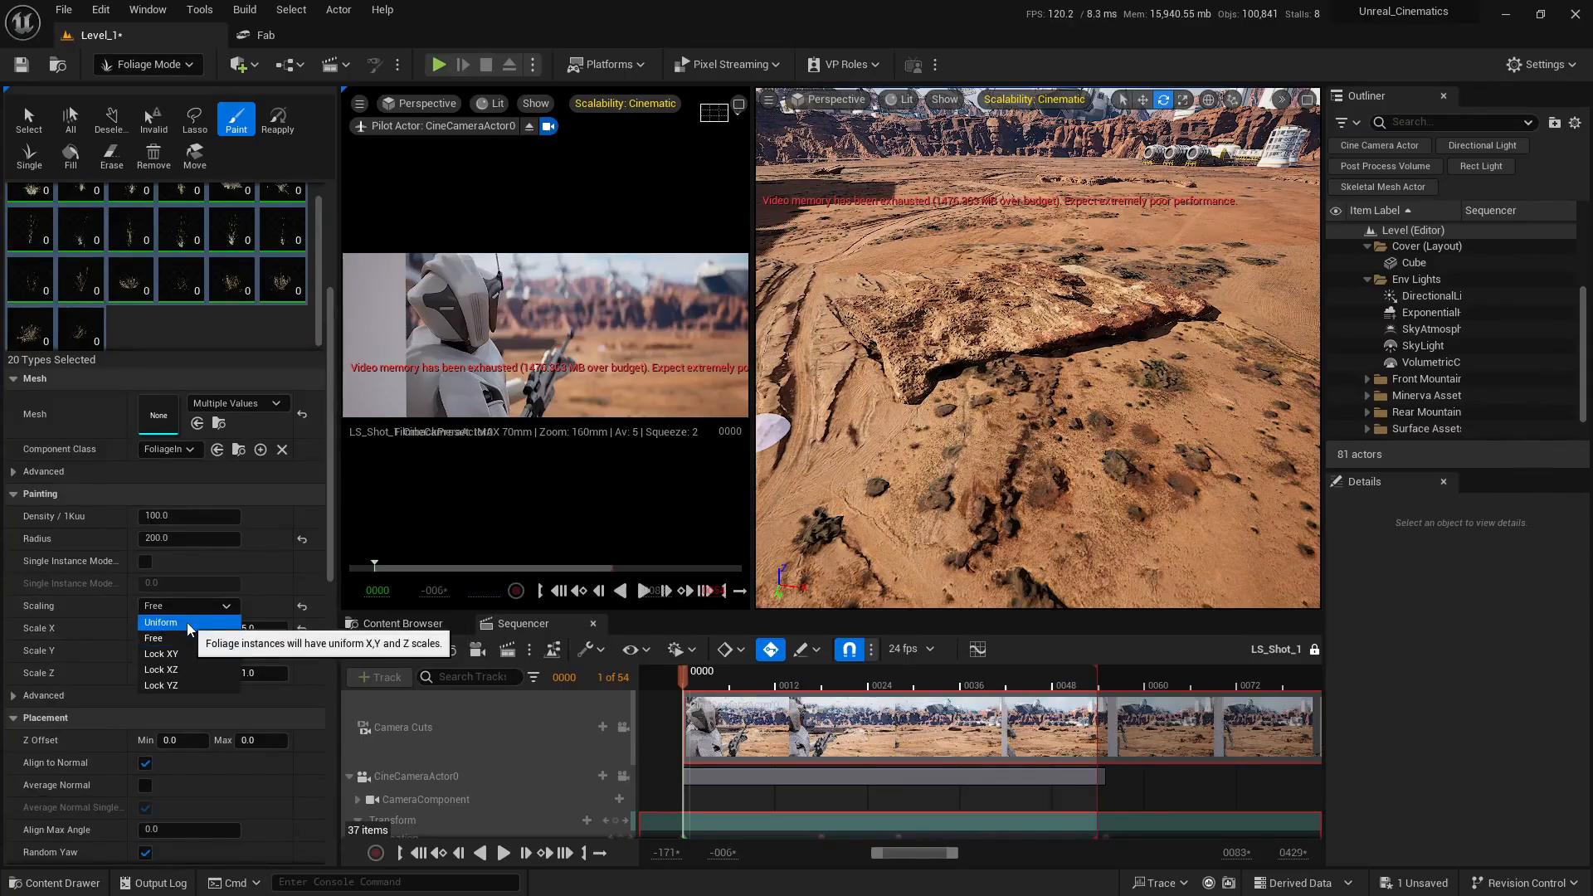
pyautogui.click(196, 617)
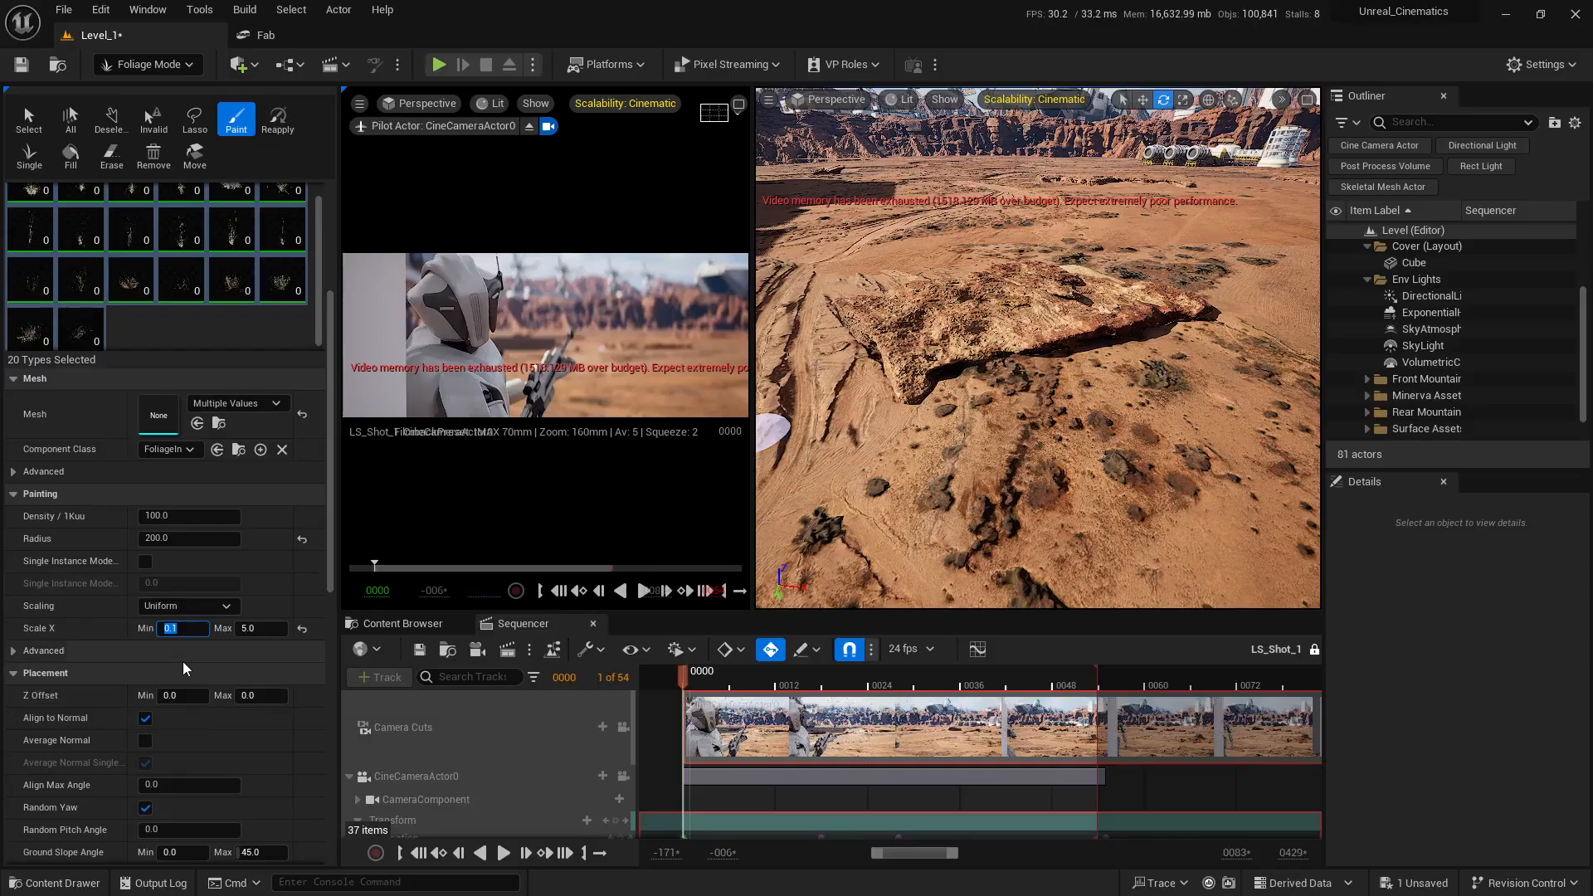
pyautogui.click(239, 642)
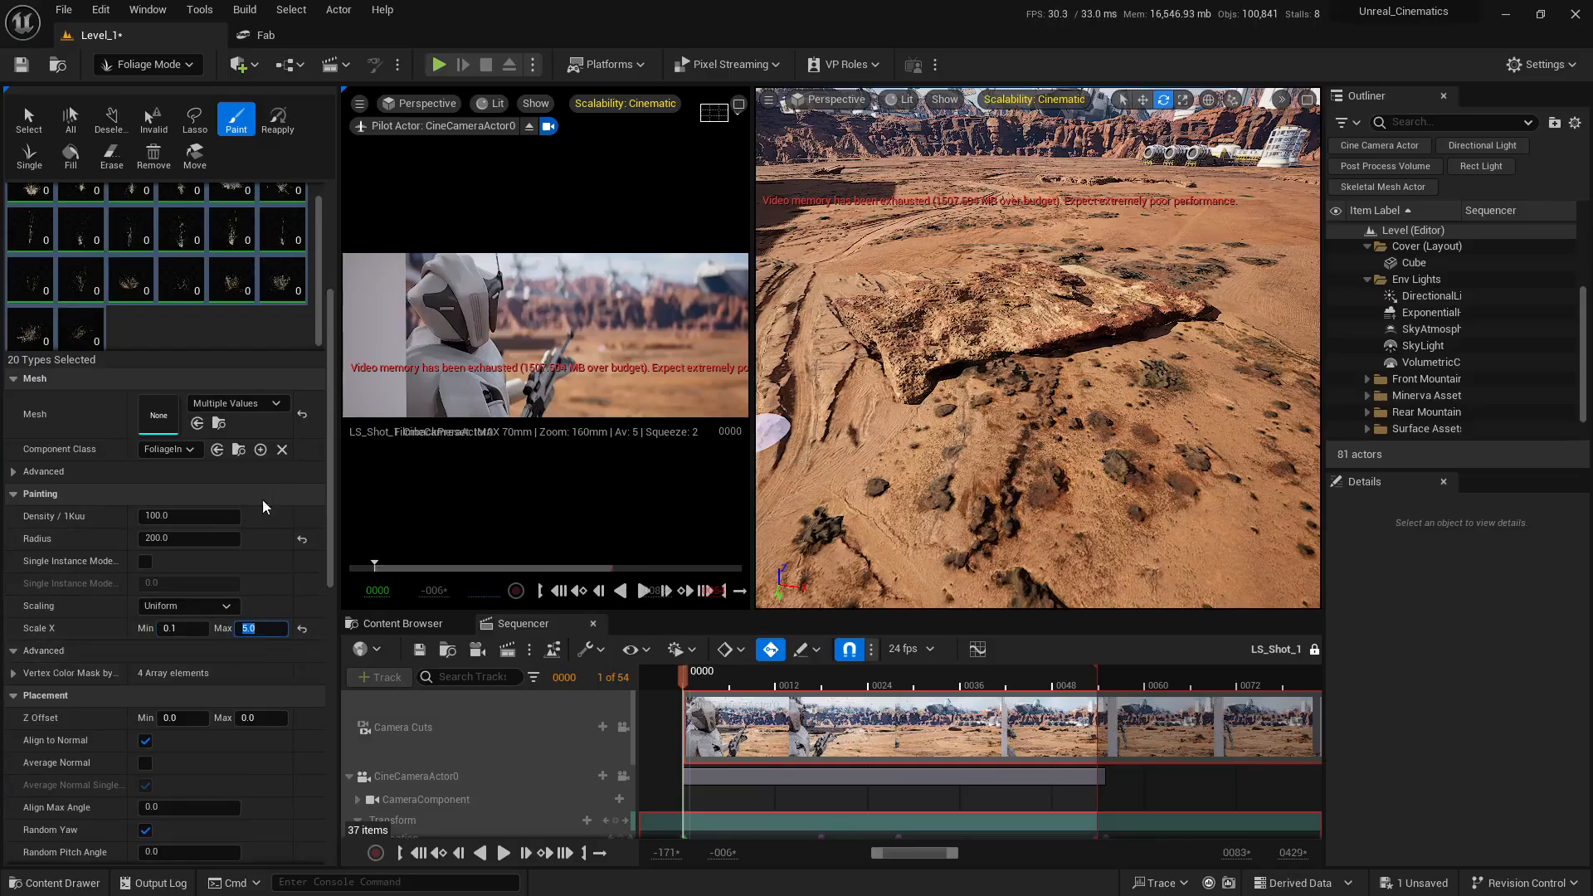
pyautogui.write('1')
pyautogui.press('Return')
pyautogui.scroll(2, 48, 677)
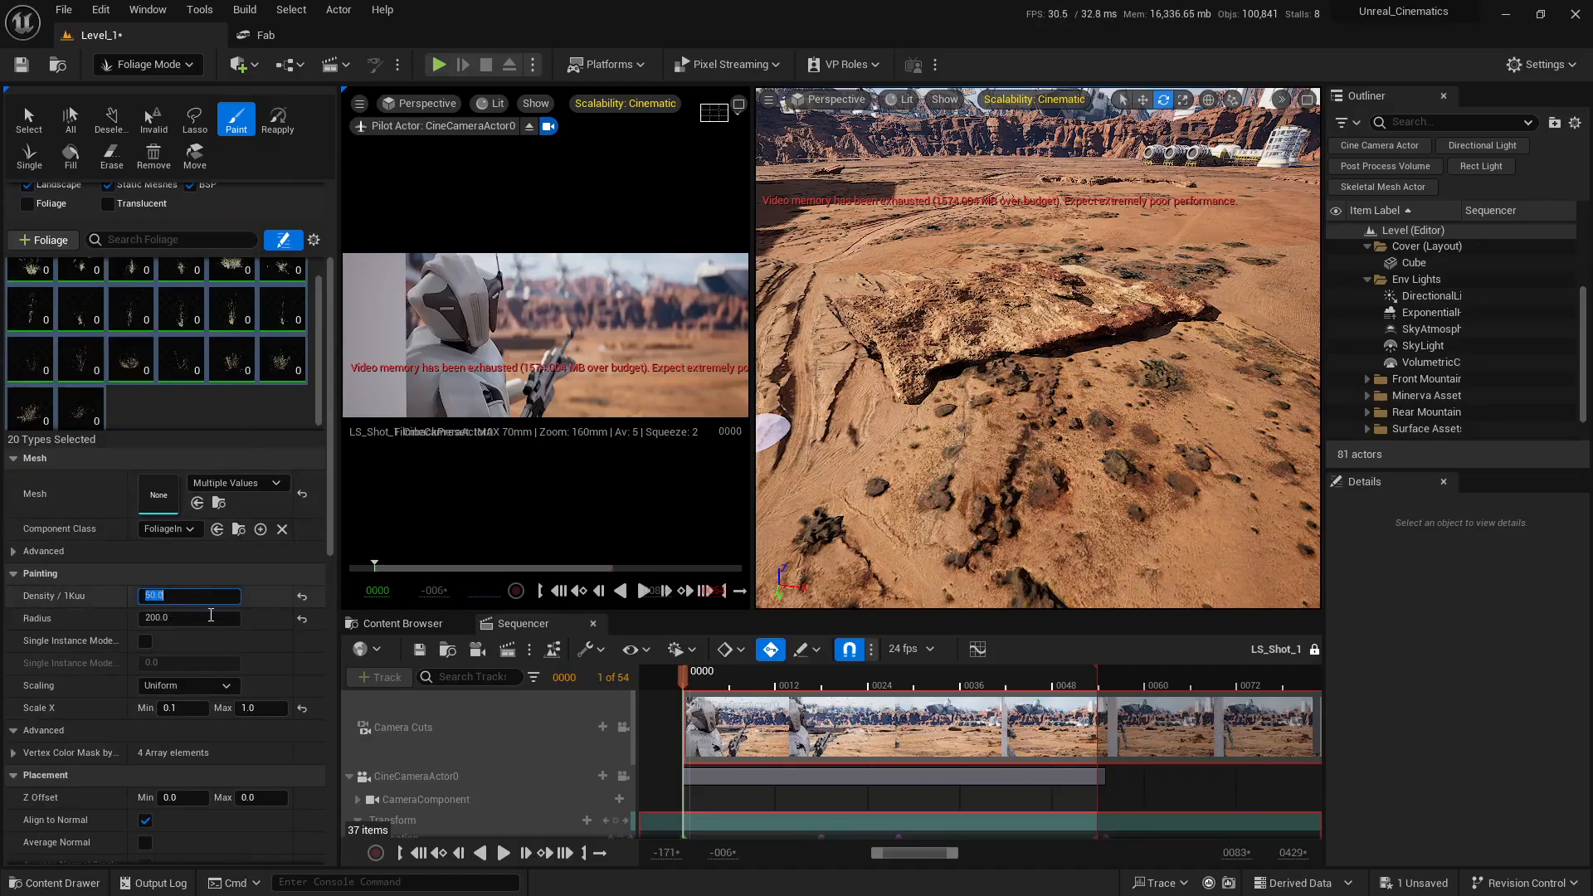
pyautogui.click(302, 619)
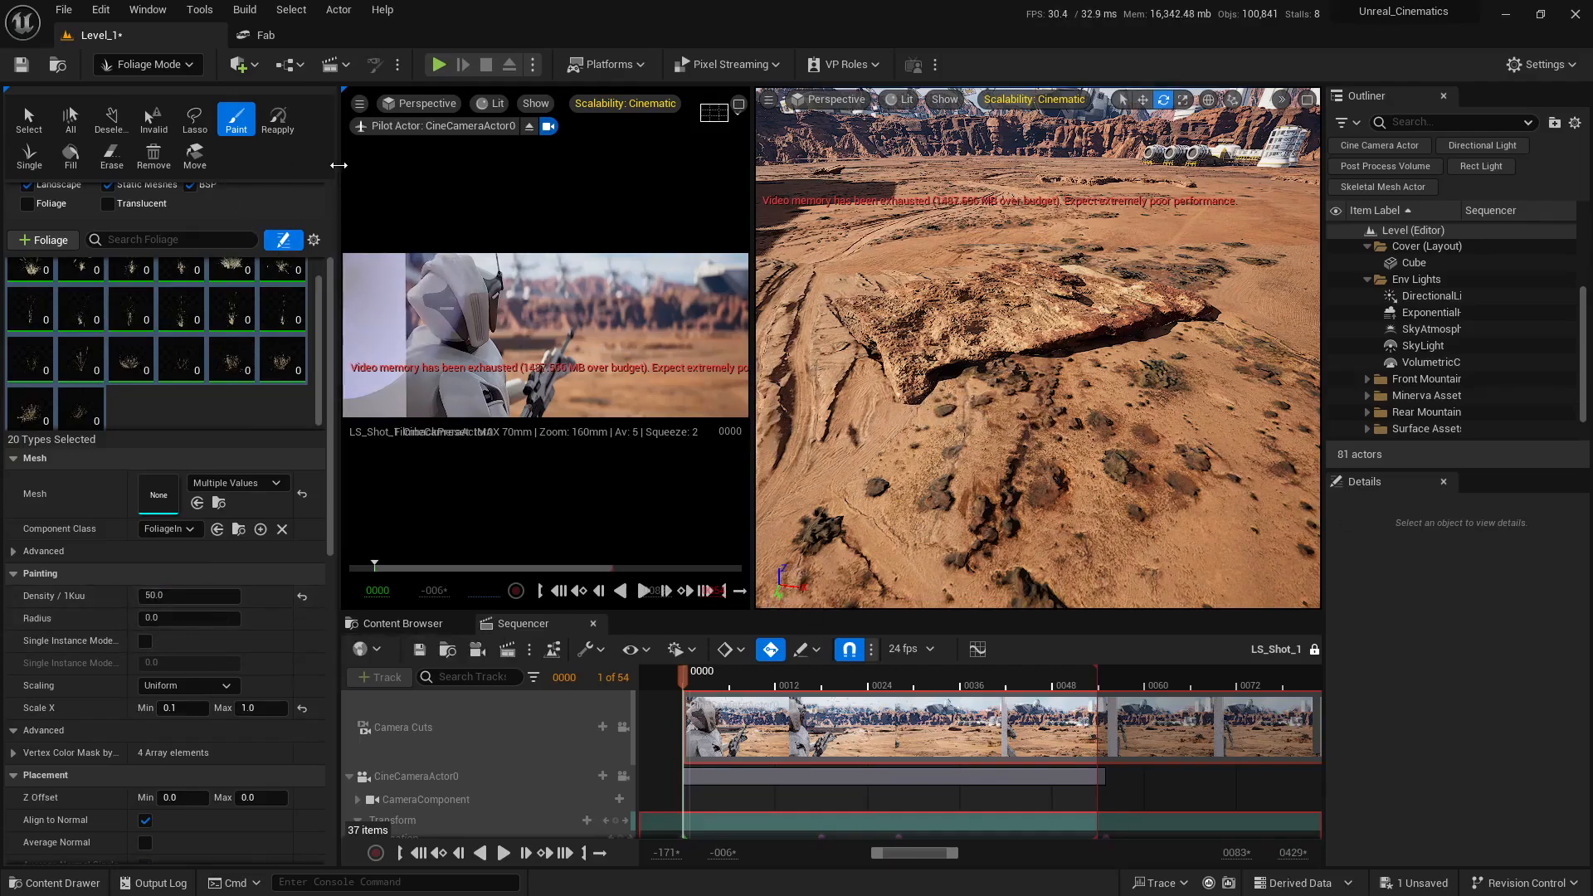
# Collapse the foliage settings and paint dry grass and shrubs along the long front edge of the flat rock
pyautogui.moveTo(339, 165); pyautogui.dragTo(20, 165)
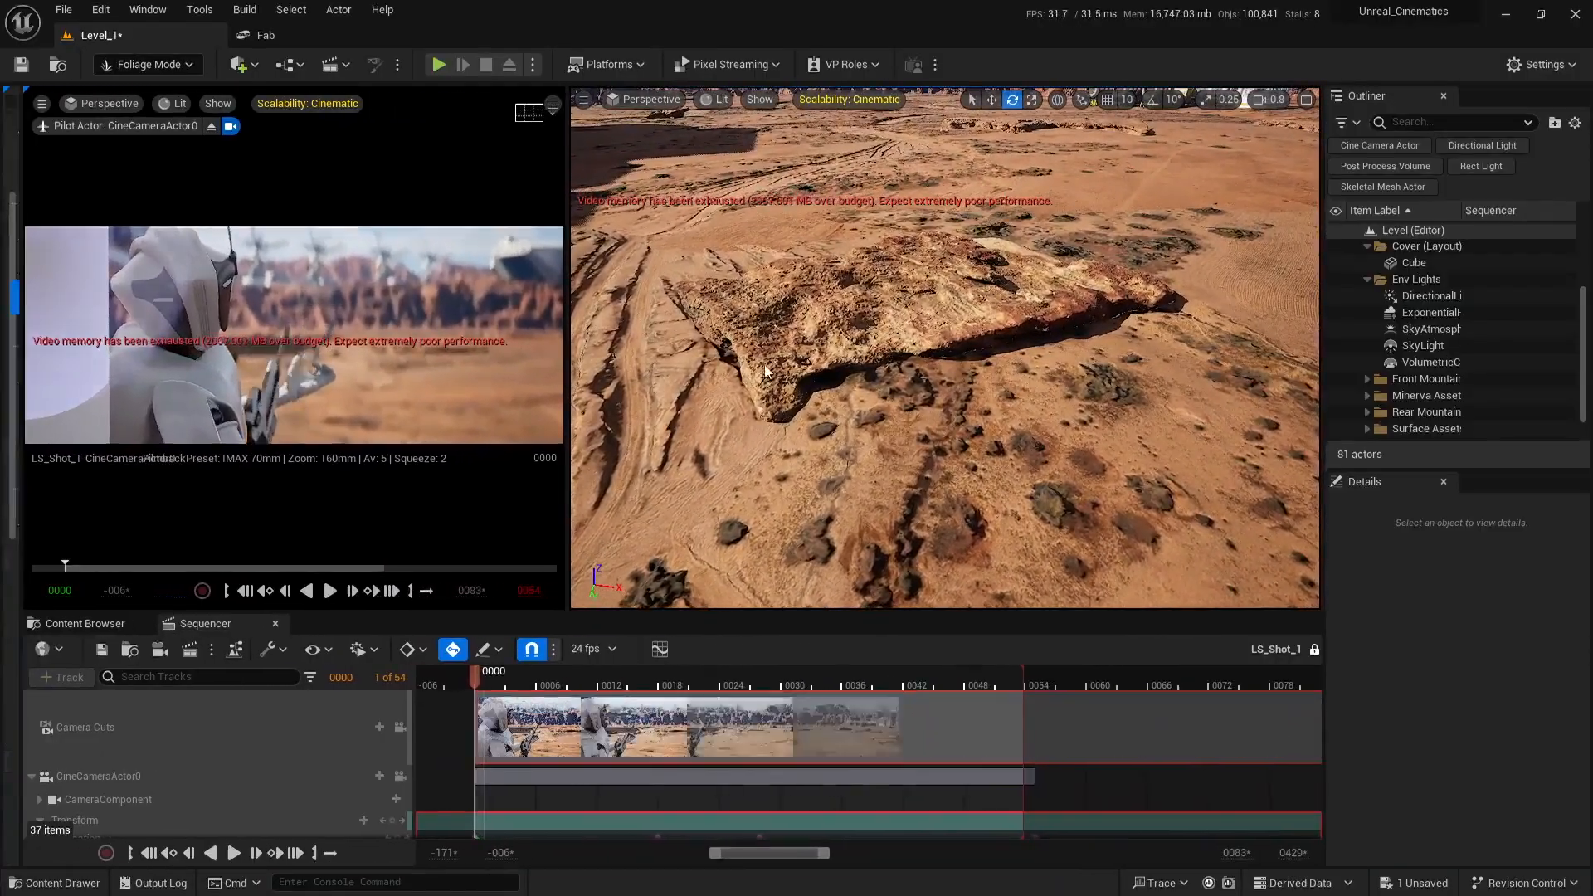
pyautogui.moveTo(903, 381); pyautogui.dragTo(902, 349, button='right')
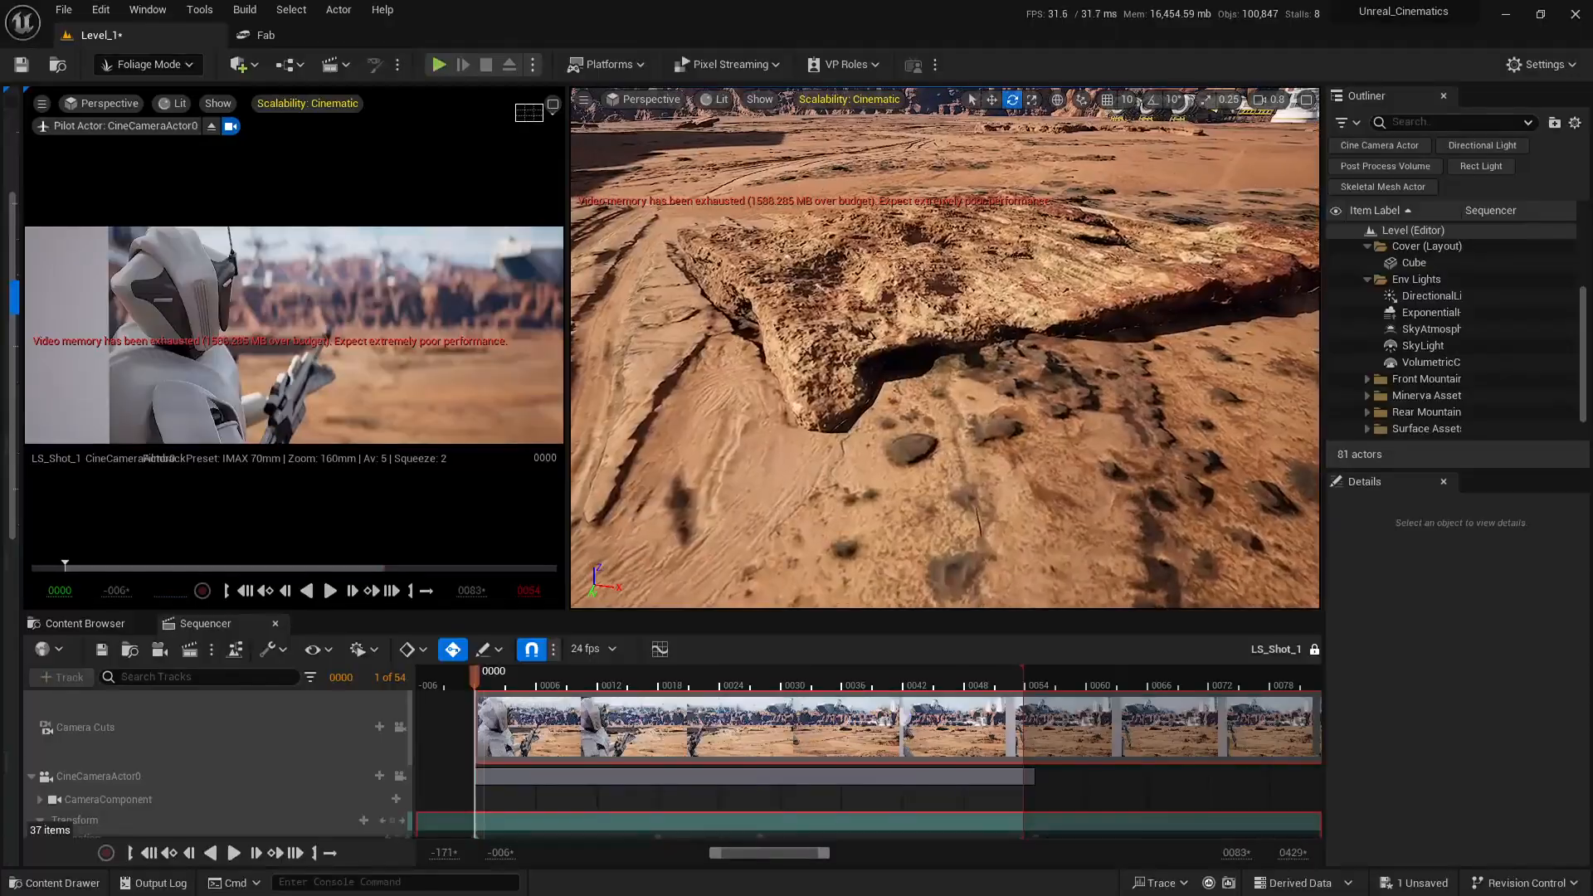
pyautogui.moveTo(908, 385); pyautogui.dragTo(1000, 355)
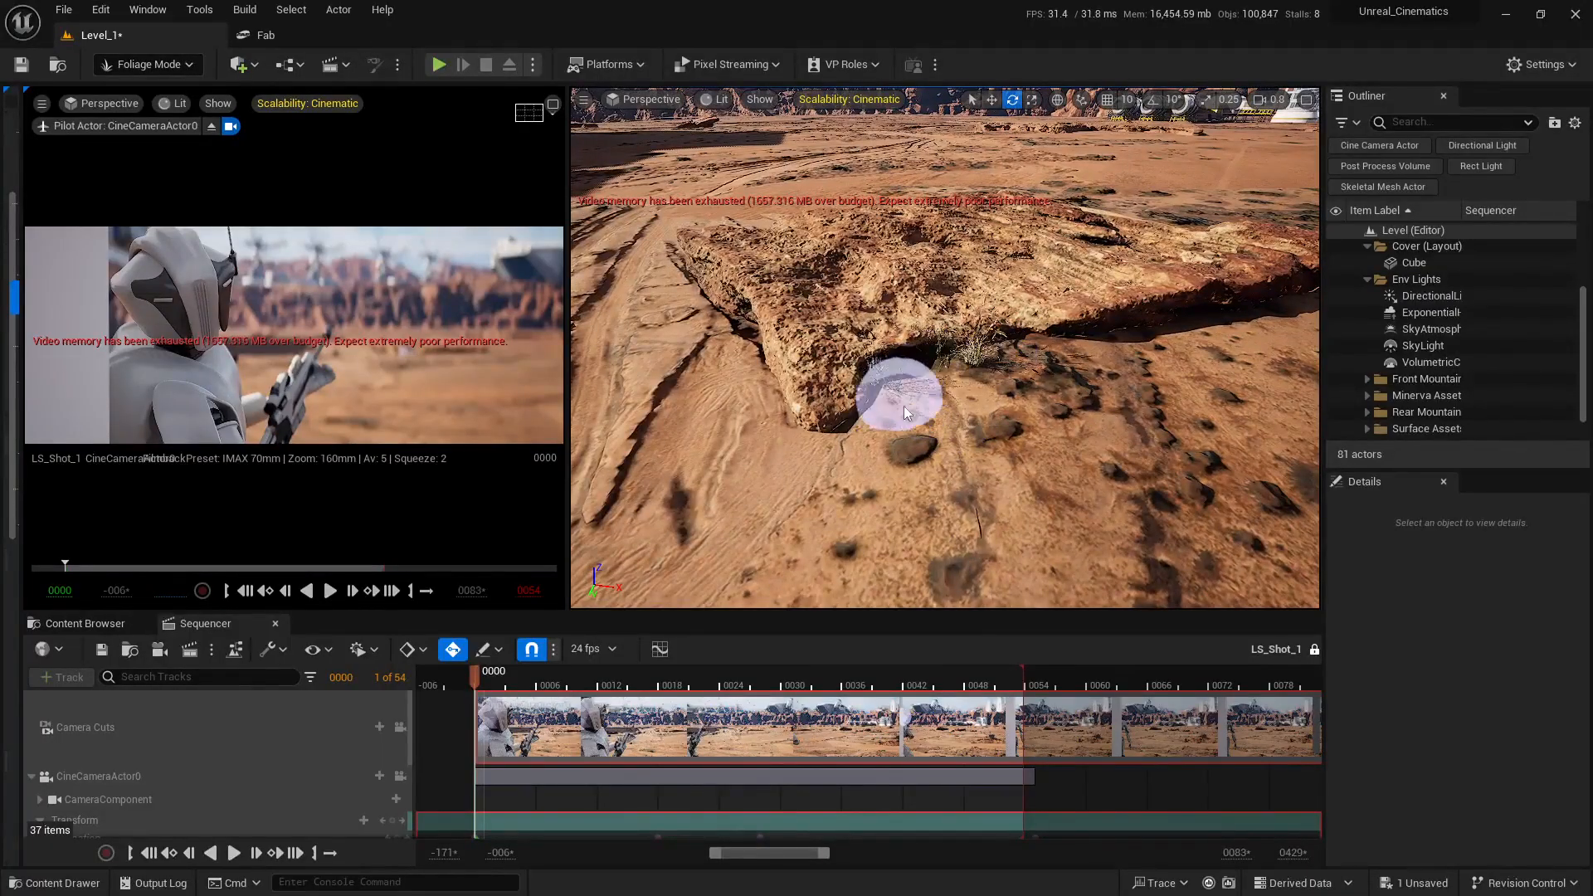
pyautogui.moveTo(846, 423)
pyautogui.mouseDown(button='right')
pyautogui.moveTo(930, 391)
pyautogui.moveTo(995, 393)
pyautogui.mouseUp(button='right')
pyautogui.moveTo(899, 377); pyautogui.dragTo(1109, 352)
pyautogui.moveTo(1212, 335); pyautogui.dragTo(1072, 336, button='right')
pyautogui.moveTo(989, 381)
pyautogui.mouseDown()
pyautogui.moveTo(797, 391)
pyautogui.moveTo(711, 426)
pyautogui.moveTo(693, 407)
pyautogui.mouseUp()
pyautogui.moveTo(693, 406); pyautogui.dragTo(655, 349, button='right')
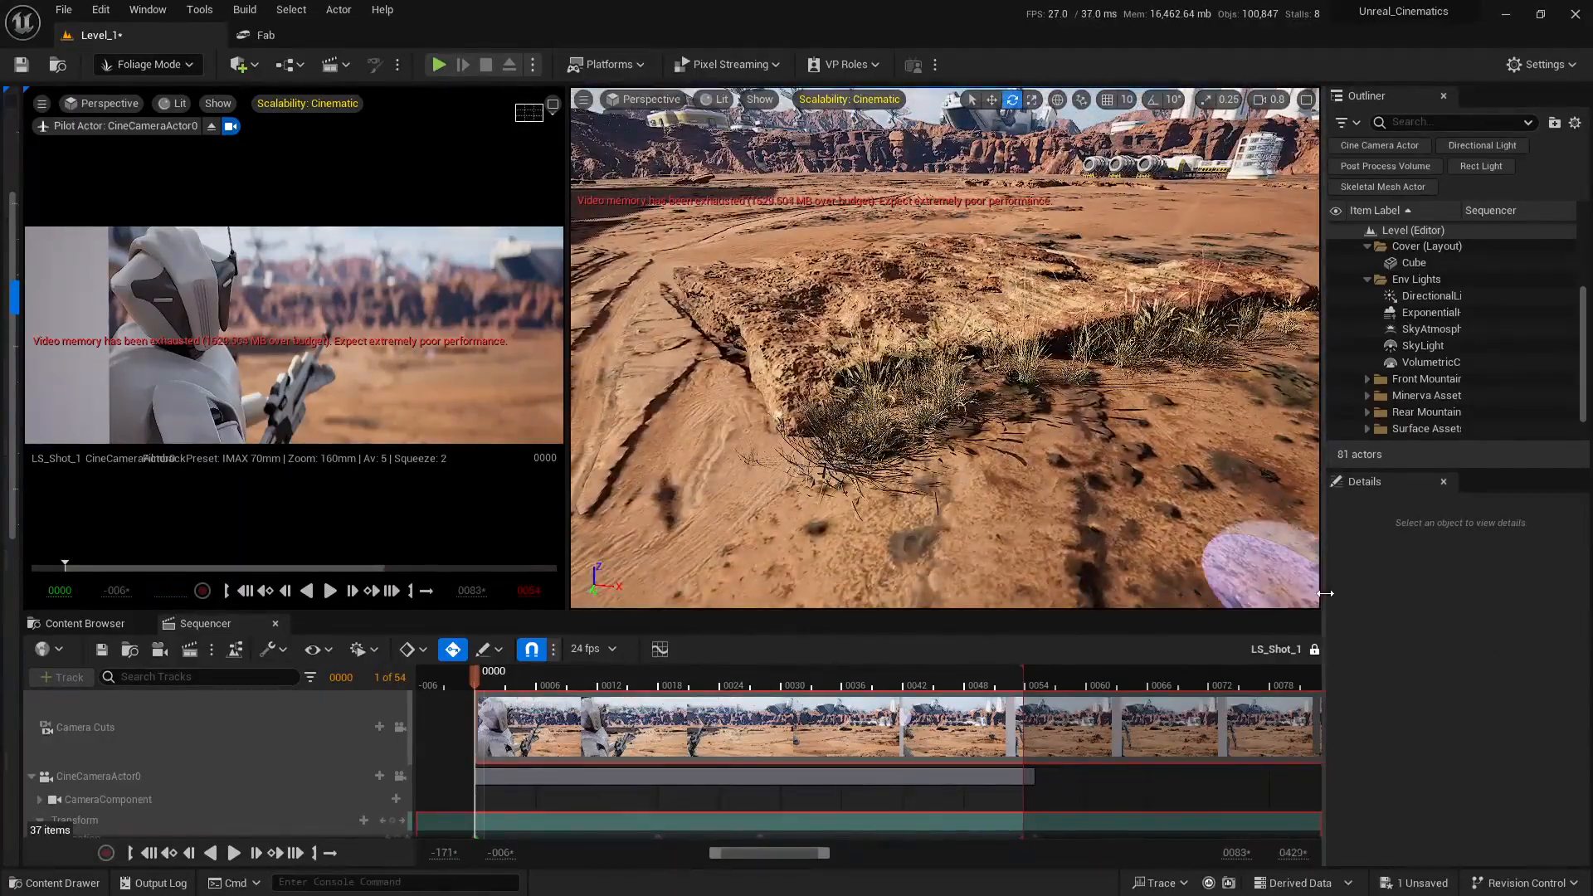
# Collapse the scene actor list and paint foliage around the end of the flat rock beside the wheel tracks
pyautogui.moveTo(1324, 593); pyautogui.dragTo(1588, 593)
pyautogui.moveTo(676, 533); pyautogui.dragTo(737, 523)
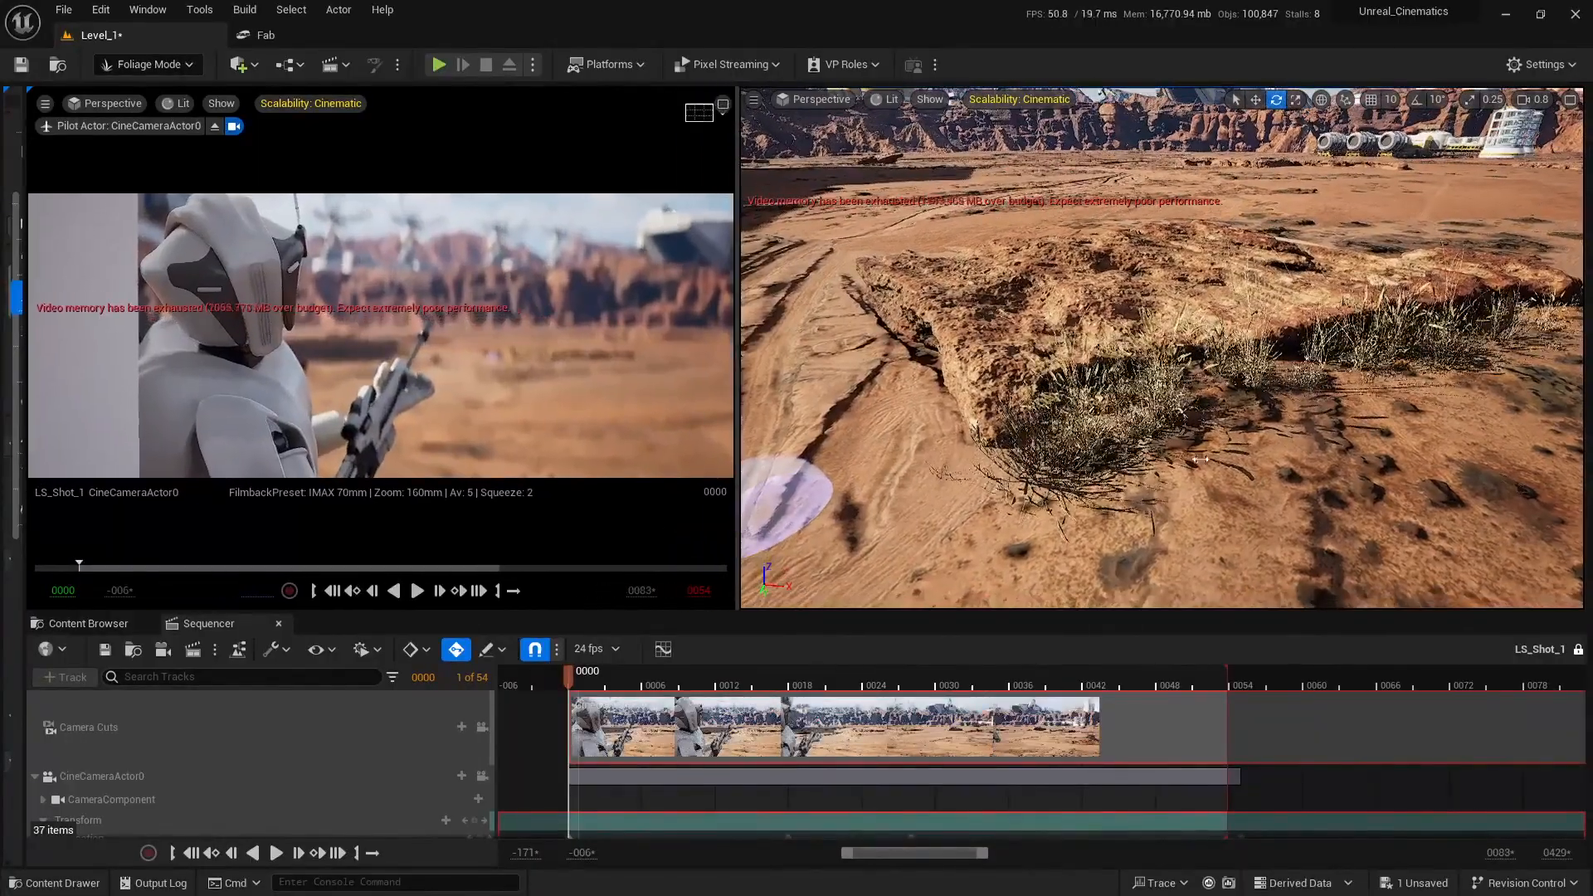
pyautogui.moveTo(1200, 459); pyautogui.dragTo(1031, 515, button='right')
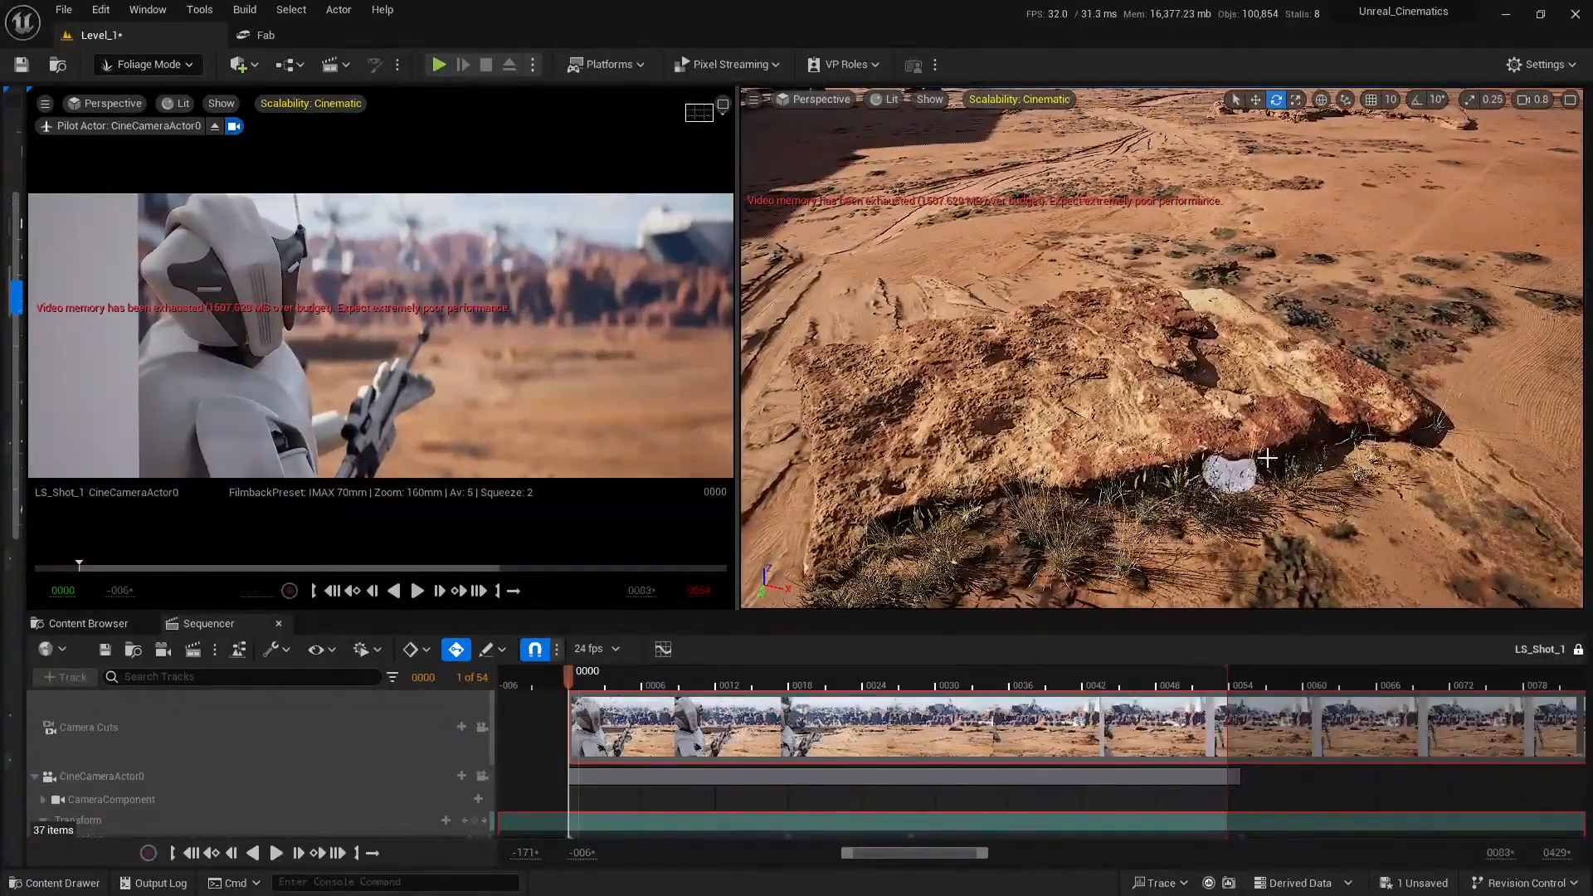
pyautogui.moveTo(1325, 468); pyautogui.dragTo(1244, 477, button='right')
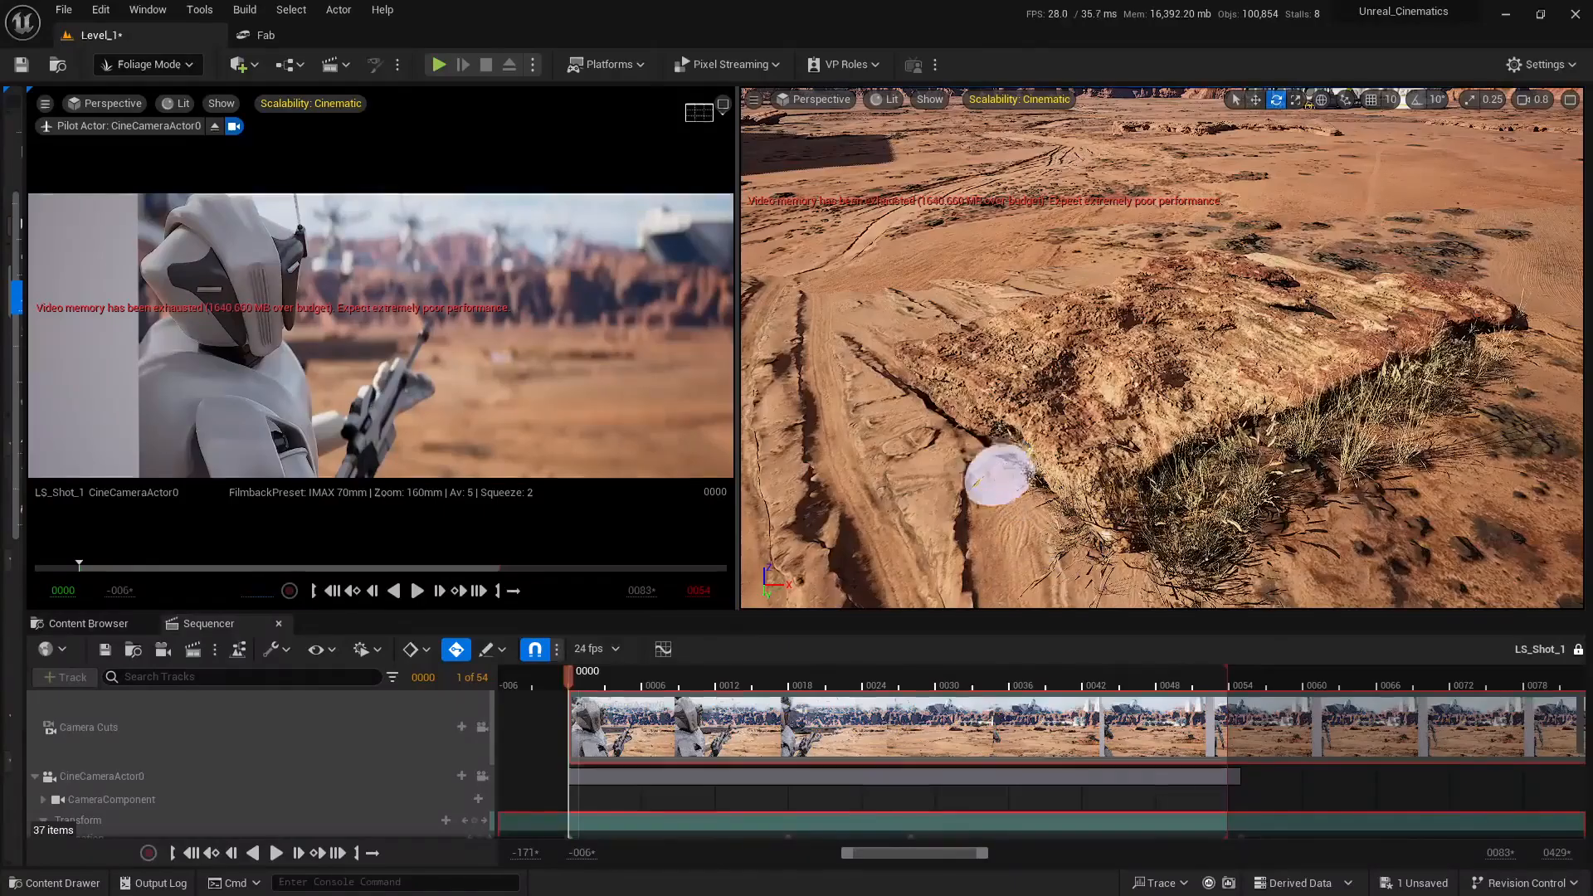
pyautogui.moveTo(935, 437); pyautogui.dragTo(913, 402, button='right')
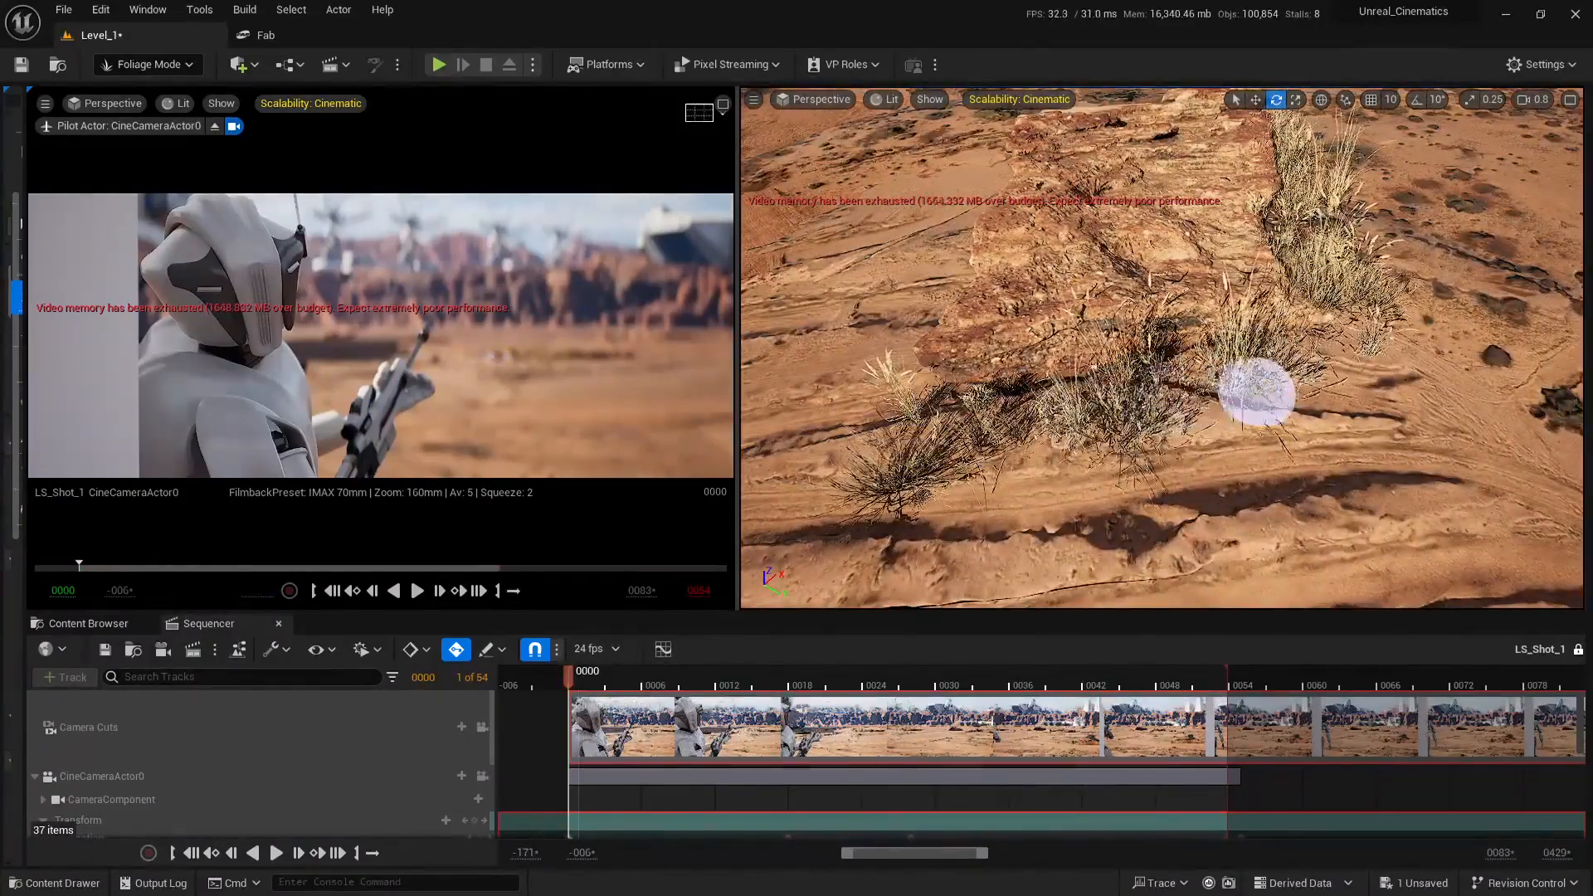
pyautogui.moveTo(896, 416)
pyautogui.mouseDown(button='right')
pyautogui.moveTo(890, 365)
pyautogui.moveTo(896, 415)
pyautogui.mouseUp(button='right')
pyautogui.press('w')
pyautogui.moveTo(1079, 315)
pyautogui.mouseDown(button='right')
pyautogui.moveTo(1093, 344)
pyautogui.moveTo(1067, 433)
pyautogui.mouseUp(button='right')
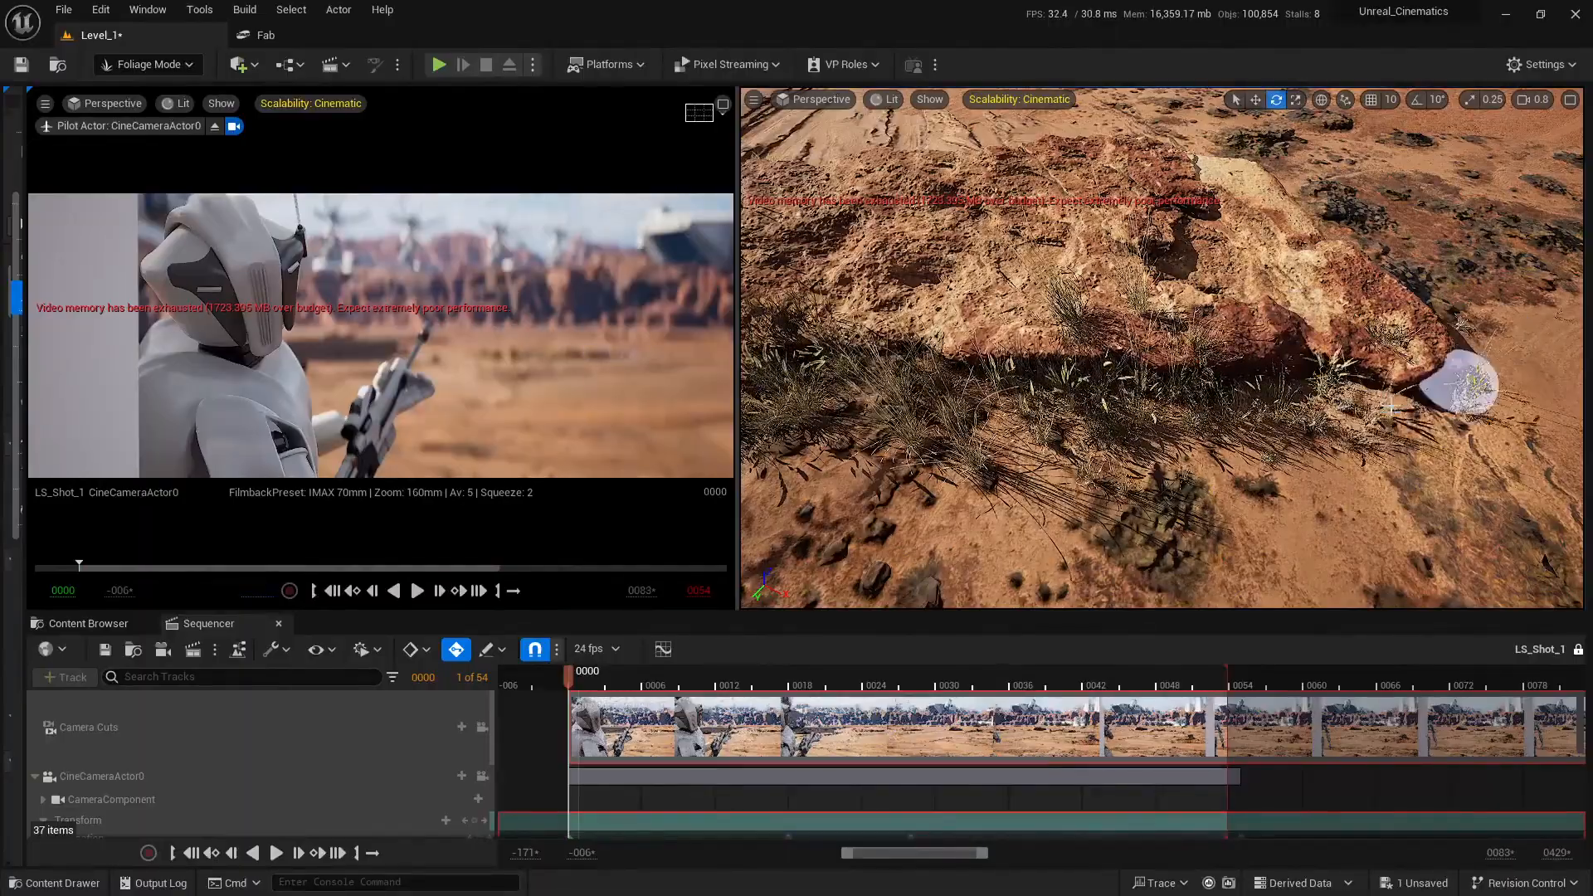
# Paint more foliage around the opposite end of the flat rock and along its far side
pyautogui.press('s')
pyautogui.moveTo(1391, 408); pyautogui.dragTo(1151, 475, button='right')
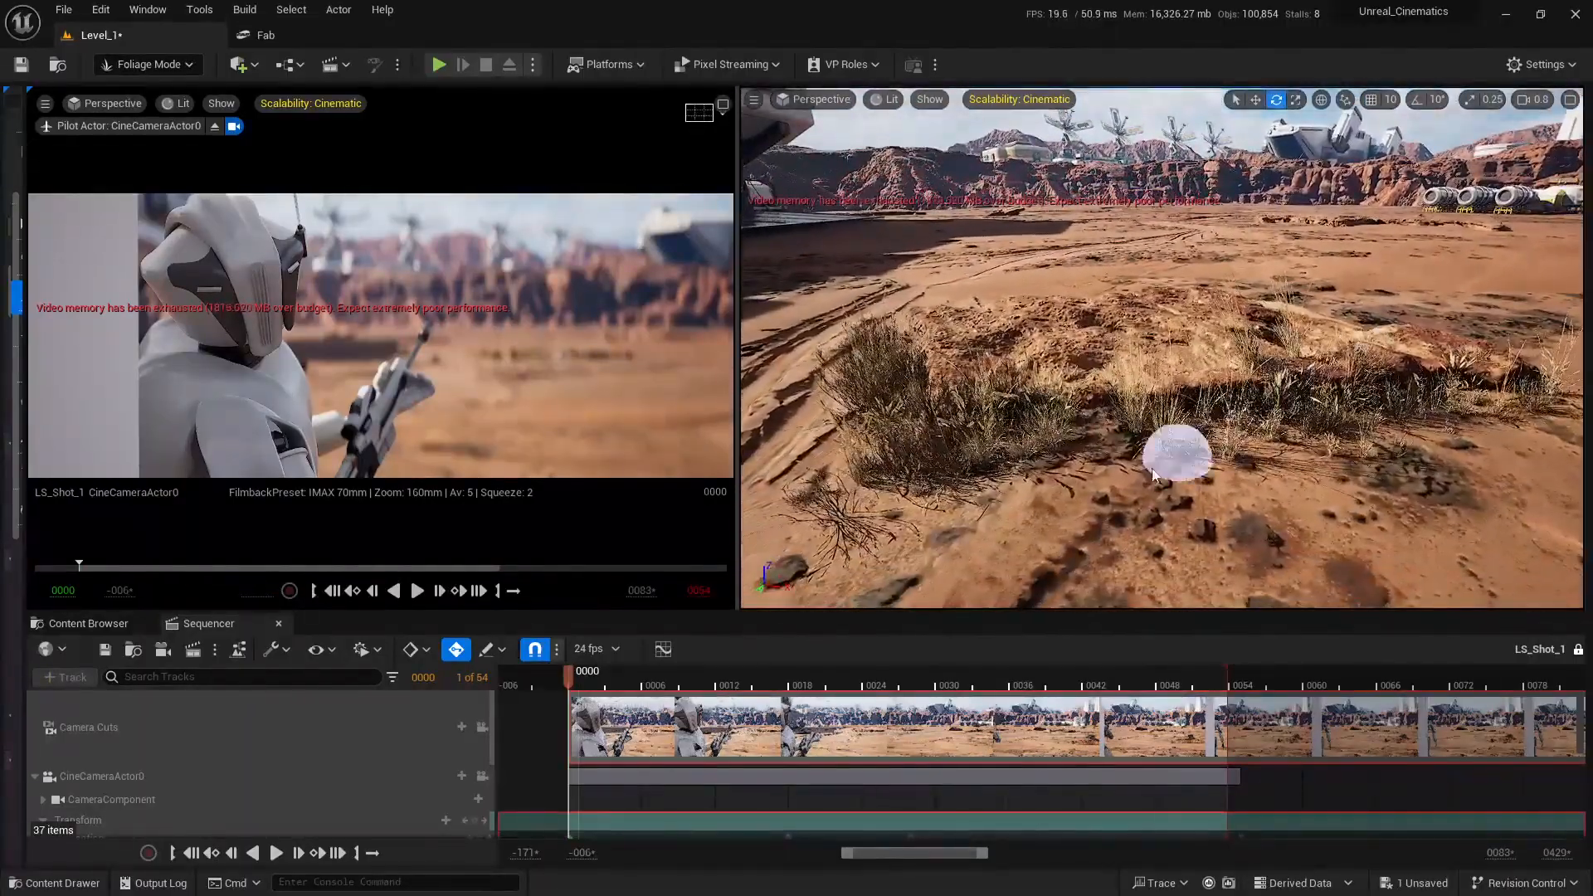
pyautogui.press('w')
pyautogui.moveTo(1388, 418); pyautogui.dragTo(1055, 446, button='right')
pyautogui.moveTo(1055, 446)
pyautogui.mouseDown()
pyautogui.moveTo(1173, 465)
pyautogui.moveTo(1200, 340)
pyautogui.mouseUp()
pyautogui.moveTo(1332, 272); pyautogui.dragTo(1193, 384, button='right')
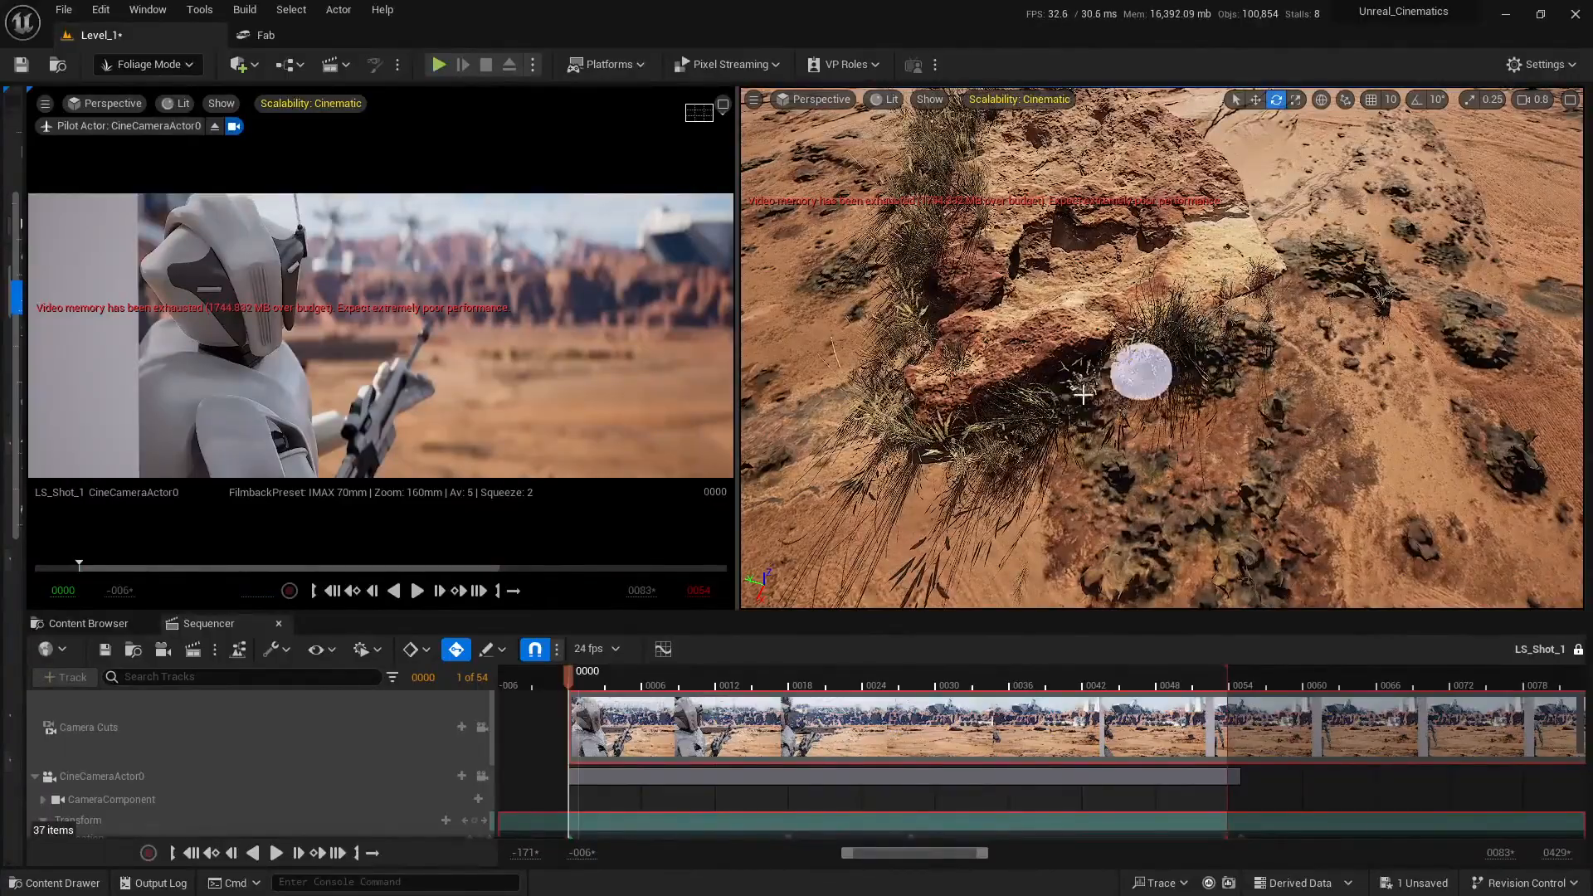
pyautogui.moveTo(1082, 396); pyautogui.dragTo(1207, 347, button='right')
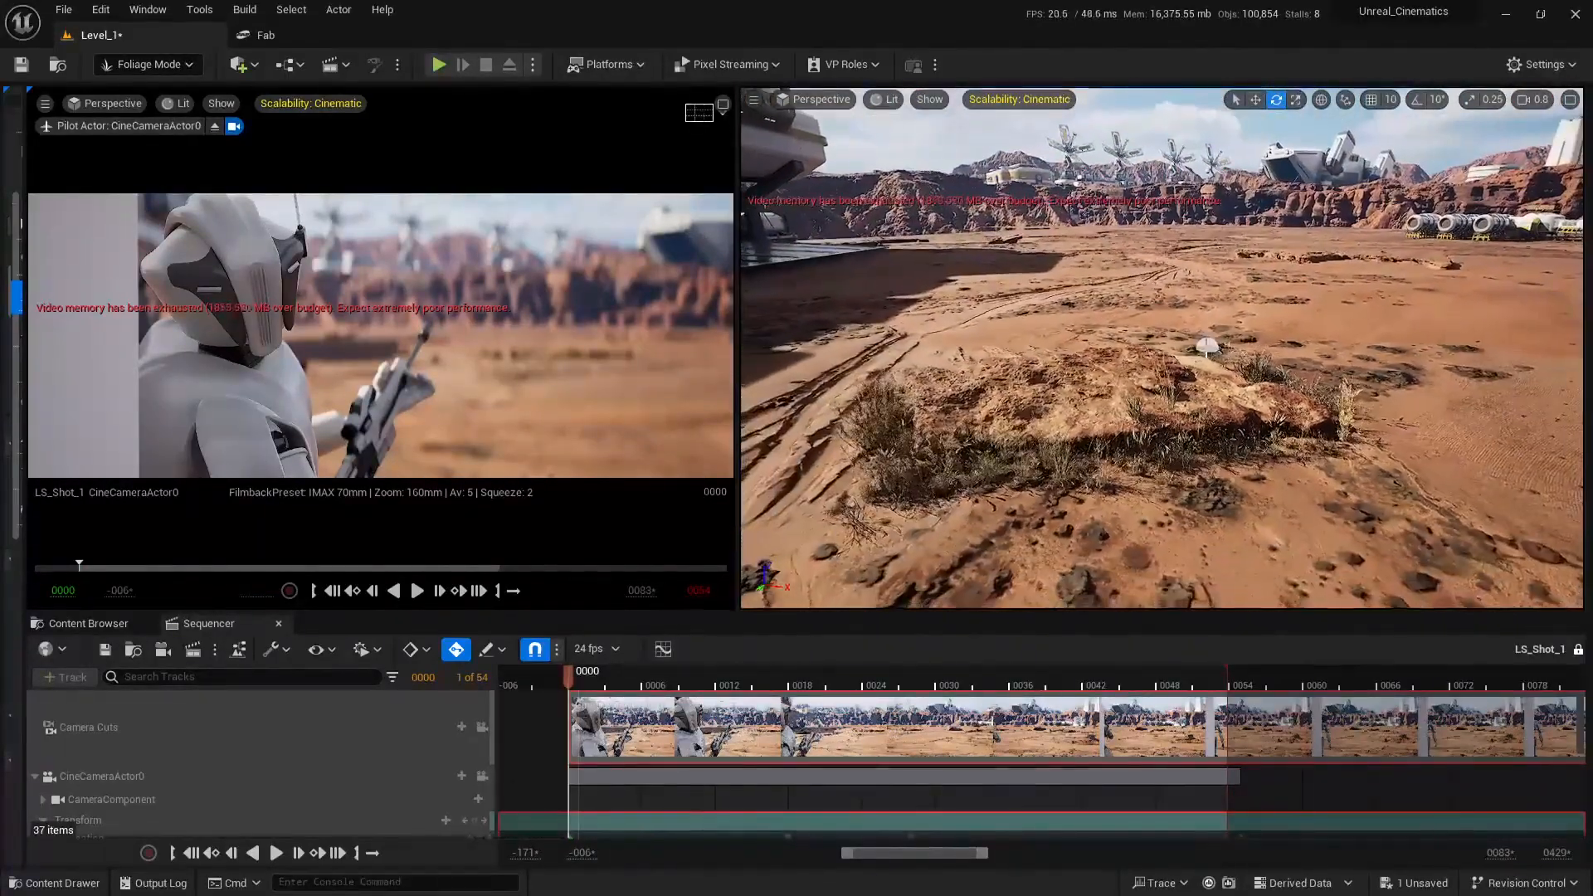
# Save all unsaved changes to the level
pyautogui.click(1415, 883)
pyautogui.click(929, 624)
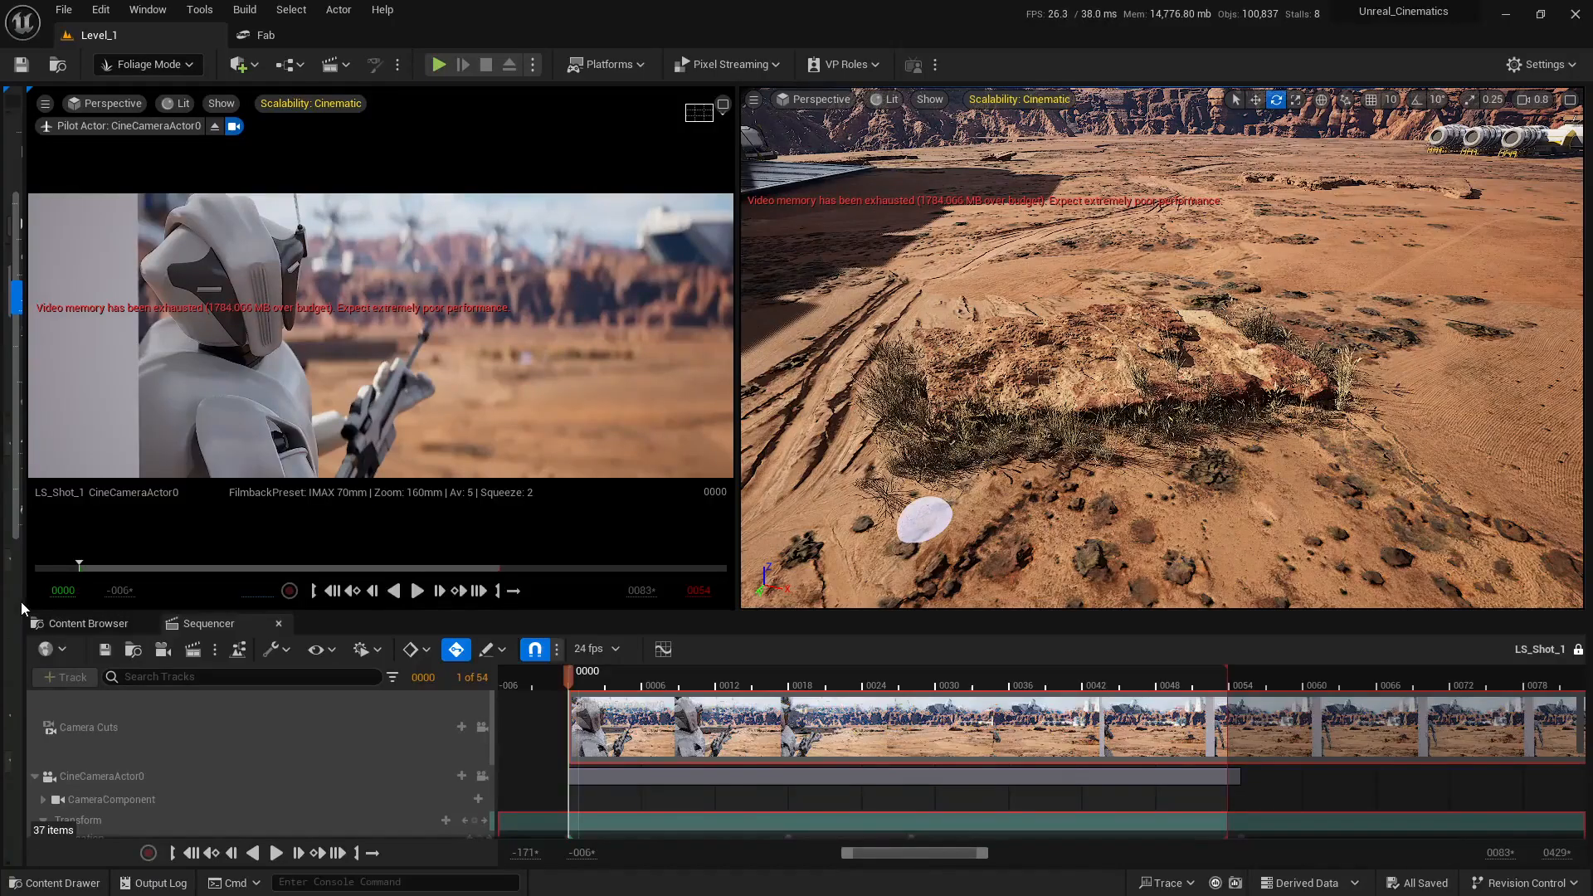
# Bring back the foliage settings and set Scale X to a minimum of 0.5 and maximum of 2, with a density of 25
pyautogui.moveTo(25, 600); pyautogui.dragTo(281, 600)
pyautogui.scroll(-2, 88, 731)
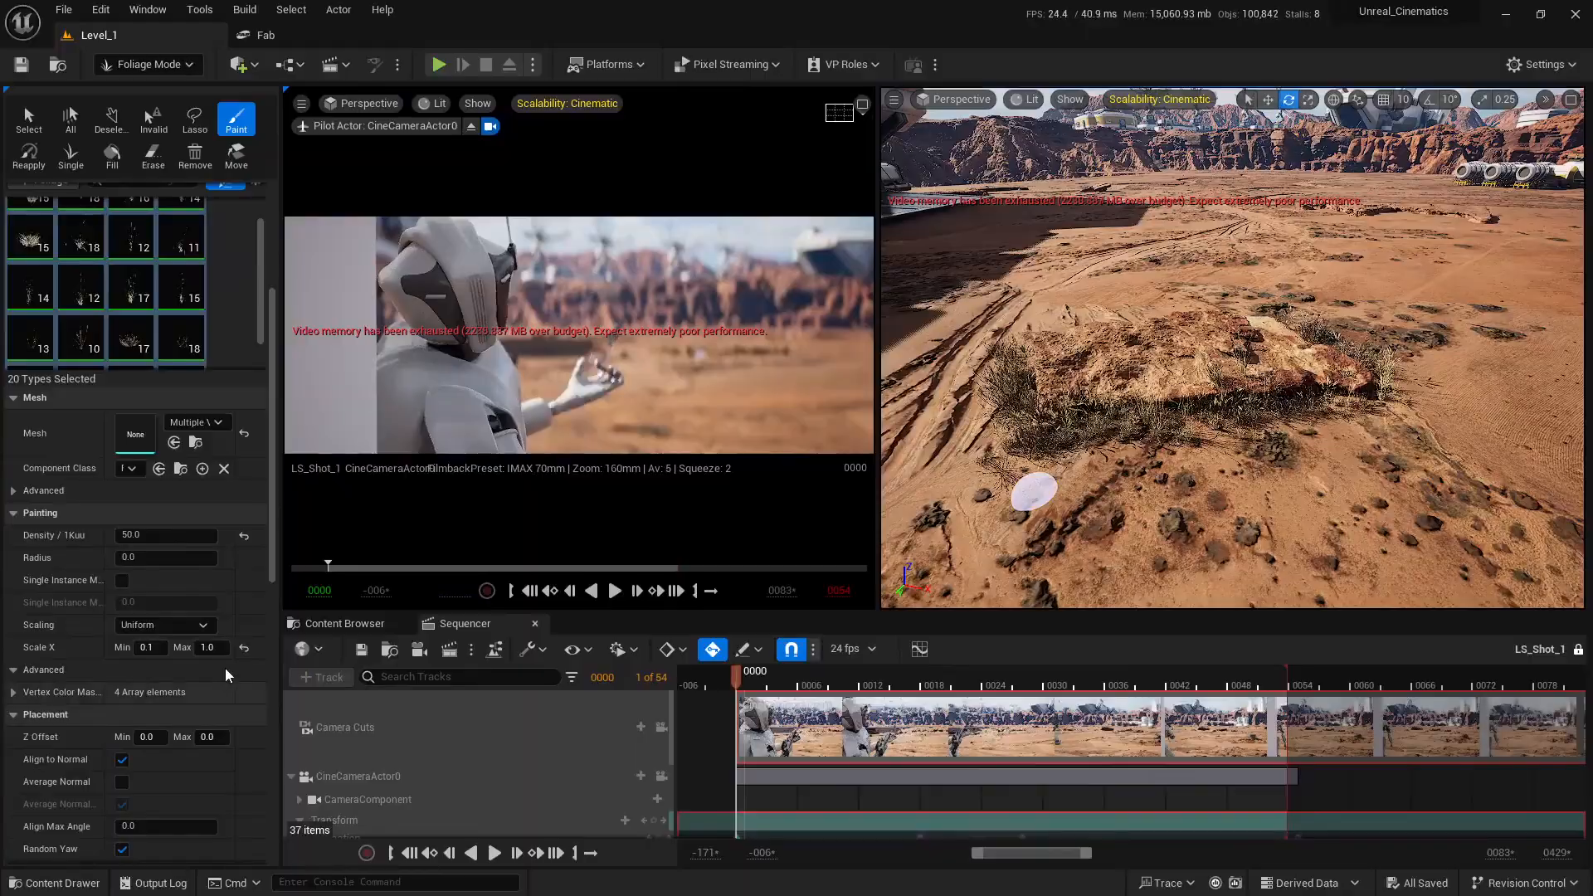
pyautogui.click(149, 647)
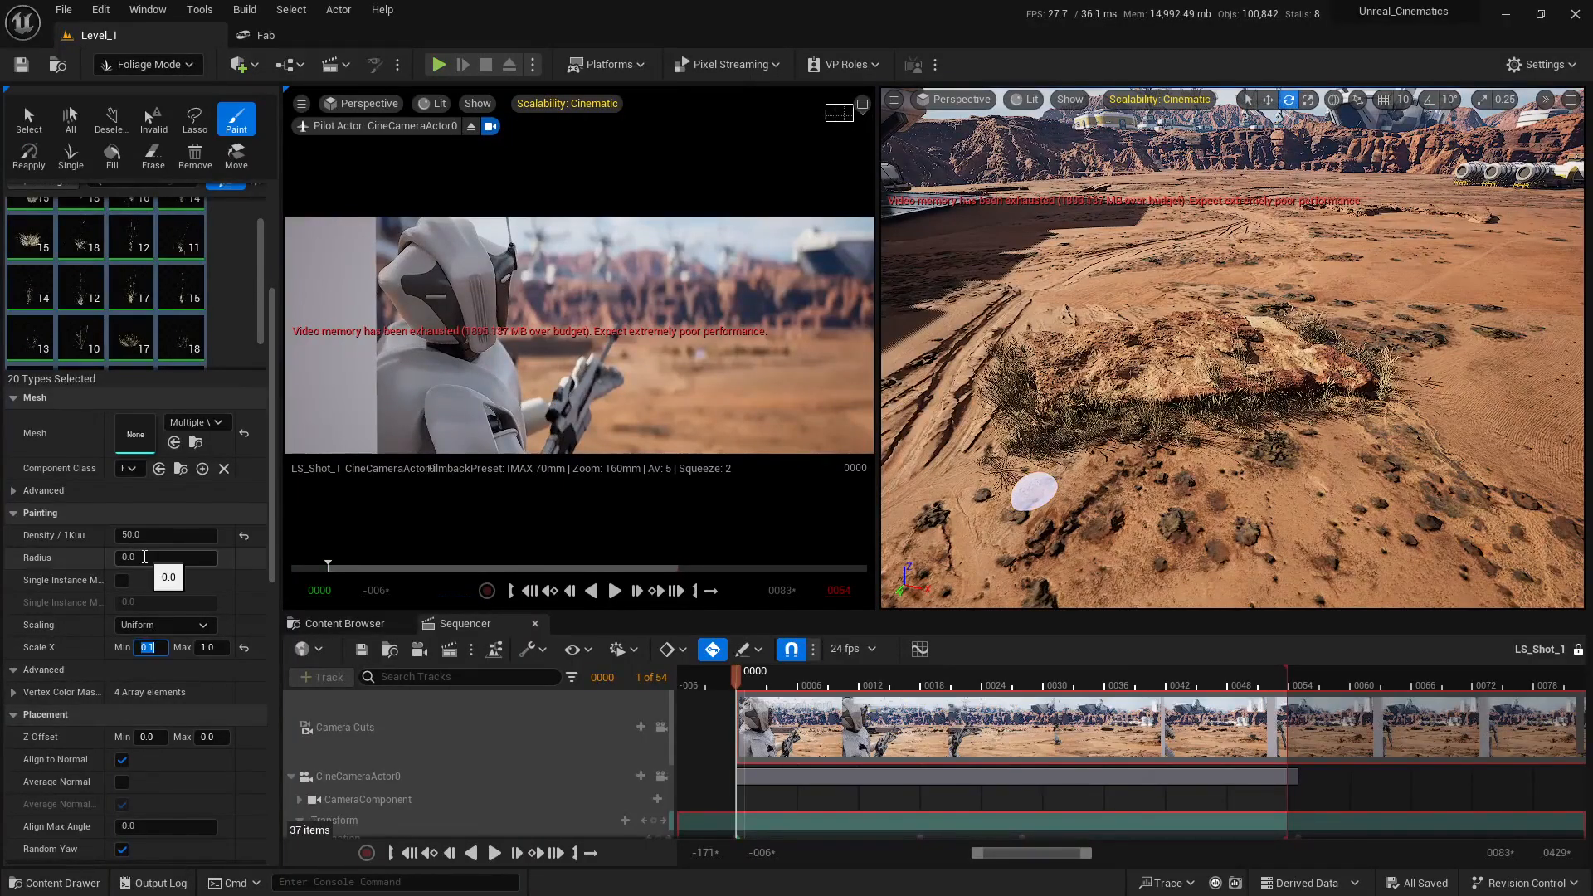
pyautogui.write('0.5')
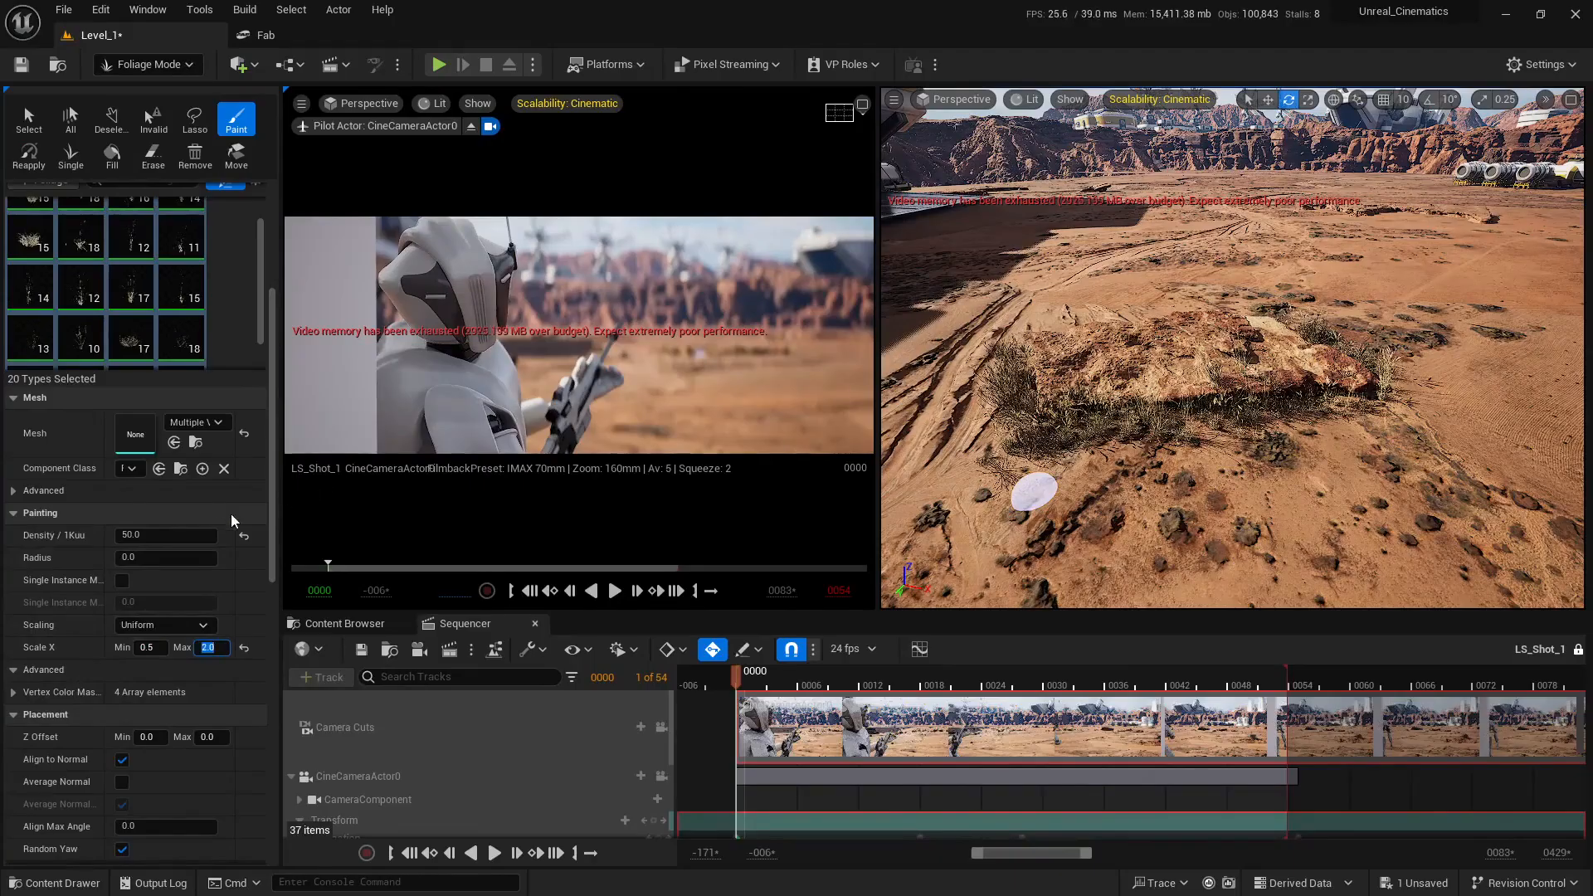
pyautogui.click(150, 535)
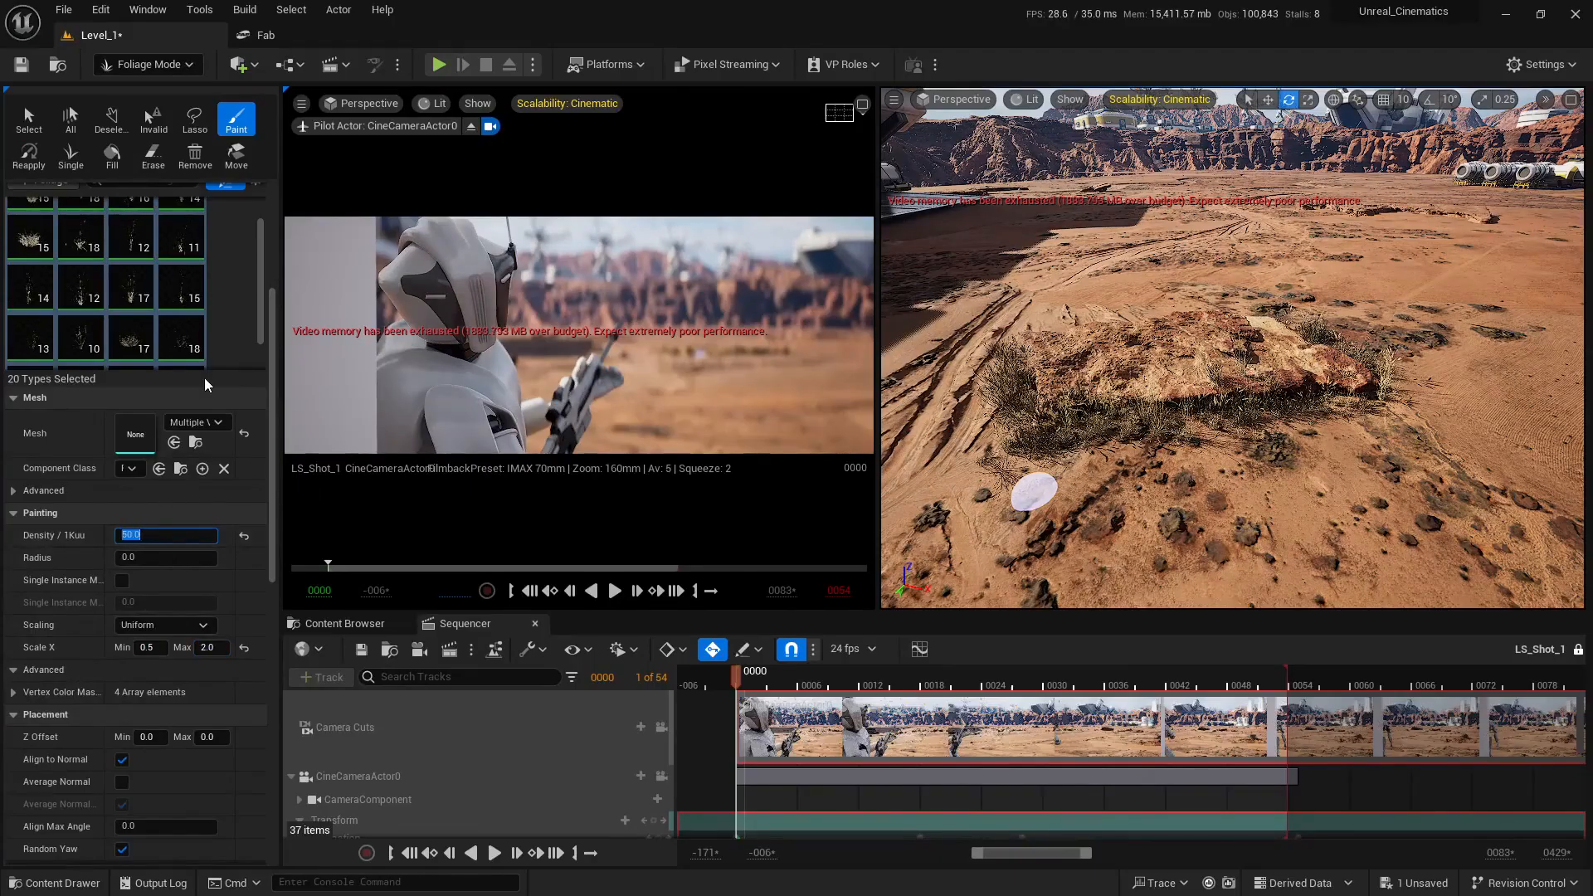
pyautogui.write('25')
pyautogui.press('Return')
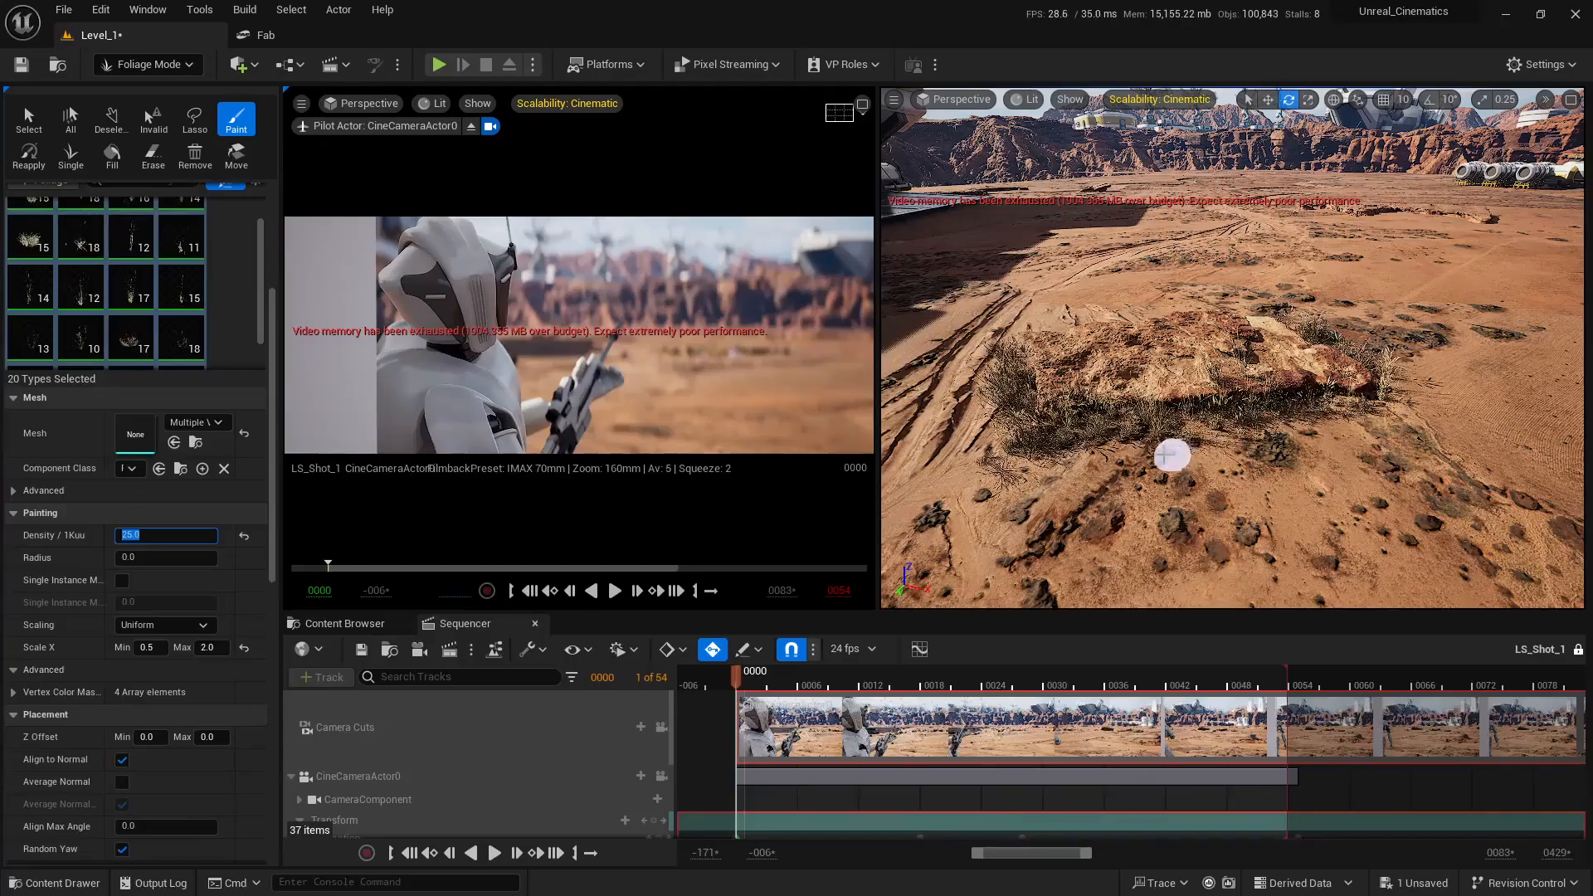
# Try painting larger foliage on the ground in front of the flat rock, then undo the last two strokes
pyautogui.moveTo(1164, 454)
pyautogui.mouseDown(button='right')
pyautogui.moveTo(1239, 454)
pyautogui.moveTo(1159, 454)
pyautogui.mouseUp(button='right')
pyautogui.moveTo(282, 501); pyautogui.dragTo(30, 500)
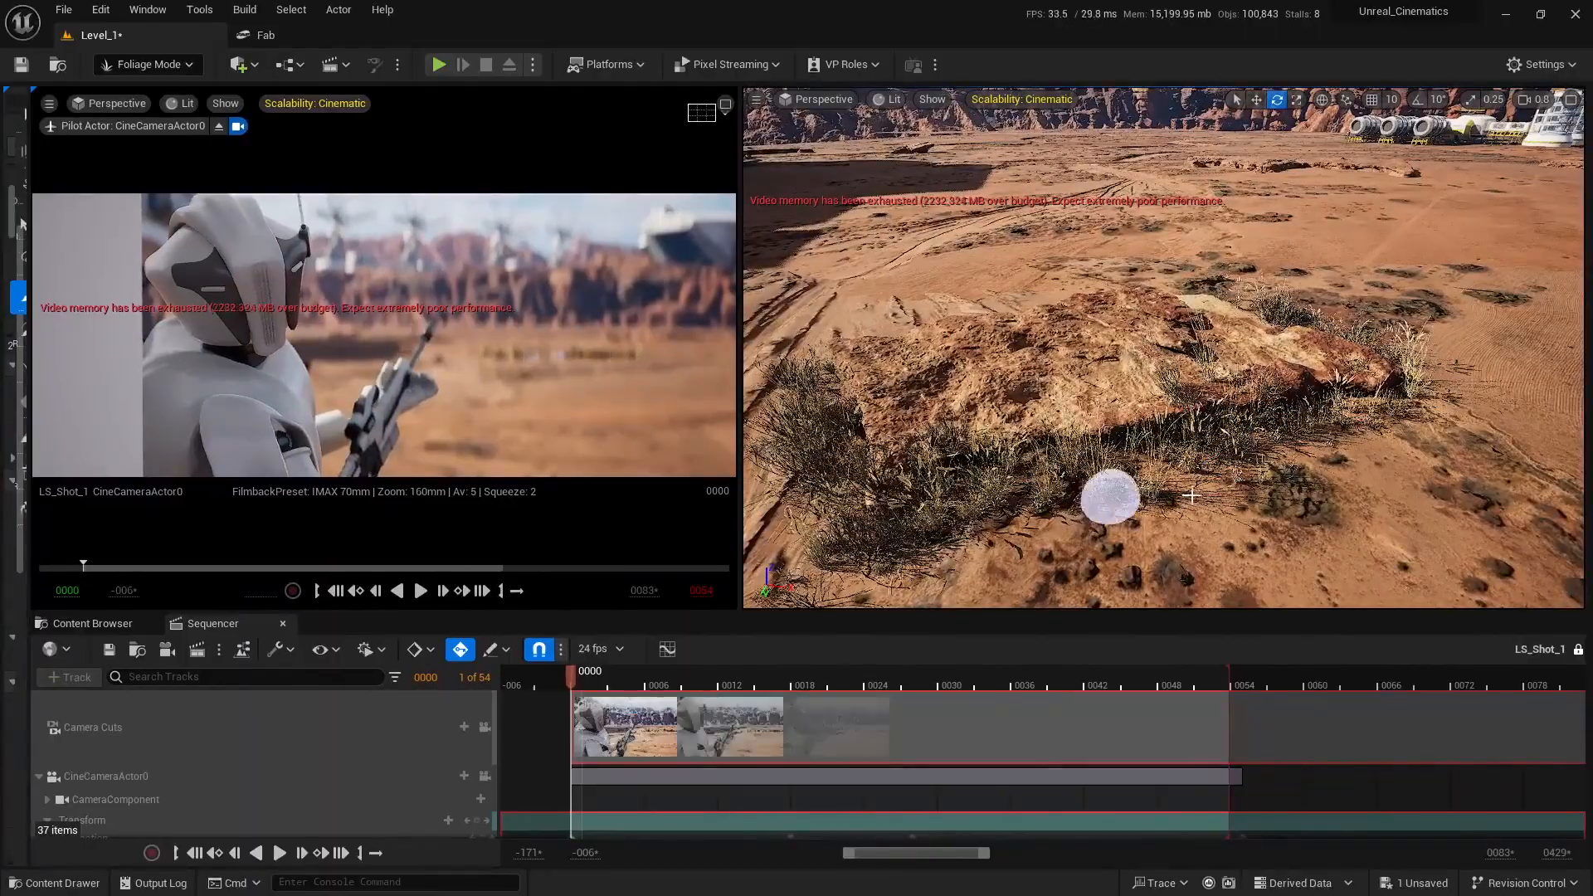
pyautogui.moveTo(1173, 480); pyautogui.dragTo(1198, 393, button='right')
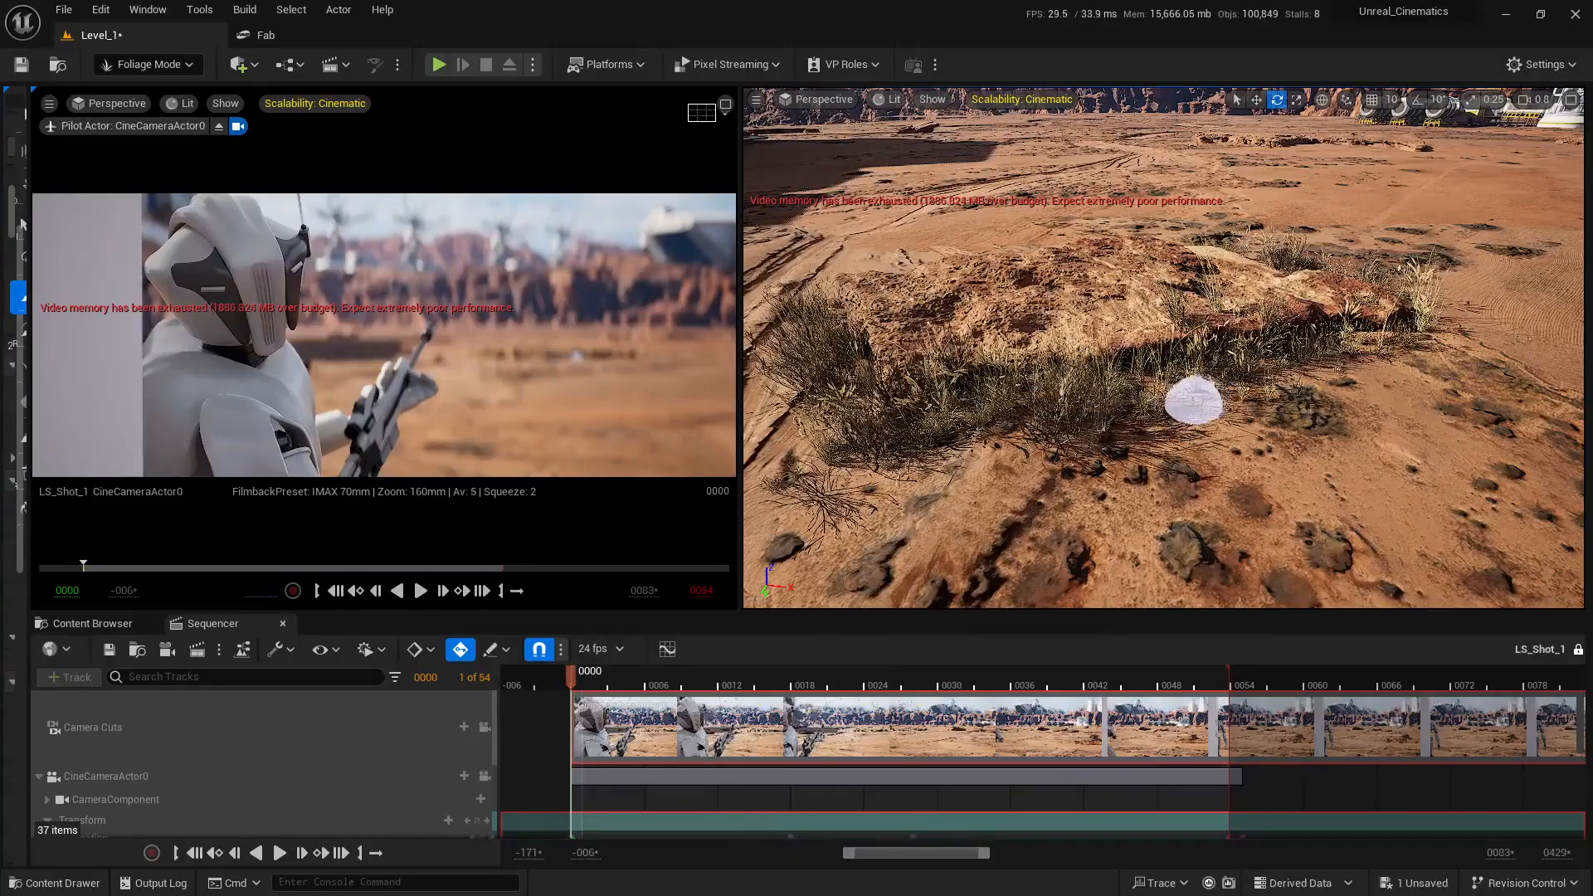
pyautogui.moveTo(1192, 435)
pyautogui.mouseDown()
pyautogui.moveTo(1308, 378)
pyautogui.moveTo(1300, 441)
pyautogui.mouseUp()
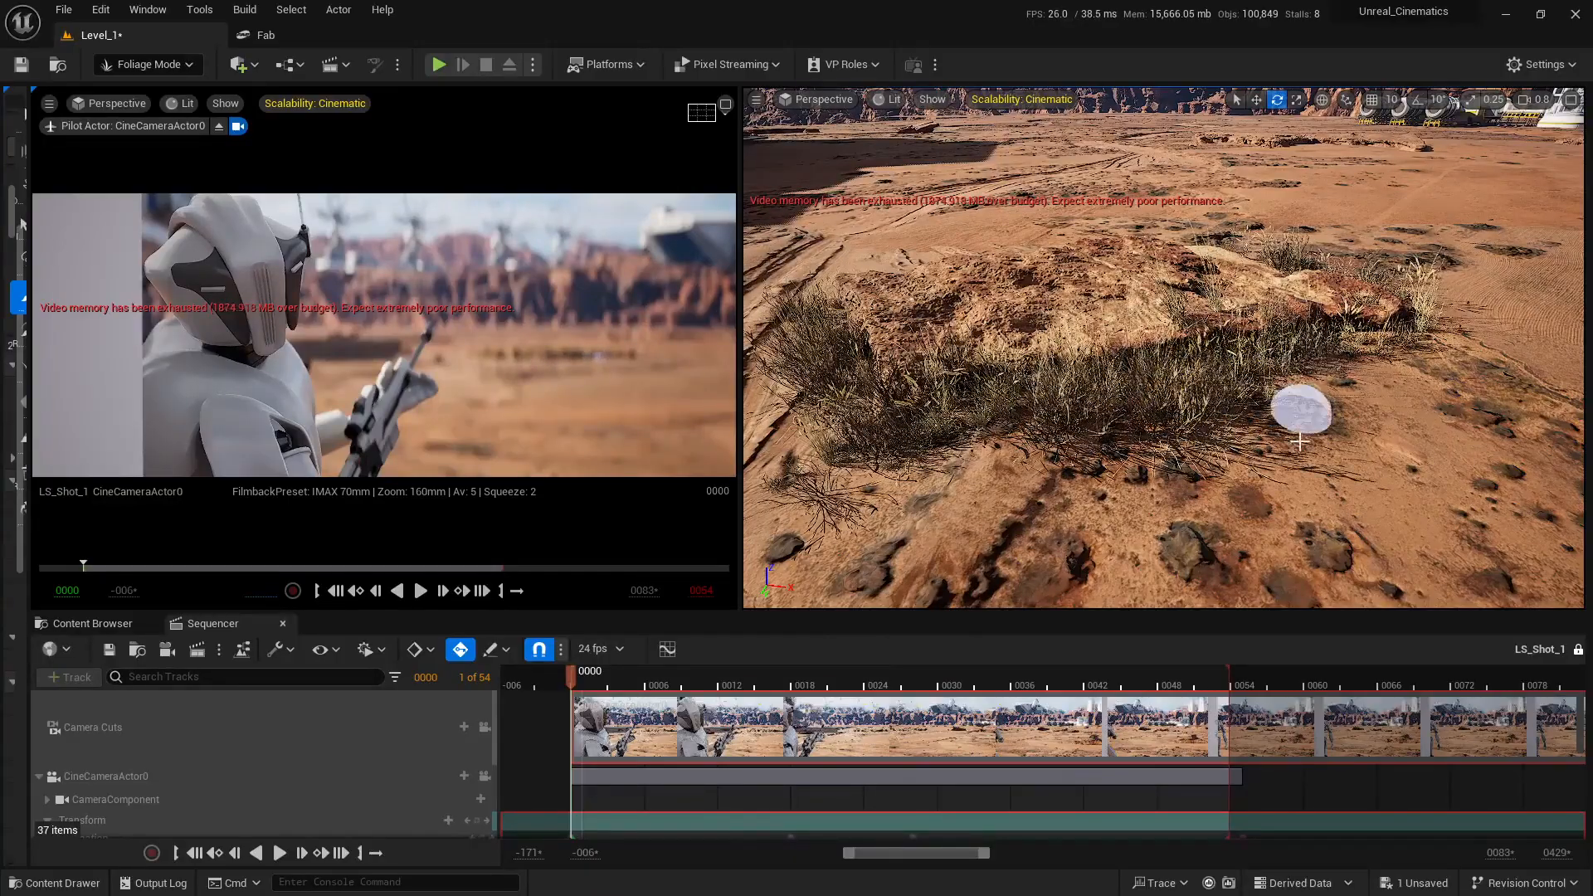
pyautogui.moveTo(1300, 441); pyautogui.dragTo(1297, 434, button='right')
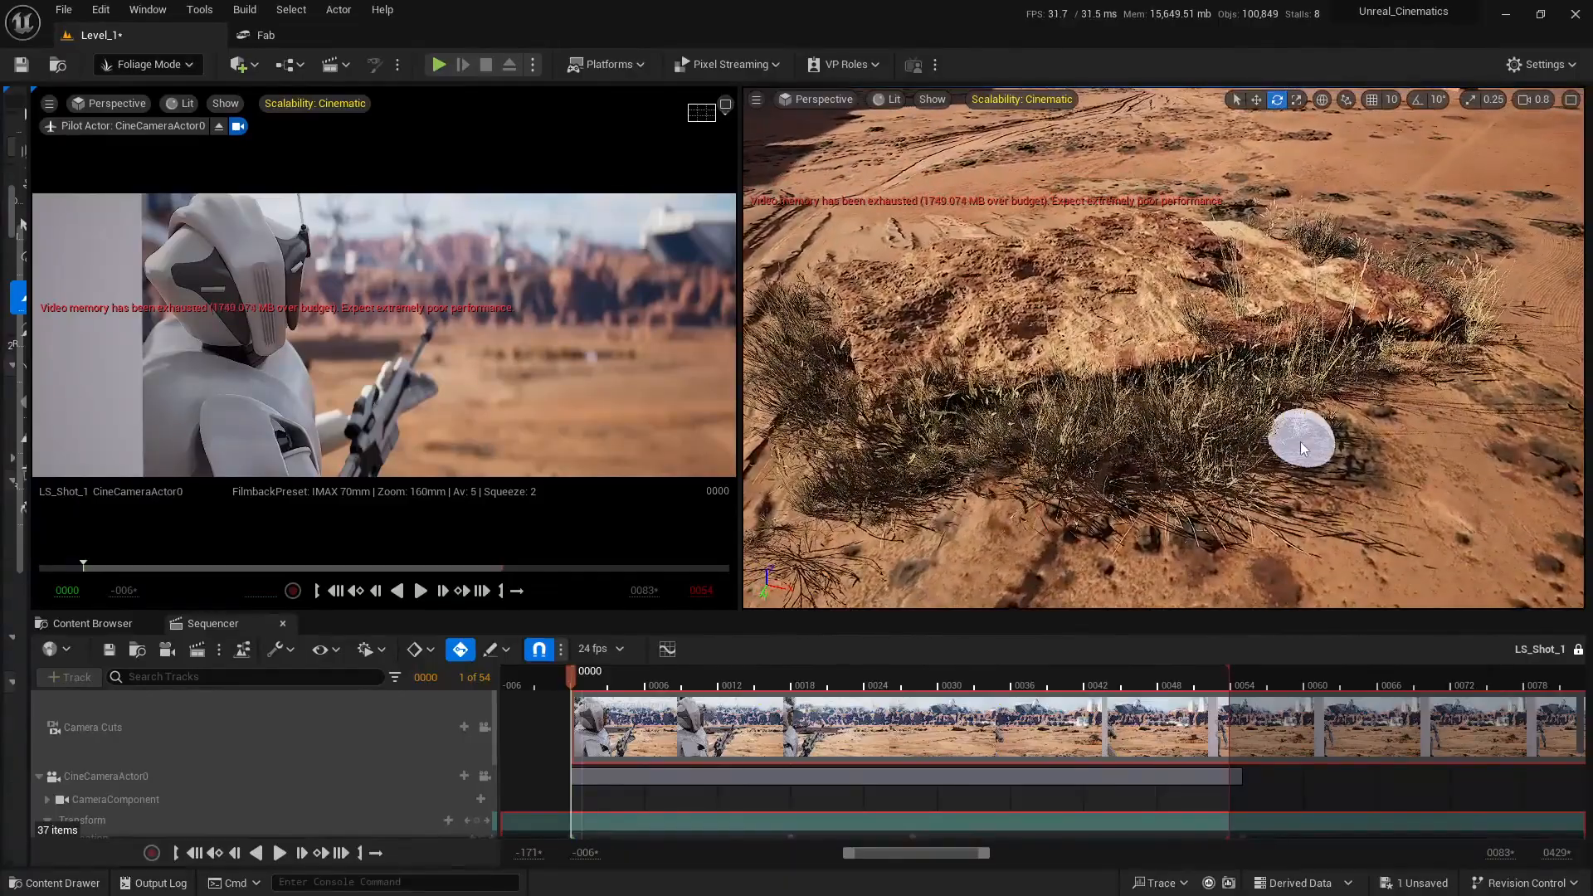
pyautogui.hotkey('ctrl', 'z')
pyautogui.hotkey('ctrl', 'z')
# Bring back the foliage settings and set the minimum Scale X to 1
pyautogui.moveTo(29, 557); pyautogui.dragTo(263, 568)
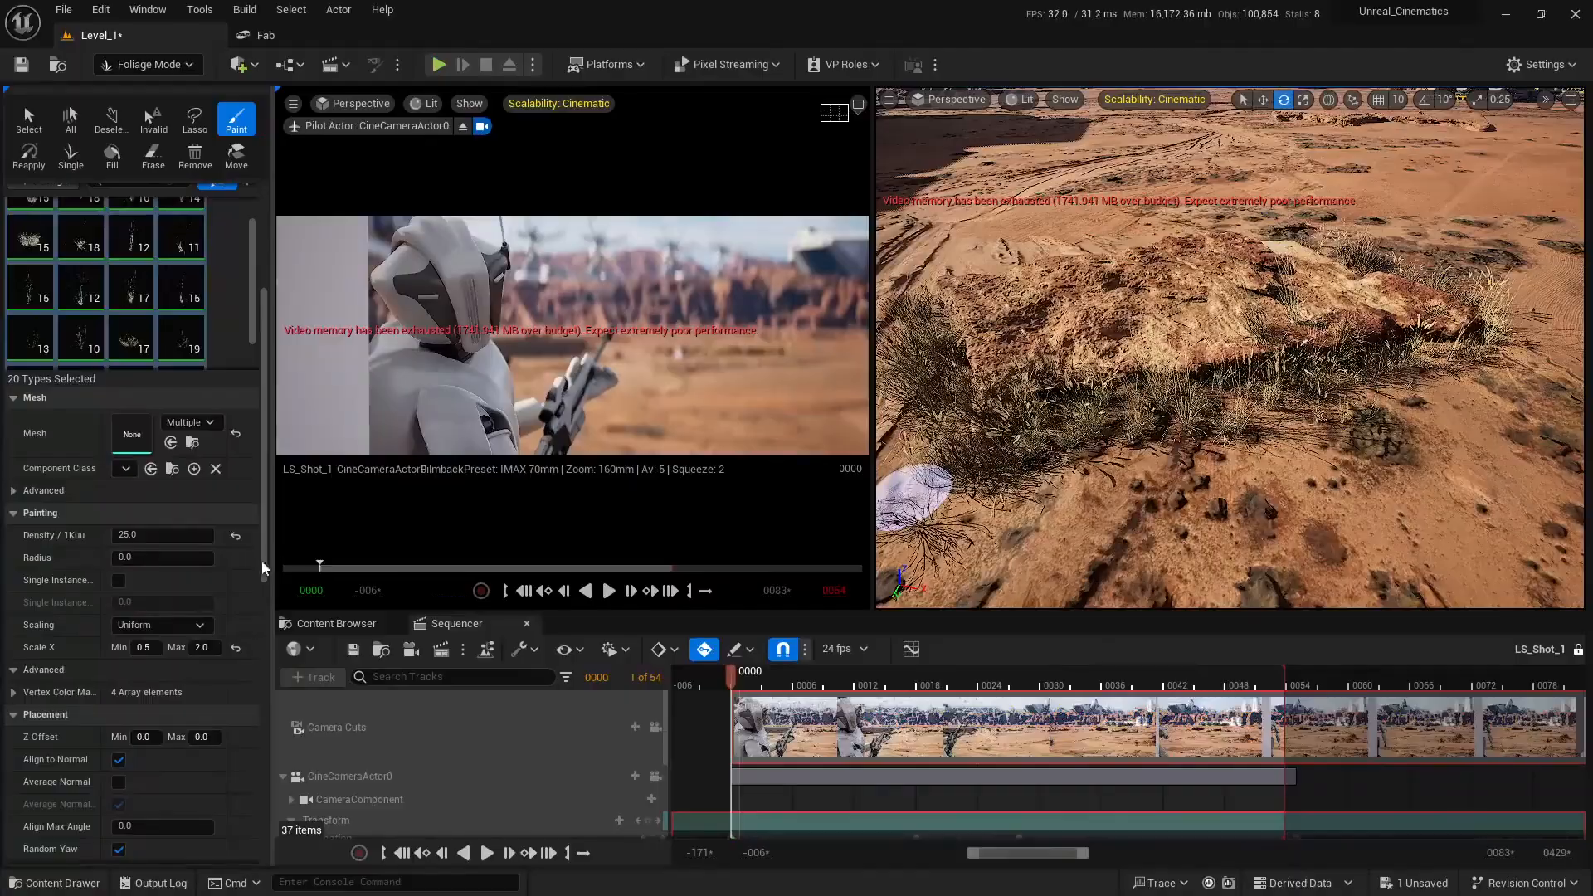
pyautogui.write('1')
pyautogui.press('Return')
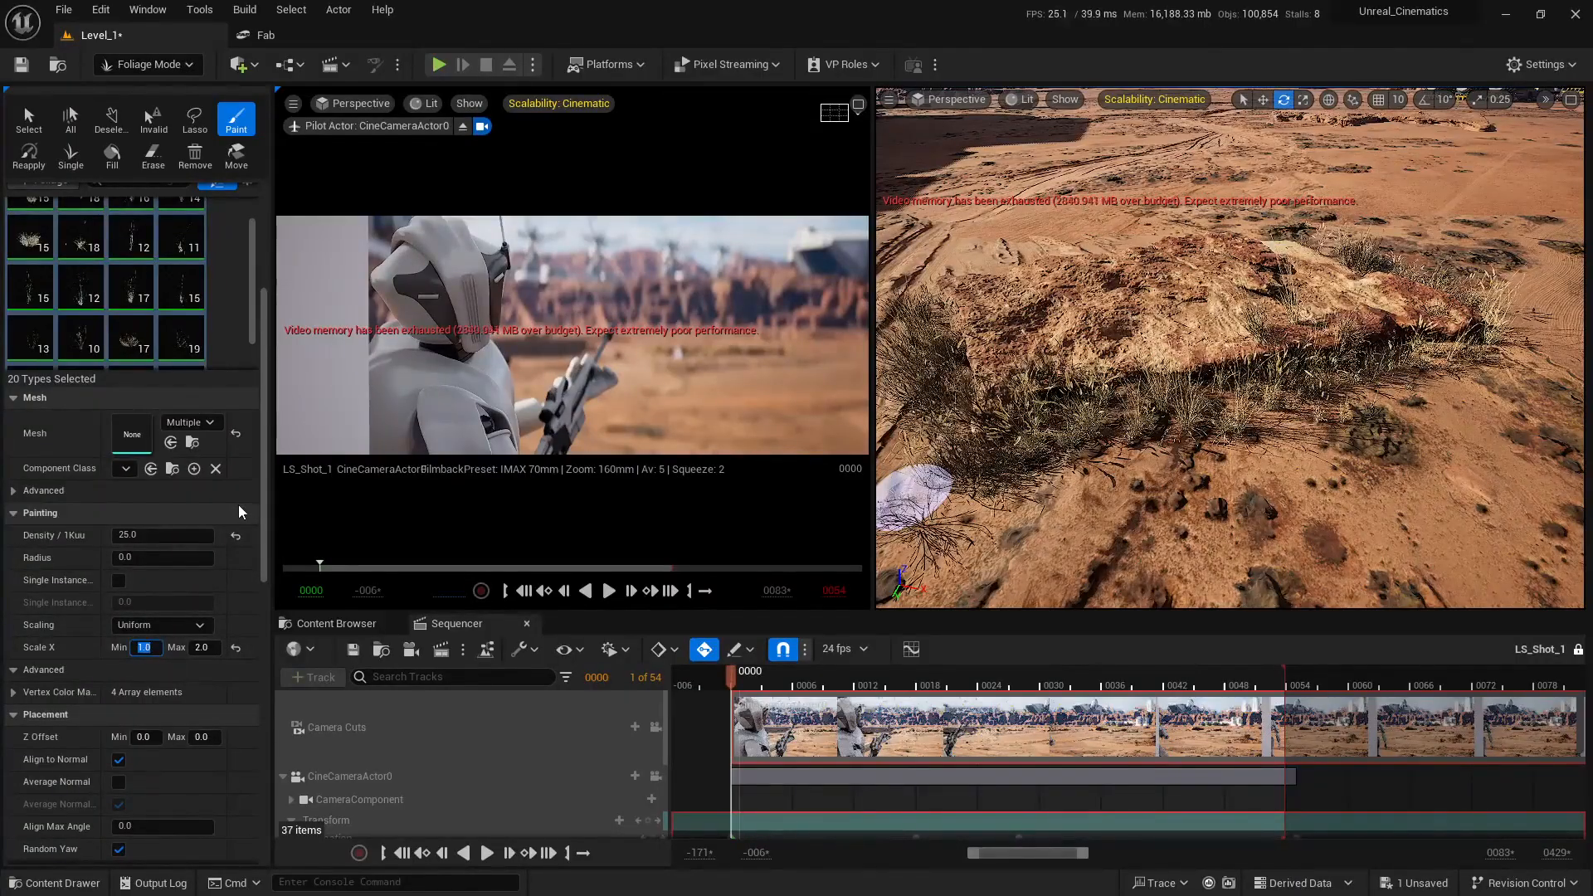
# Collapse the foliage settings and paint larger grass clumps on the ground in front of the flat rock
pyautogui.moveTo(272, 504); pyautogui.dragTo(14, 526)
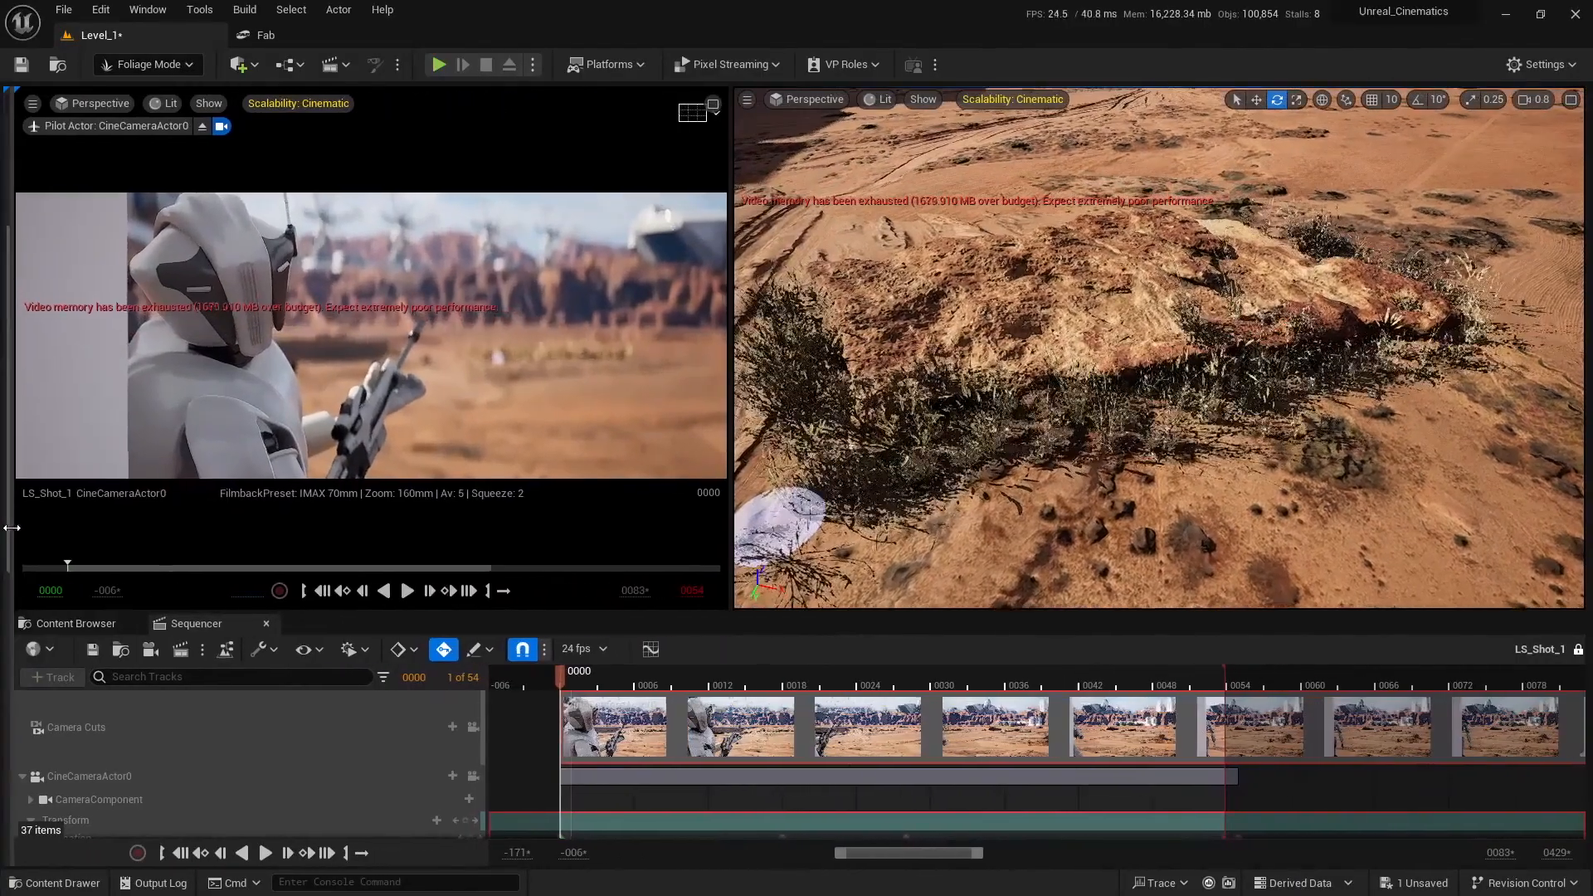
pyautogui.moveTo(1152, 452); pyautogui.dragTo(1116, 457, button='right')
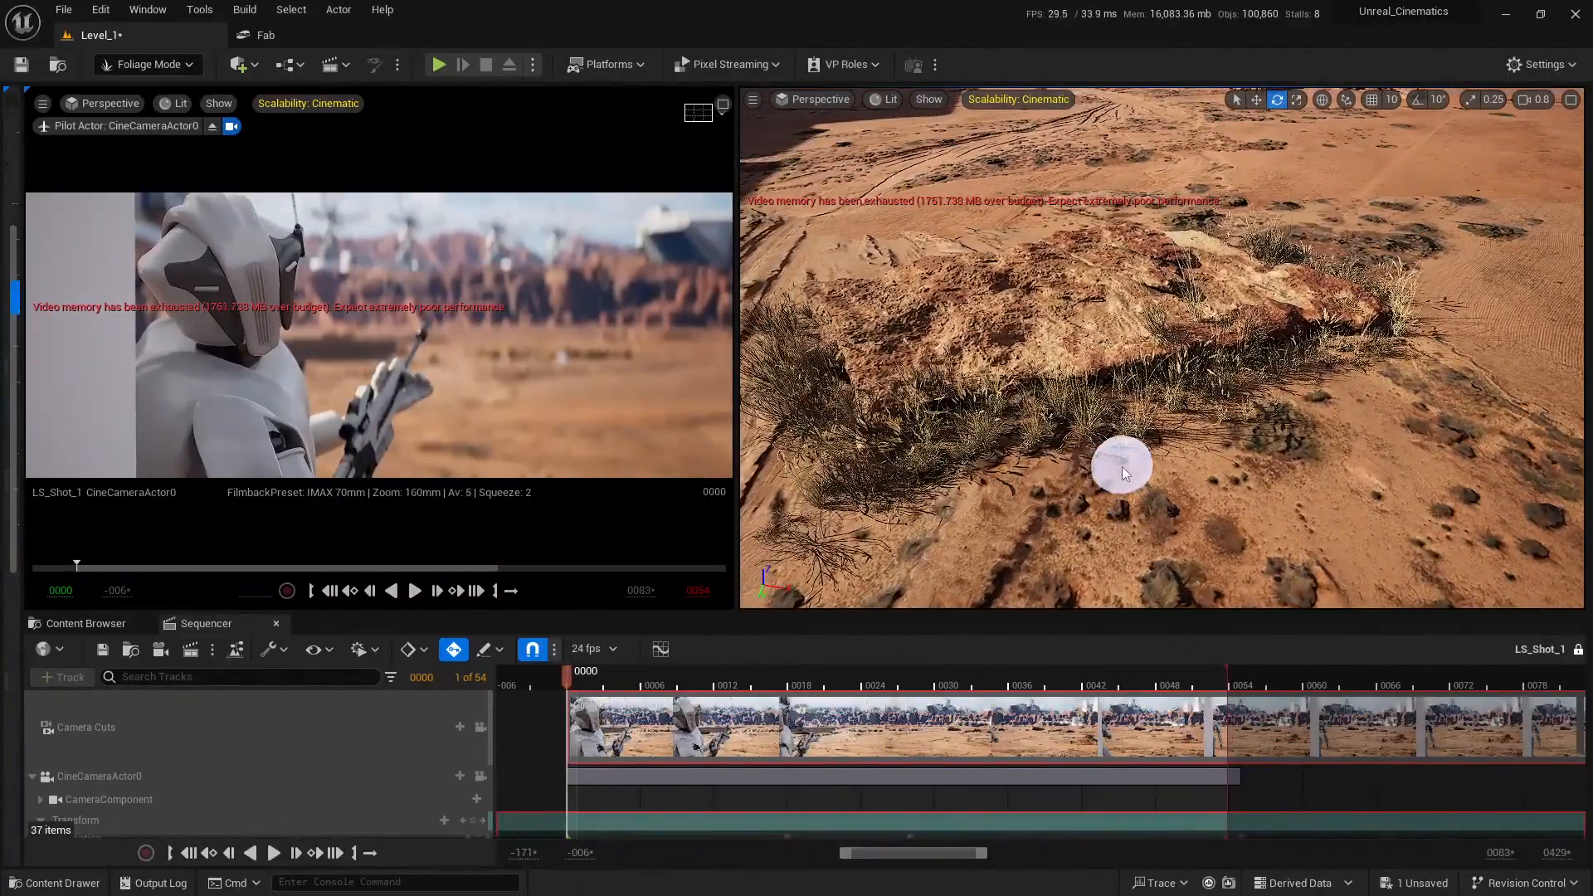
pyautogui.moveTo(1121, 466)
pyautogui.mouseDown()
pyautogui.moveTo(1181, 451)
pyautogui.moveTo(1028, 456)
pyautogui.moveTo(871, 487)
pyautogui.moveTo(1024, 462)
pyautogui.moveTo(1109, 401)
pyautogui.moveTo(1123, 501)
pyautogui.moveTo(1124, 445)
pyautogui.mouseUp()
pyautogui.moveTo(1123, 445); pyautogui.dragTo(1190, 513, button='right')
pyautogui.moveTo(1105, 415); pyautogui.dragTo(1101, 422)
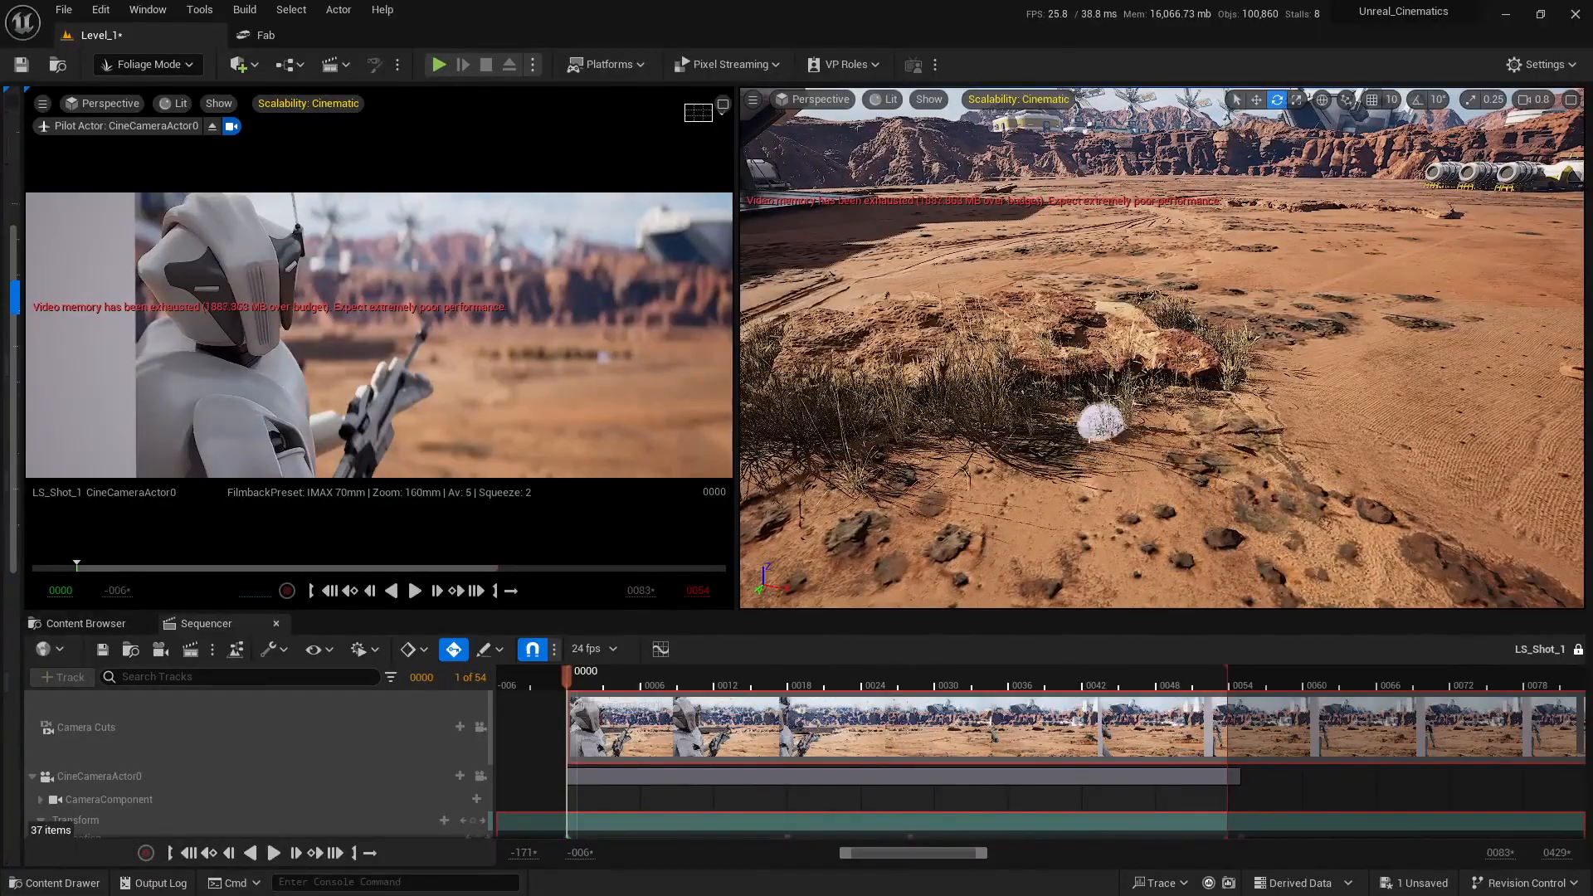
# Paint larger foliage around the end of the flat rock next to the wheel tracks
pyautogui.moveTo(1053, 462)
pyautogui.mouseDown(button='right')
pyautogui.moveTo(1036, 415)
pyautogui.moveTo(1047, 469)
pyautogui.moveTo(1186, 489)
pyautogui.mouseUp(button='right')
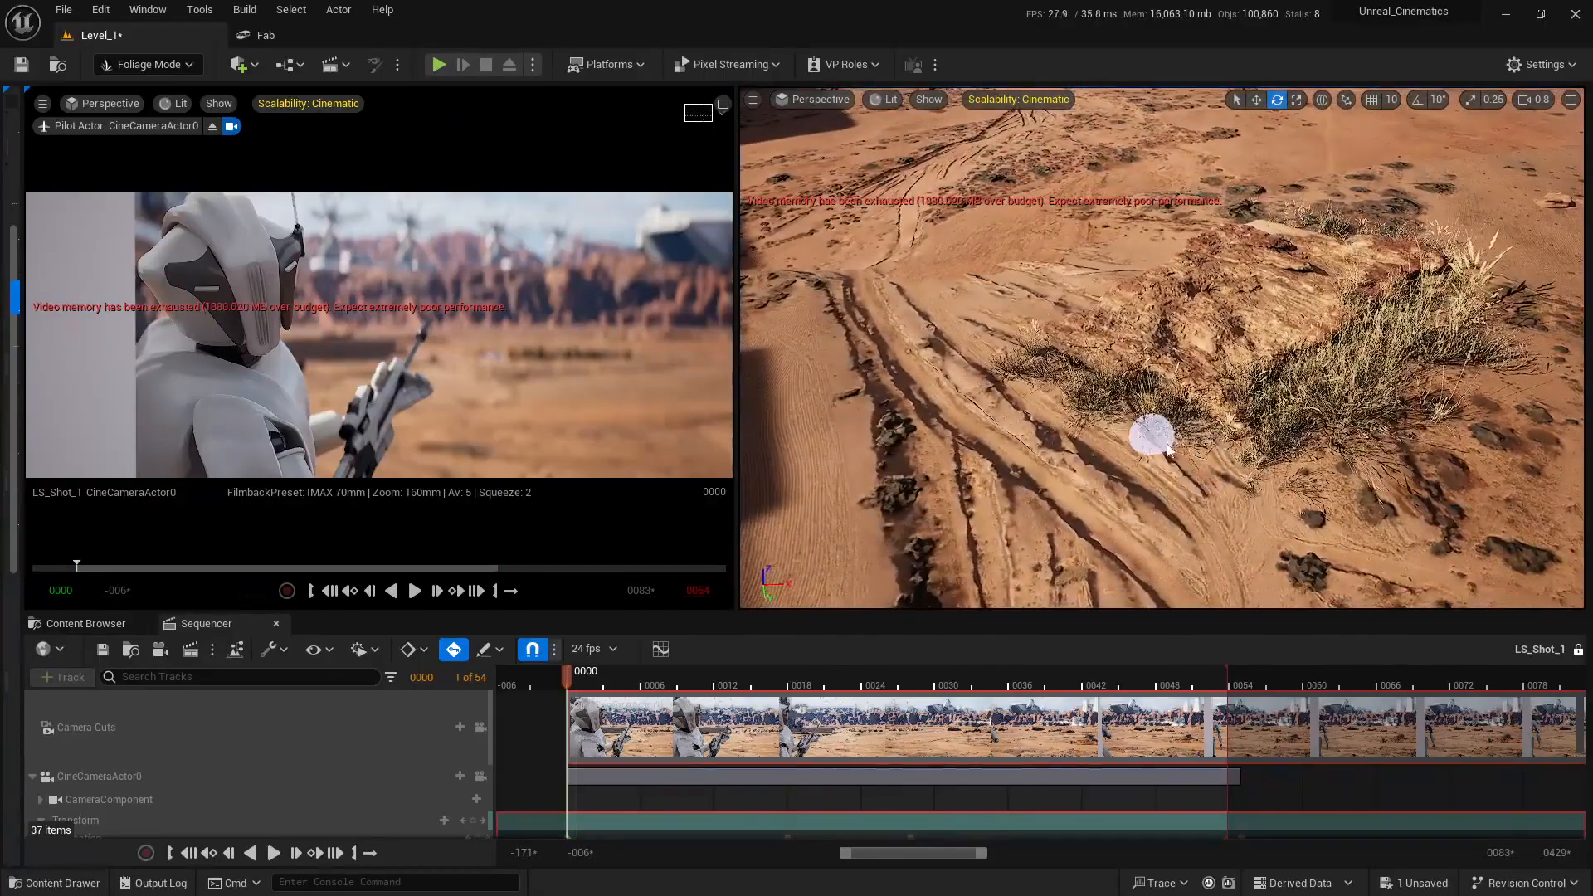
pyautogui.moveTo(1181, 462)
pyautogui.mouseDown()
pyautogui.moveTo(987, 383)
pyautogui.moveTo(1007, 409)
pyautogui.mouseUp()
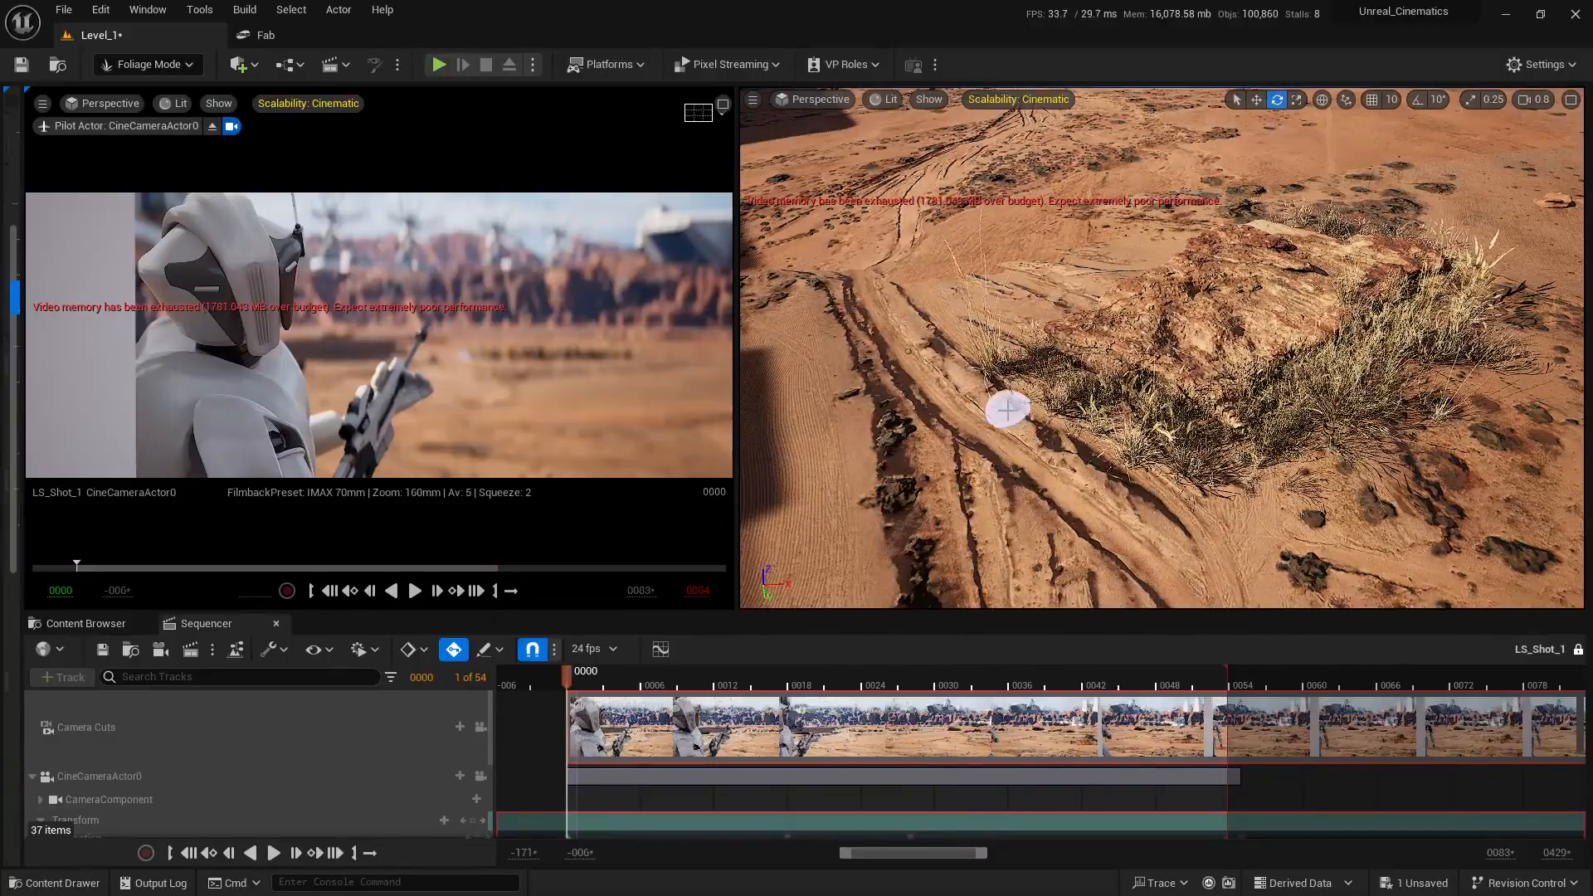
pyautogui.moveTo(1007, 405)
pyautogui.mouseDown(button='right')
pyautogui.moveTo(1007, 356)
pyautogui.moveTo(1010, 476)
pyautogui.mouseUp(button='right')
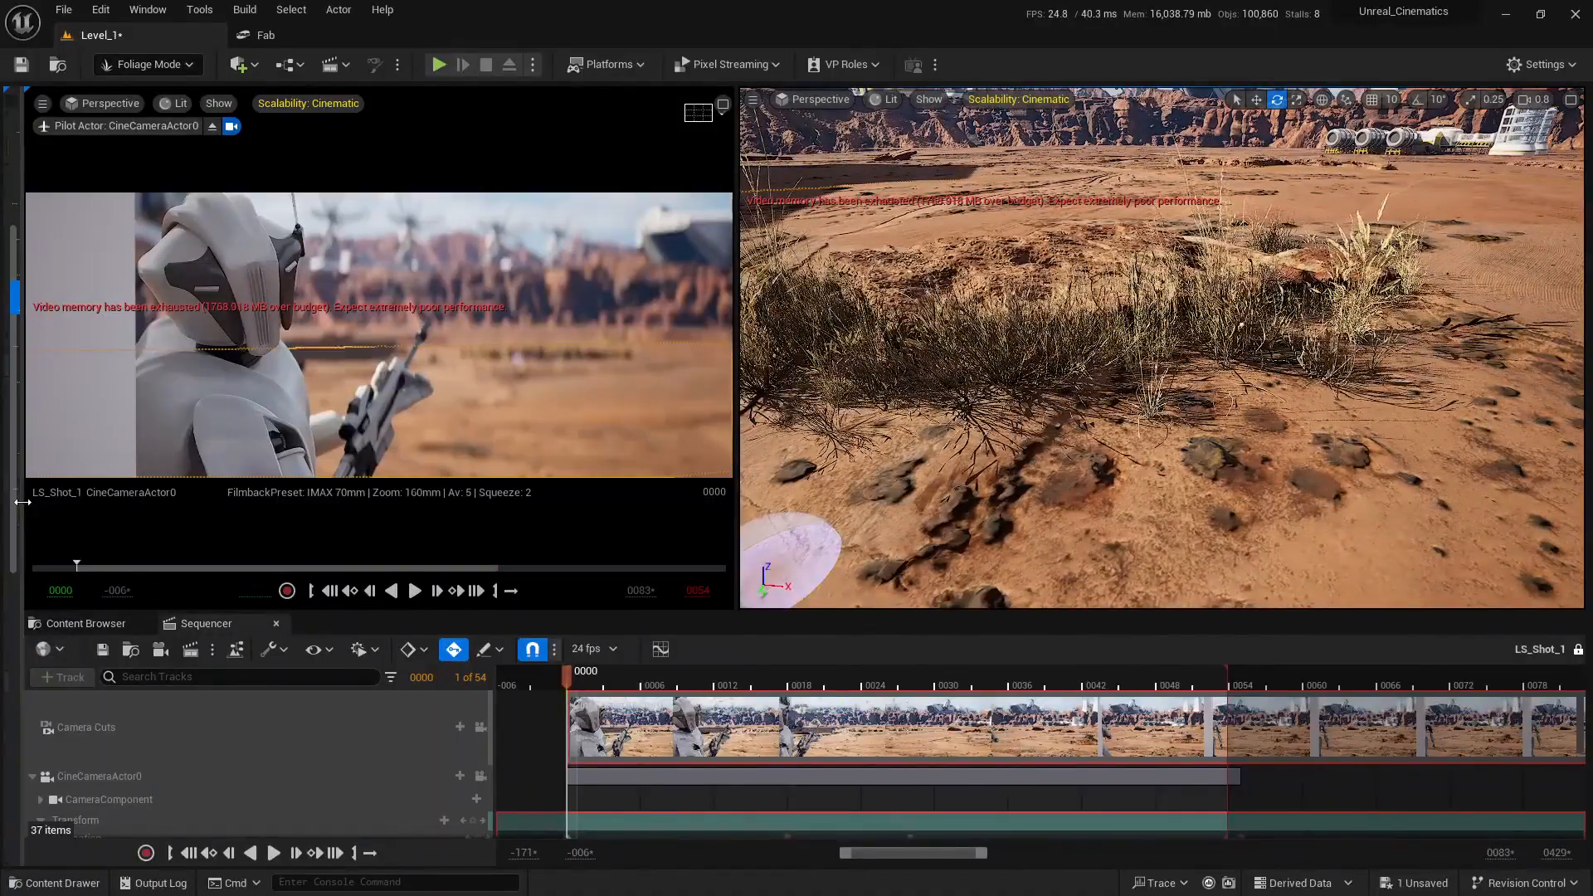
# Bring back the foliage settings and set Scale X to a minimum of 2 and a maximum of 3
pyautogui.moveTo(23, 502); pyautogui.dragTo(277, 502)
pyautogui.click(151, 648)
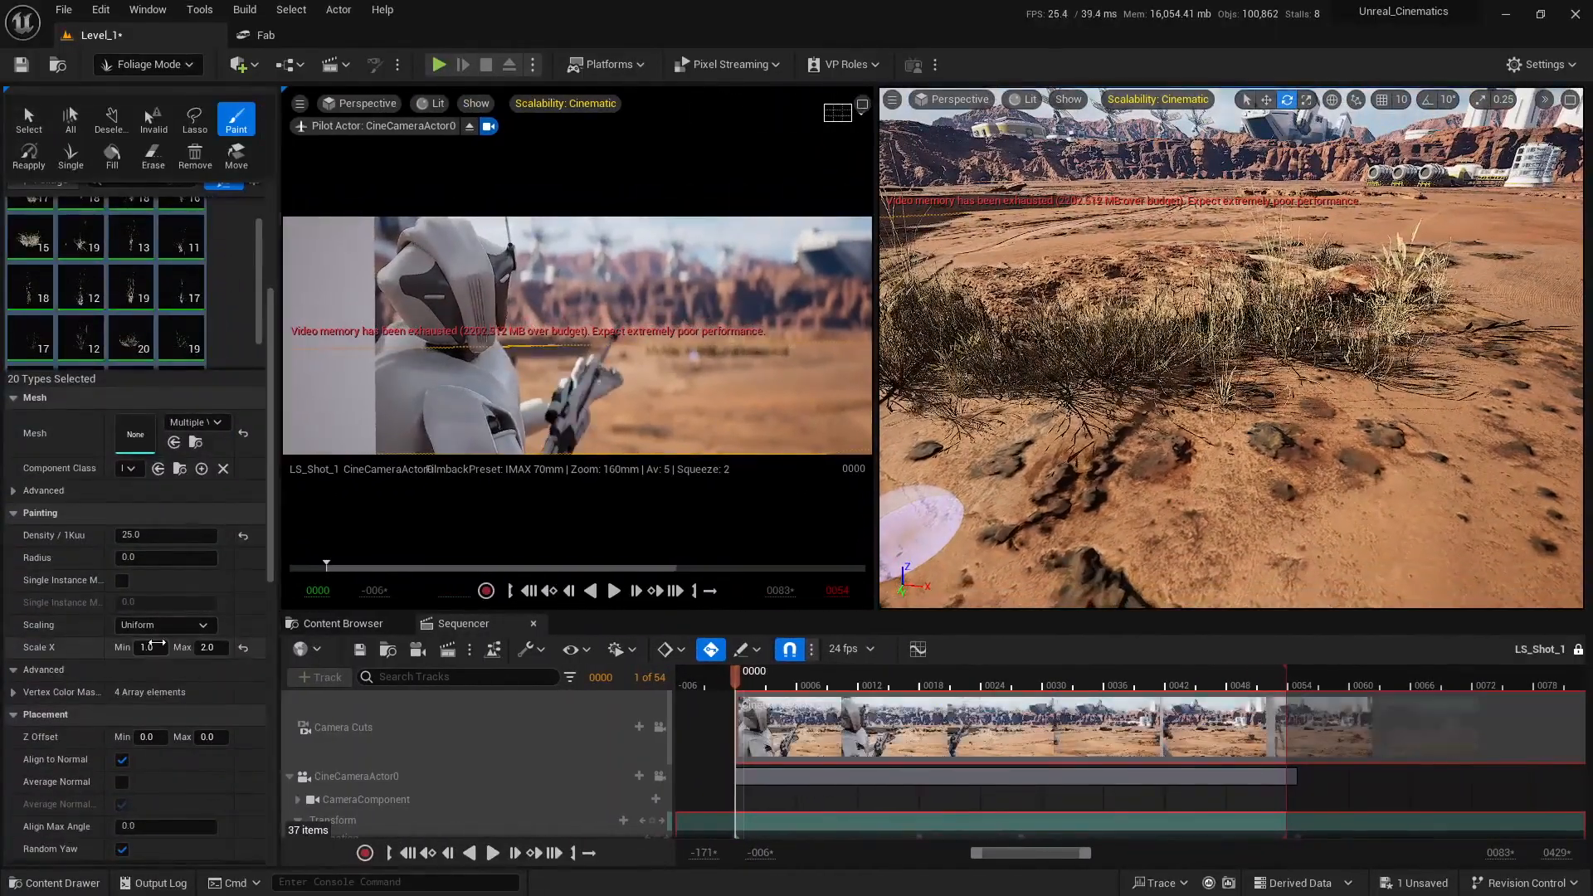
pyautogui.write('2')
pyautogui.click(214, 648)
pyautogui.write('3')
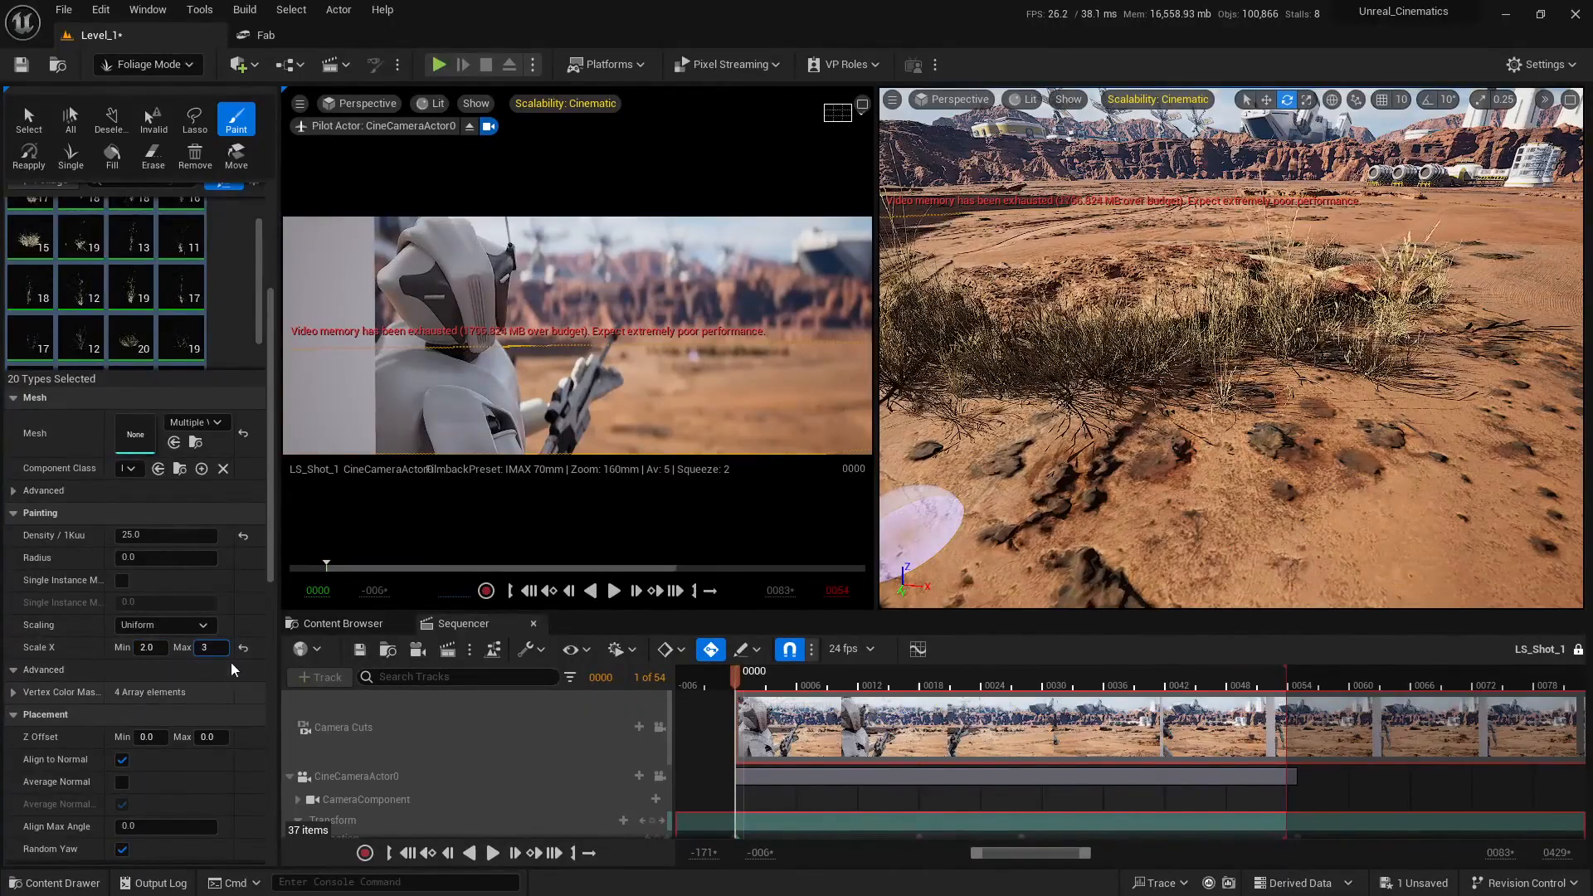
pyautogui.click(232, 664)
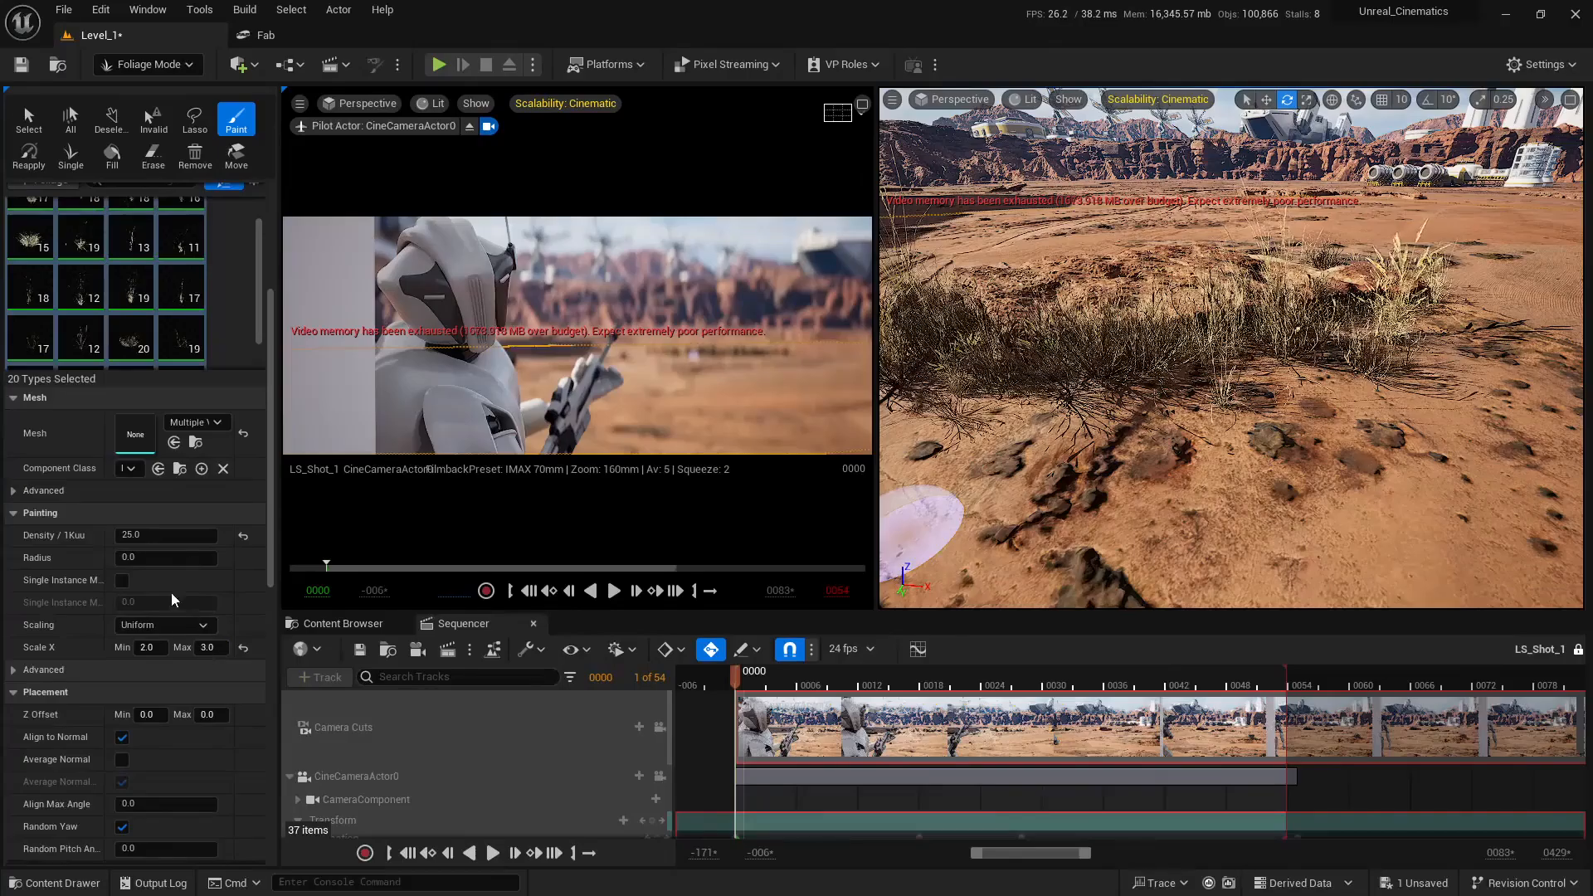
pyautogui.scroll(5, 133, 631)
pyautogui.scroll(2, 132, 643)
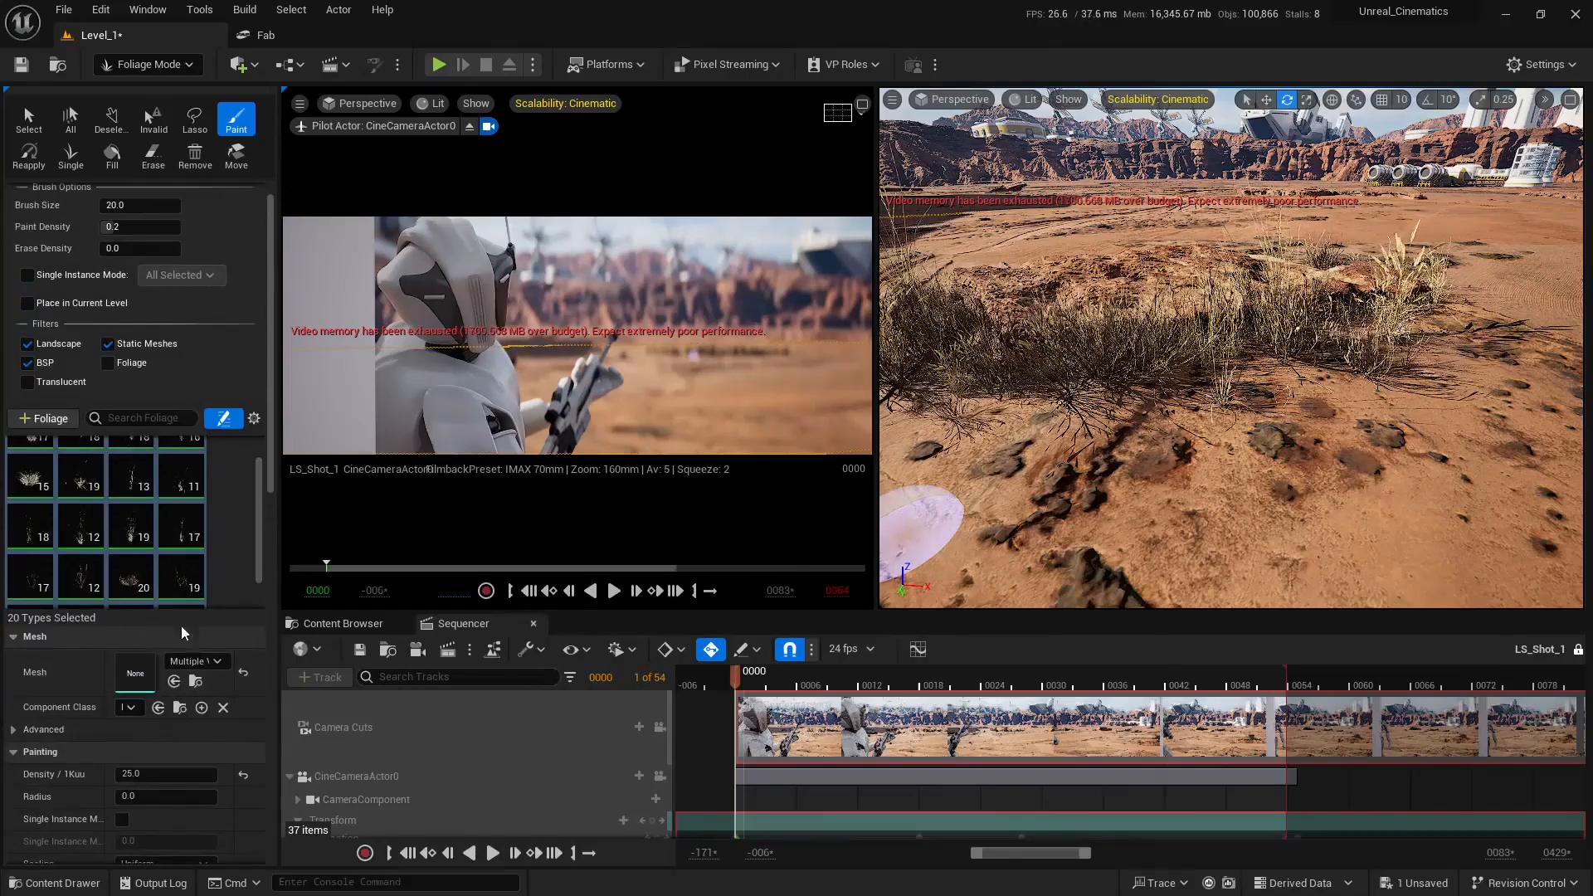
# Paint a few larger grass clumps around the front and end of the flat rock
pyautogui.moveTo(1351, 473)
pyautogui.mouseDown(button='right')
pyautogui.moveTo(1352, 564)
pyautogui.moveTo(1260, 481)
pyautogui.moveTo(1290, 482)
pyautogui.mouseUp(button='right')
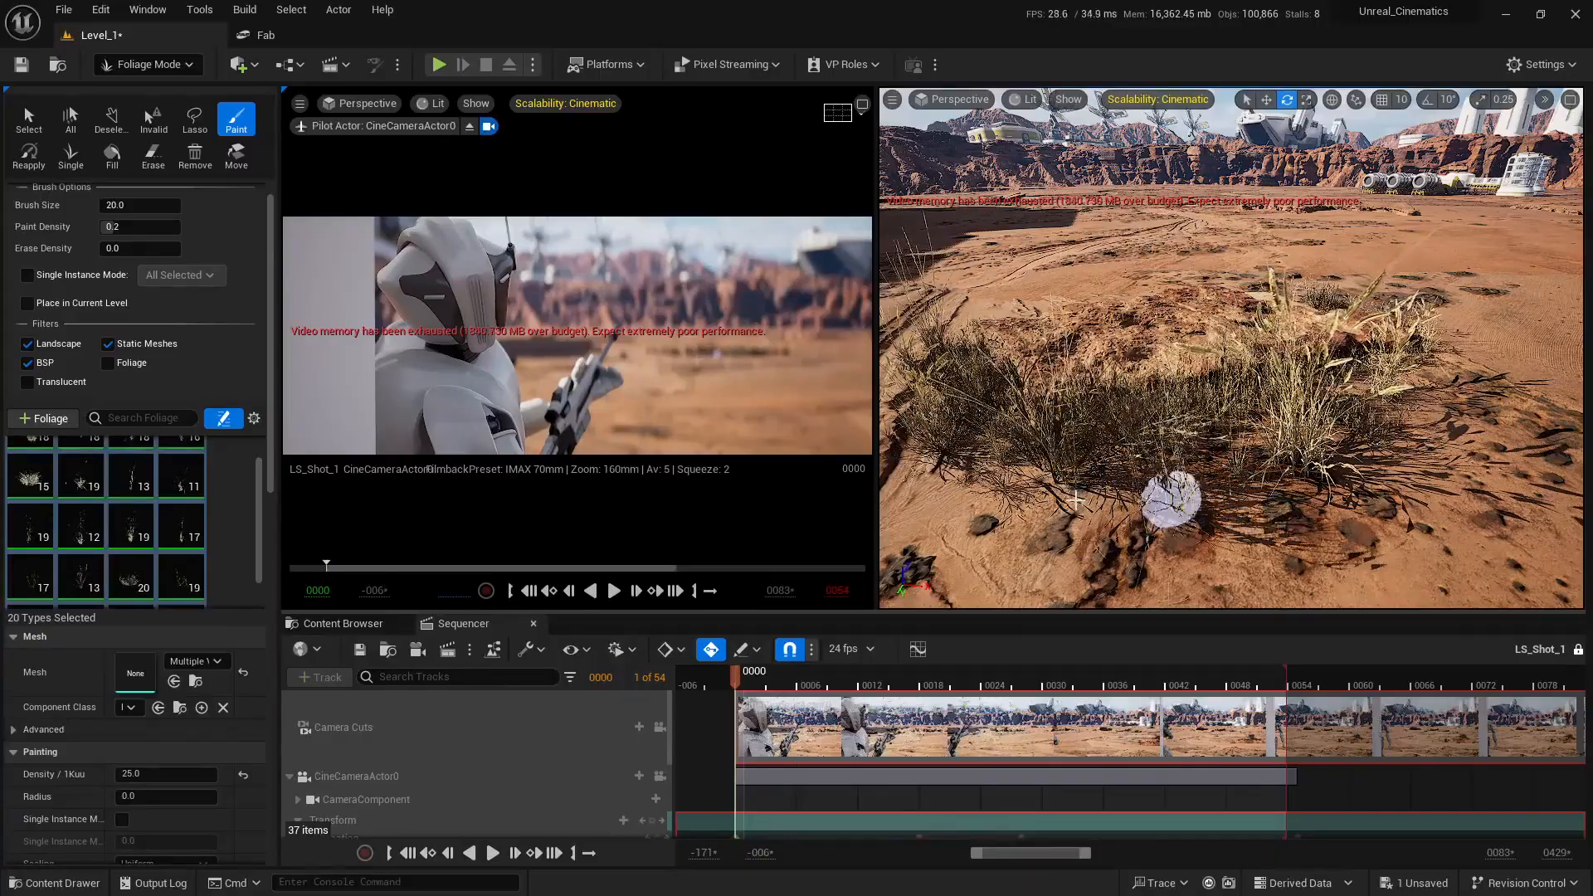
pyautogui.press('s')
pyautogui.moveTo(1376, 482)
pyautogui.mouseDown(button='right')
pyautogui.moveTo(1372, 410)
pyautogui.moveTo(1378, 473)
pyautogui.mouseUp(button='right')
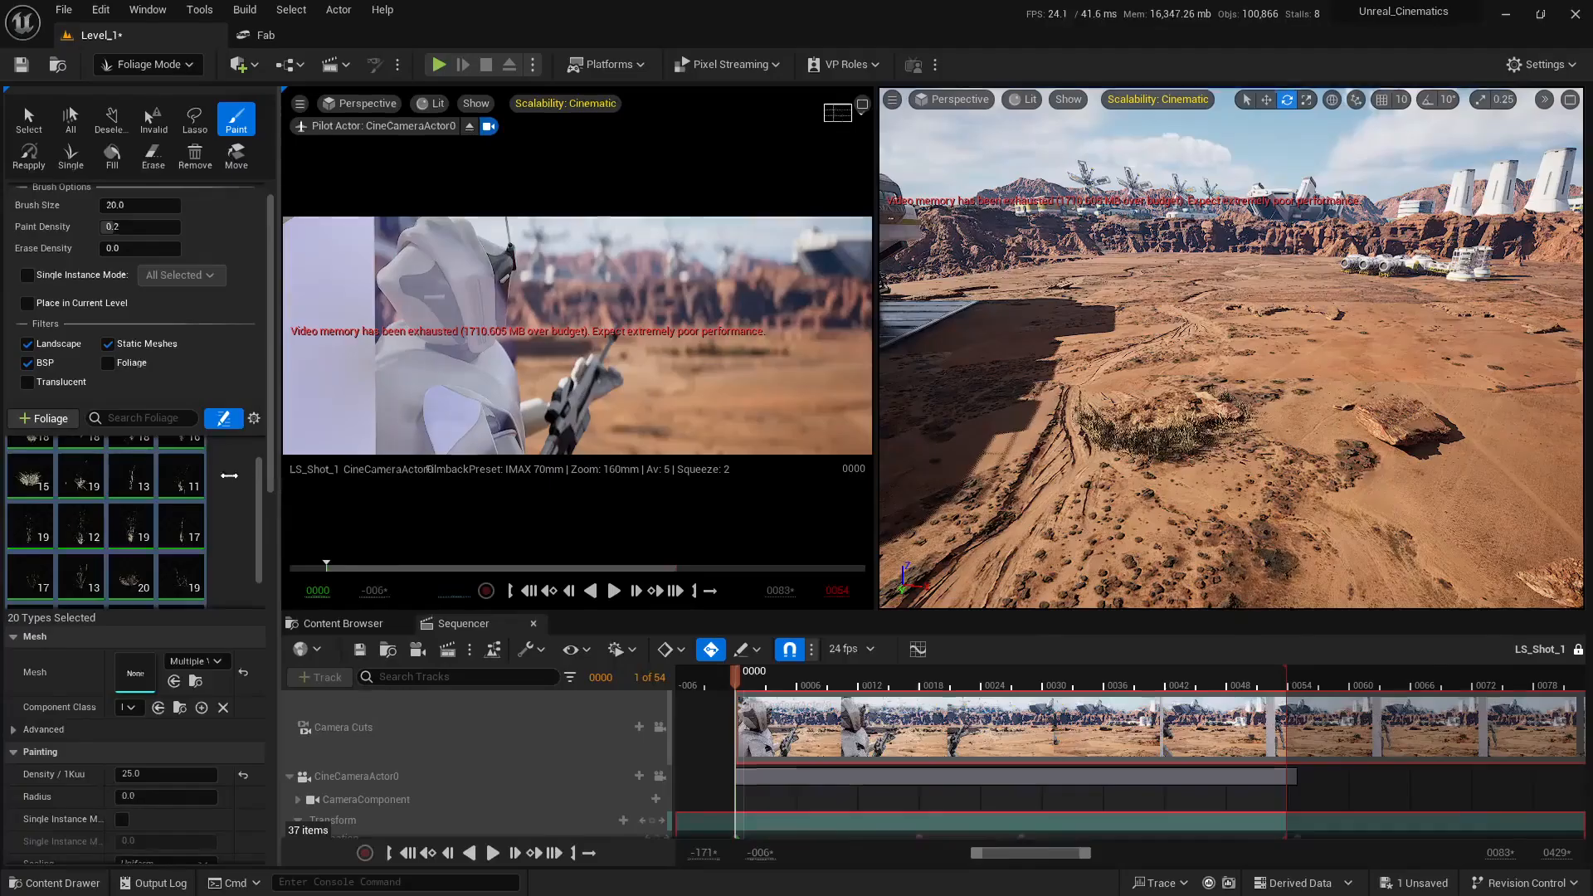
# Collapse the foliage settings and scrub the shot to frame 20 to look for bare ground in the camera view
pyautogui.moveTo(277, 475); pyautogui.dragTo(11, 479)
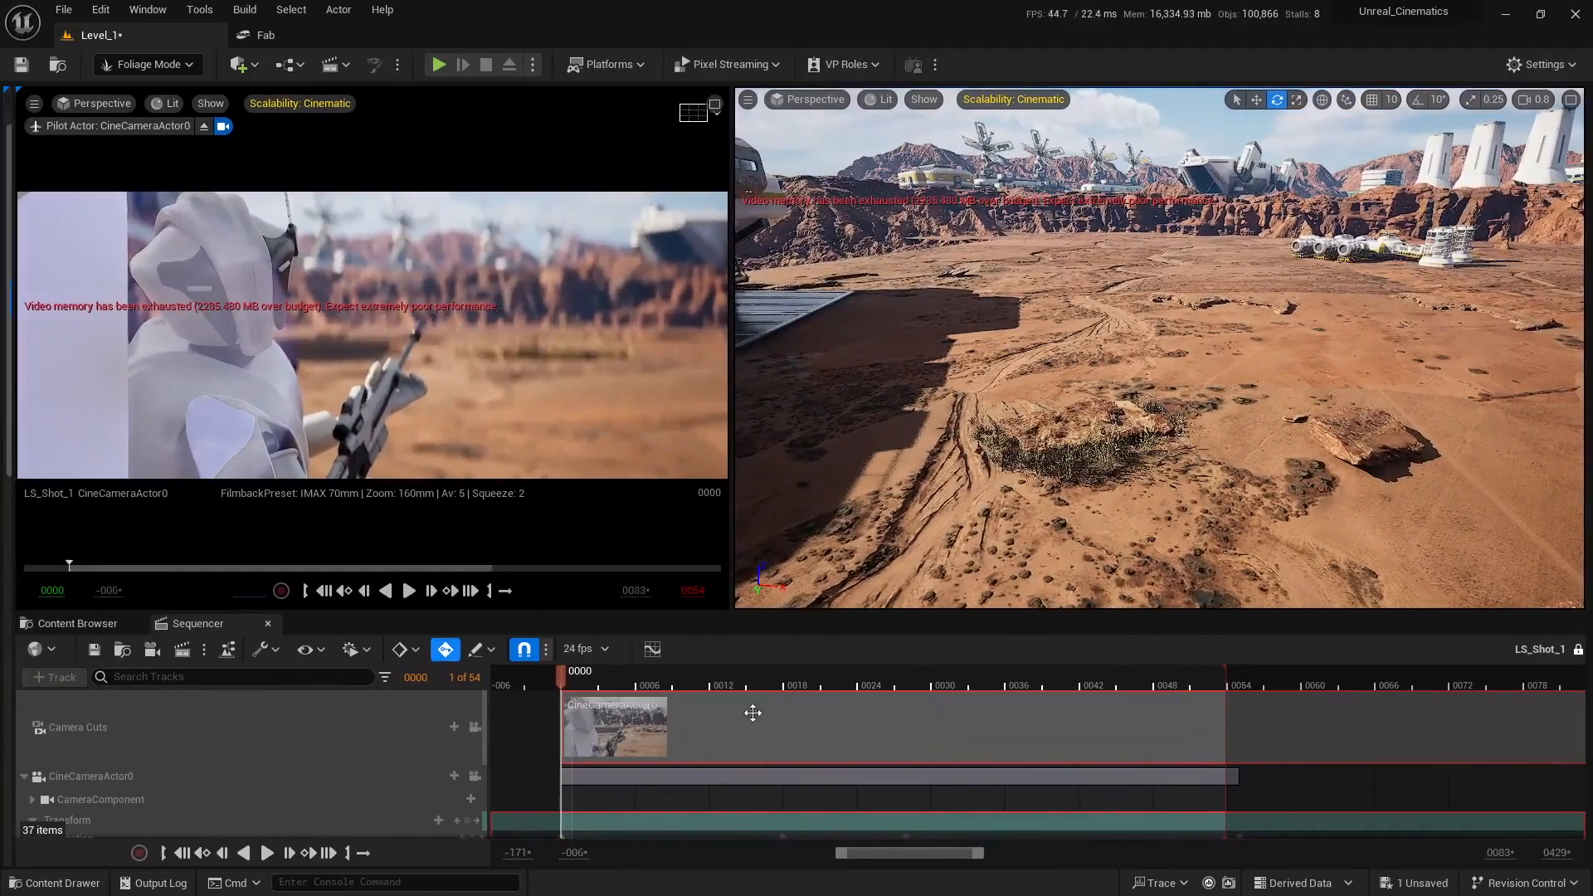
pyautogui.moveTo(586, 675)
pyautogui.mouseDown()
pyautogui.moveTo(954, 680)
pyautogui.moveTo(586, 655)
pyautogui.mouseUp()
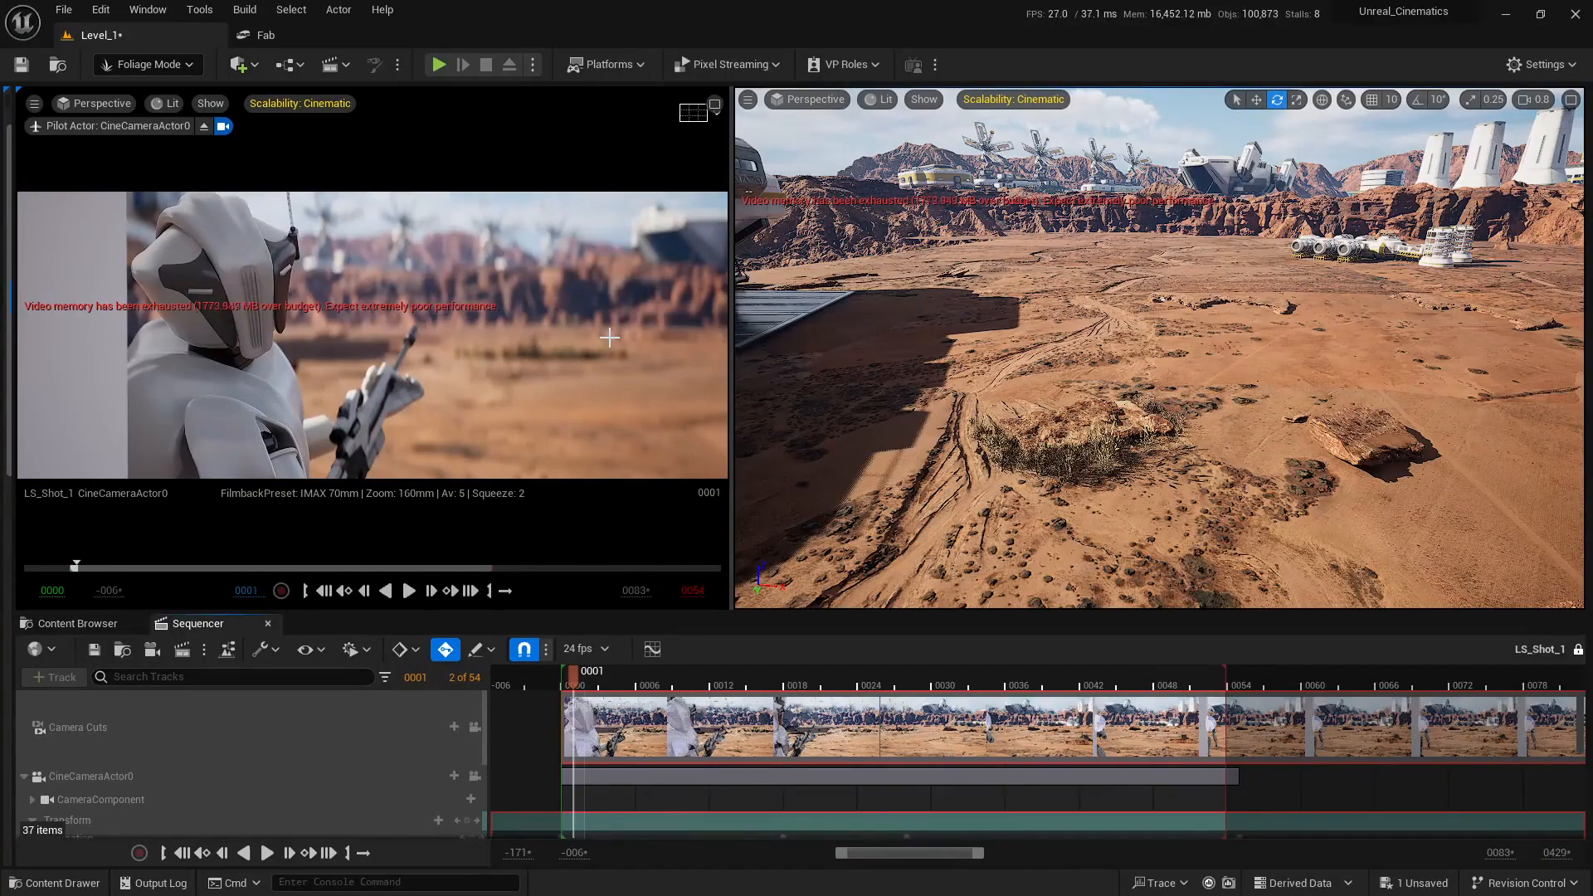
pyautogui.moveTo(1210, 433); pyautogui.dragTo(1344, 539, button='right')
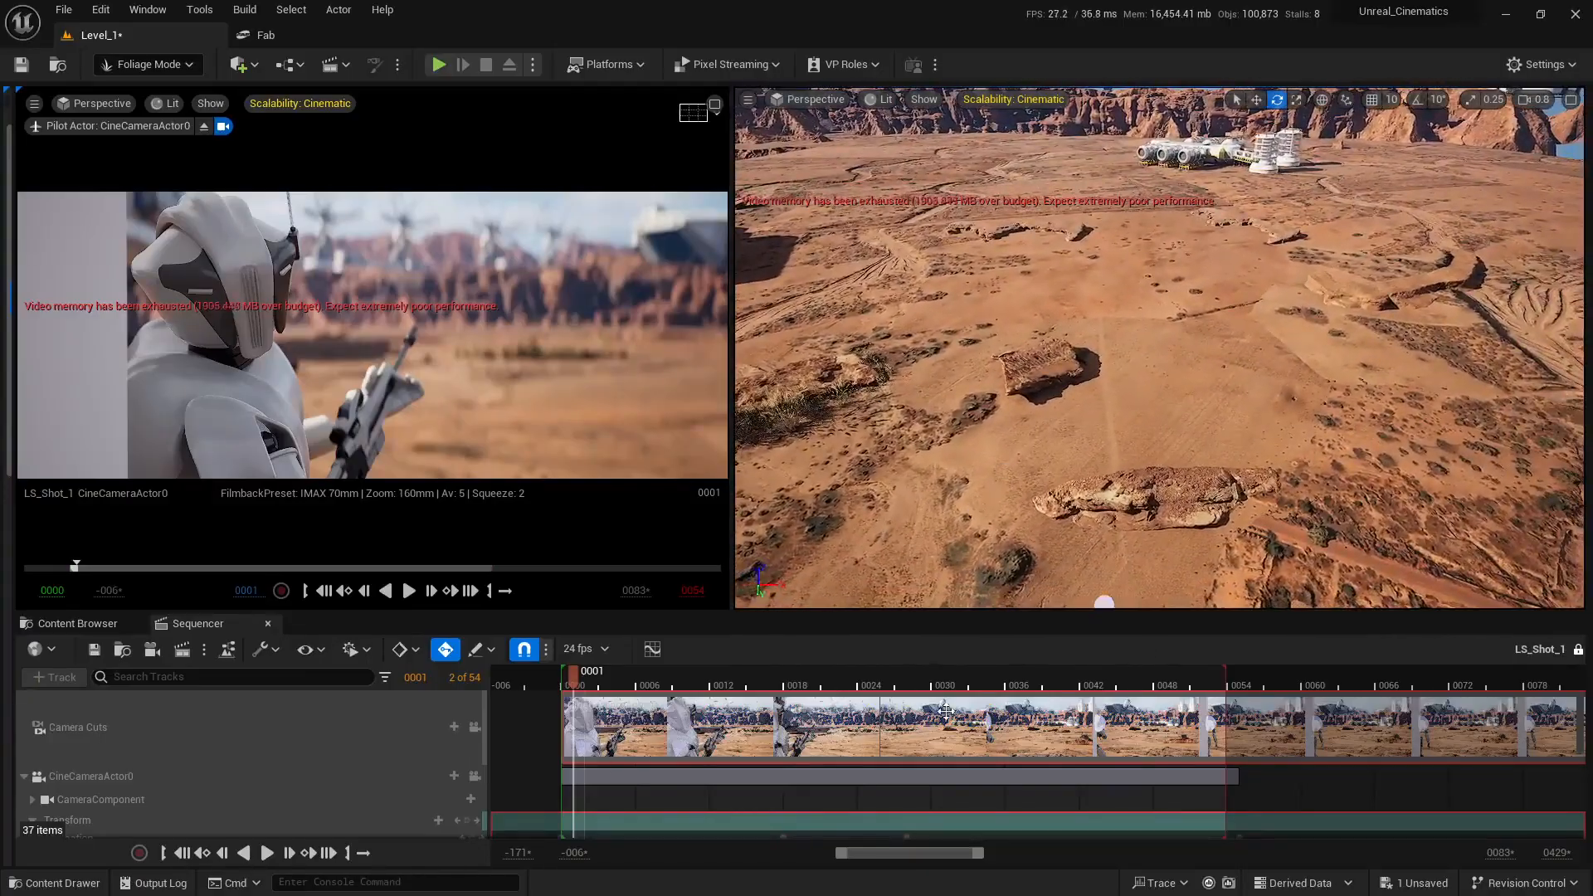
pyautogui.moveTo(579, 680); pyautogui.dragTo(822, 688)
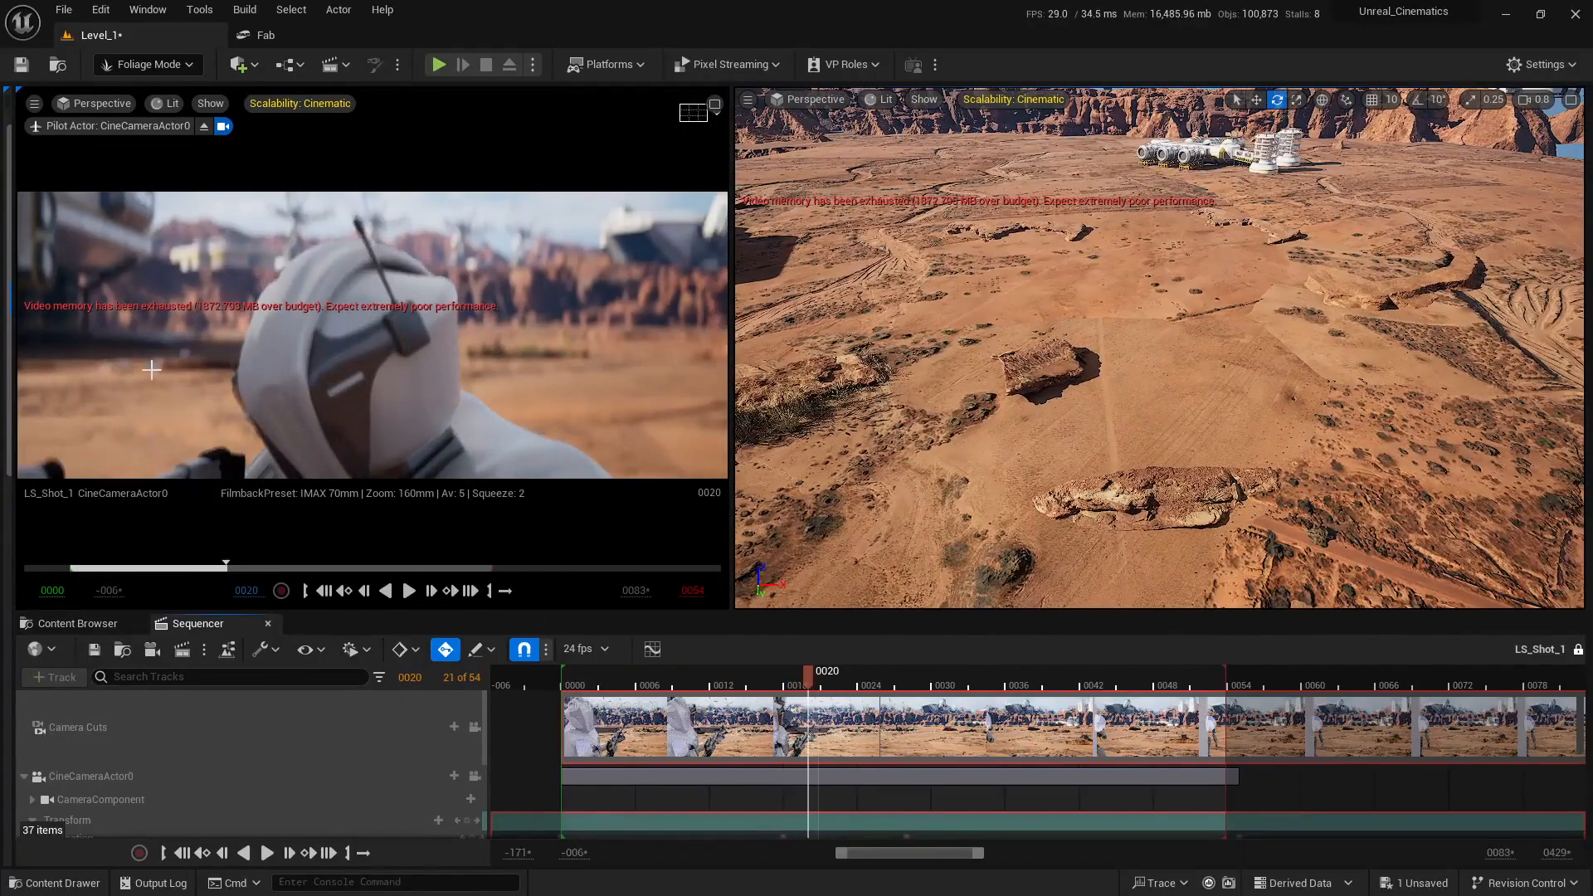
pyautogui.click(929, 444)
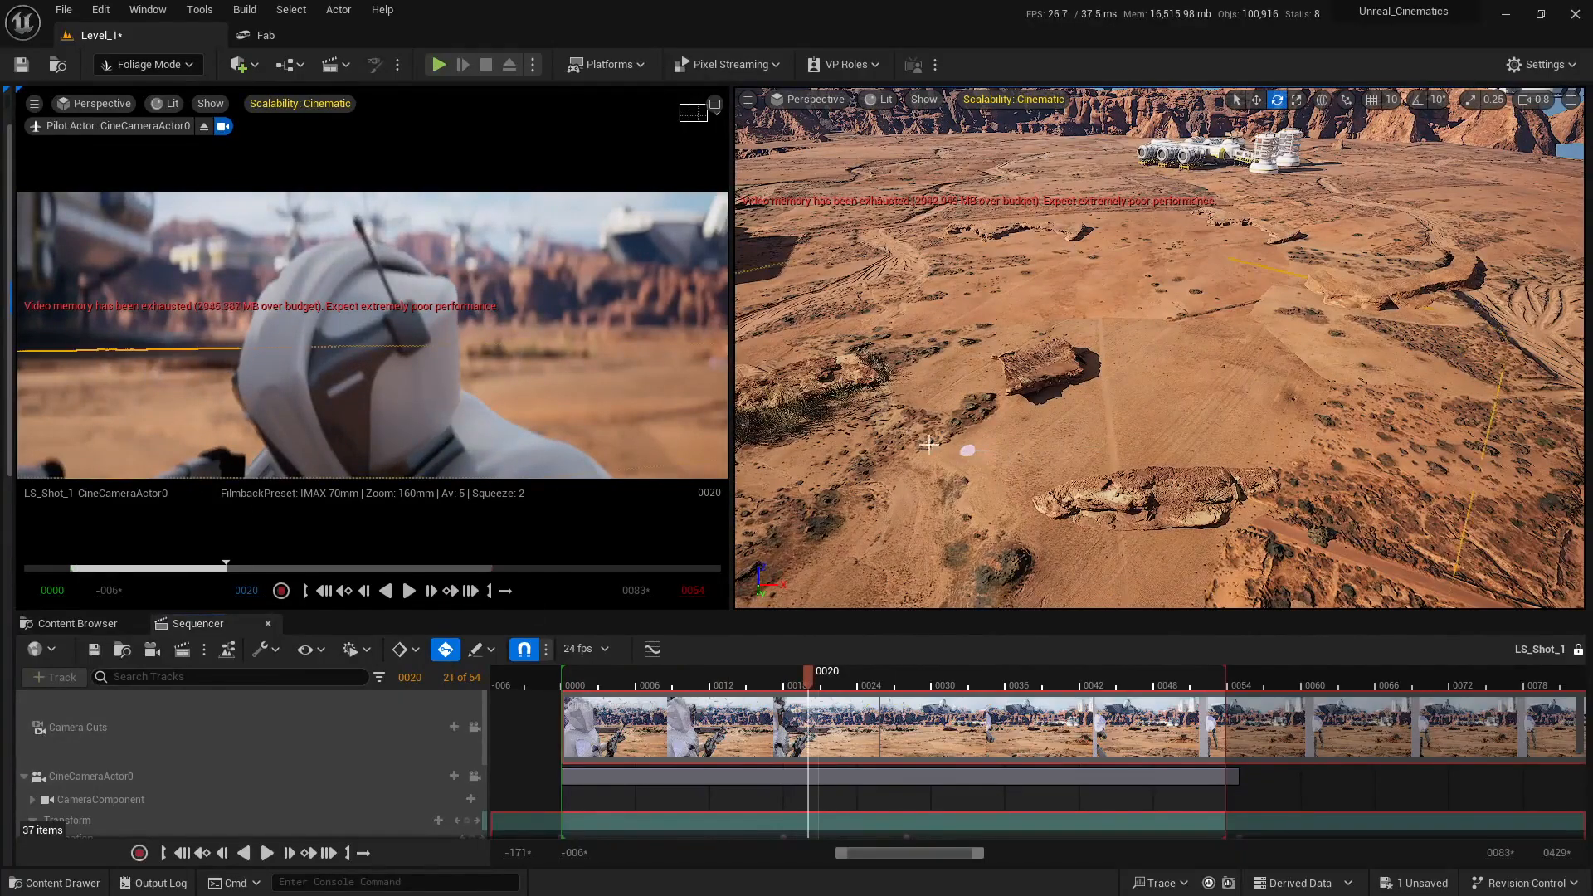
# Paint large dry grass and shrubs along the front edge of the flat rock slab near the landed ship's shadow
pyautogui.moveTo(1027, 403)
pyautogui.mouseDown(button='right')
pyautogui.moveTo(1105, 386)
pyautogui.moveTo(1020, 405)
pyautogui.mouseUp(button='right')
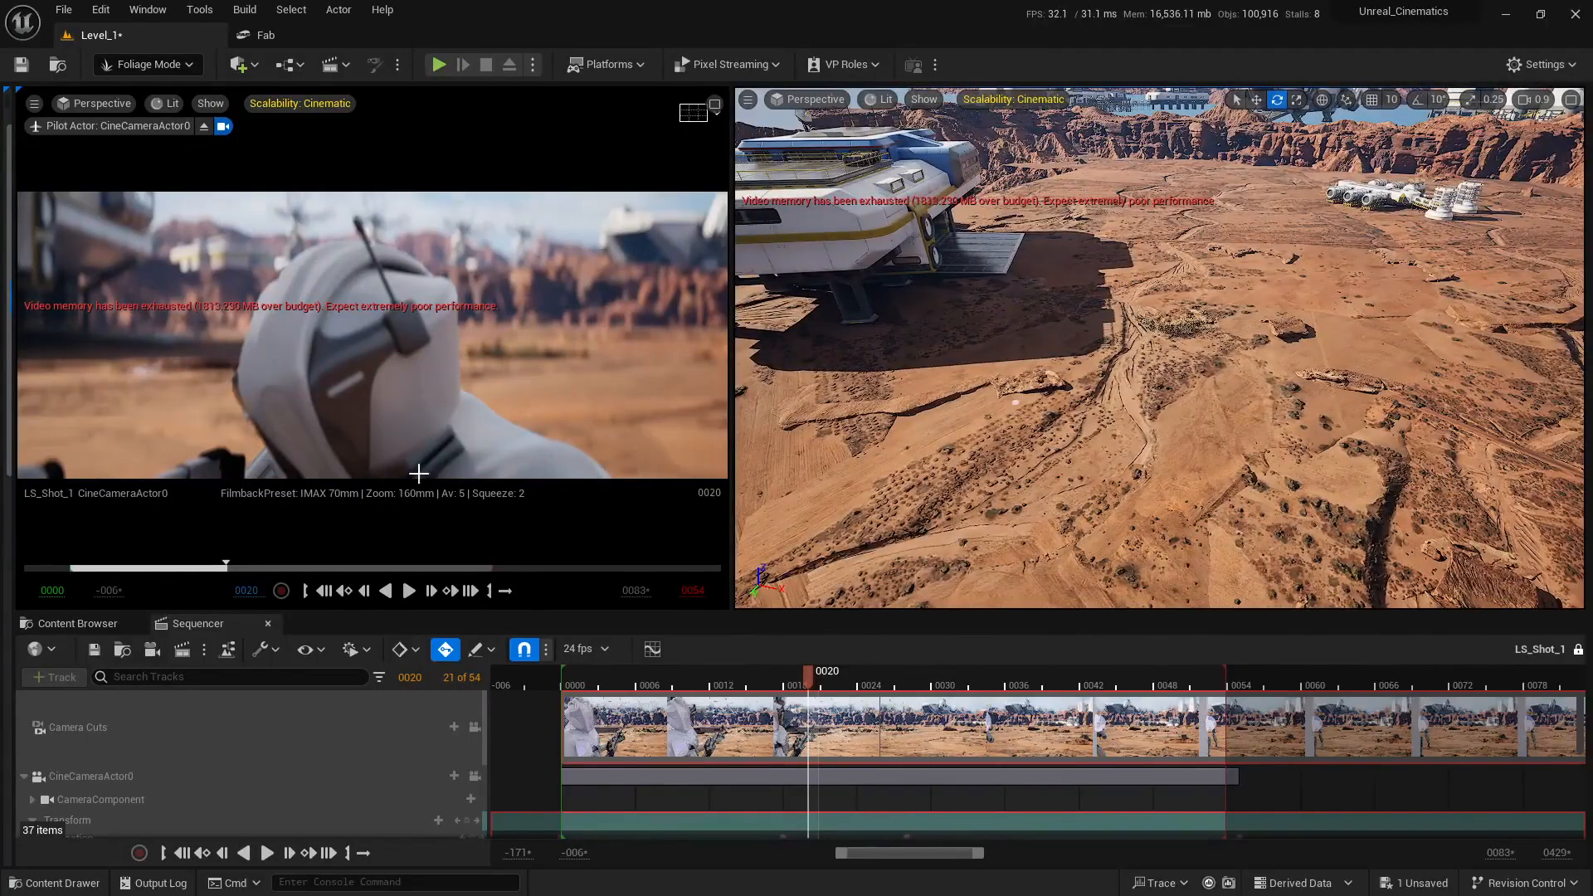
pyautogui.press('w')
pyautogui.moveTo(1060, 399)
pyautogui.mouseDown(button='right')
pyautogui.moveTo(1036, 396)
pyautogui.moveTo(1061, 357)
pyautogui.moveTo(1049, 399)
pyautogui.mouseUp(button='right')
pyautogui.press('w')
pyautogui.scroll(-2, 1059, 368)
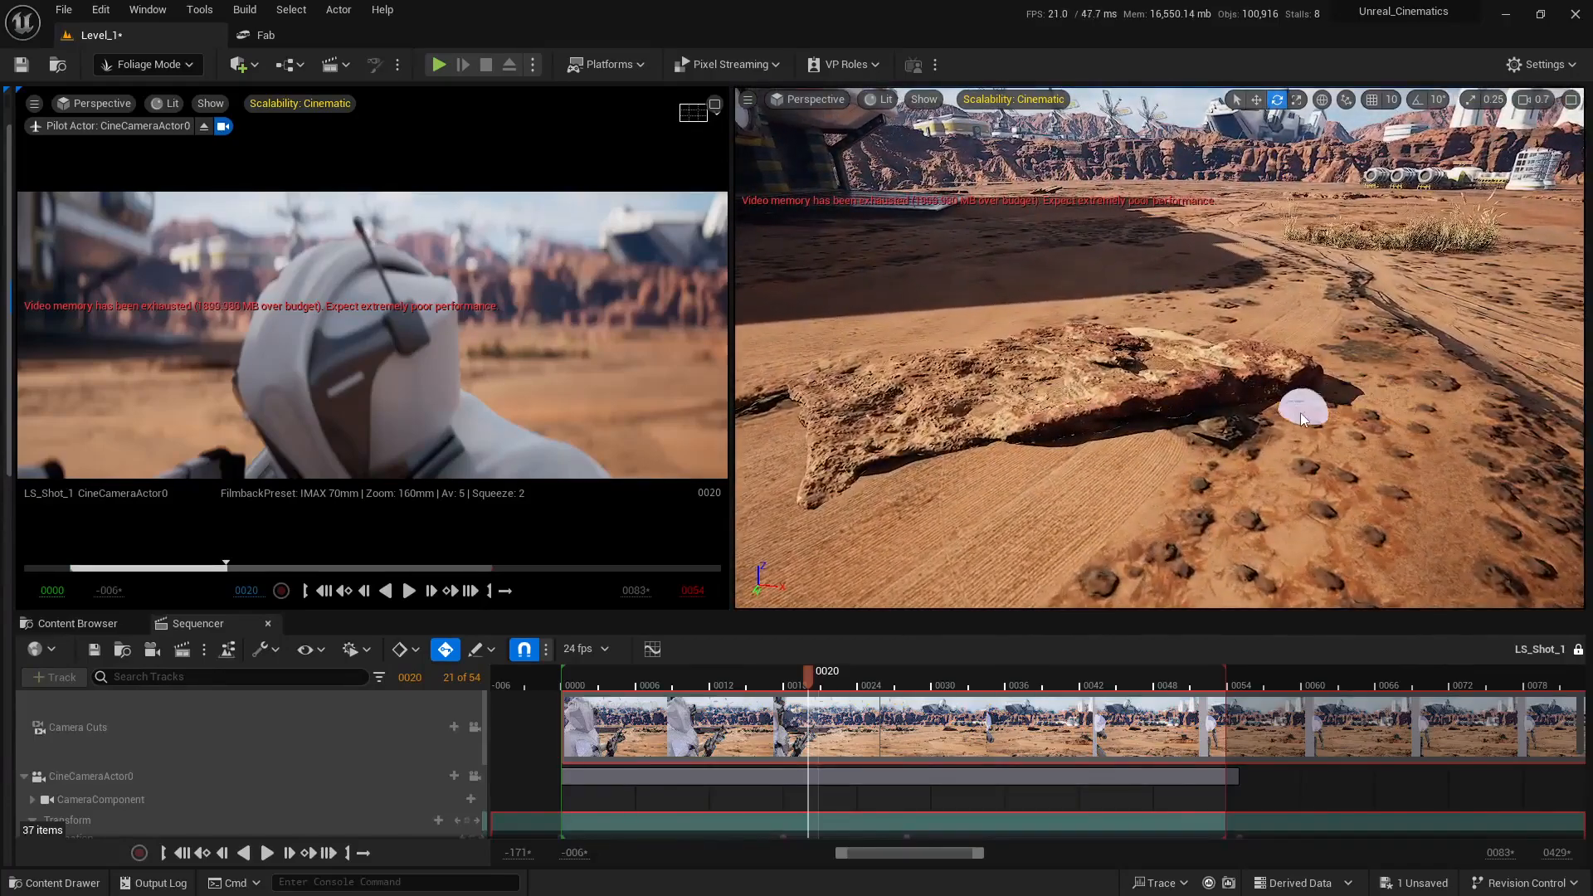
pyautogui.moveTo(1218, 412); pyautogui.dragTo(1082, 433)
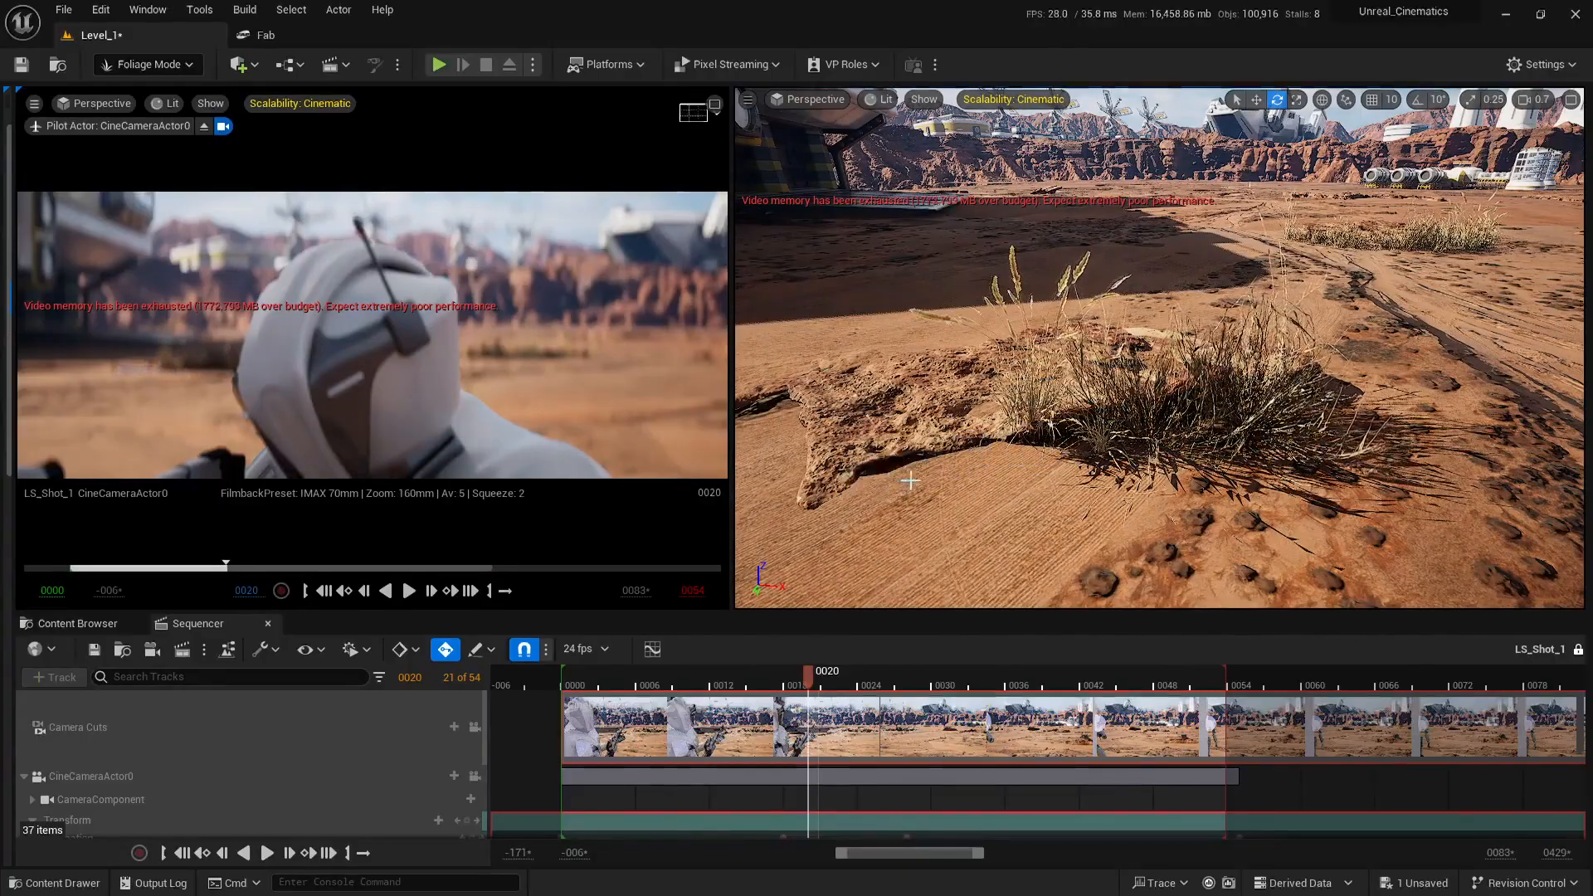
pyautogui.moveTo(960, 451); pyautogui.dragTo(915, 469)
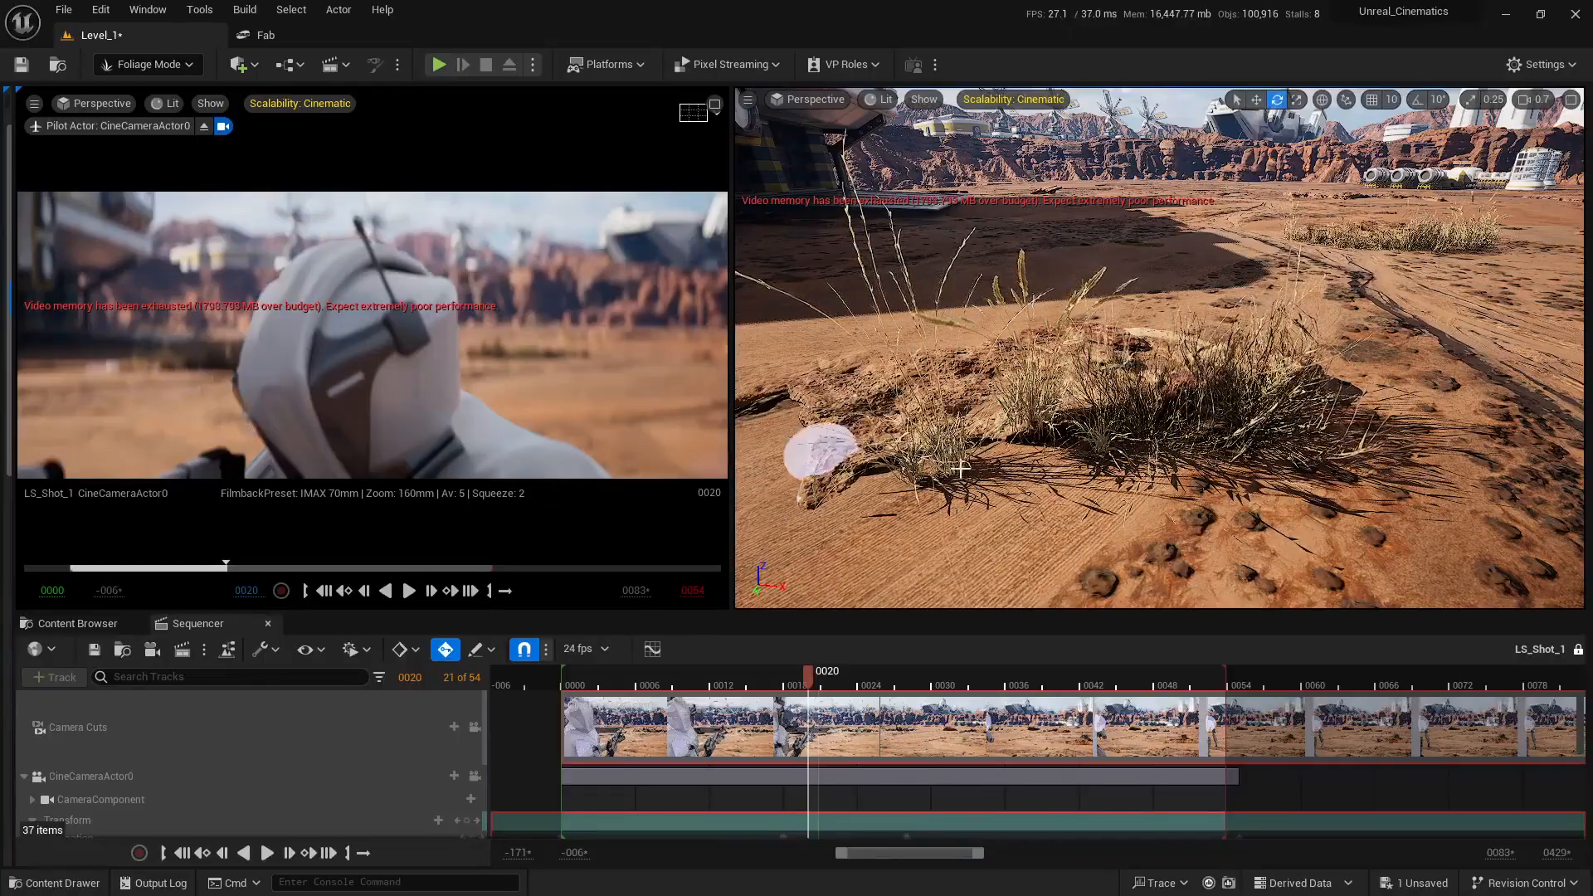
# Paint a dead shrub beyond the slab's end and sparse grass along the adjoining ledge, checking the shot at frame 19
pyautogui.moveTo(821, 455); pyautogui.dragTo(755, 564, button='right')
pyautogui.moveTo(1160, 498)
pyautogui.mouseDown(button='right')
pyautogui.moveTo(1137, 518)
pyautogui.moveTo(1159, 498)
pyautogui.mouseUp(button='right')
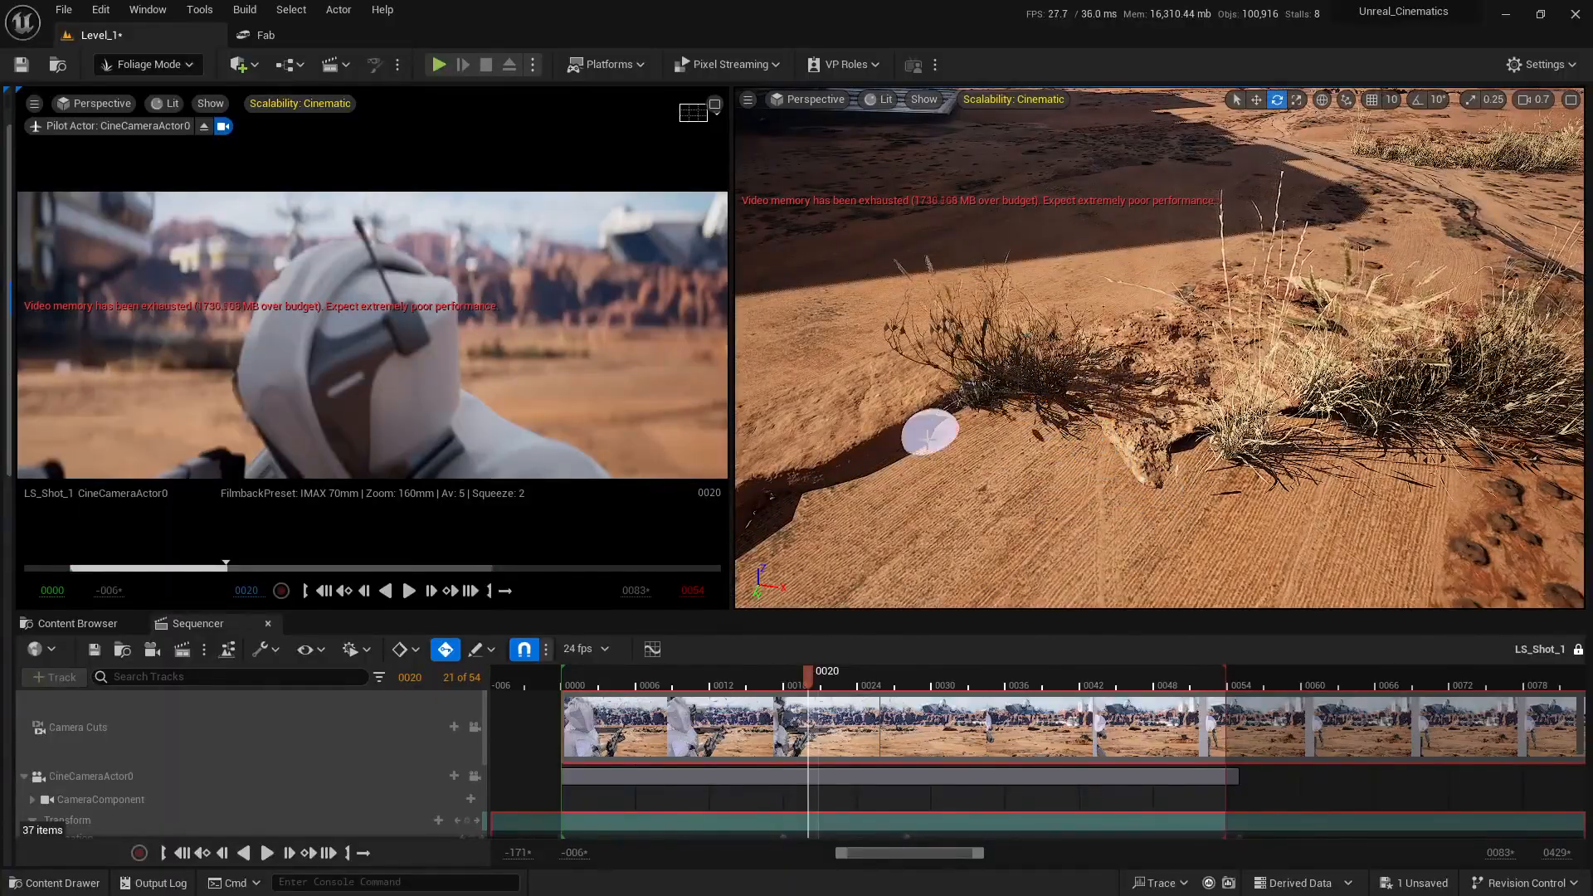
pyautogui.moveTo(838, 486); pyautogui.dragTo(817, 487, button='right')
pyautogui.moveTo(1004, 413); pyautogui.dragTo(1004, 413, button='right')
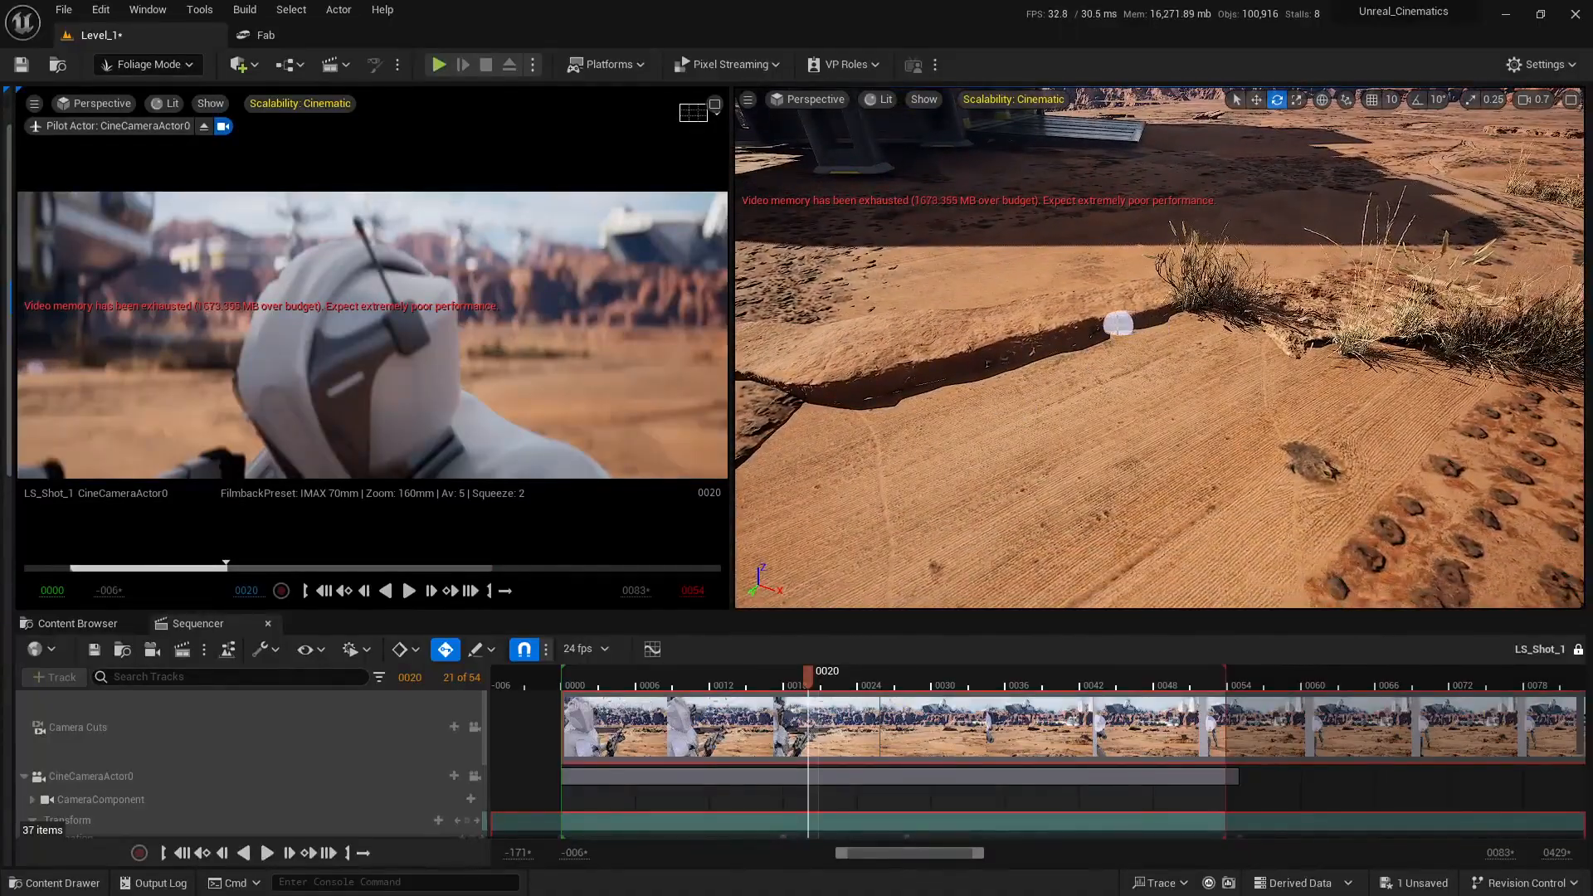
pyautogui.moveTo(1070, 343); pyautogui.dragTo(1052, 356)
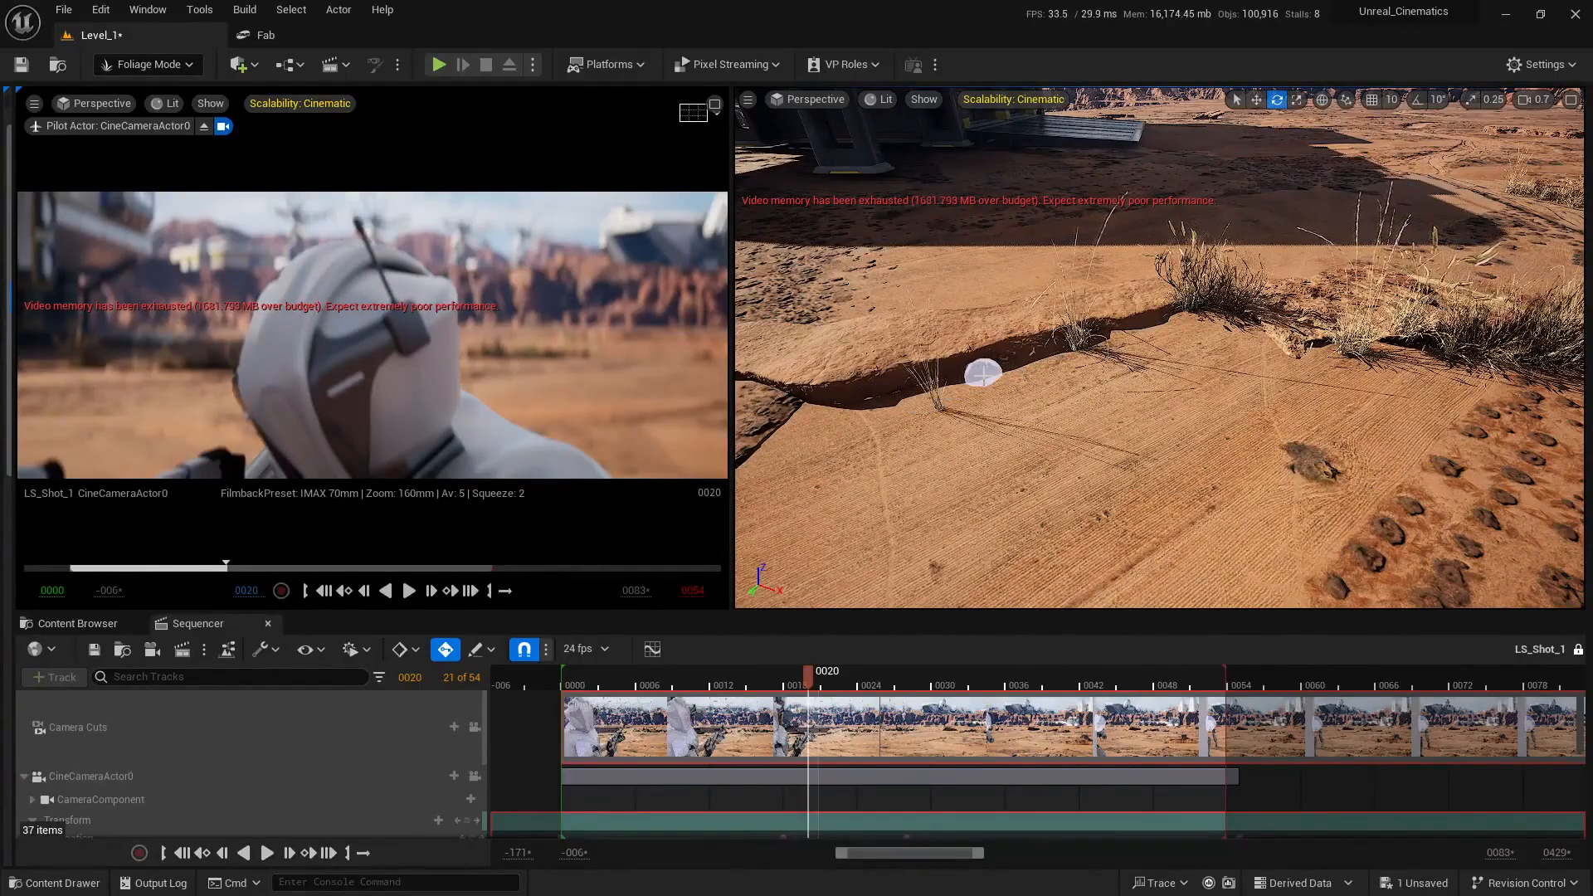
pyautogui.moveTo(813, 690)
pyautogui.mouseDown()
pyautogui.moveTo(676, 695)
pyautogui.moveTo(823, 693)
pyautogui.moveTo(796, 695)
pyautogui.mouseUp()
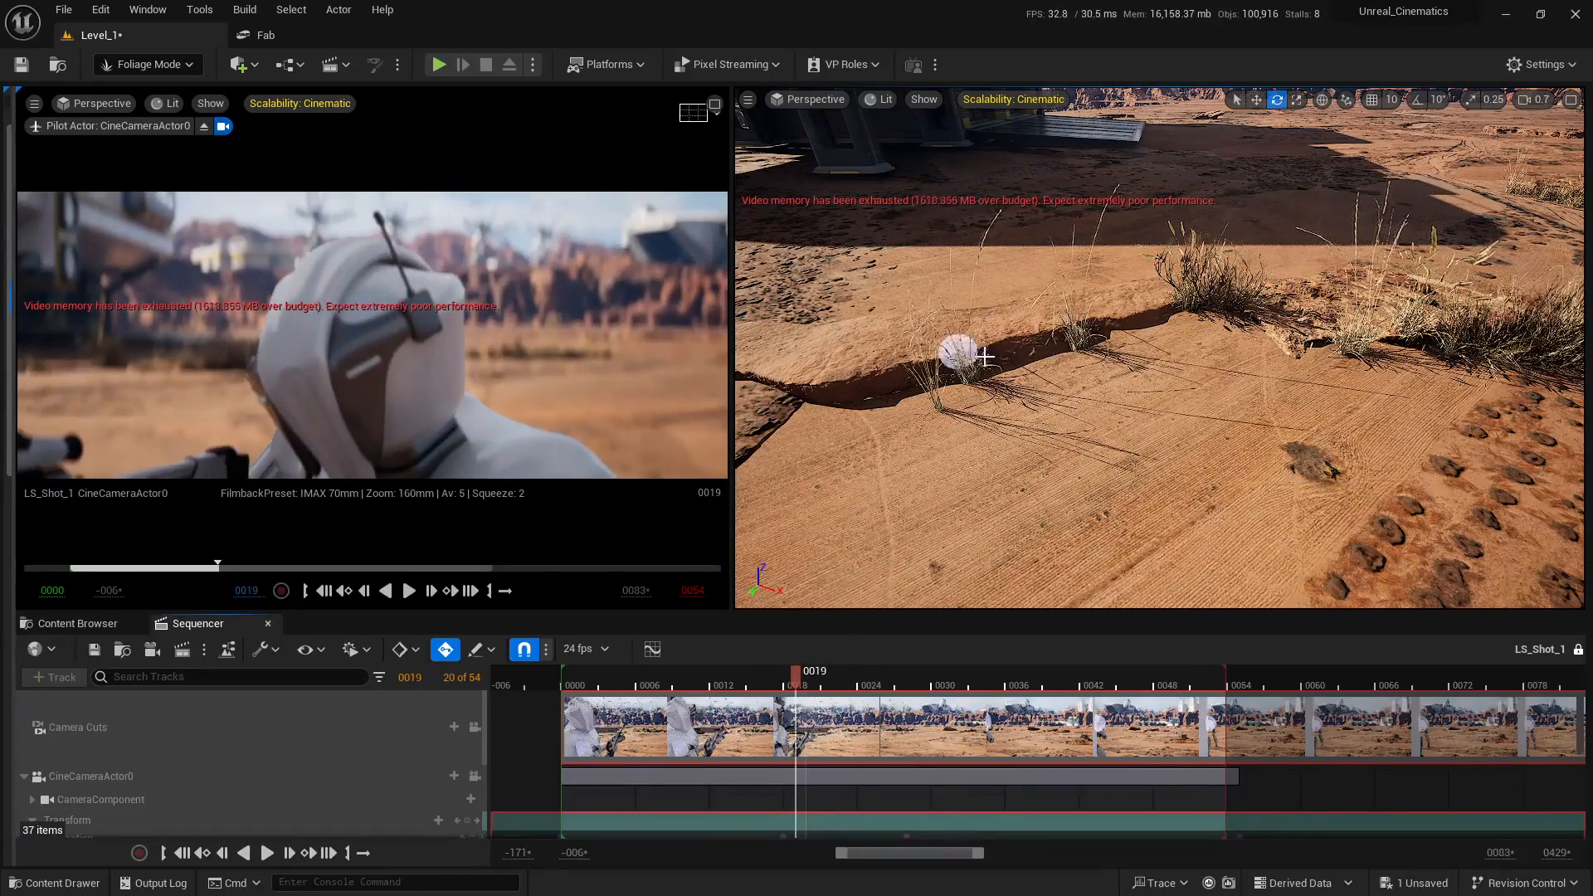
# Try painting a dense dead shrub on the ledge beside the rock slab, then undo the stroke
pyautogui.moveTo(1112, 371); pyautogui.dragTo(1111, 370, button='right')
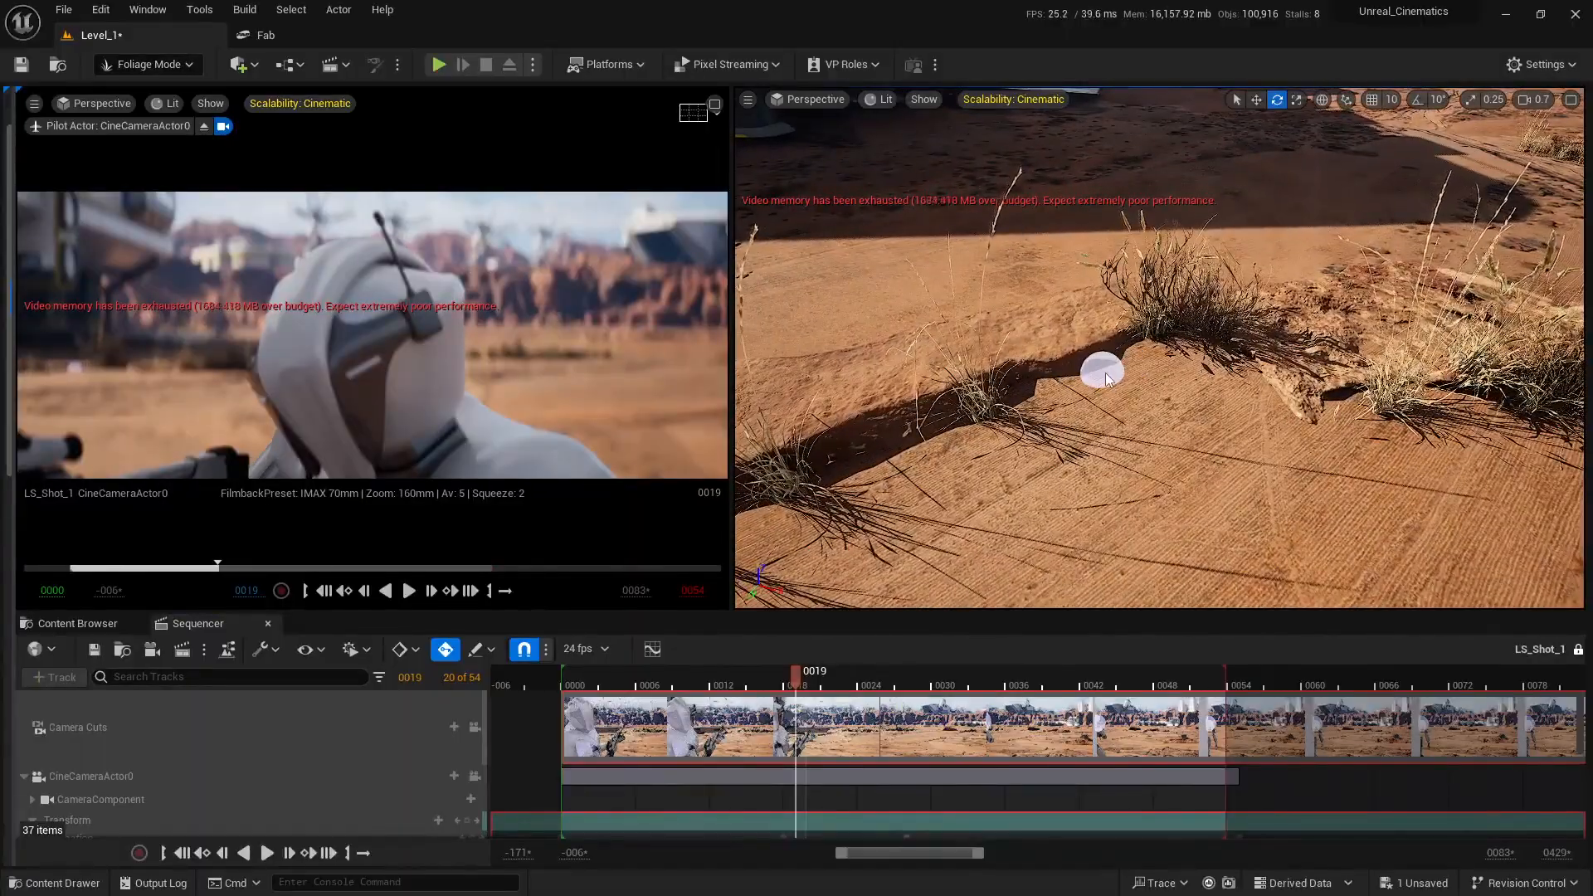
pyautogui.click(1074, 372)
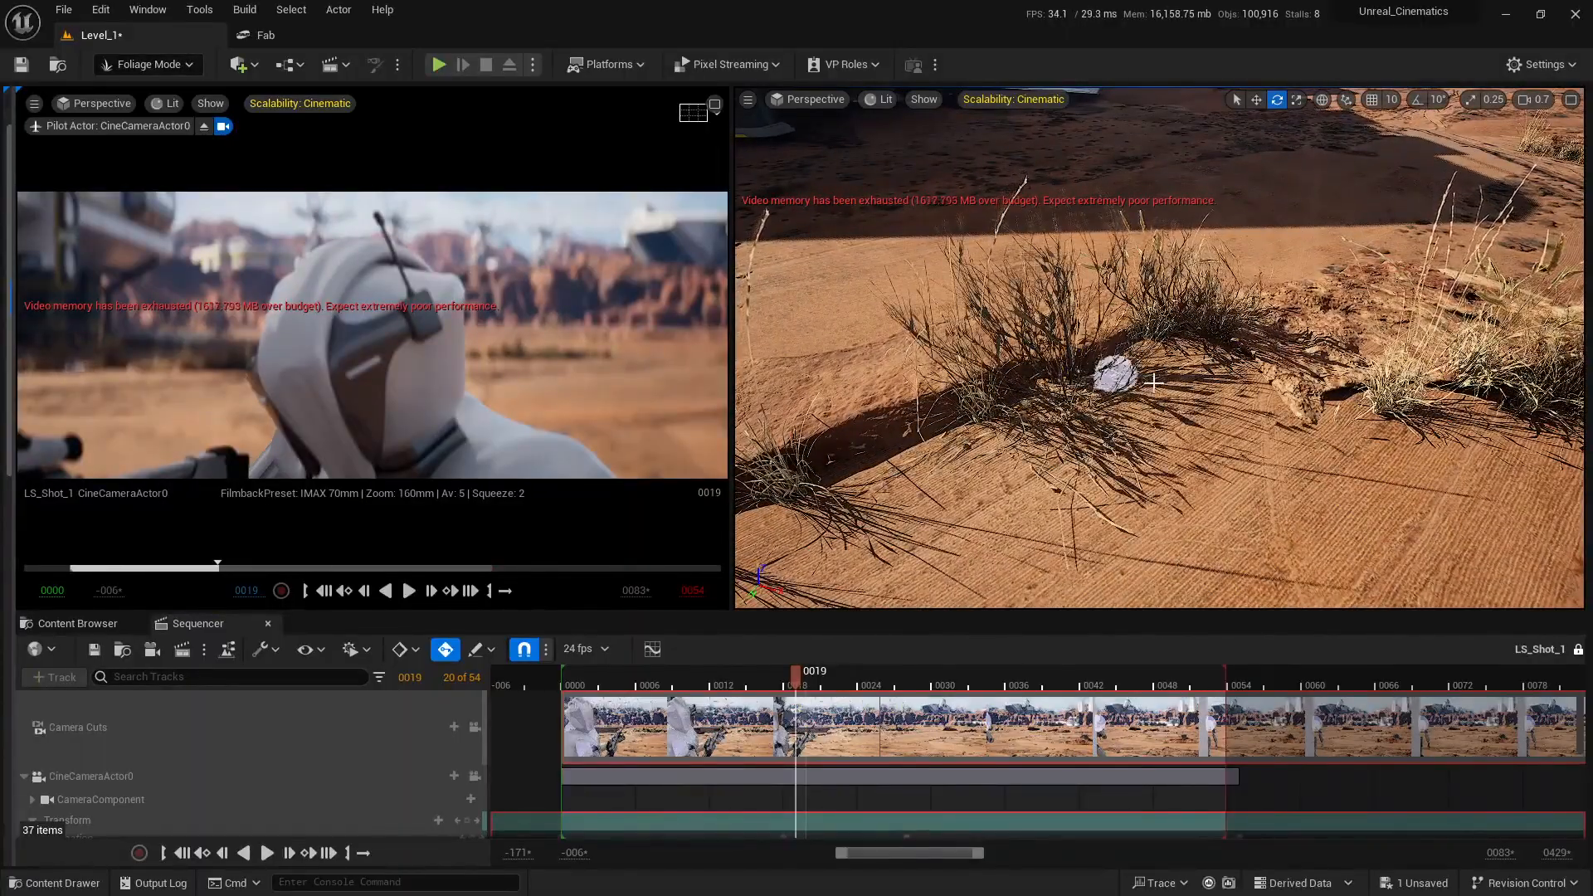
pyautogui.moveTo(1159, 440); pyautogui.dragTo(1159, 440, button='right')
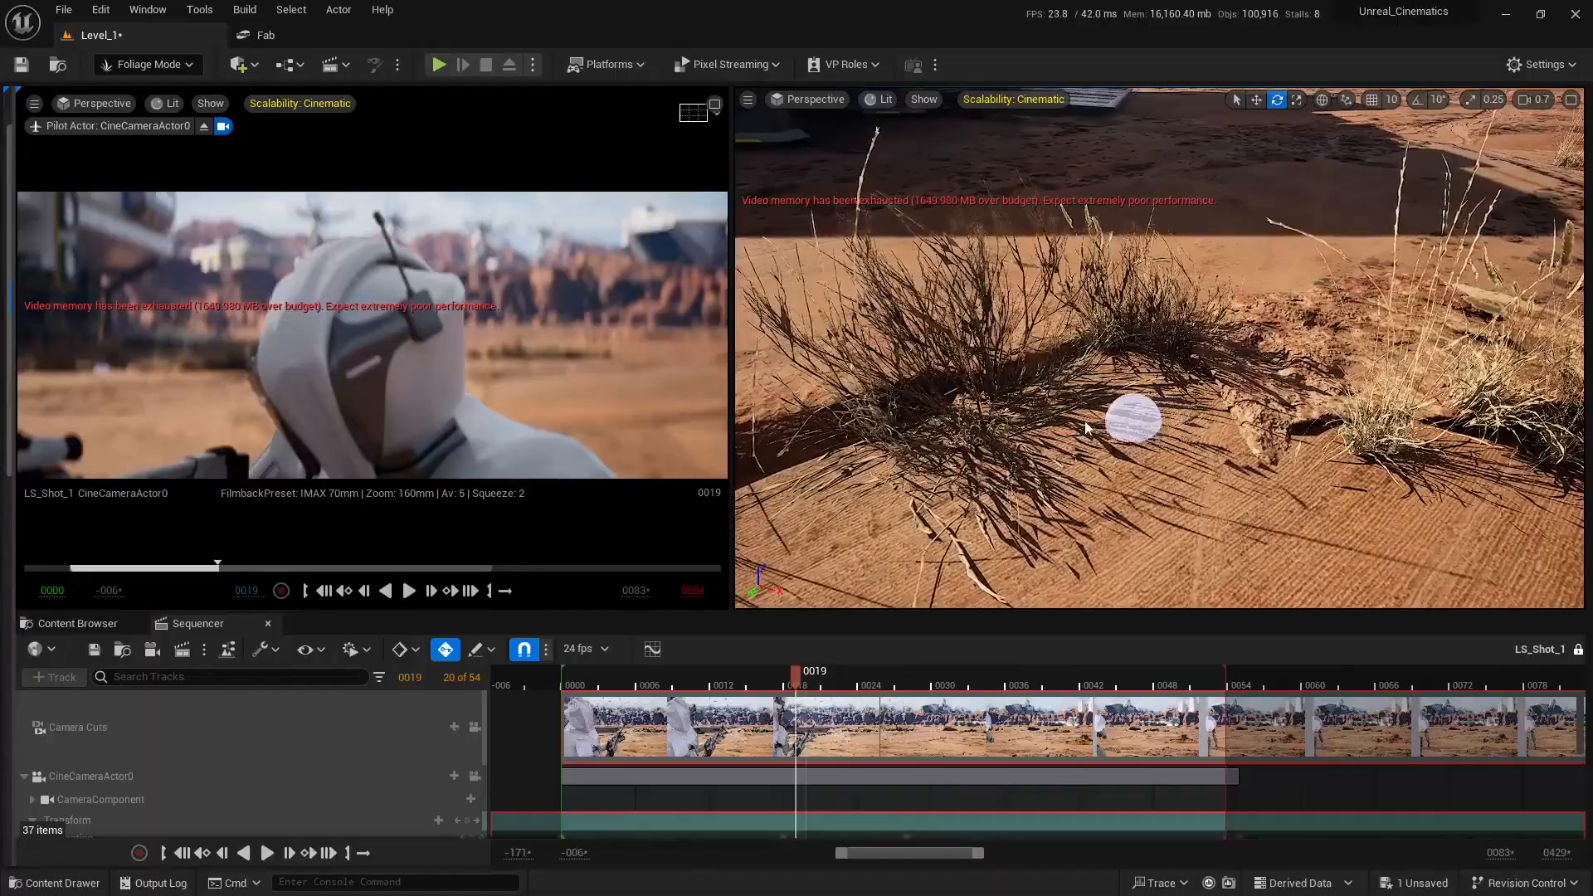
pyautogui.hotkey('ctrl', 'z')
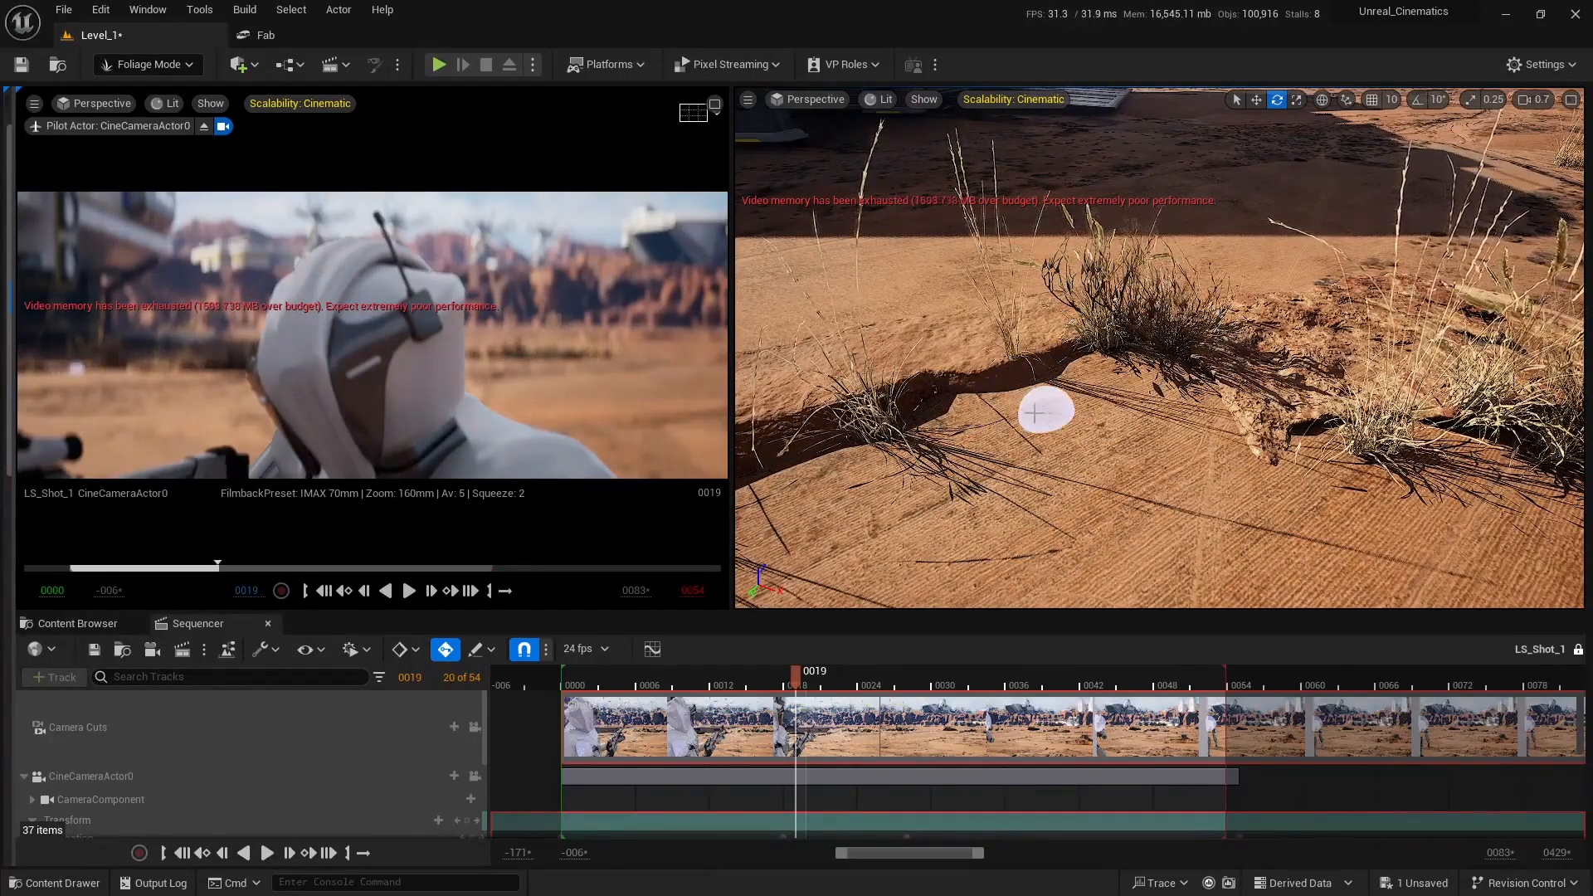
# Paint tall dry grass on the ledge and fill the gap between it and the rock slab with smaller clumps
pyautogui.click(975, 391)
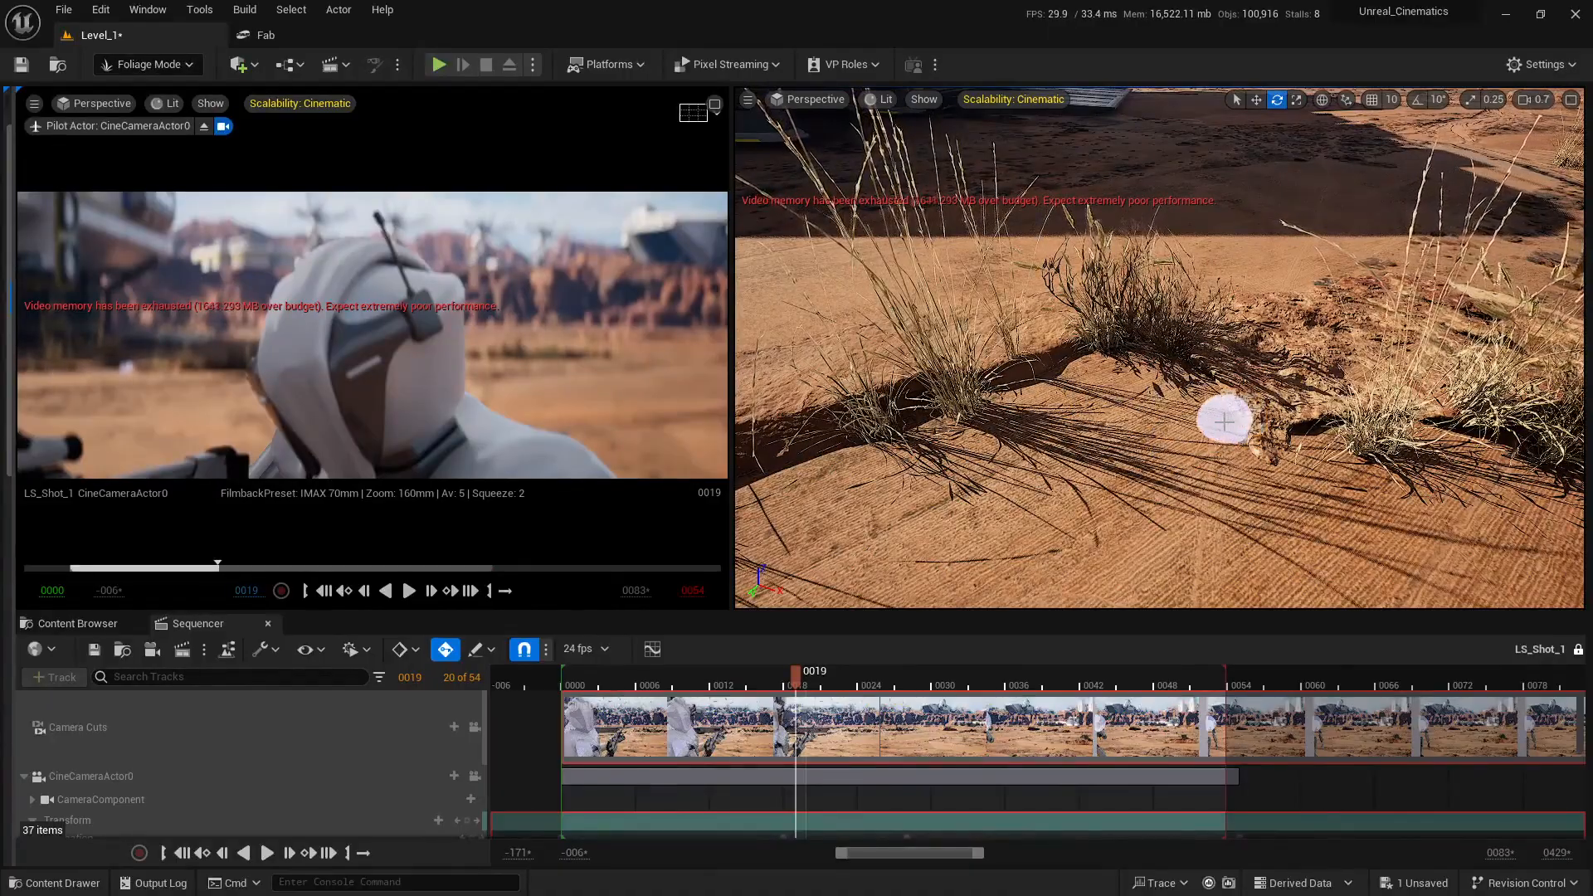
pyautogui.moveTo(1248, 437)
pyautogui.mouseDown()
pyautogui.moveTo(1148, 362)
pyautogui.moveTo(1166, 334)
pyautogui.mouseUp()
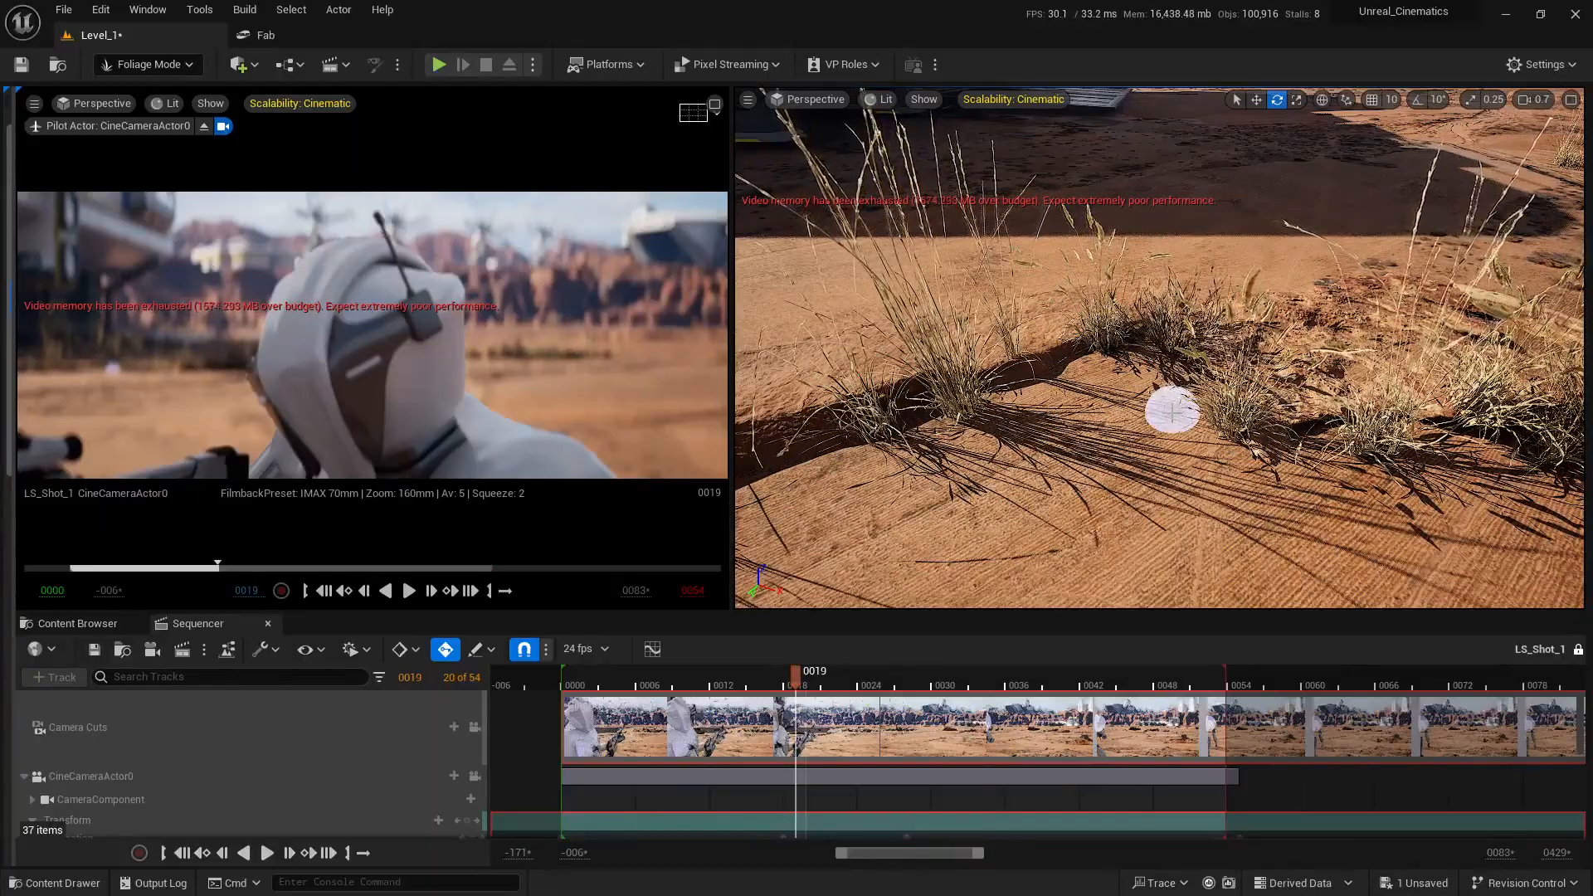
pyautogui.press('s')
pyautogui.moveTo(1228, 382)
pyautogui.mouseDown(button='right')
pyautogui.moveTo(1186, 386)
pyautogui.moveTo(1186, 407)
pyautogui.moveTo(1187, 375)
pyautogui.moveTo(1173, 382)
pyautogui.moveTo(1077, 500)
pyautogui.mouseUp(button='right')
pyautogui.press('w')
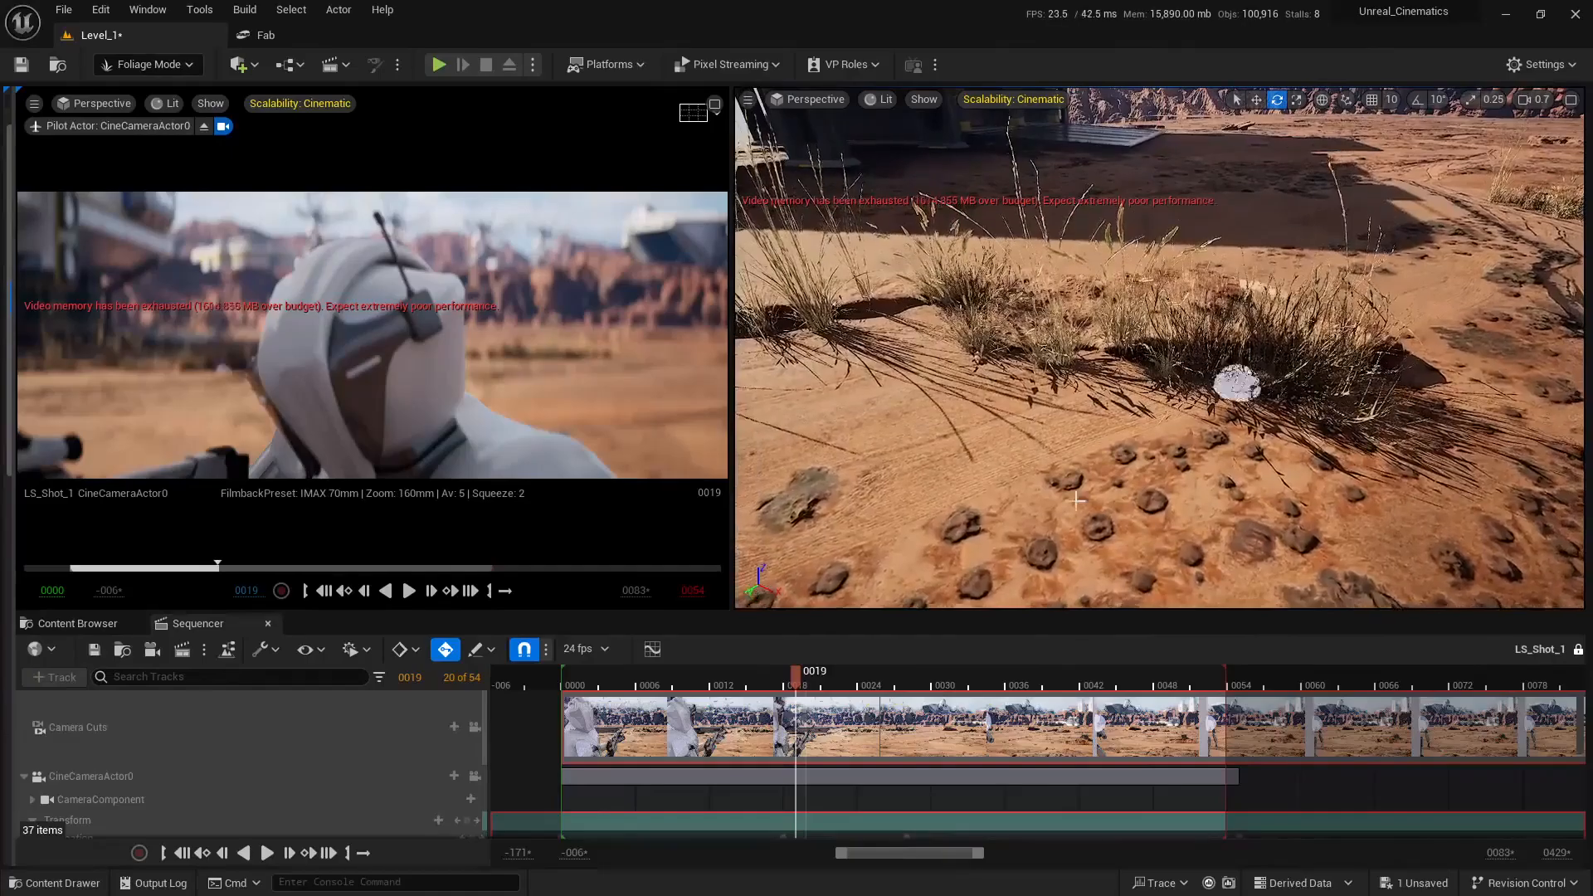
pyautogui.moveTo(813, 674)
pyautogui.mouseDown()
pyautogui.moveTo(655, 673)
pyautogui.moveTo(807, 681)
pyautogui.mouseUp()
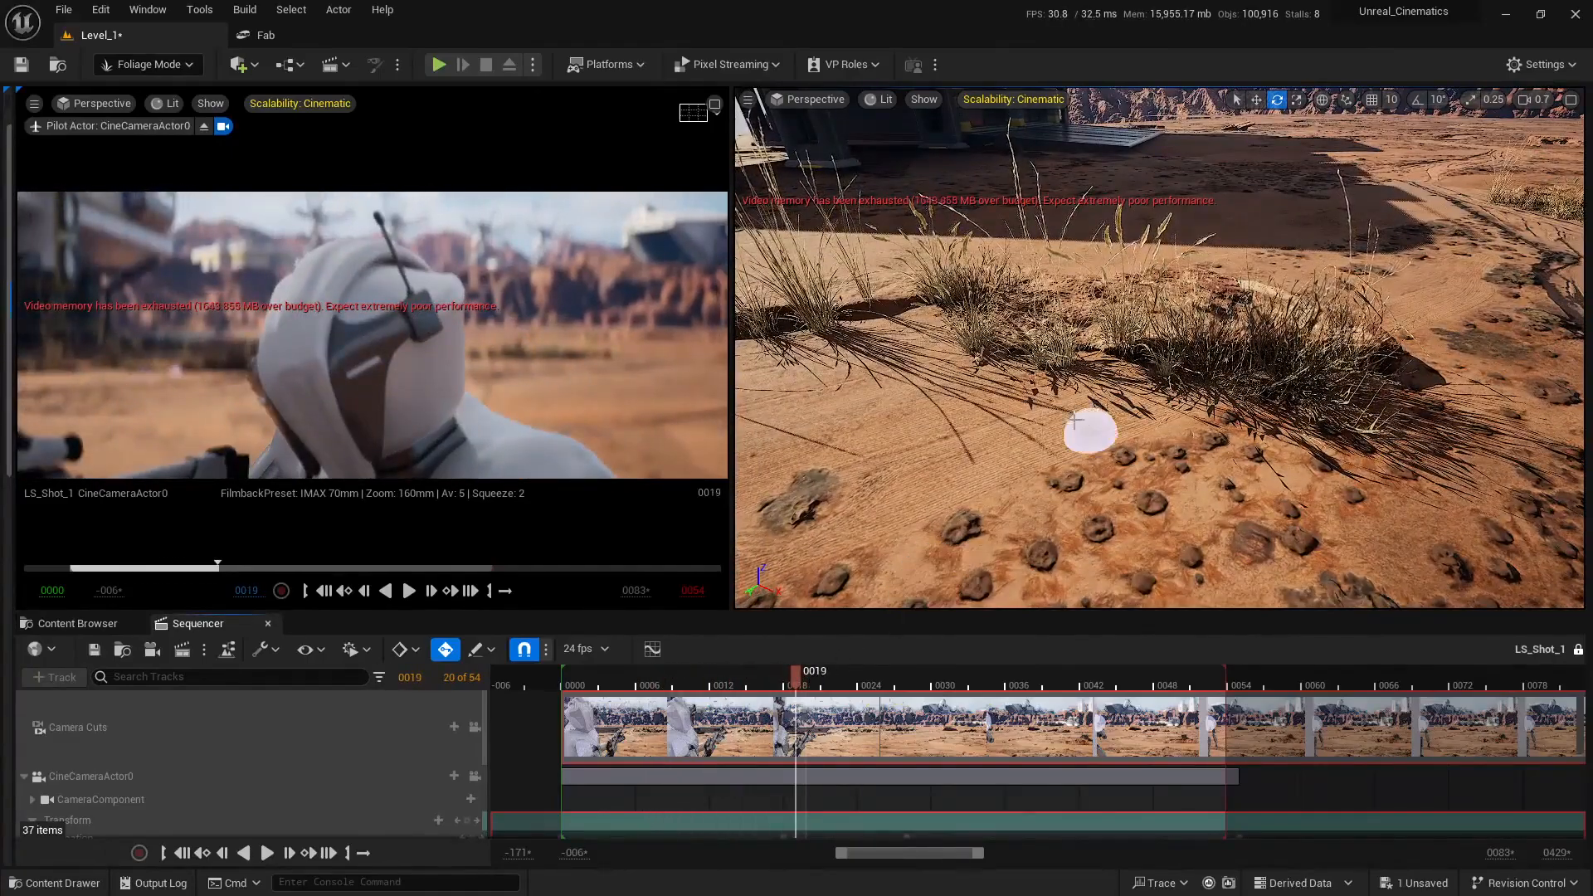
# Paint more dead shrubs along the shadowed ledge and check them in the shot at frame 19
pyautogui.press('w')
pyautogui.moveTo(1084, 426); pyautogui.dragTo(1113, 404, button='right')
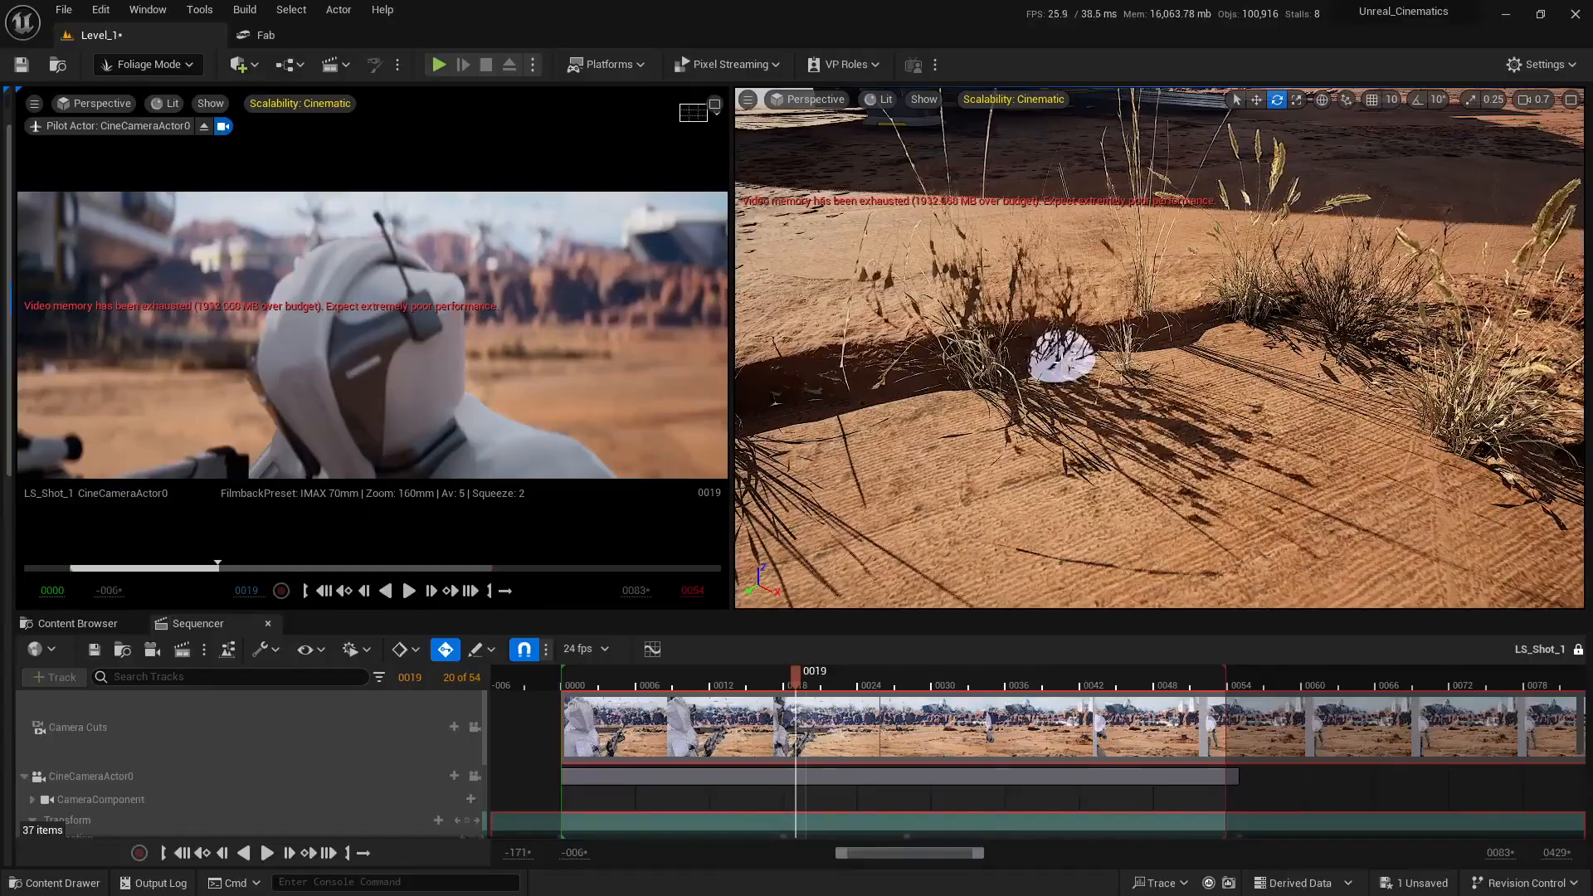
pyautogui.moveTo(1236, 454); pyautogui.dragTo(1032, 591, button='right')
pyautogui.moveTo(804, 686)
pyautogui.mouseDown()
pyautogui.moveTo(886, 686)
pyautogui.moveTo(755, 689)
pyautogui.moveTo(798, 690)
pyautogui.mouseUp()
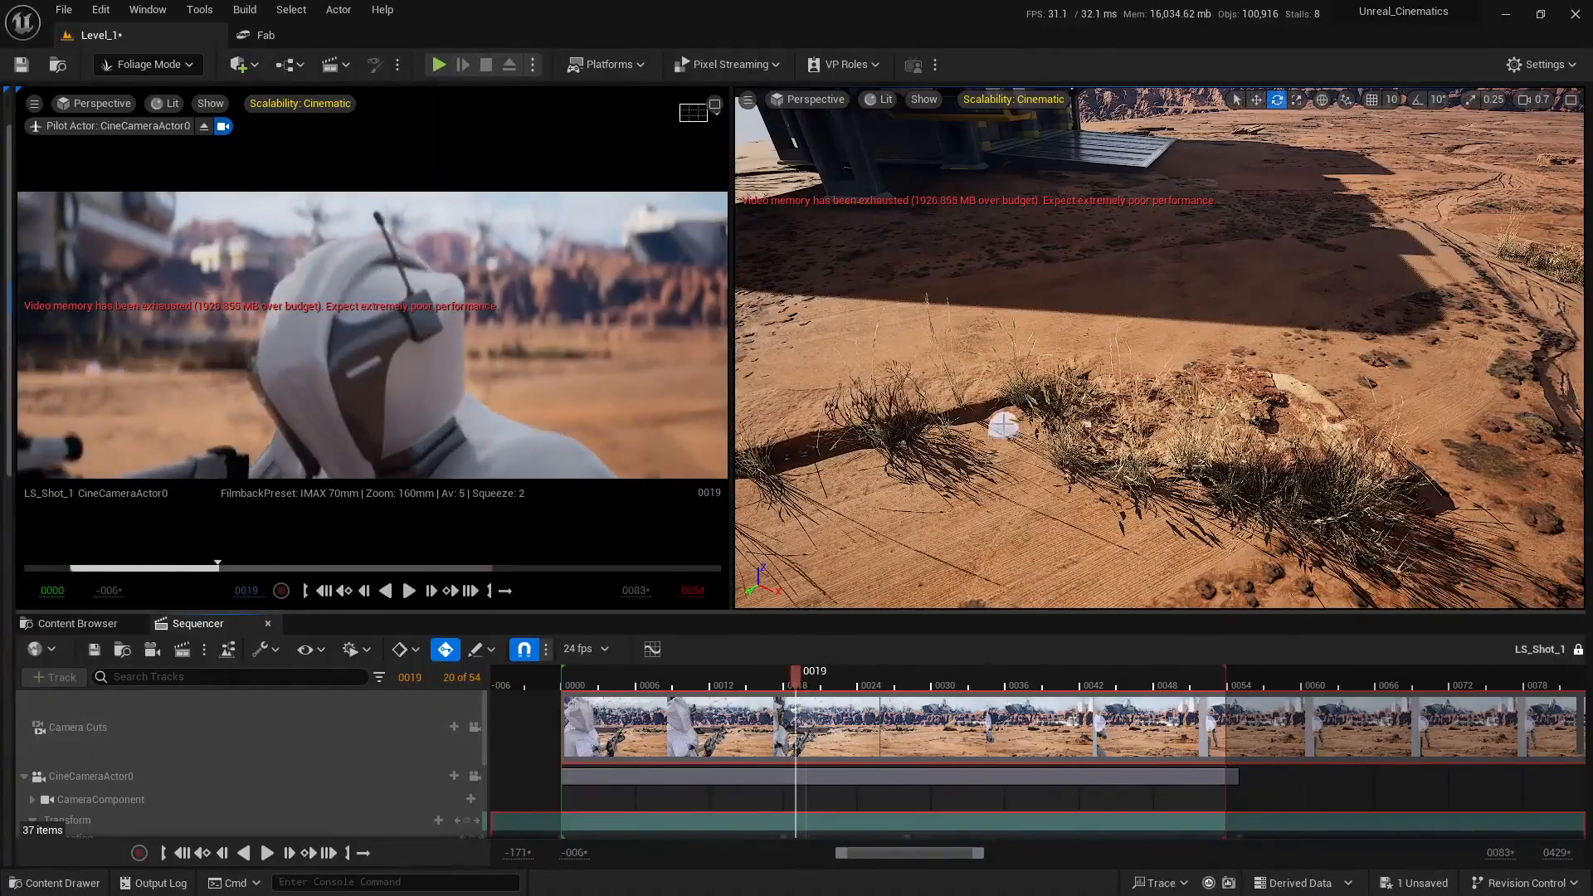
pyautogui.moveTo(1006, 427)
pyautogui.mouseDown(button='right')
pyautogui.moveTo(1052, 385)
pyautogui.moveTo(1013, 420)
pyautogui.mouseUp(button='right')
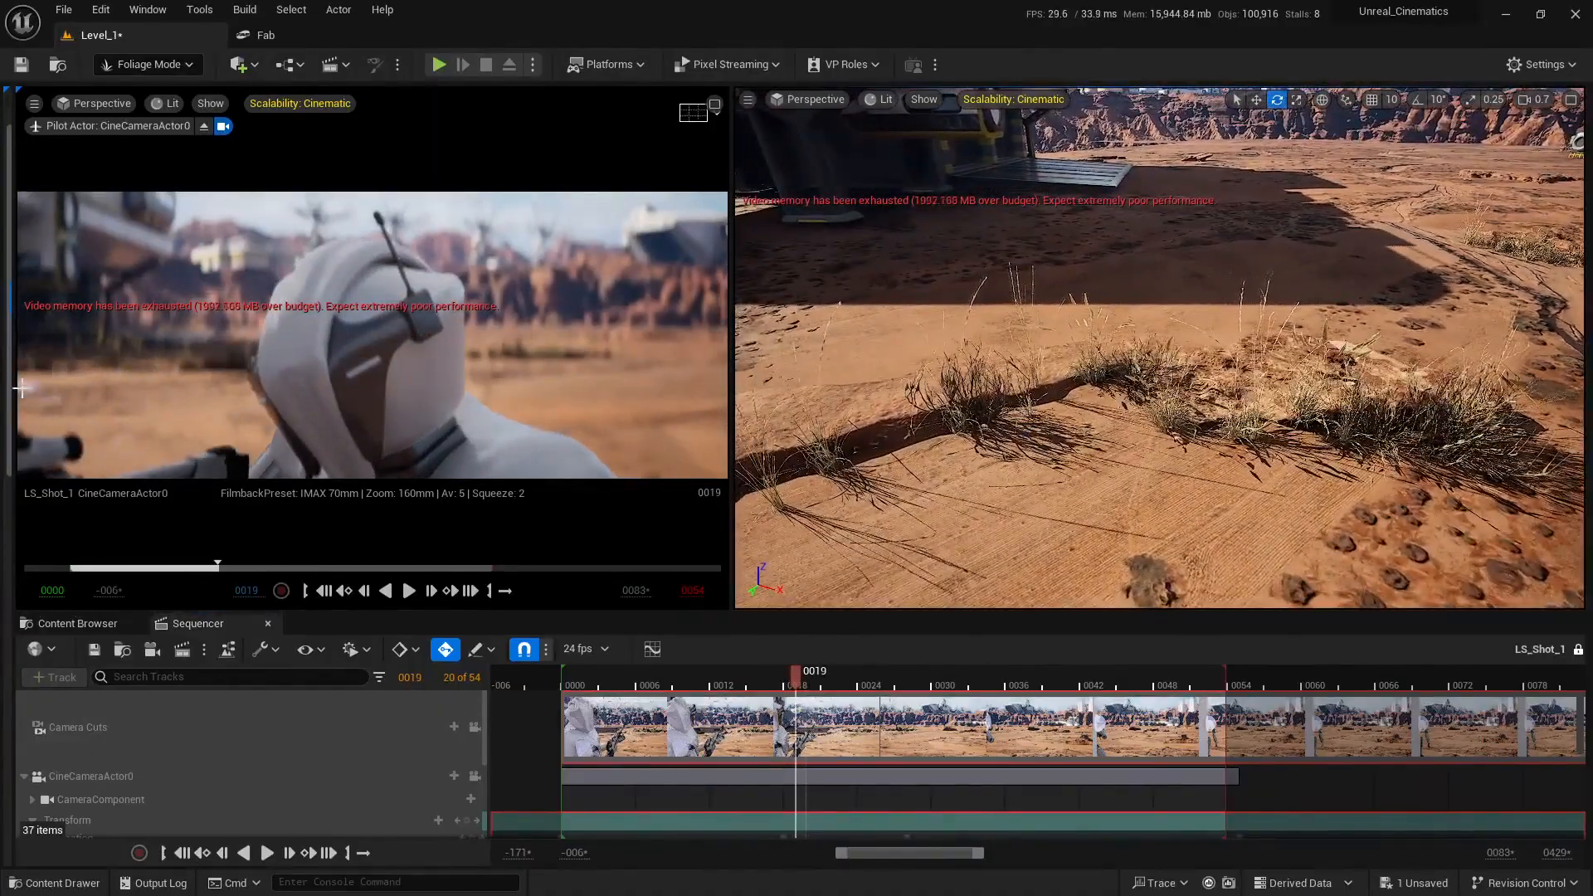
# Bring back the foliage settings and set Scale X to a minimum of 0.1 and a maximum of 2.0
pyautogui.moveTo(13, 386); pyautogui.dragTo(282, 396)
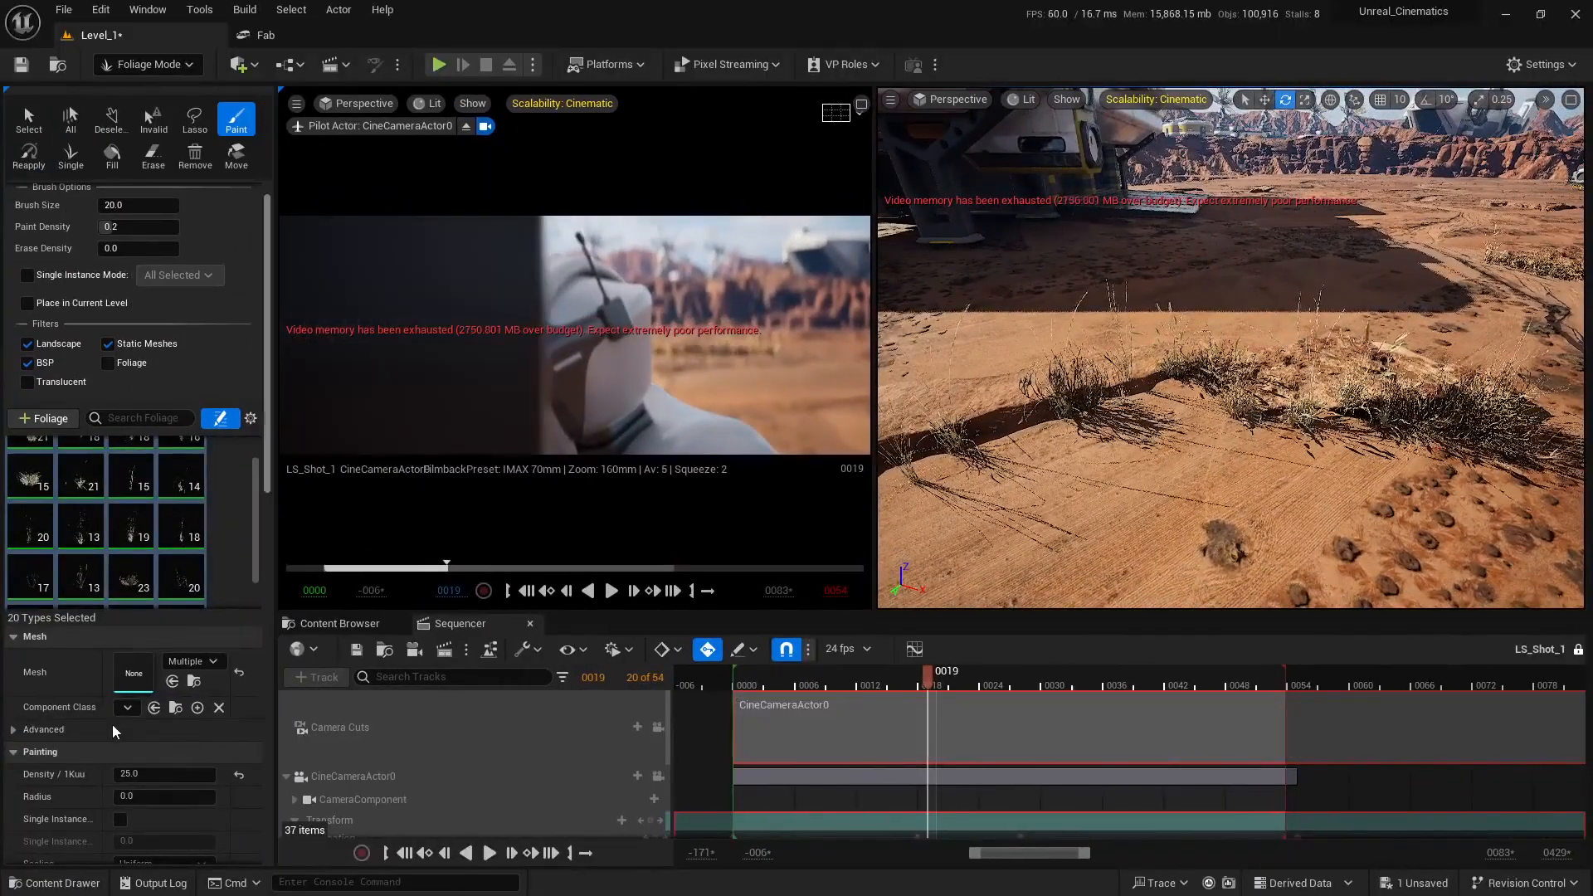
pyautogui.scroll(-5, 117, 730)
pyautogui.scroll(-3, 114, 729)
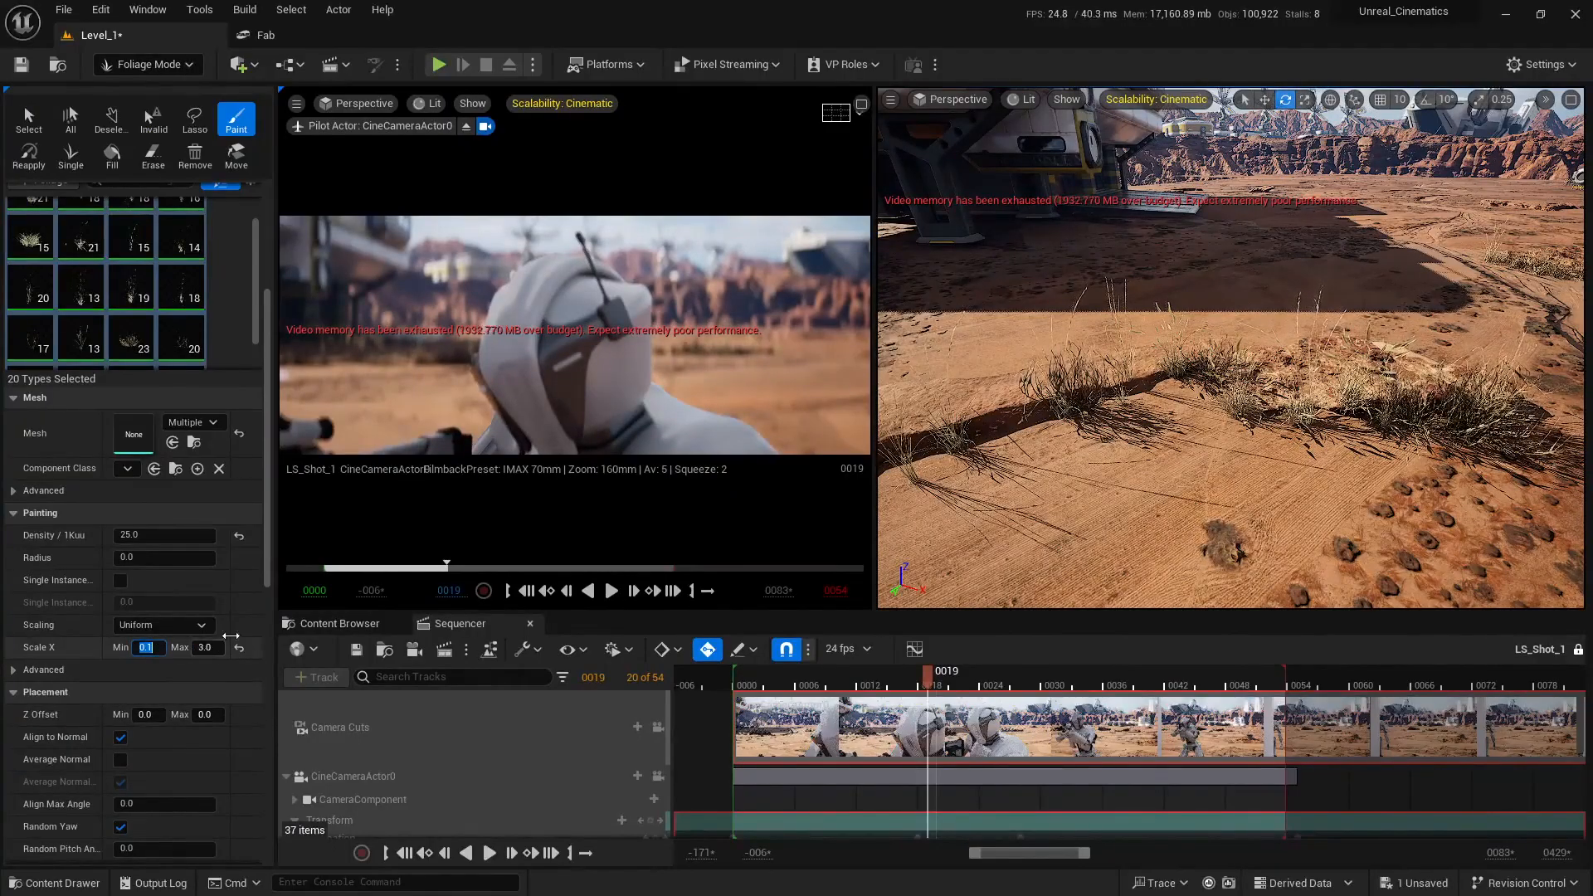
pyautogui.press('Tab')
pyautogui.write('2.0')
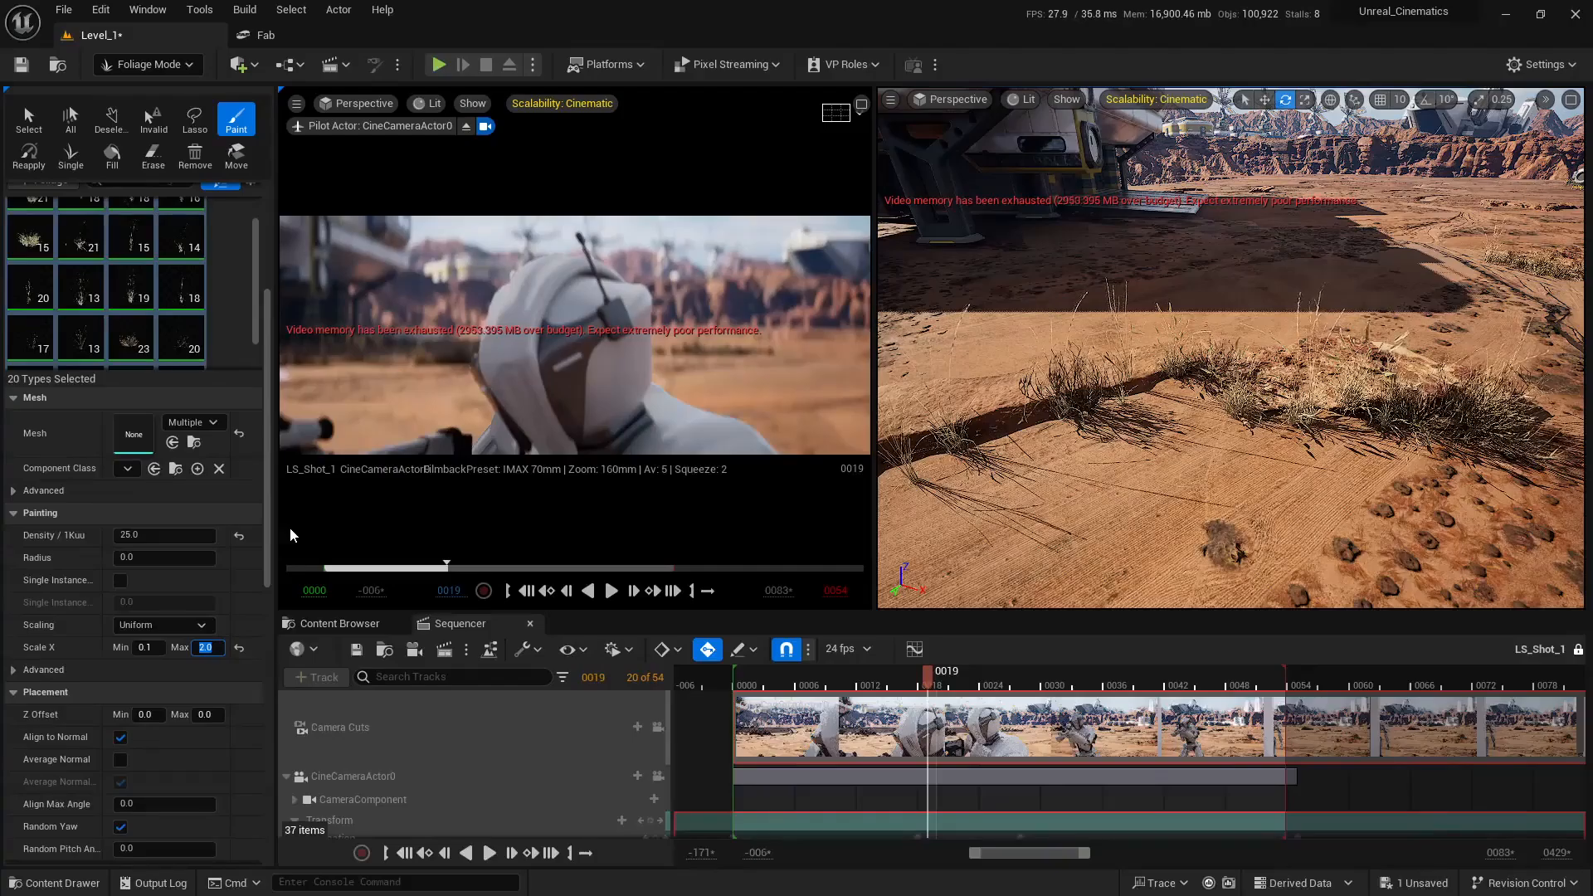
# Collapse the foliage settings and paint dead shrubs of mixed sizes along the ledge up to the rock slab
pyautogui.moveTo(275, 199); pyautogui.dragTo(6, 191)
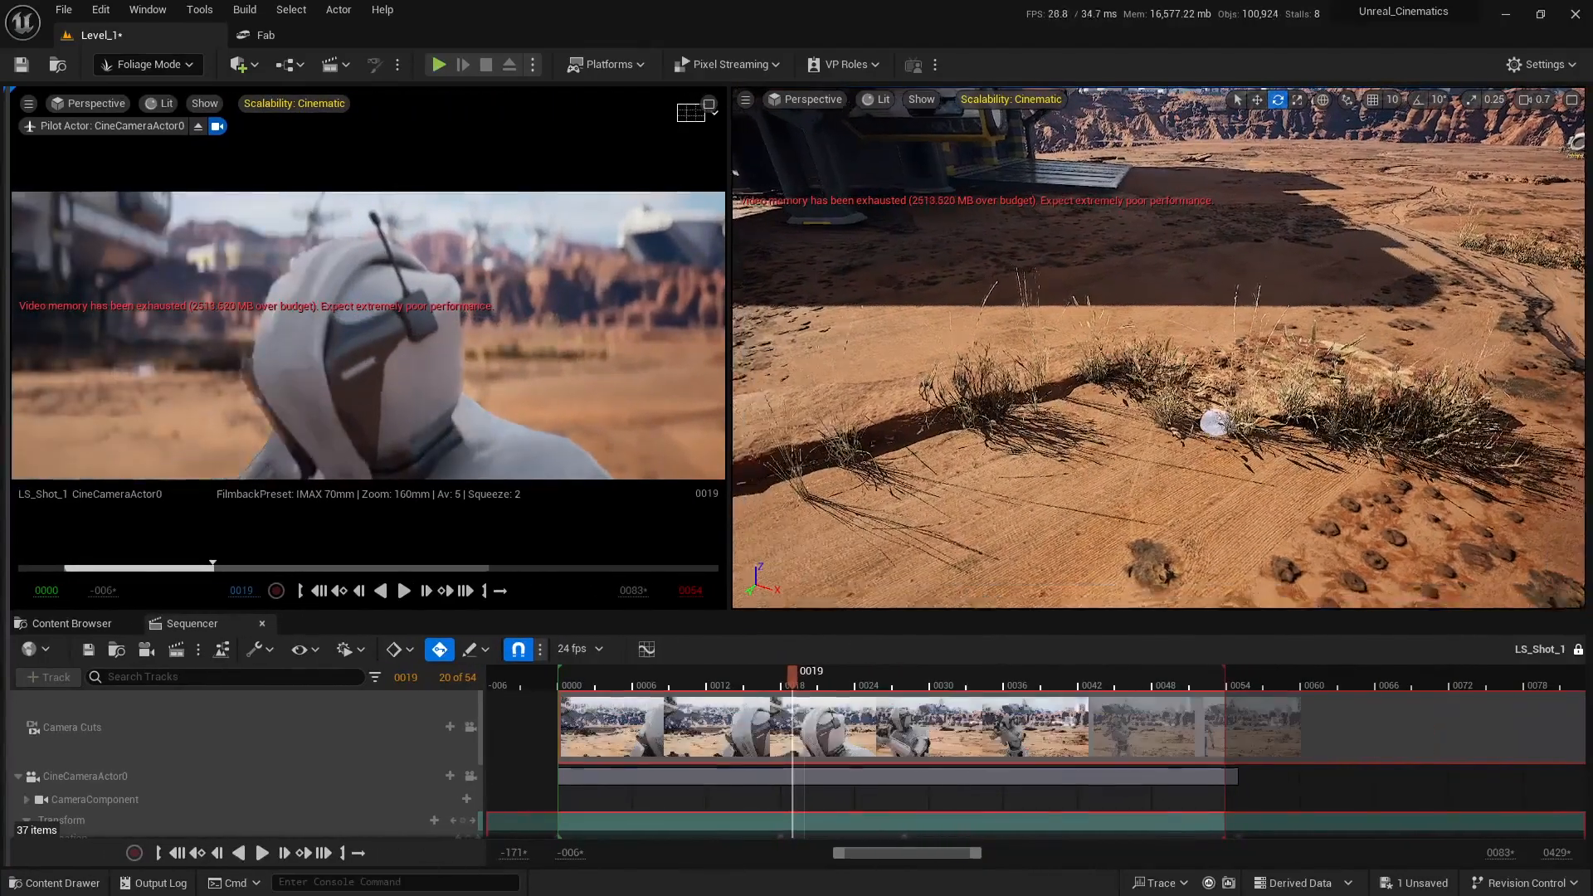
pyautogui.moveTo(1212, 423); pyautogui.dragTo(1286, 444, button='right')
pyautogui.press('w')
pyautogui.press('s')
pyautogui.moveTo(1072, 429); pyautogui.dragTo(1073, 429, button='right')
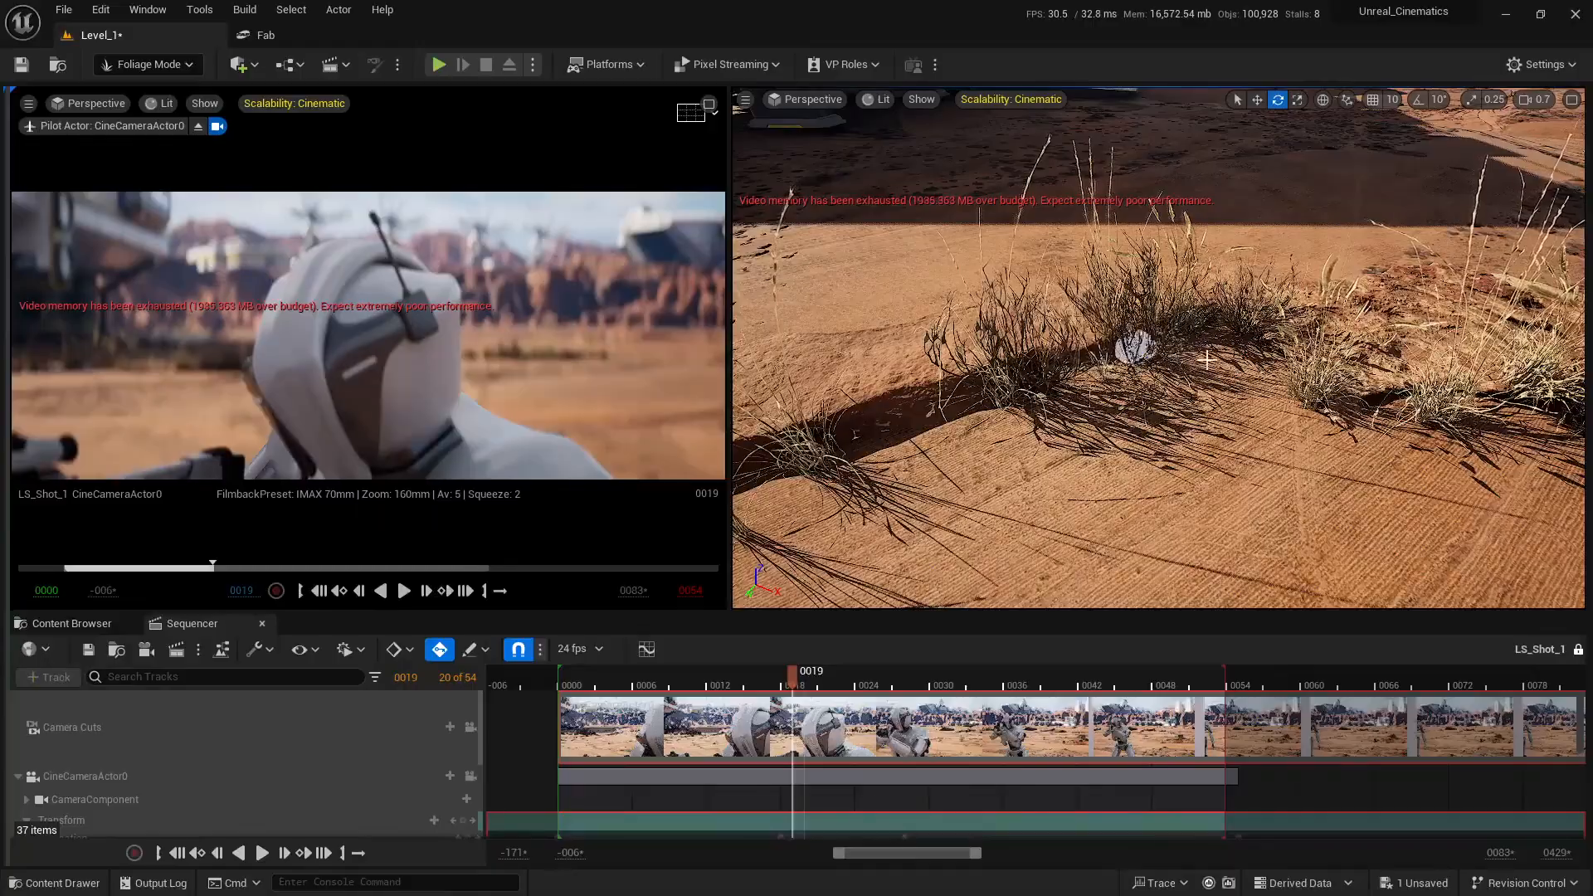
# Undo the last foliage stroke on the ledge and set the maximum Scale X of the selected types to 1.0
pyautogui.moveTo(1226, 388); pyautogui.dragTo(1228, 358, button='right')
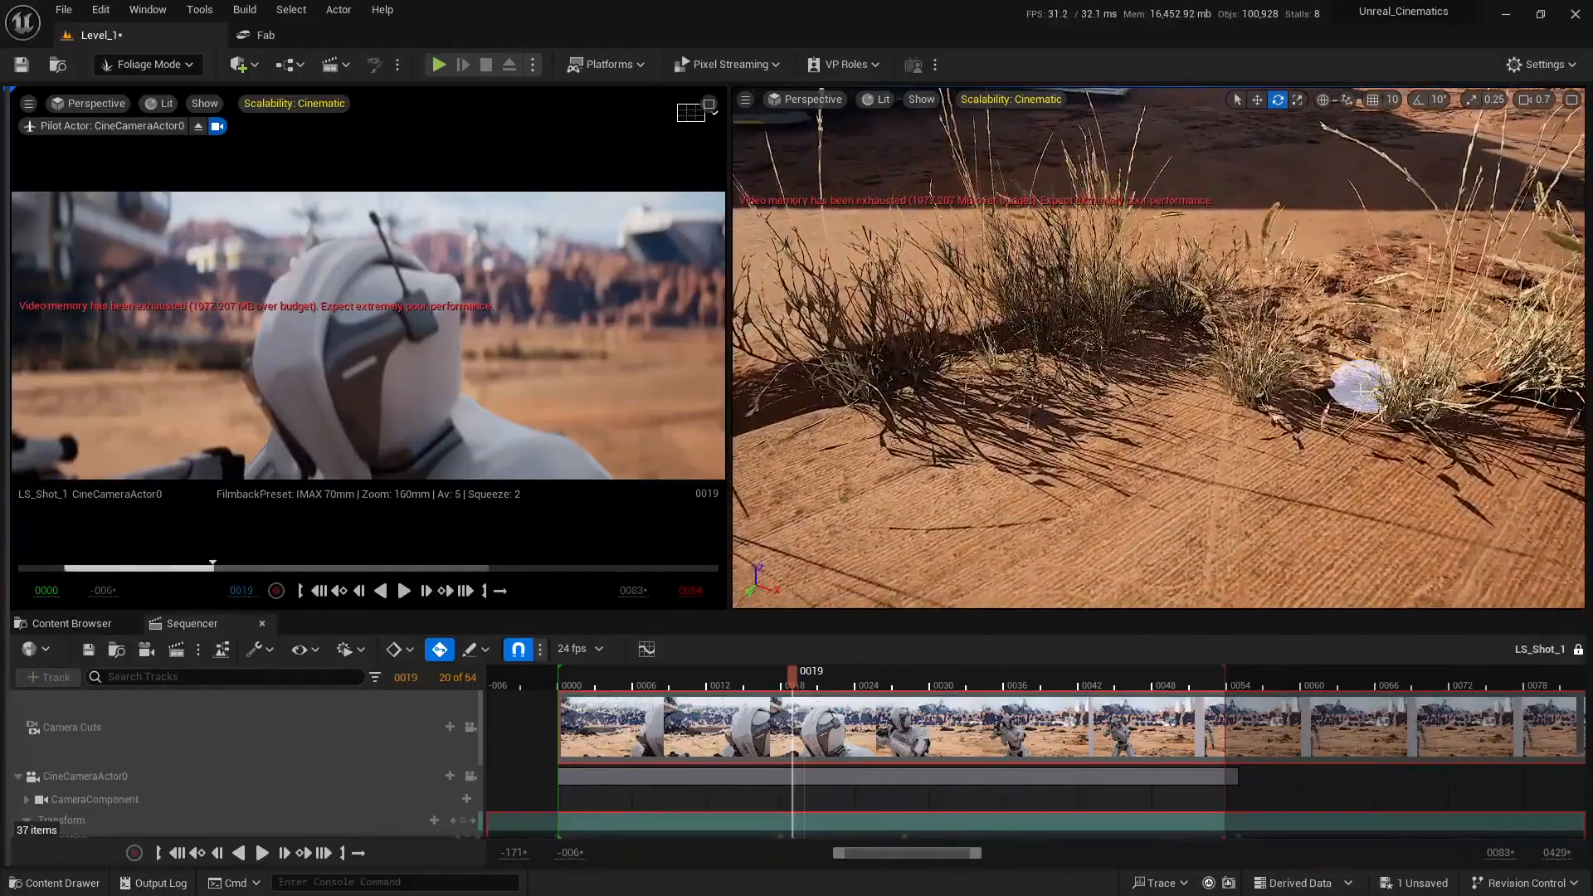
pyautogui.hotkey('ctrl', 'z')
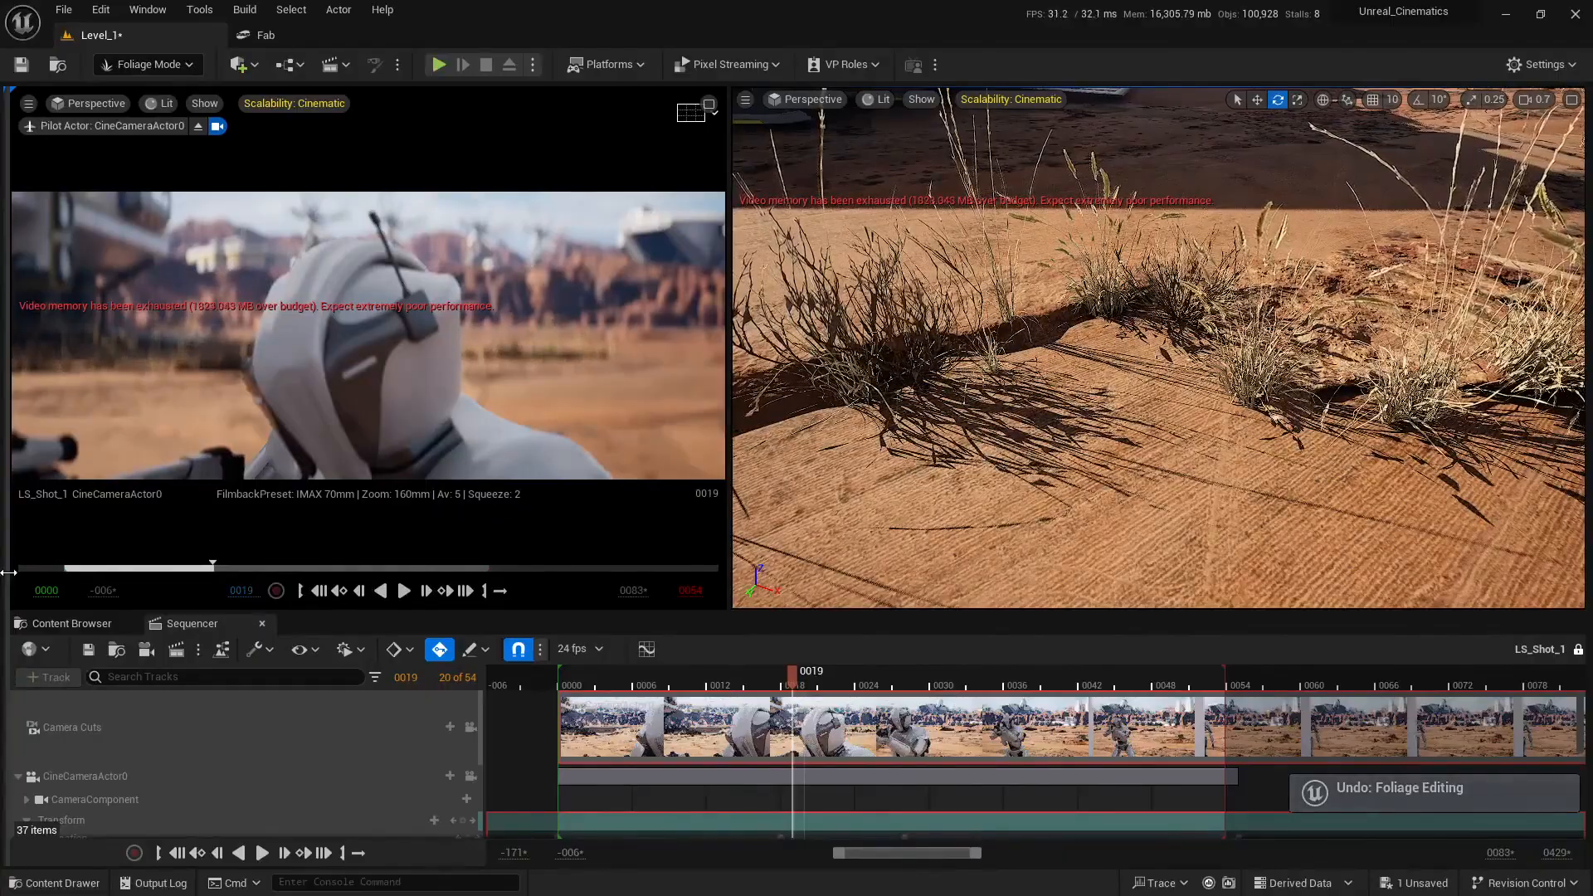
pyautogui.moveTo(6, 572); pyautogui.dragTo(292, 571)
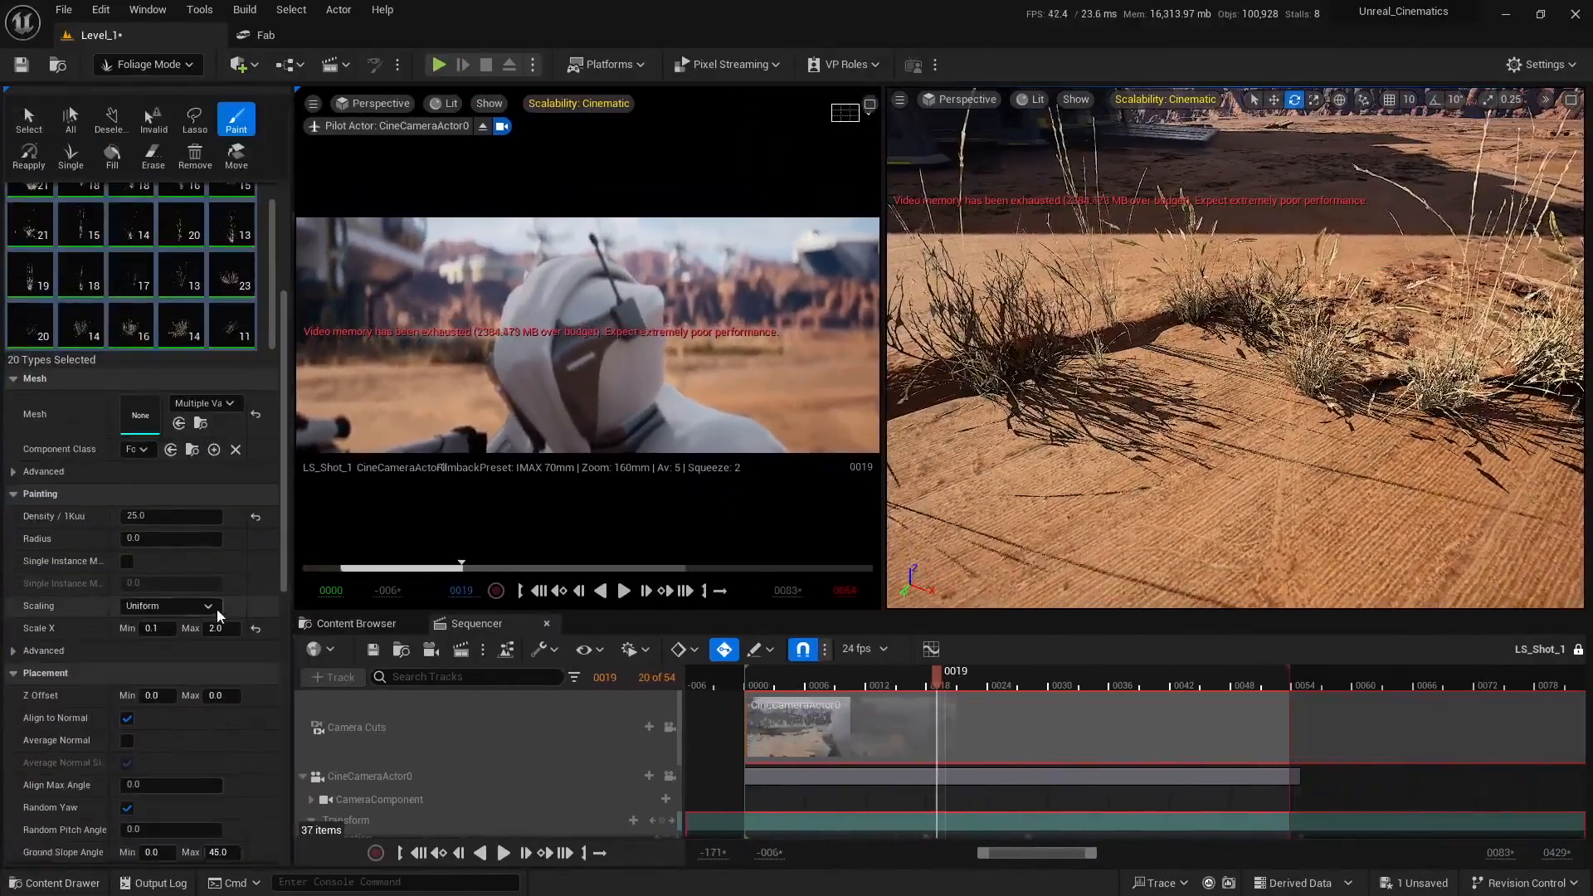
pyautogui.click(220, 628)
pyautogui.write('1')
pyautogui.press('Return')
pyautogui.scroll(-10, 292, 622)
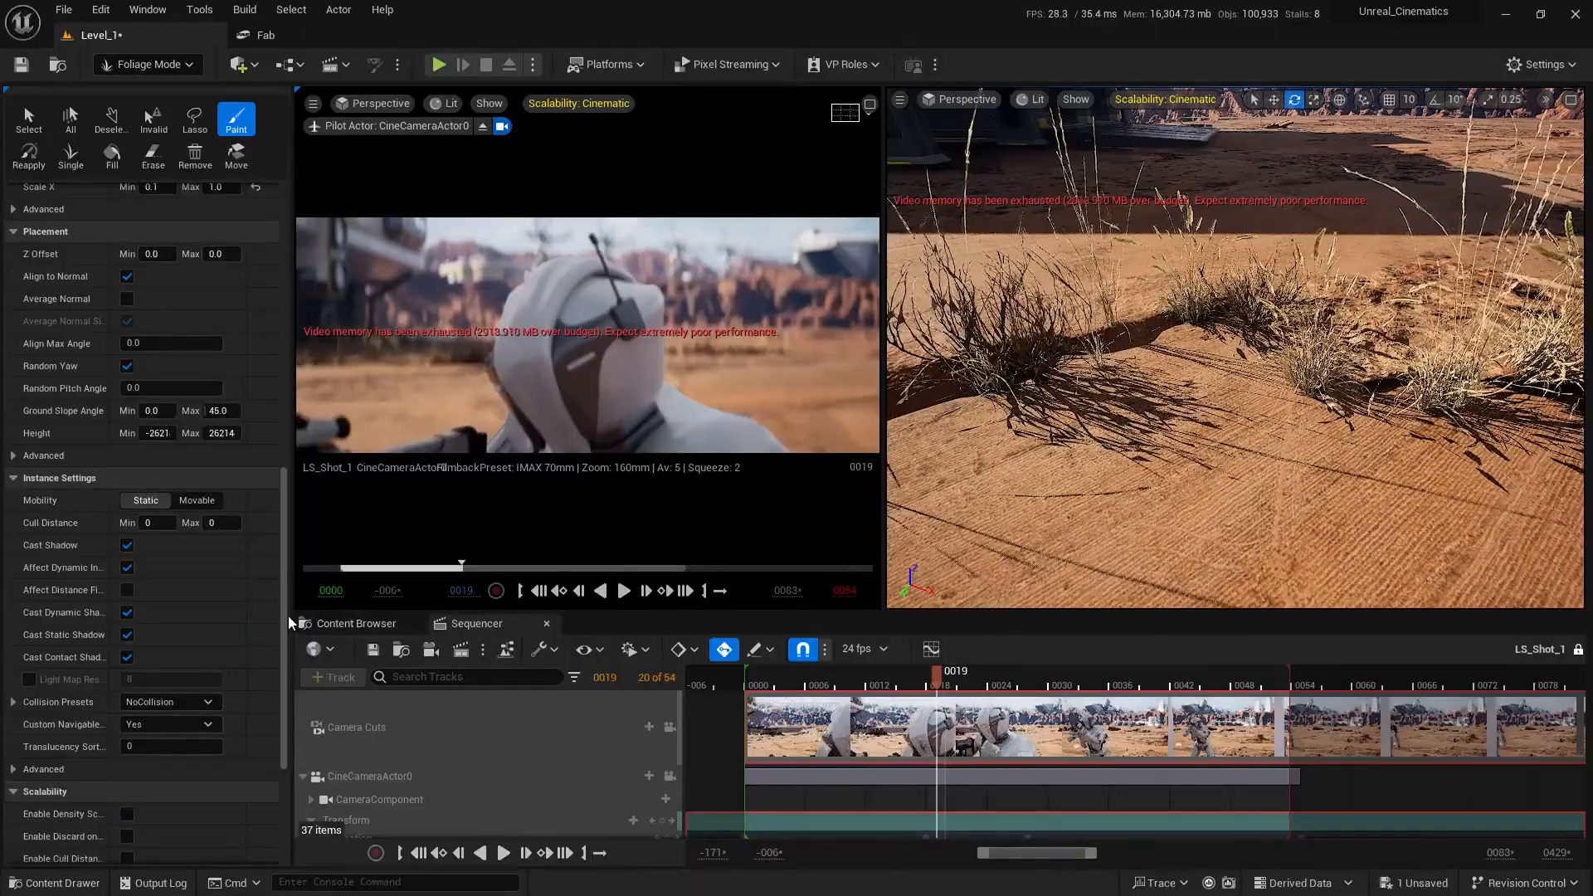
pyautogui.scroll(10, 284, 491)
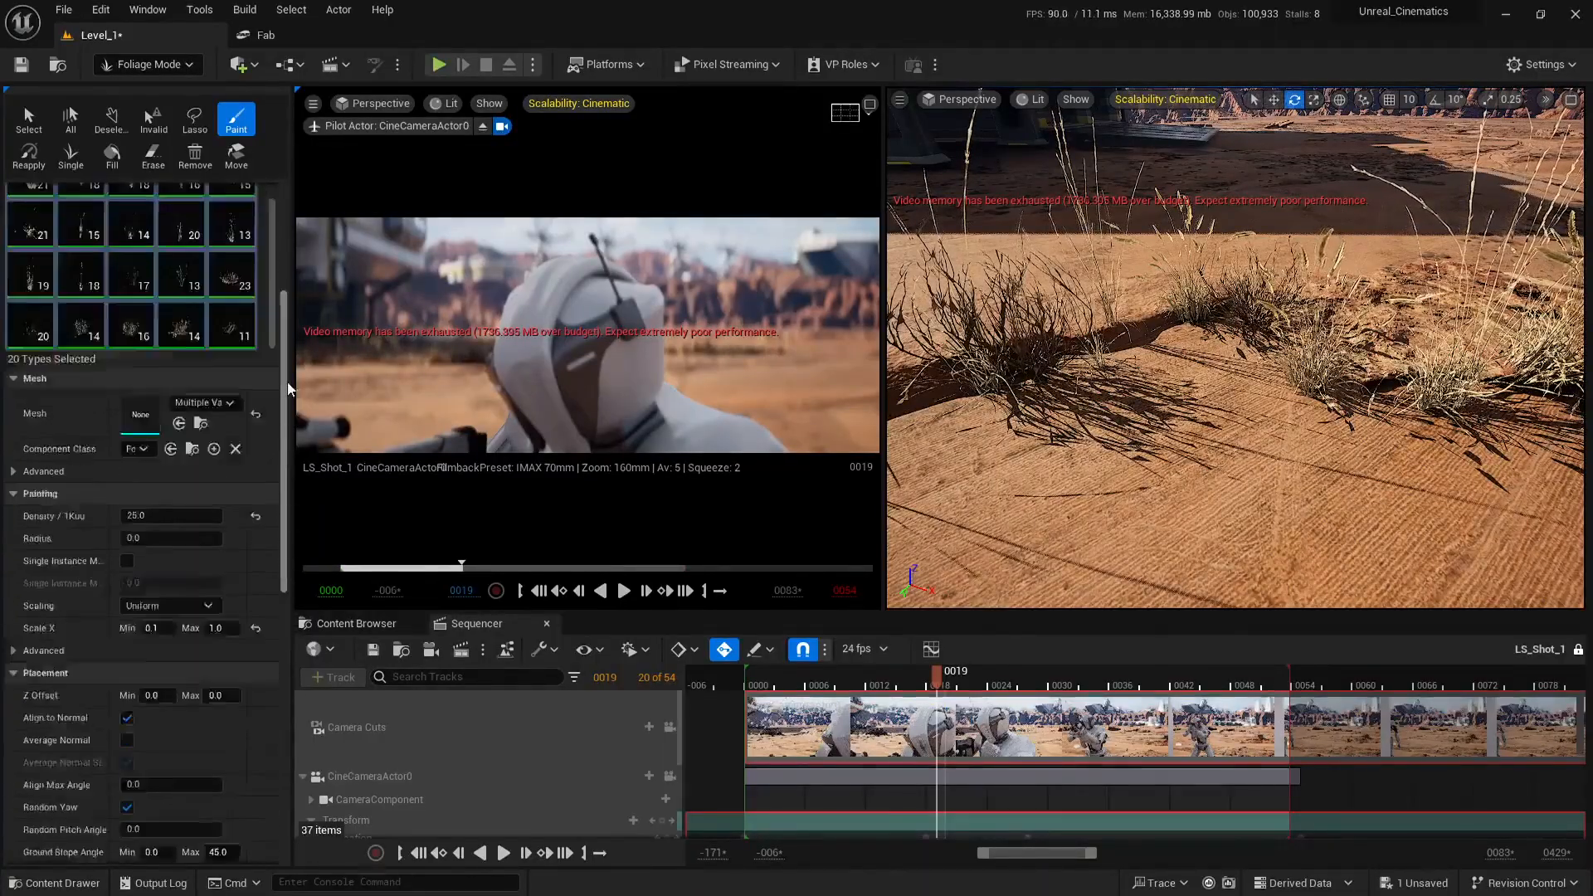
pyautogui.scroll(-5, 276, 495)
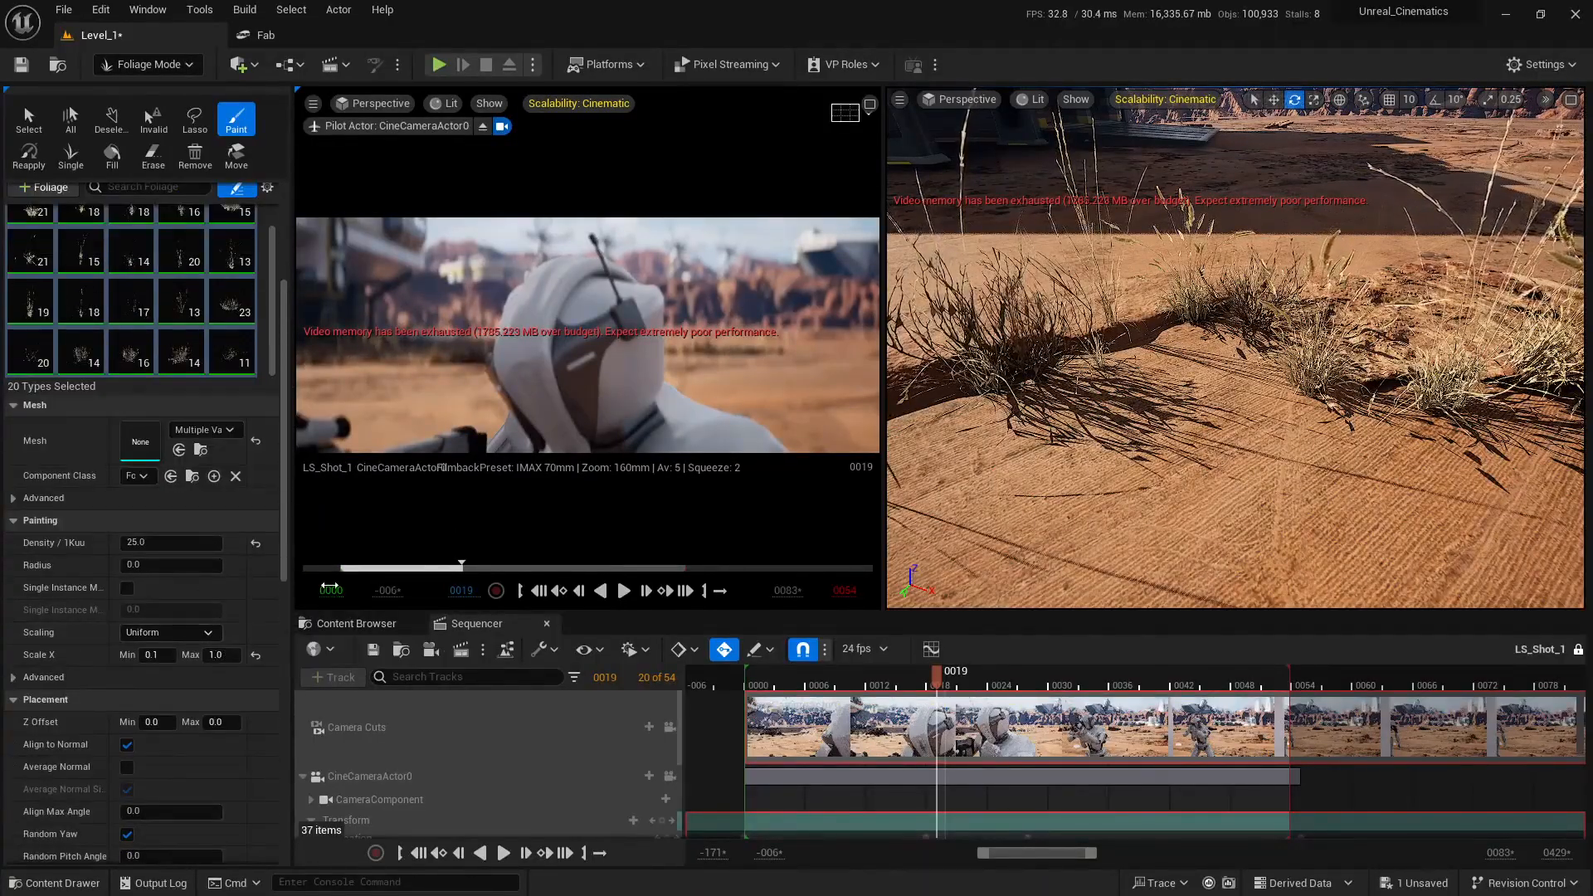
# Set the painting Density / 1Kuu of all selected foliage types to 50
pyautogui.moveTo(295, 583); pyautogui.dragTo(37, 577)
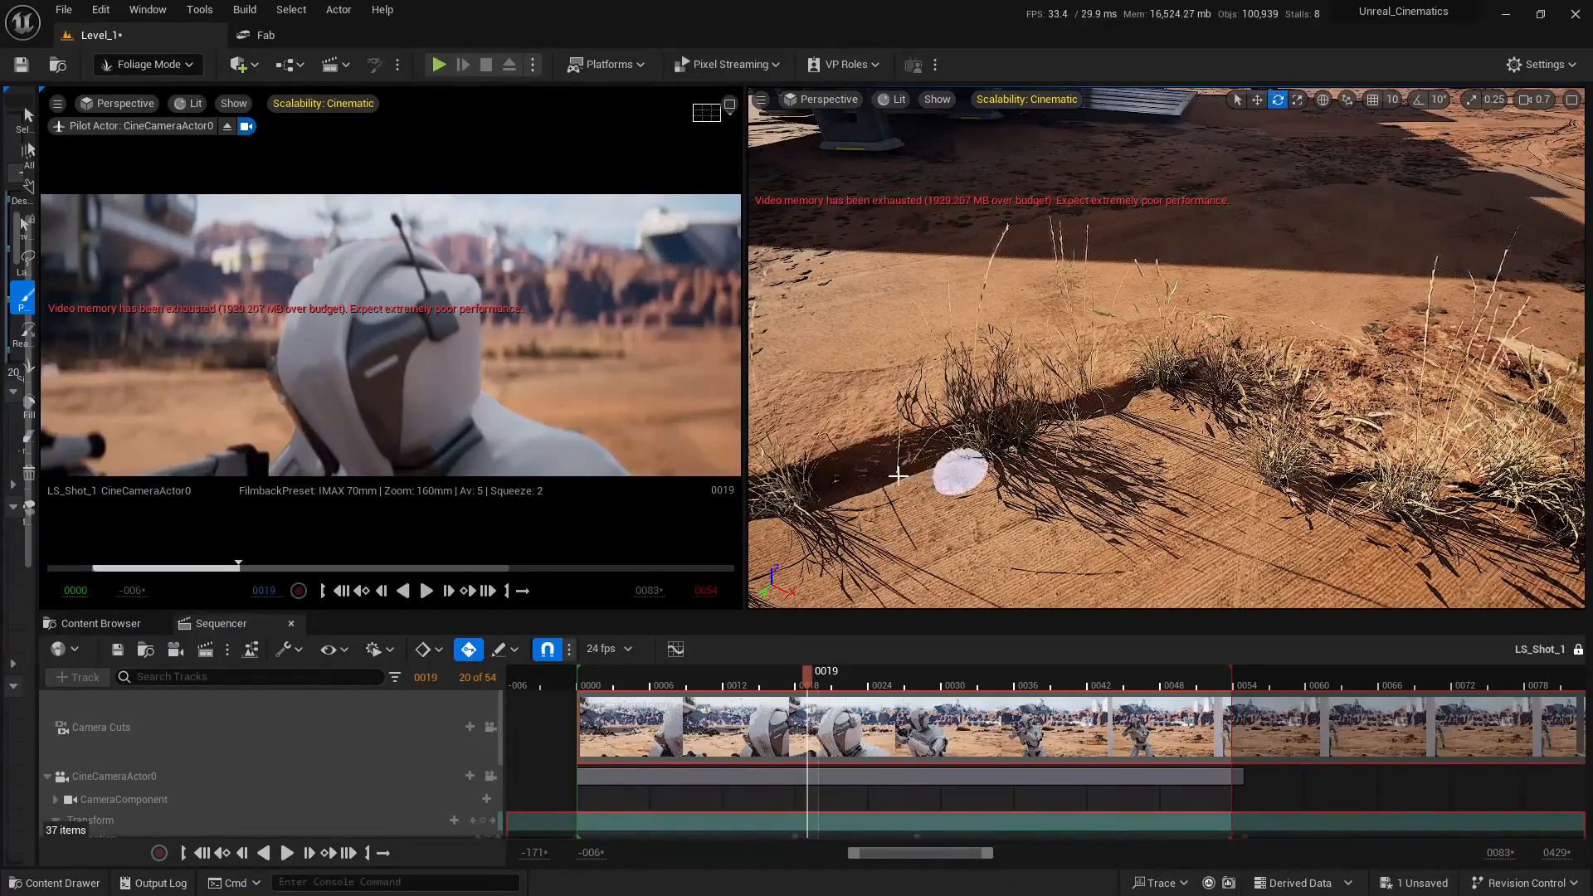
pyautogui.moveTo(863, 445); pyautogui.dragTo(907, 473, button='right')
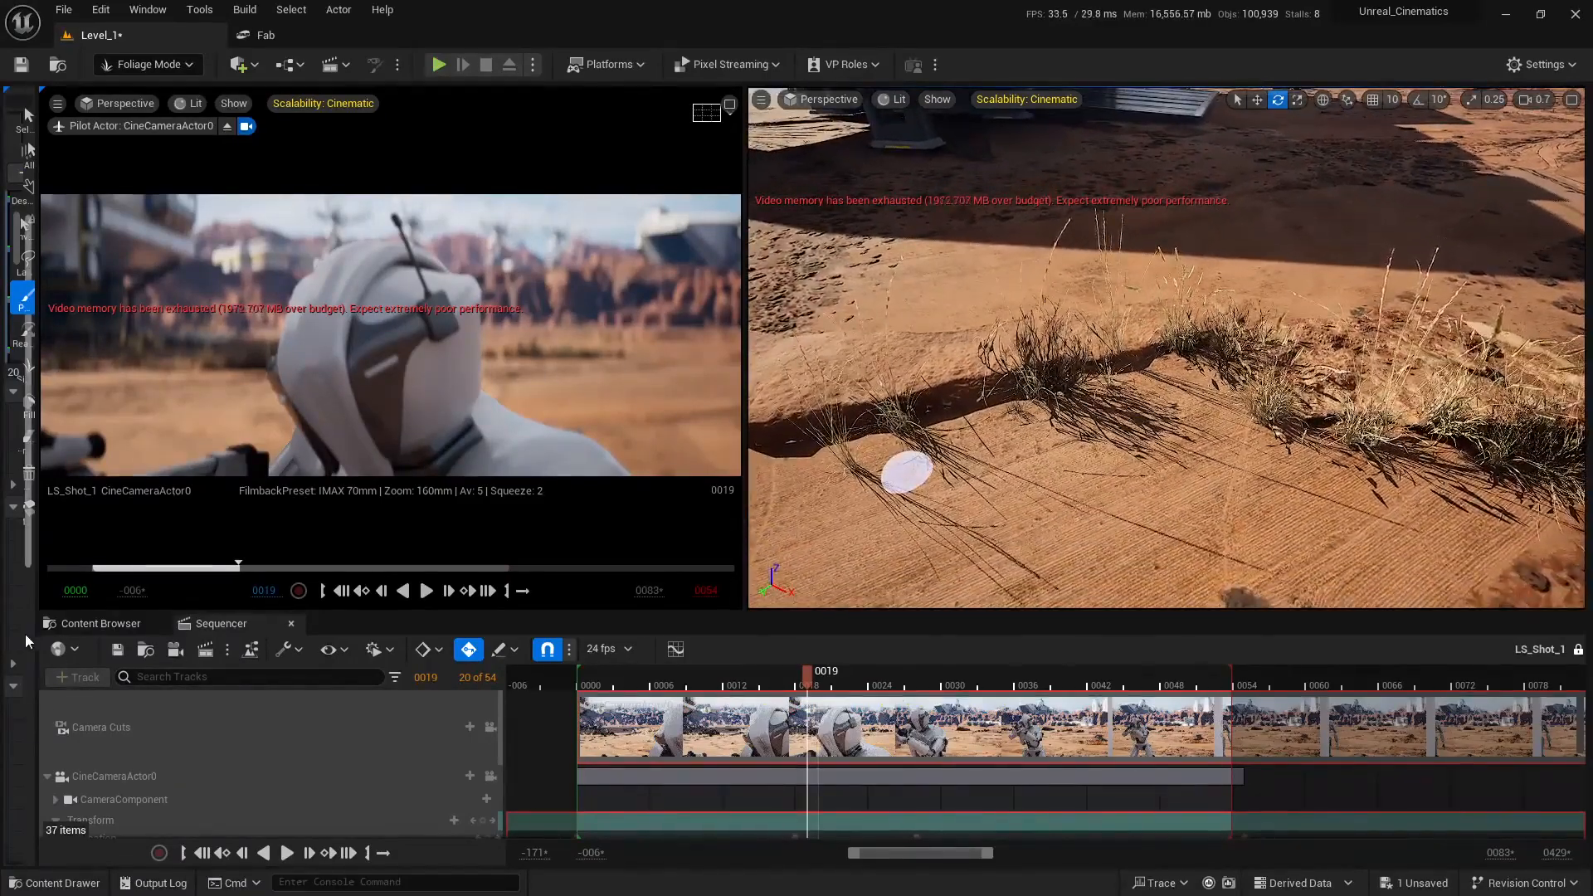
pyautogui.moveTo(37, 630); pyautogui.dragTo(401, 580)
pyautogui.click(202, 519)
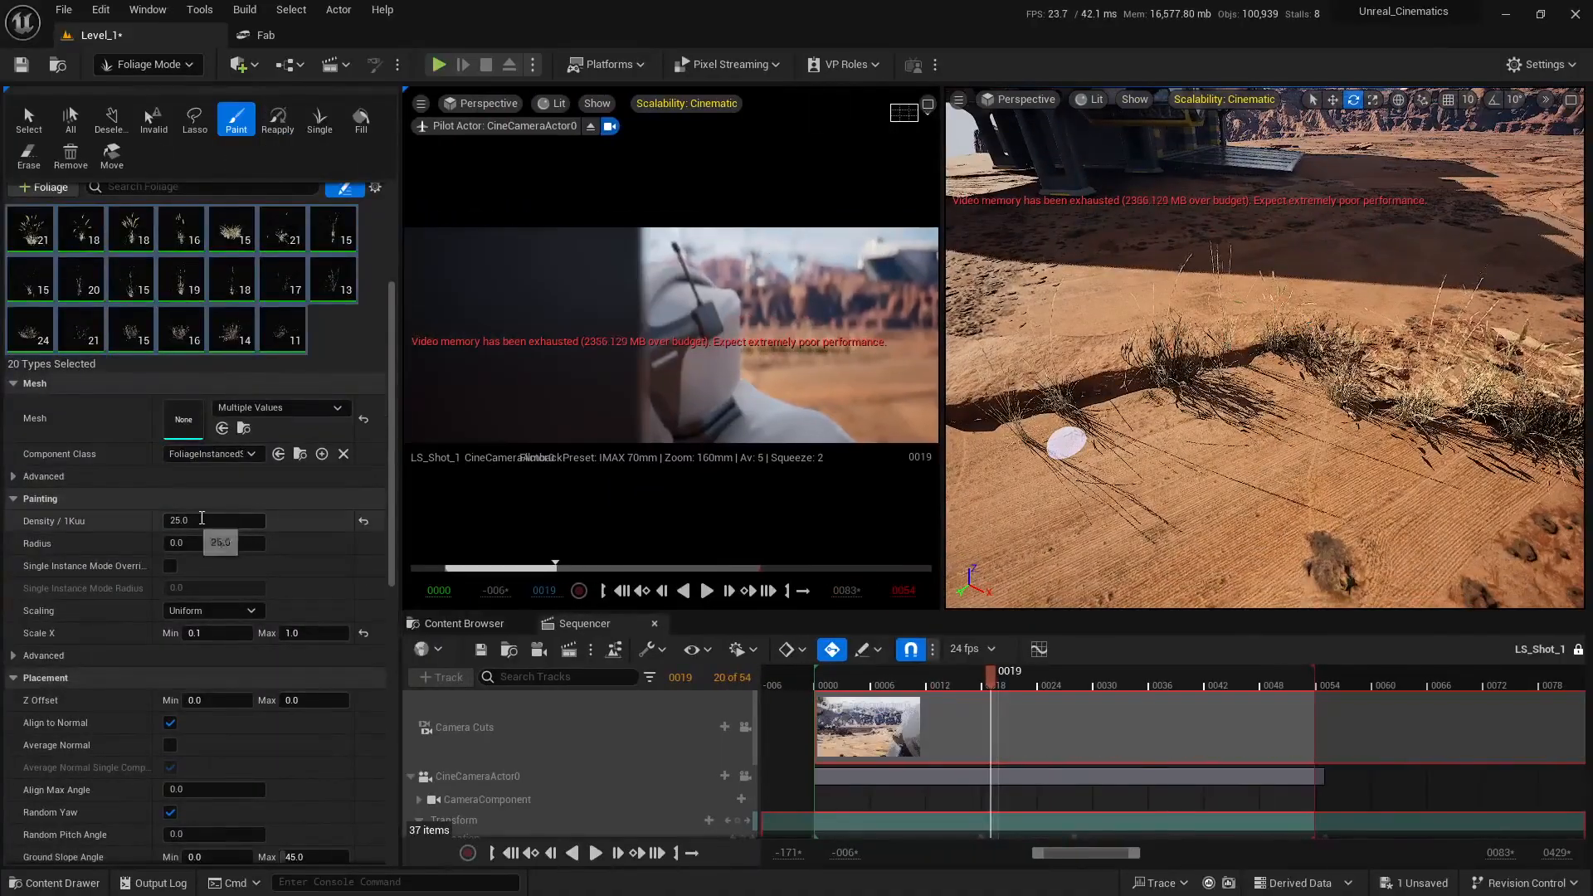
pyautogui.write('50')
pyautogui.press('Return')
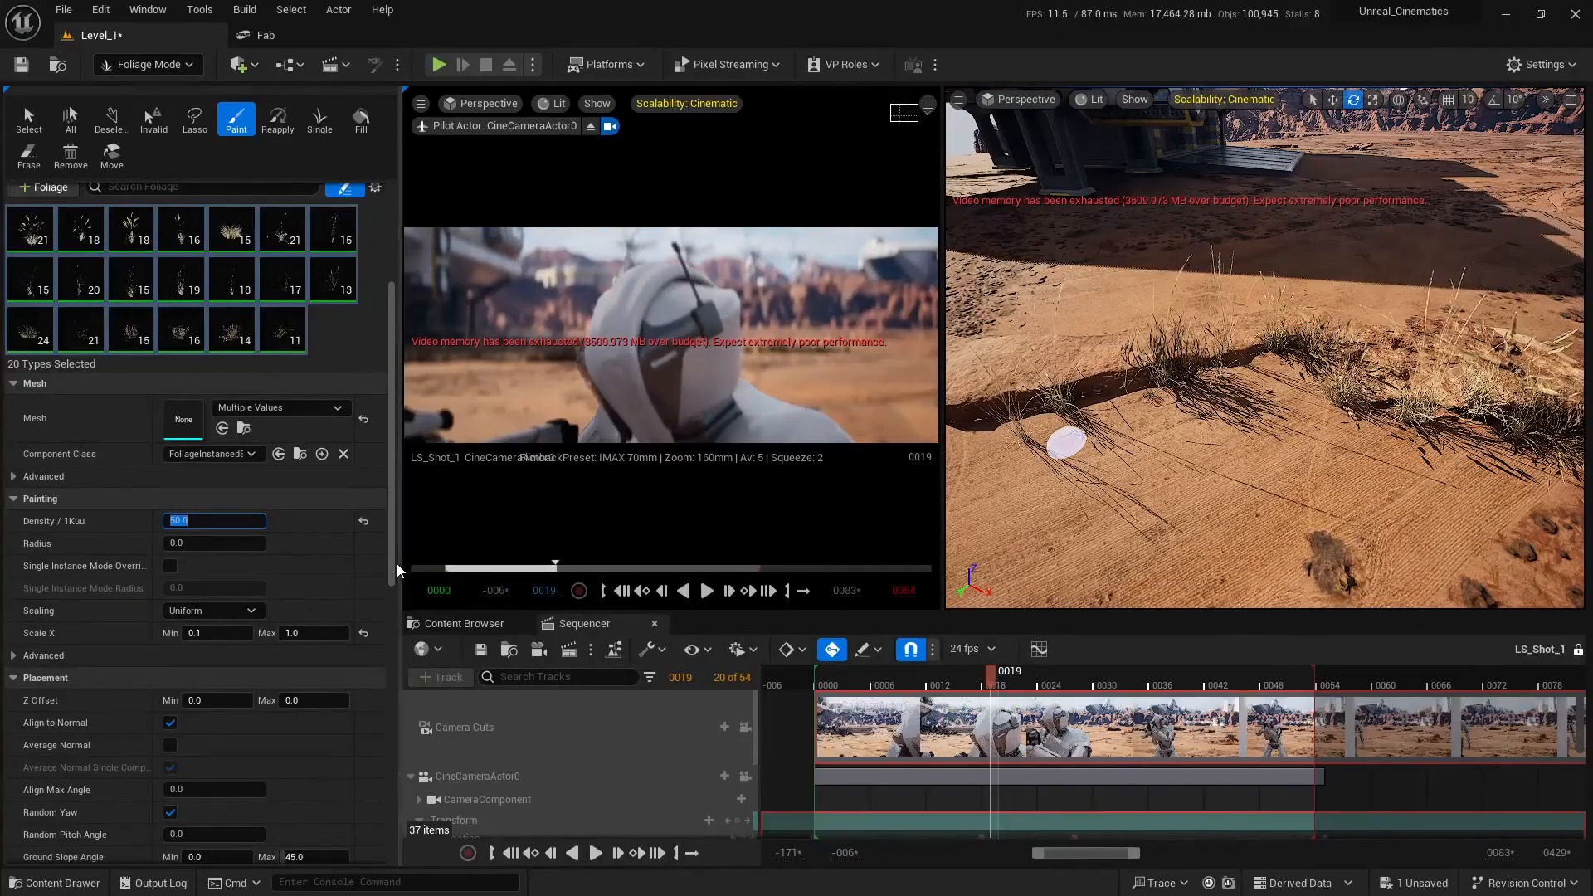
pyautogui.moveTo(400, 563); pyautogui.dragTo(294, 564)
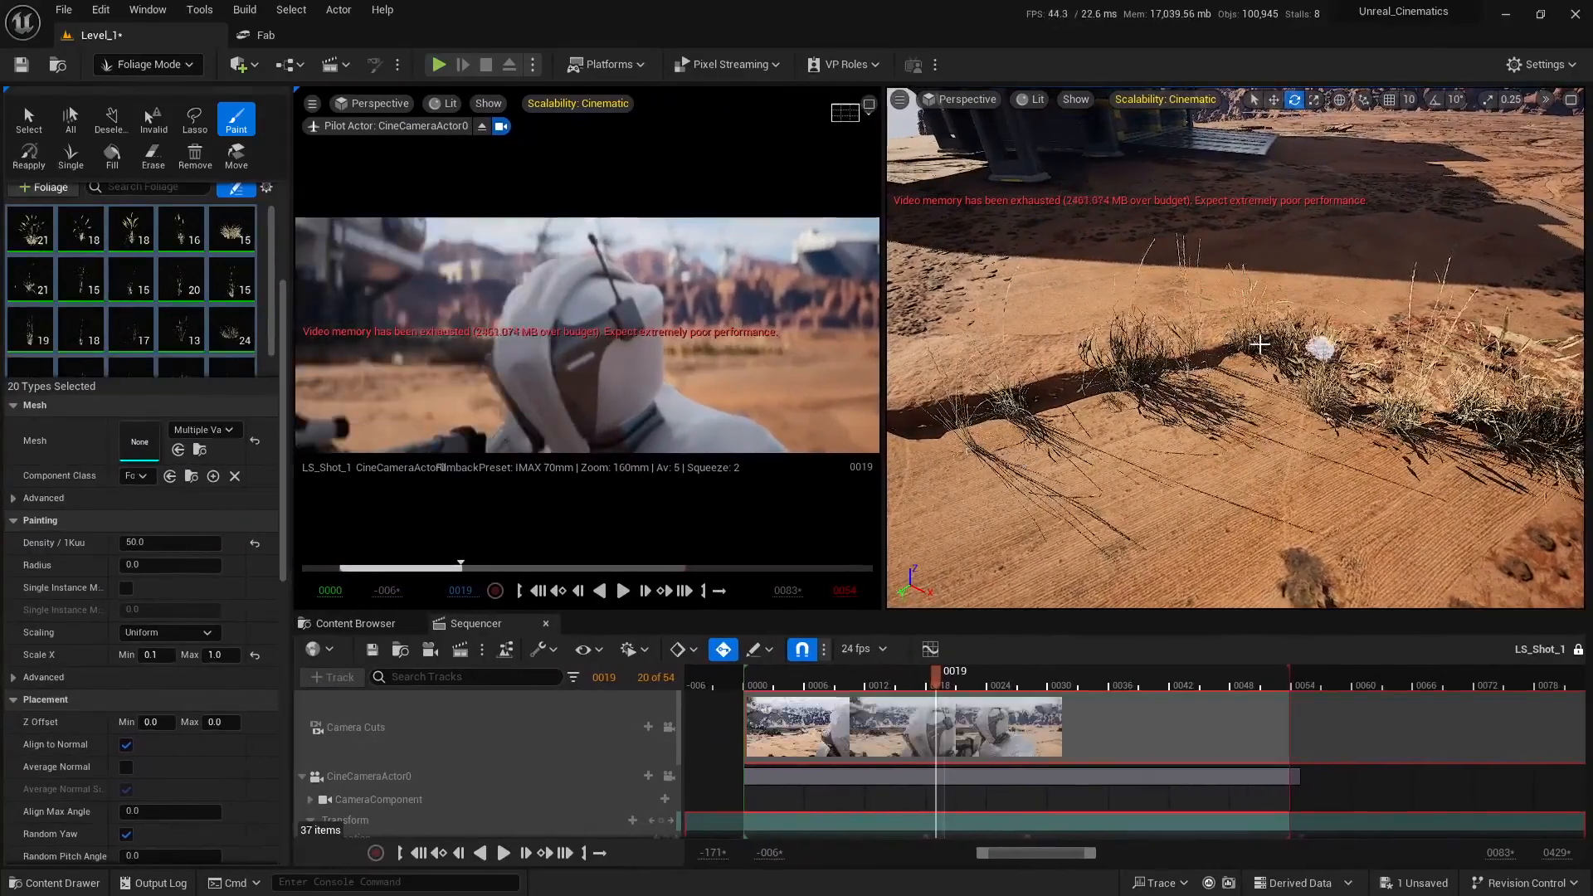
# Paint small, dense dry grass and shrubs along the shadowed edge of the ledge between the existing clumps
pyautogui.moveTo(1319, 347)
pyautogui.mouseDown(button='right')
pyautogui.moveTo(1277, 352)
pyautogui.moveTo(1227, 395)
pyautogui.mouseUp(button='right')
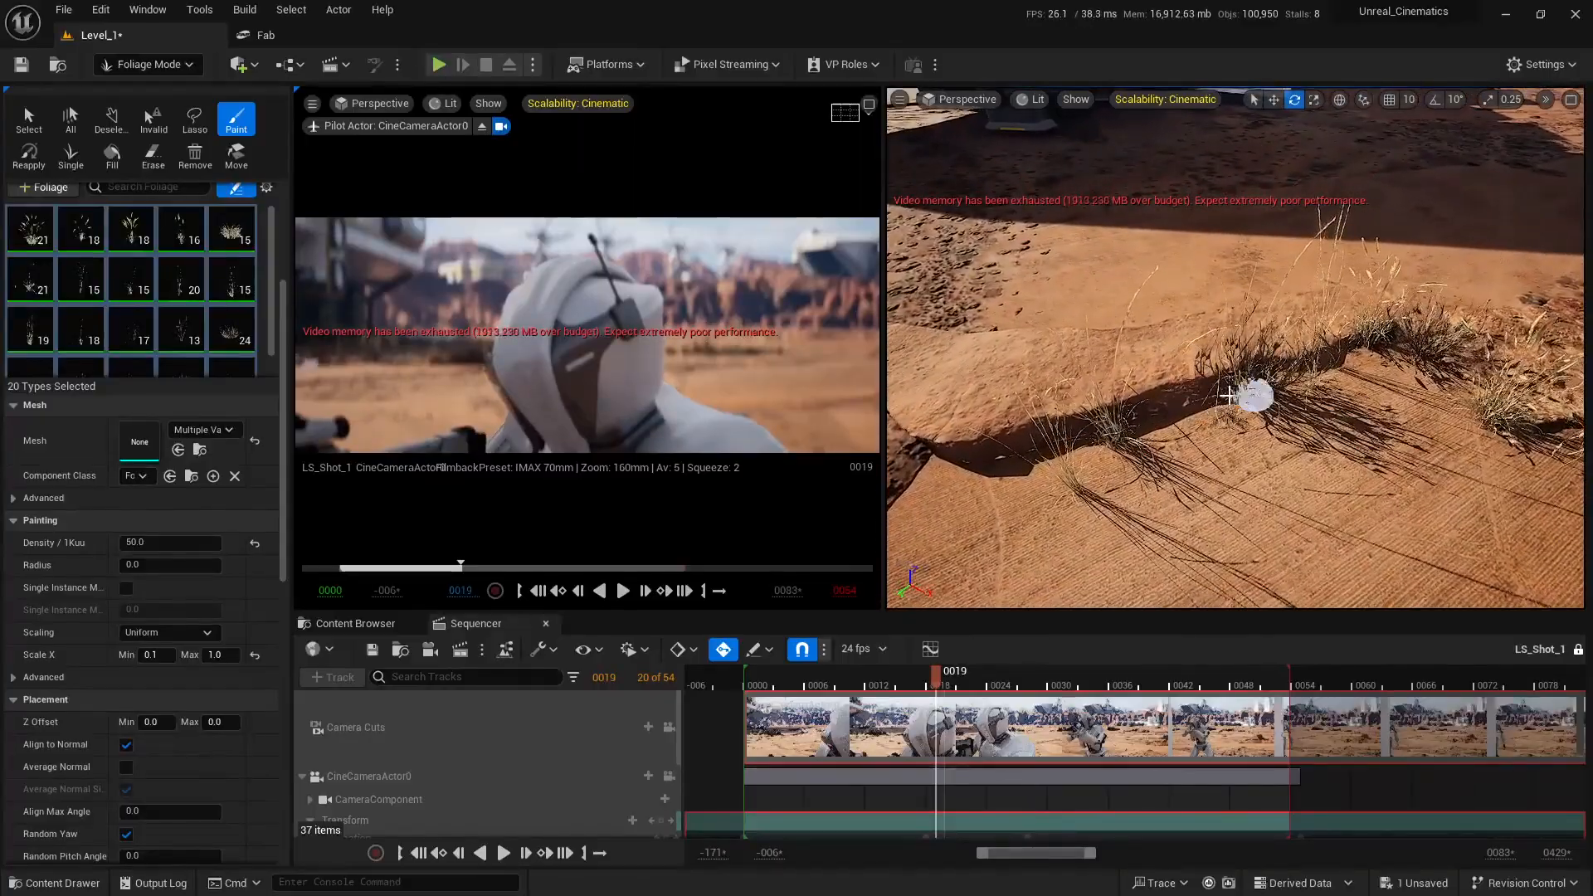
pyautogui.moveTo(1167, 389); pyautogui.dragTo(1144, 404)
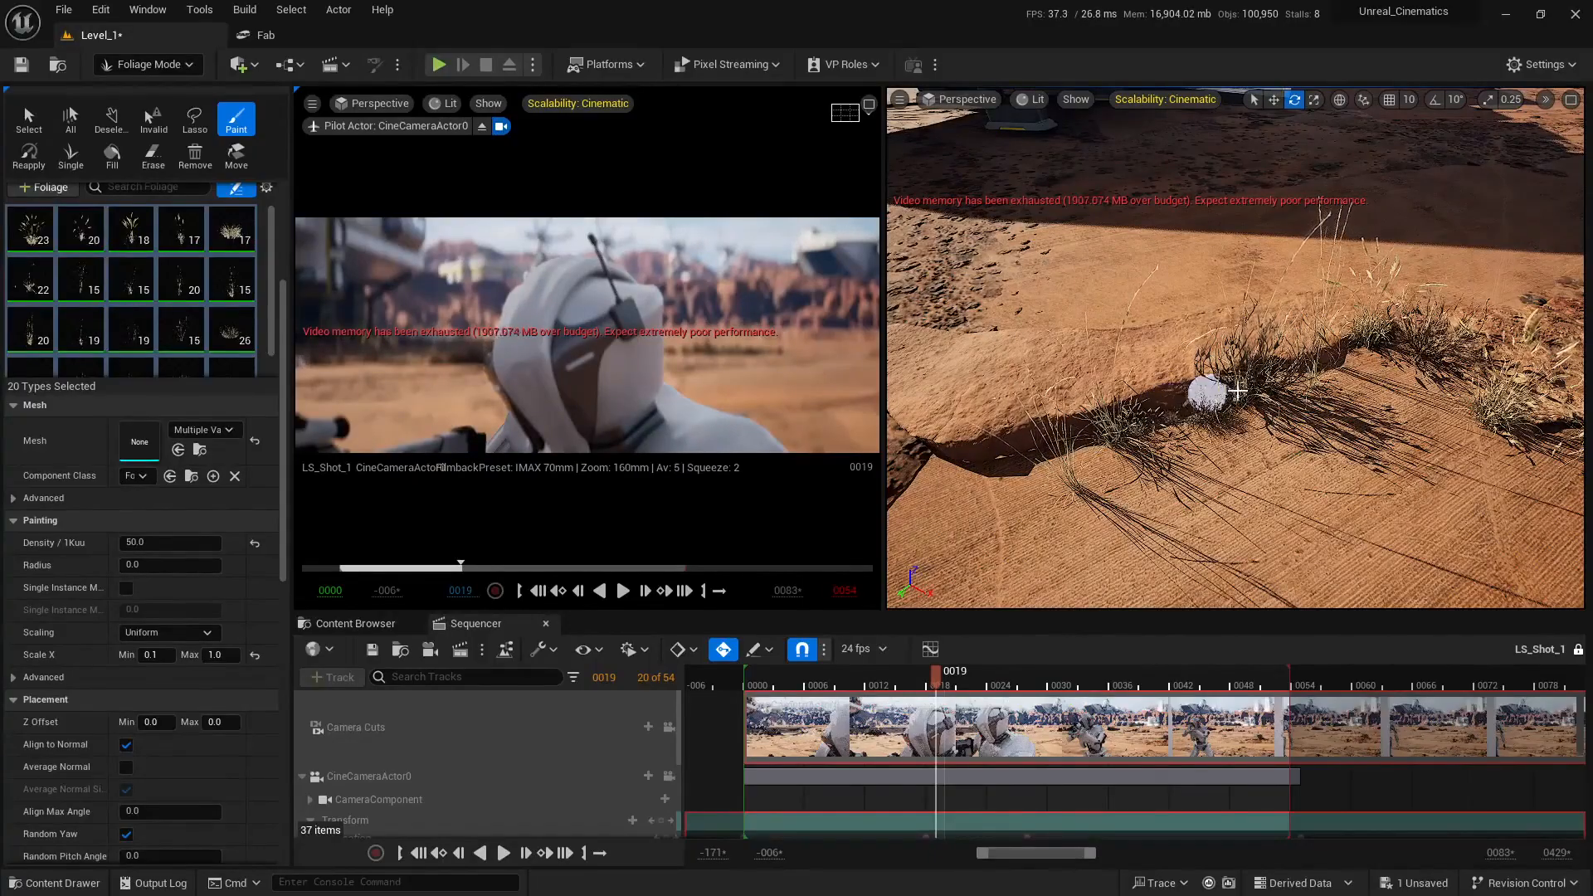
pyautogui.moveTo(1376, 351); pyautogui.dragTo(1349, 365)
pyautogui.moveTo(1435, 355); pyautogui.dragTo(1287, 388, button='right')
pyautogui.moveTo(1287, 387); pyautogui.dragTo(1238, 355)
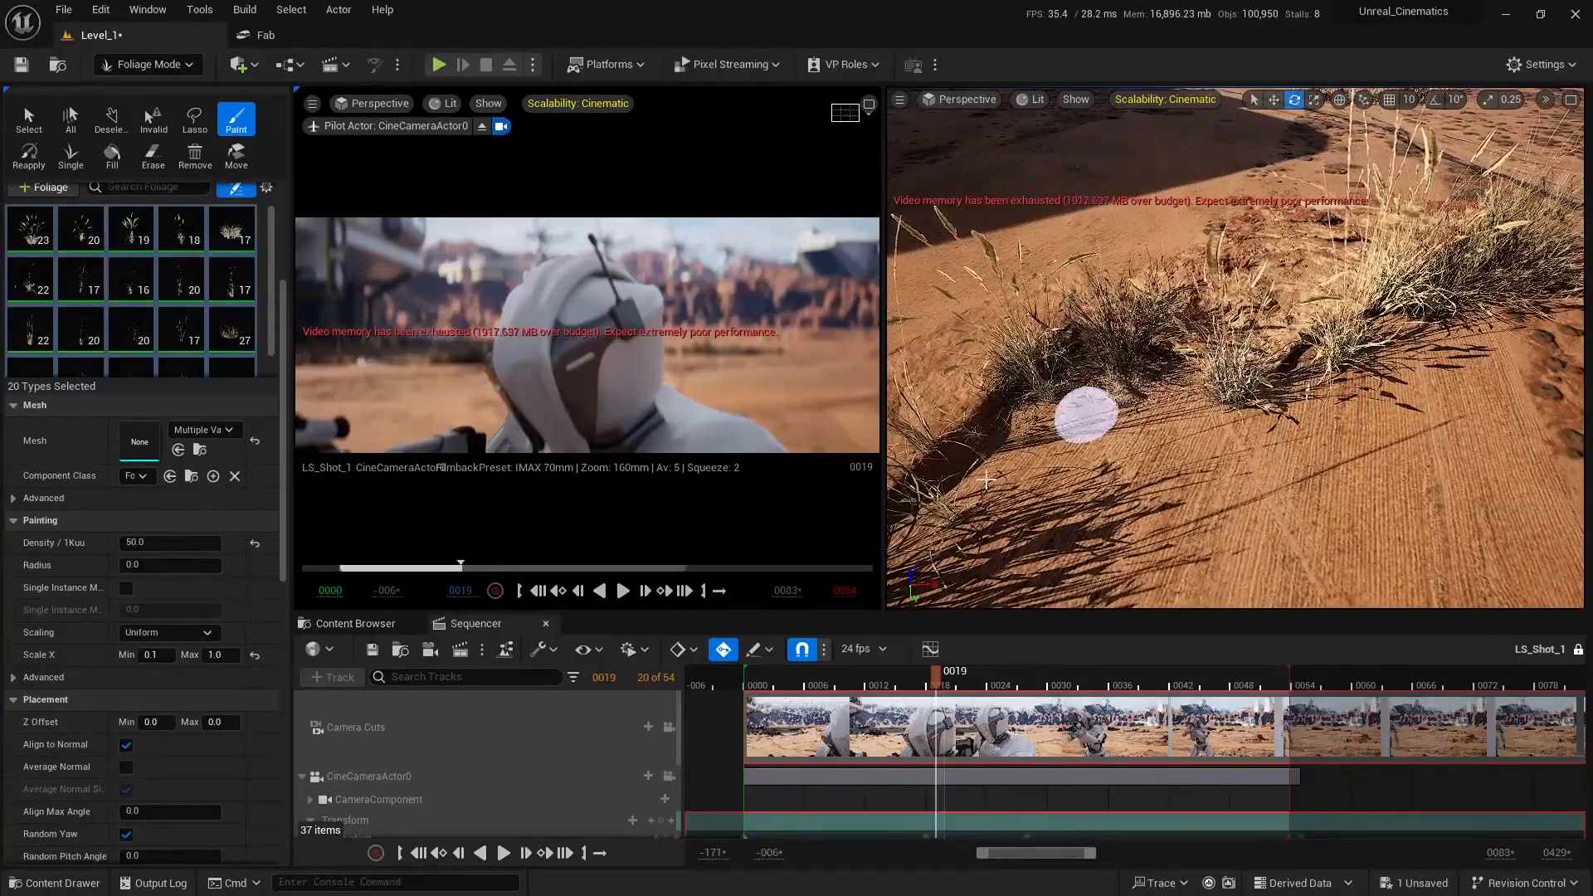
# Extend the dense shrubs down the far end of the ledge and thicken the gaps between its clumps
pyautogui.moveTo(939, 447)
pyautogui.mouseDown()
pyautogui.moveTo(996, 487)
pyautogui.moveTo(991, 529)
pyautogui.mouseUp()
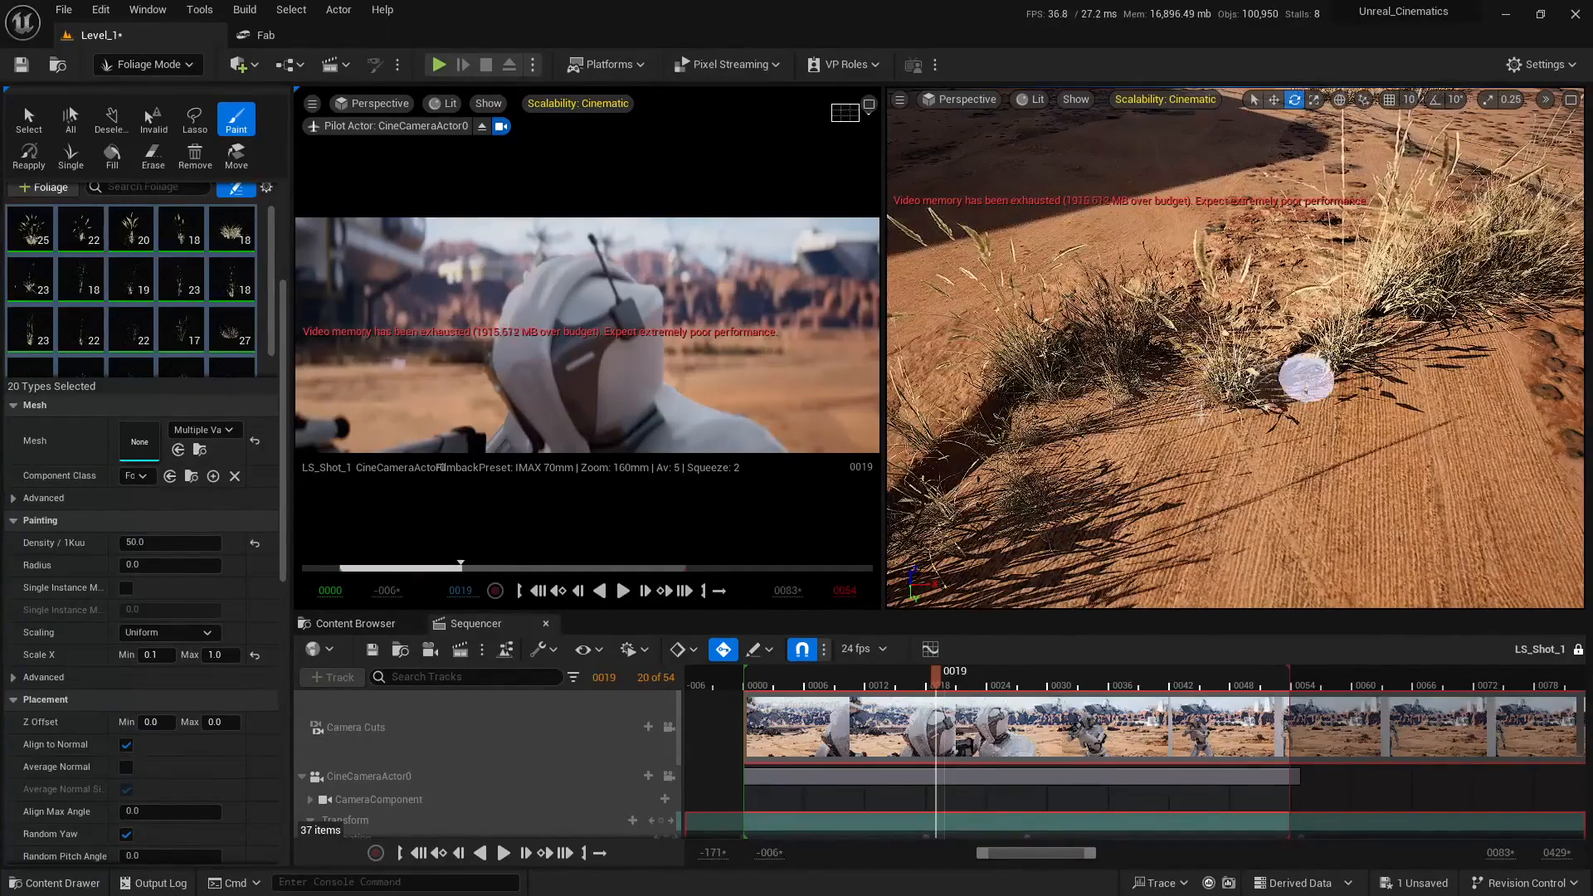
pyautogui.moveTo(1040, 441); pyautogui.dragTo(1023, 441)
pyautogui.moveTo(1023, 440); pyautogui.dragTo(1153, 431, button='right')
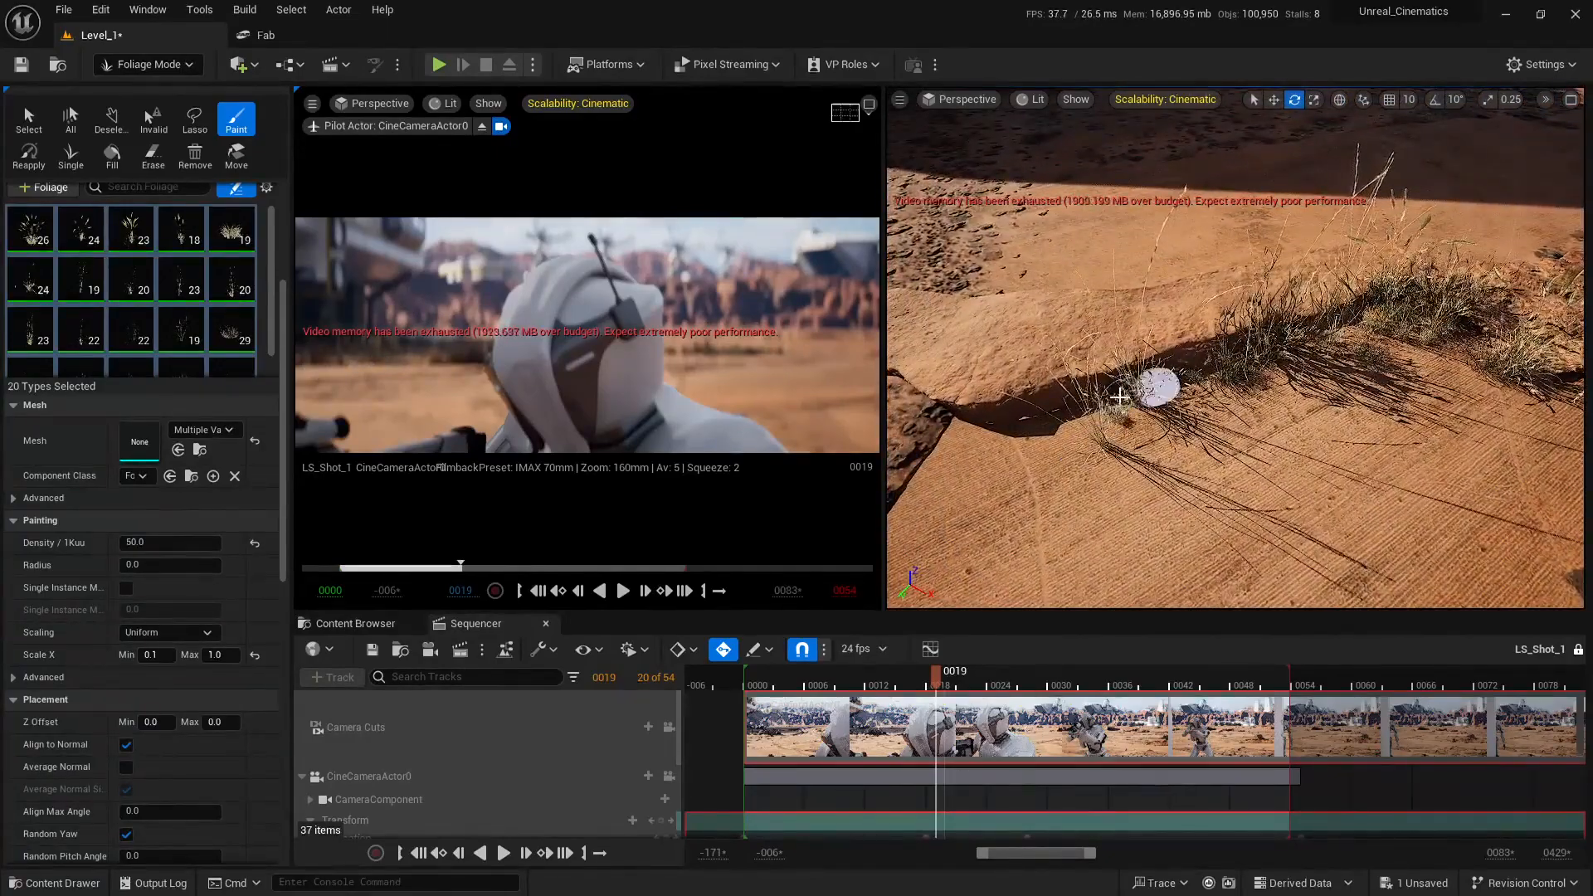
pyautogui.moveTo(1205, 376); pyautogui.dragTo(1274, 372)
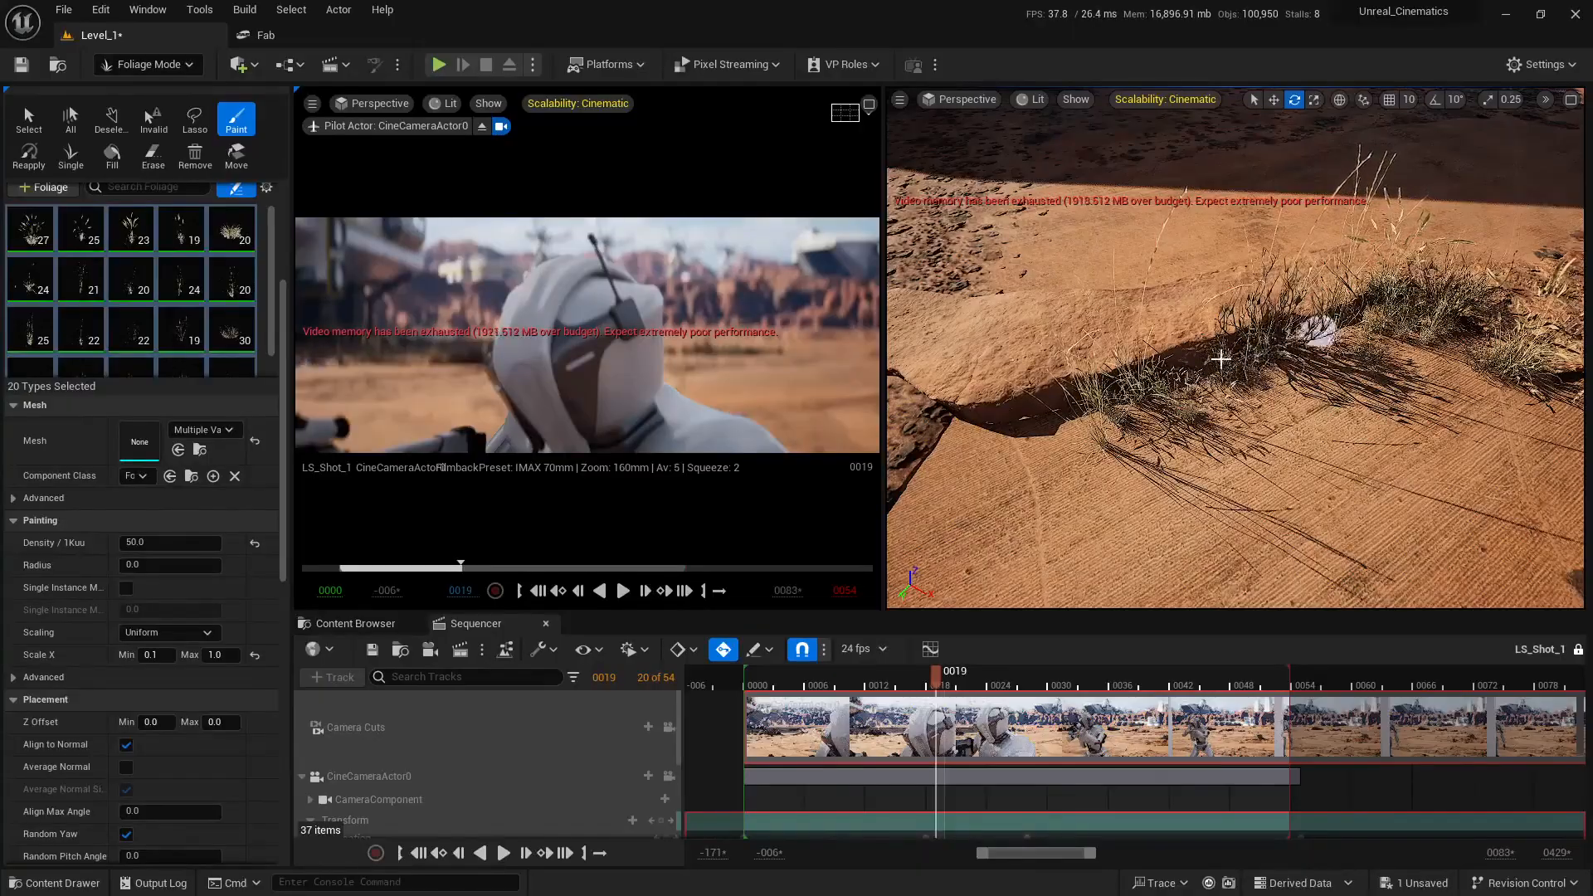
pyautogui.moveTo(1238, 399); pyautogui.dragTo(1286, 402, button='right')
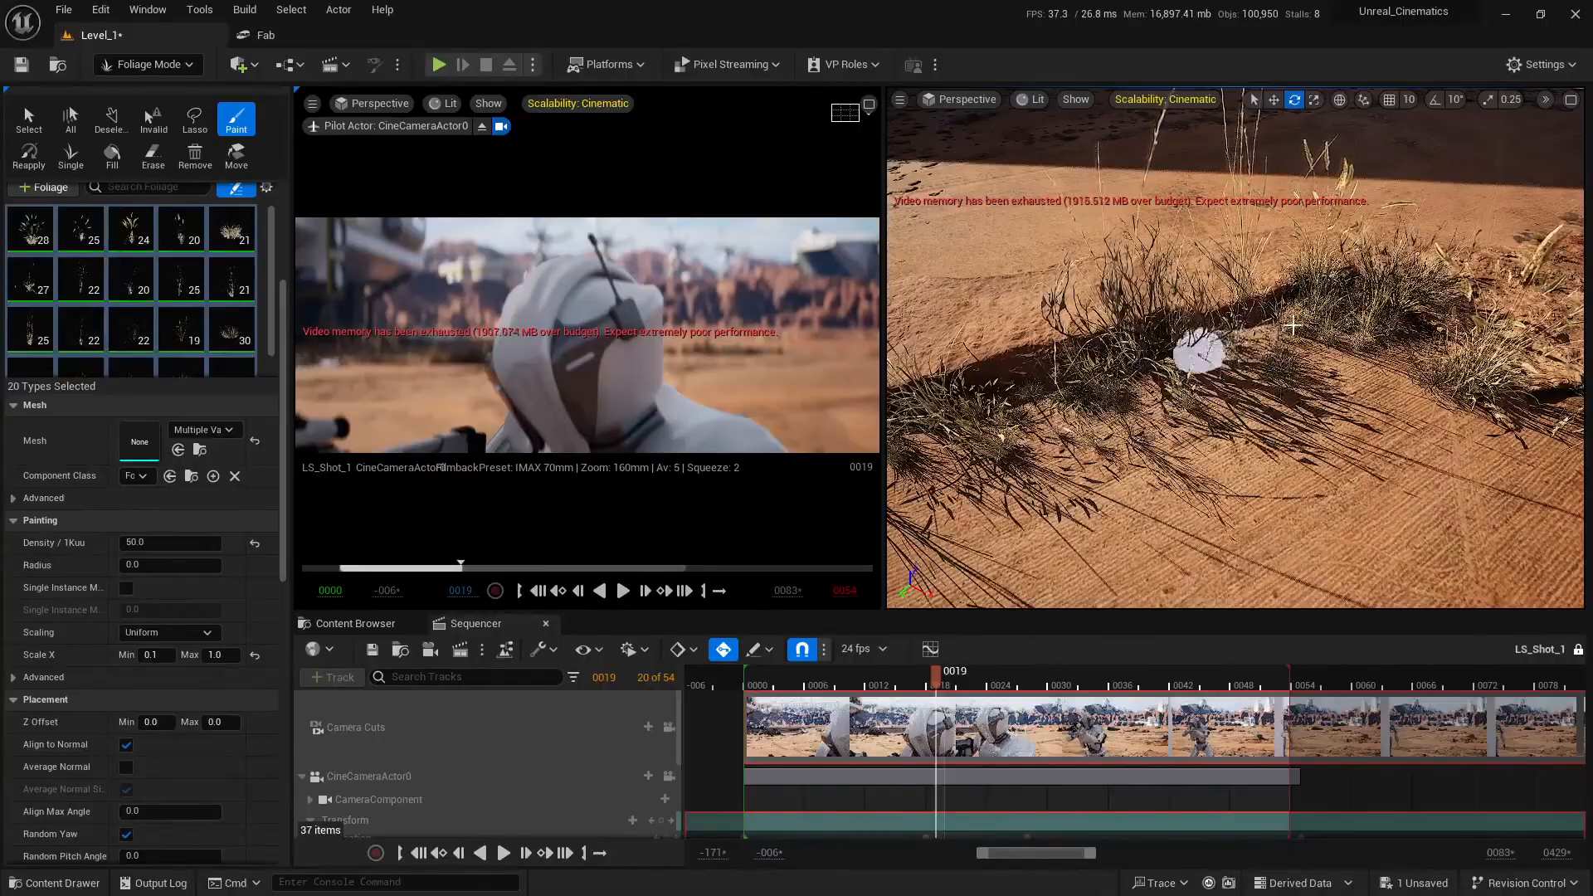
# Paint more small dry grass in front of the clumps between the ledge and the rock slab
pyautogui.moveTo(1332, 353)
pyautogui.mouseDown(button='right')
pyautogui.moveTo(1316, 373)
pyautogui.moveTo(1139, 406)
pyautogui.moveTo(1255, 386)
pyautogui.moveTo(1304, 341)
pyautogui.moveTo(1211, 390)
pyautogui.moveTo(1301, 345)
pyautogui.mouseUp(button='right')
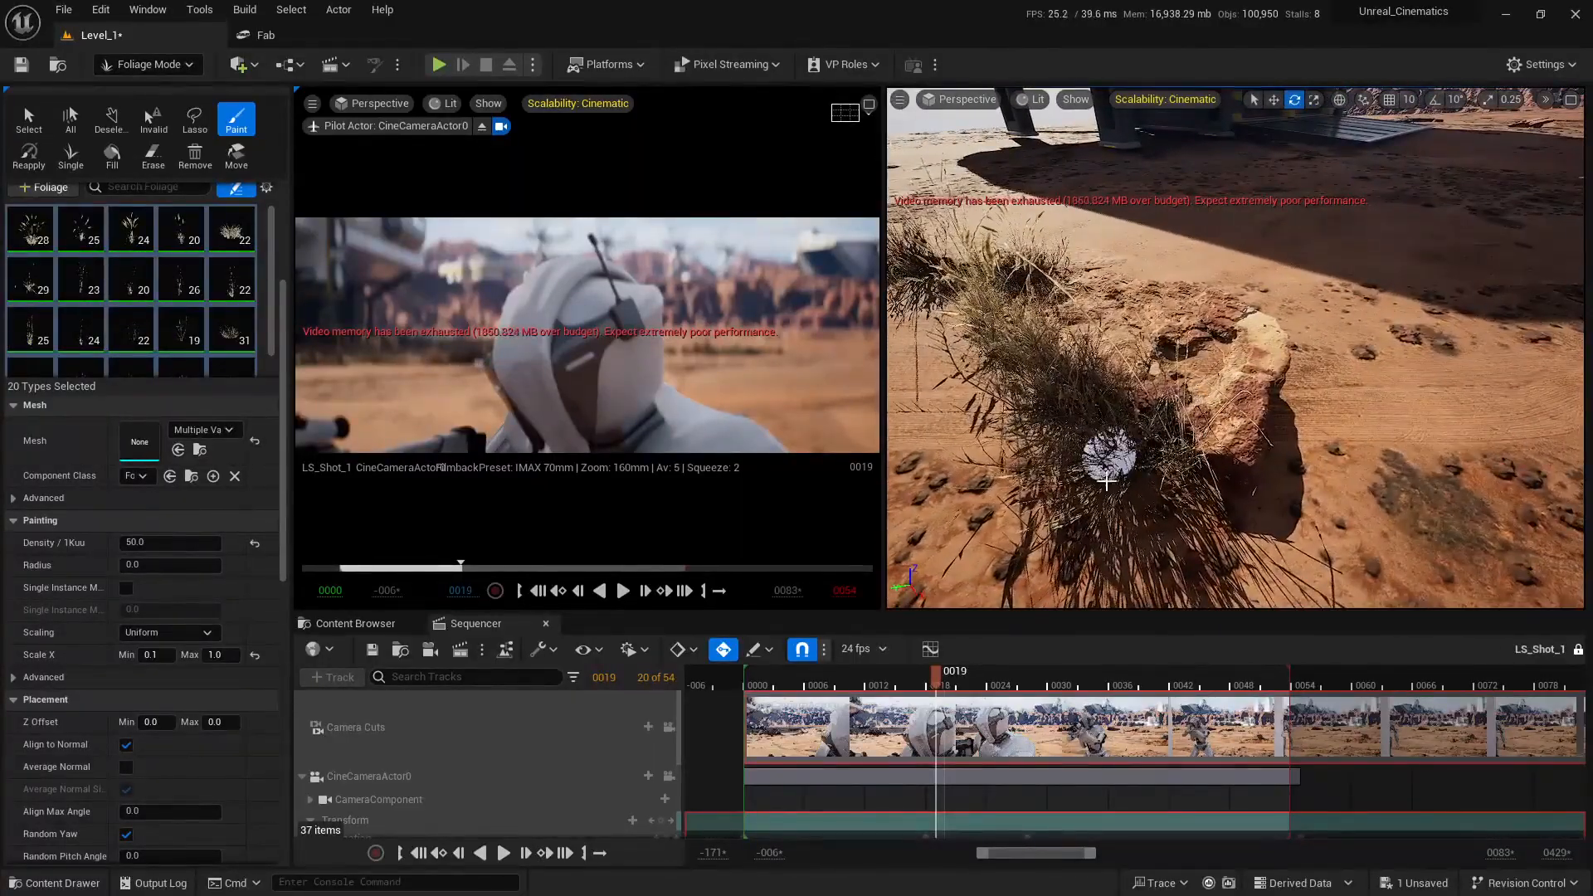
pyautogui.moveTo(917, 452); pyautogui.dragTo(1082, 456, button='right')
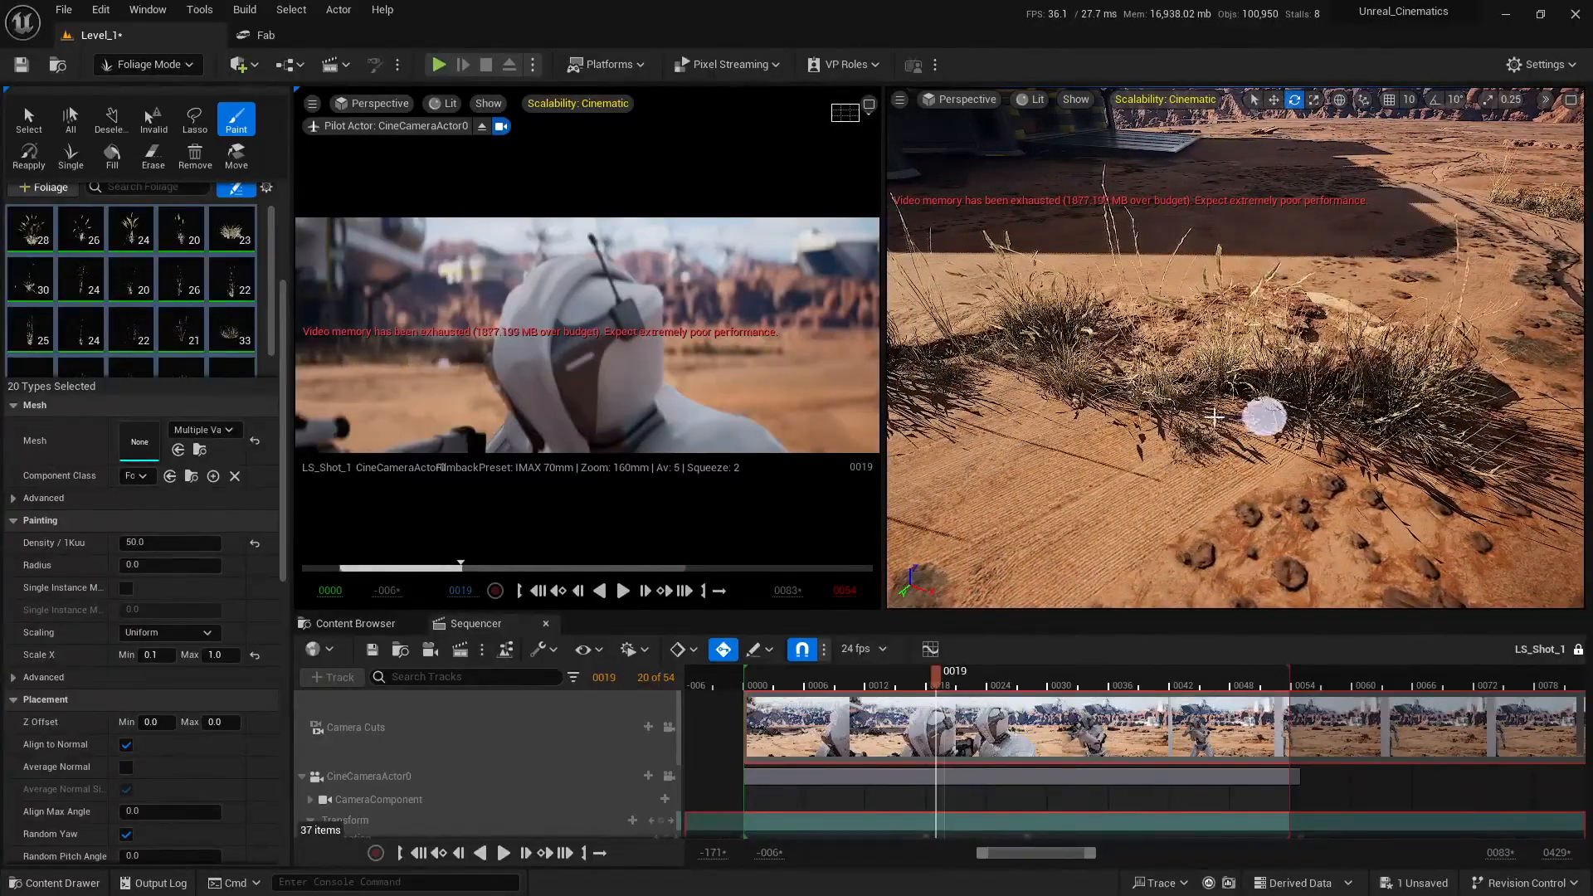
pyautogui.click(1065, 427)
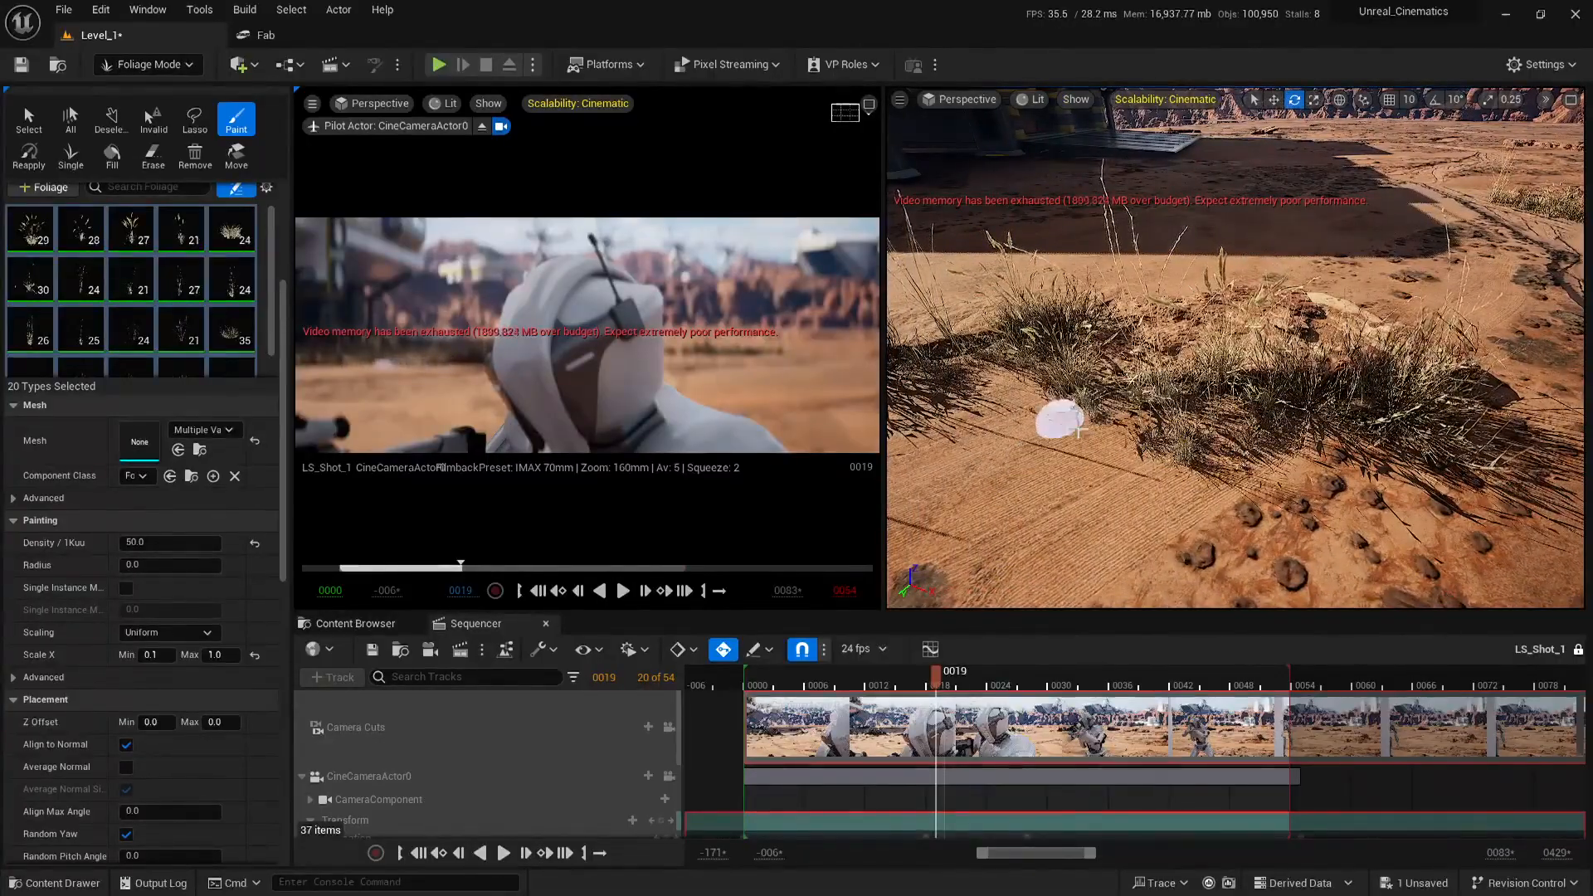
pyautogui.moveTo(1023, 438); pyautogui.dragTo(1100, 399)
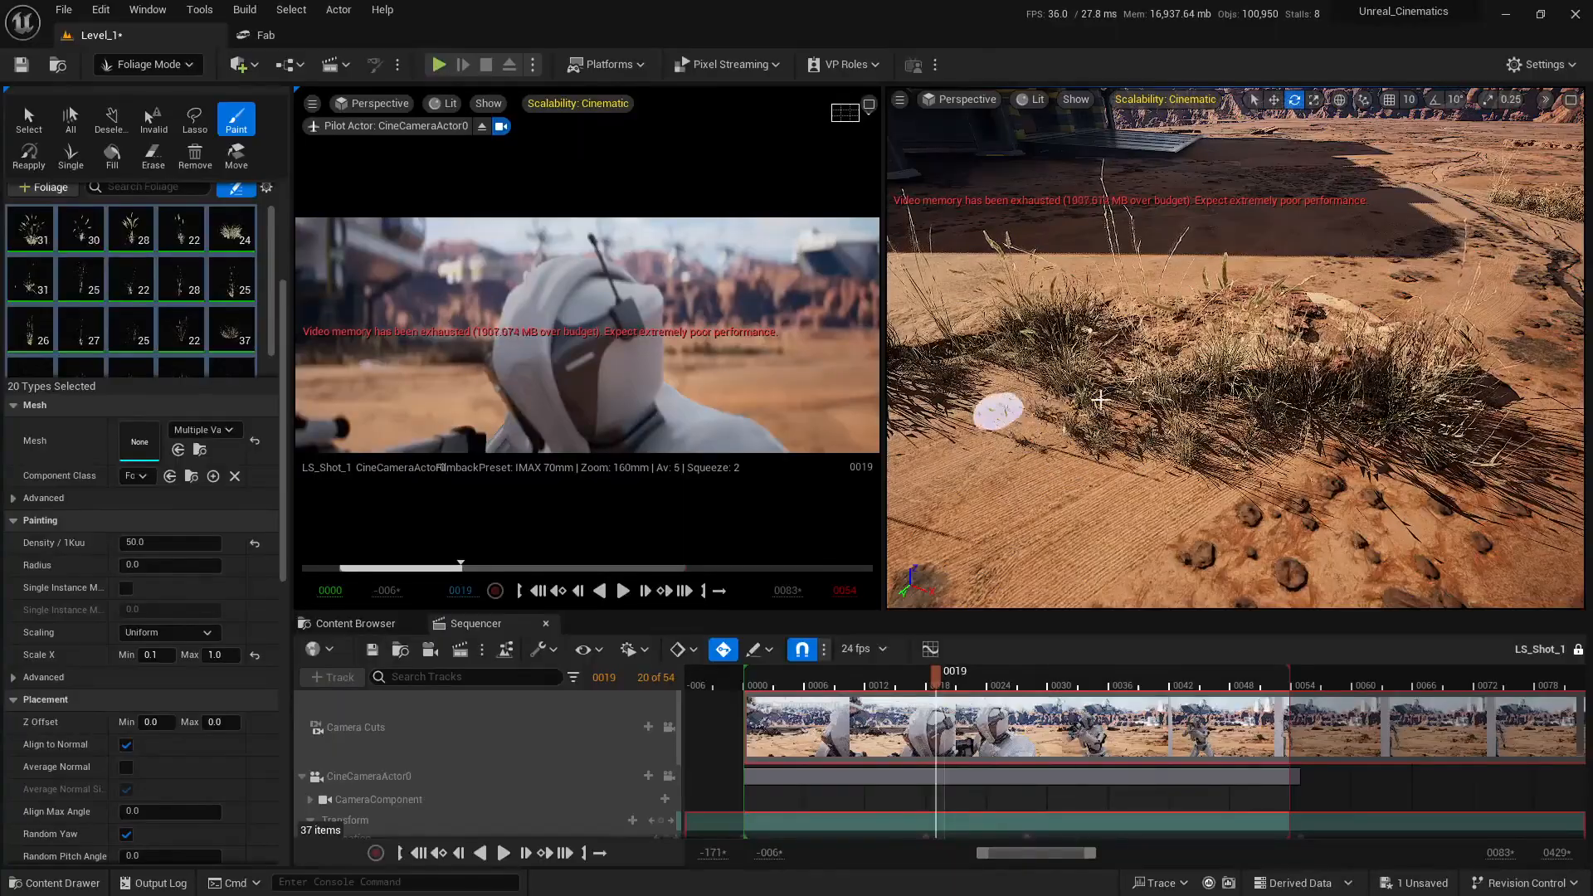
pyautogui.moveTo(1117, 466); pyautogui.dragTo(1187, 419)
# Move the shot to frame 24 and paint dry grass in the shadow at the end of the rock slab
pyautogui.press('s')
pyautogui.moveTo(1465, 509)
pyautogui.mouseDown(button='right')
pyautogui.moveTo(1460, 414)
pyautogui.moveTo(1393, 411)
pyautogui.moveTo(1195, 499)
pyautogui.mouseUp(button='right')
pyautogui.press('w')
pyautogui.press('d')
pyautogui.press('w')
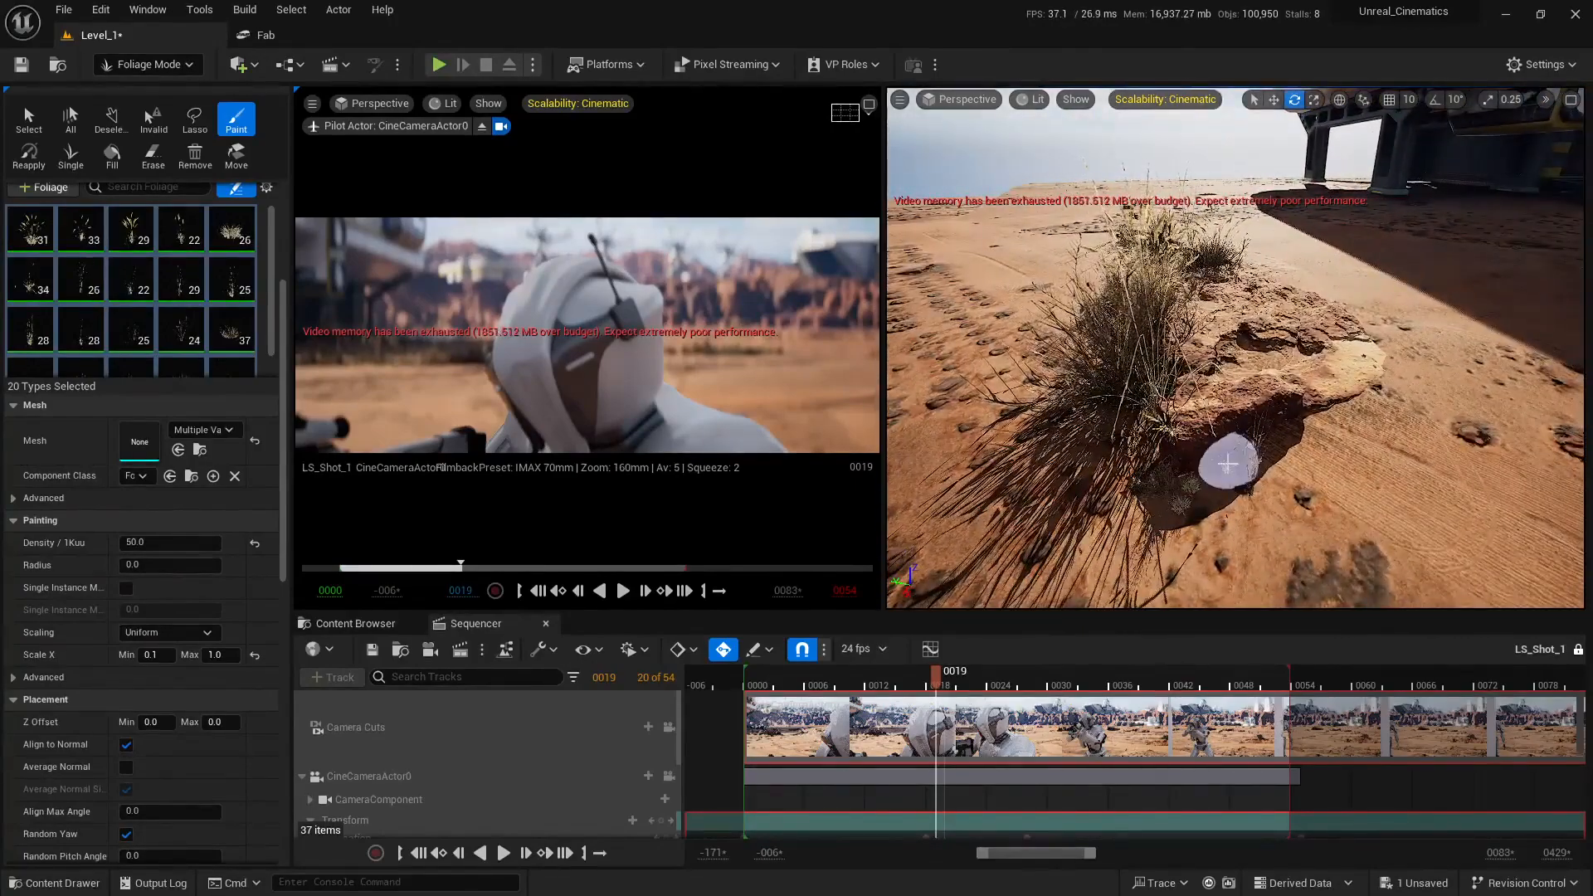
pyautogui.moveTo(936, 676); pyautogui.dragTo(985, 676)
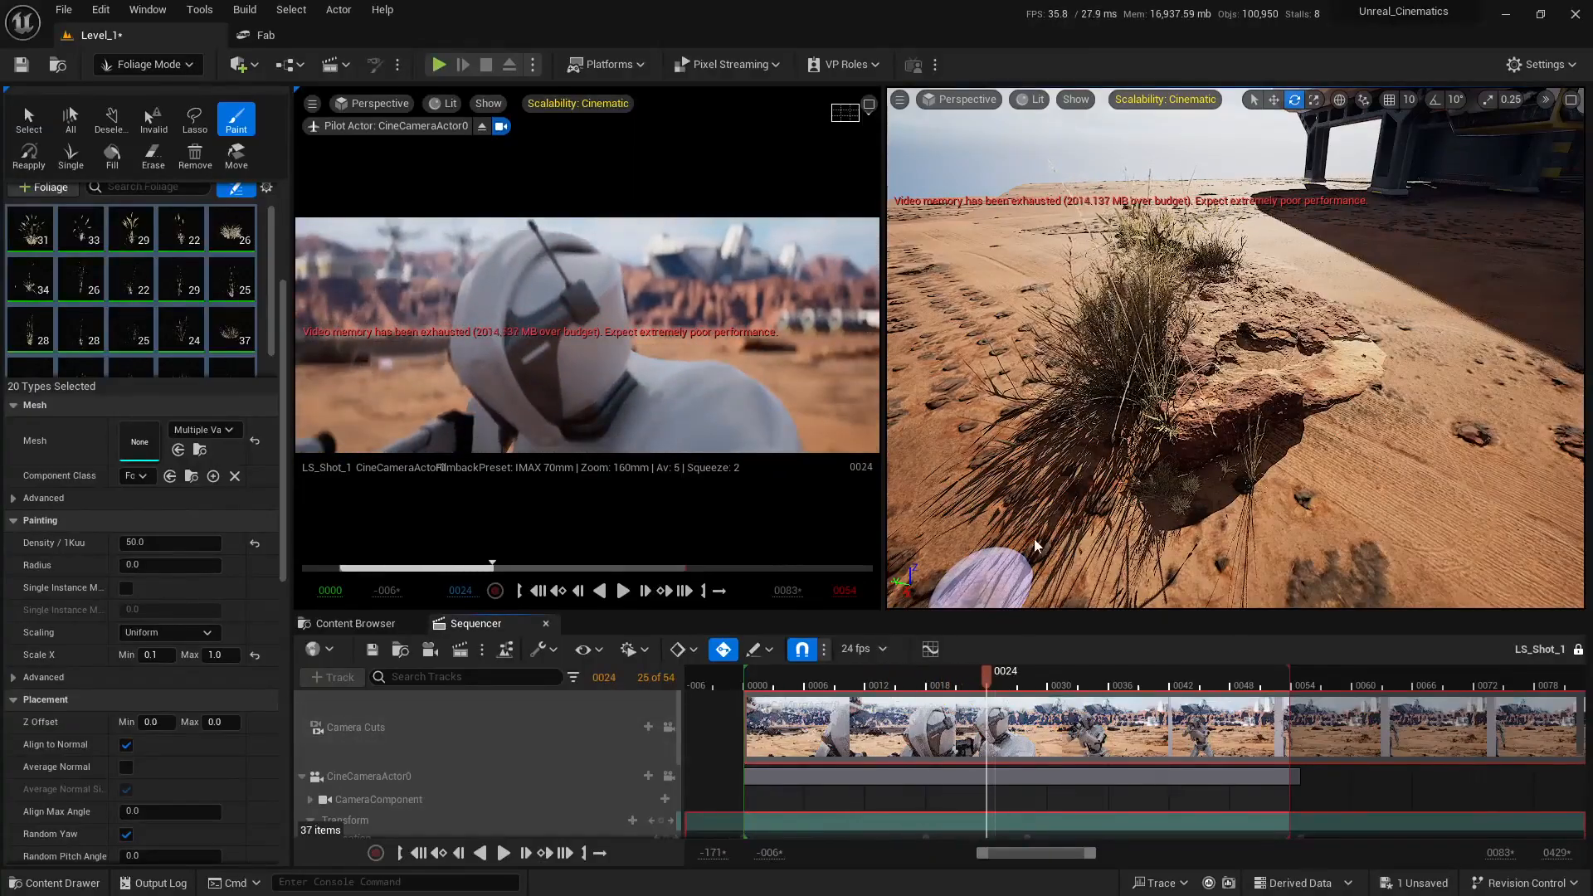
pyautogui.moveTo(1045, 450)
pyautogui.mouseDown(button='right')
pyautogui.moveTo(1112, 472)
pyautogui.moveTo(1126, 426)
pyautogui.moveTo(1104, 448)
pyautogui.moveTo(1138, 470)
pyautogui.moveTo(1134, 432)
pyautogui.moveTo(1173, 376)
pyautogui.moveTo(1145, 348)
pyautogui.moveTo(1143, 428)
pyautogui.mouseUp(button='right')
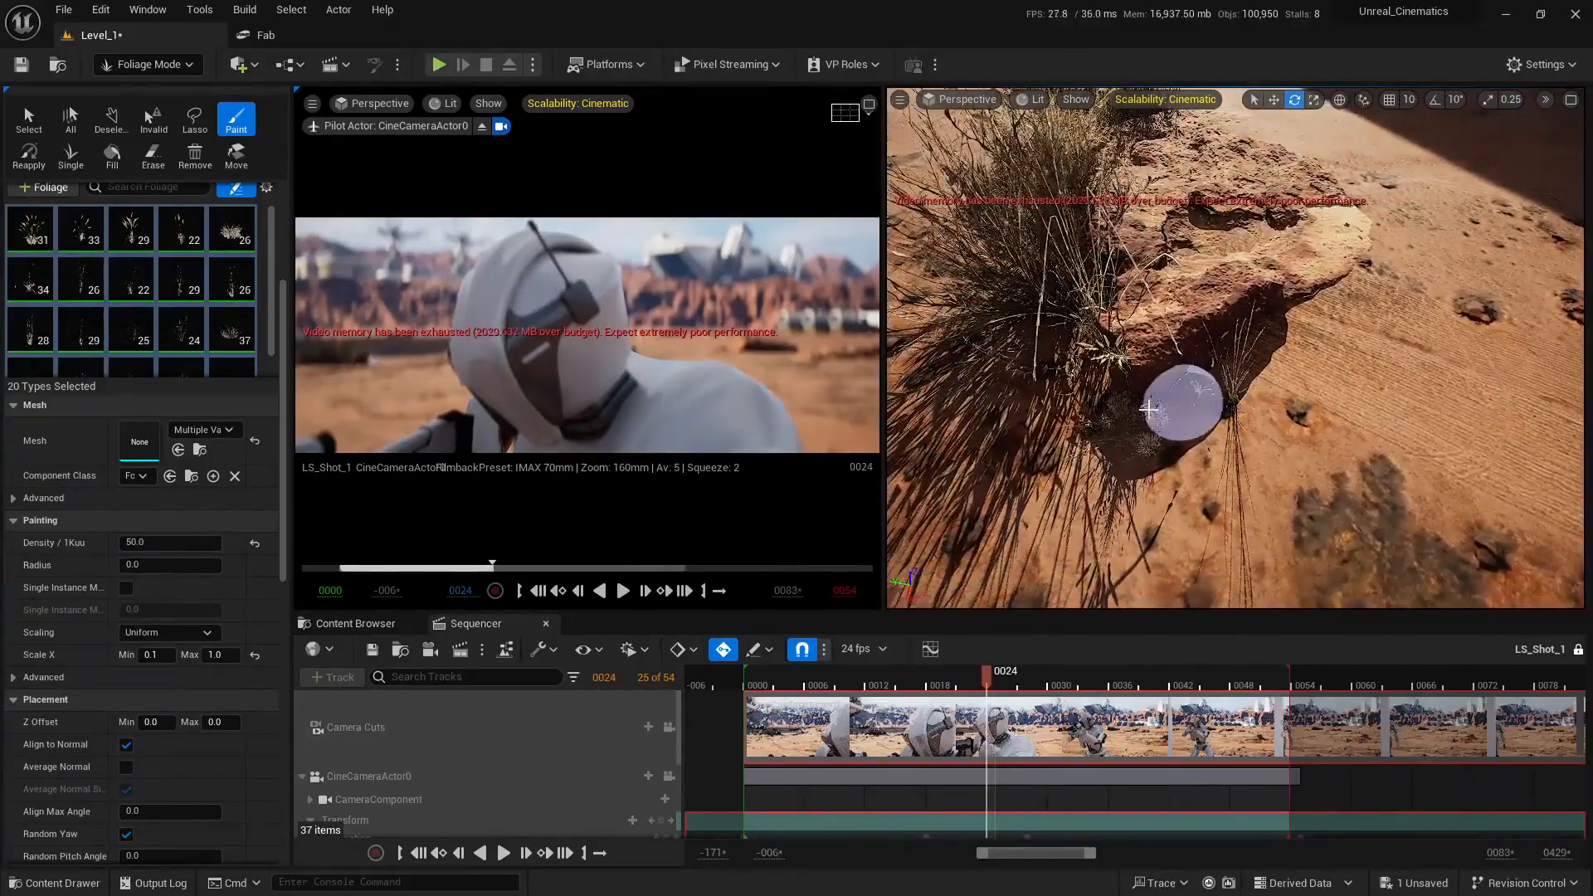
pyautogui.click(1148, 409)
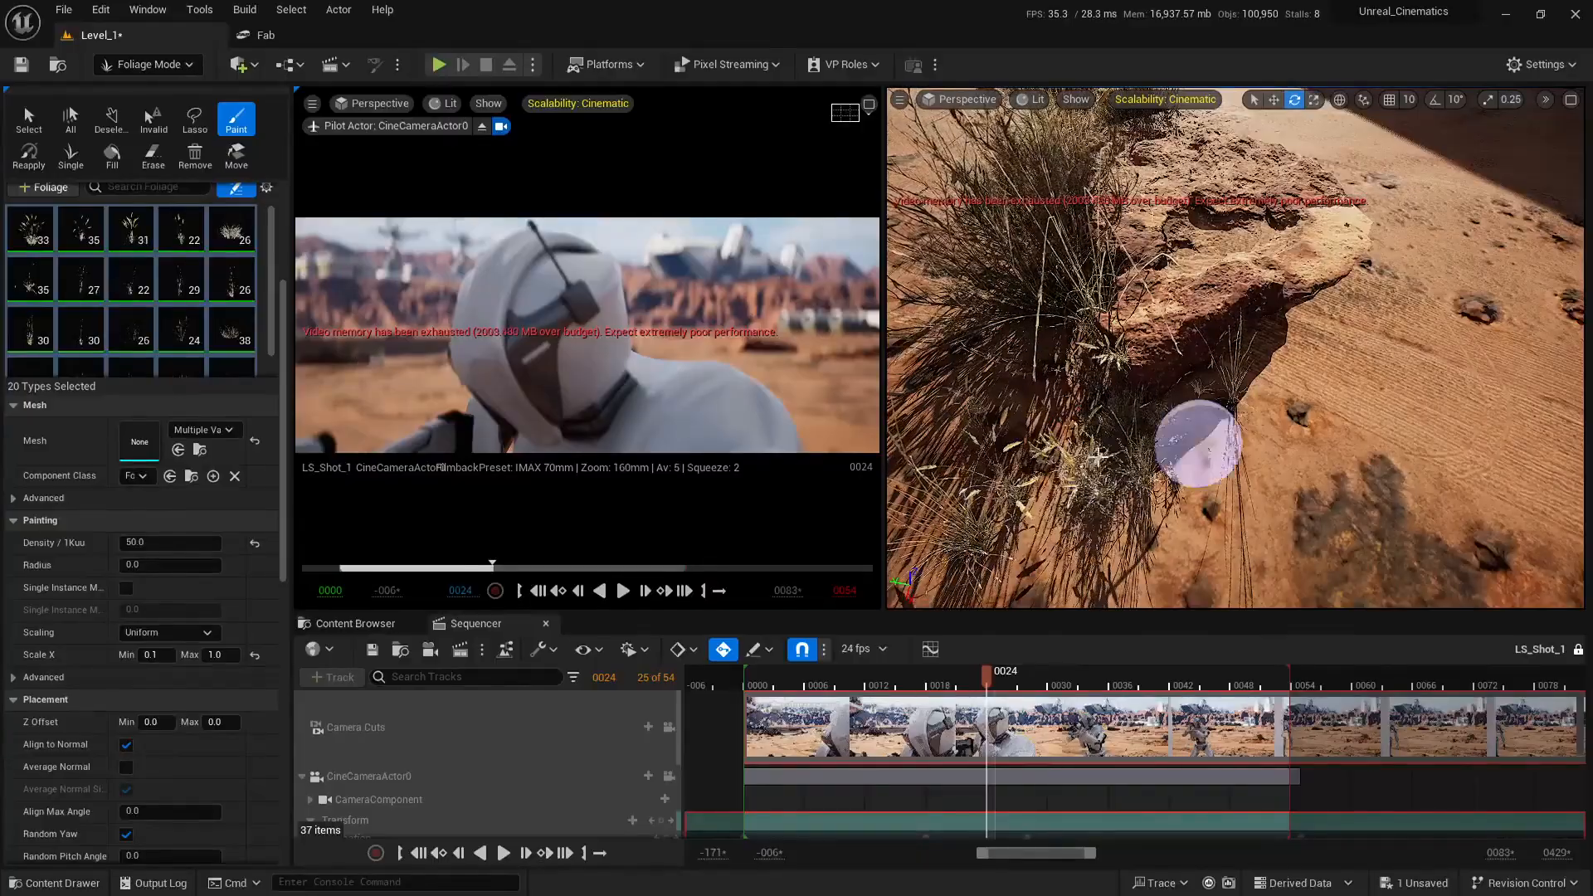
# Erase excess grass near the end of the rock slab and repaint a few small clumps in its shadow
pyautogui.moveTo(1122, 521); pyautogui.dragTo(1116, 415, button='right')
pyautogui.press('shift')
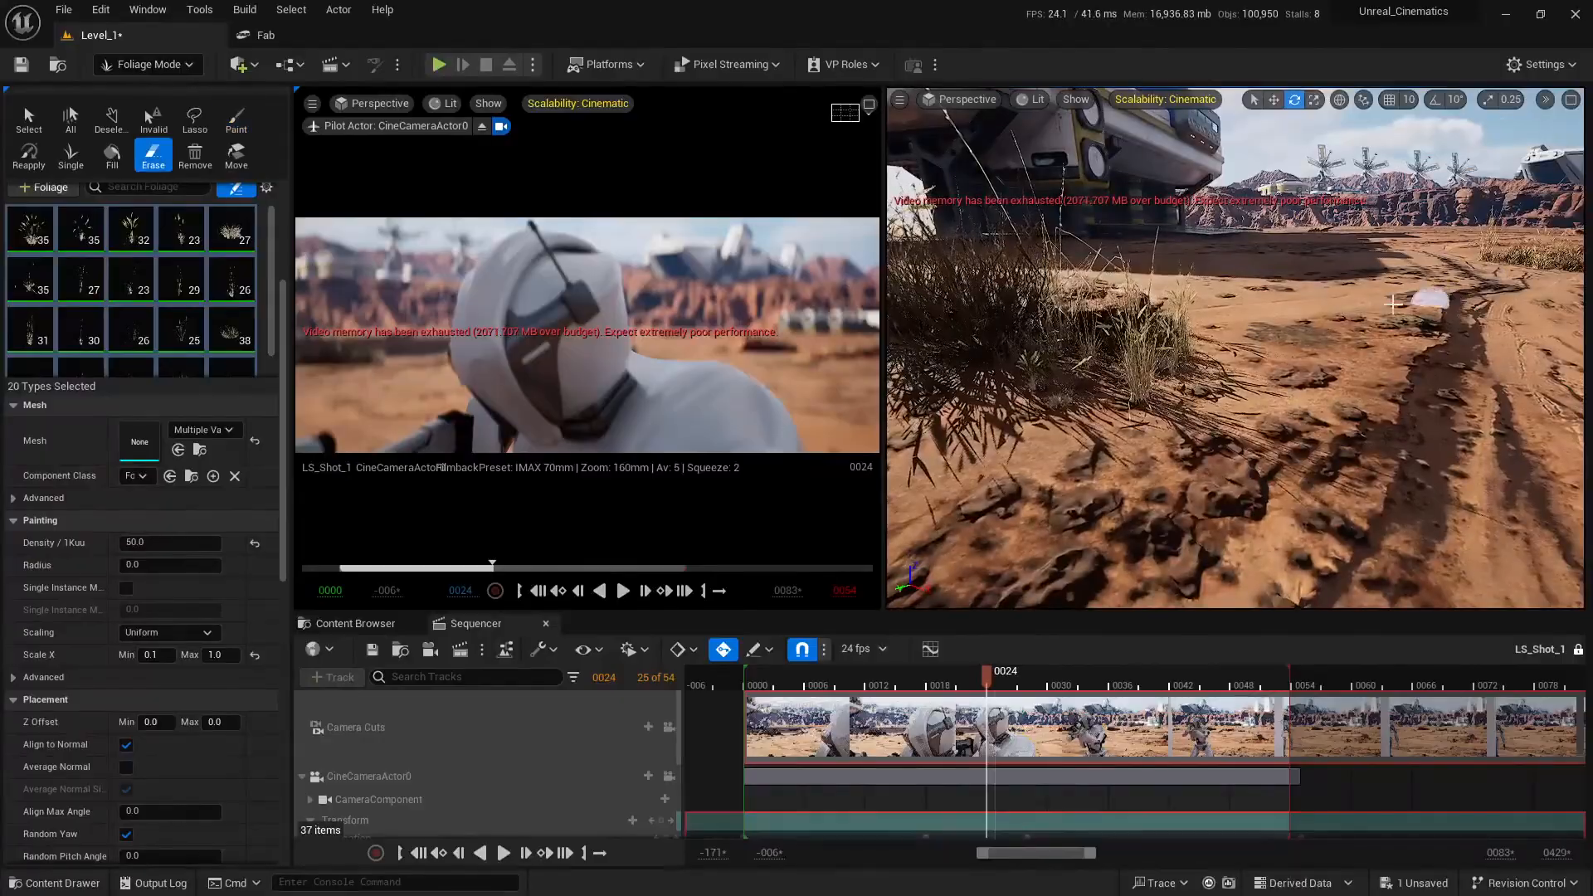
pyautogui.moveTo(1340, 381); pyautogui.dragTo(1254, 487, button='right')
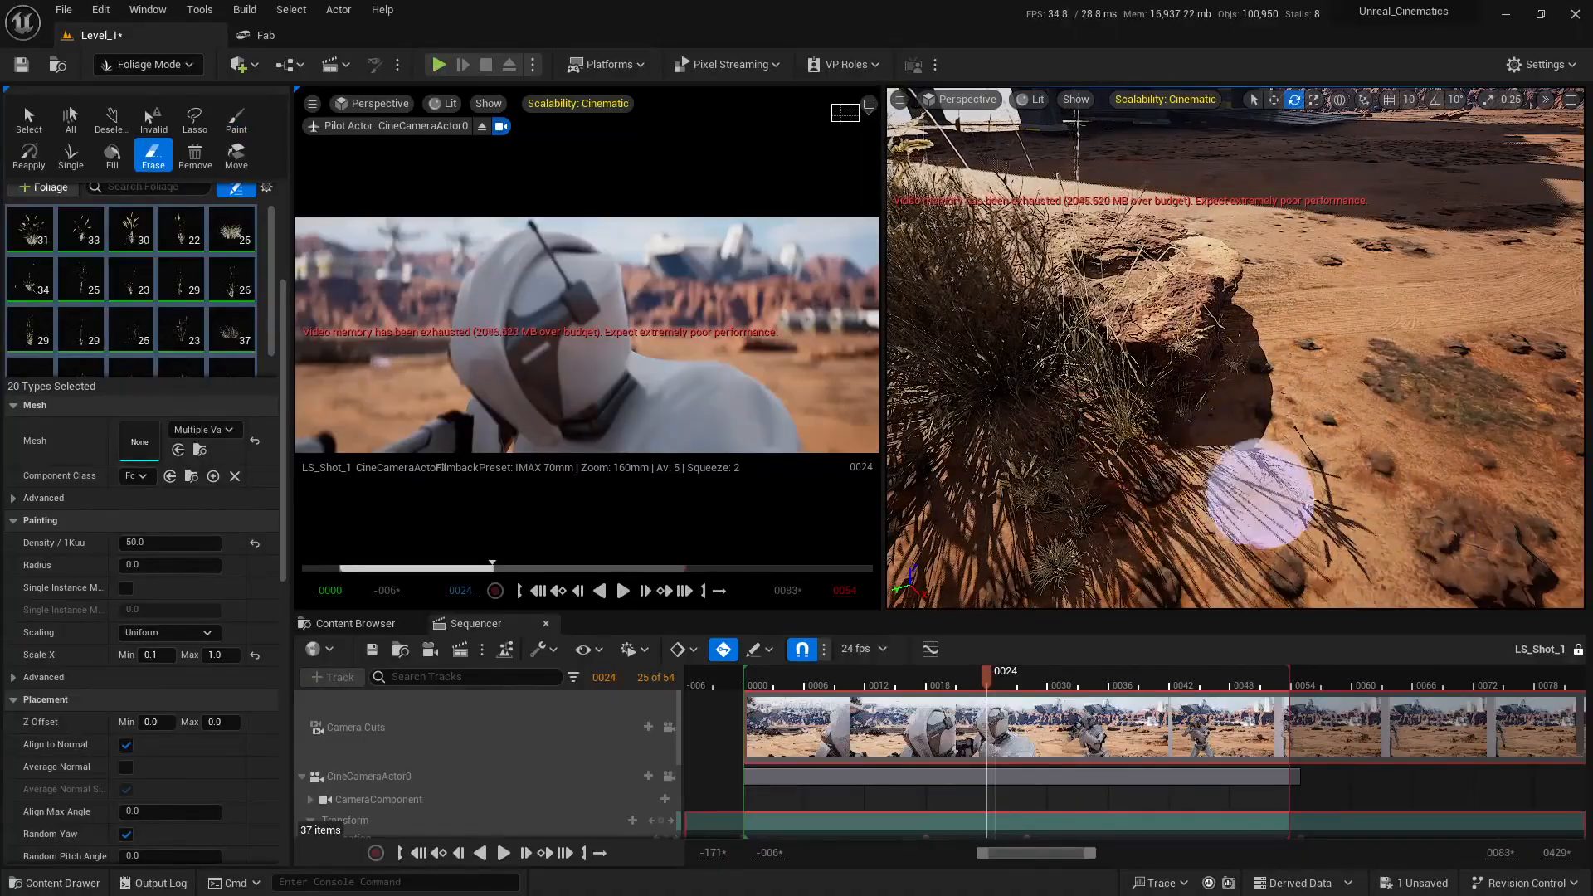
pyautogui.press('shift')
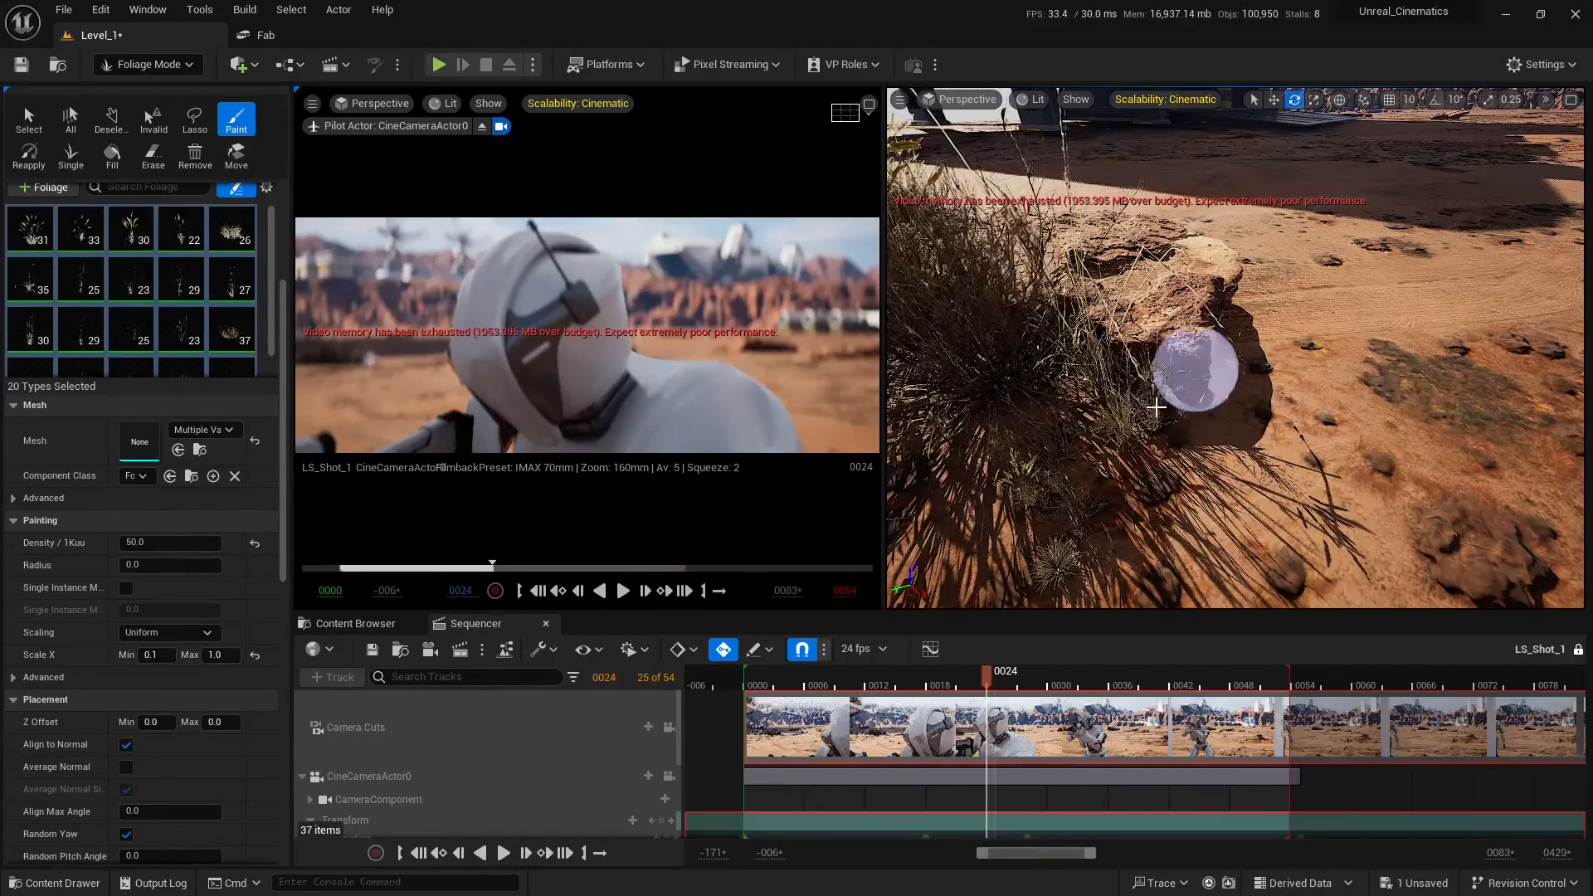
pyautogui.click(1215, 375)
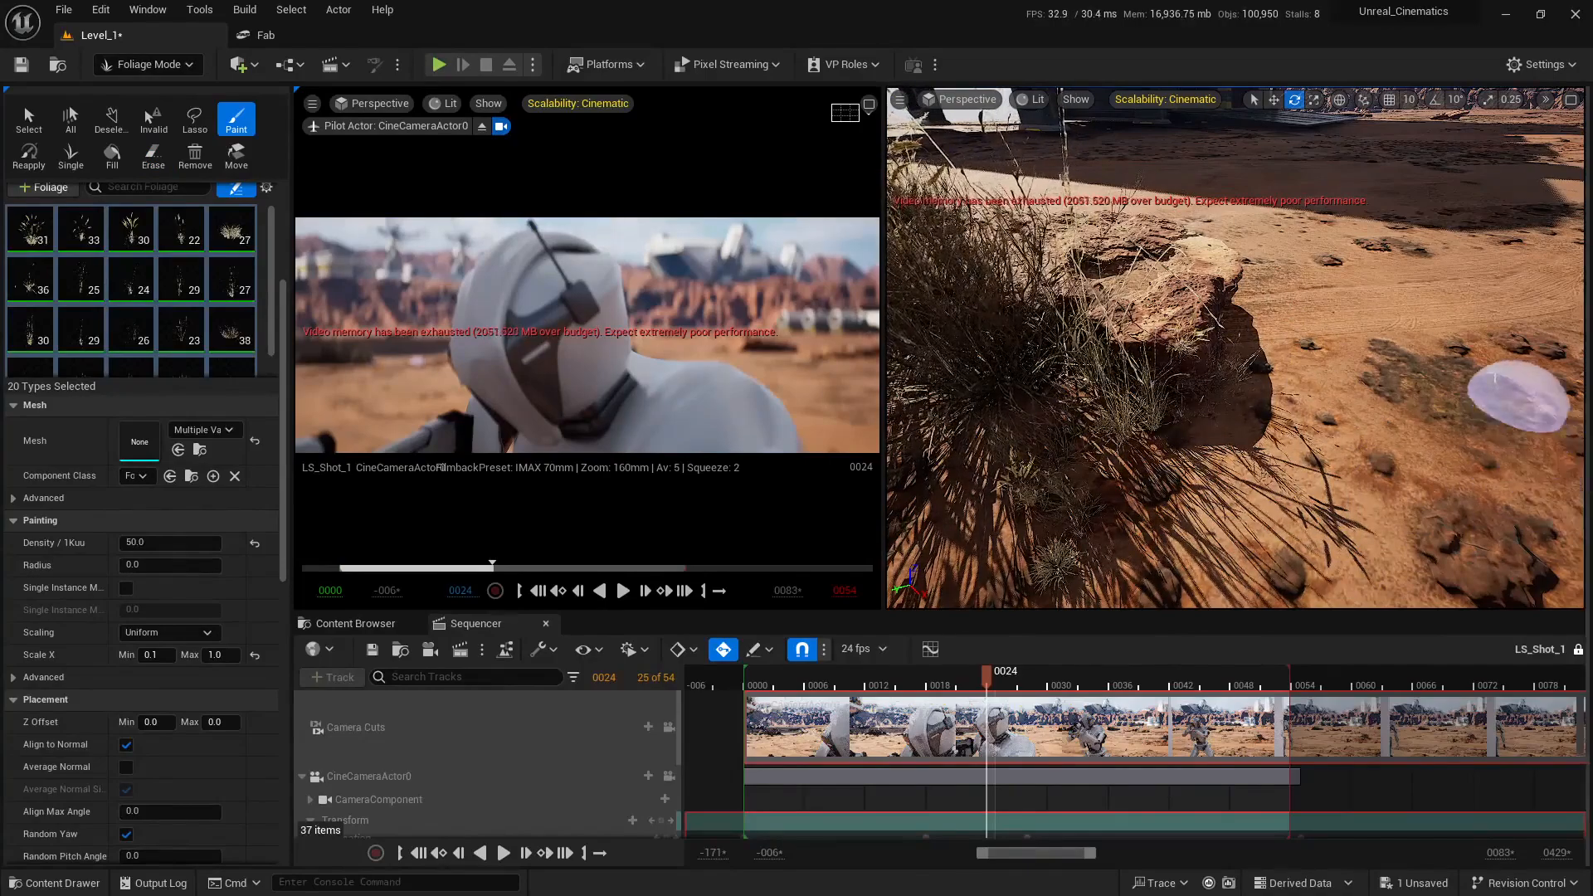
# Scrub the shot from its first frame to frame 24 to check the foliage and the surrounding ground
pyautogui.moveTo(1518, 391); pyautogui.dragTo(1518, 249, button='right')
pyautogui.moveTo(1377, 457)
pyautogui.mouseDown(button='right')
pyautogui.moveTo(1526, 490)
pyautogui.moveTo(1377, 457)
pyautogui.mouseUp(button='right')
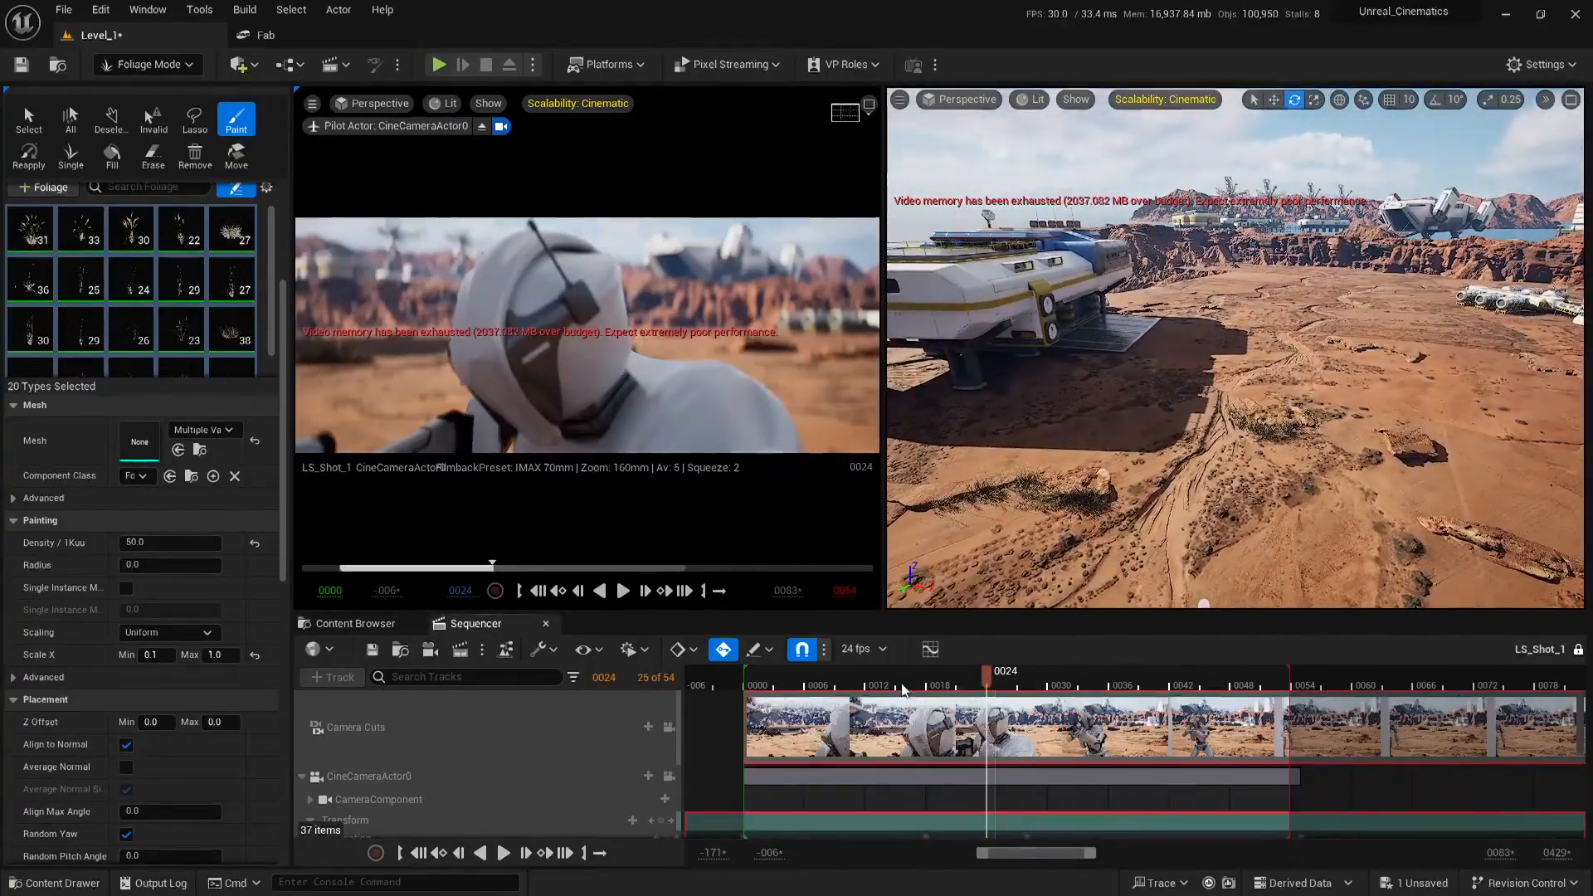
pyautogui.click(744, 678)
pyautogui.moveTo(777, 686); pyautogui.dragTo(988, 753)
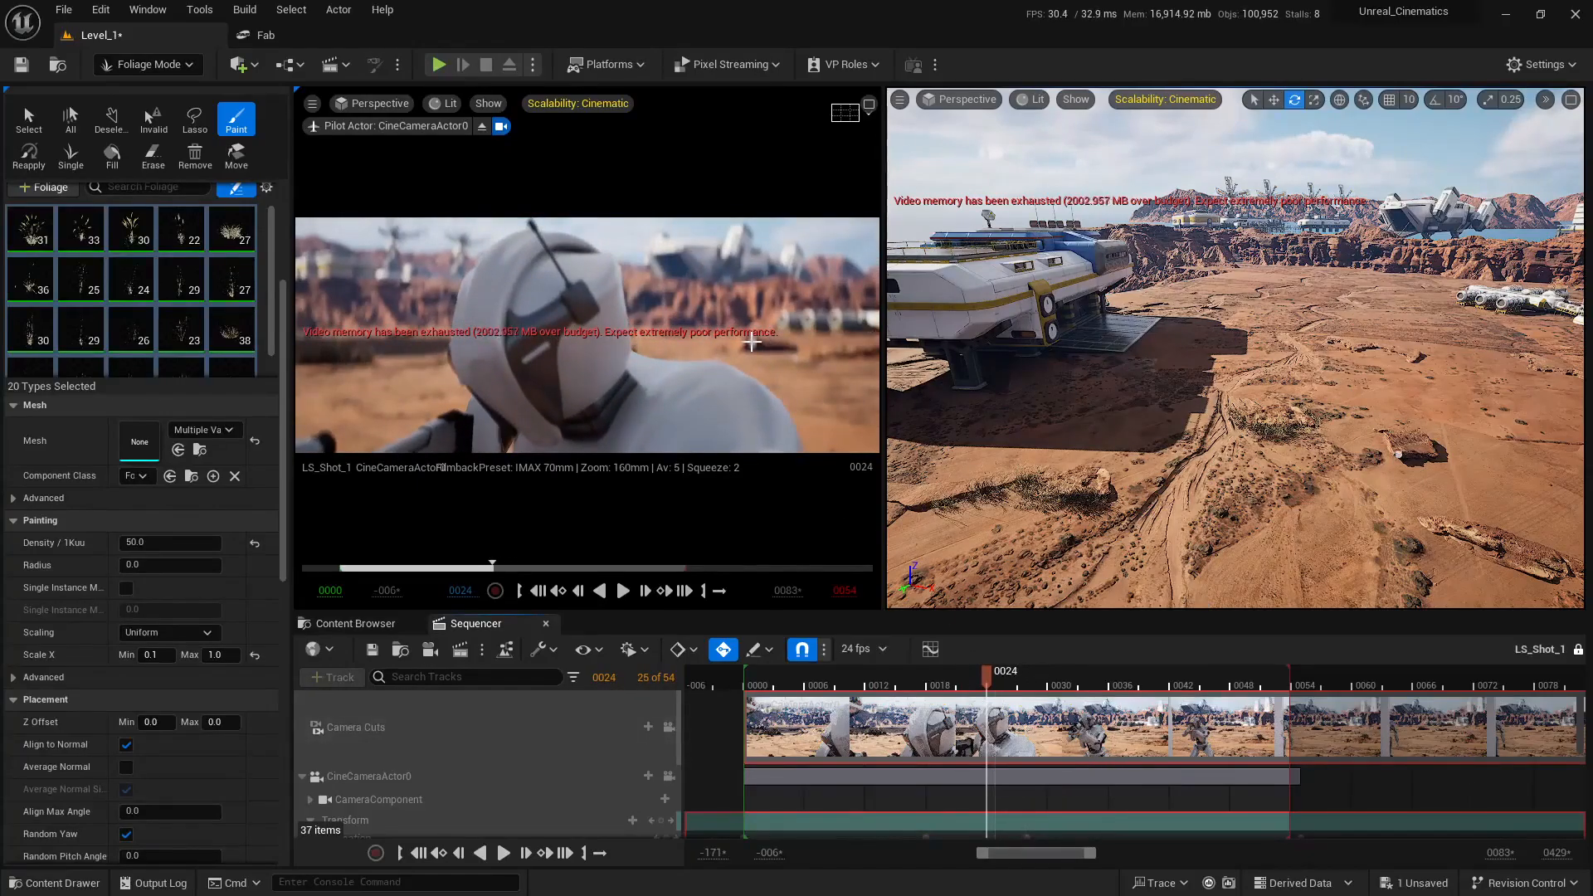
# Paint small dry grass clumps along the base of the large layered rock standing alone on the open sand
pyautogui.press('w')
pyautogui.moveTo(1234, 521); pyautogui.dragTo(1275, 451, button='right')
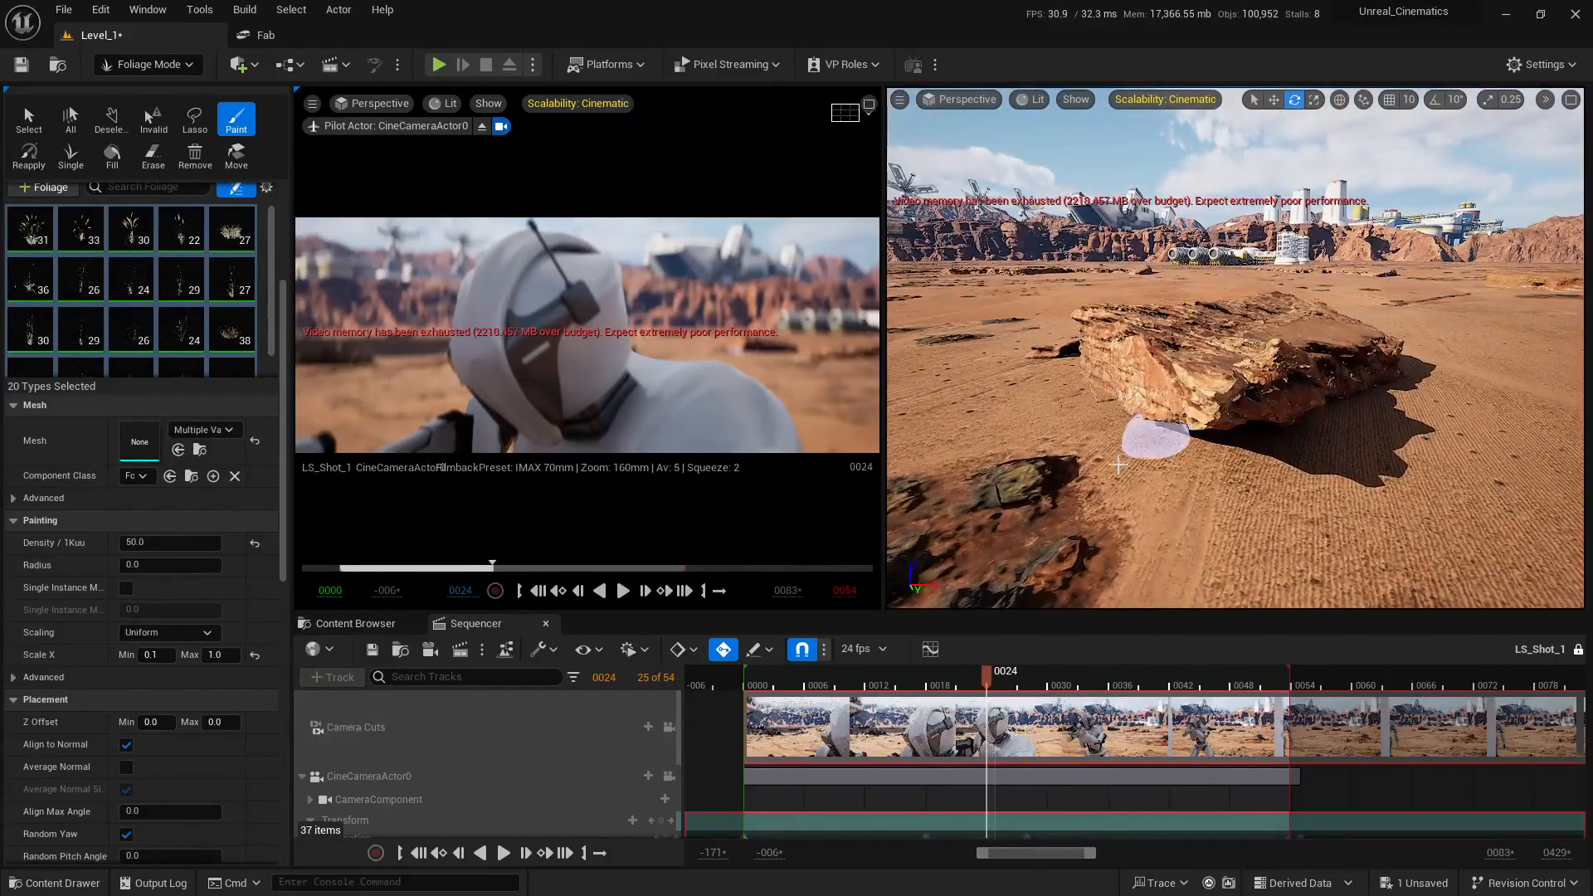
pyautogui.moveTo(1097, 378)
pyautogui.mouseDown(button='right')
pyautogui.moveTo(1132, 522)
pyautogui.moveTo(1170, 477)
pyautogui.moveTo(1128, 534)
pyautogui.mouseUp(button='right')
pyautogui.click(1133, 533)
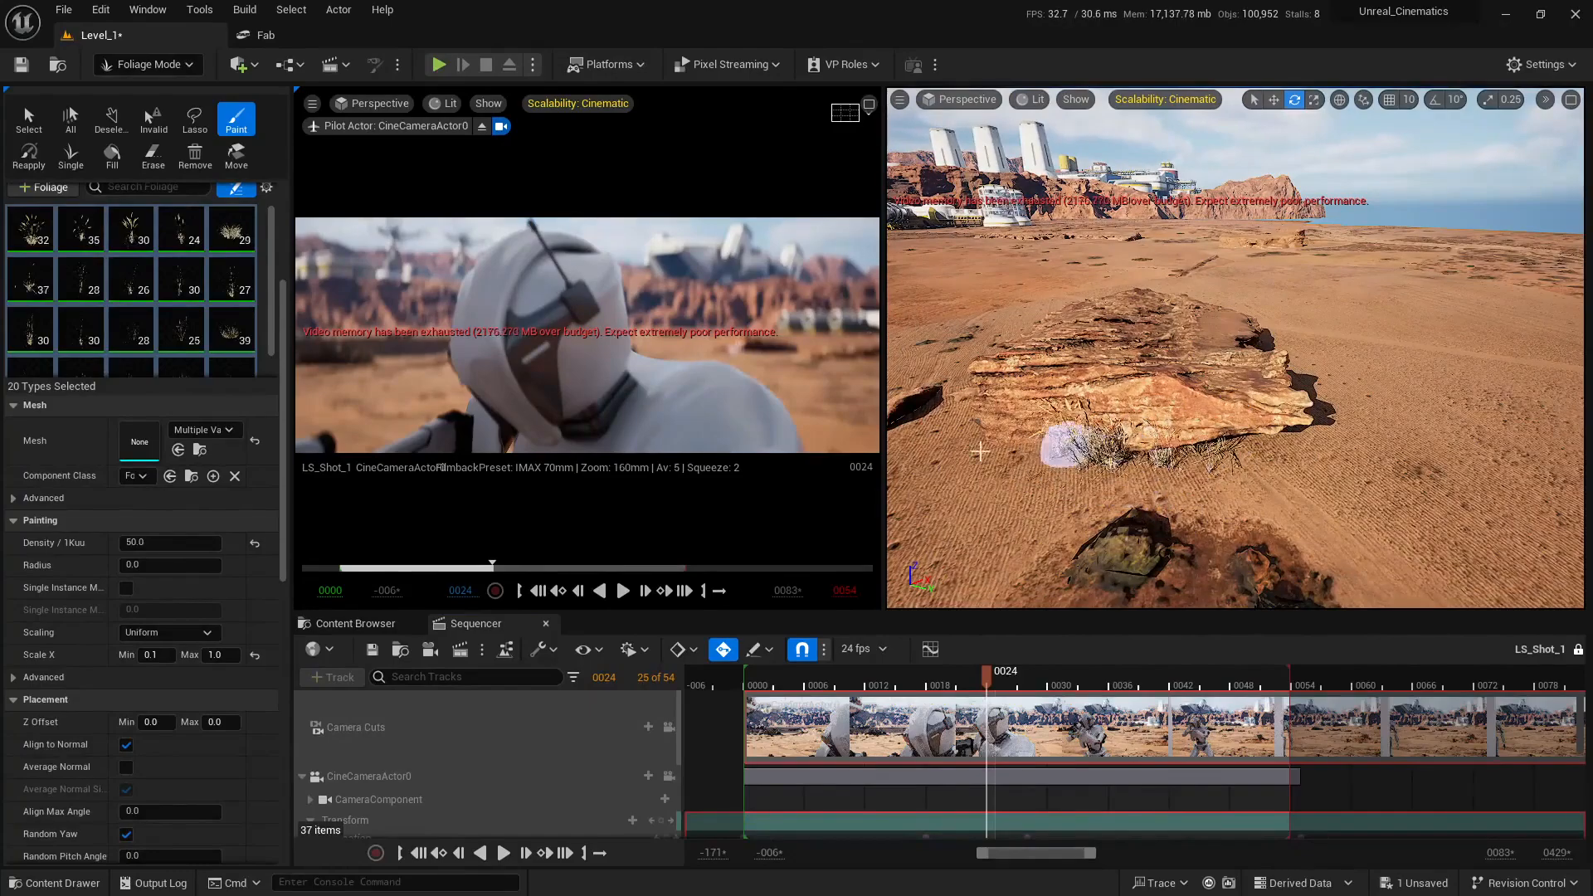
pyautogui.scroll(3, 106, 645)
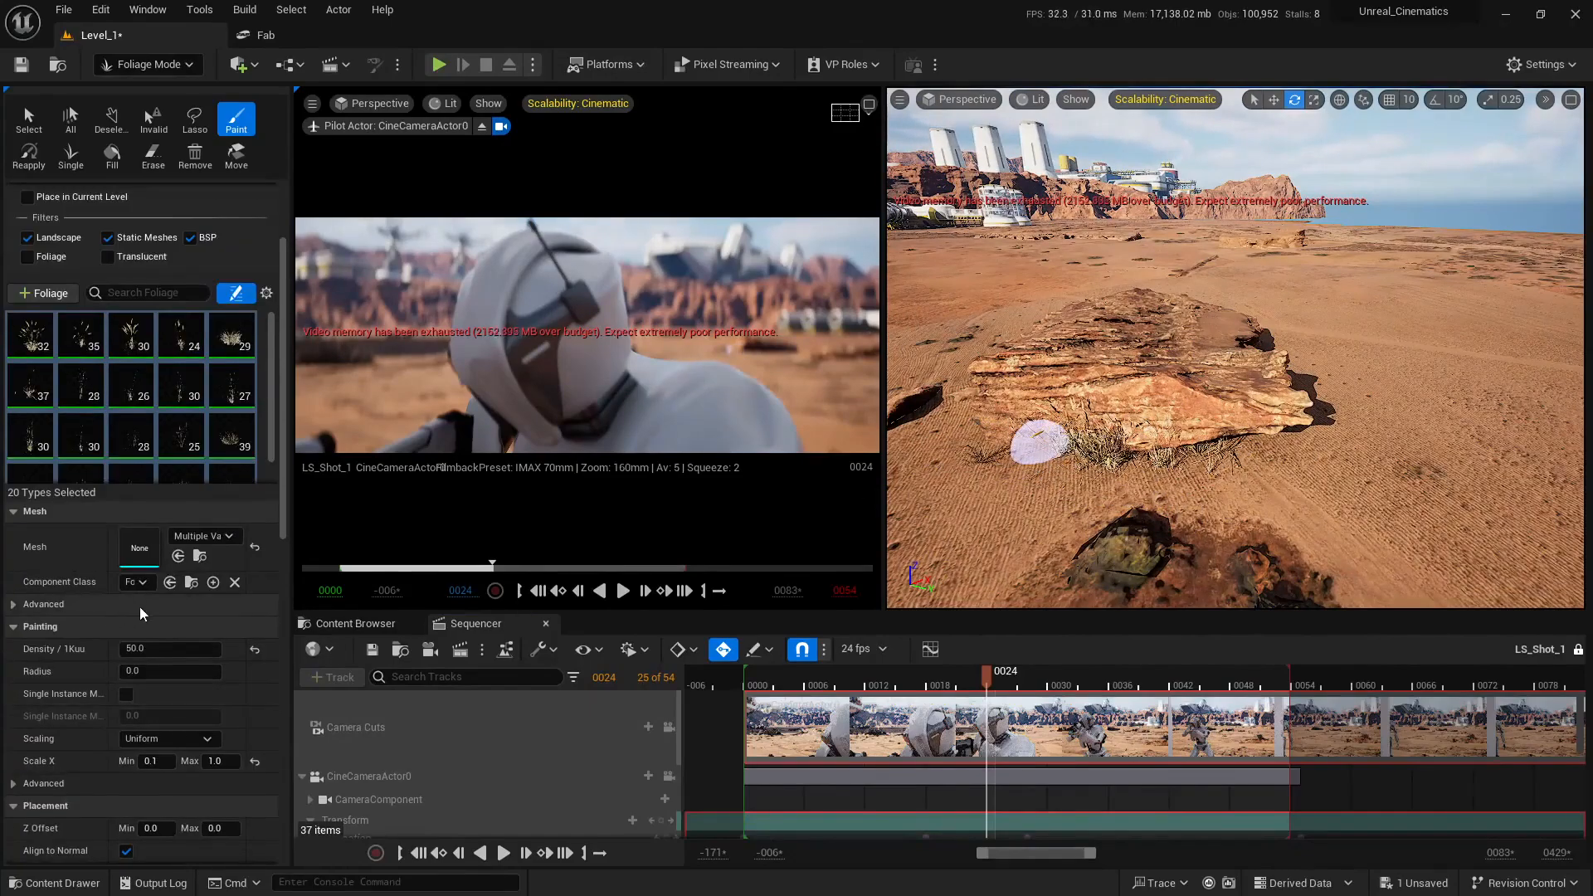
# Set the foliage density to 100 and paint denser dry grass beneath the shaded overhang of the large layered rock
pyautogui.click(170, 649)
pyautogui.write('100')
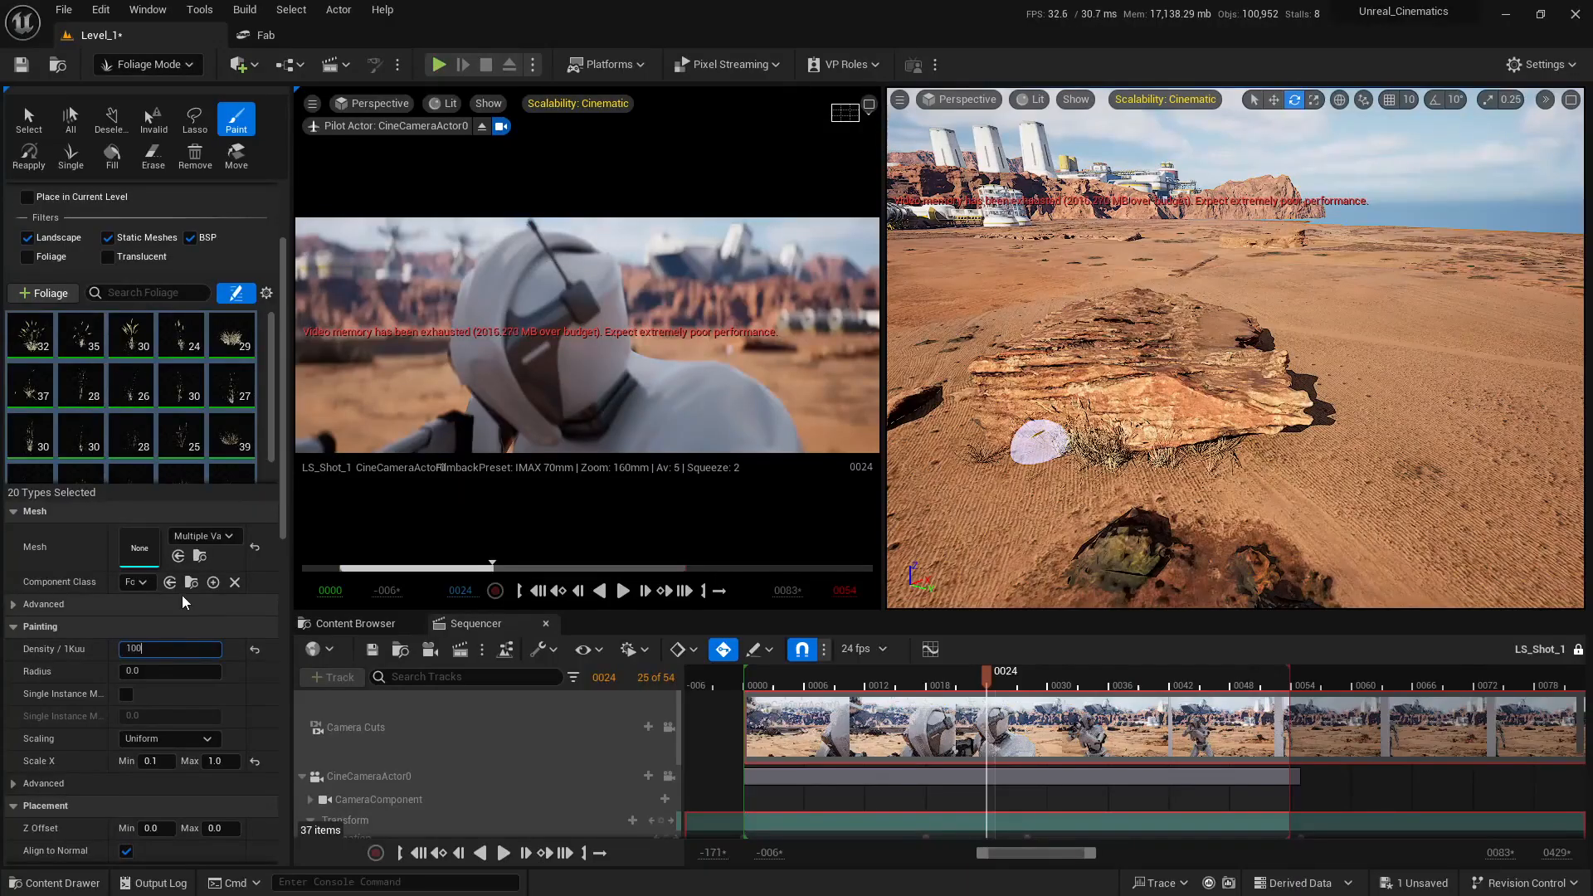
pyautogui.press('Return')
pyautogui.moveTo(1411, 415); pyautogui.dragTo(1169, 470, button='right')
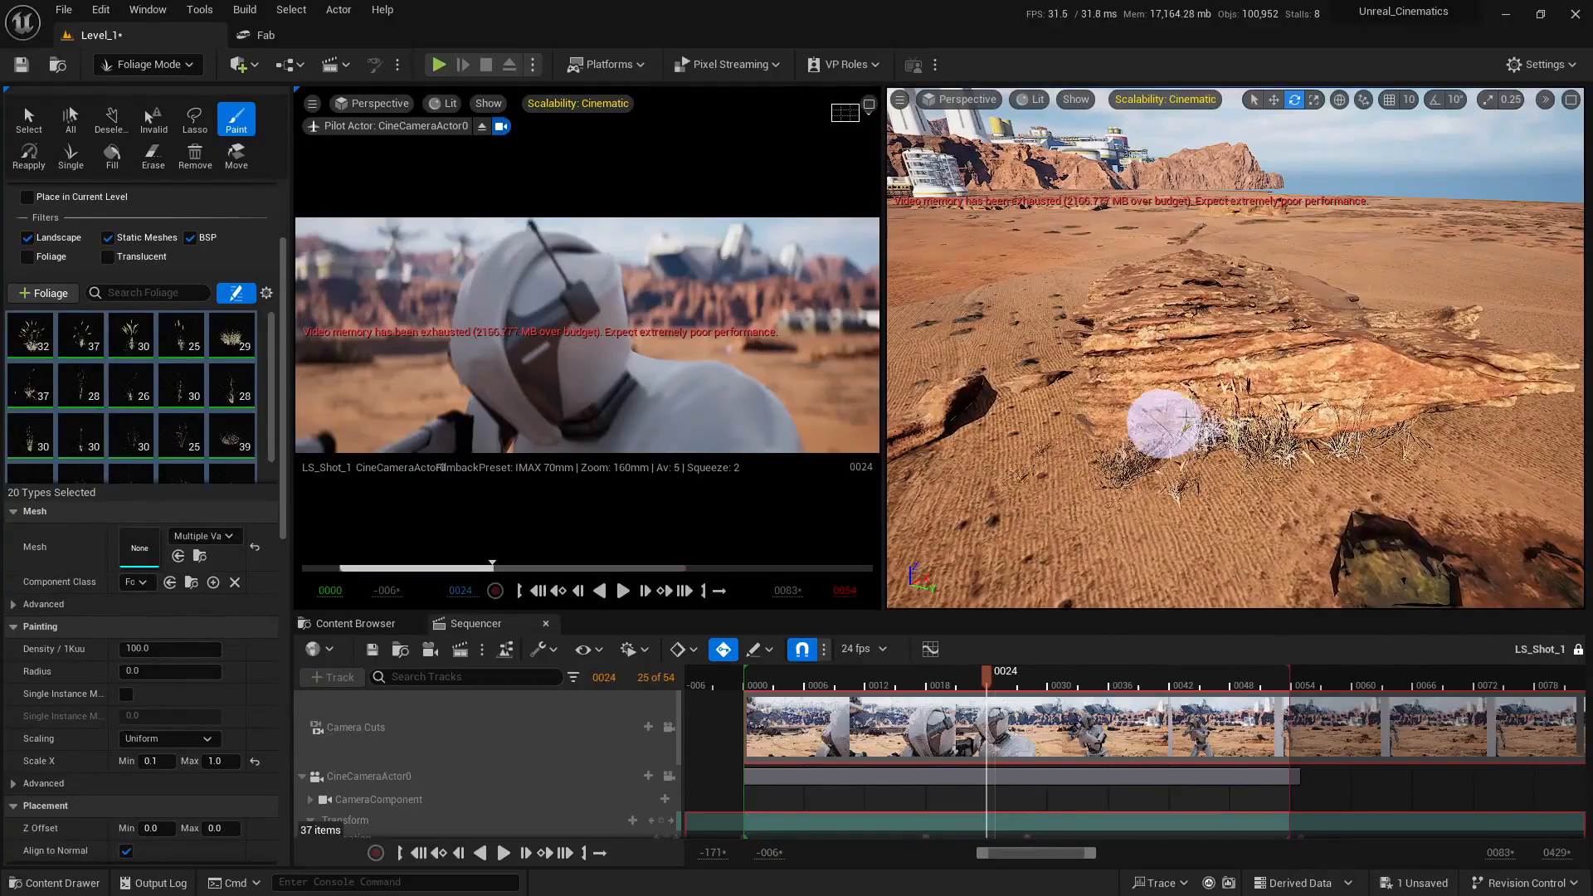
pyautogui.moveTo(1306, 444); pyautogui.dragTo(1131, 410, button='right')
pyautogui.moveTo(1232, 402); pyautogui.dragTo(1153, 412, button='right')
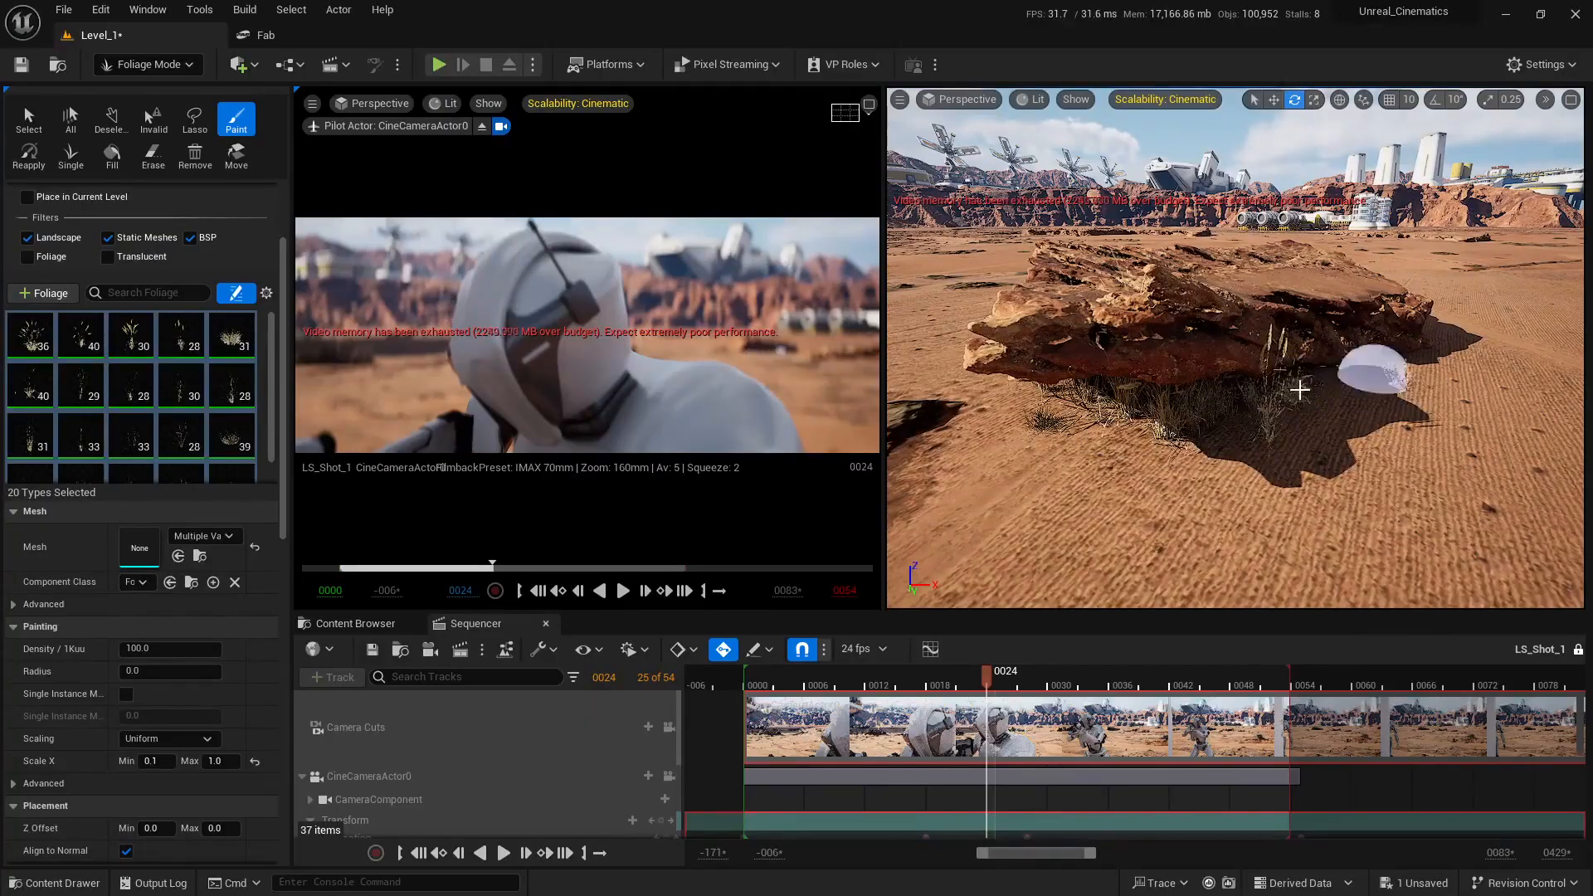
pyautogui.moveTo(1439, 365); pyautogui.dragTo(1227, 459)
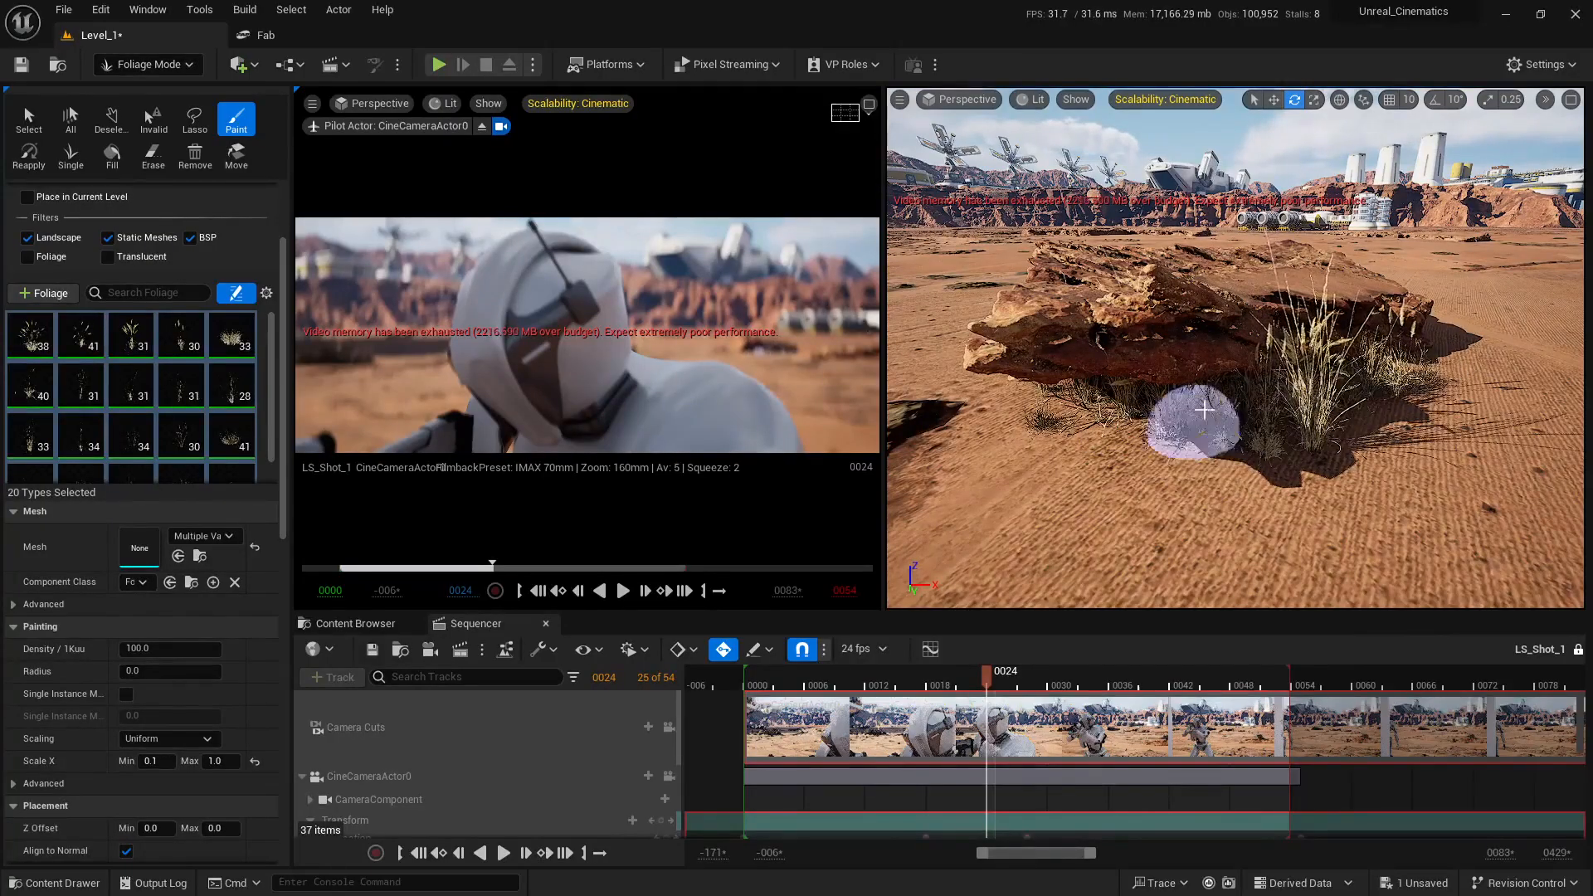
# Paint more dry grass along the base of the layered rock on the side facing the dark mossy rock
pyautogui.moveTo(1204, 410)
pyautogui.mouseDown(button='right')
pyautogui.moveTo(1294, 444)
pyautogui.moveTo(1039, 429)
pyautogui.mouseUp(button='right')
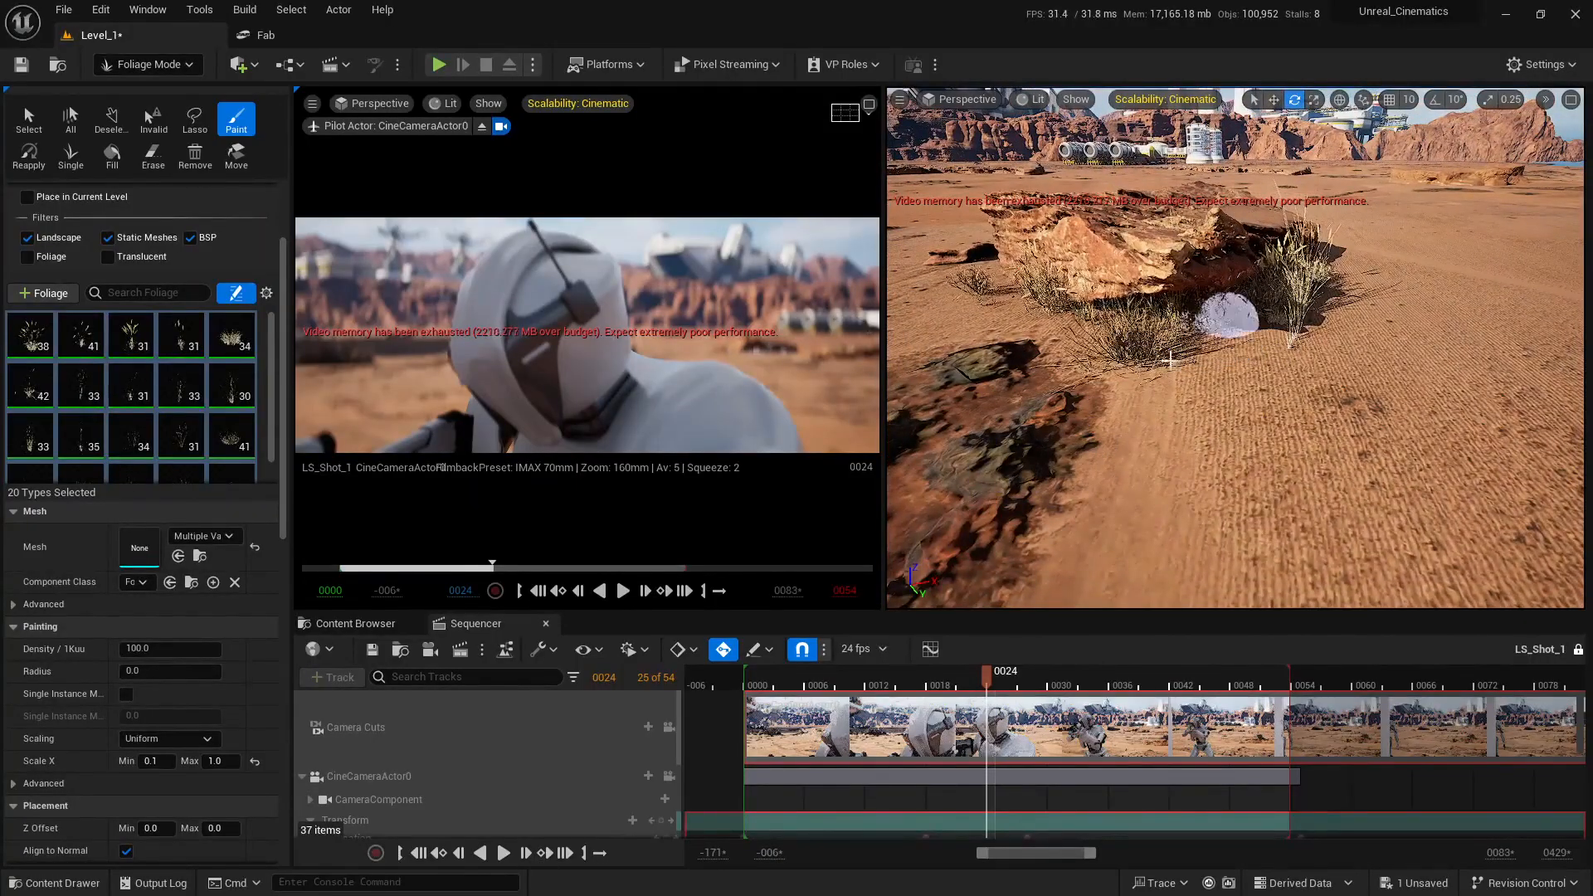
pyautogui.moveTo(1170, 359); pyautogui.dragTo(1234, 411, button='right')
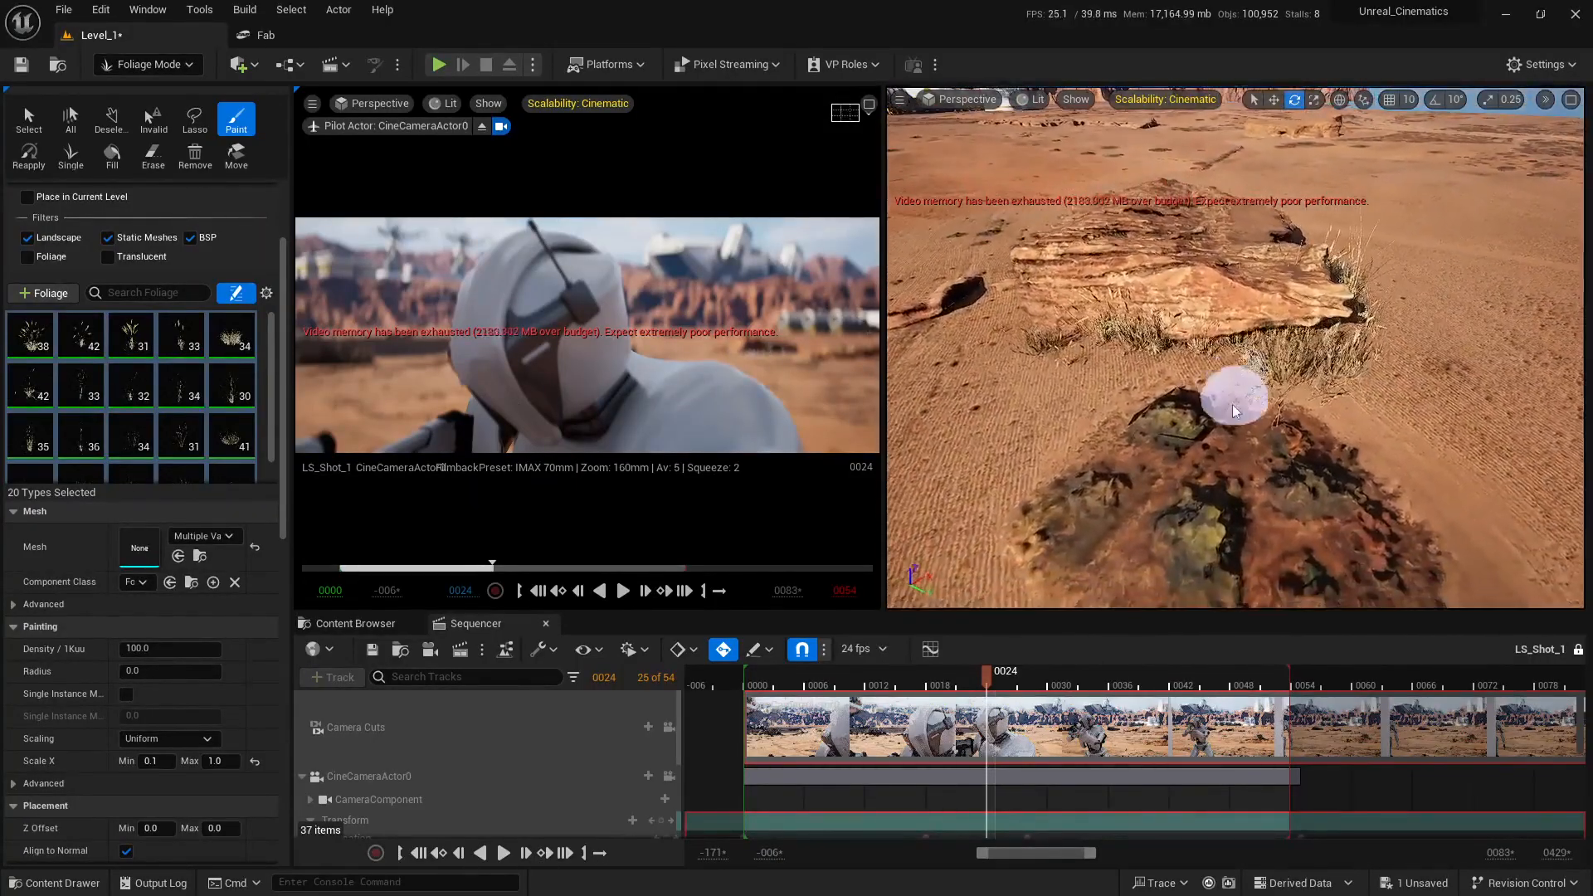
pyautogui.moveTo(1167, 343); pyautogui.dragTo(1231, 341)
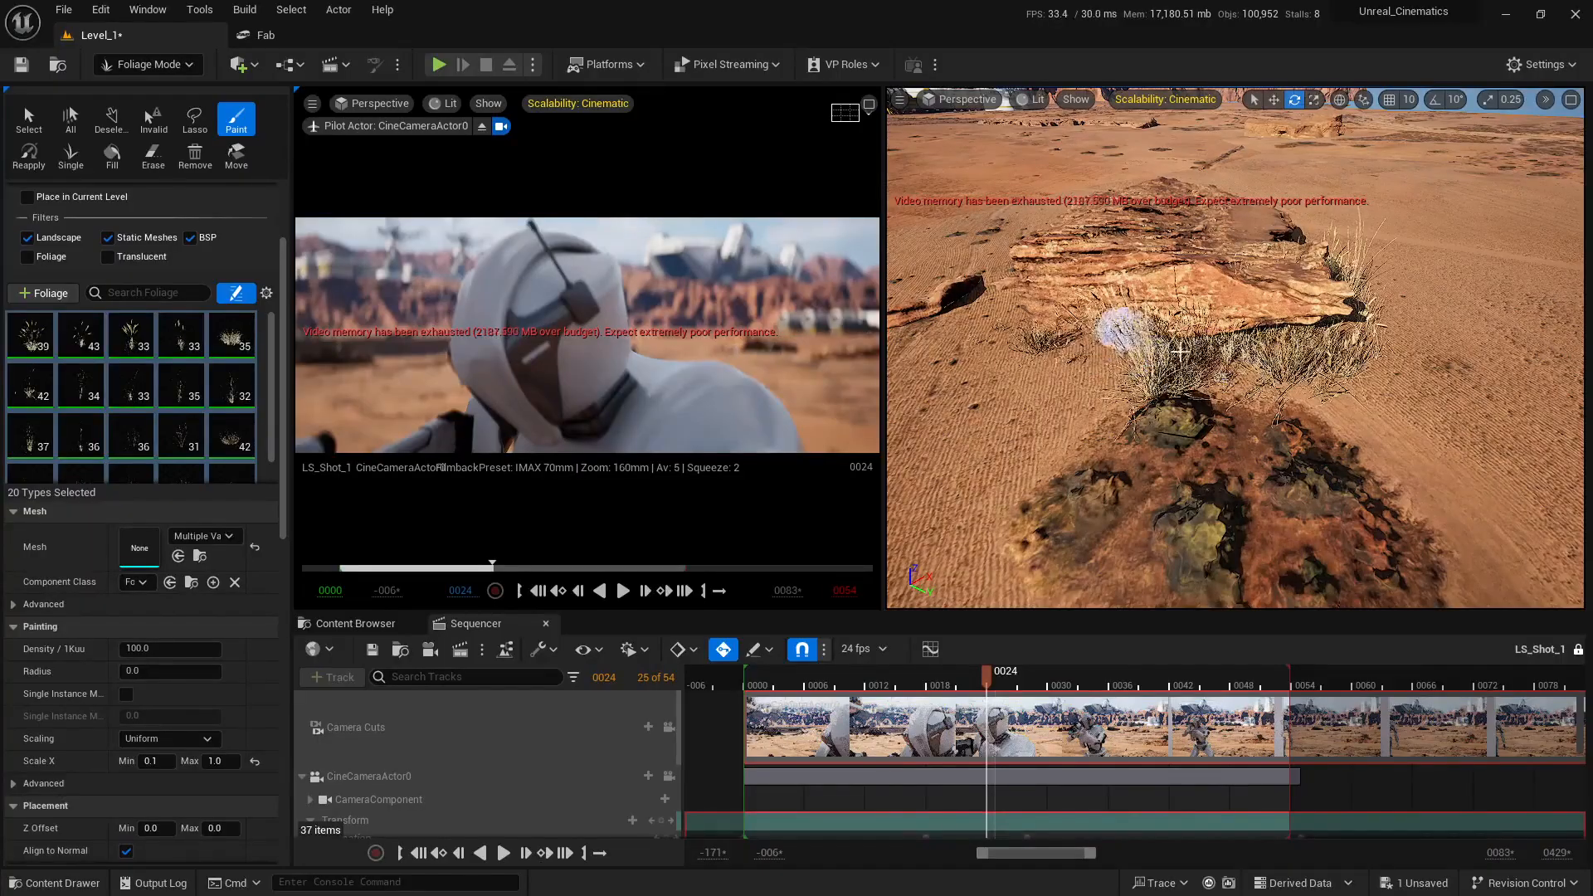
pyautogui.moveTo(1180, 351)
pyautogui.mouseDown(button='right')
pyautogui.moveTo(1230, 423)
pyautogui.moveTo(1102, 462)
pyautogui.mouseUp(button='right')
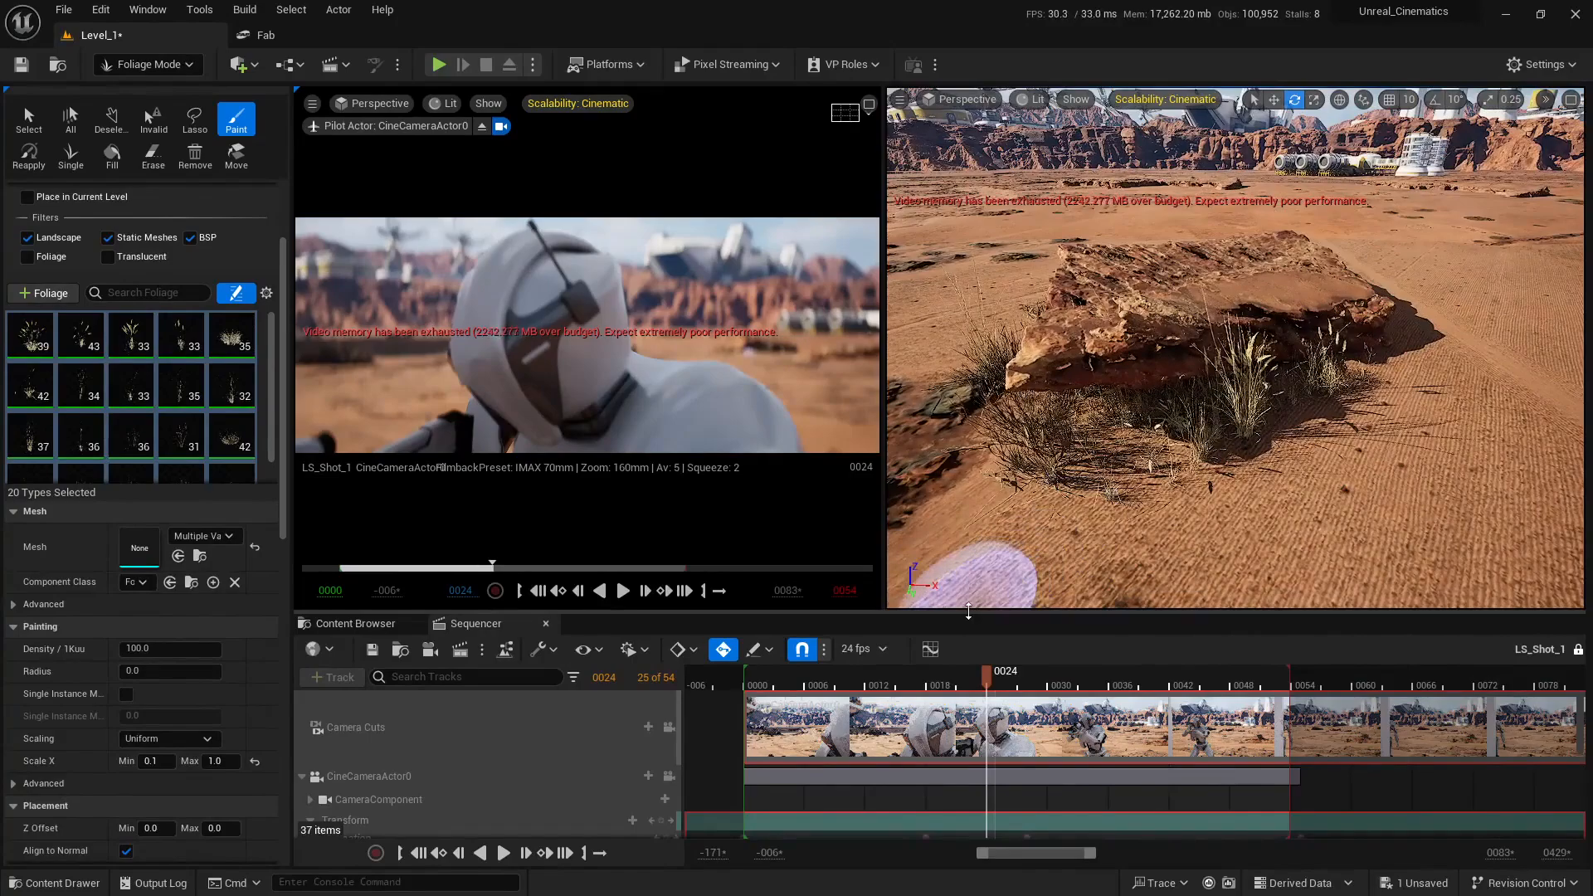
# Enlarge the Sequencer area, narrow the foliage panel, and fill the gaps beneath the layered rock's overhang with more dry grass
pyautogui.moveTo(968, 612); pyautogui.dragTo(1019, 591)
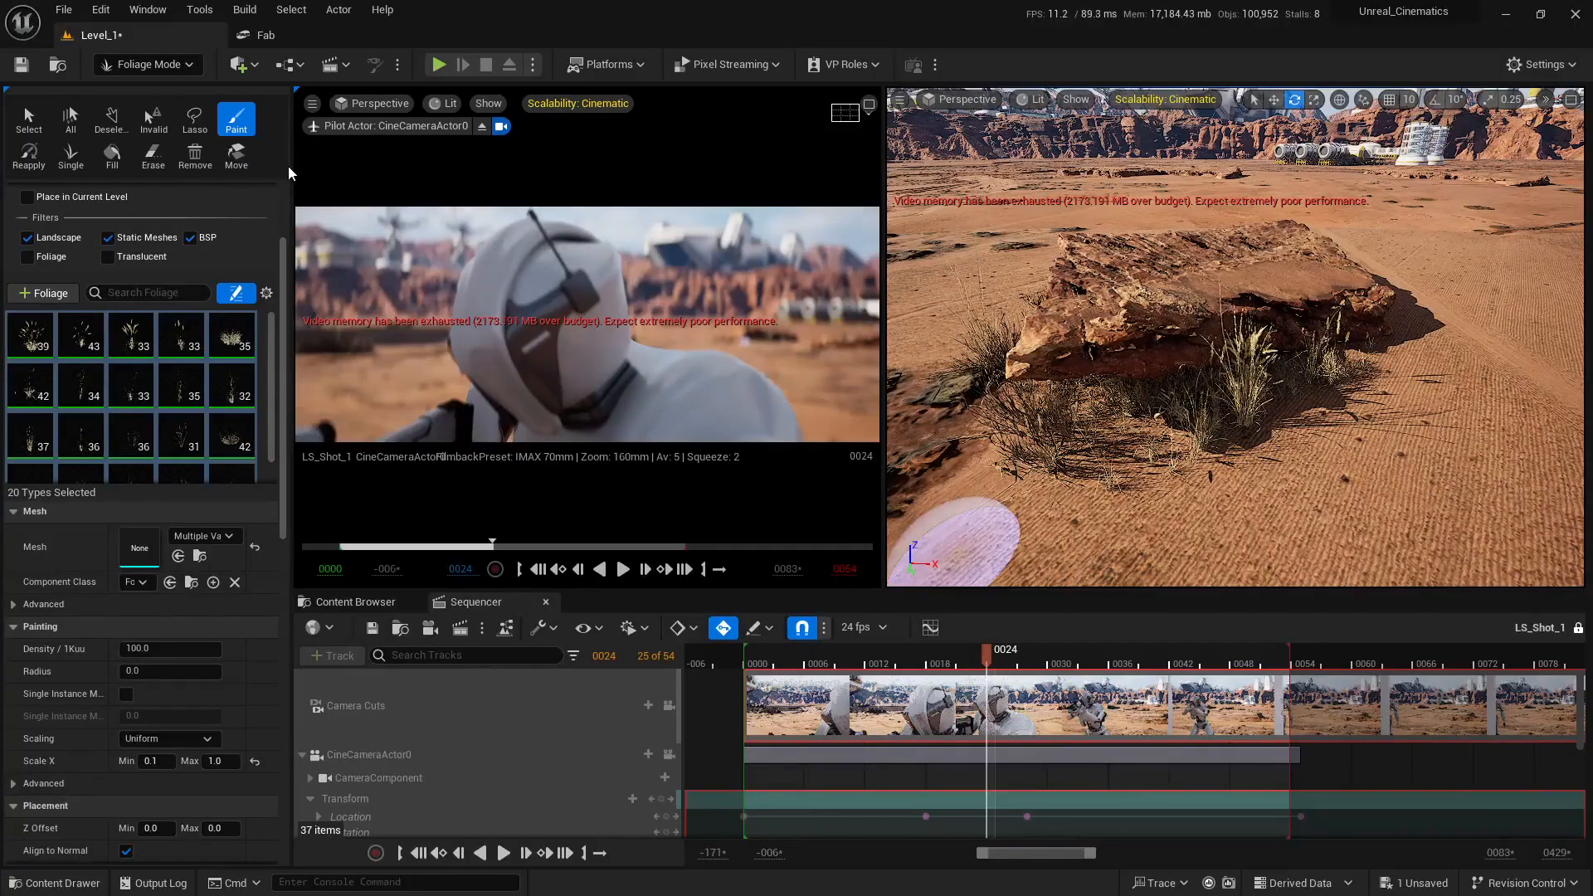
pyautogui.moveTo(290, 166); pyautogui.dragTo(216, 174)
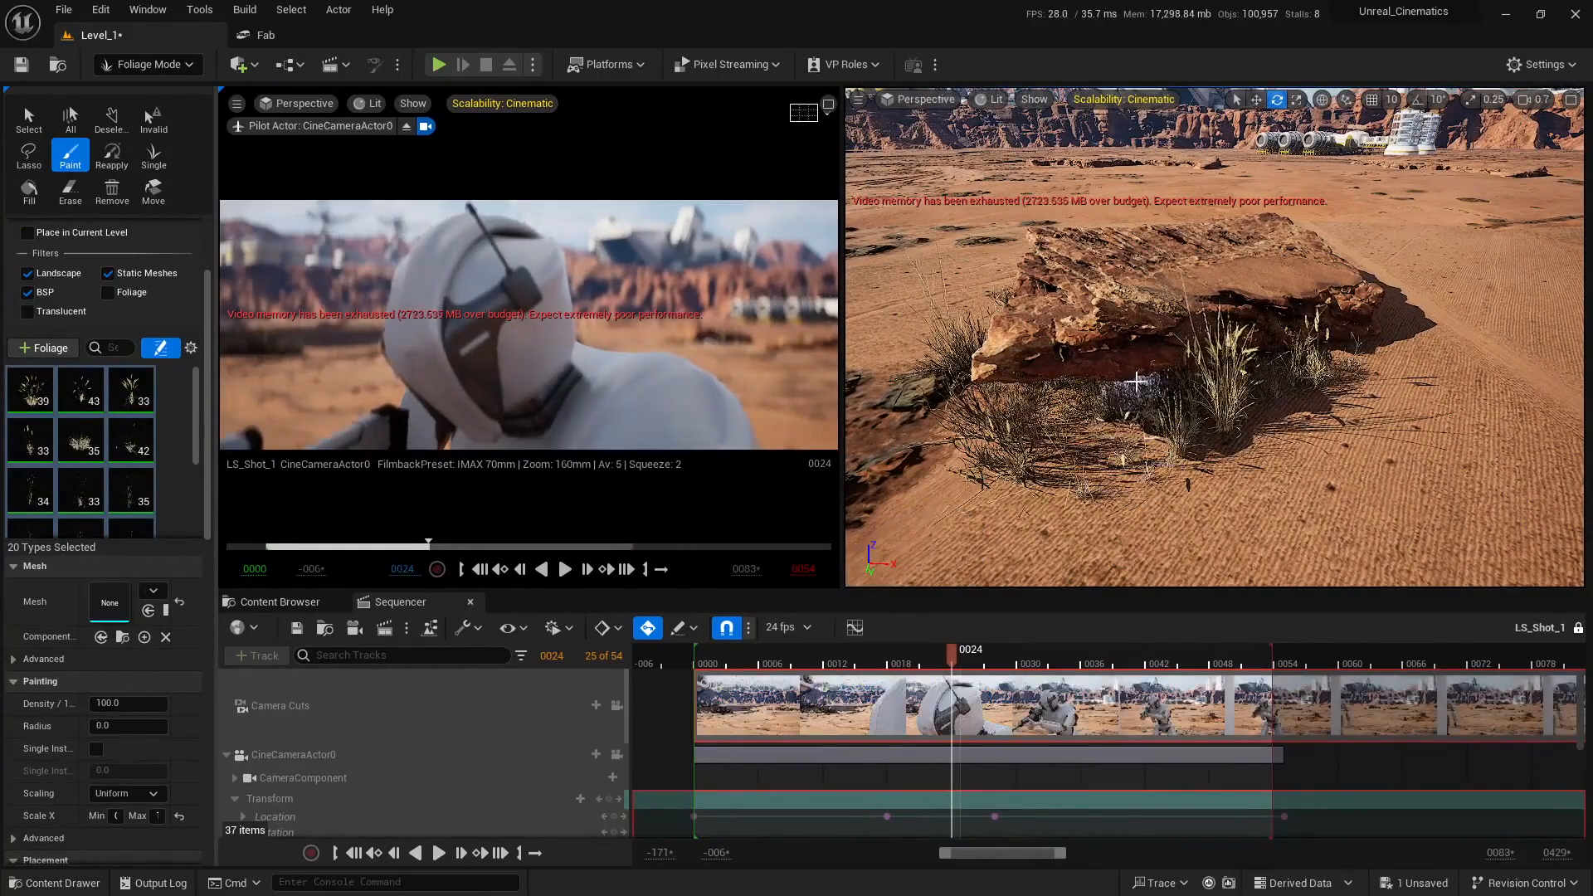
pyautogui.moveTo(1180, 387); pyautogui.dragTo(1209, 472, button='right')
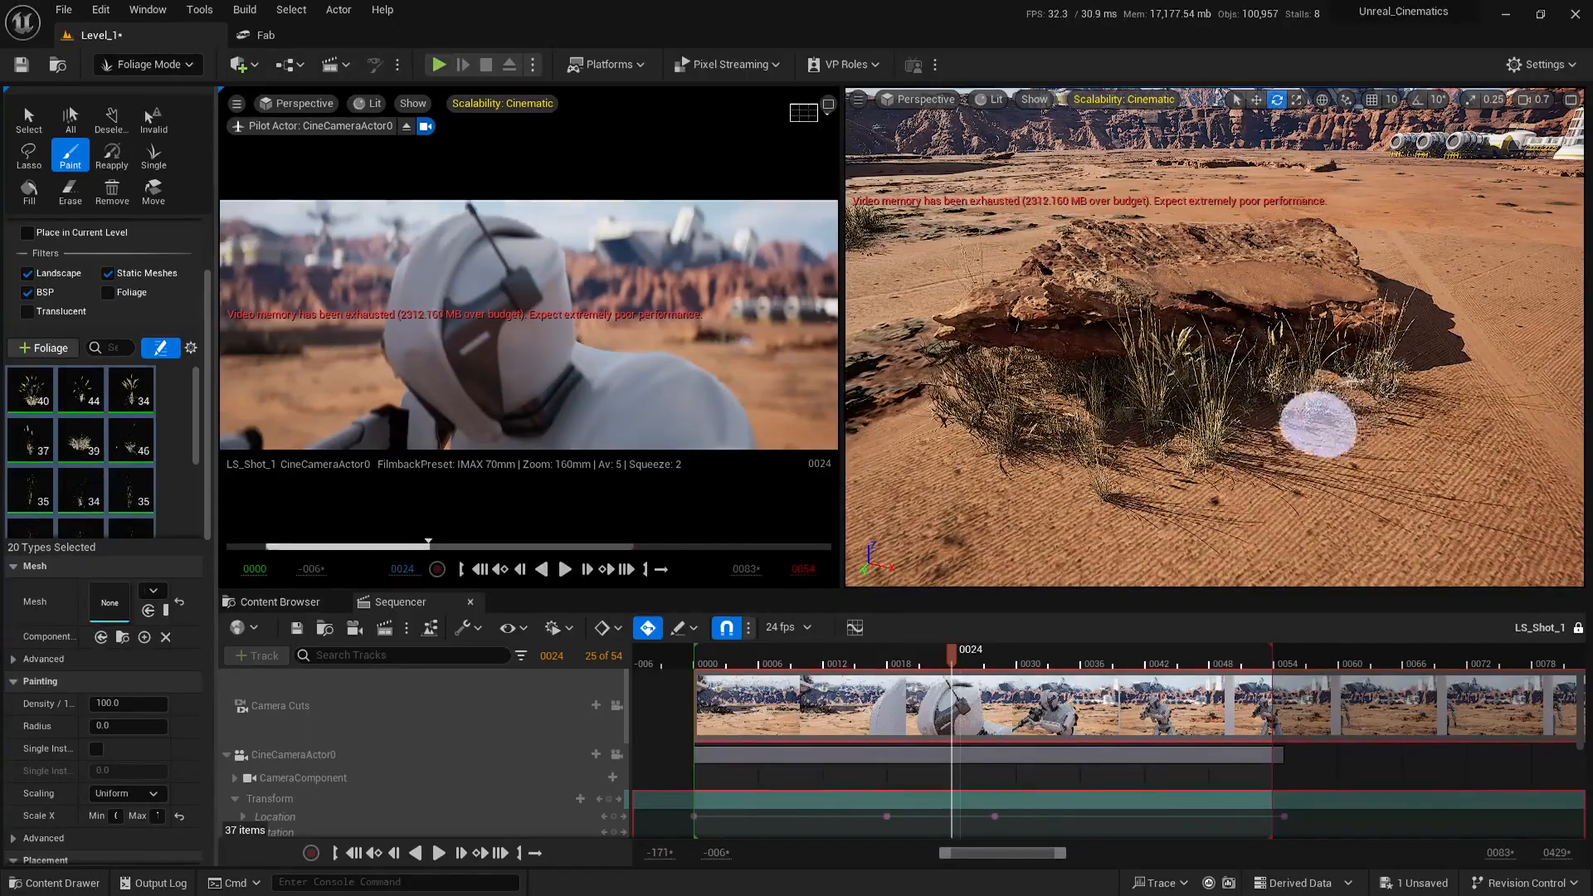
pyautogui.moveTo(1312, 428); pyautogui.dragTo(1309, 441, button='right')
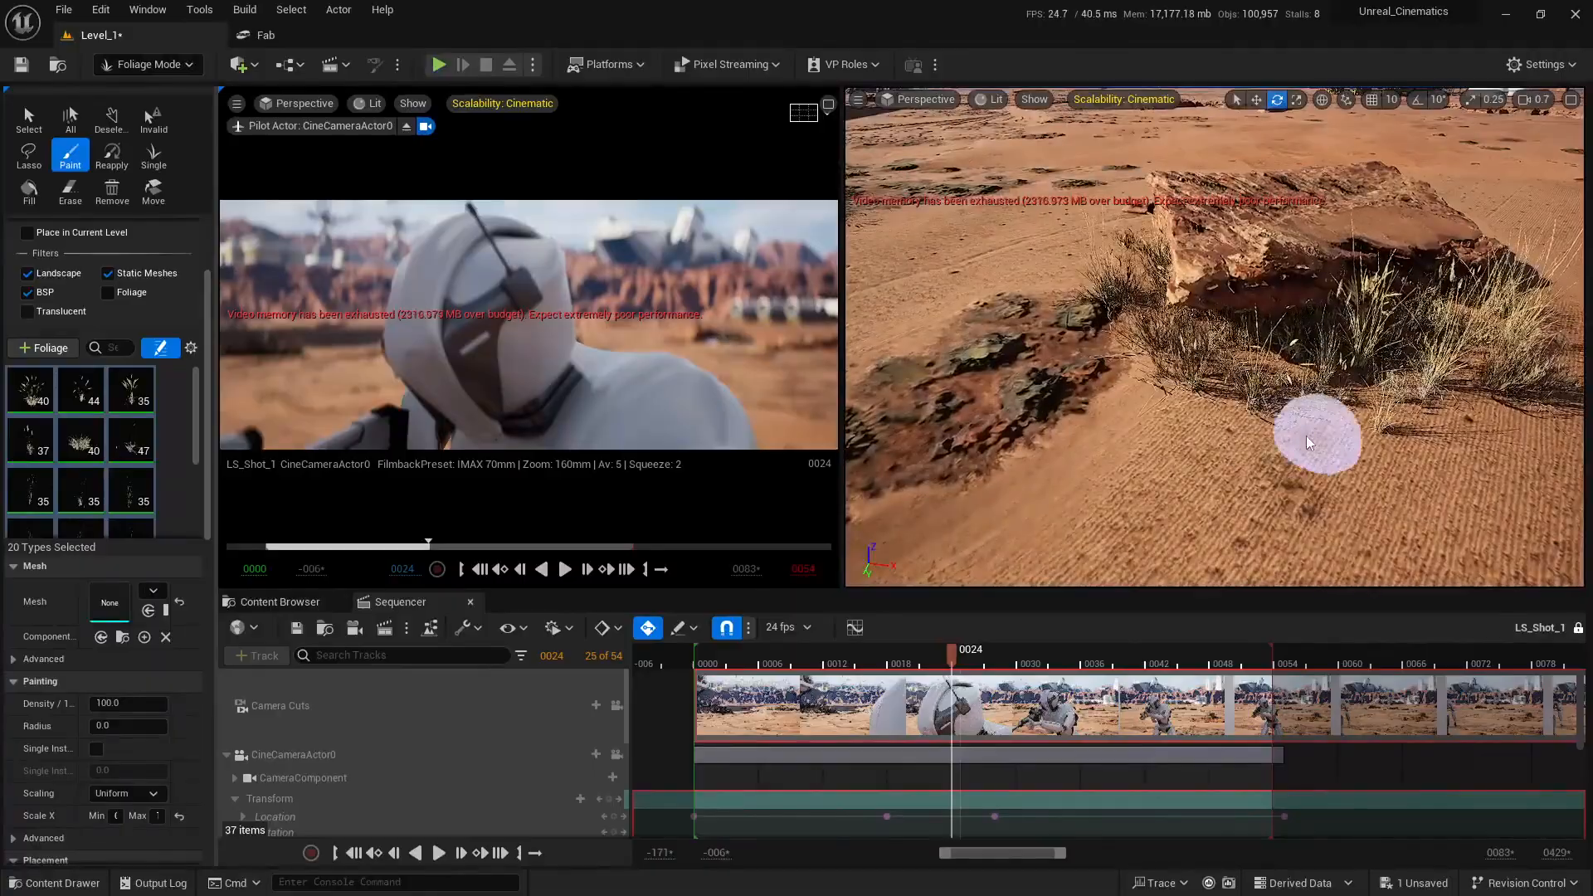
pyautogui.moveTo(1309, 441)
pyautogui.mouseDown()
pyautogui.moveTo(1104, 359)
pyautogui.moveTo(1096, 376)
pyautogui.mouseUp()
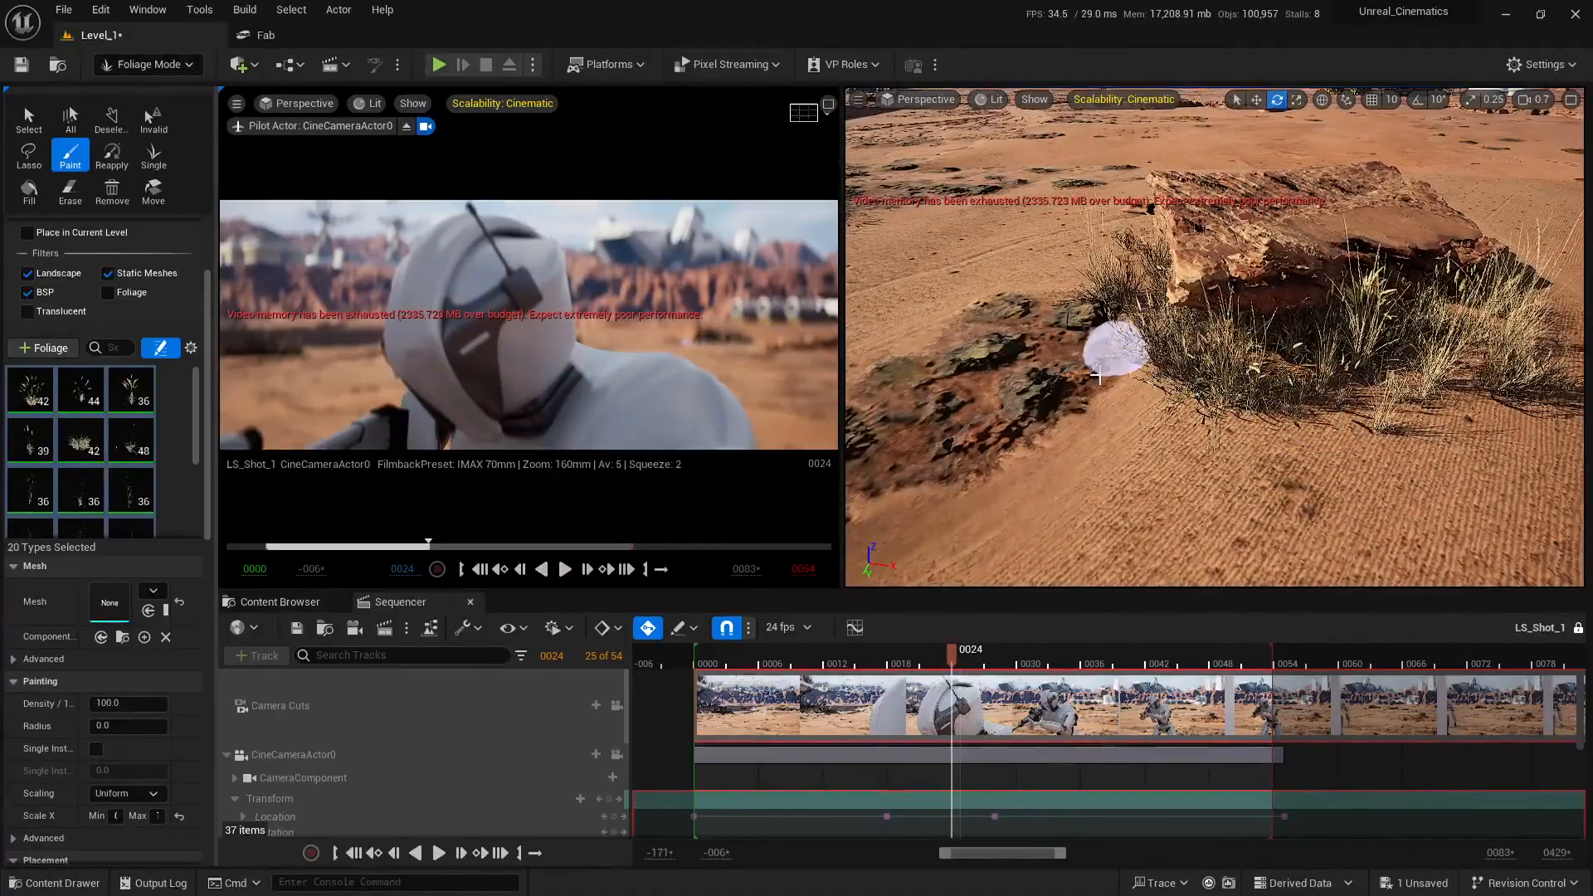
# Paint dense dry grass around the layered rock's pointed corner and along its side next to the mossy stones
pyautogui.moveTo(1099, 375)
pyautogui.mouseDown(button='right')
pyautogui.moveTo(1065, 373)
pyautogui.moveTo(1083, 365)
pyautogui.moveTo(1086, 315)
pyautogui.moveTo(1128, 319)
pyautogui.moveTo(1095, 326)
pyautogui.moveTo(1088, 390)
pyautogui.moveTo(1054, 365)
pyautogui.mouseUp(button='right')
pyautogui.moveTo(1001, 416)
pyautogui.mouseDown()
pyautogui.moveTo(990, 357)
pyautogui.moveTo(951, 330)
pyautogui.mouseUp()
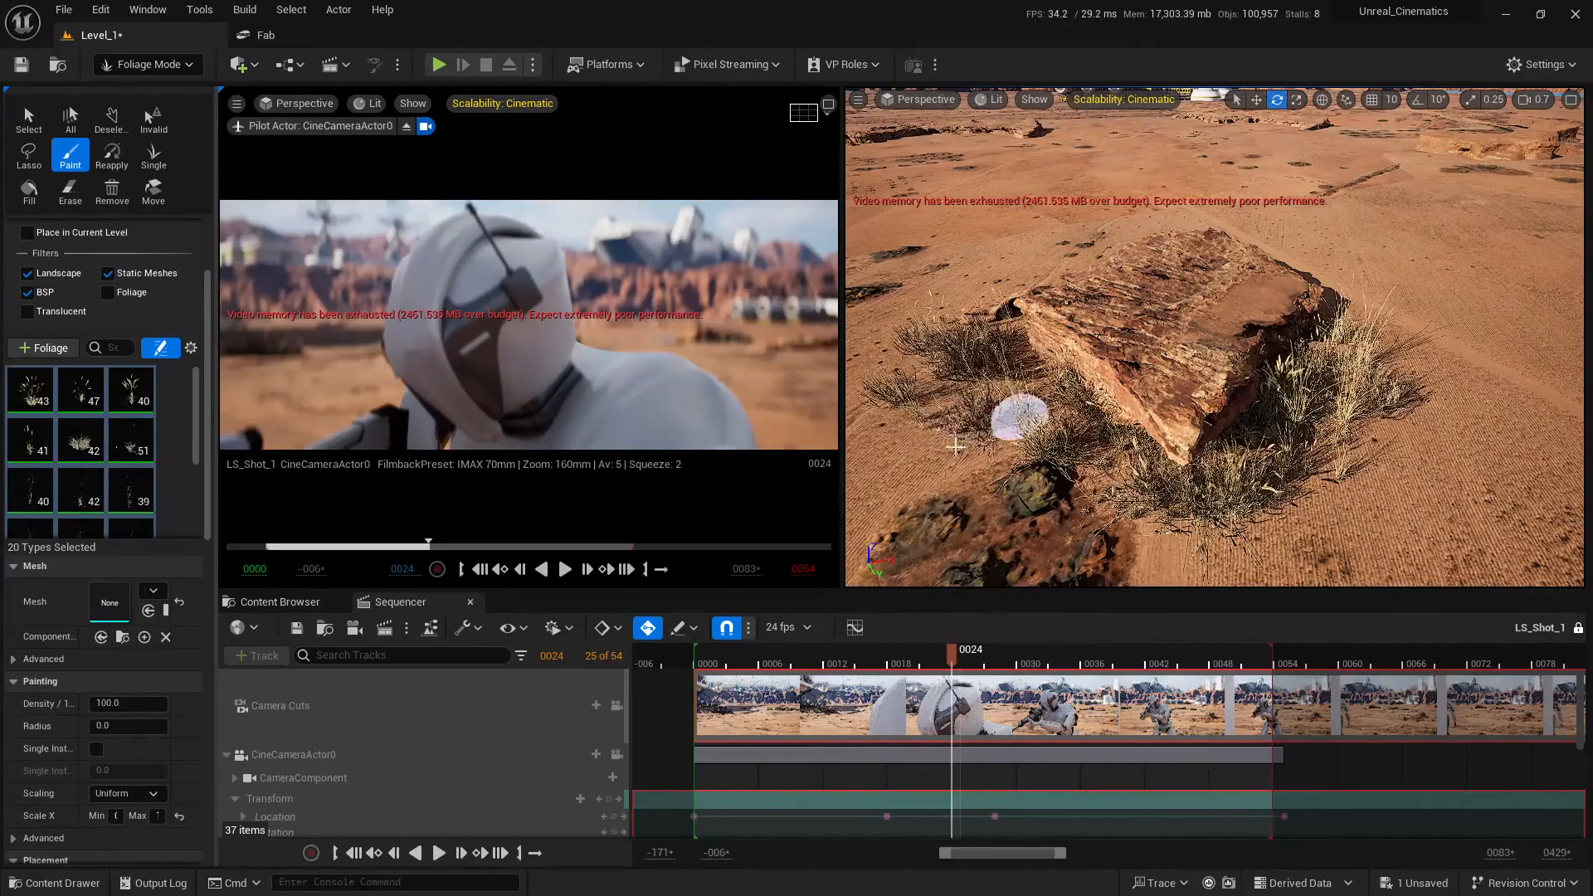
pyautogui.moveTo(1028, 496); pyautogui.dragTo(1224, 587, button='right')
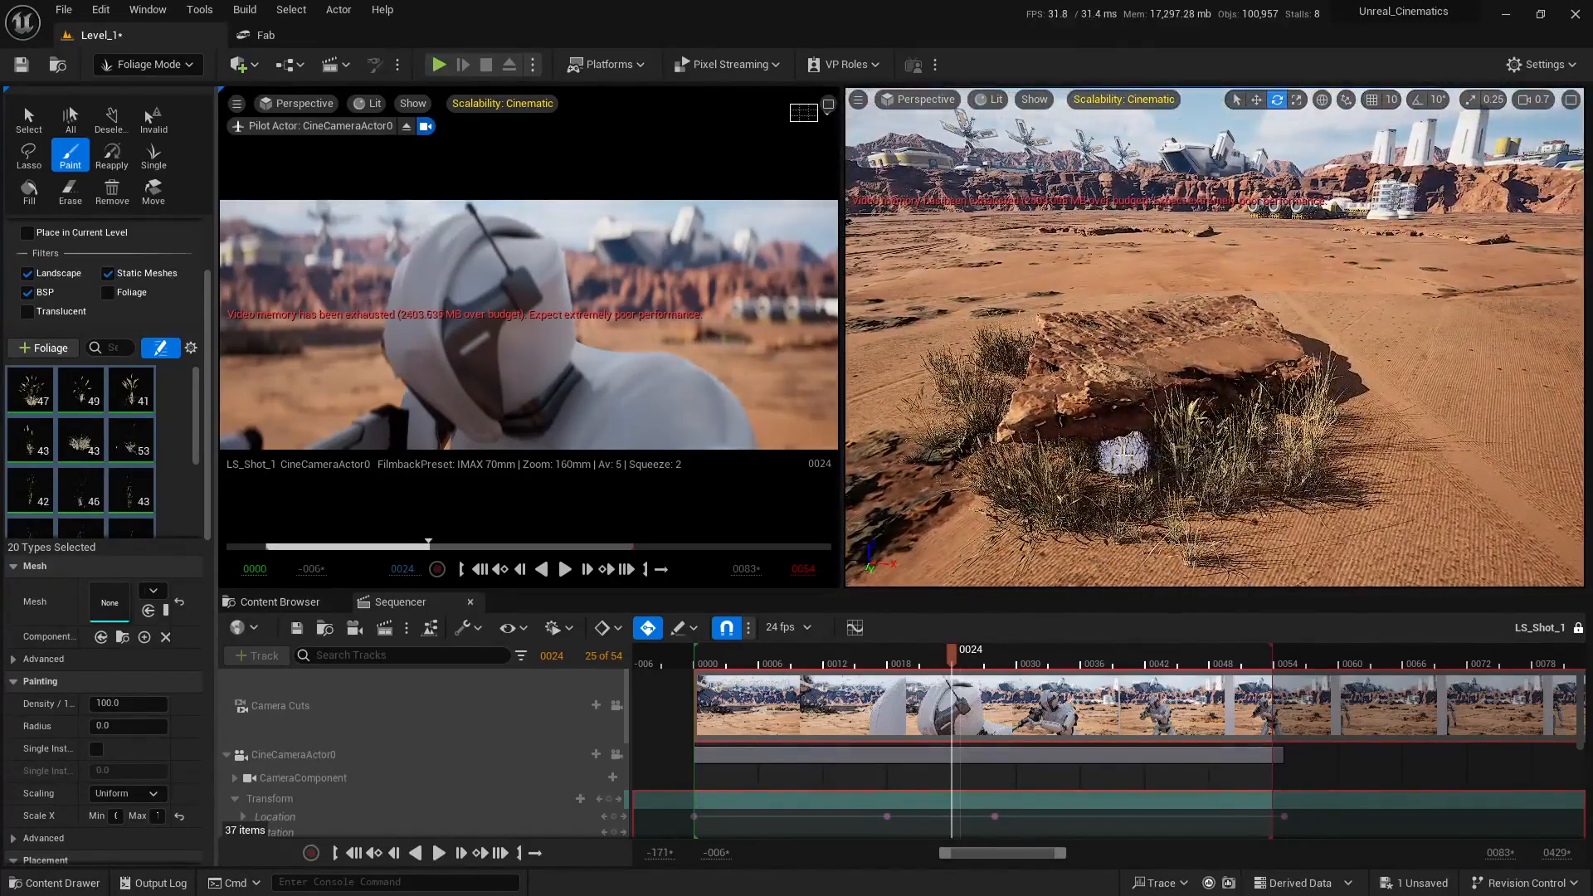
pyautogui.moveTo(1123, 455); pyautogui.dragTo(1276, 378, button='right')
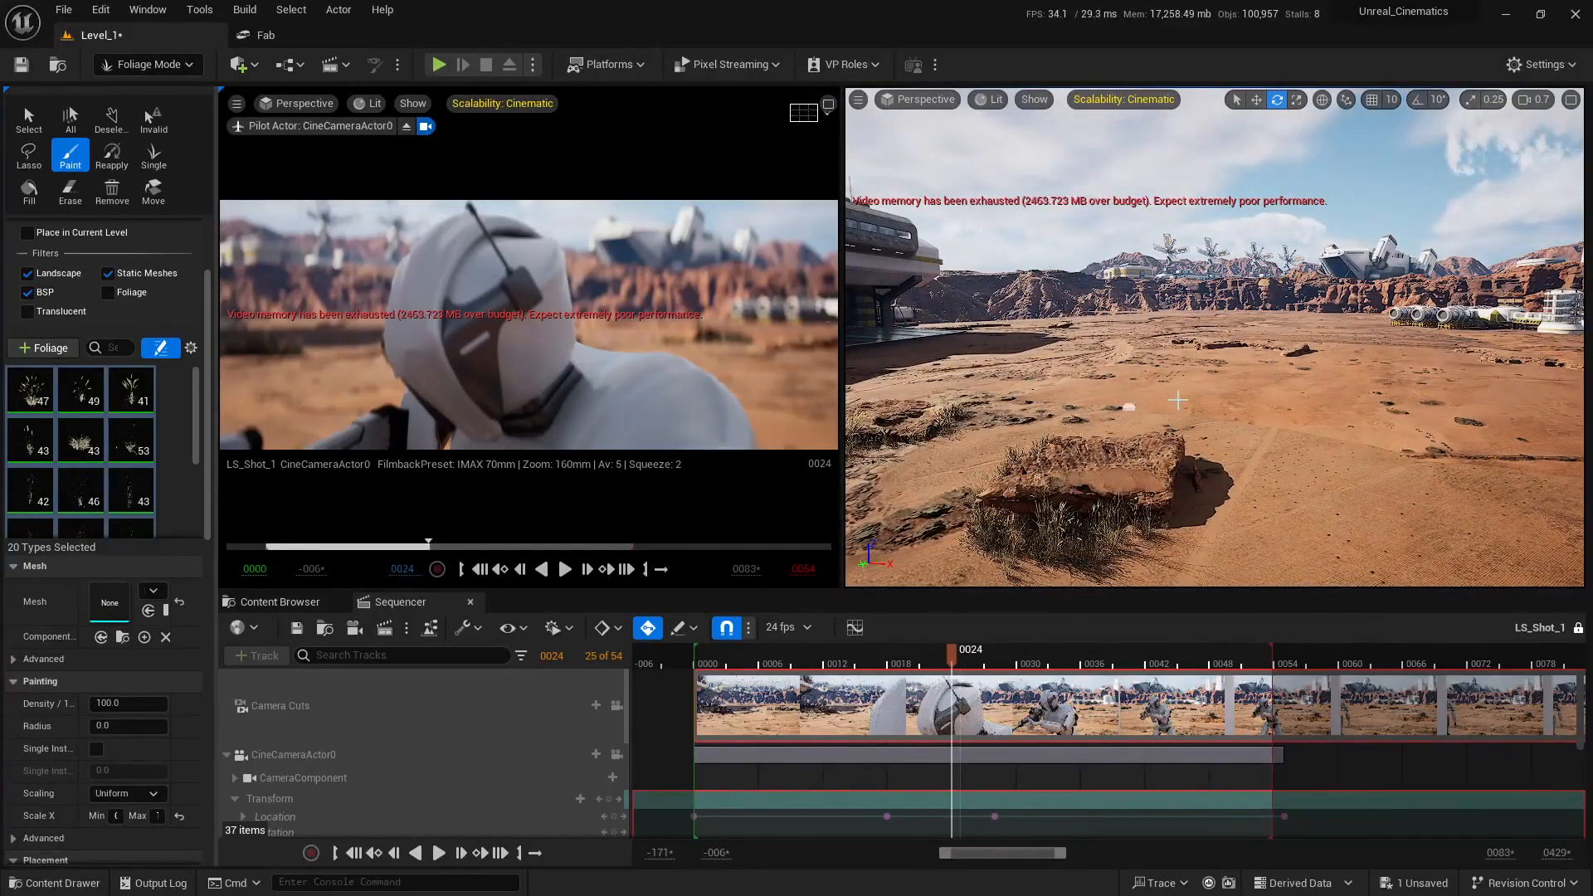
# Move the shot to frame 25 and paint dry grass along the base of the low broken rock outcrop near the layered rock
pyautogui.moveTo(1149, 512); pyautogui.dragTo(1029, 577, button='right')
pyautogui.click(962, 664)
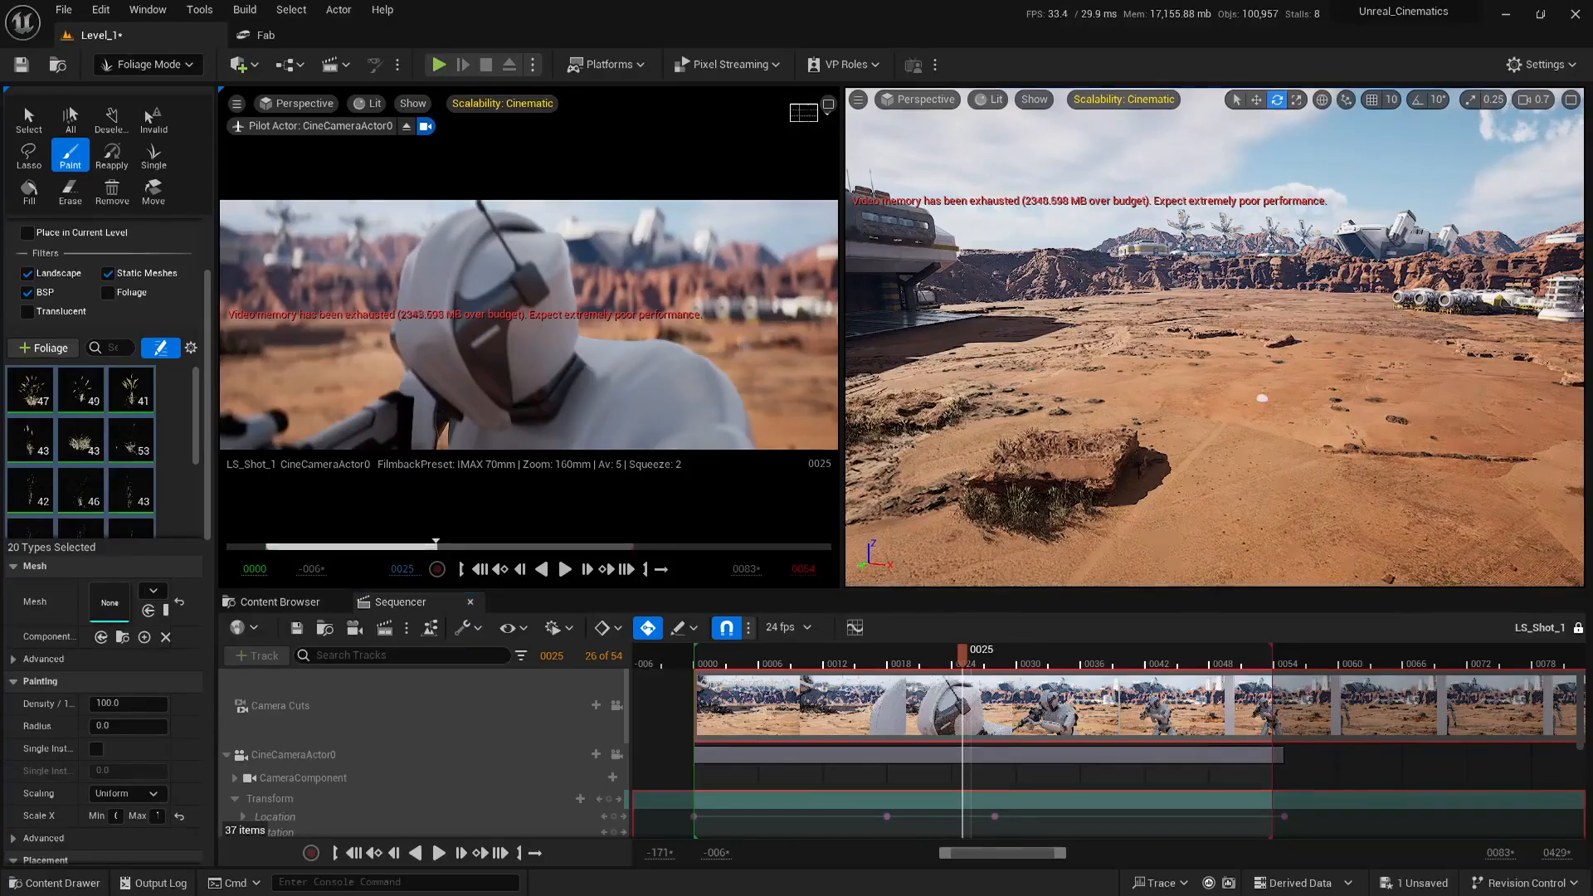
pyautogui.press('e')
pyautogui.moveTo(1262, 398); pyautogui.dragTo(1357, 420, button='right')
pyautogui.scroll(3, 1298, 407)
pyautogui.press('w')
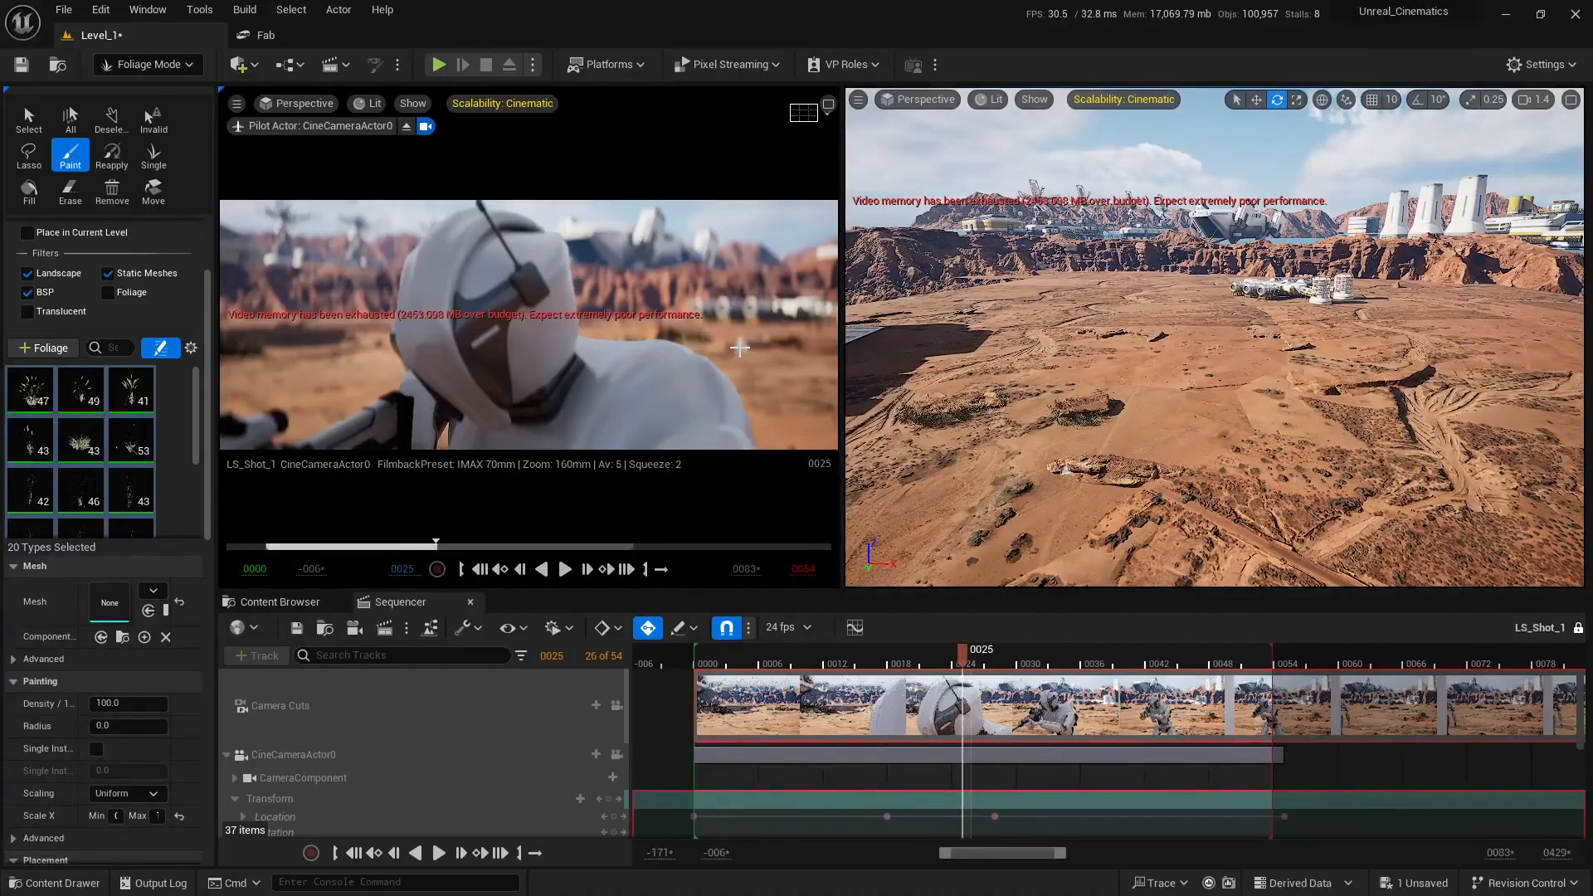
pyautogui.press('w')
pyautogui.moveTo(1111, 470)
pyautogui.mouseDown(button='right')
pyautogui.moveTo(1119, 497)
pyautogui.moveTo(1186, 454)
pyautogui.moveTo(1093, 524)
pyautogui.mouseUp(button='right')
pyautogui.scroll(-3, 1161, 473)
pyautogui.press('w')
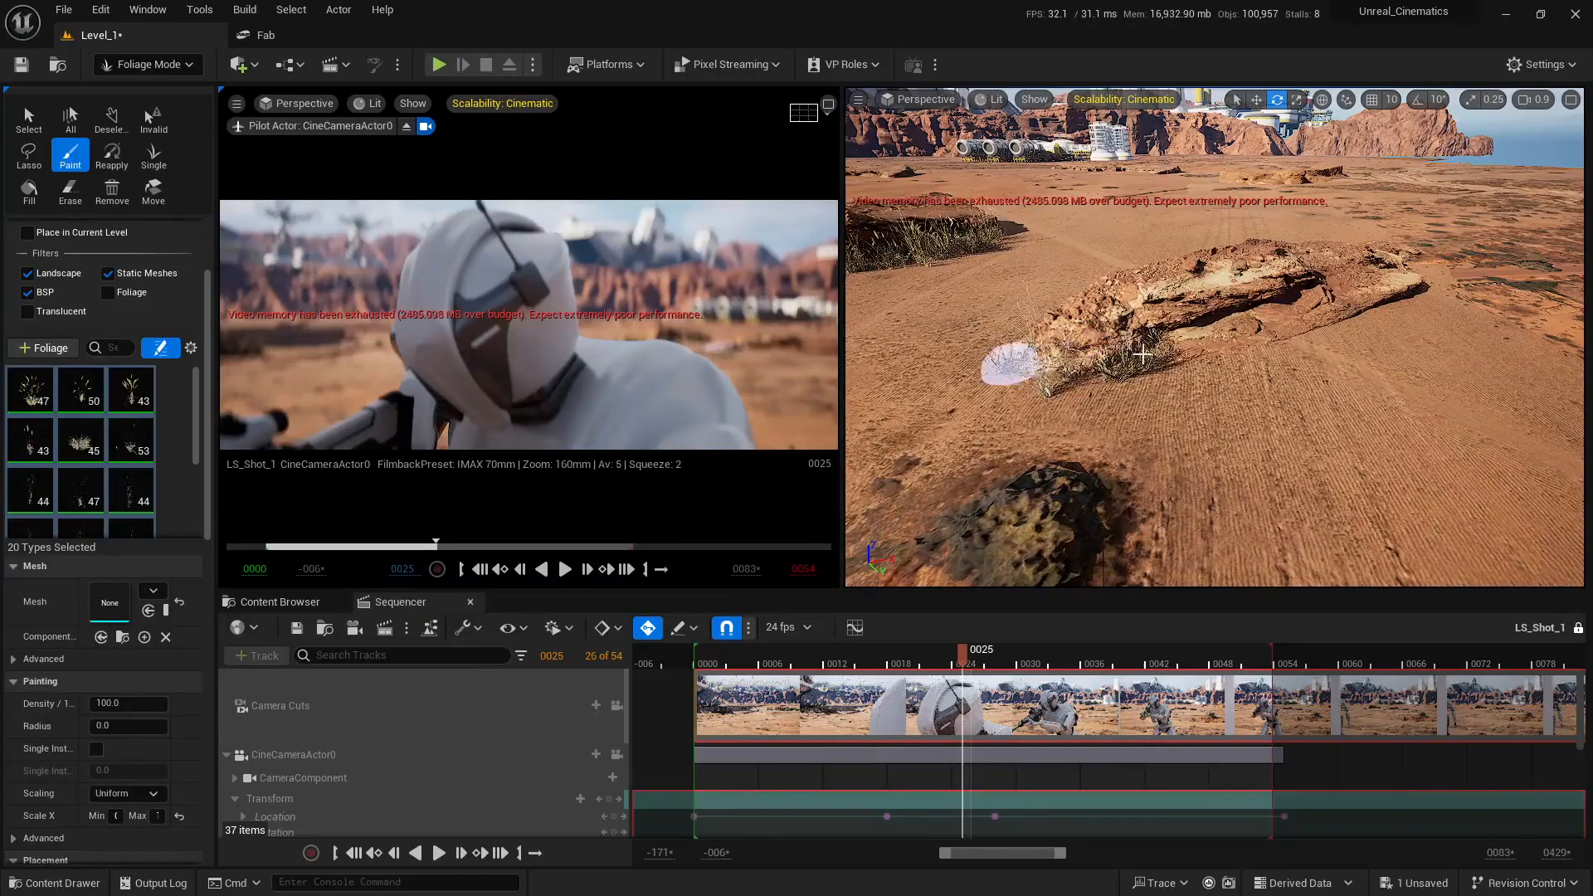
pyautogui.moveTo(1203, 338); pyautogui.dragTo(1377, 328, button='right')
pyautogui.moveTo(1377, 327); pyautogui.dragTo(1523, 358)
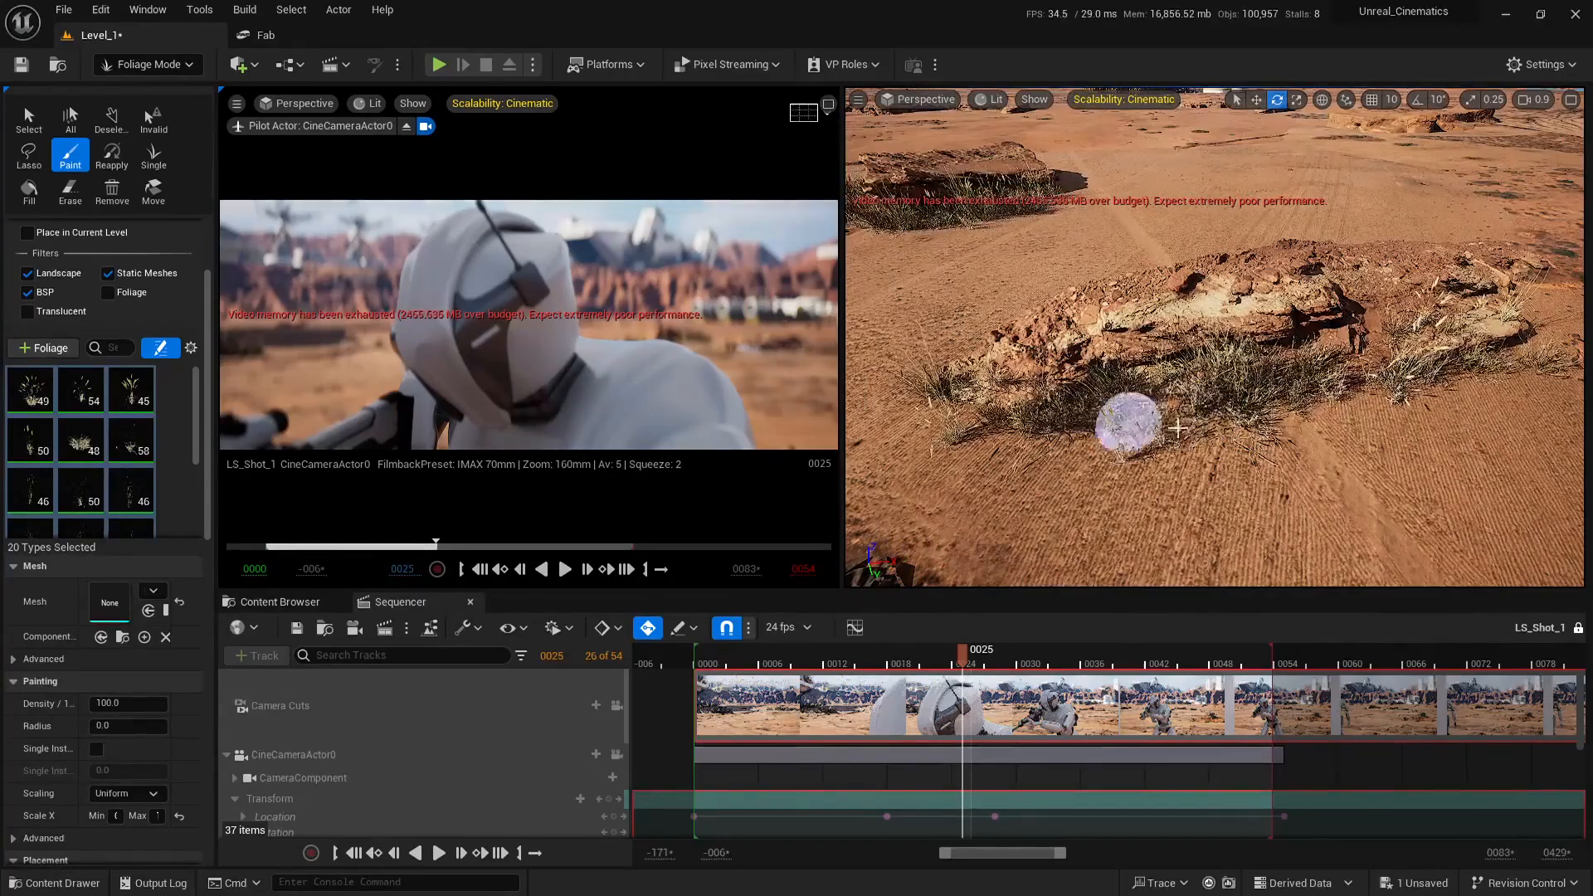
# Thicken the dry grass along the front of the low rock outcrop, postponing the pending autosave
pyautogui.moveTo(1400, 386)
pyautogui.mouseDown(button='right')
pyautogui.moveTo(1358, 431)
pyautogui.moveTo(1315, 380)
pyautogui.mouseUp(button='right')
pyautogui.moveTo(1315, 380); pyautogui.dragTo(1265, 390)
pyautogui.moveTo(1115, 425); pyautogui.dragTo(1269, 384)
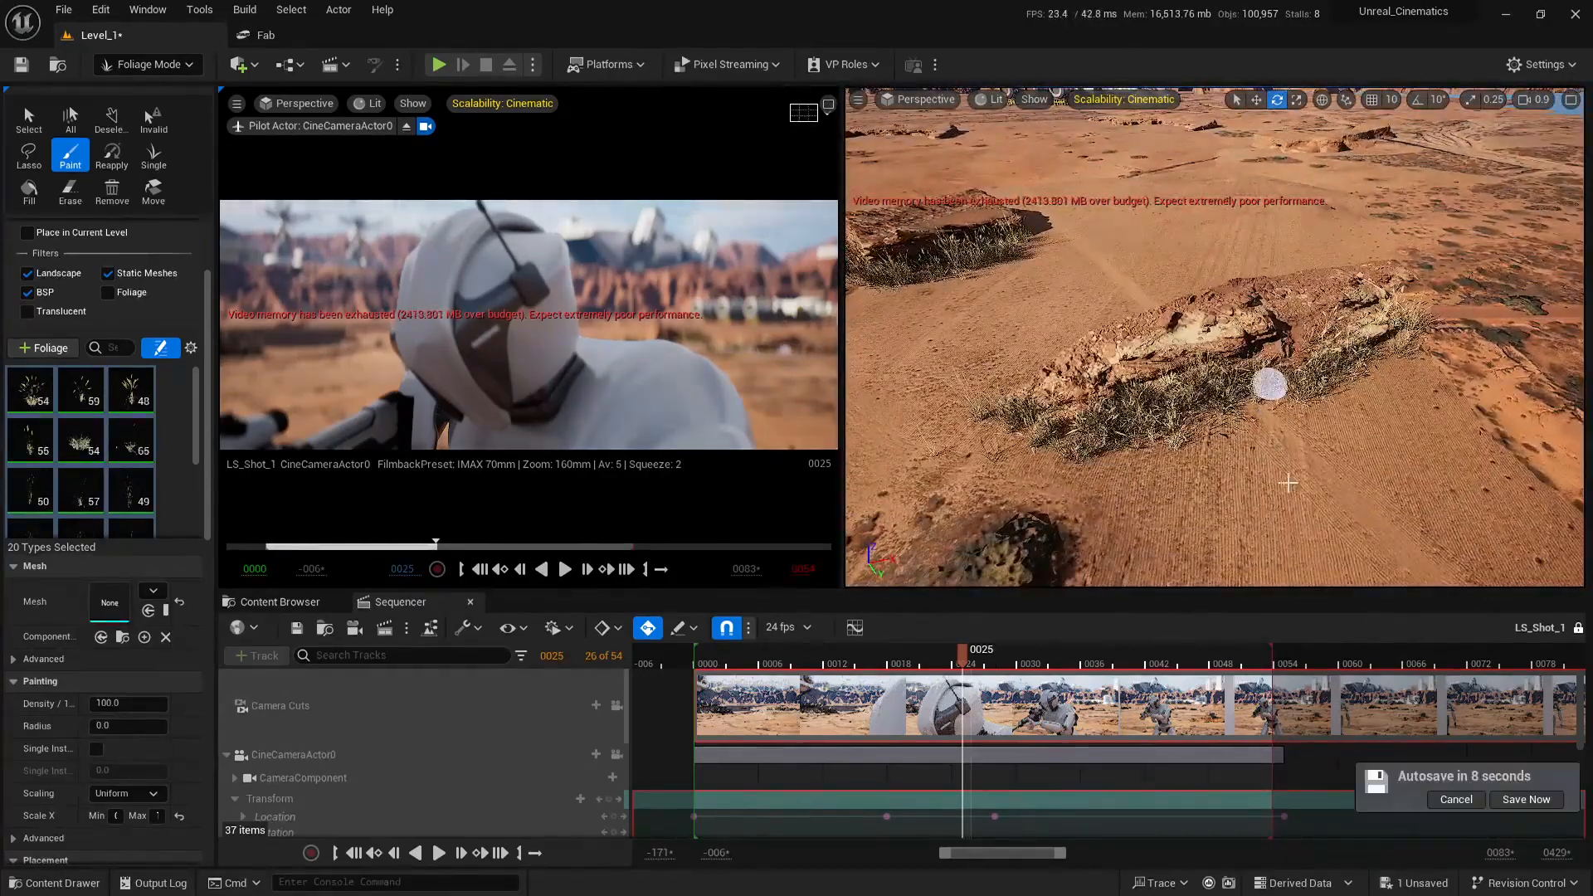
pyautogui.click(1453, 799)
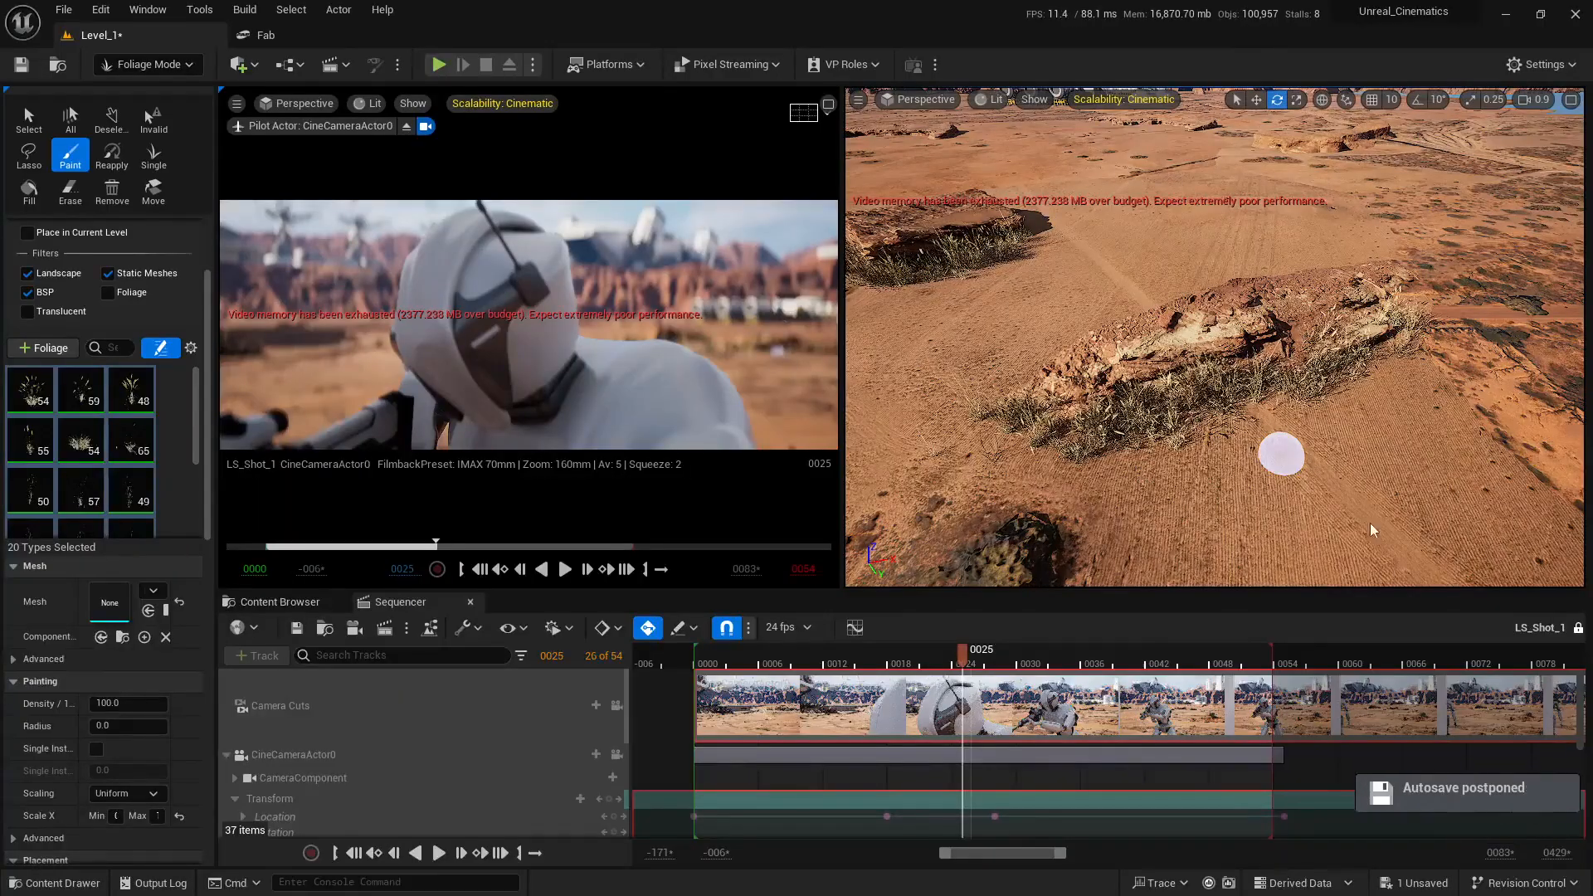
pyautogui.moveTo(1258, 408); pyautogui.dragTo(1253, 485, button='right')
pyautogui.moveTo(1252, 485)
pyautogui.mouseDown()
pyautogui.moveTo(1283, 480)
pyautogui.moveTo(1251, 484)
pyautogui.moveTo(1275, 459)
pyautogui.mouseUp()
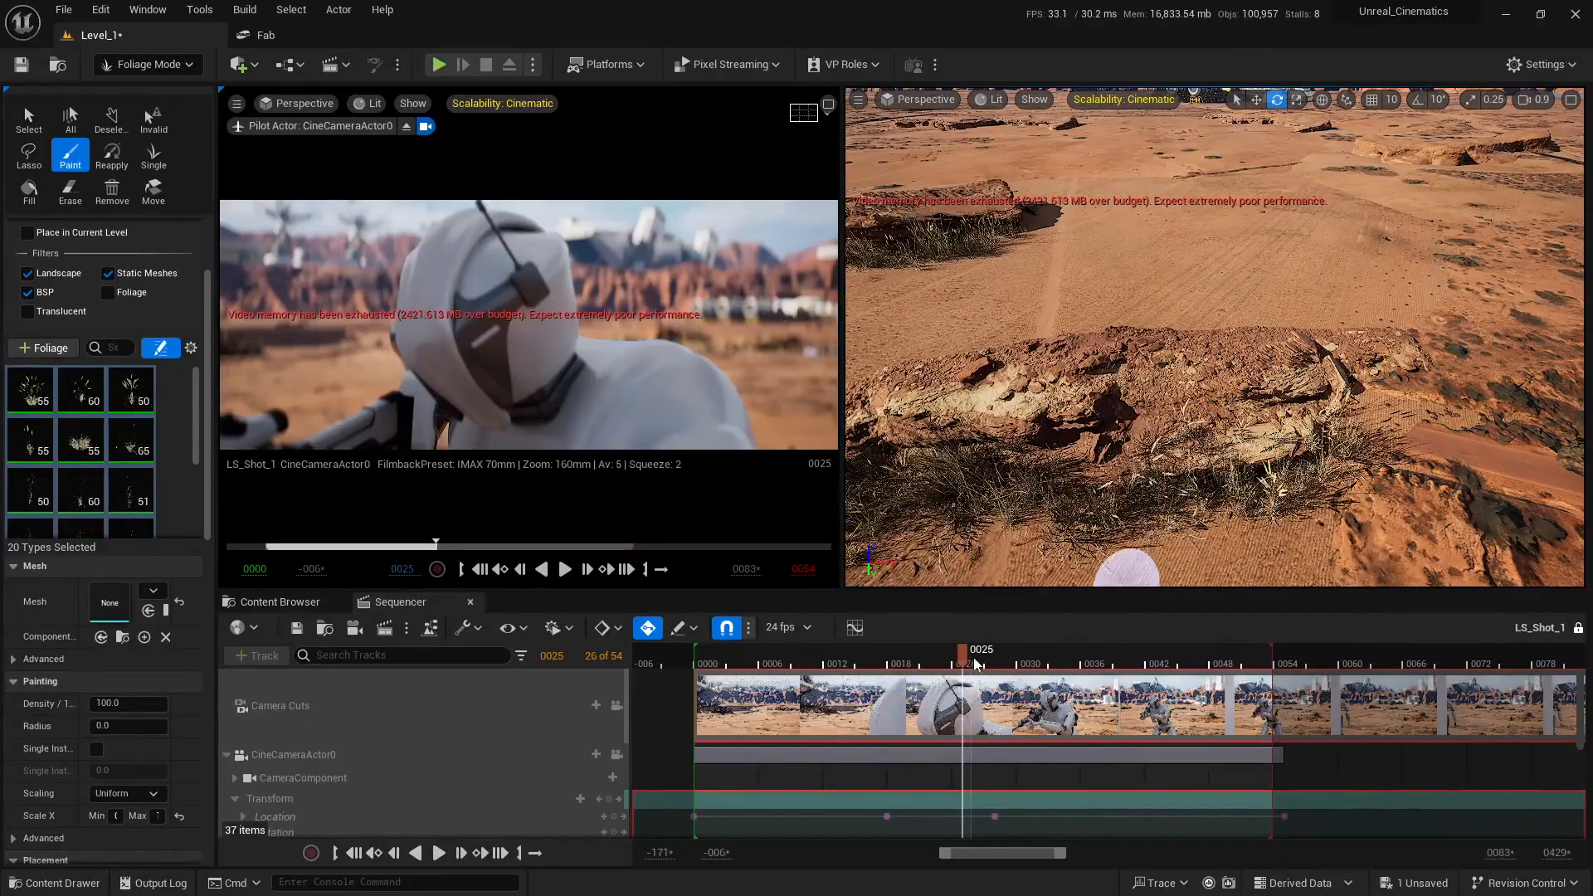
# Move the shot to frame 28 and paint dry grass around the end of the low outcrop beside the eroded ground
pyautogui.moveTo(986, 662); pyautogui.dragTo(995, 662)
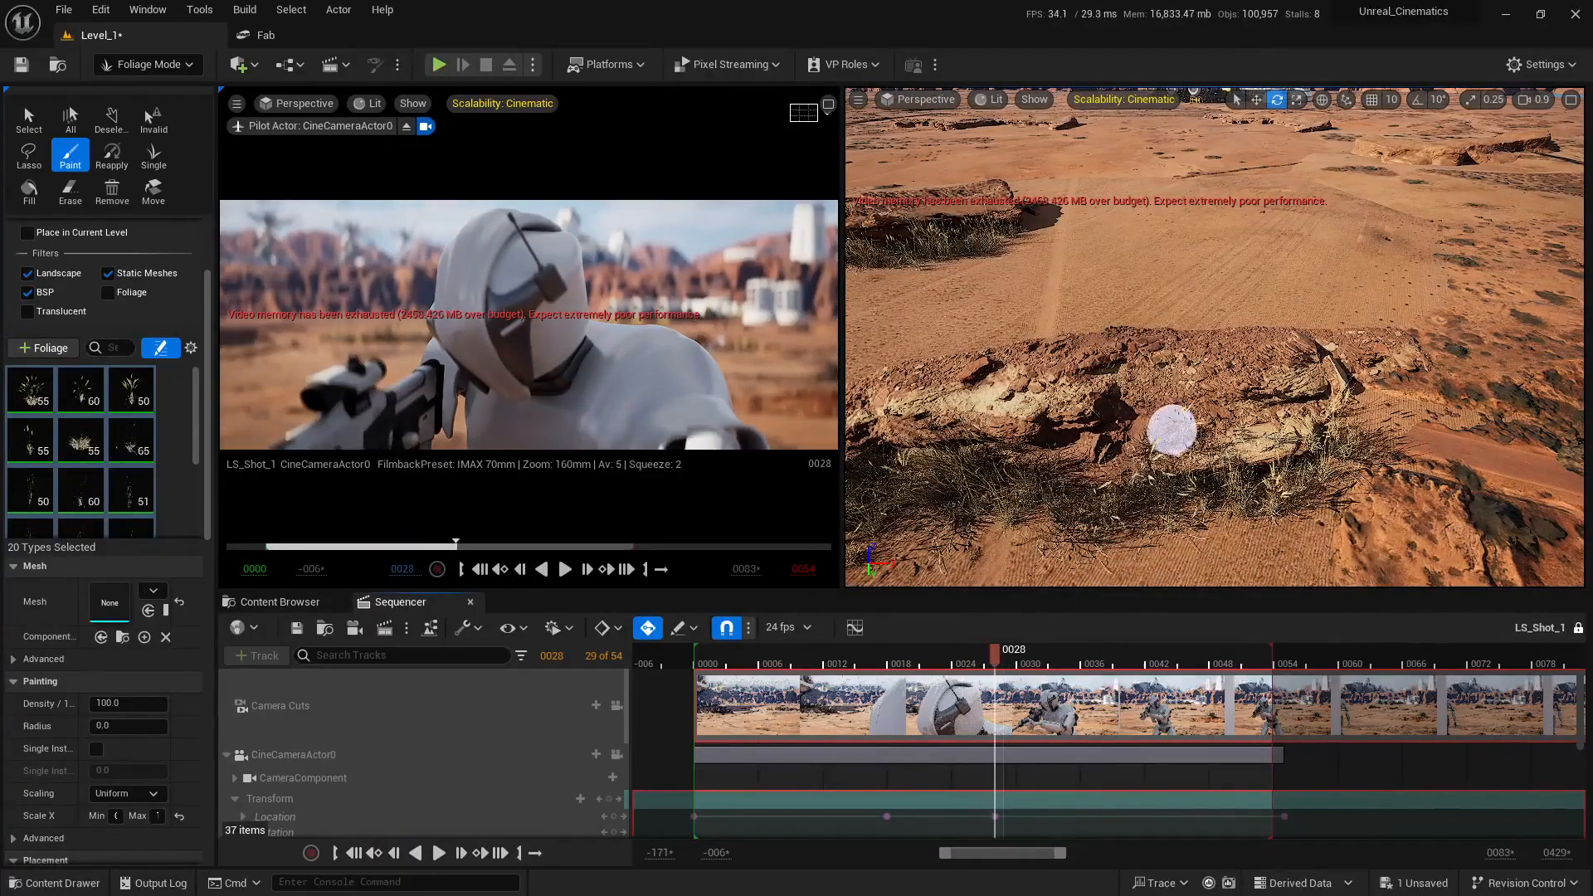
pyautogui.press('d')
pyautogui.moveTo(1172, 427)
pyautogui.mouseDown(button='right')
pyautogui.moveTo(1137, 427)
pyautogui.moveTo(1188, 427)
pyautogui.mouseUp(button='right')
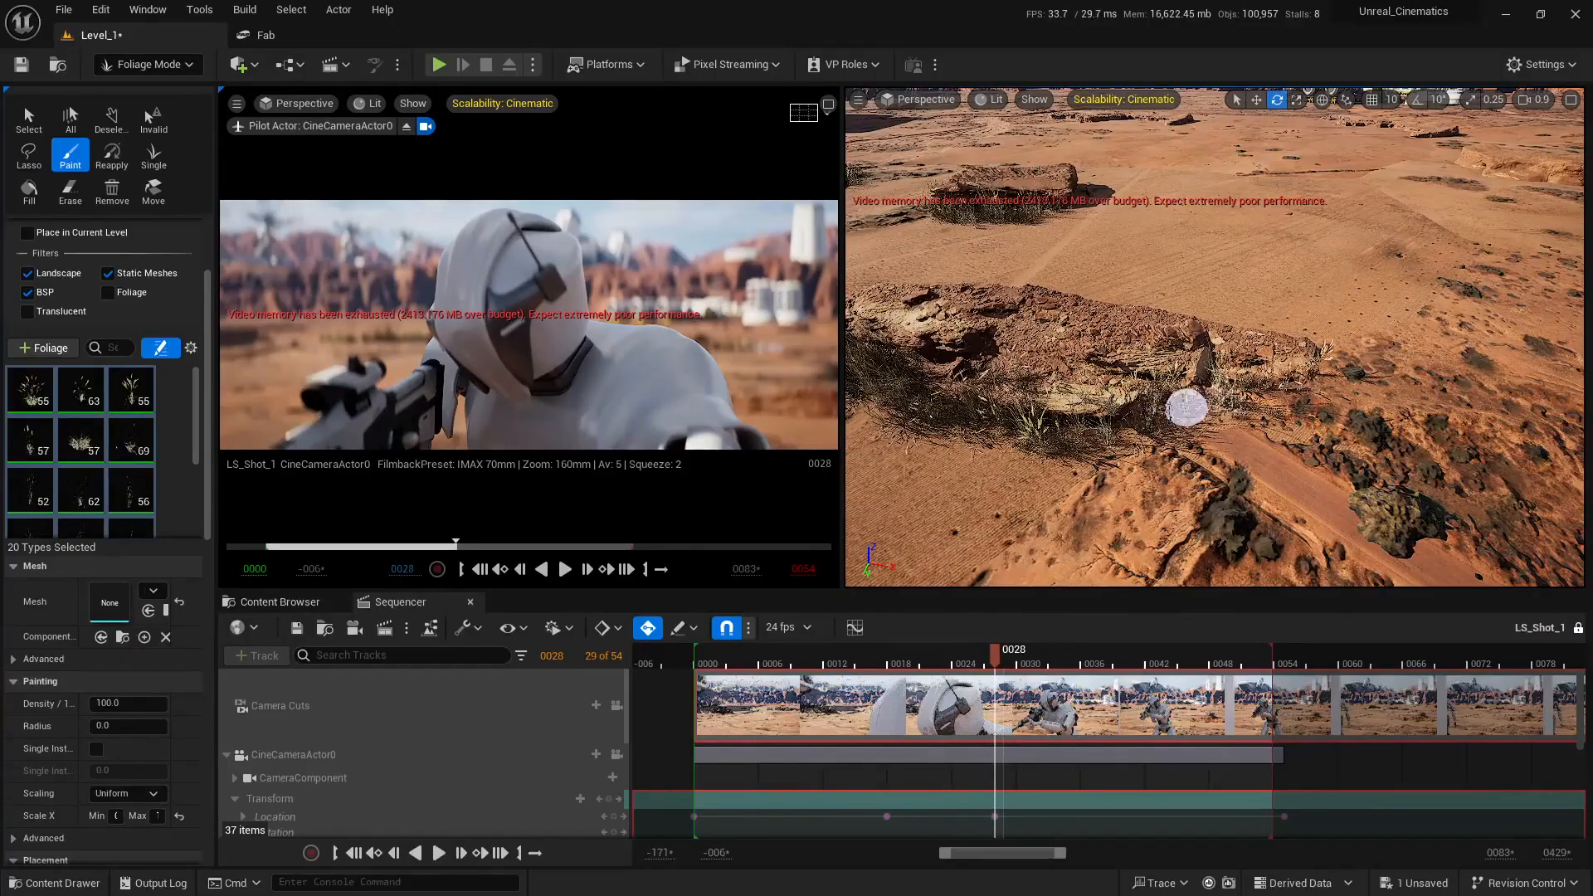
pyautogui.click(1095, 443)
pyautogui.press('s')
pyautogui.moveTo(1095, 443); pyautogui.dragTo(1141, 490, button='right')
# Return the shot to frame 25 and add a few more grass clumps along the low outcrop's base
pyautogui.moveTo(980, 657)
pyautogui.mouseDown()
pyautogui.moveTo(960, 662)
pyautogui.moveTo(998, 664)
pyautogui.moveTo(973, 669)
pyautogui.mouseUp()
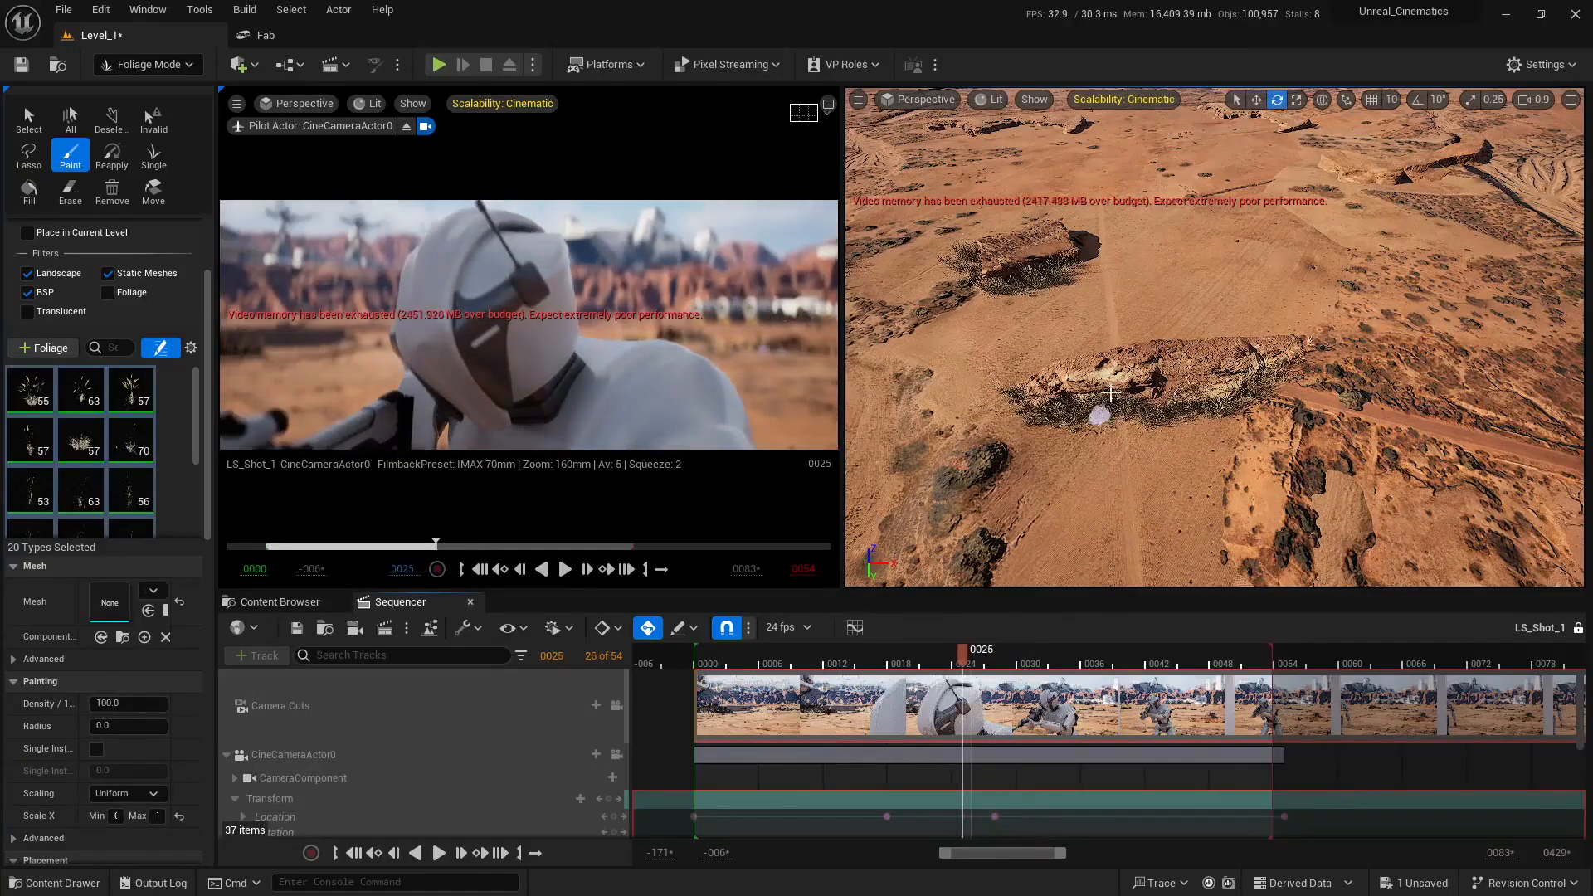
pyautogui.moveTo(1110, 393); pyautogui.dragTo(1103, 365, button='right')
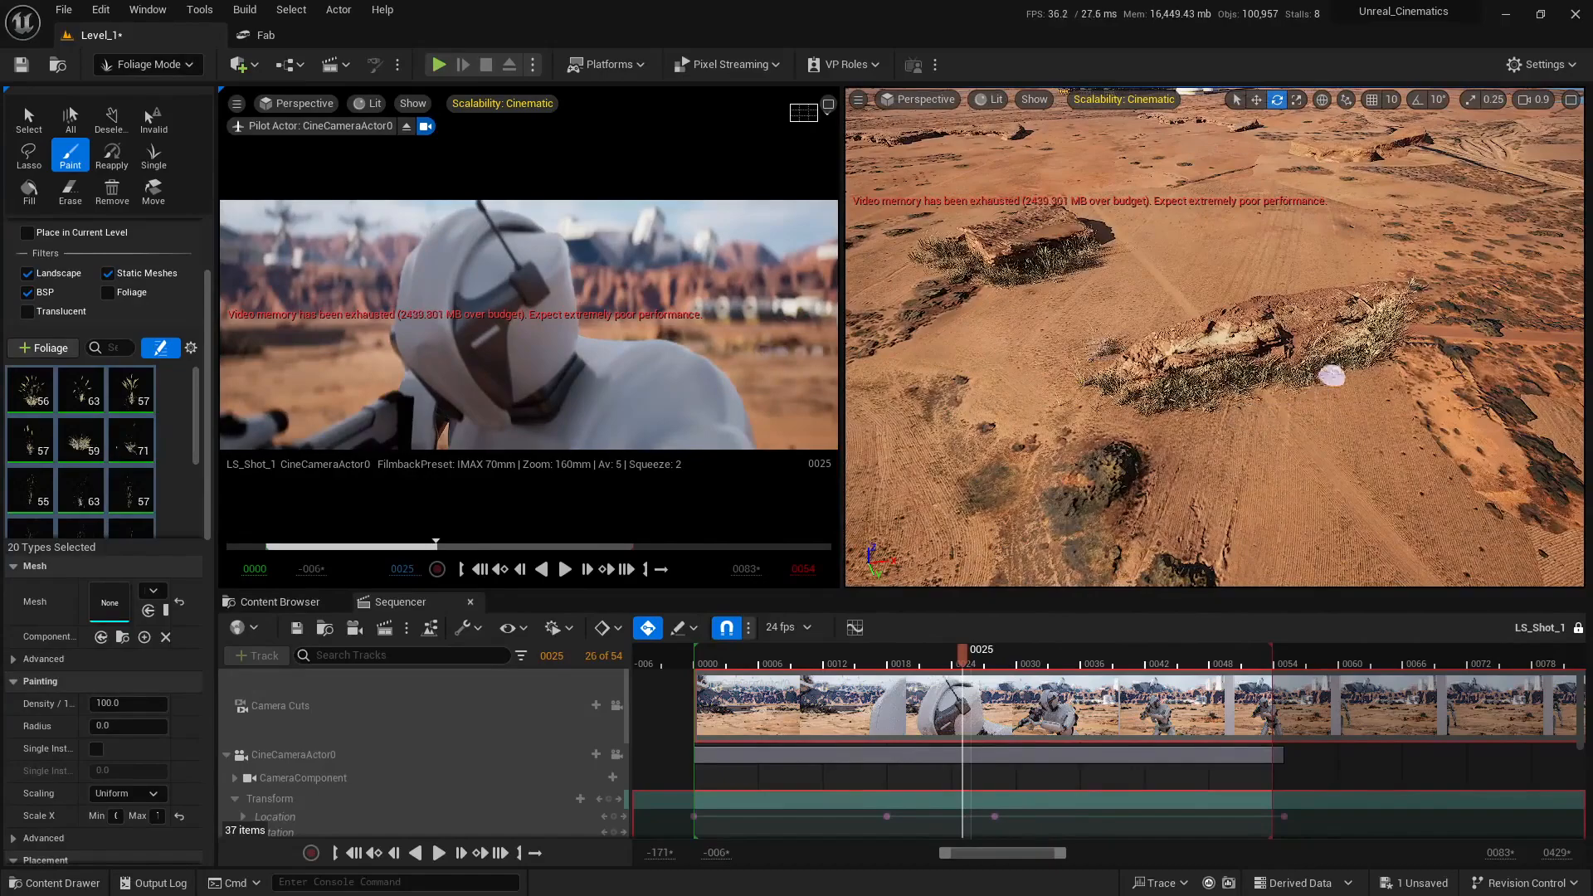
pyautogui.moveTo(1331, 376); pyautogui.dragTo(1244, 369, button='right')
# With the shot at frame 33, set the maximum Scale X to 1.5 and paint grass clumps beside the large smooth sand mound
pyautogui.moveTo(971, 661); pyautogui.dragTo(1052, 663)
pyautogui.moveTo(1177, 398)
pyautogui.mouseDown(button='right')
pyautogui.moveTo(1203, 331)
pyautogui.moveTo(1245, 340)
pyautogui.moveTo(1128, 351)
pyautogui.moveTo(1107, 370)
pyautogui.moveTo(923, 373)
pyautogui.mouseUp(button='right')
pyautogui.scroll(-3, 123, 740)
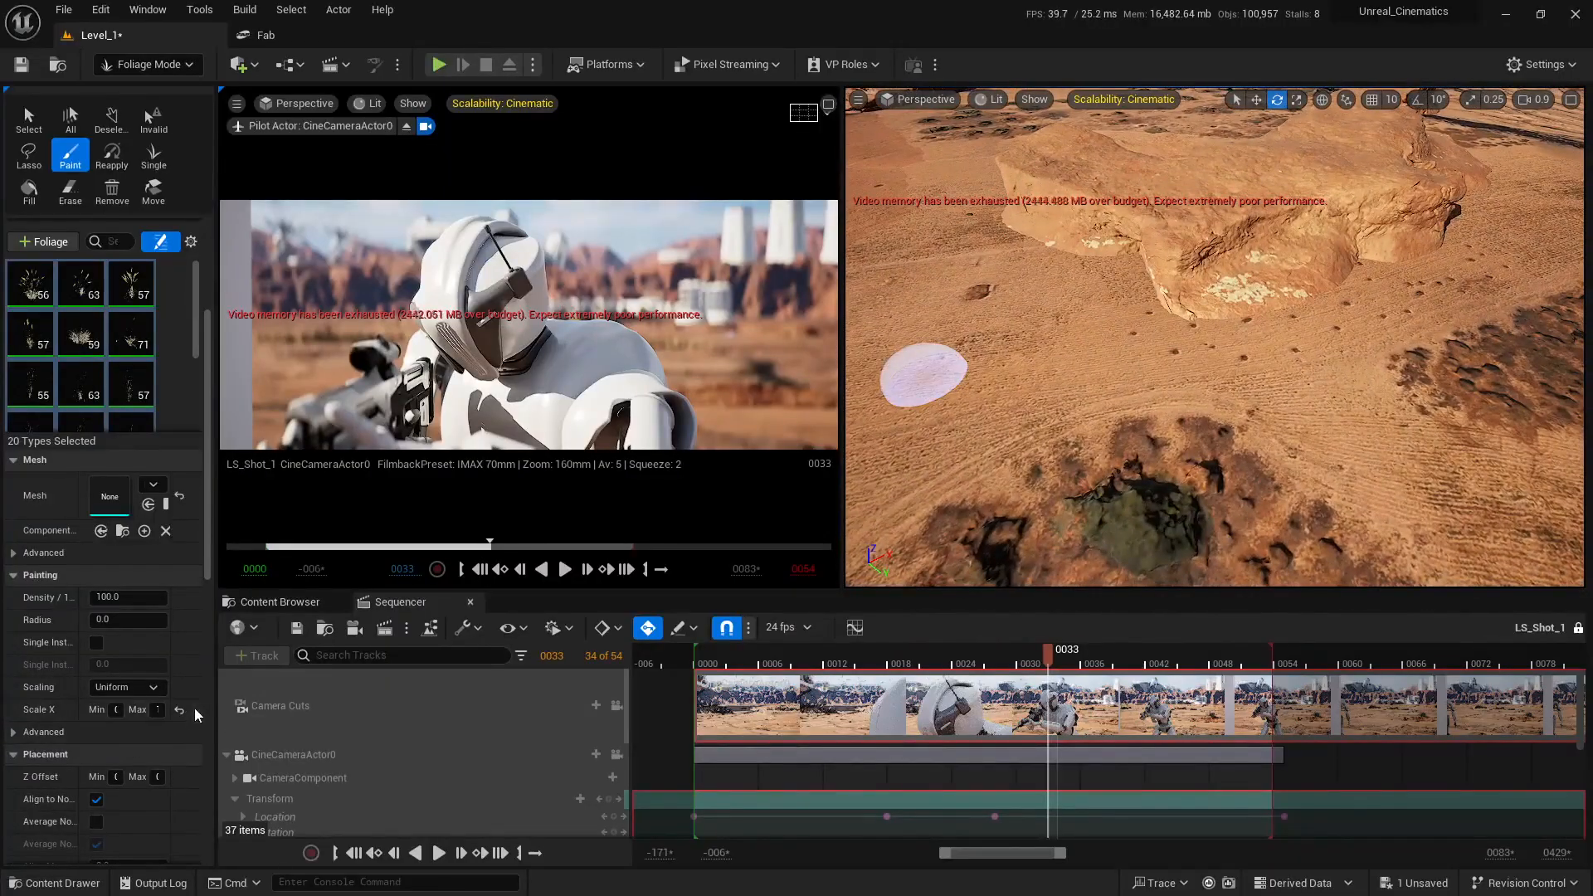
pyautogui.moveTo(214, 700); pyautogui.dragTo(286, 701)
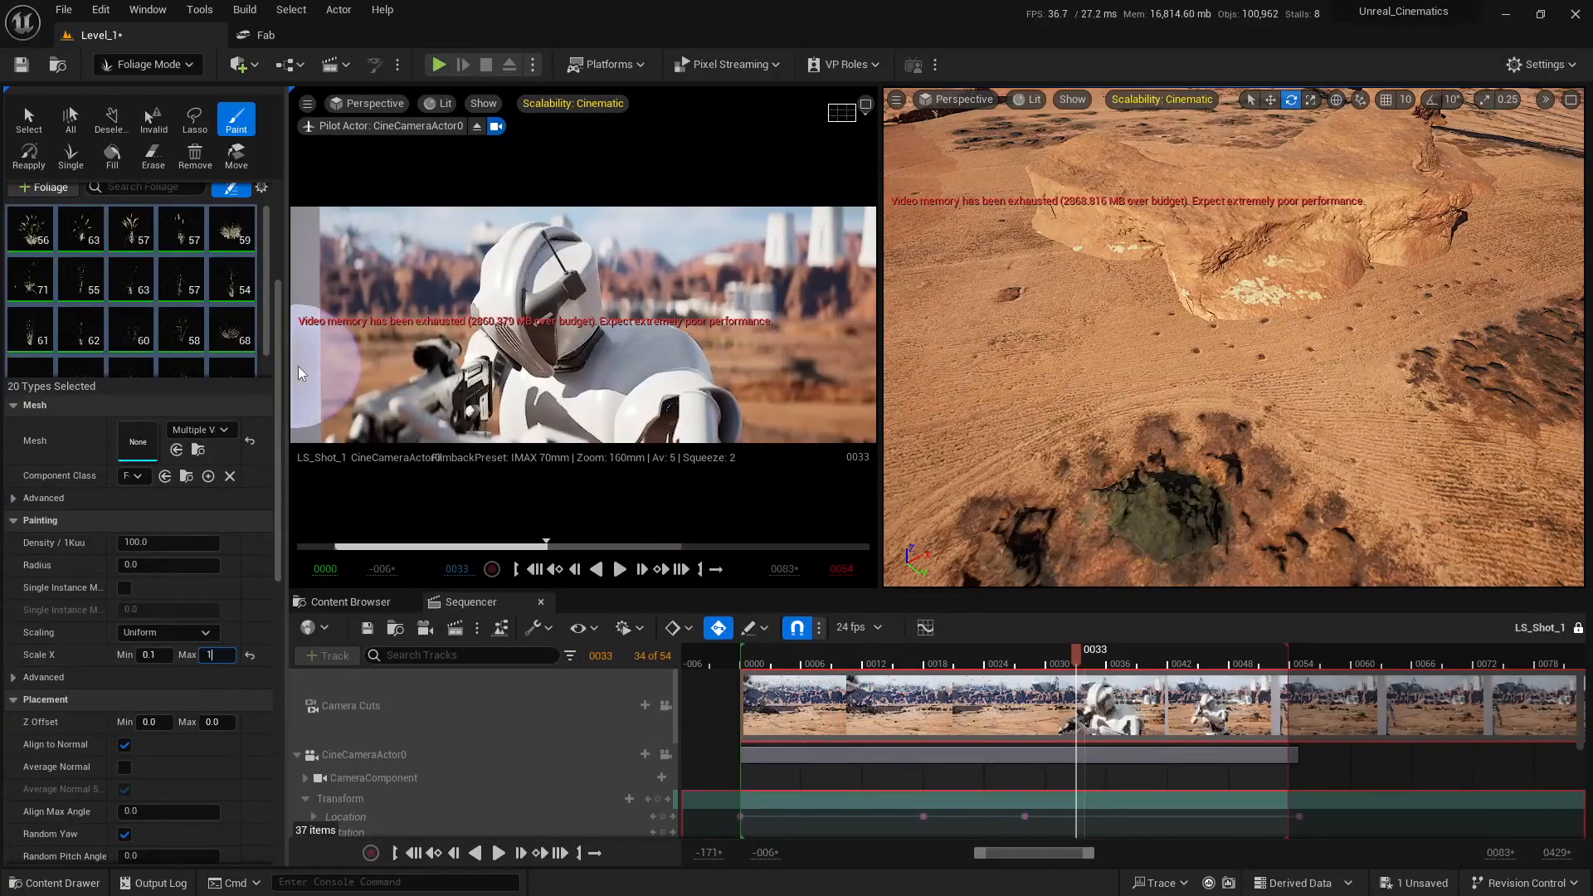
pyautogui.press('s')
pyautogui.moveTo(1044, 473)
pyautogui.mouseDown(button='right')
pyautogui.moveTo(1078, 452)
pyautogui.moveTo(1046, 428)
pyautogui.mouseUp(button='right')
pyautogui.press('w')
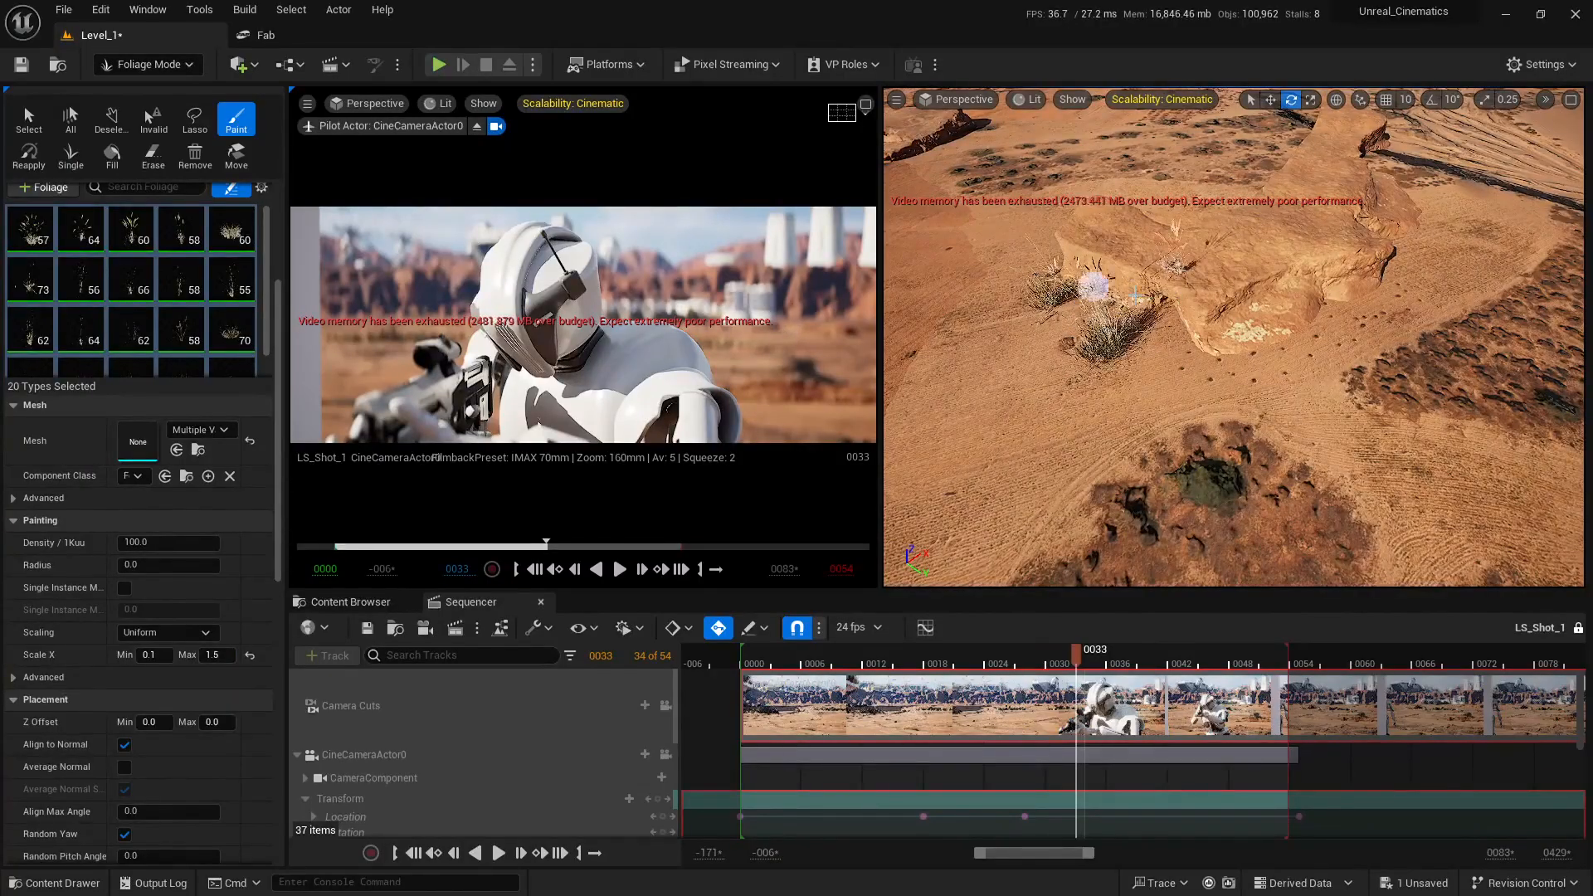
# Extend the grass along the foot of the sand mound and erase the excess clump on the open sand in front
pyautogui.click(1125, 327)
pyautogui.press('shift')
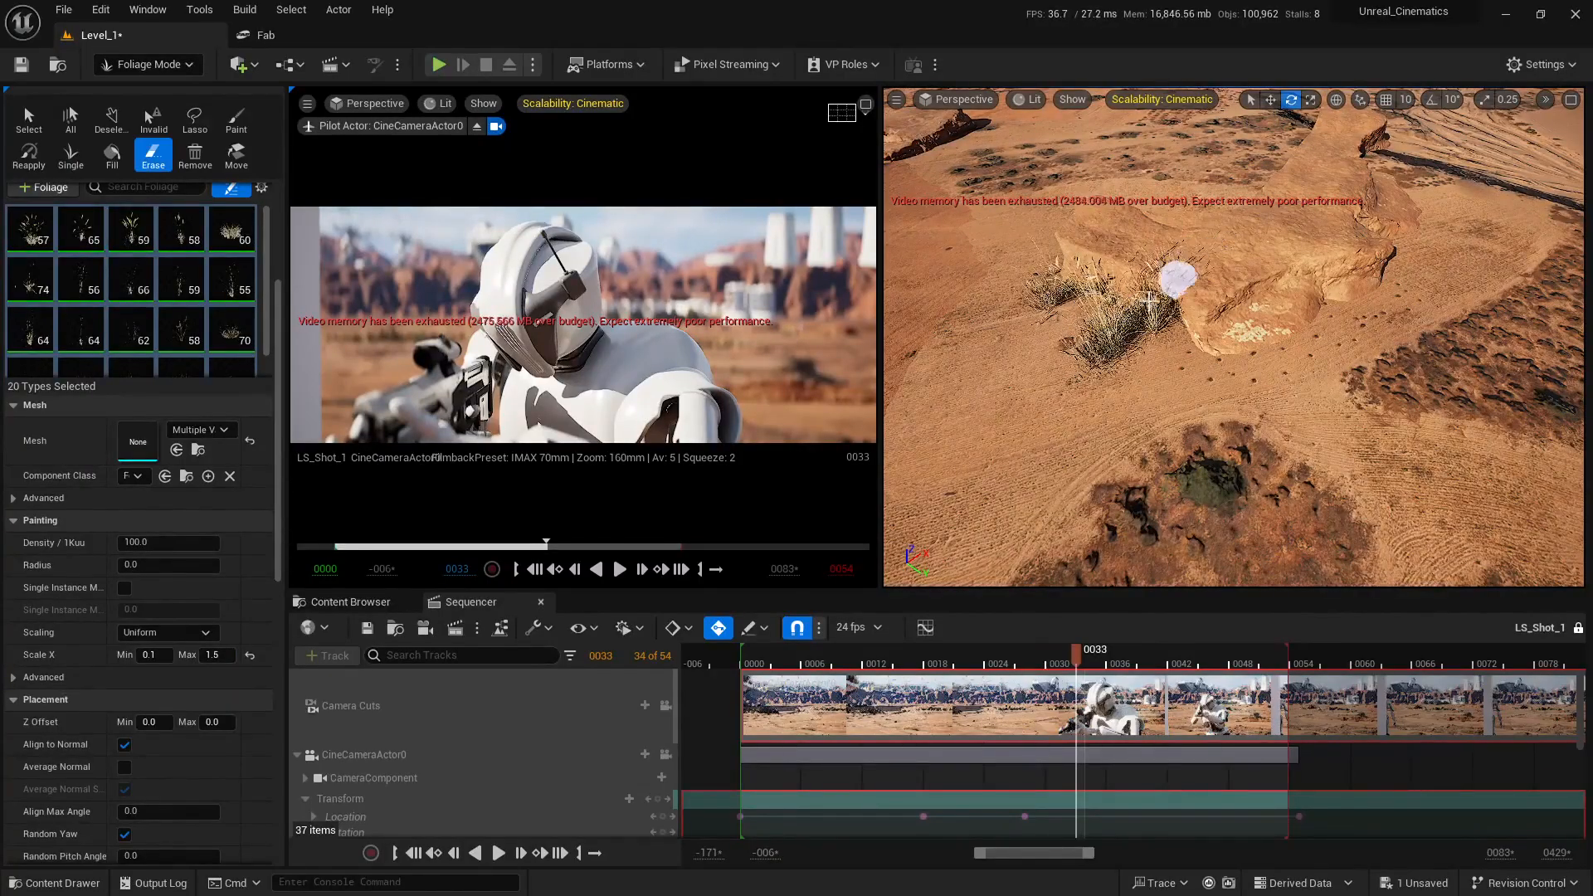
pyautogui.click(1165, 330)
pyautogui.keyDown('shift'); pyautogui.click(1098, 352); pyautogui.keyUp('shift')
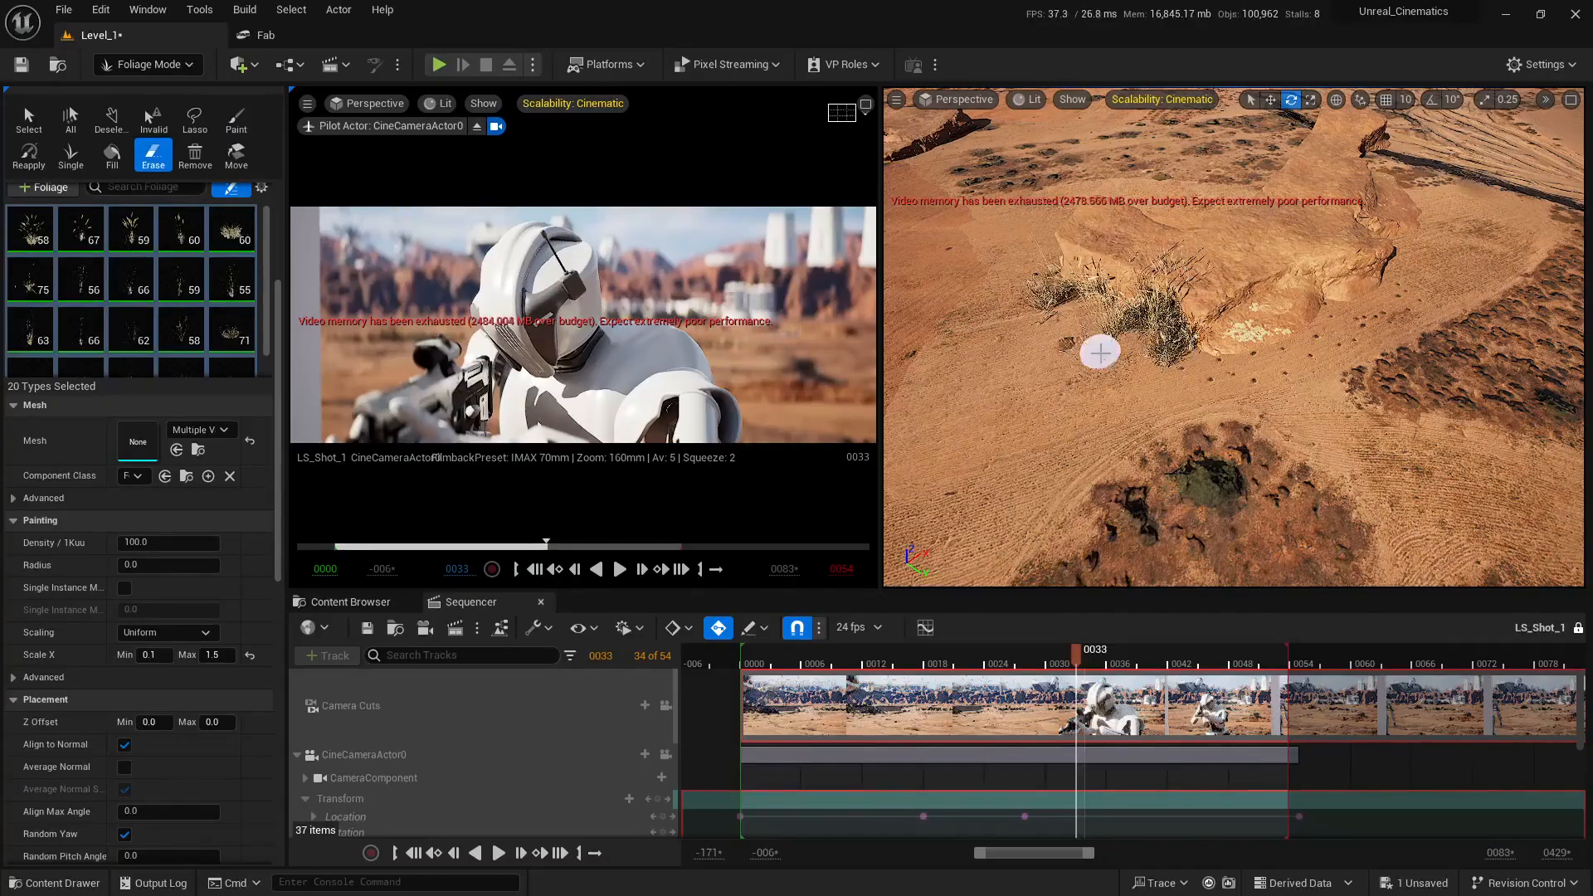
# Paint dry grass clumps along the shaded foot of the long sand ridge
pyautogui.click(1223, 338)
pyautogui.moveTo(1221, 330)
pyautogui.mouseDown(button='right')
pyautogui.moveTo(1186, 309)
pyautogui.moveTo(1245, 312)
pyautogui.moveTo(1184, 345)
pyautogui.moveTo(1228, 365)
pyautogui.moveTo(1151, 437)
pyautogui.mouseUp(button='right')
pyautogui.click(1103, 340)
pyautogui.click(1173, 384)
pyautogui.click(1151, 437)
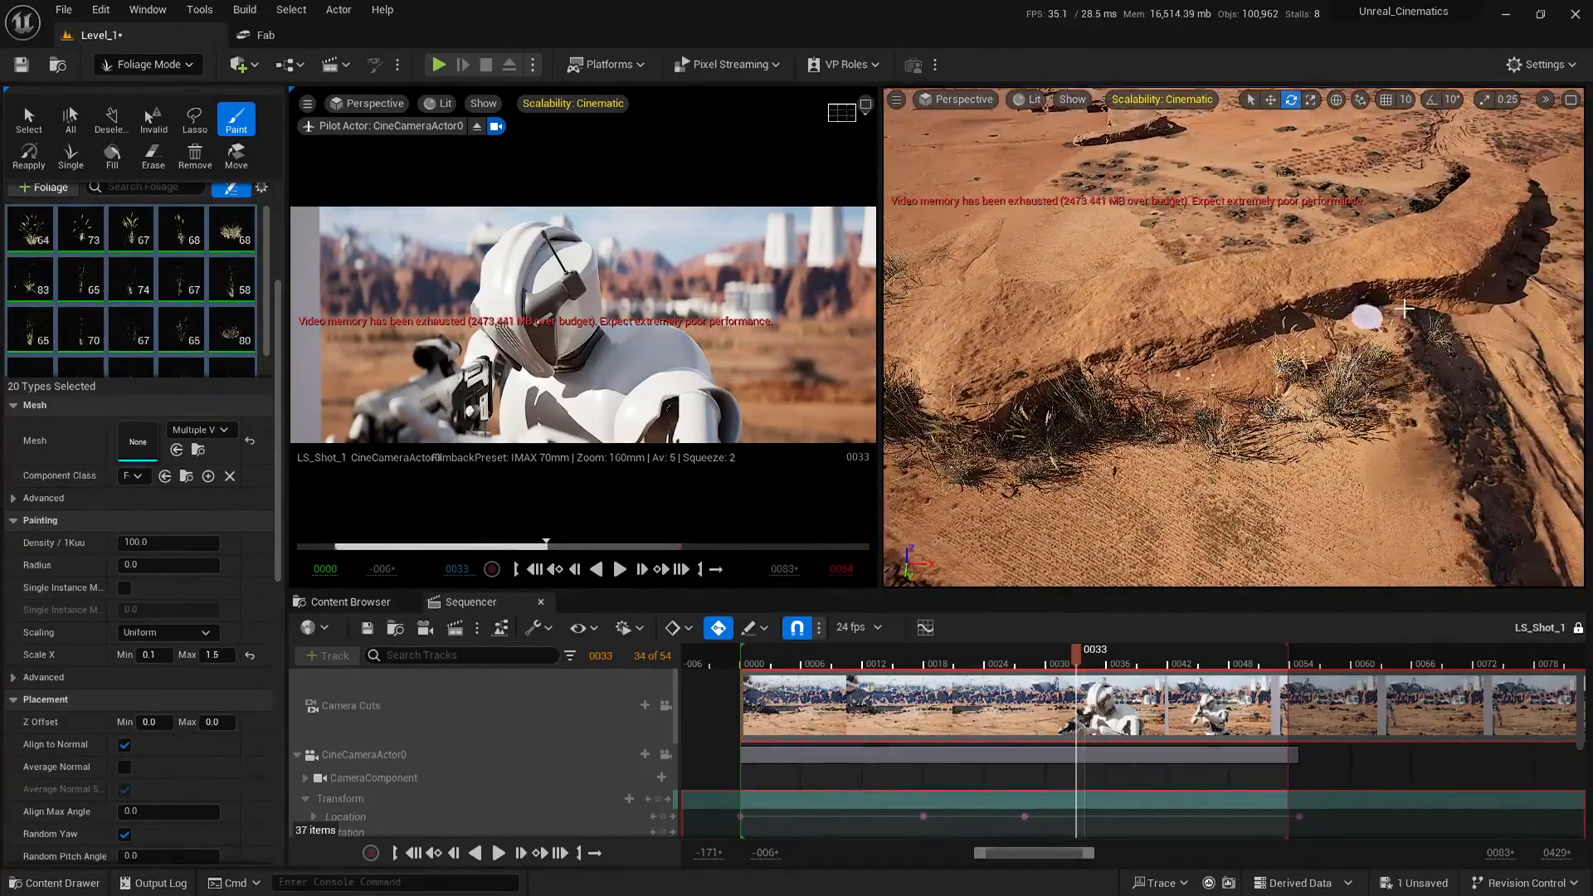
# Add more dry grass beneath the ridge's undercut edge and around its bend beside the tracks in the sand
pyautogui.moveTo(1405, 308); pyautogui.dragTo(1291, 379, button='right')
pyautogui.click(1290, 378)
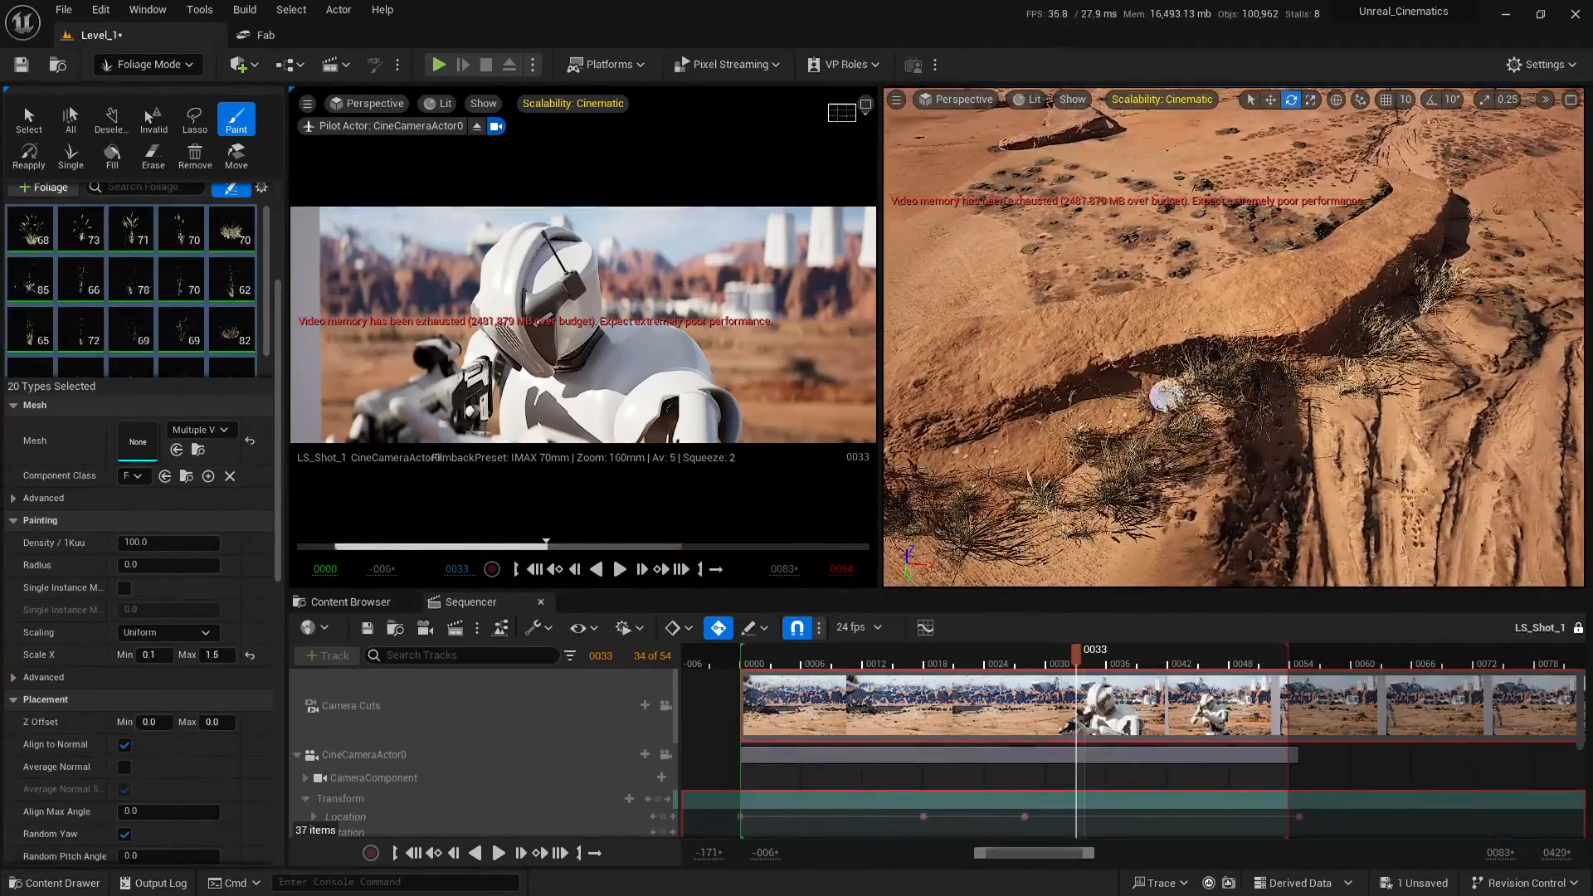
pyautogui.moveTo(1159, 391); pyautogui.dragTo(1269, 337, button='right')
pyautogui.click(1269, 338)
pyautogui.moveTo(1027, 460); pyautogui.dragTo(1070, 452, button='right')
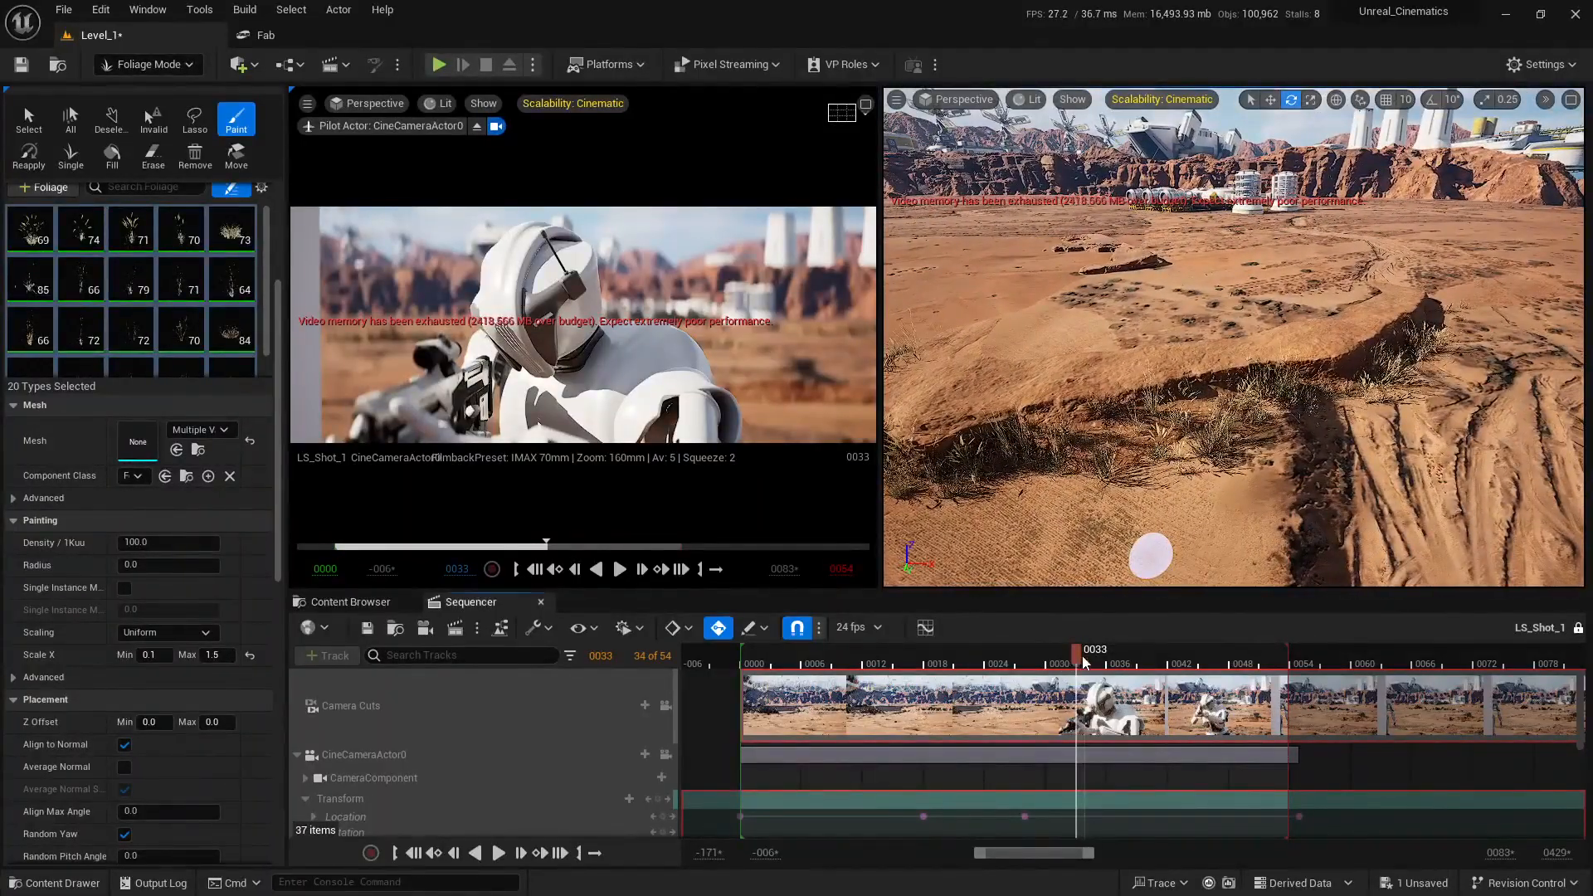
# With the shot at frame 44, paint more dry grass along the sand ridge's undercut edge beside the vehicle tracks
pyautogui.moveTo(1084, 661); pyautogui.dragTo(1193, 661)
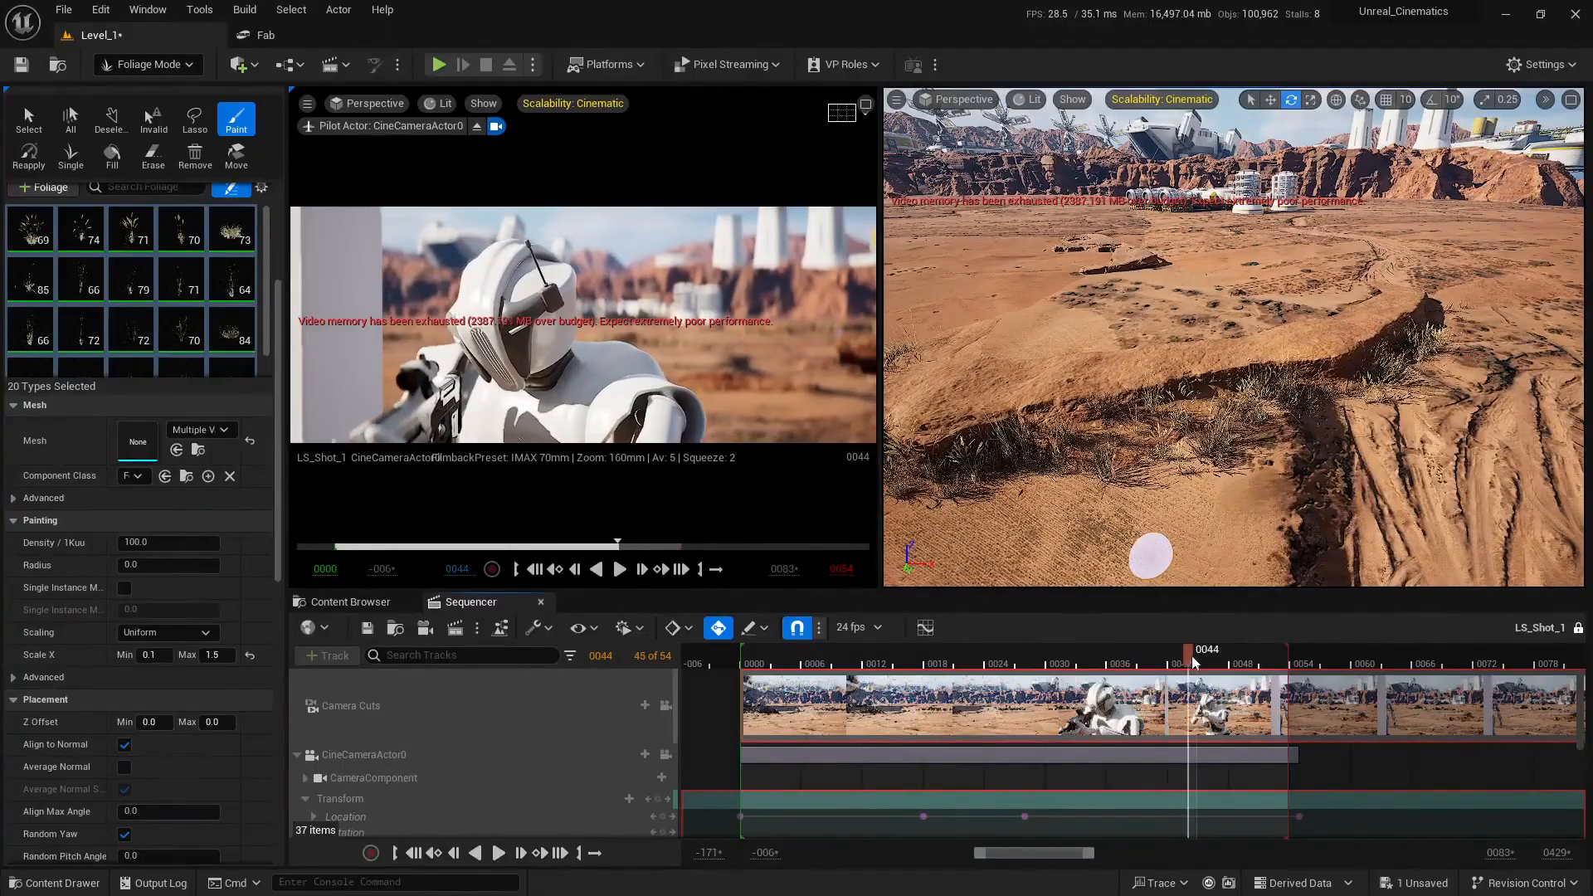
pyautogui.moveTo(1349, 424); pyautogui.dragTo(1072, 401, button='right')
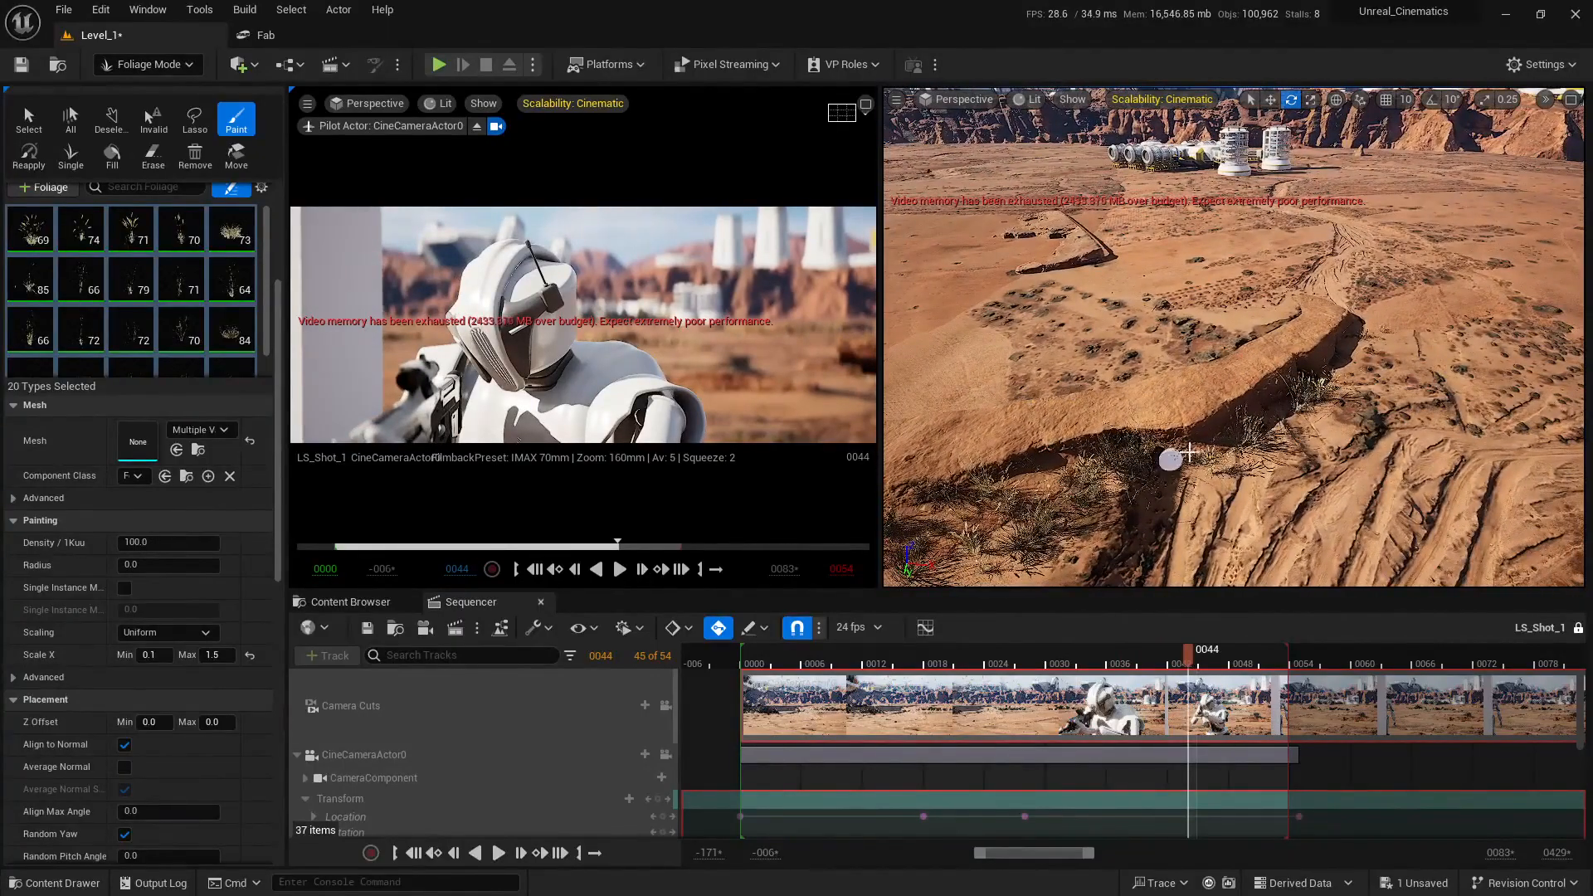
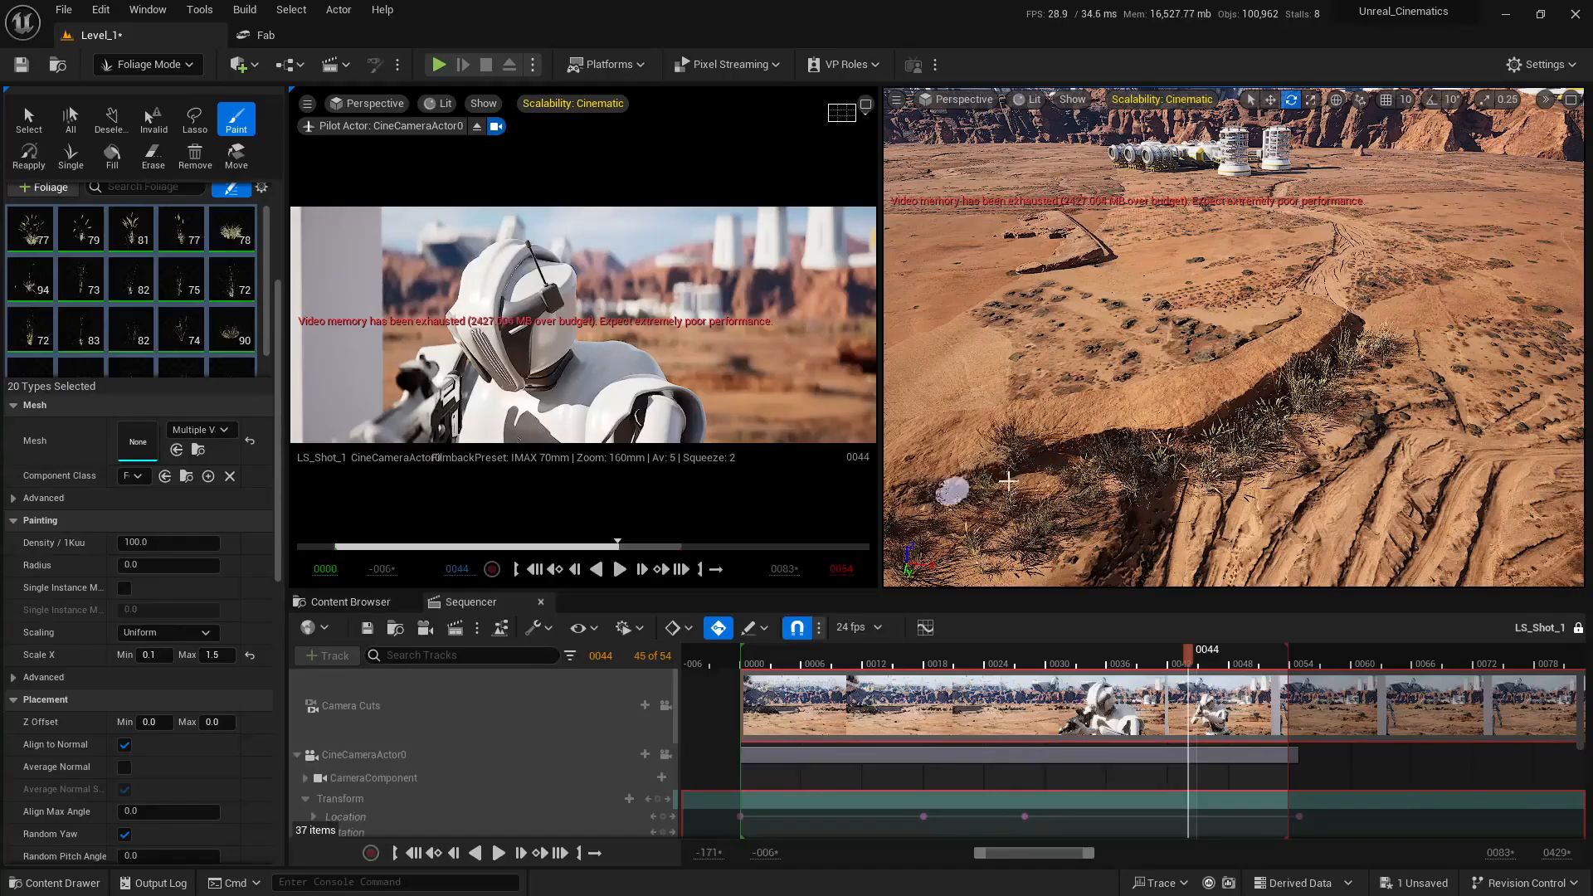
pyautogui.press('s')
pyautogui.moveTo(1014, 506); pyautogui.dragTo(1013, 410, button='right')
pyautogui.moveTo(1078, 473); pyautogui.dragTo(1083, 515, button='right')
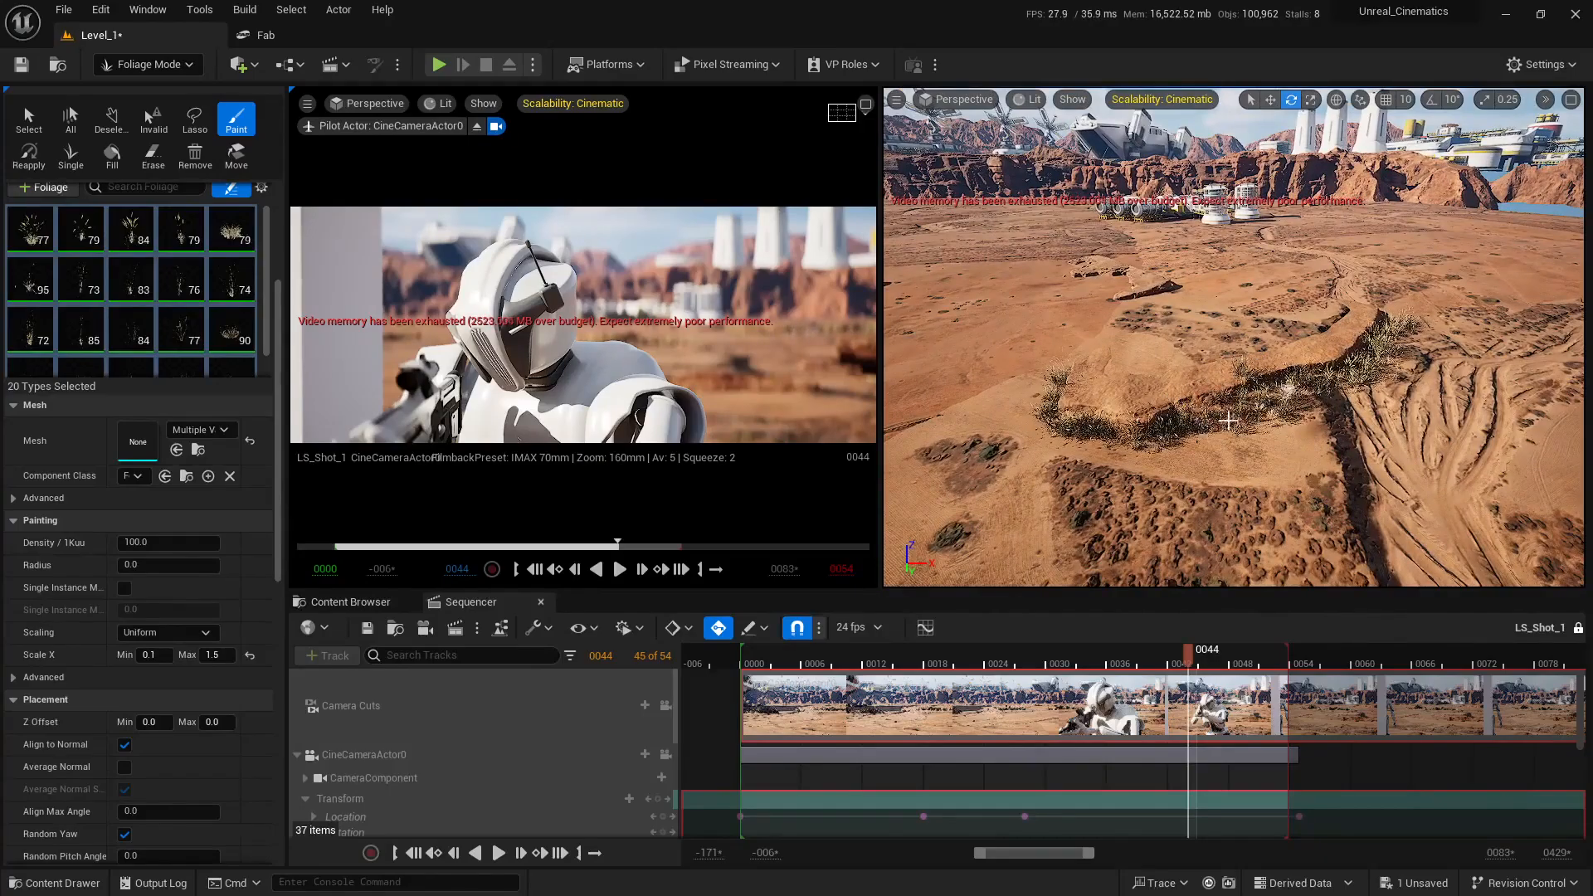
# With the shot at frame 24, paint dry grass clumps along the inner edge of the curved rock outcrop on the open sand
pyautogui.press('w')
pyautogui.moveTo(1315, 375)
pyautogui.mouseDown(button='right')
pyautogui.moveTo(1228, 394)
pyautogui.moveTo(1209, 484)
pyautogui.moveTo(1211, 406)
pyautogui.moveTo(1095, 338)
pyautogui.mouseUp(button='right')
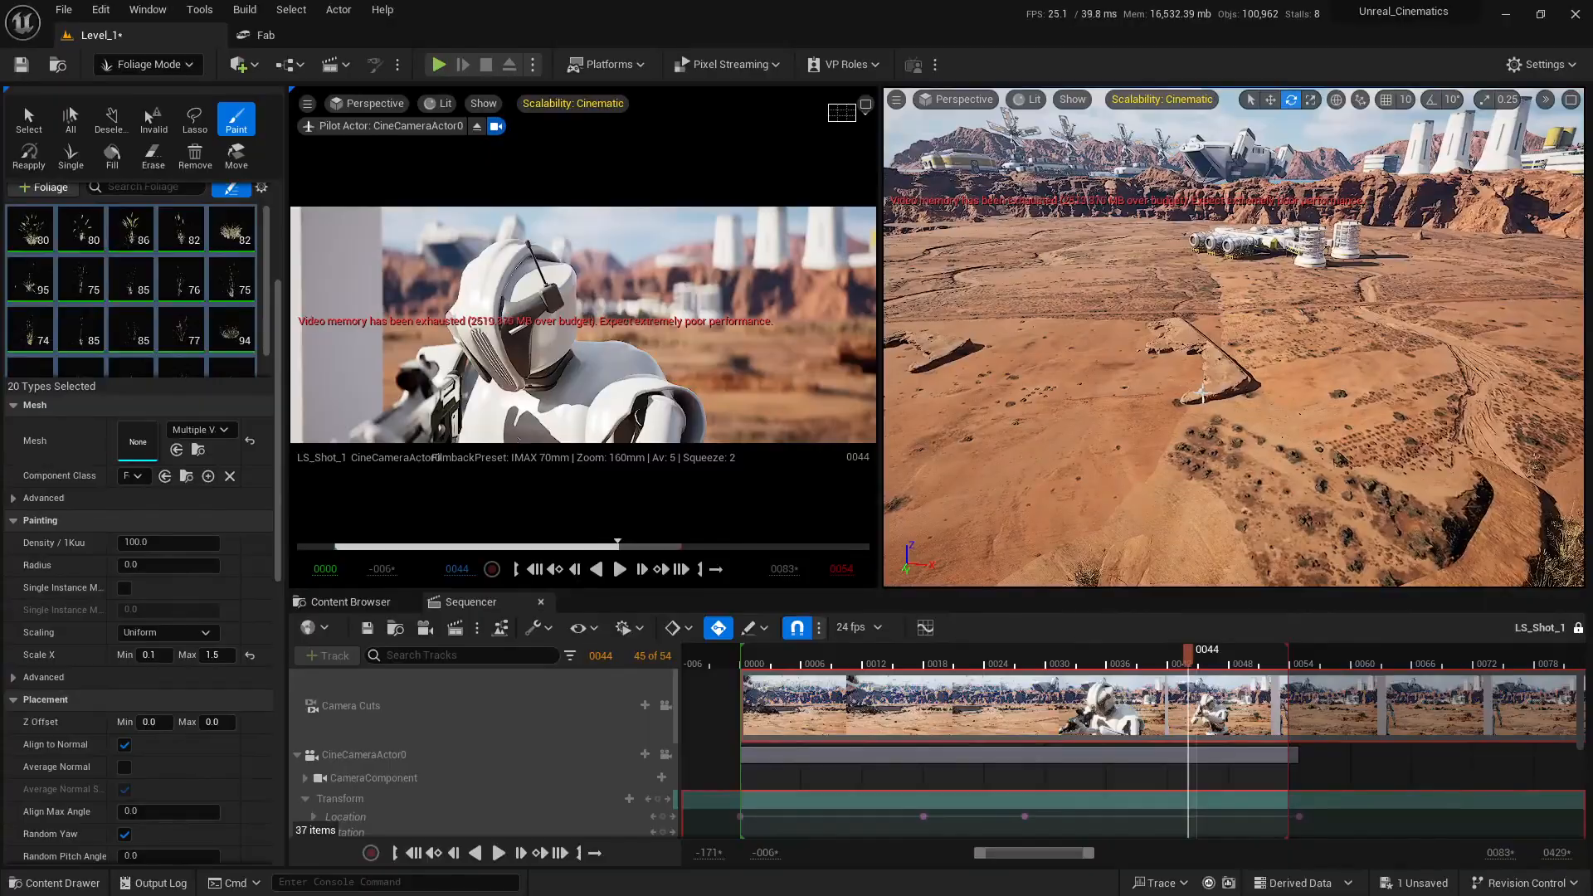
pyautogui.moveTo(1225, 396)
pyautogui.mouseDown(button='right')
pyautogui.moveTo(1141, 390)
pyautogui.moveTo(1266, 458)
pyautogui.mouseUp(button='right')
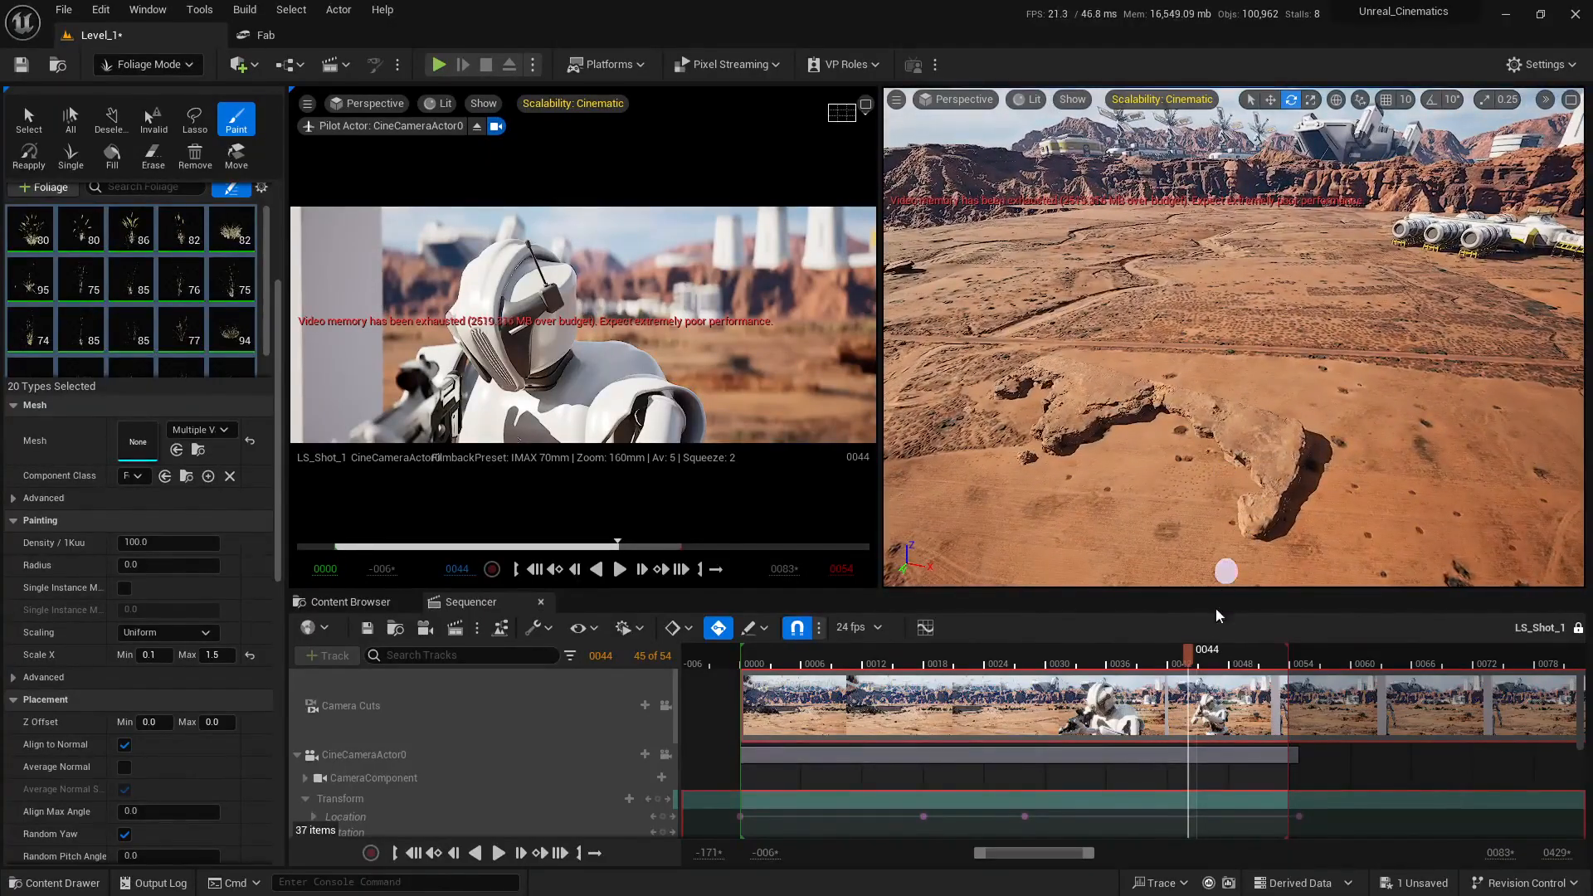
pyautogui.moveTo(1184, 661); pyautogui.dragTo(987, 663)
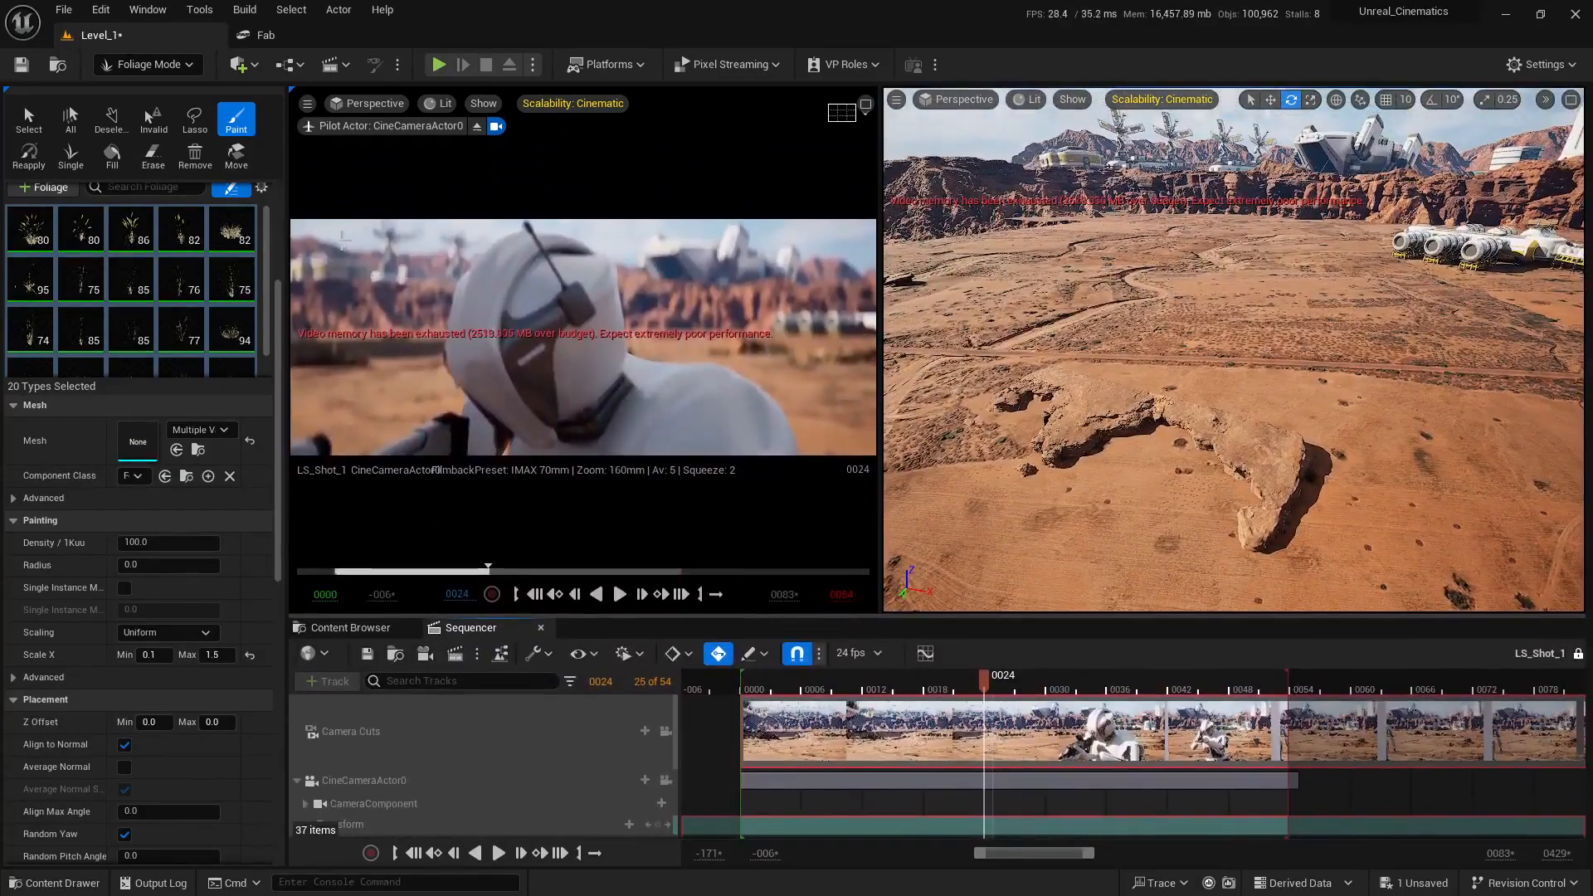
pyautogui.moveTo(291, 179); pyautogui.dragTo(77, 205)
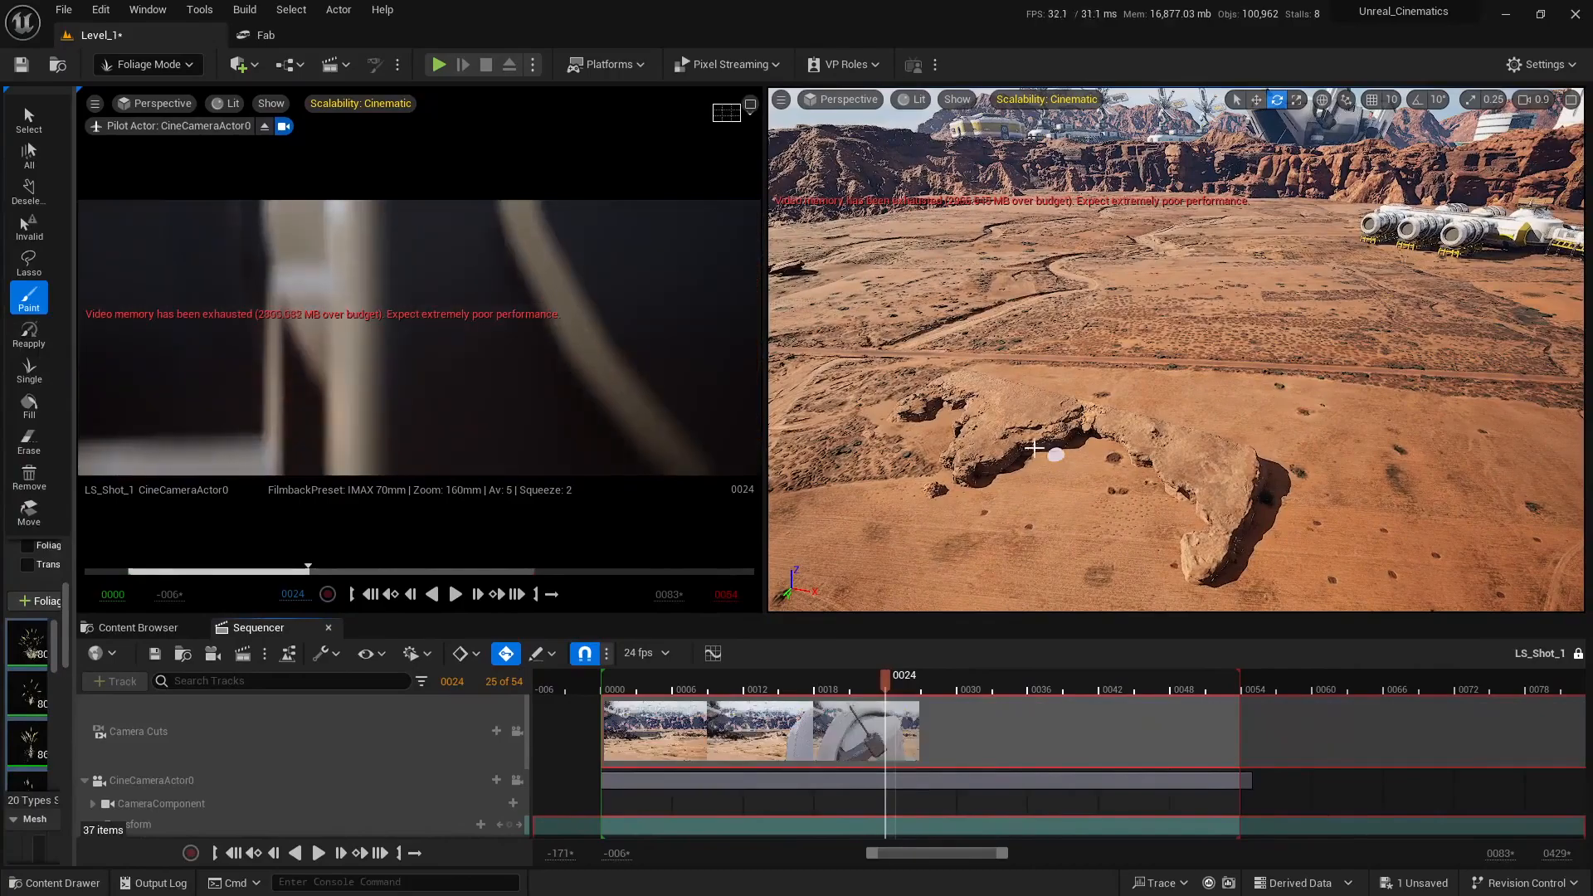
pyautogui.moveTo(944, 484); pyautogui.dragTo(1033, 506, button='right')
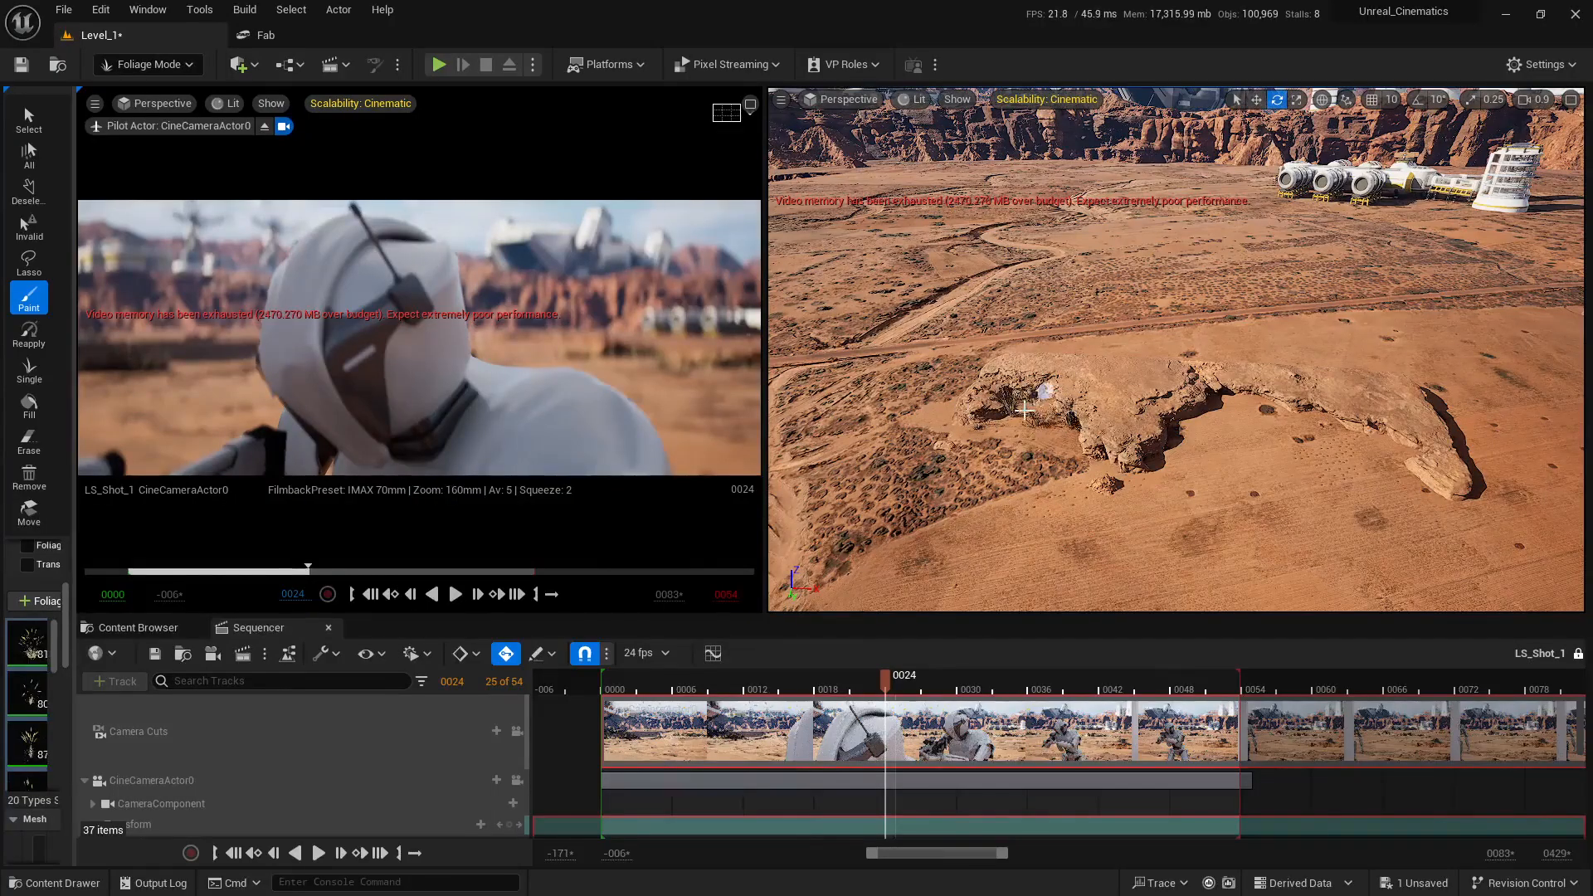
pyautogui.moveTo(1025, 409)
pyautogui.mouseDown()
pyautogui.moveTo(1059, 412)
pyautogui.moveTo(1098, 458)
pyautogui.mouseUp()
pyautogui.moveTo(1099, 458); pyautogui.dragTo(1191, 436, button='right')
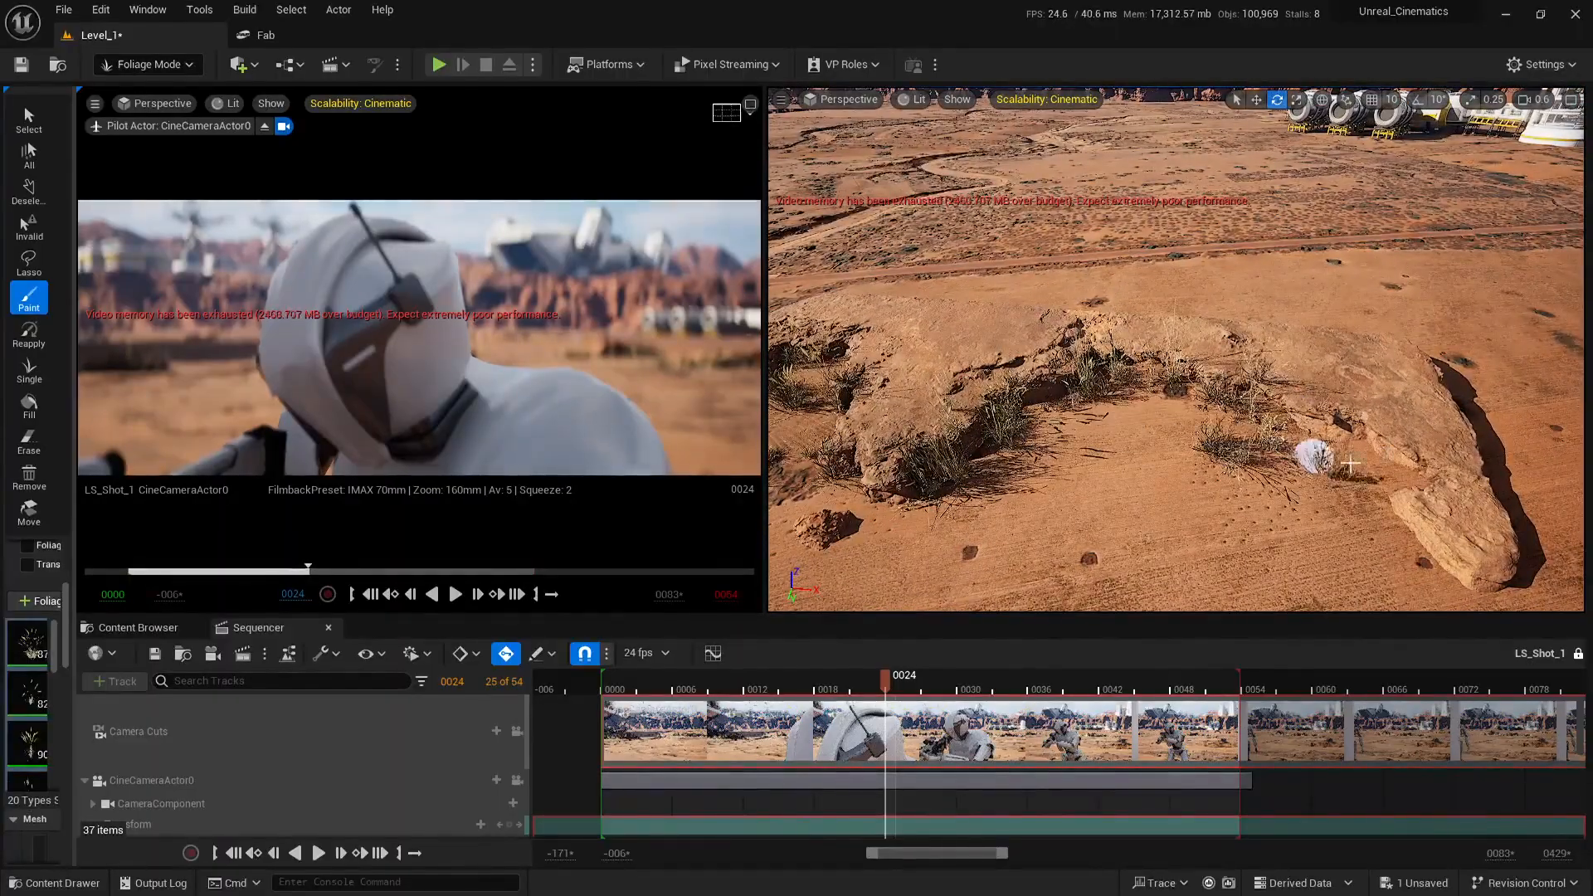
pyautogui.moveTo(1274, 467); pyautogui.dragTo(1282, 428)
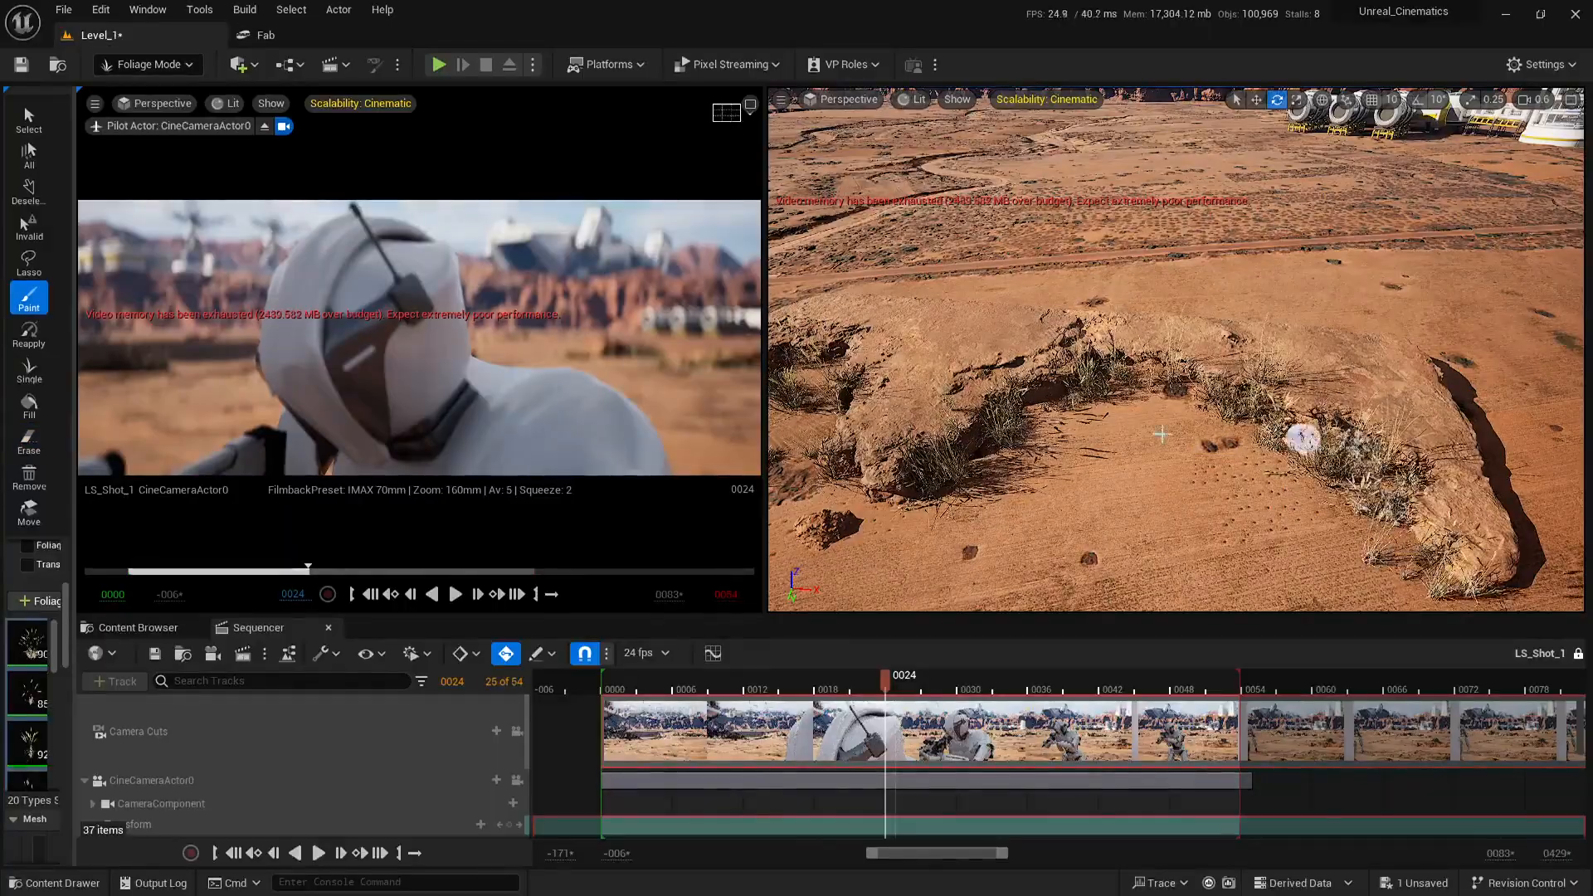
# Add dry grass in the hollows on the outer side of the curved rock outcrop
pyautogui.moveTo(1161, 434); pyautogui.dragTo(985, 387, button='right')
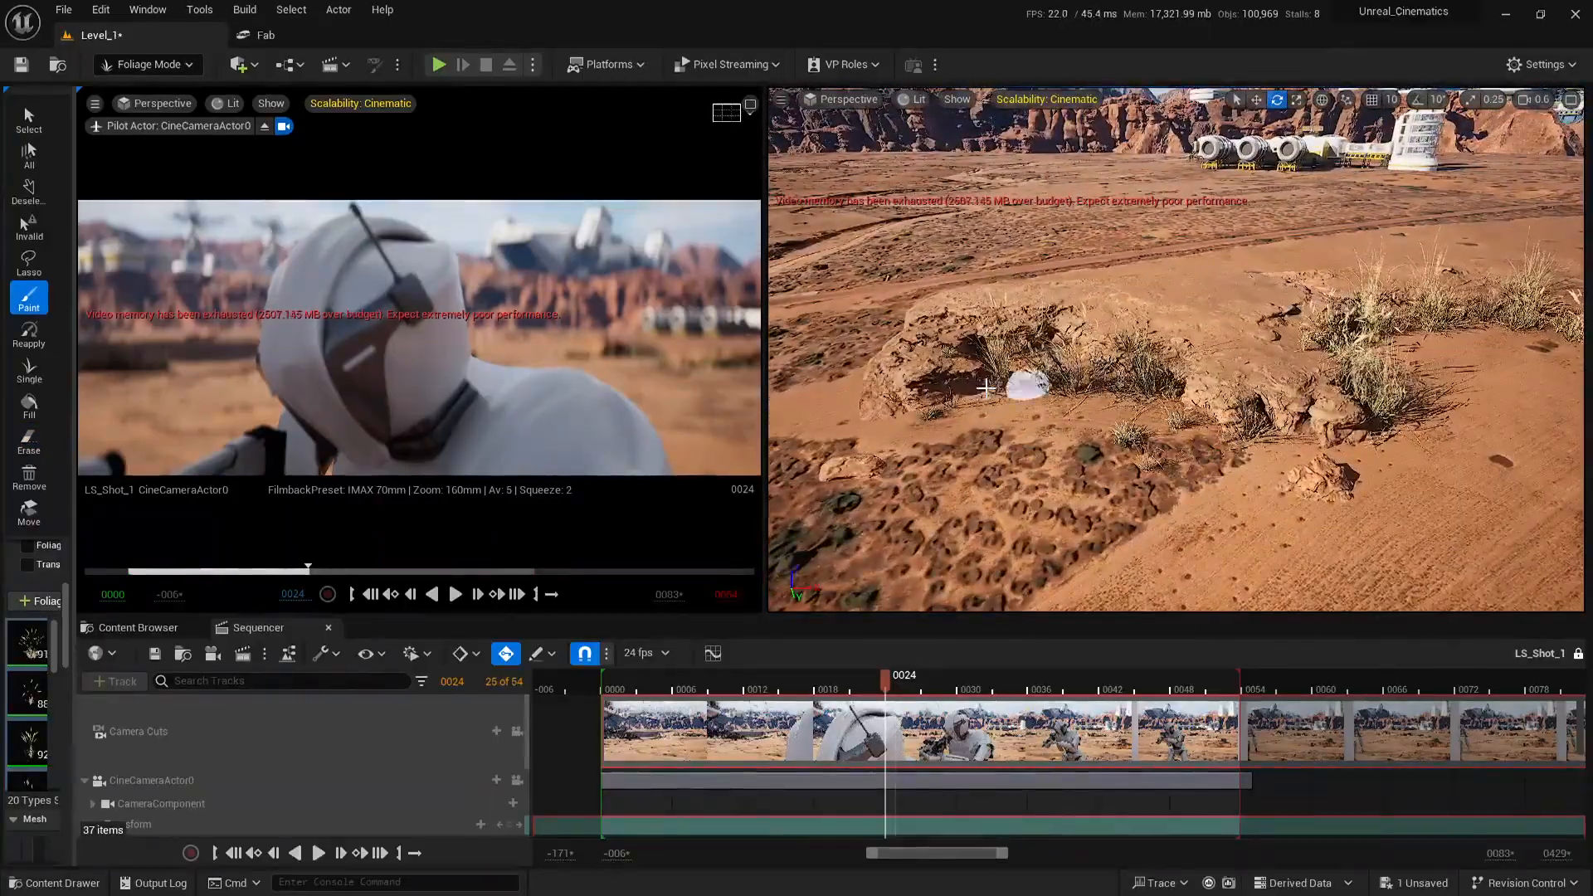
pyautogui.moveTo(1291, 476); pyautogui.dragTo(1130, 440, button='right')
pyautogui.moveTo(818, 526); pyautogui.dragTo(871, 521, button='right')
pyautogui.moveTo(1060, 453)
pyautogui.mouseDown(button='right')
pyautogui.moveTo(1153, 498)
pyautogui.moveTo(1070, 465)
pyautogui.moveTo(1037, 414)
pyautogui.moveTo(1050, 439)
pyautogui.moveTo(882, 462)
pyautogui.mouseUp(button='right')
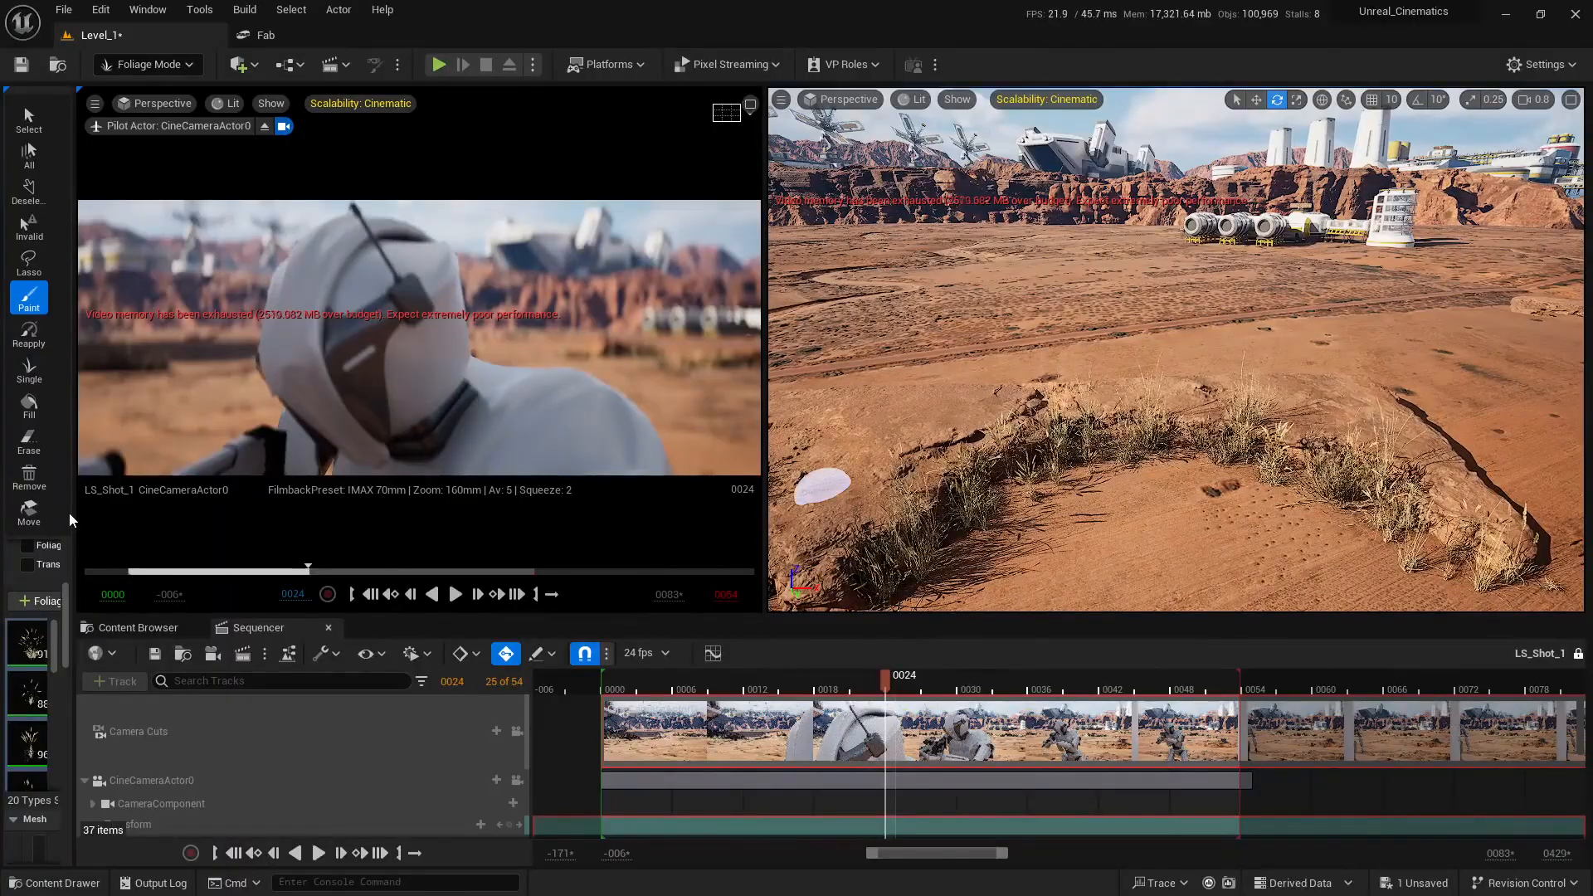
# Set the selected foliage types' Scale X to minimum 1 and maximum 3, and Density / 1Kuu to 20
pyautogui.moveTo(74, 512); pyautogui.dragTo(303, 476)
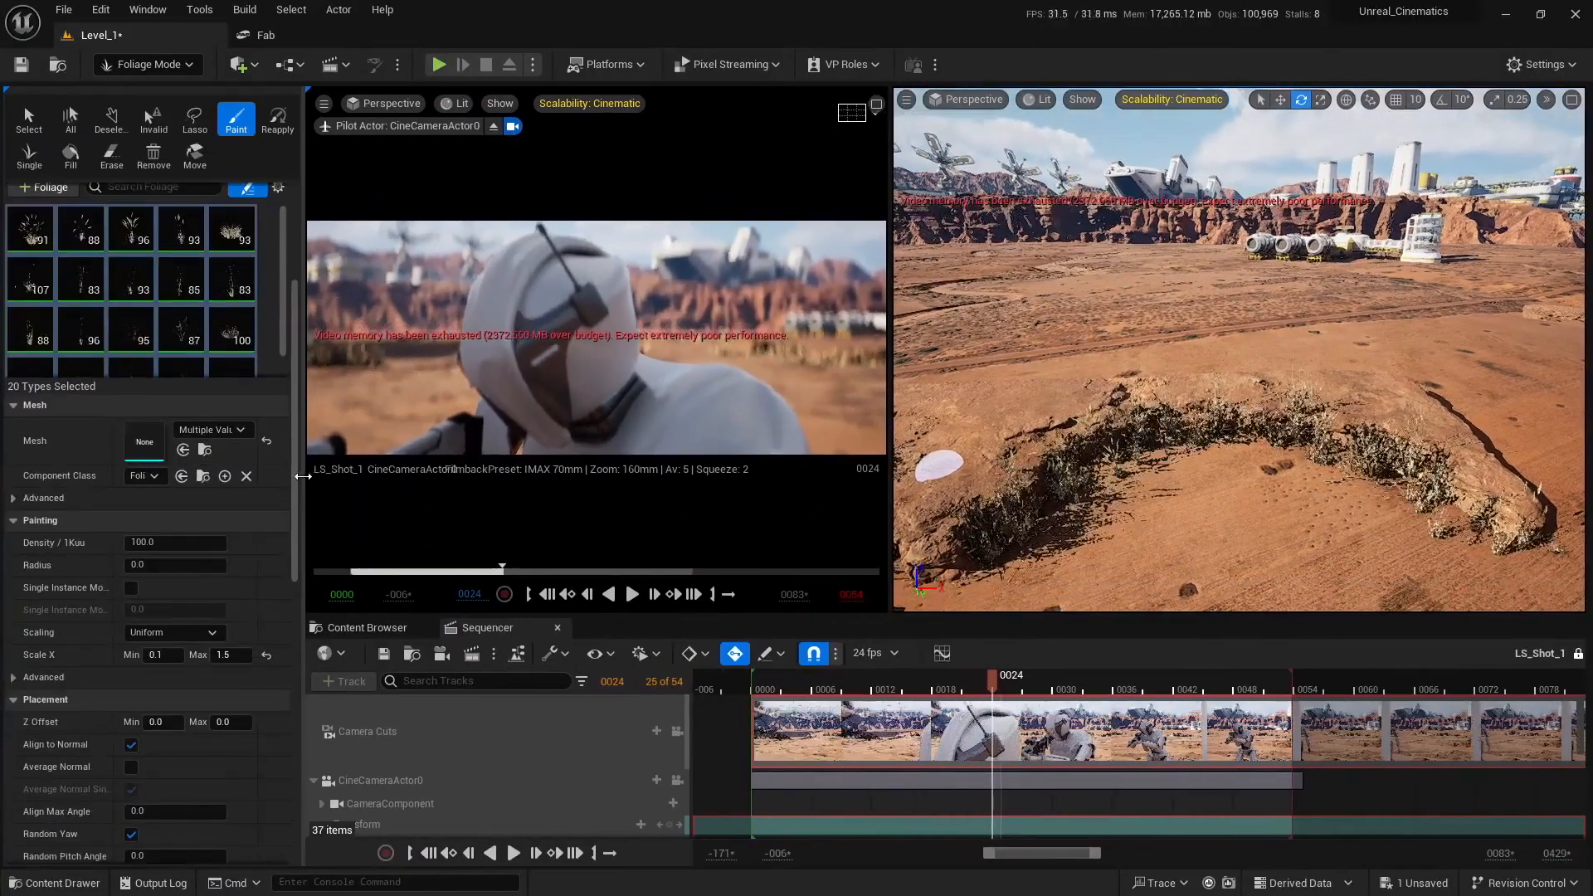
pyautogui.click(161, 655)
pyautogui.write('1')
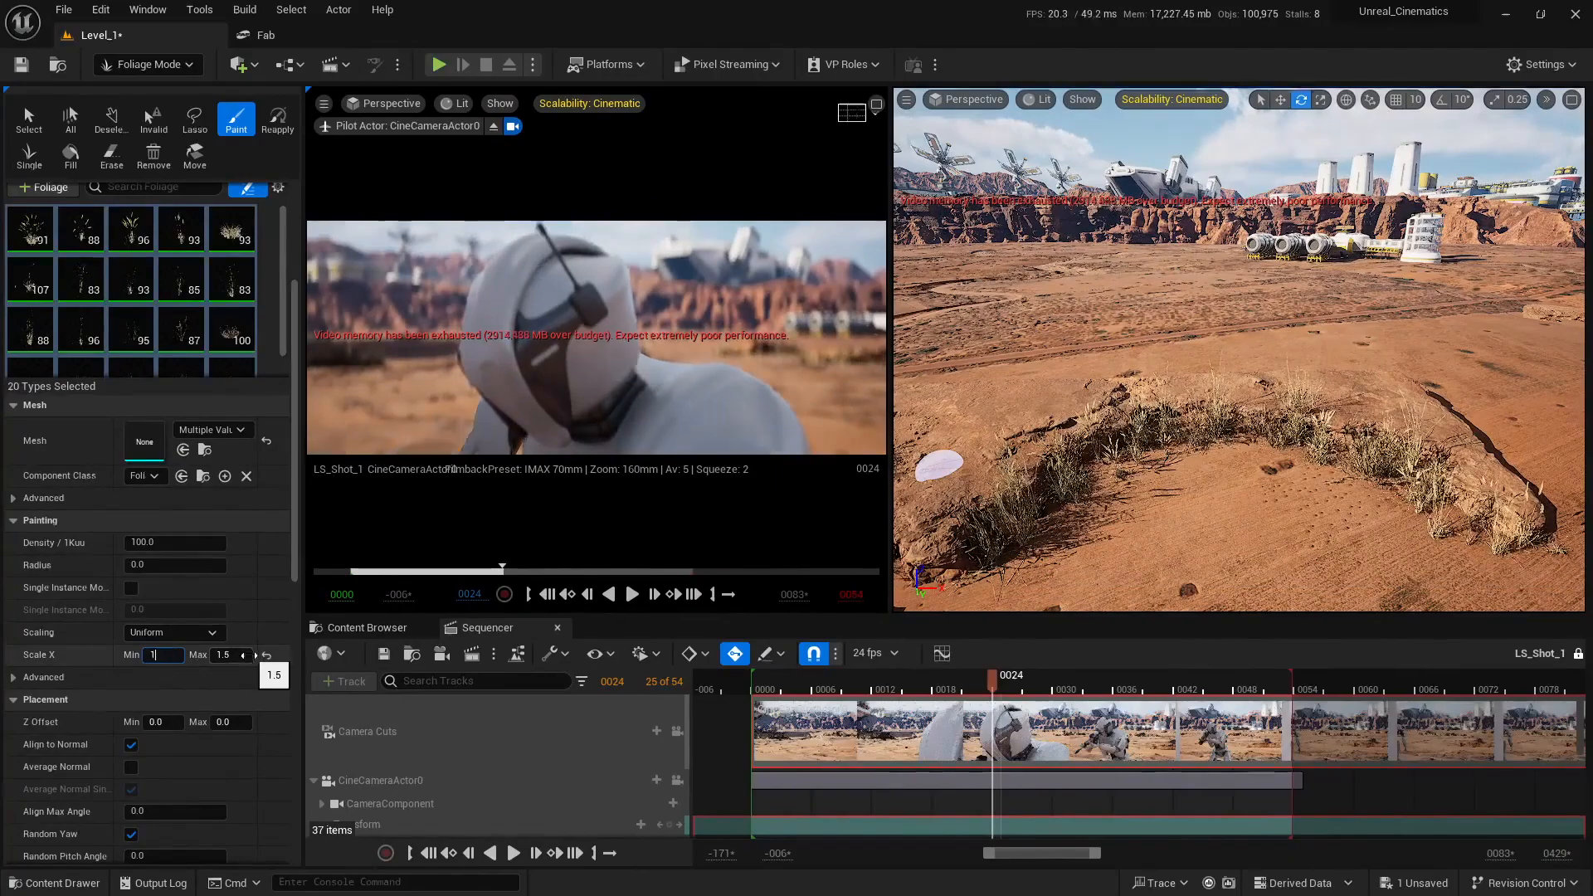
pyautogui.click(241, 654)
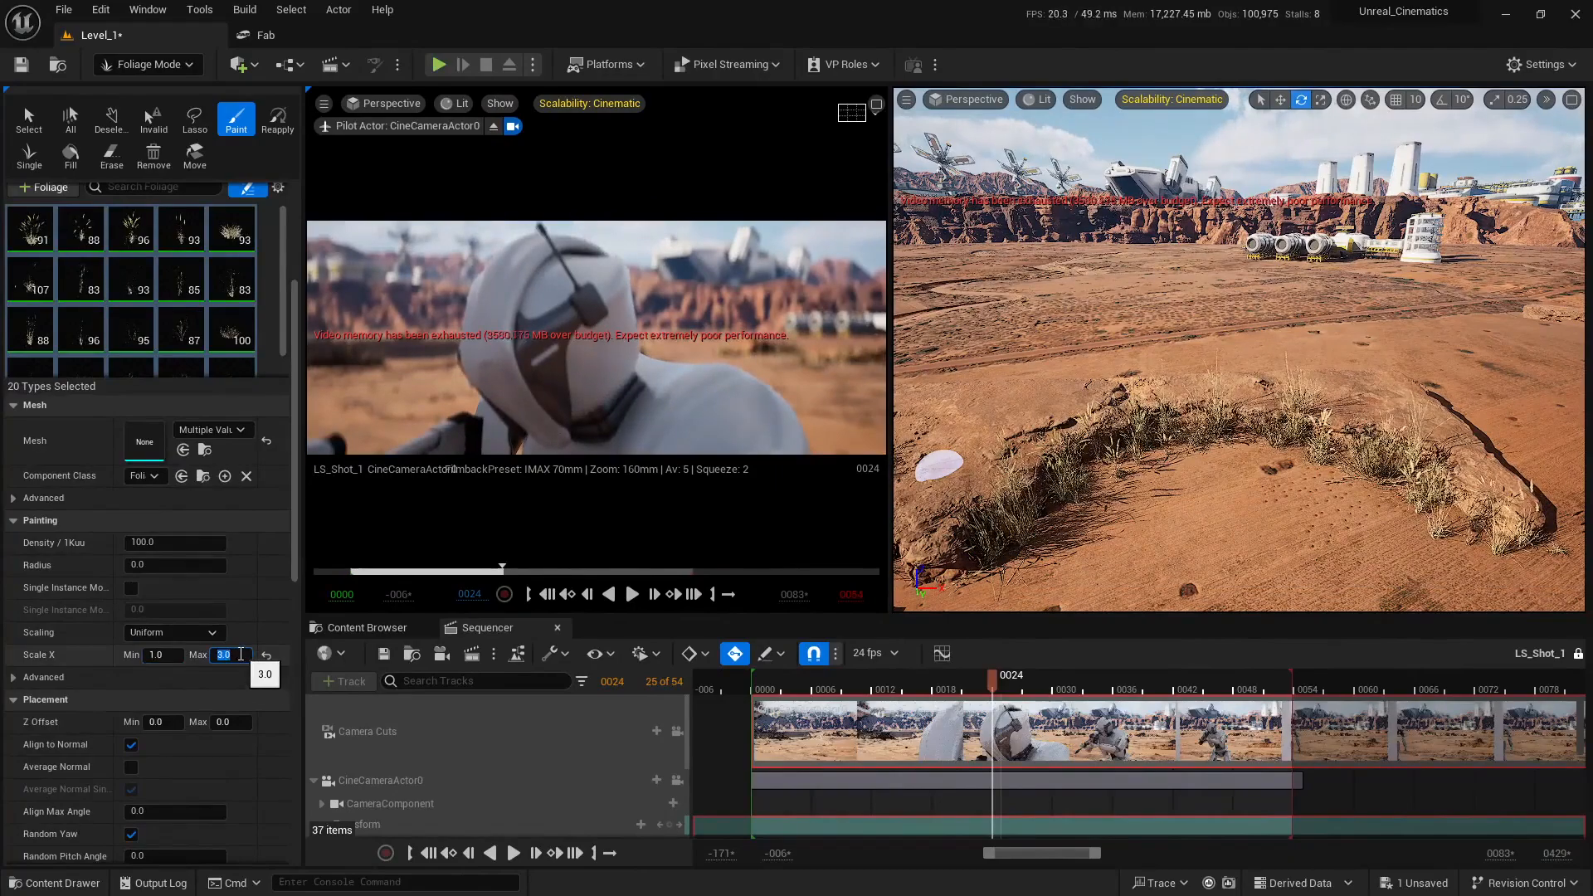
pyautogui.click(171, 543)
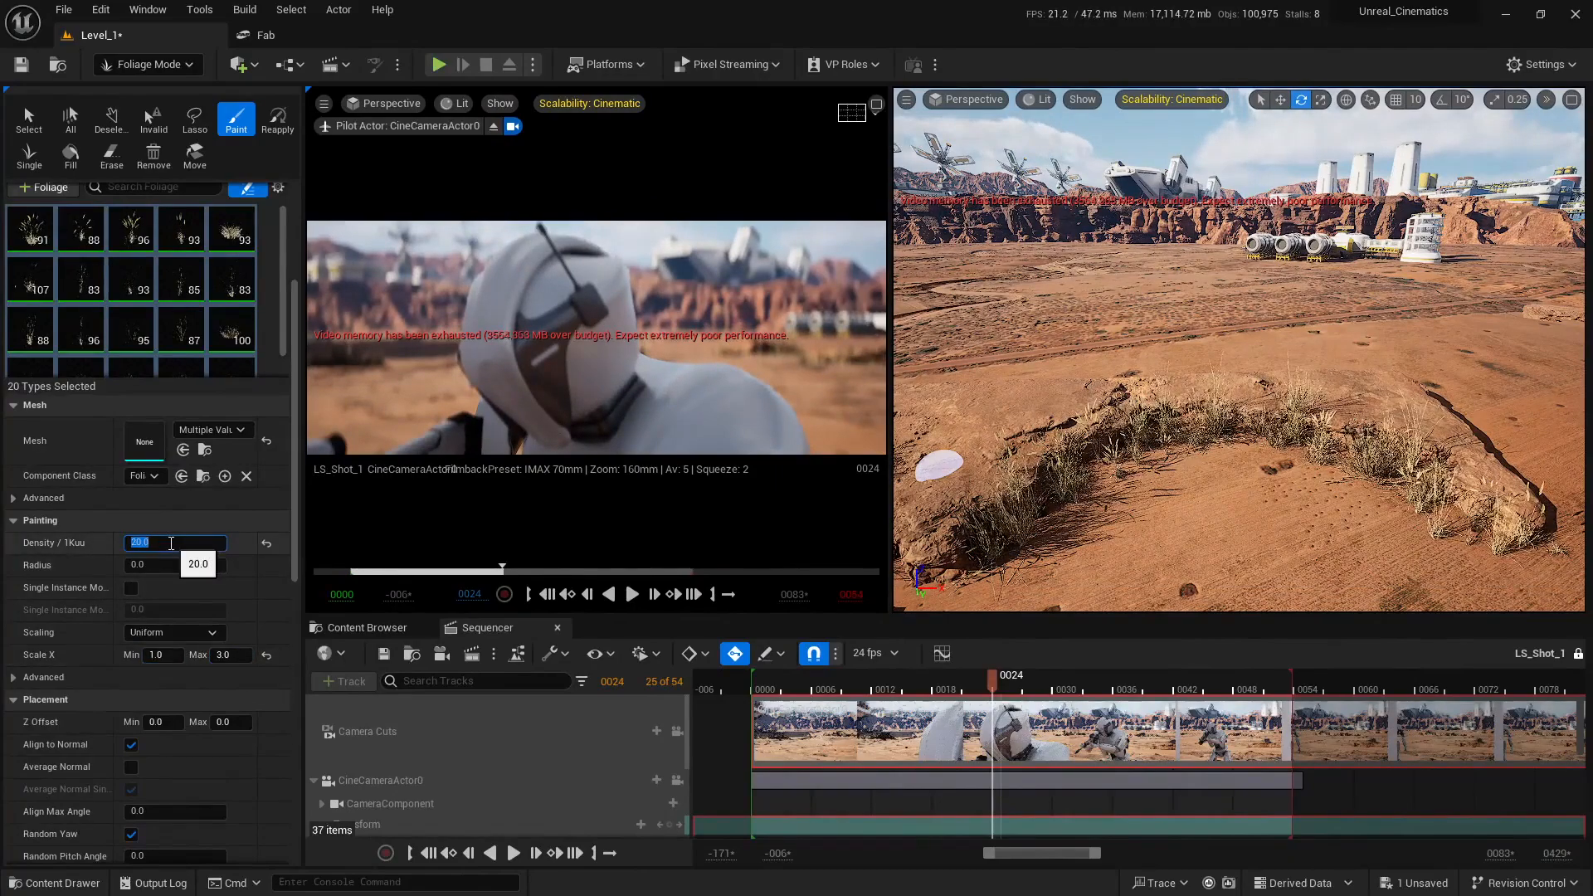
# Paint larger, sparser grass clumps among the existing grass inside the curved outcrop
pyautogui.moveTo(1213, 429); pyautogui.dragTo(1212, 489, button='right')
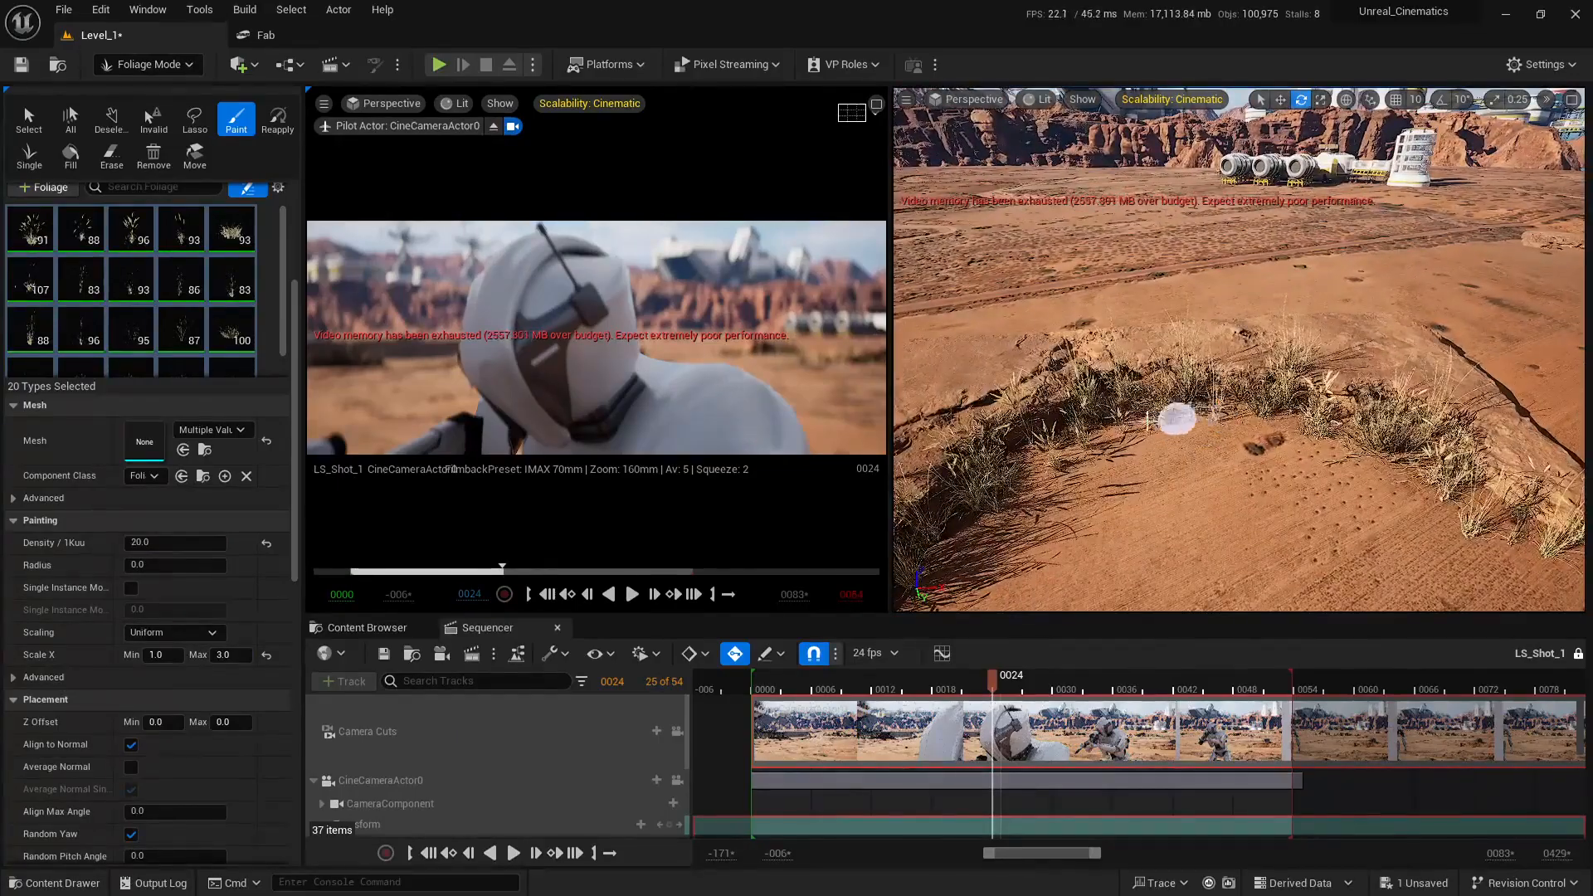
pyautogui.moveTo(1247, 421); pyautogui.dragTo(1247, 411, button='right')
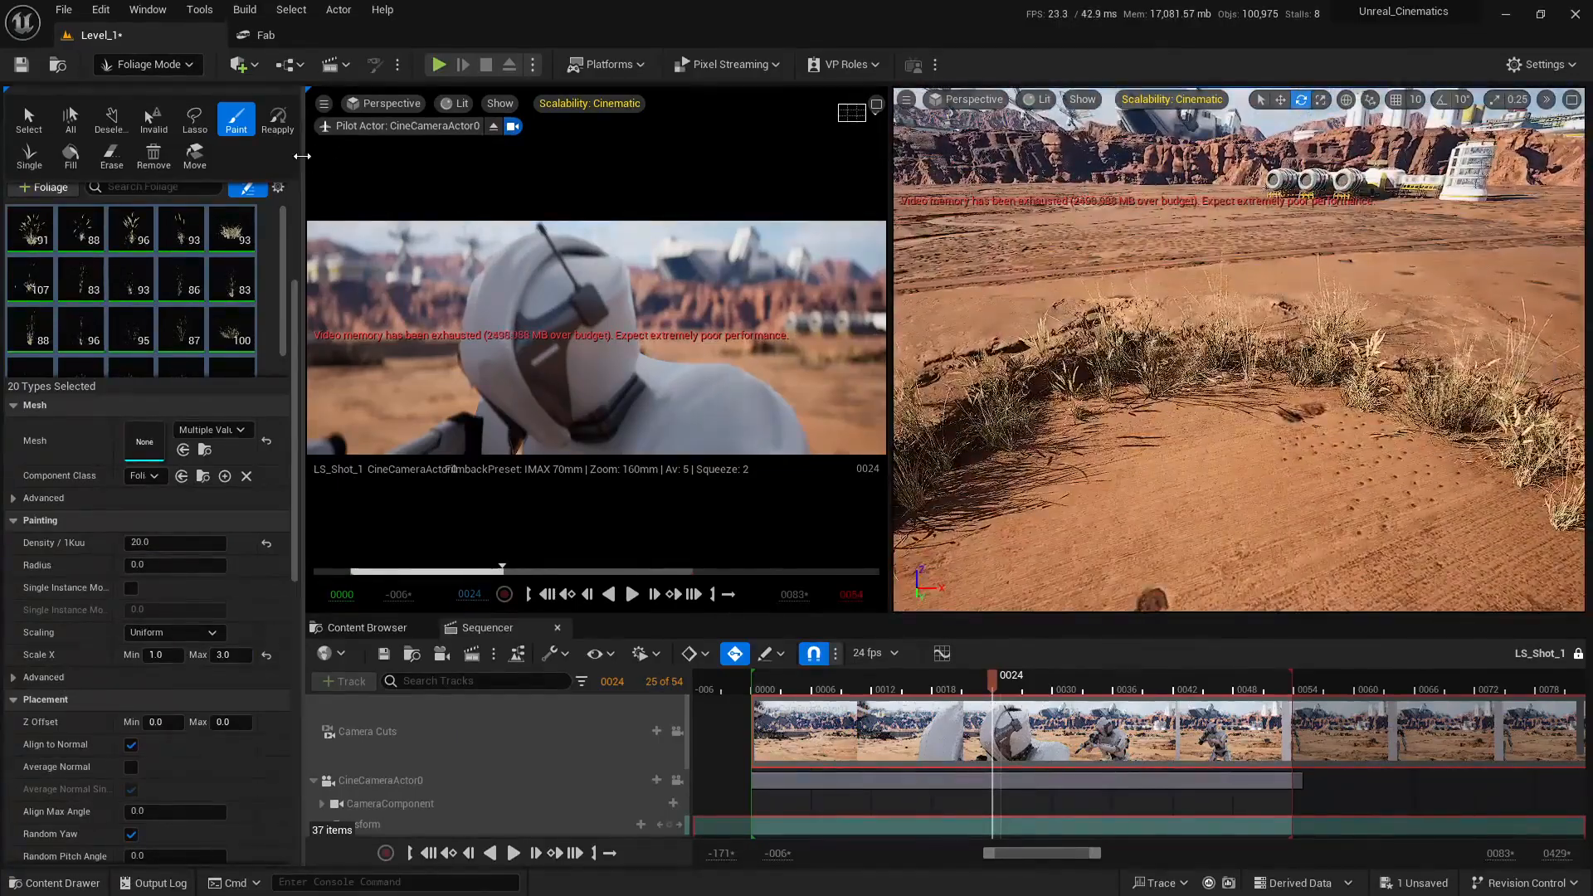
pyautogui.moveTo(304, 159); pyautogui.dragTo(74, 159)
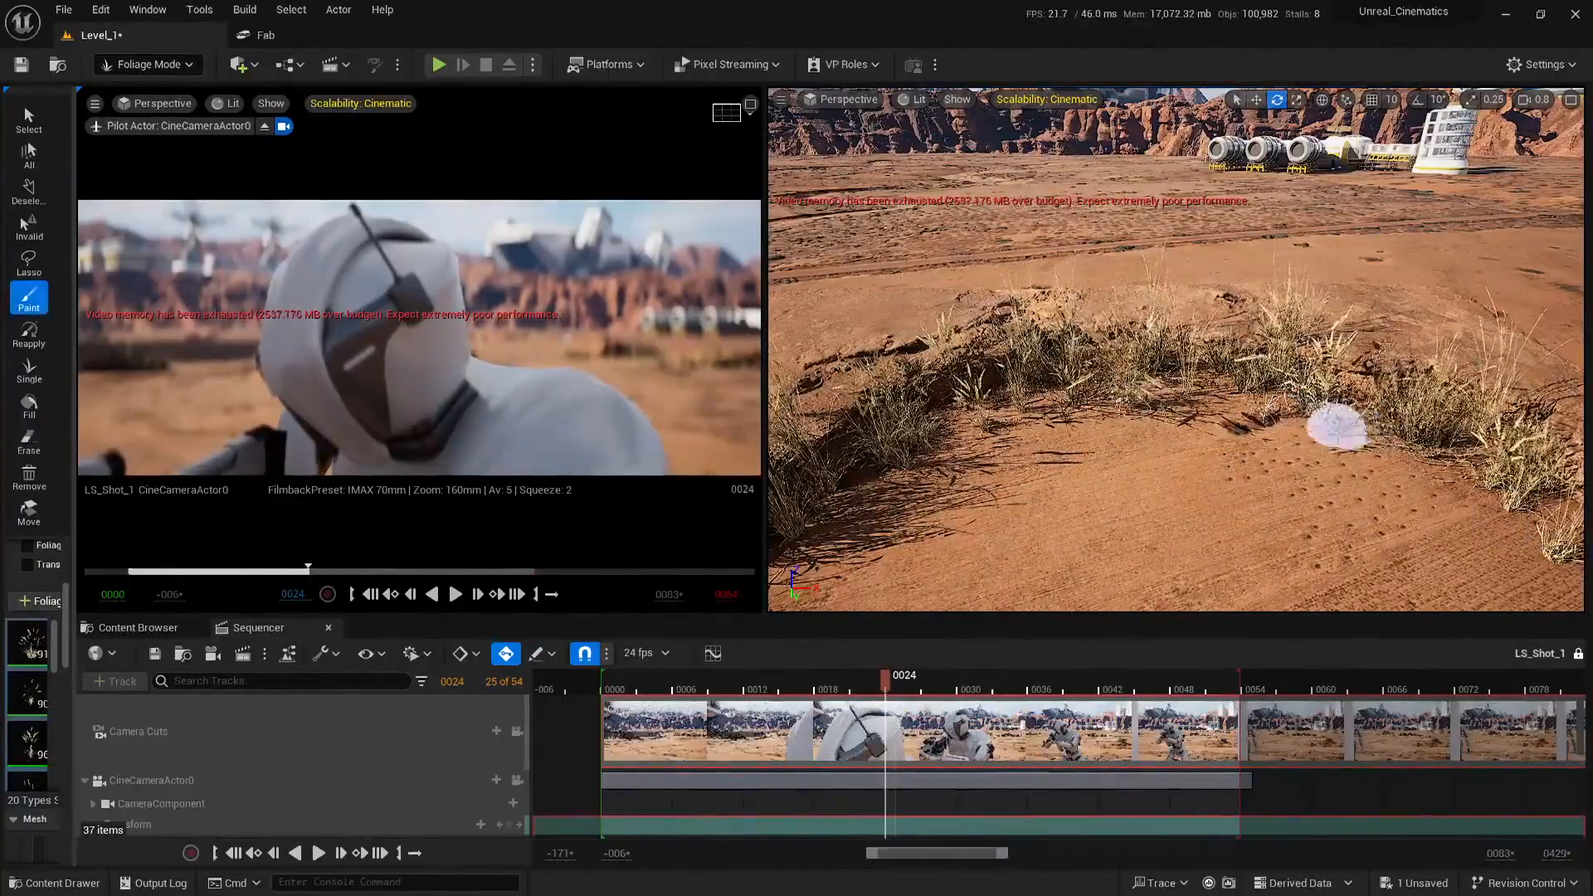
pyautogui.moveTo(1336, 428)
pyautogui.mouseDown(button='right')
pyautogui.moveTo(1318, 467)
pyautogui.moveTo(1245, 476)
pyautogui.moveTo(1240, 438)
pyautogui.moveTo(1158, 582)
pyautogui.mouseUp(button='right')
pyautogui.click(1223, 454)
# With the shot at frame 23, paint taller dry grass around the base of the flat block-shaped rock
pyautogui.press('s')
pyautogui.press('w')
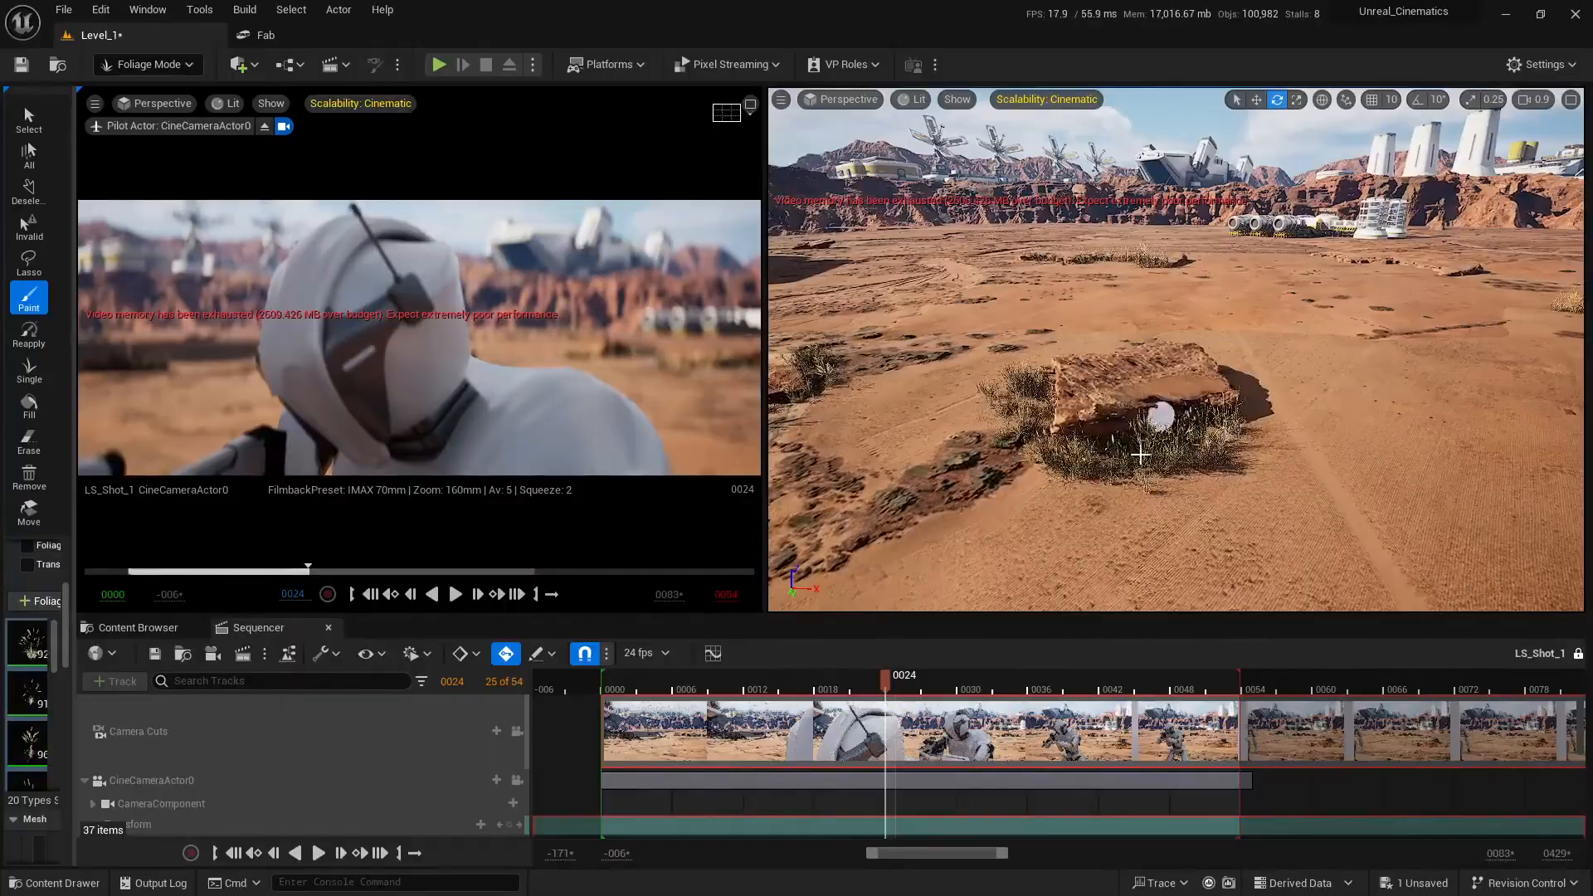
pyautogui.press('Left')
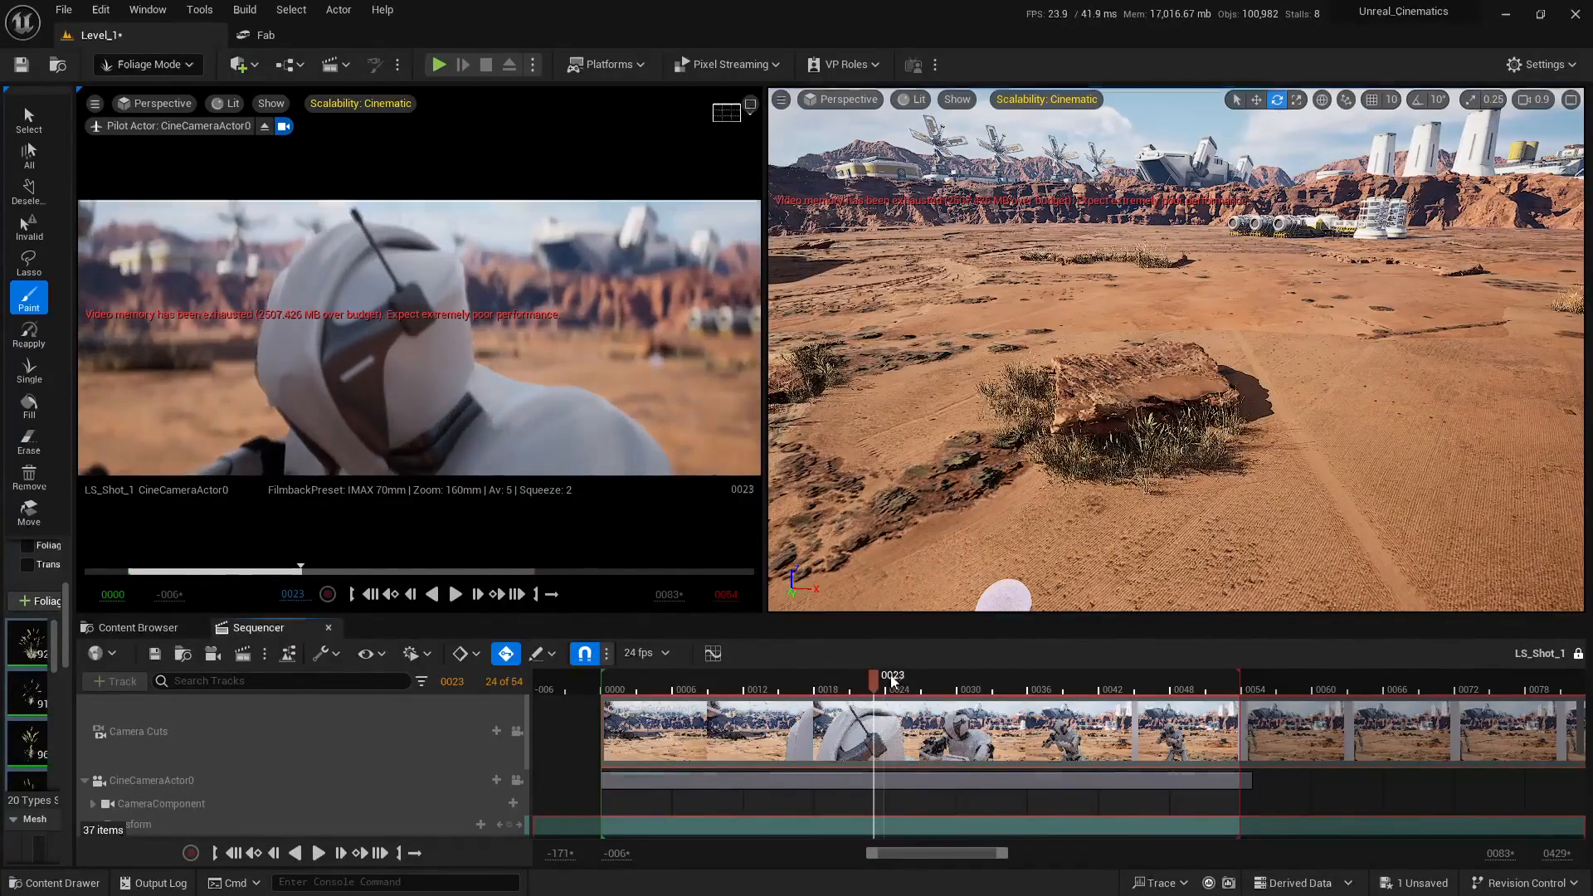
pyautogui.press('w')
pyautogui.moveTo(1085, 519)
pyautogui.mouseDown(button='right')
pyautogui.moveTo(1083, 548)
pyautogui.moveTo(1142, 449)
pyautogui.mouseUp(button='right')
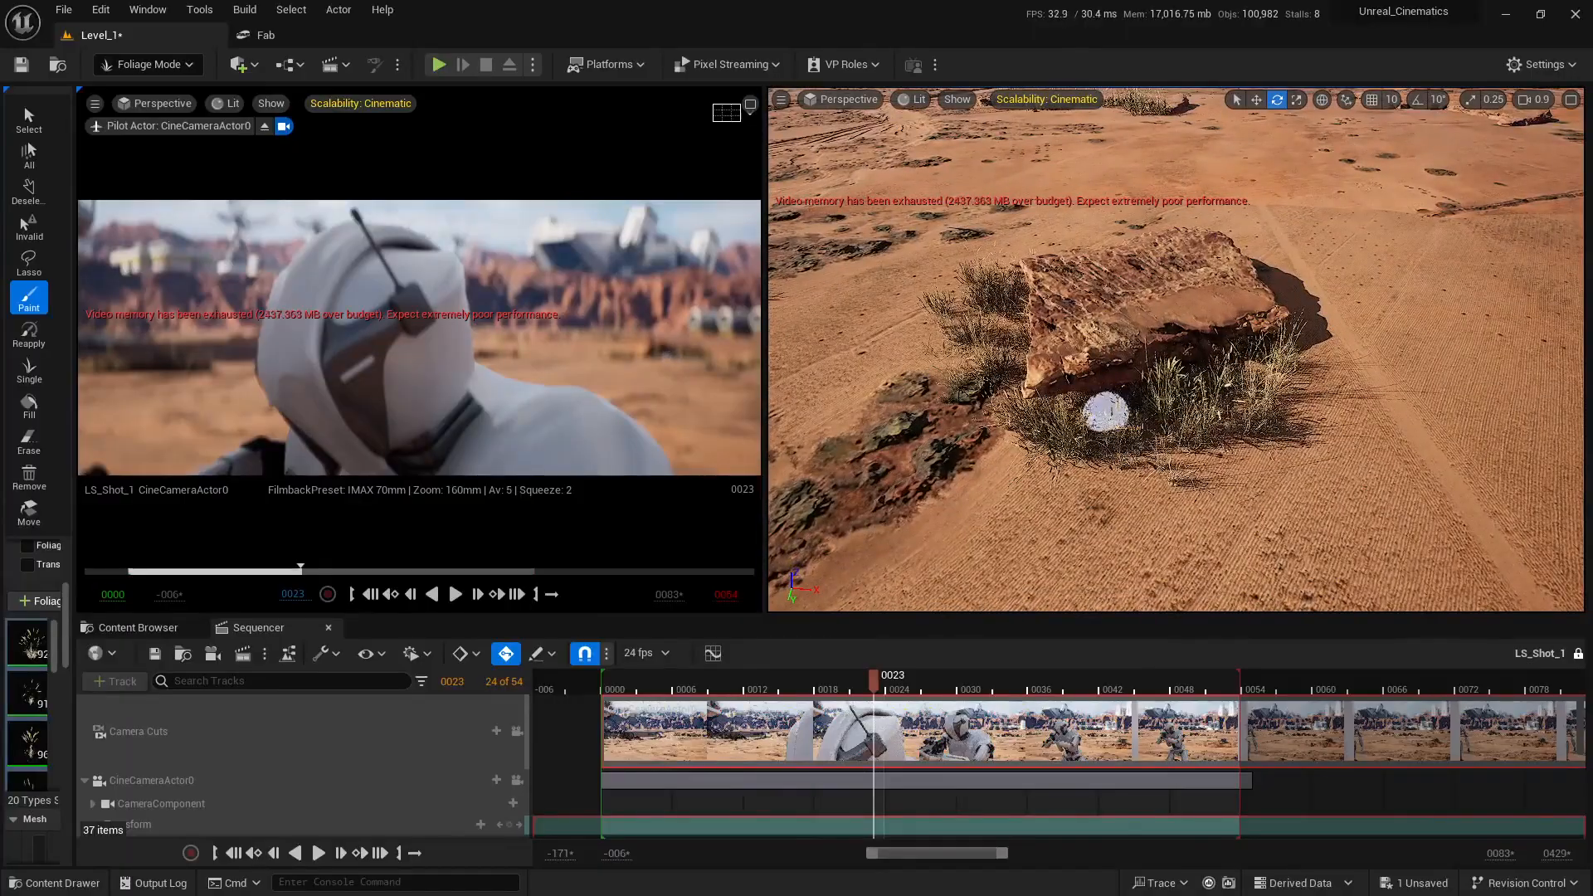
pyautogui.moveTo(1104, 423); pyautogui.dragTo(1074, 428)
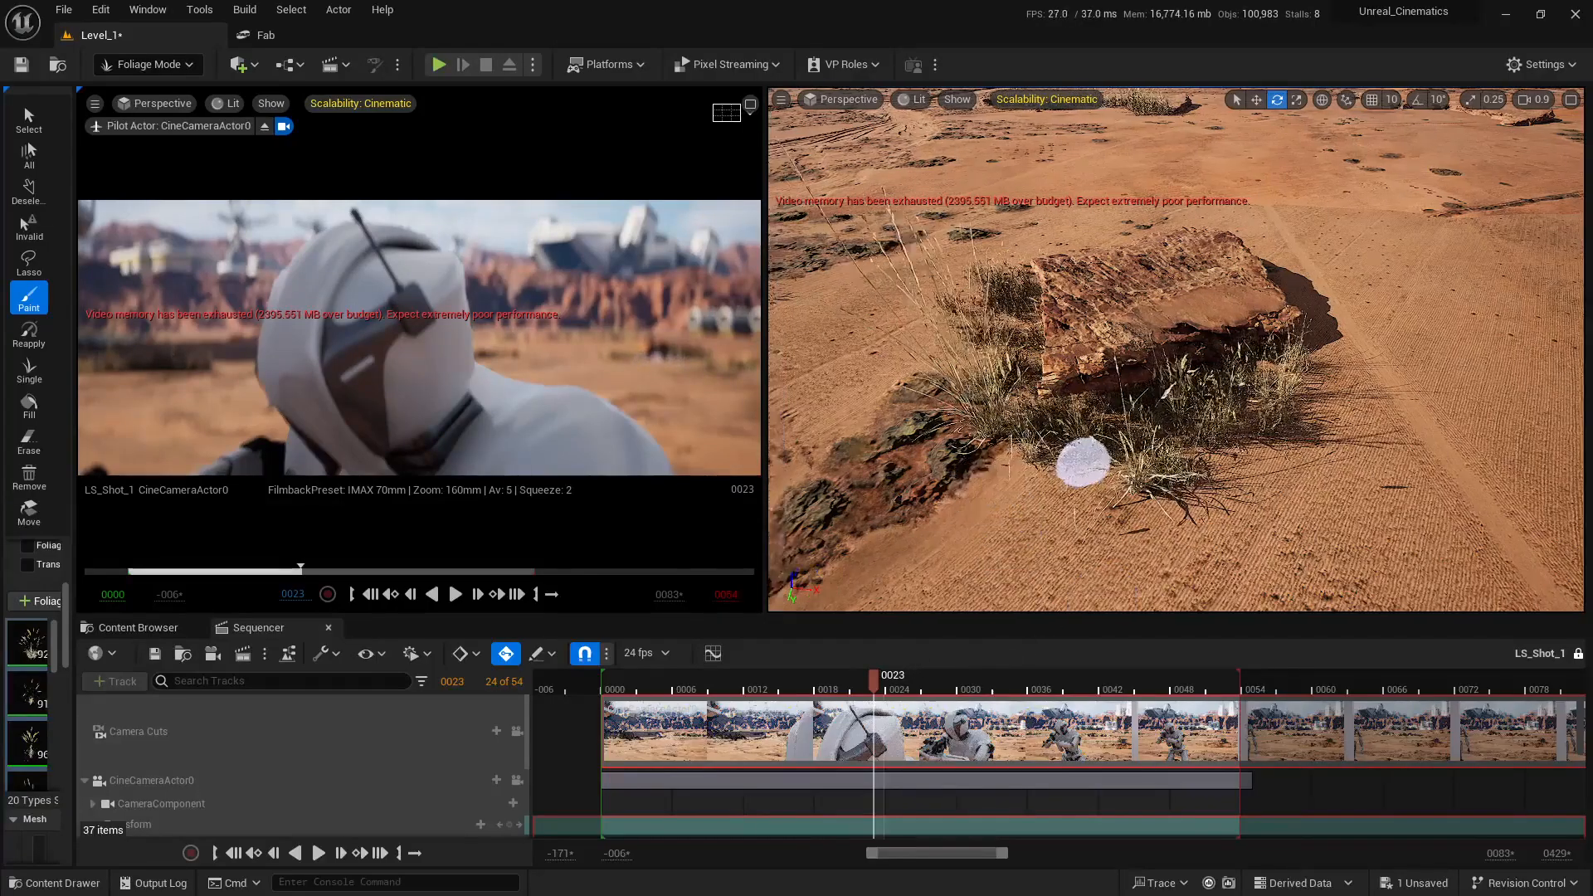
# Erase the overly tall grass clump beside the block-shaped rock, along with the oversized dead shrub painted in its place
pyautogui.moveTo(1084, 465)
pyautogui.mouseDown(button='right')
pyautogui.moveTo(1036, 348)
pyautogui.moveTo(1103, 365)
pyautogui.moveTo(1078, 466)
pyautogui.mouseUp(button='right')
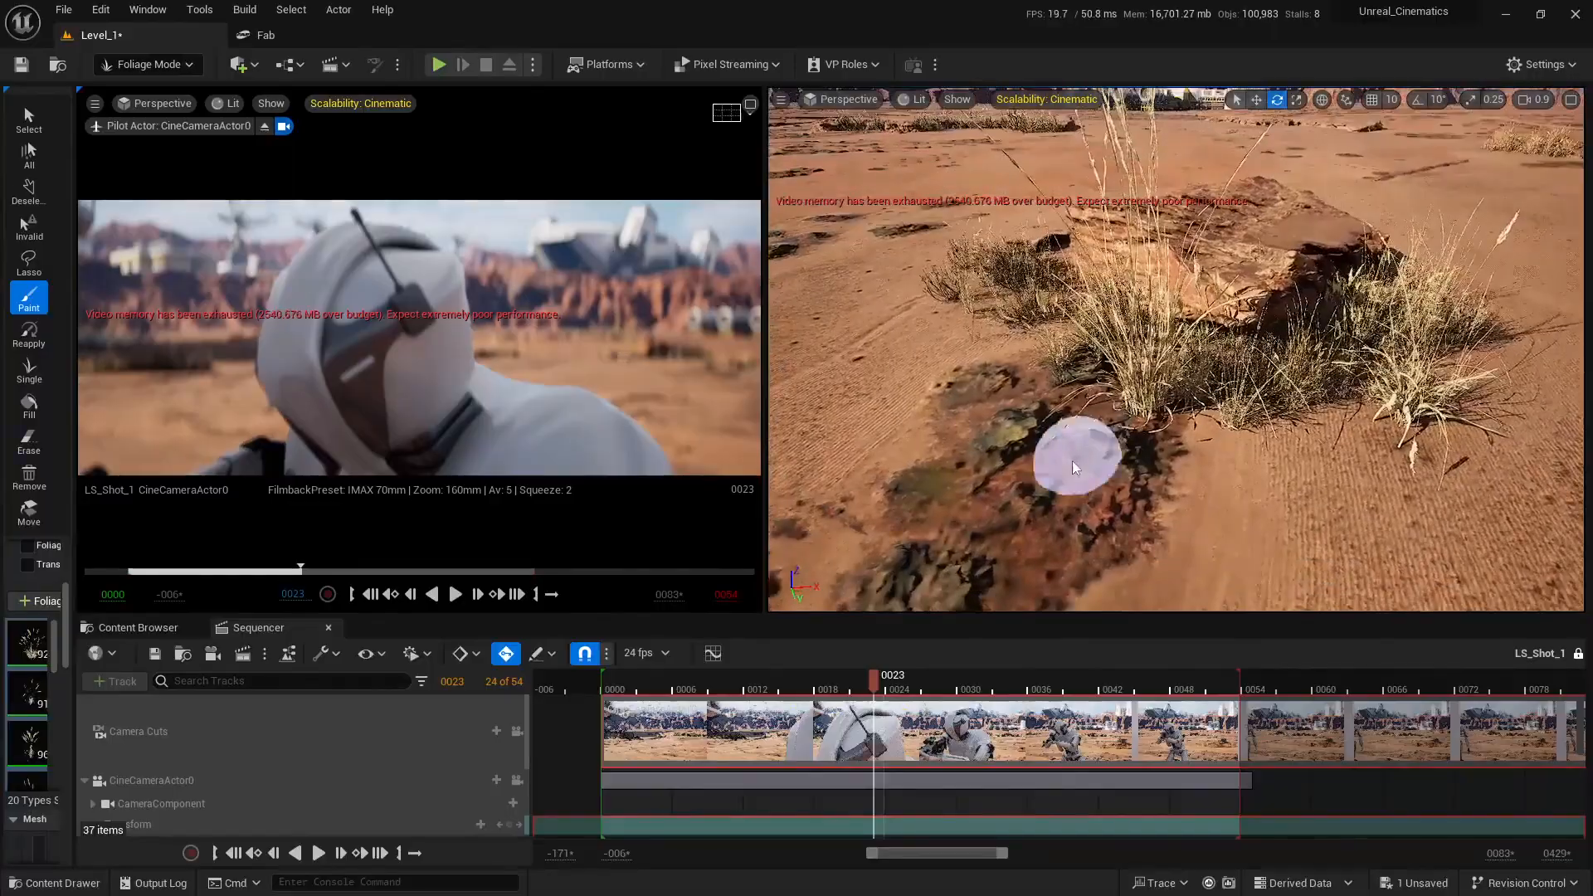
pyautogui.keyDown('shift'); pyautogui.click(1159, 411); pyautogui.keyUp('shift')
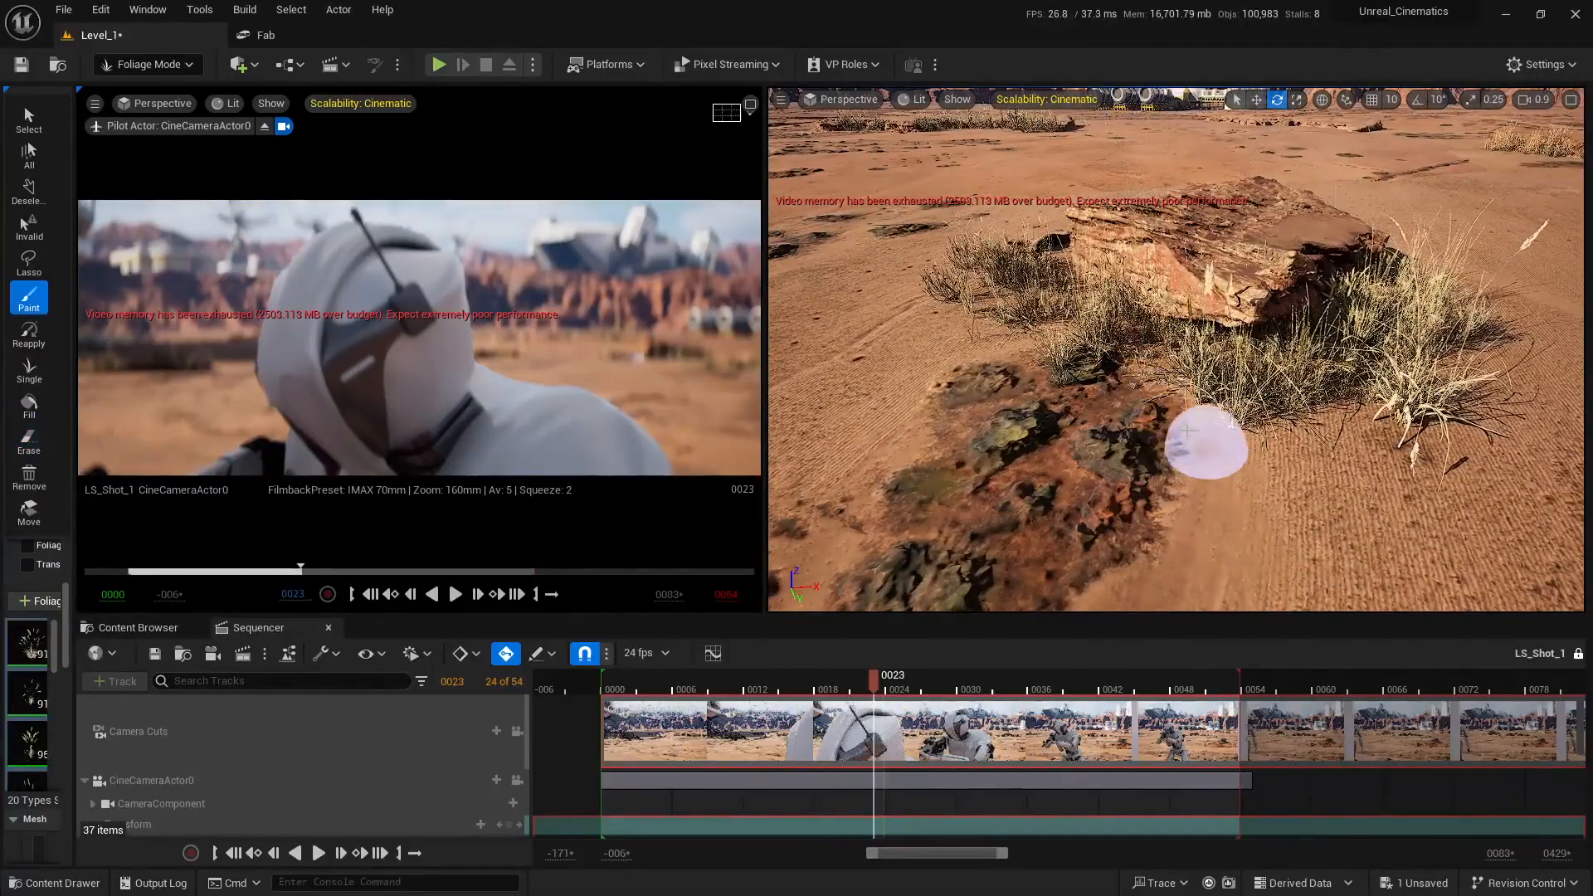
pyautogui.click(1141, 416)
pyautogui.keyDown('shift'); pyautogui.click(1059, 469); pyautogui.keyUp('shift')
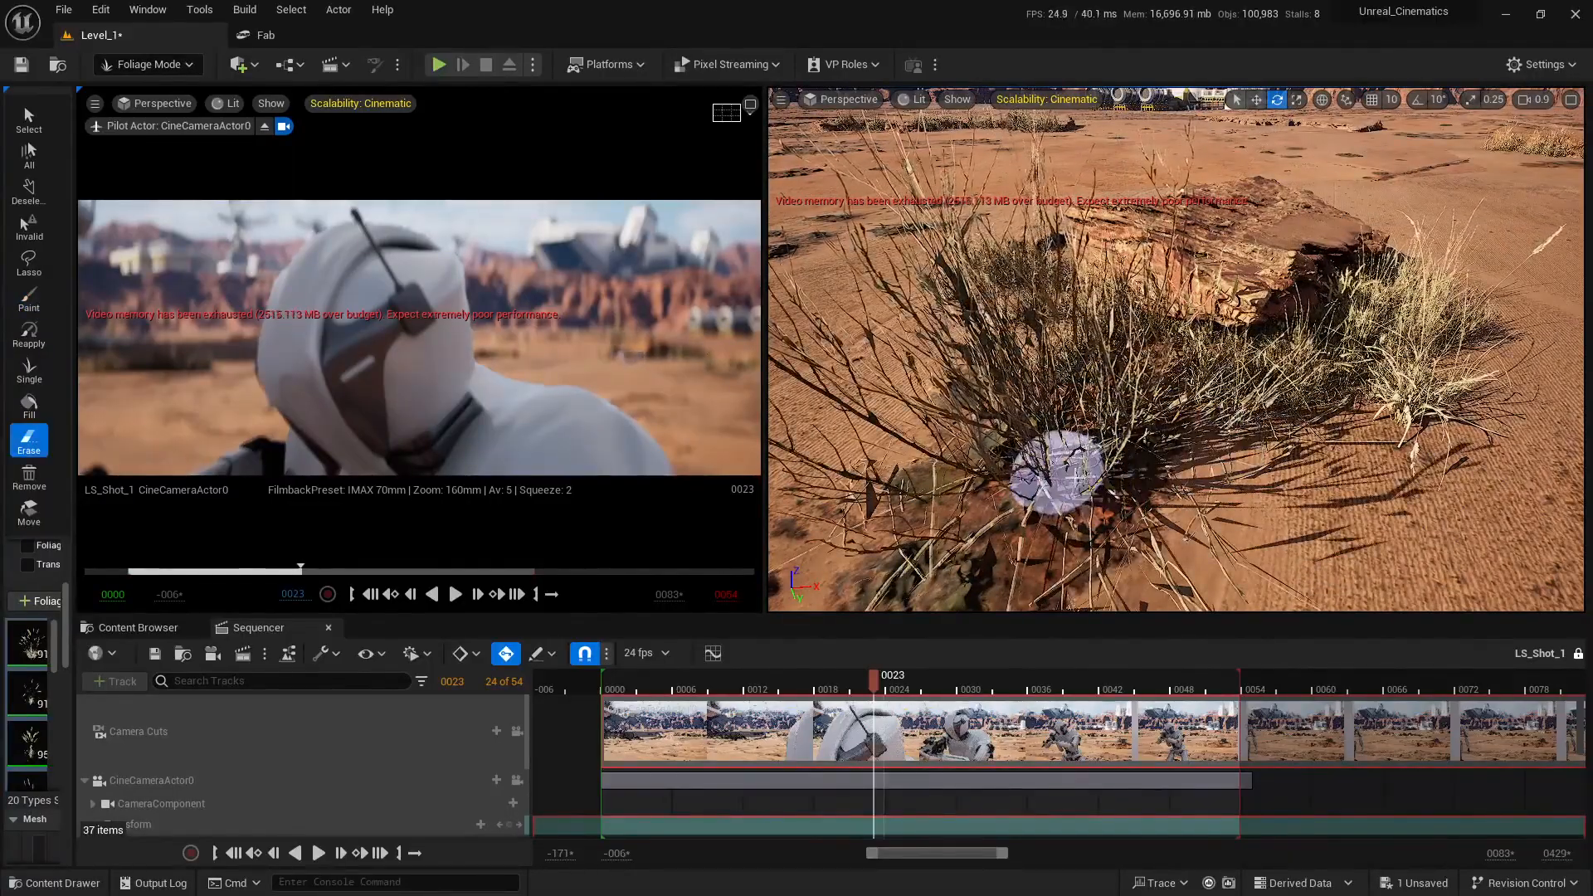
pyautogui.keyDown('shift'); pyautogui.click(1034, 466); pyautogui.keyUp('shift')
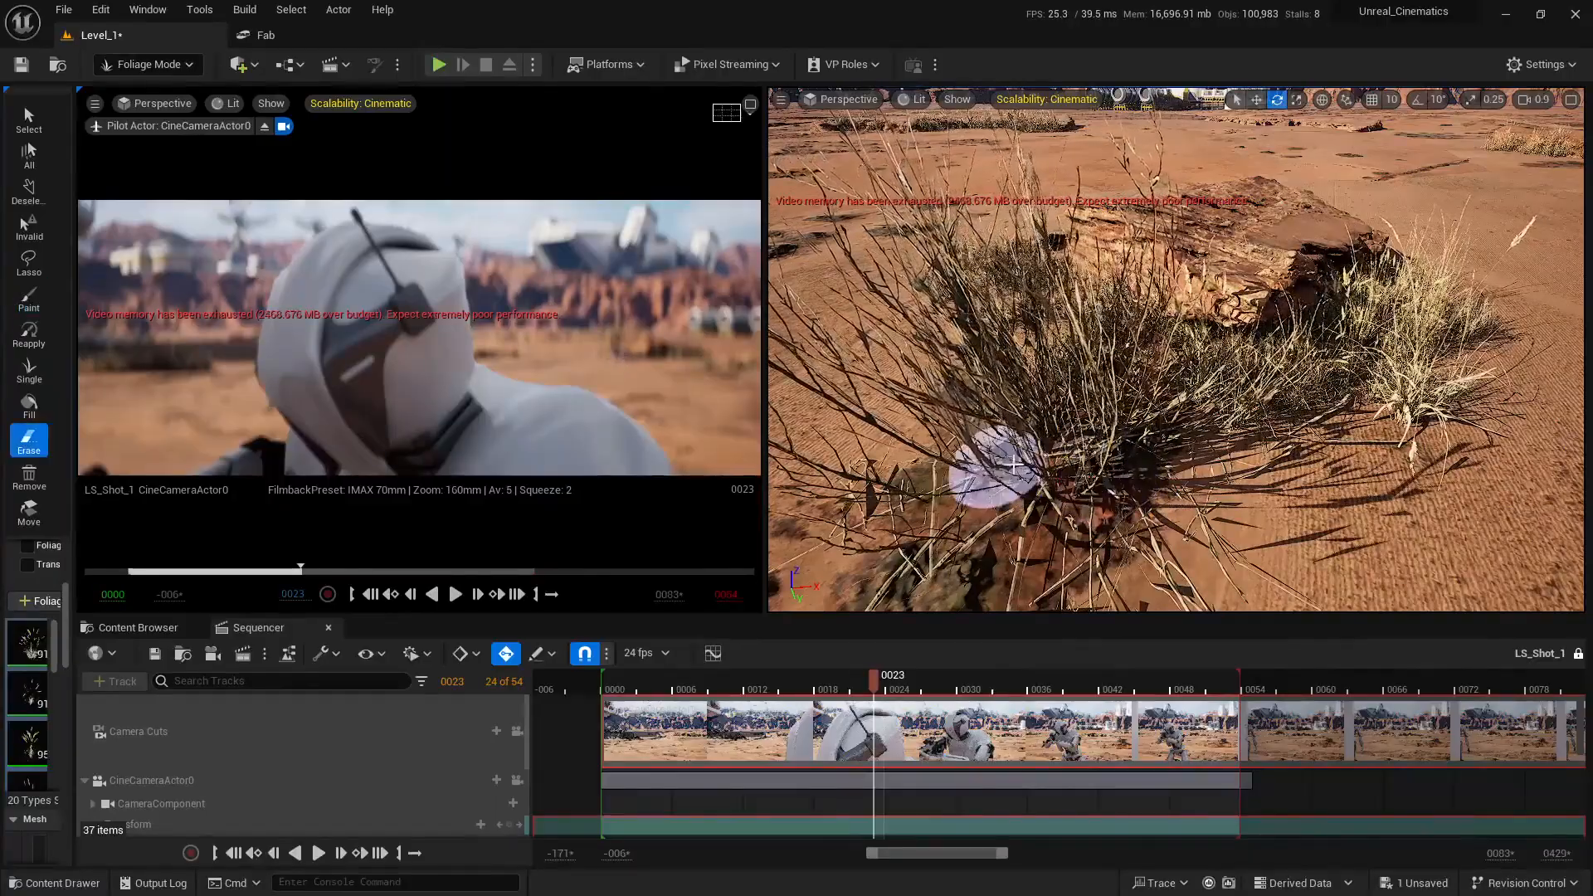
pyautogui.moveTo(1123, 473)
pyautogui.mouseDown(button='right')
pyautogui.moveTo(1123, 398)
pyautogui.moveTo(1148, 487)
pyautogui.mouseUp(button='right')
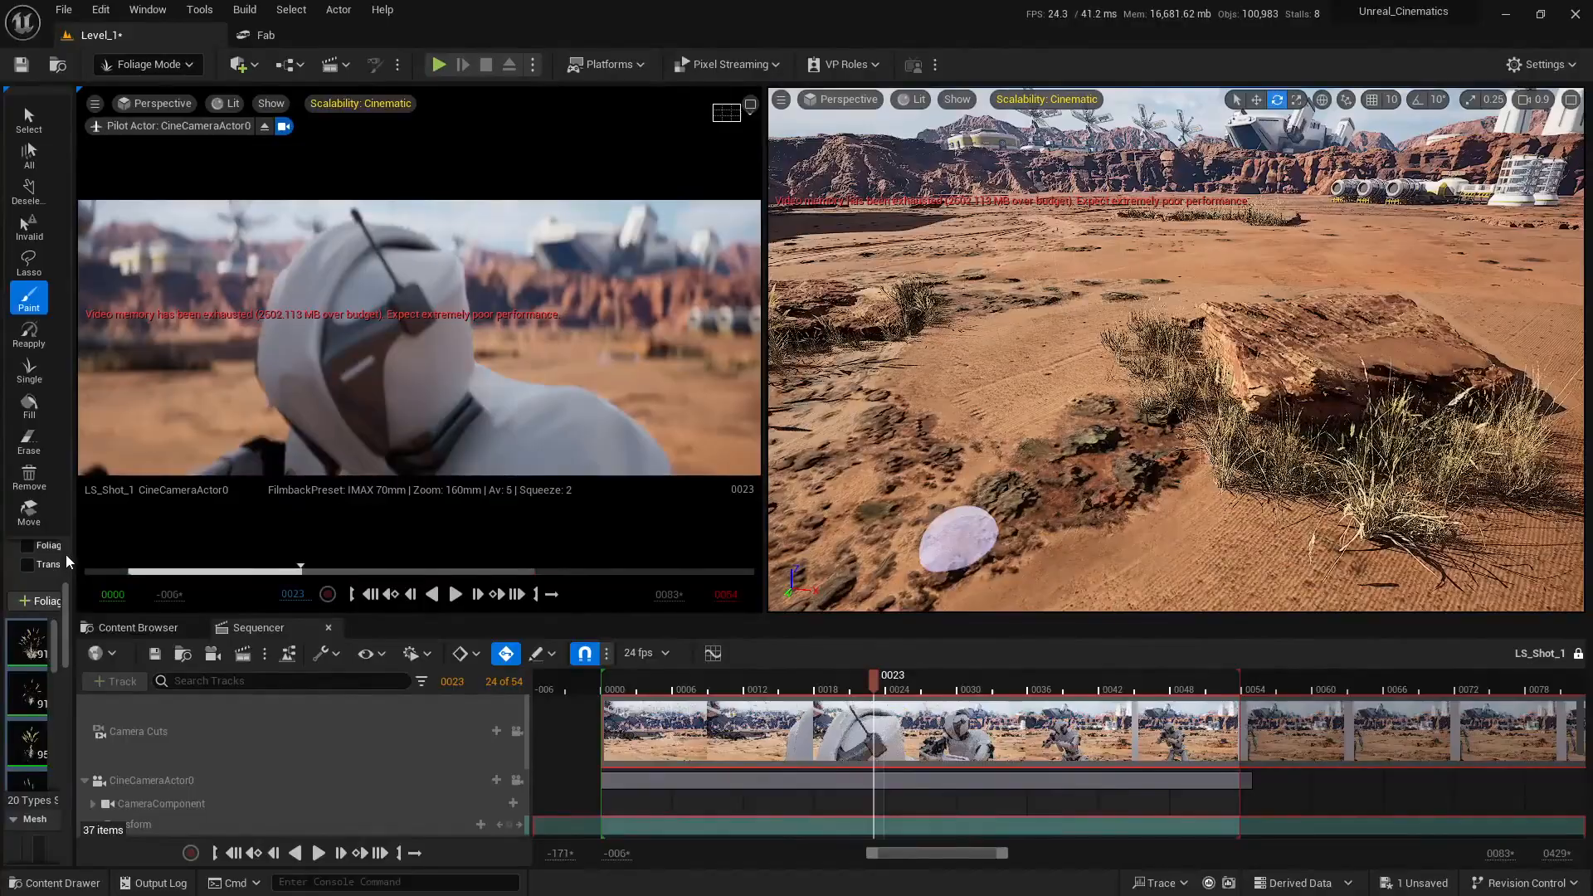
# With the foliage density at 20, paint more dry grass along the base of the block-shaped rock beside the dark stones
pyautogui.moveTo(76, 551); pyautogui.dragTo(163, 595)
pyautogui.click(202, 673)
pyautogui.write('20.0')
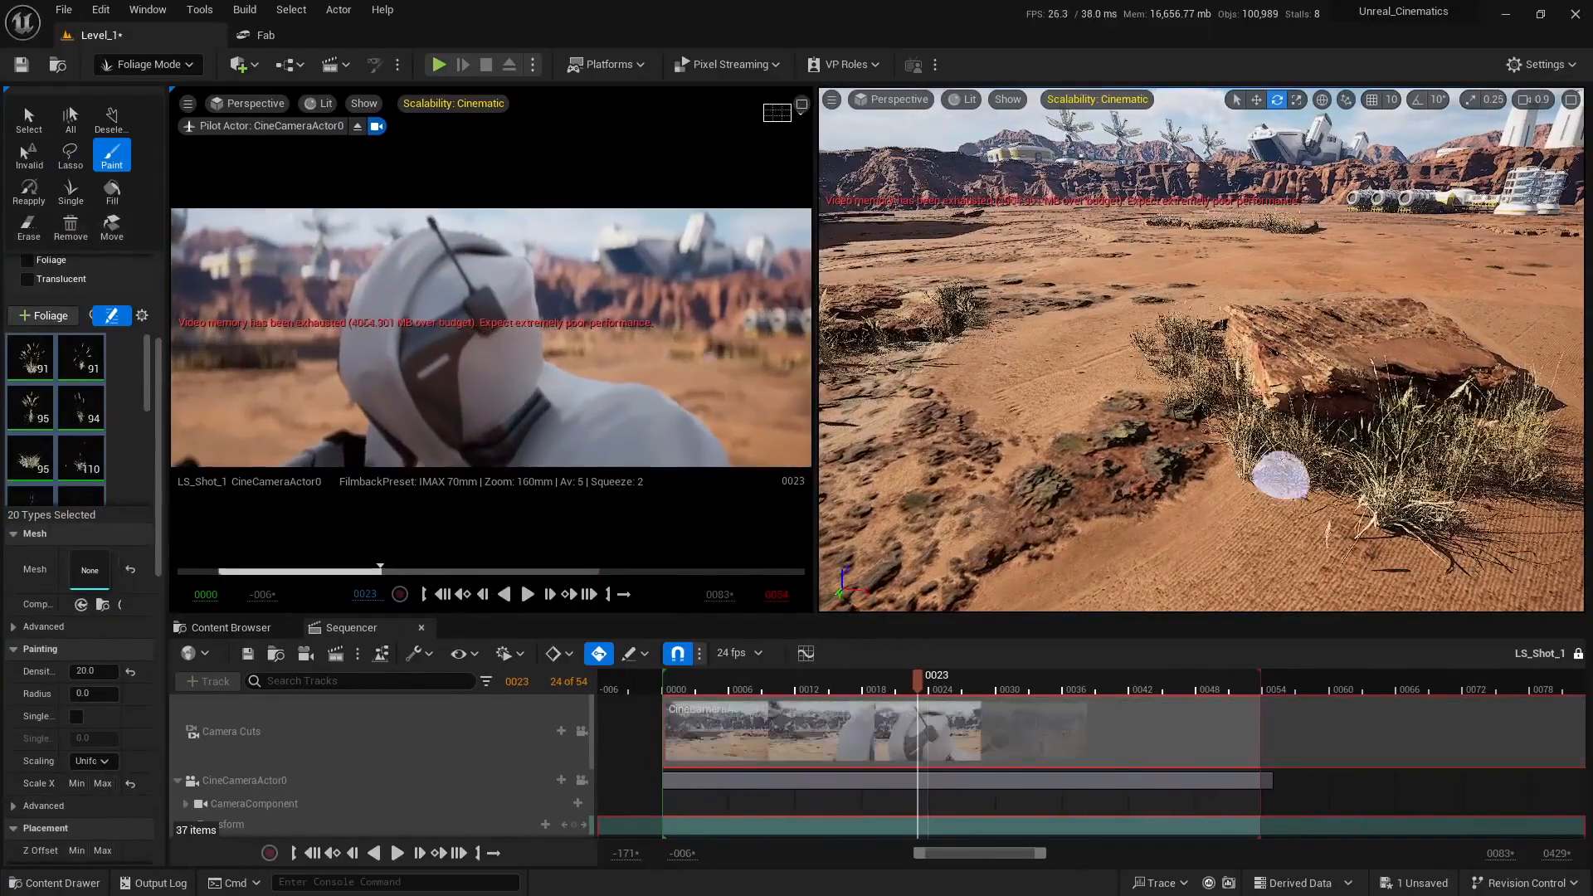
pyautogui.moveTo(1280, 475)
pyautogui.mouseDown(button='right')
pyautogui.moveTo(1090, 541)
pyautogui.moveTo(1079, 521)
pyautogui.mouseUp(button='right')
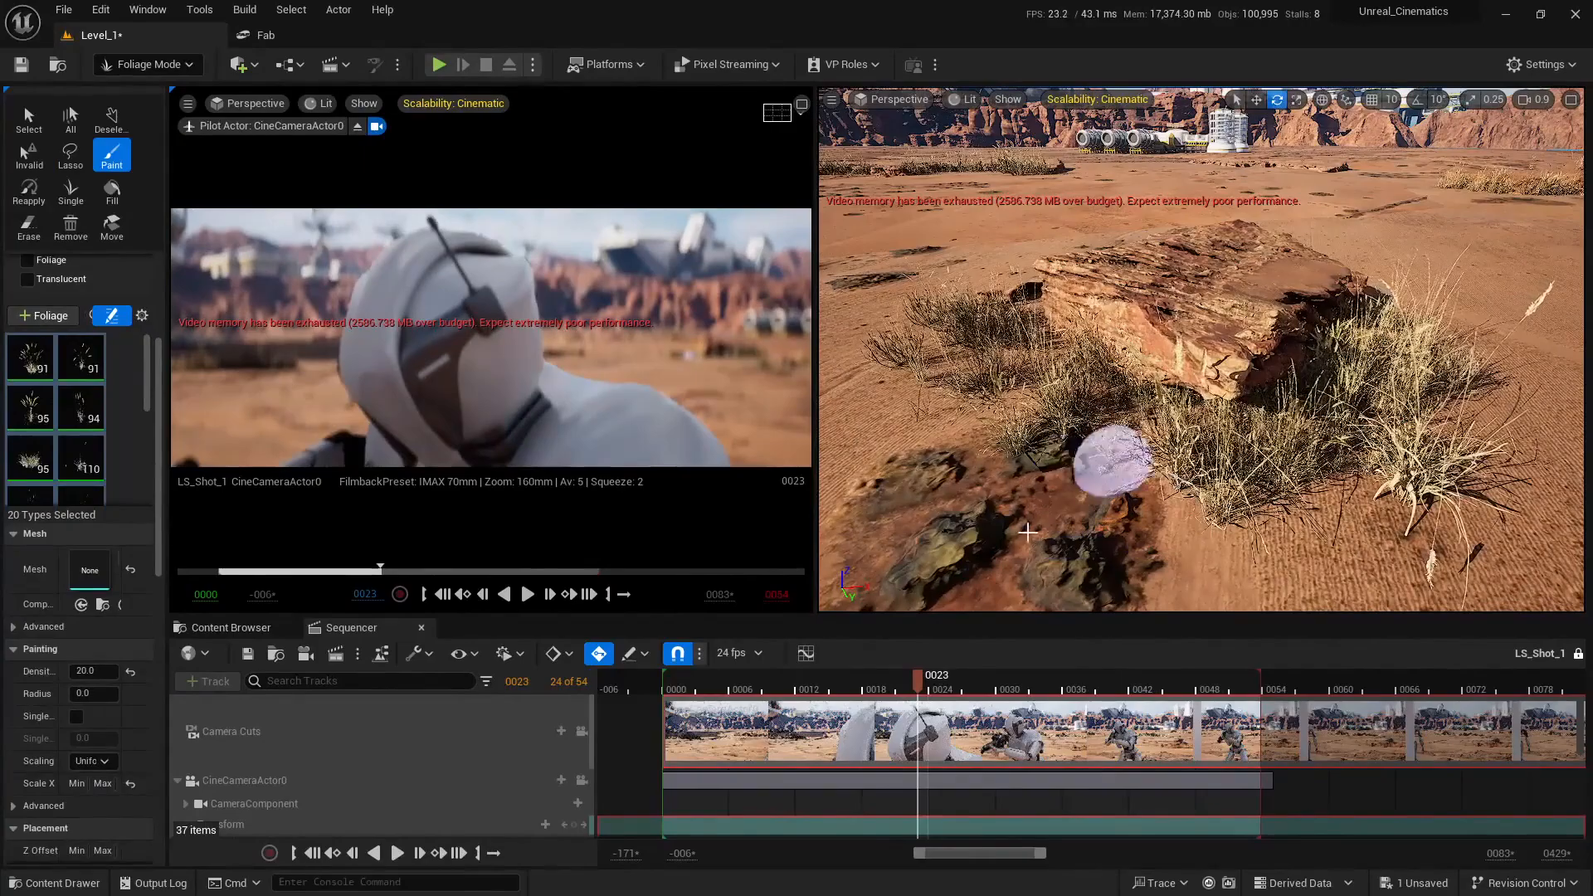
# With the shot at frame 26, paint large dry grass clumps along the front foot of the long, low rock outcrop
pyautogui.moveTo(1326, 506)
pyautogui.mouseDown(button='right')
pyautogui.moveTo(1302, 415)
pyautogui.moveTo(1252, 357)
pyautogui.moveTo(1173, 573)
pyautogui.moveTo(996, 561)
pyautogui.mouseUp(button='right')
pyautogui.moveTo(950, 683)
pyautogui.mouseDown()
pyautogui.moveTo(992, 683)
pyautogui.moveTo(954, 683)
pyautogui.mouseUp()
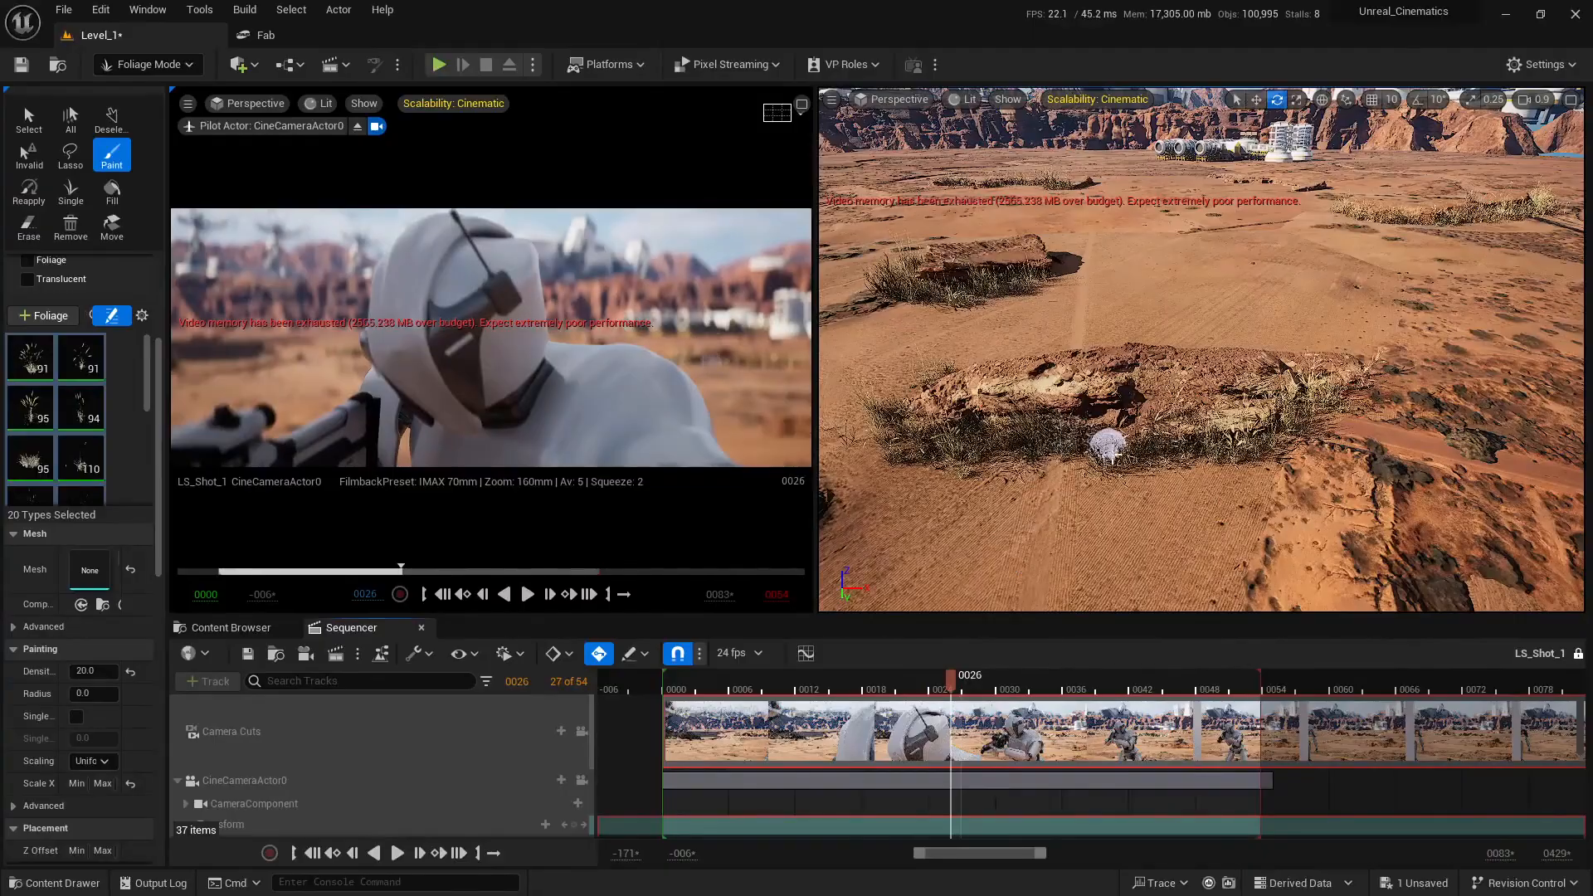
pyautogui.moveTo(1109, 452)
pyautogui.mouseDown()
pyautogui.moveTo(1065, 479)
pyautogui.moveTo(985, 466)
pyautogui.moveTo(1262, 476)
pyautogui.mouseUp()
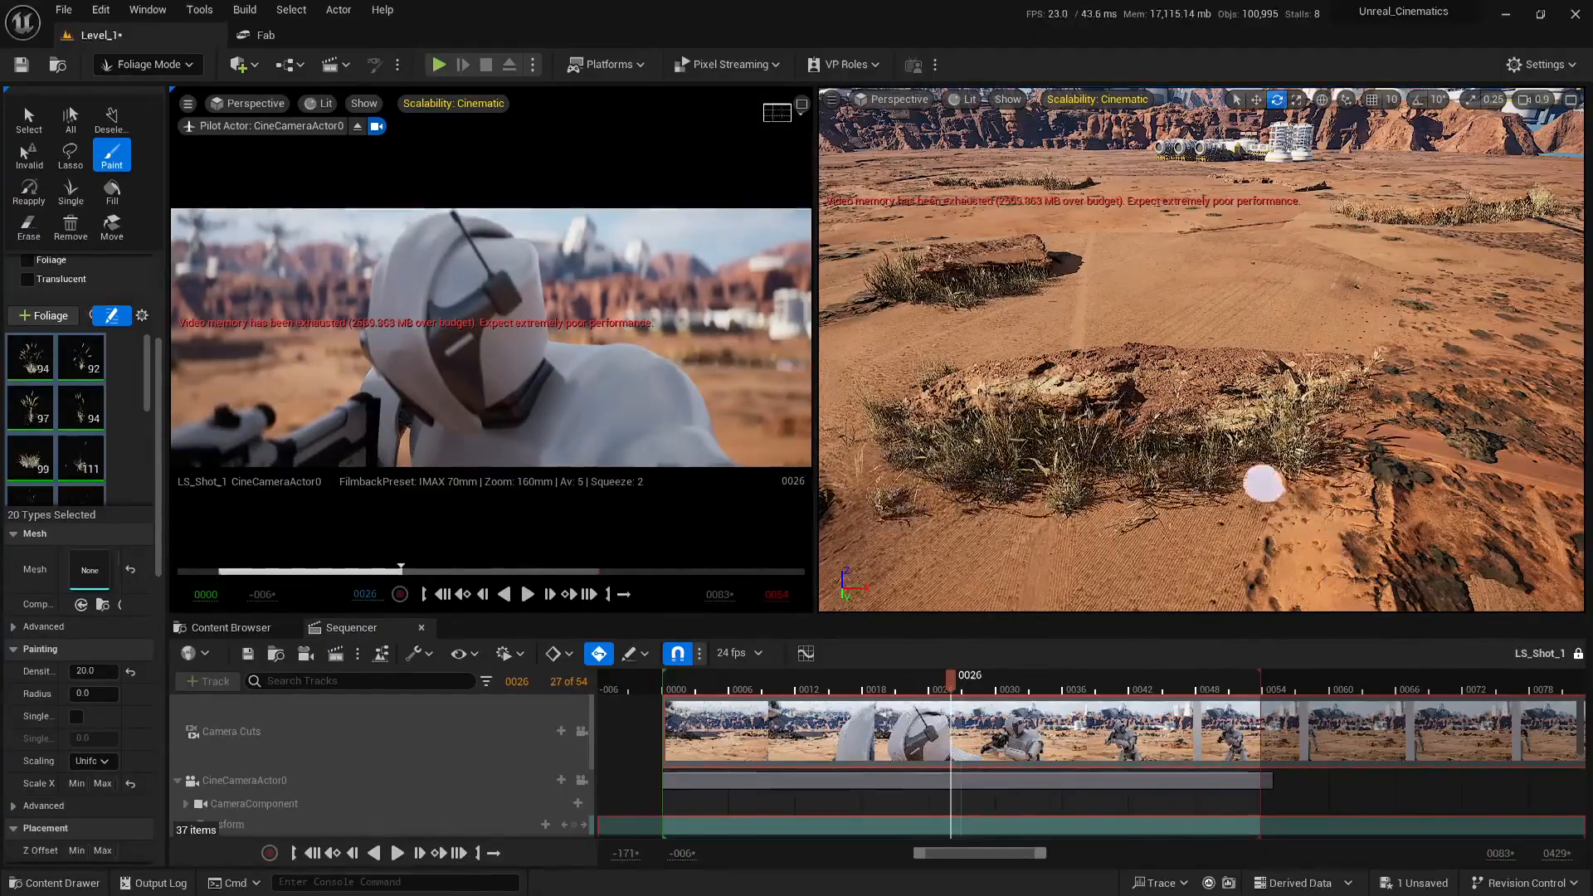
pyautogui.moveTo(1262, 476)
pyautogui.mouseDown(button='right')
pyautogui.moveTo(1248, 415)
pyautogui.moveTo(1261, 473)
pyautogui.mouseUp(button='right')
# Move the shot to frame 36 and paint a few sparse grass tufts along the low sand-covered rock ledge
pyautogui.moveTo(960, 685); pyautogui.dragTo(1065, 685)
pyautogui.moveTo(1071, 595); pyautogui.dragTo(1078, 581, button='right')
pyautogui.press('w')
pyautogui.moveTo(1234, 489)
pyautogui.mouseDown(button='right')
pyautogui.moveTo(1195, 498)
pyautogui.moveTo(1235, 489)
pyautogui.moveTo(1278, 523)
pyautogui.mouseUp(button='right')
pyautogui.scroll(3, 1195, 497)
pyautogui.press('w')
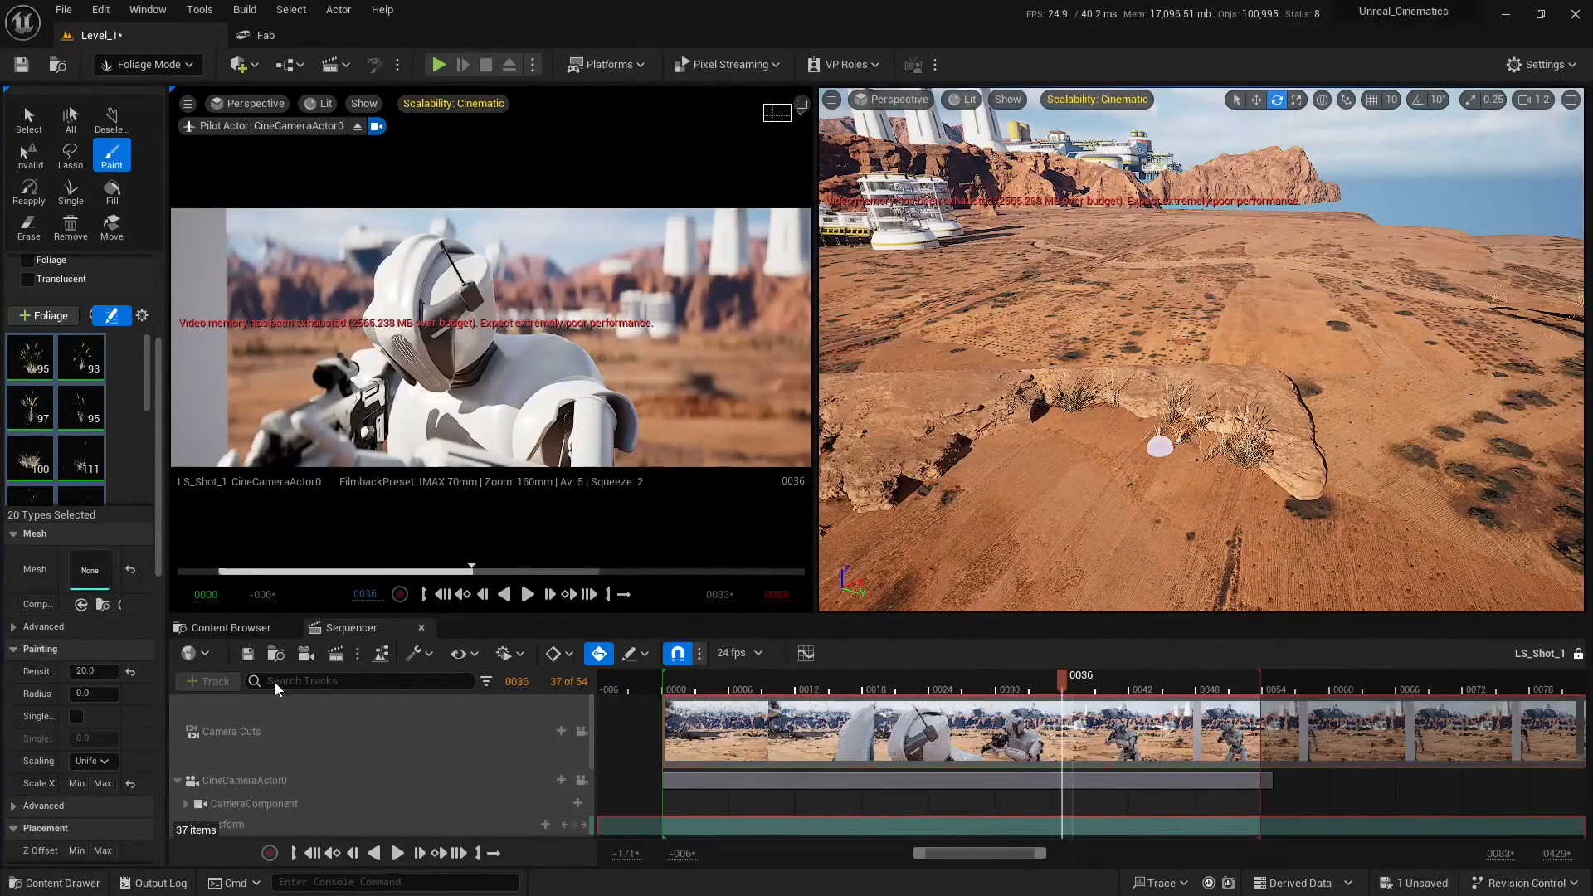
# Set the foliage density to 70 and paint thicker dry grass along the inner edge of the sand-covered ledge towards its tip
pyautogui.click(93, 670)
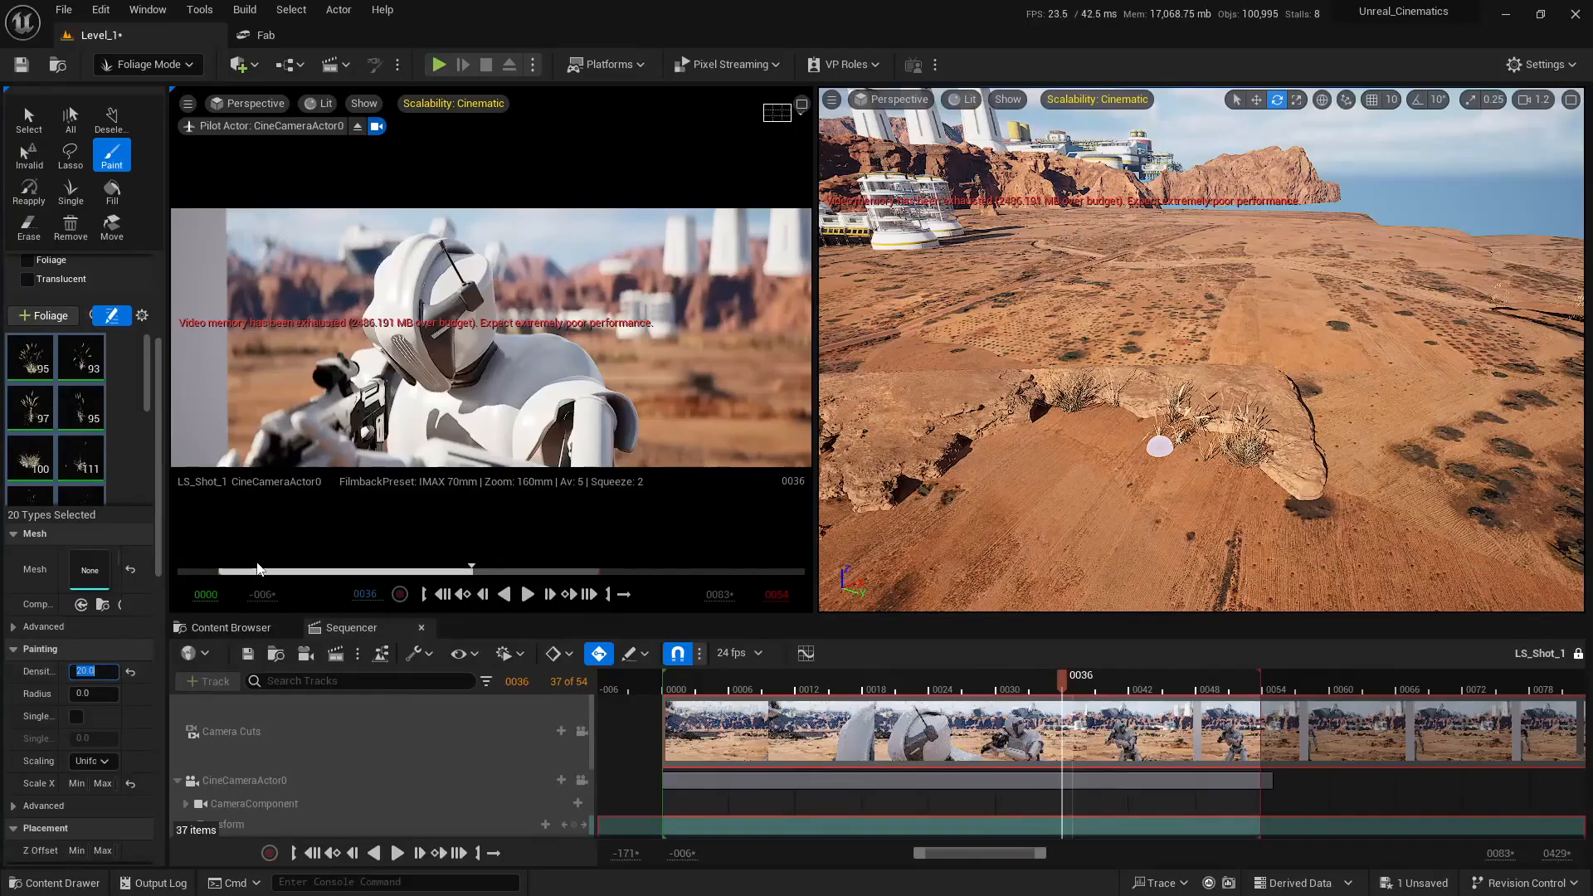
pyautogui.write('70')
pyautogui.press('Return')
pyautogui.moveTo(902, 481); pyautogui.dragTo(881, 481, button='right')
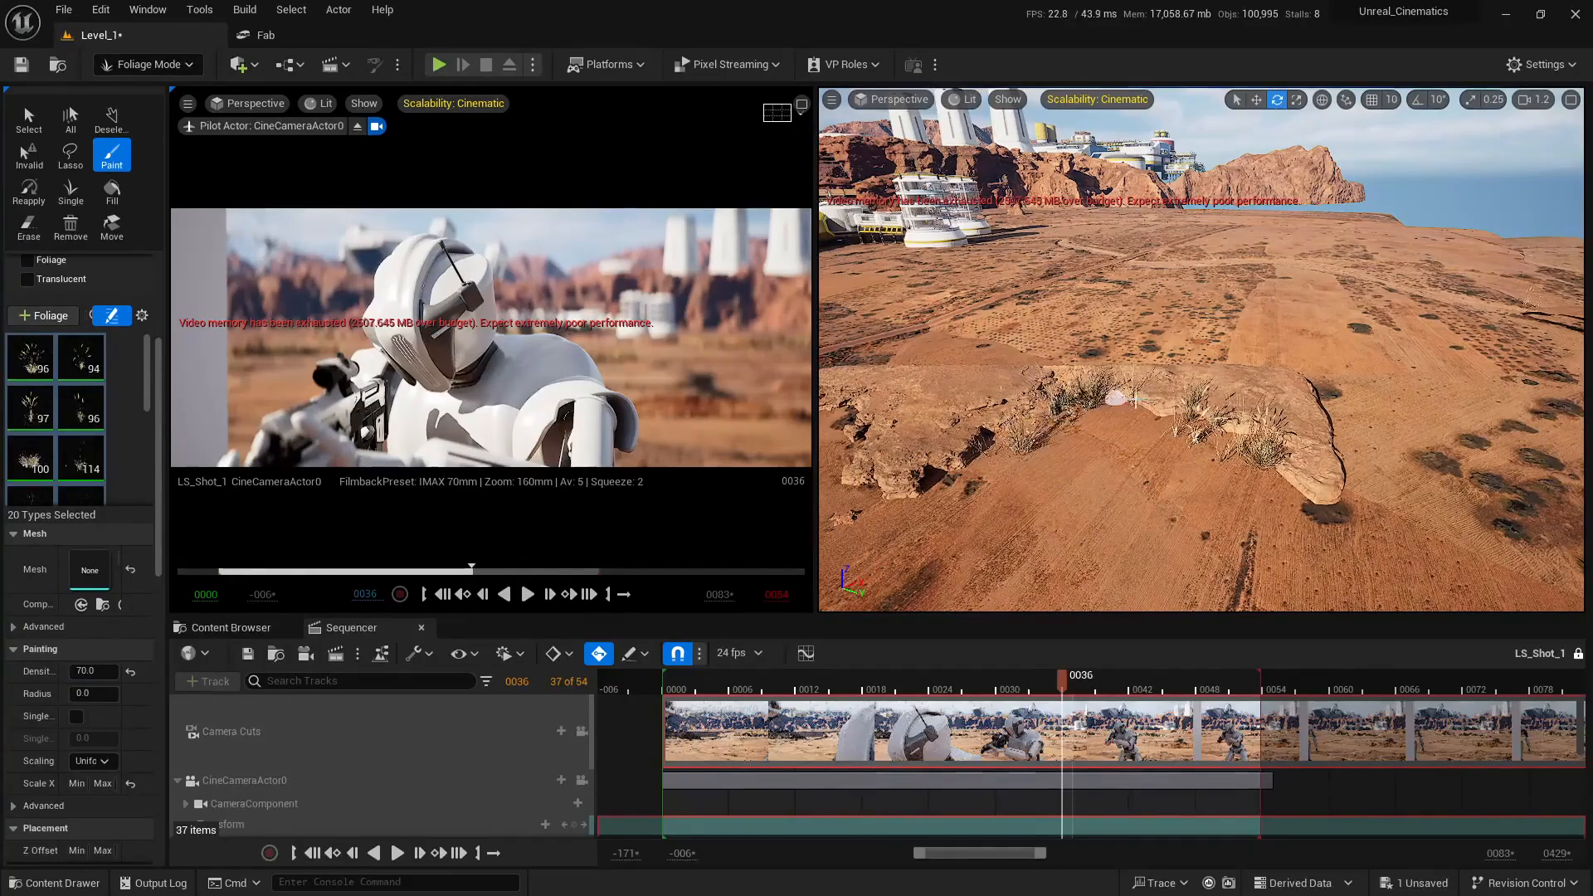
pyautogui.moveTo(985, 508)
pyautogui.mouseDown()
pyautogui.moveTo(932, 491)
pyautogui.moveTo(954, 481)
pyautogui.mouseUp()
pyautogui.moveTo(1061, 451); pyautogui.dragTo(987, 450, button='right')
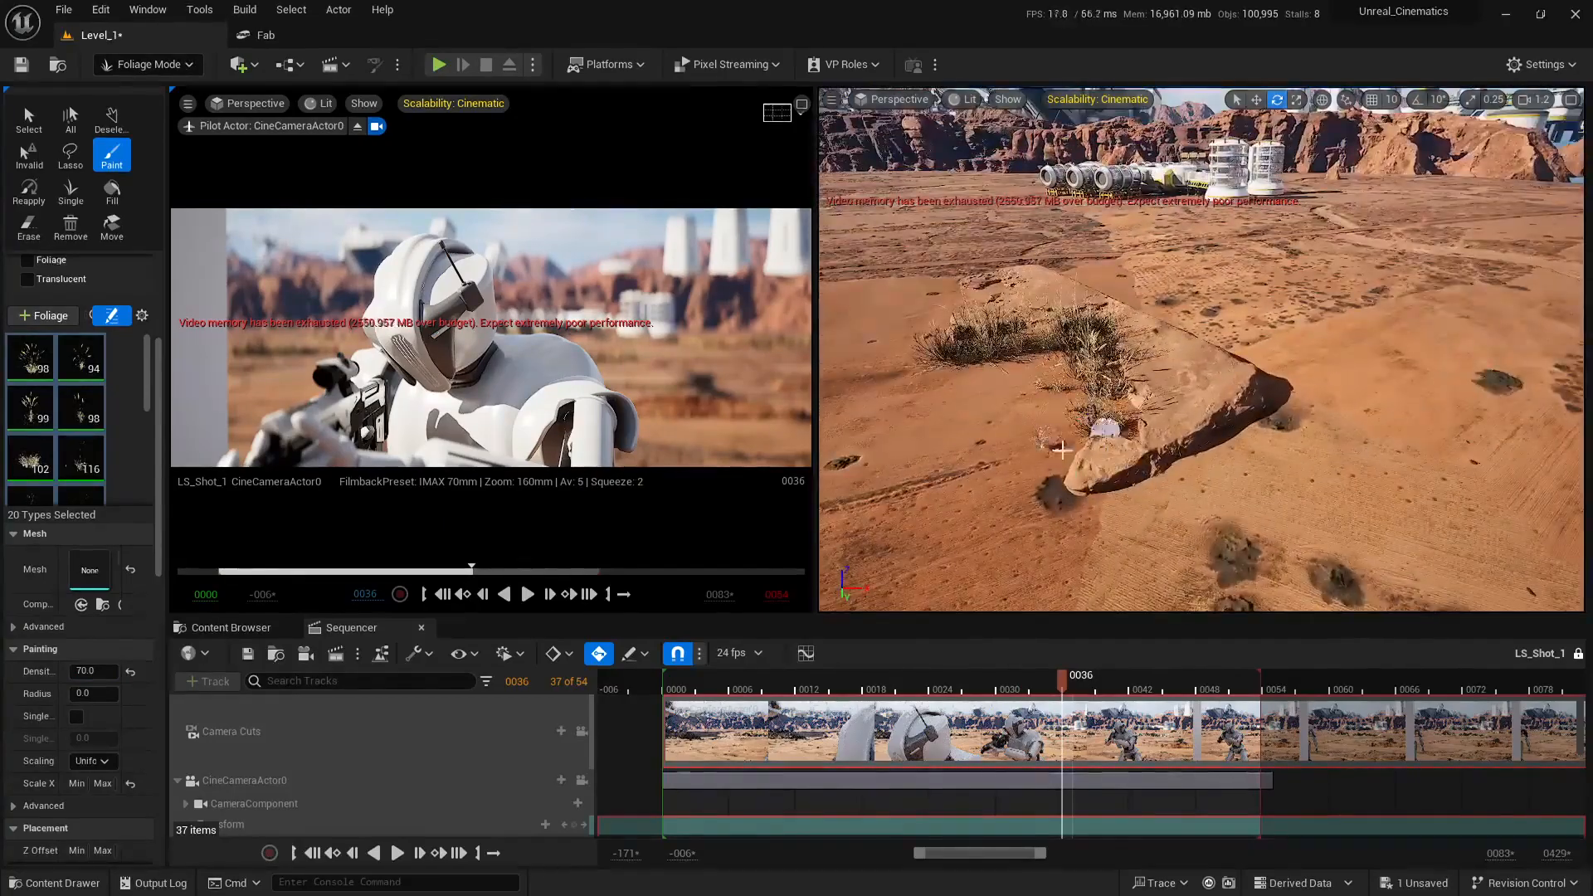
pyautogui.click(1073, 483)
pyautogui.moveTo(1191, 459); pyautogui.dragTo(1328, 477, button='right')
pyautogui.moveTo(1185, 524); pyautogui.dragTo(1052, 456)
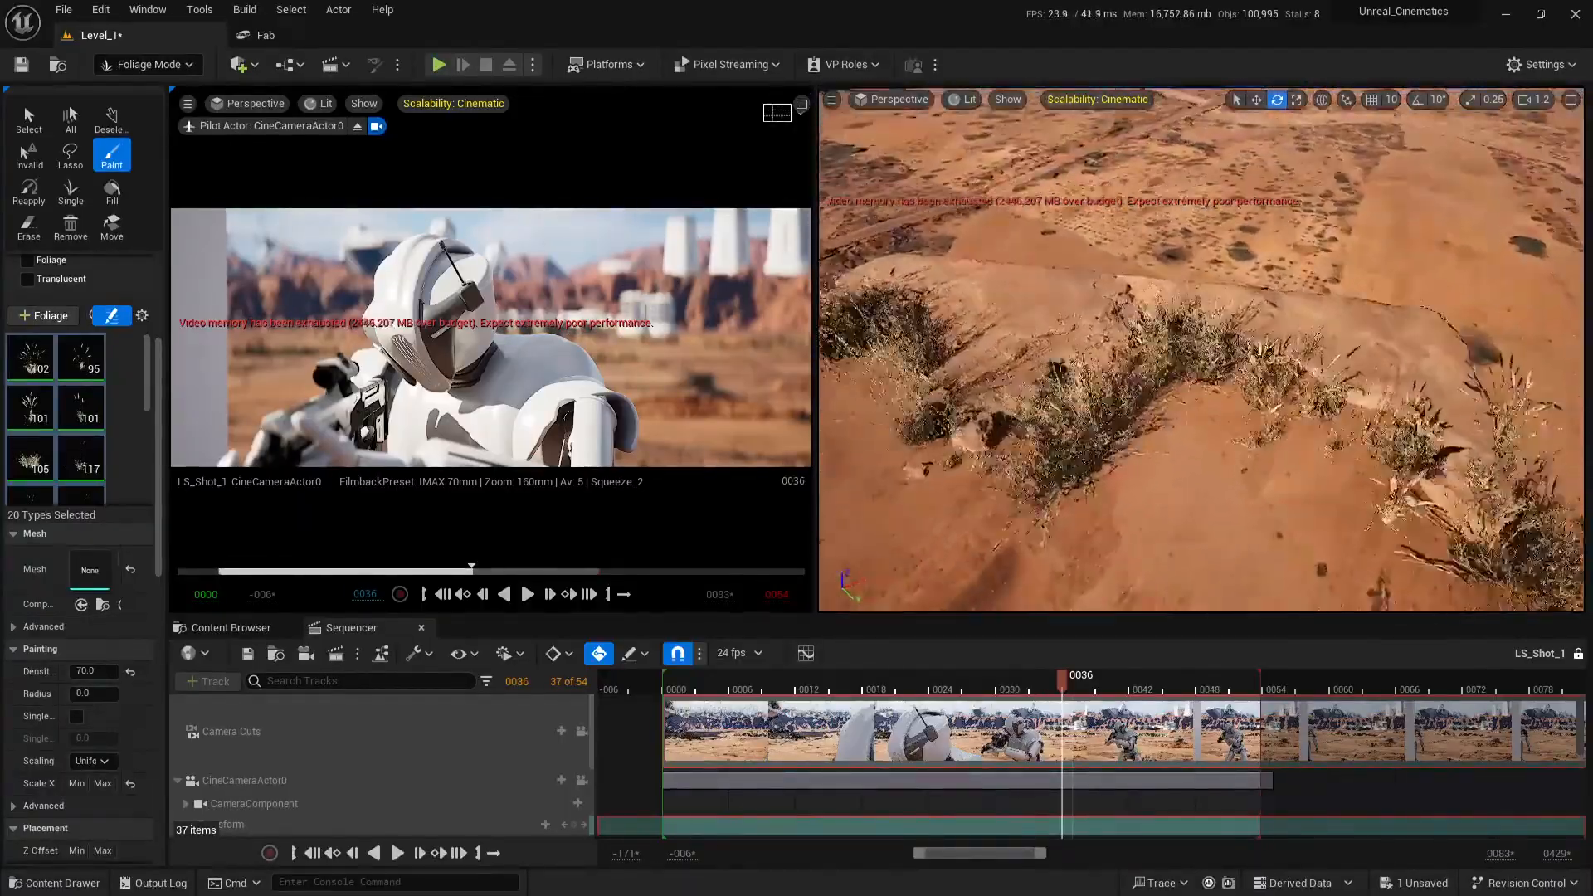
# Paint more dry grass around the tip and outer foot of the sand-covered rock ledge
pyautogui.moveTo(1112, 468); pyautogui.dragTo(987, 464, button='right')
pyautogui.moveTo(1269, 445)
pyautogui.mouseDown(button='right')
pyautogui.moveTo(1265, 389)
pyautogui.moveTo(1125, 415)
pyautogui.mouseUp(button='right')
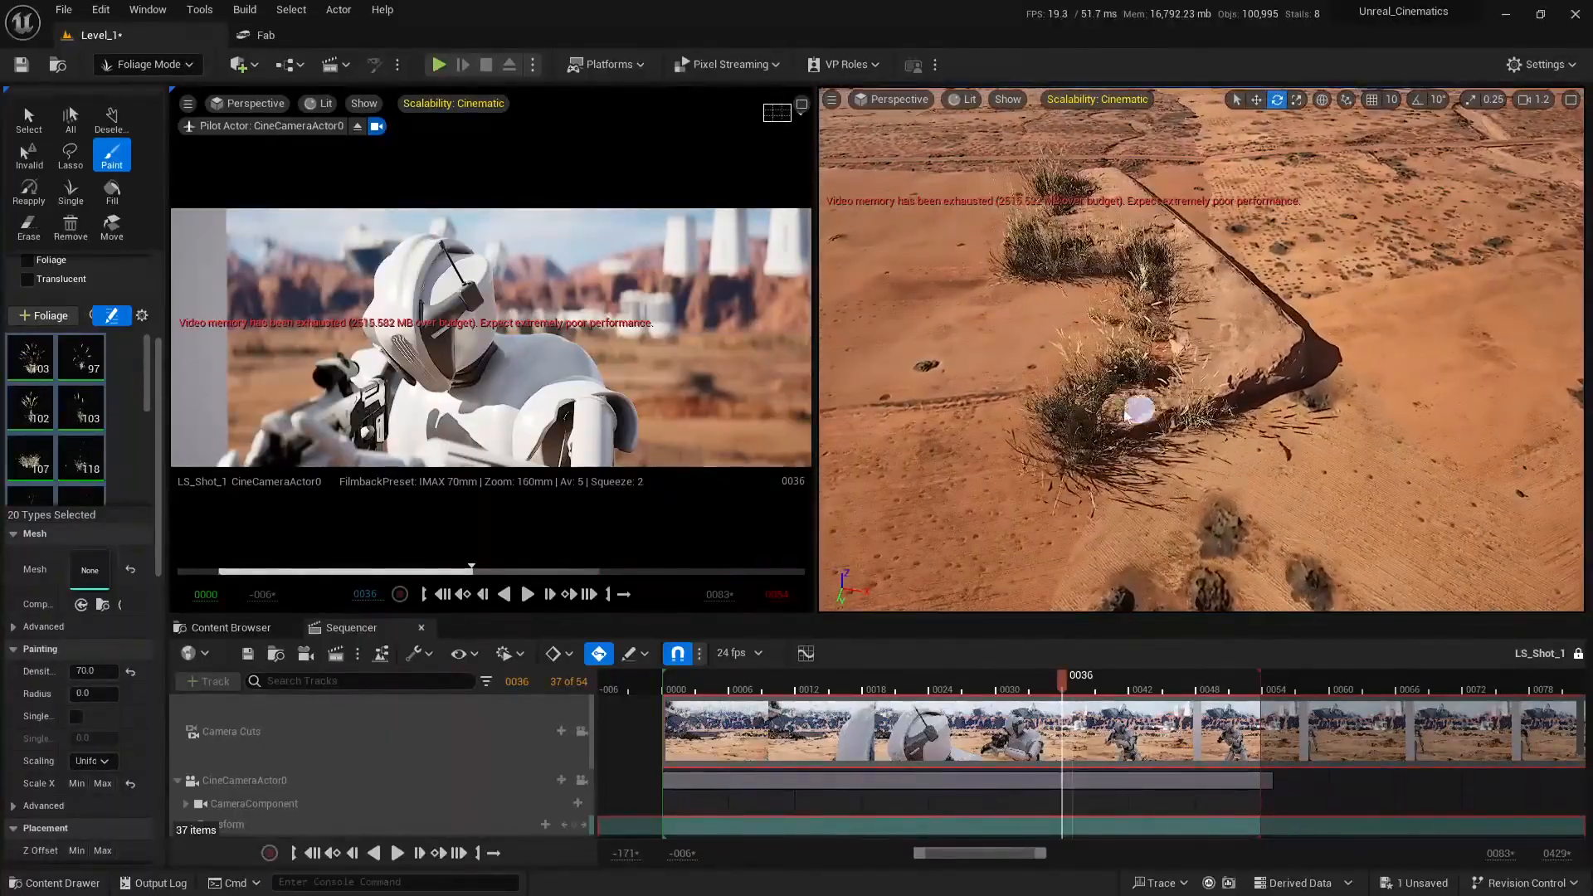
pyautogui.moveTo(1341, 410)
pyautogui.mouseDown(button='right')
pyautogui.moveTo(1328, 390)
pyautogui.moveTo(1319, 415)
pyautogui.mouseUp(button='right')
pyautogui.moveTo(1029, 527)
pyautogui.mouseDown(button='right')
pyautogui.moveTo(1027, 498)
pyautogui.moveTo(1053, 522)
pyautogui.mouseUp(button='right')
pyautogui.click(1067, 359)
pyautogui.moveTo(1067, 359); pyautogui.dragTo(996, 257, button='right')
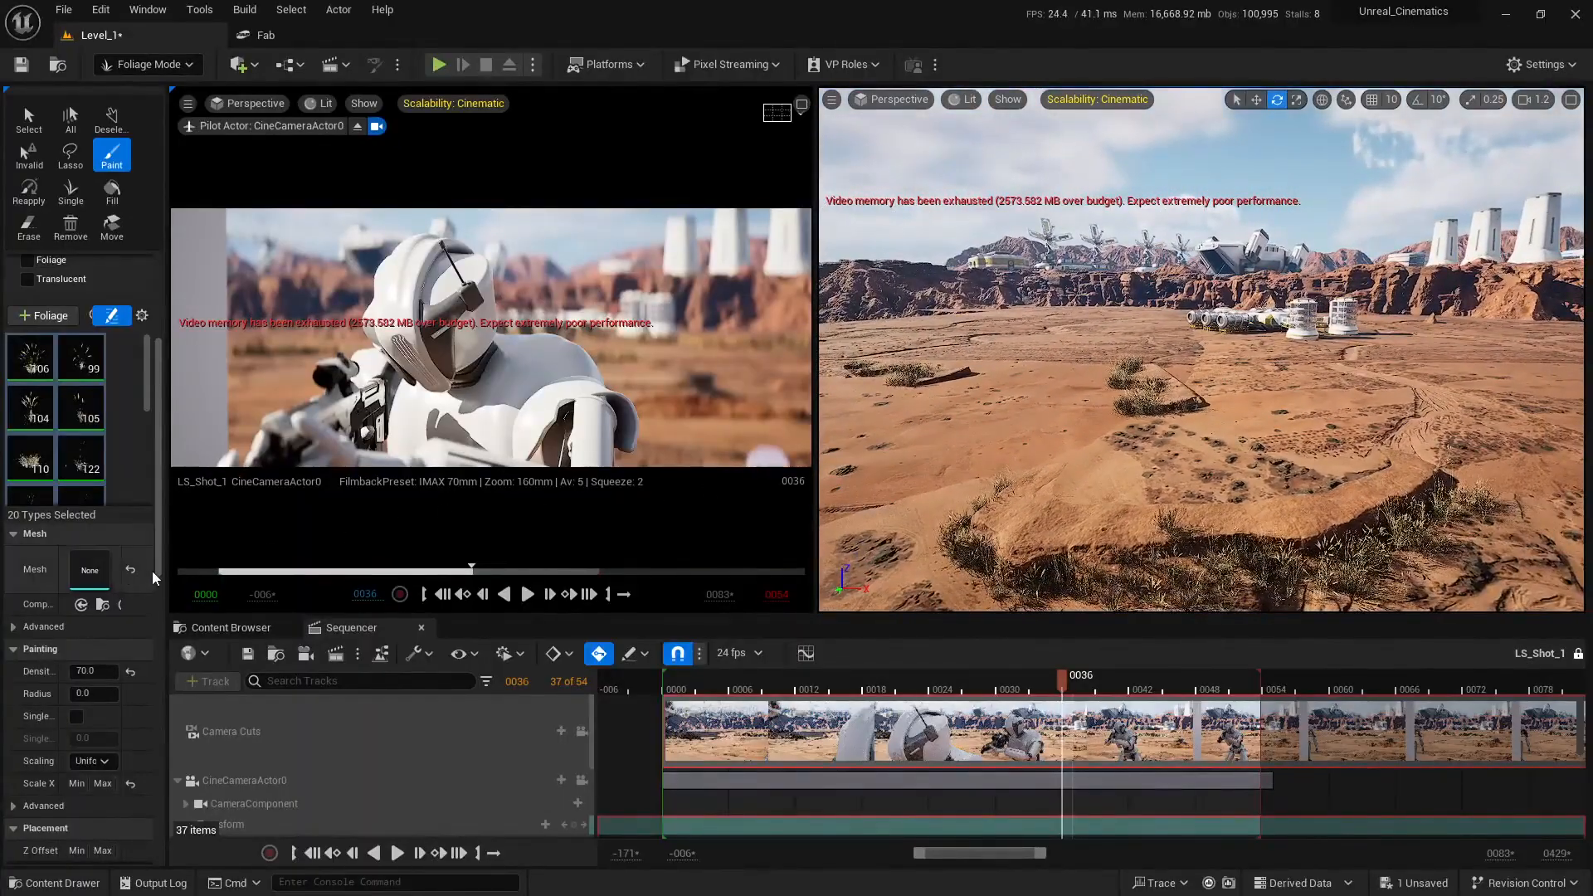
# With the shot at frame 46, paint dry grass around the layered rock slab and along its pale lower shelf
pyautogui.moveTo(1081, 692); pyautogui.dragTo(1180, 724)
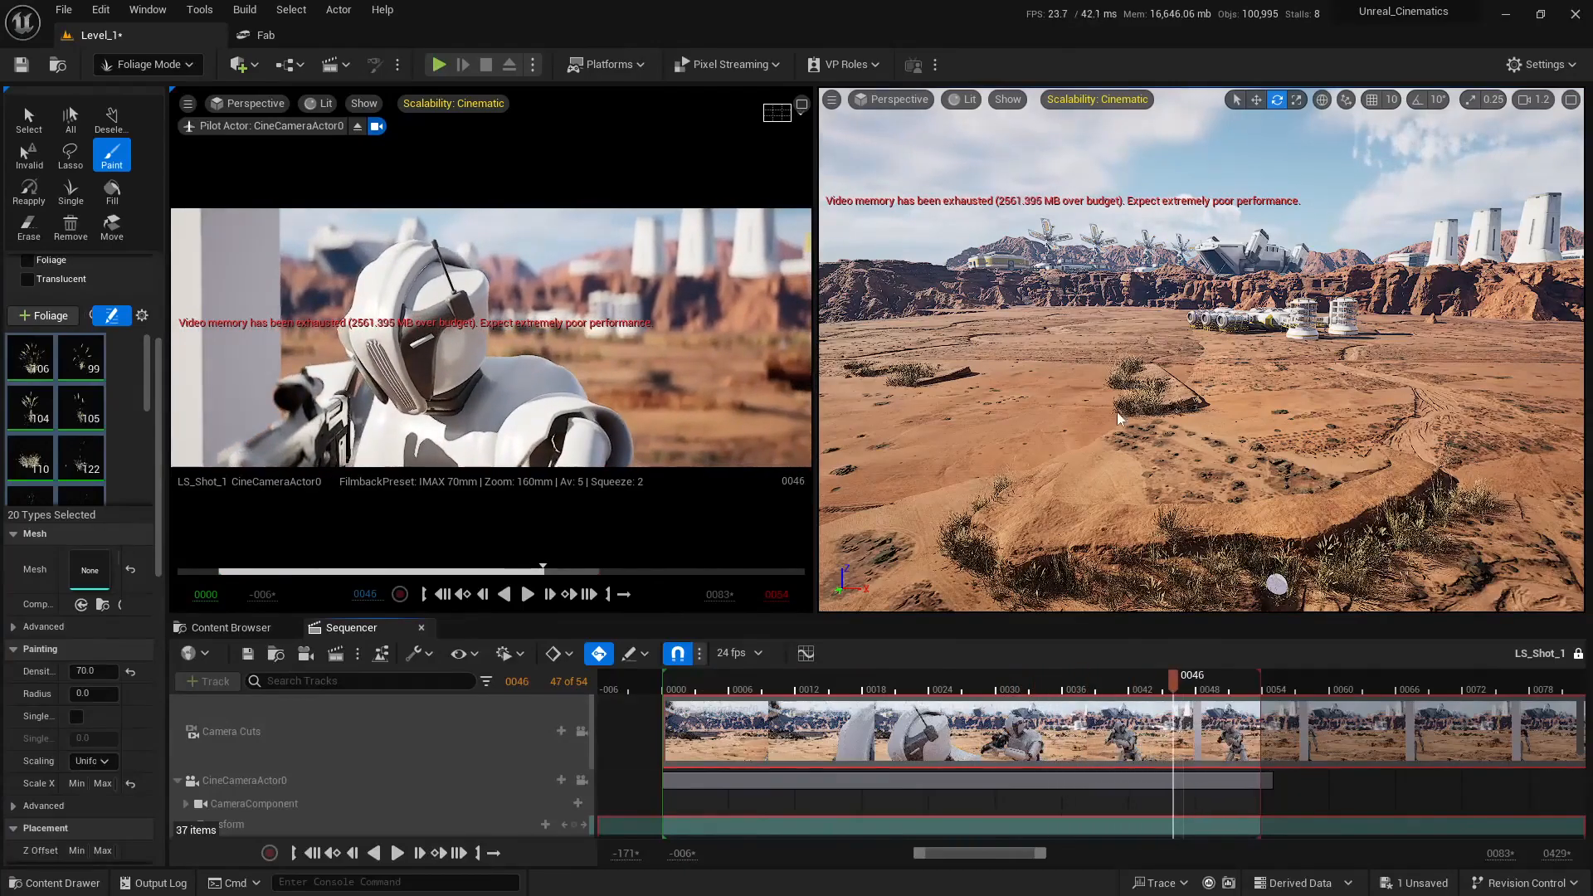
pyautogui.press('s')
pyautogui.moveTo(1200, 349); pyautogui.dragTo(1385, 335, button='right')
pyautogui.scroll(3, 1200, 390)
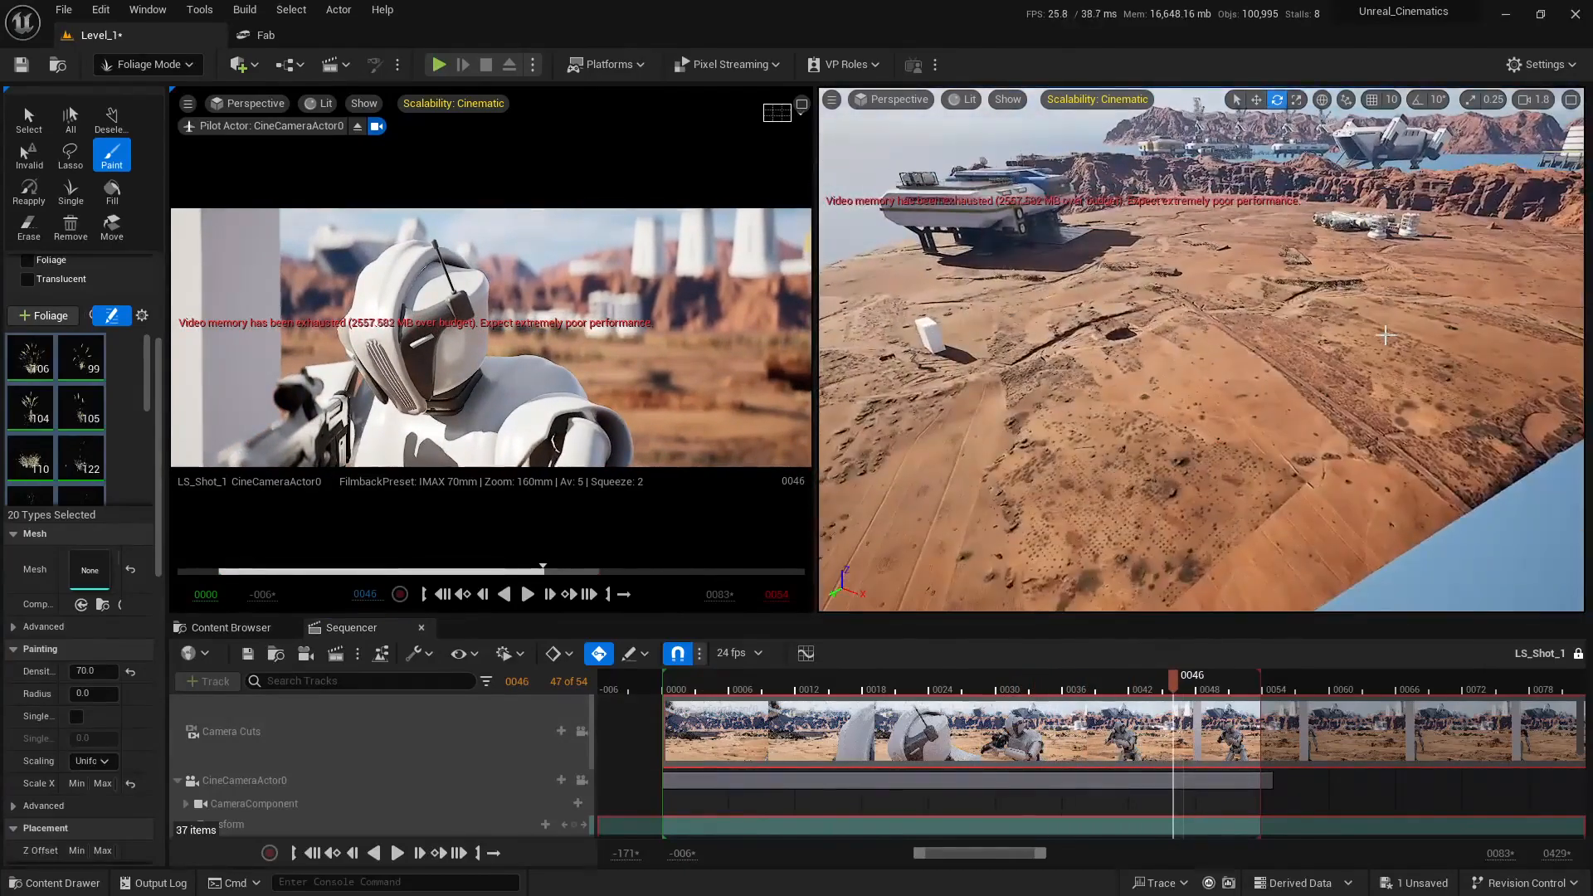
pyautogui.press('w')
pyautogui.moveTo(1500, 138); pyautogui.dragTo(1500, 265, button='right')
pyautogui.scroll(-3, 1500, 187)
pyautogui.scroll(-2, 1500, 249)
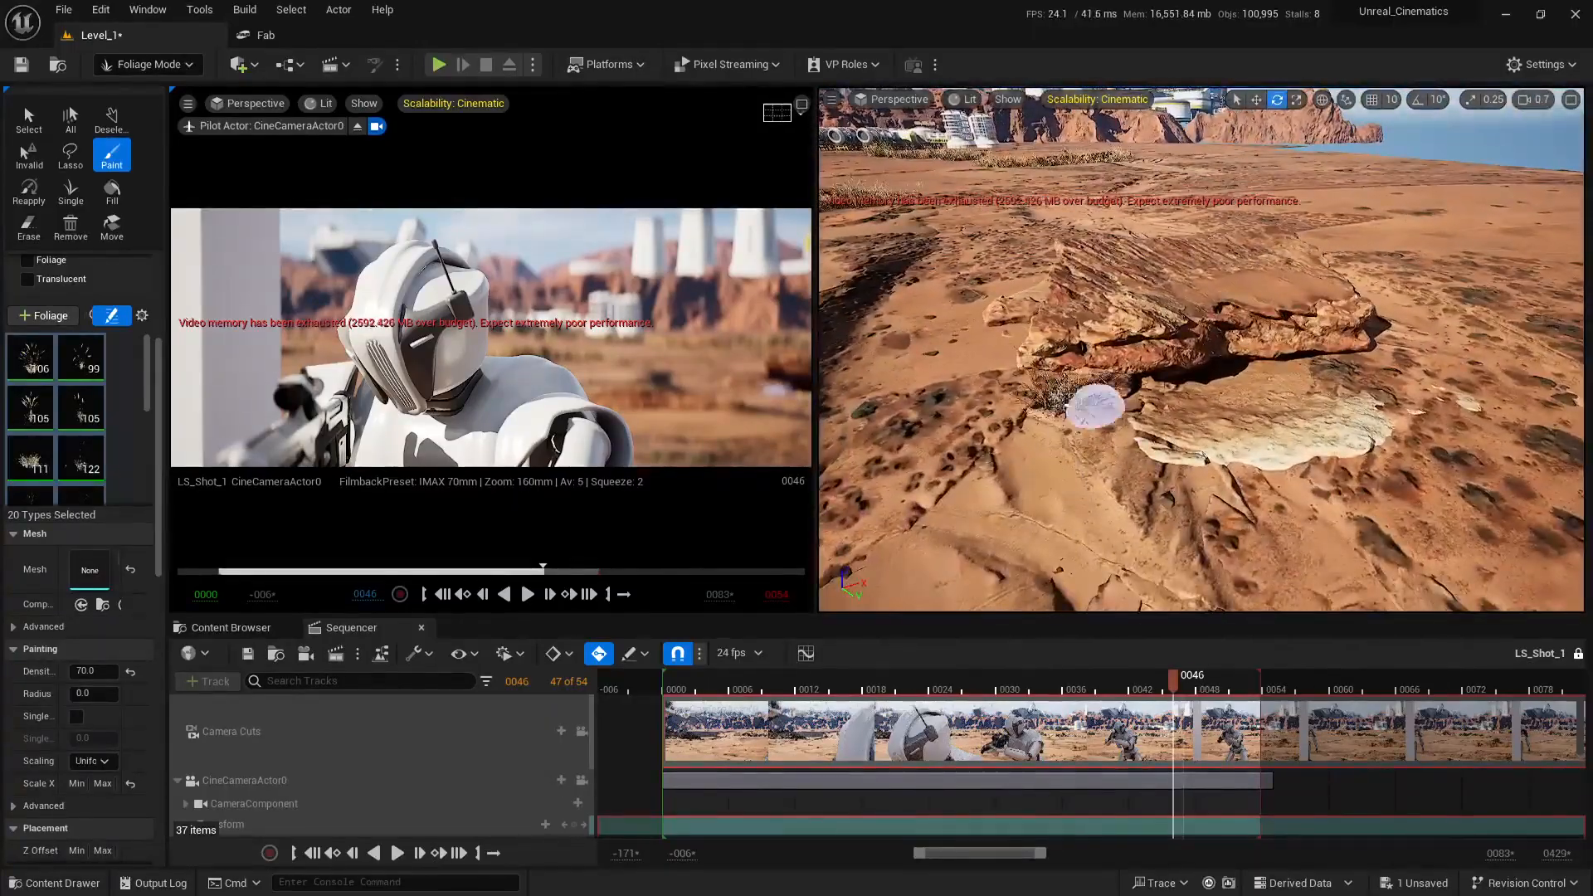
pyautogui.click(1103, 398)
pyautogui.moveTo(1310, 404)
pyautogui.mouseDown(button='right')
pyautogui.moveTo(1056, 414)
pyautogui.moveTo(1221, 456)
pyautogui.mouseUp(button='right')
pyautogui.hotkey('ctrl', 'z')
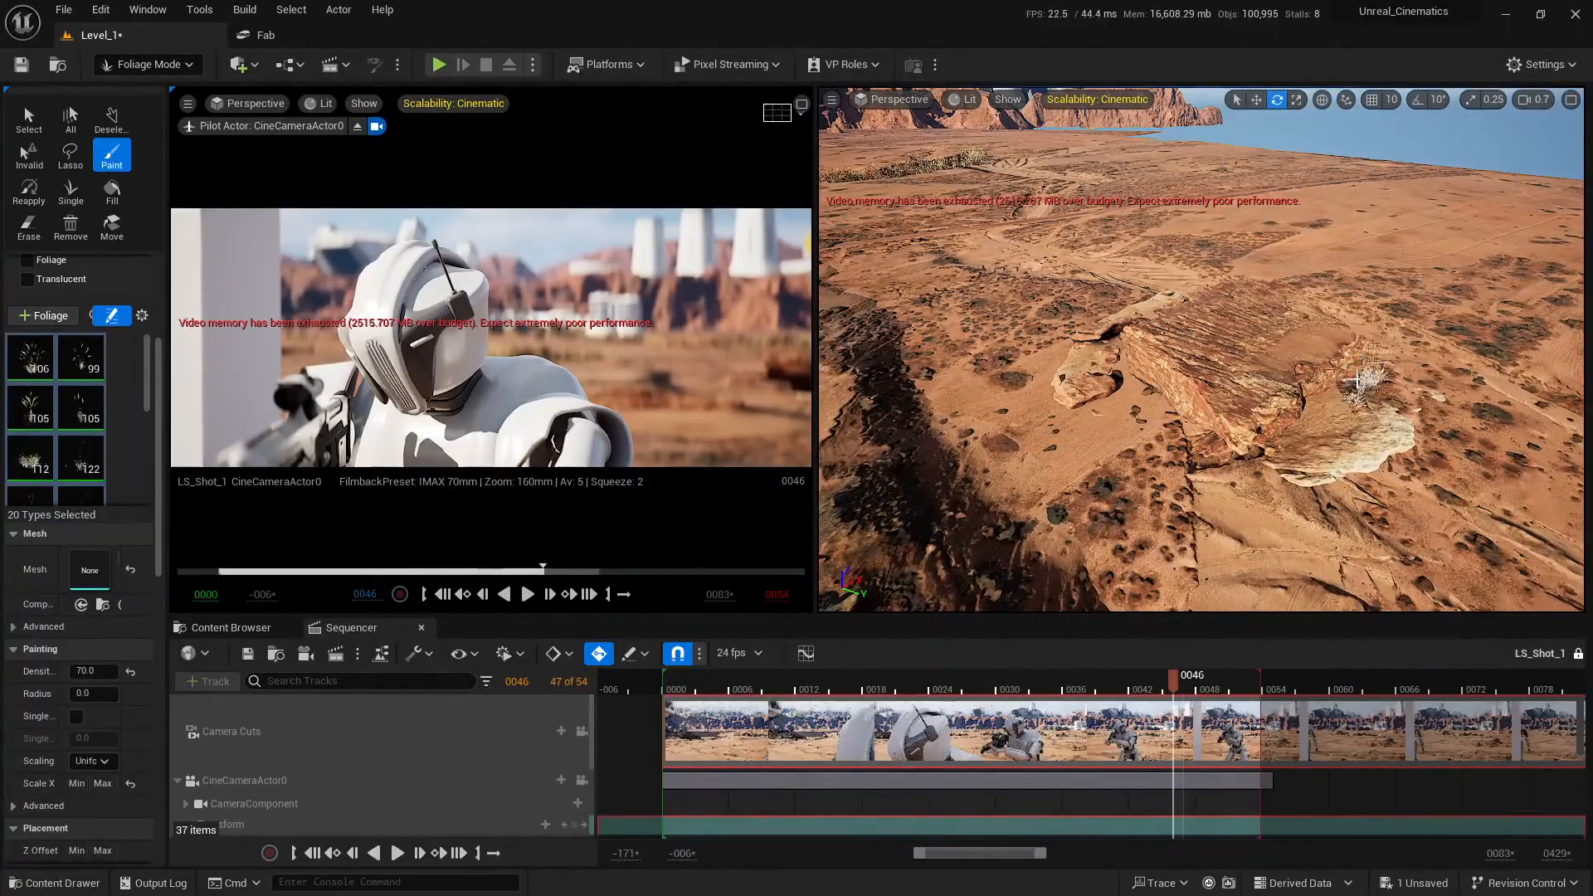
pyautogui.moveTo(1276, 458); pyautogui.dragTo(1119, 371)
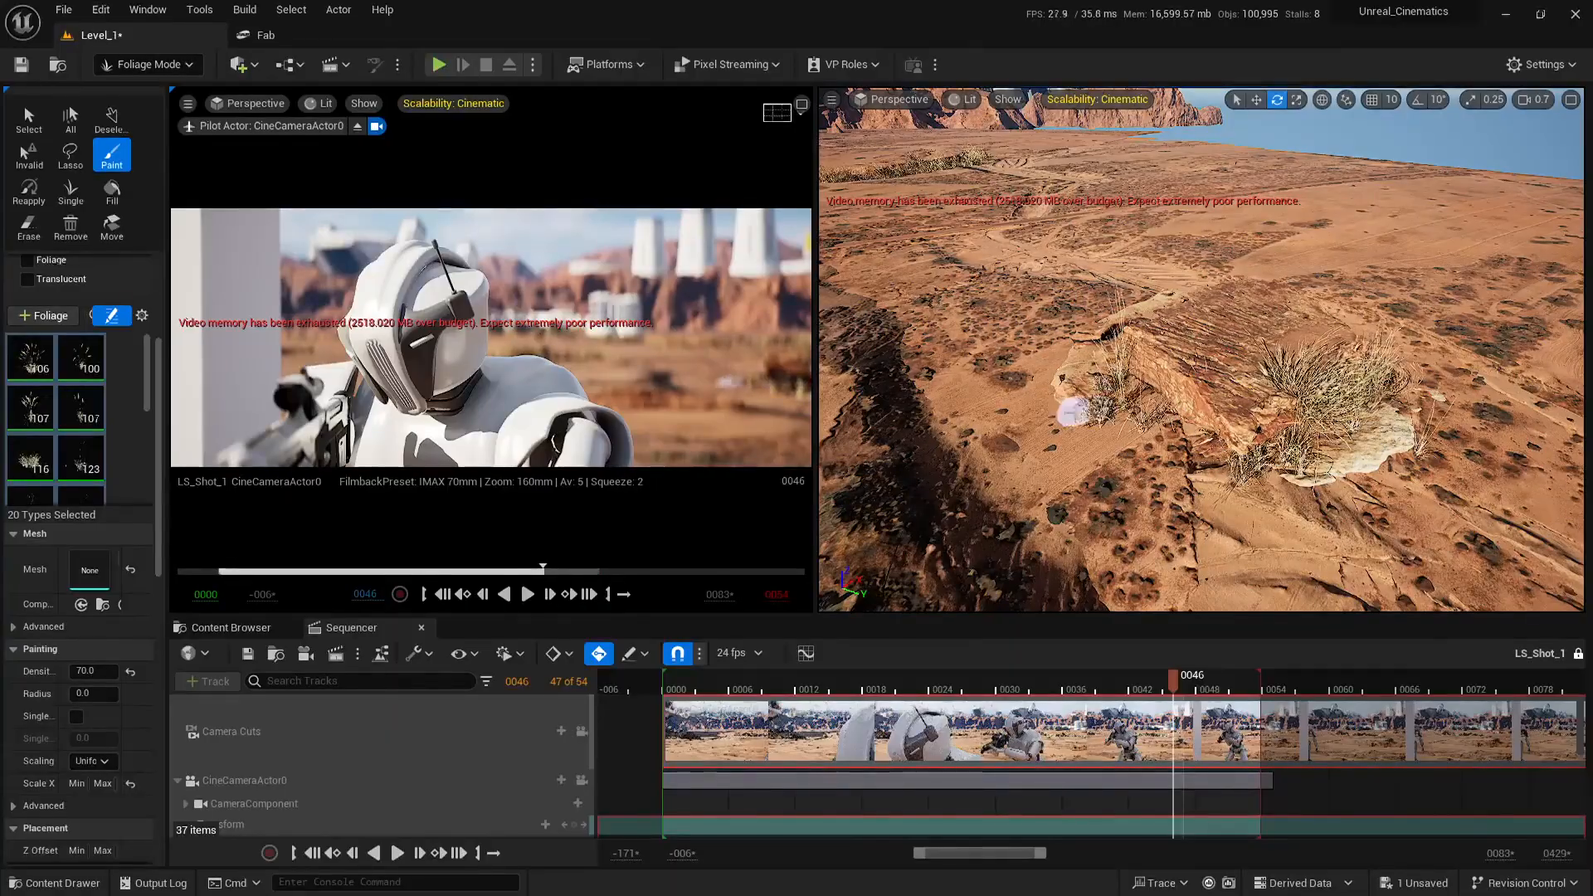
# Erase the tall grass clump at the end of the layered slab and paint more dry grass along its base
pyautogui.moveTo(1060, 373); pyautogui.dragTo(1019, 390, button='right')
pyautogui.click(1050, 378)
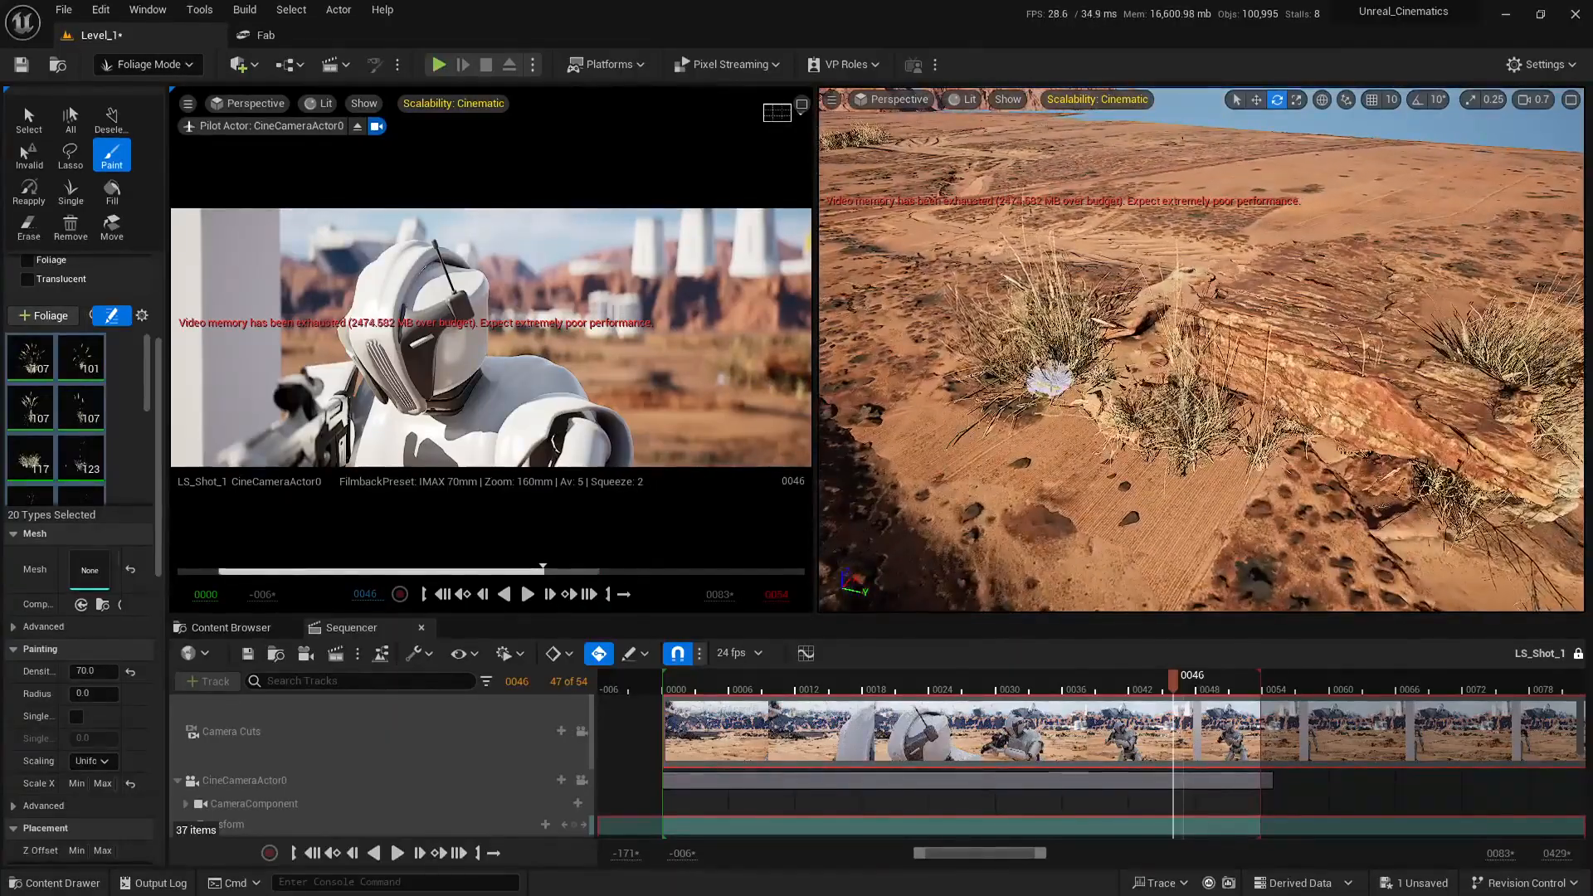
pyautogui.moveTo(1148, 456); pyautogui.dragTo(1173, 444, button='right')
pyautogui.keyDown('shift'); pyautogui.click(1076, 338); pyautogui.keyUp('shift')
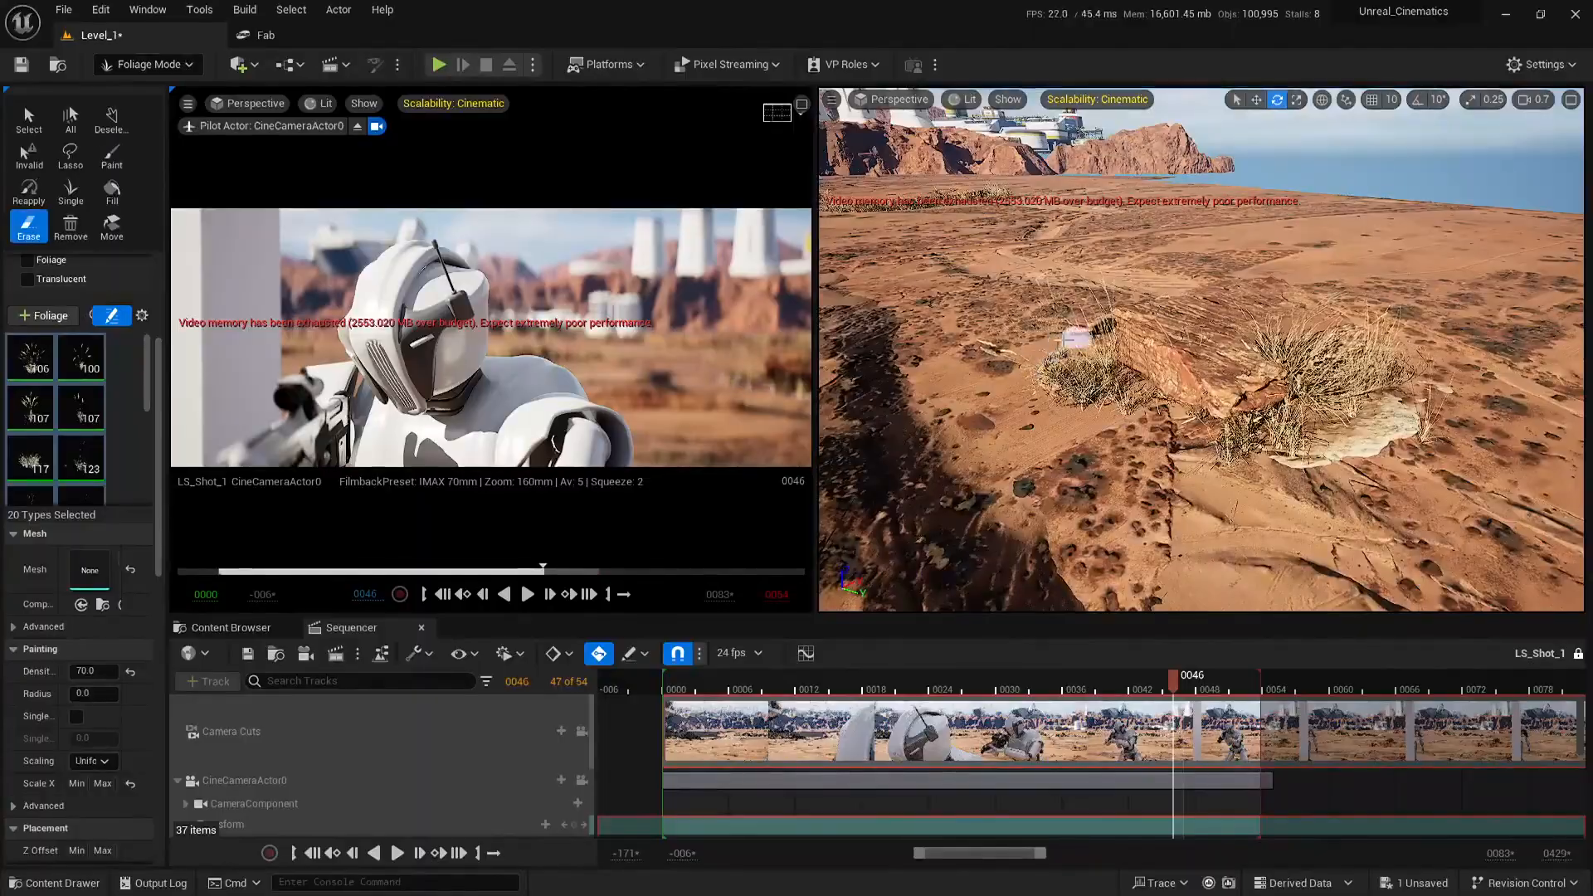
pyautogui.moveTo(1076, 339)
pyautogui.mouseDown(button='right')
pyautogui.moveTo(1233, 417)
pyautogui.moveTo(1124, 377)
pyautogui.mouseUp(button='right')
pyautogui.click(1233, 416)
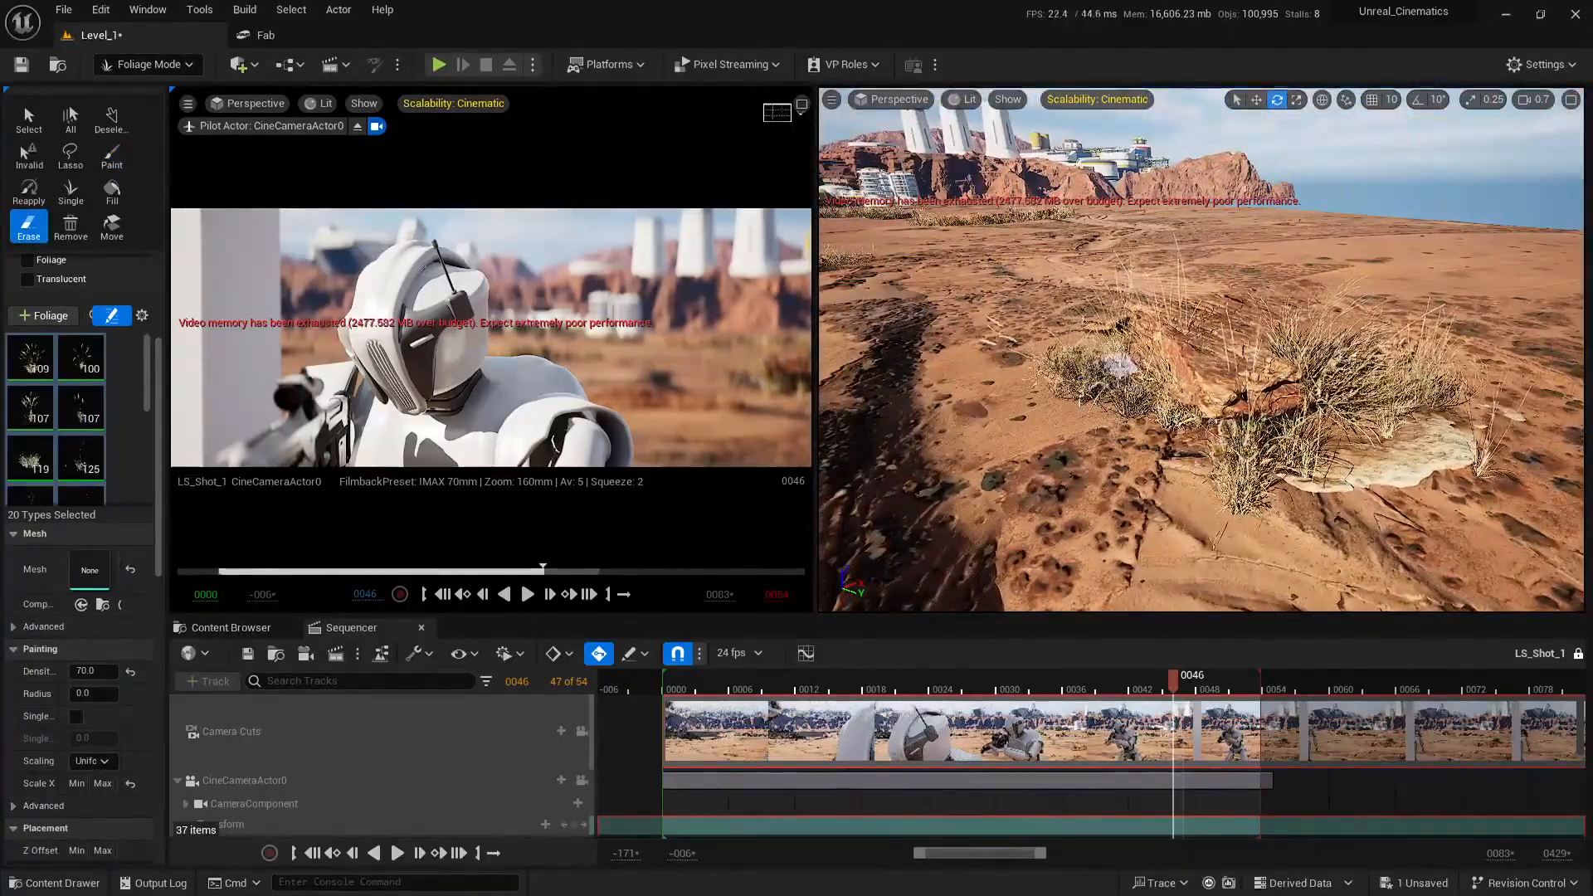
# Set the foliage density to 40 and fill in more dry grass along the front of the layered slab
pyautogui.click(94, 671)
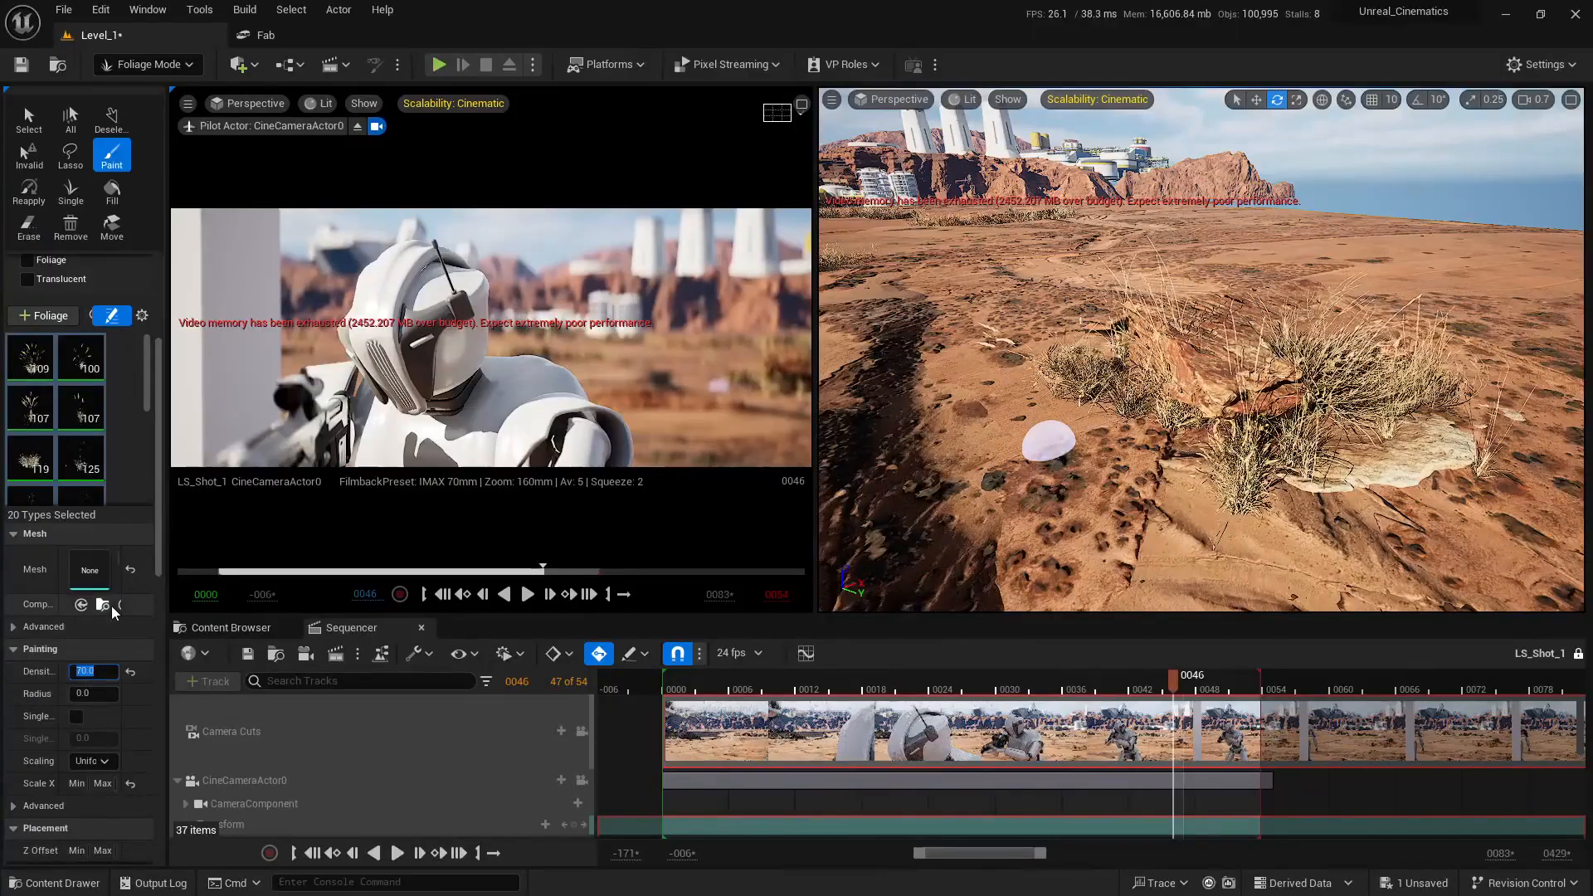
pyautogui.write('40')
pyautogui.press('Return')
pyautogui.moveTo(1078, 348); pyautogui.dragTo(1111, 432, button='right')
pyautogui.click(1178, 390)
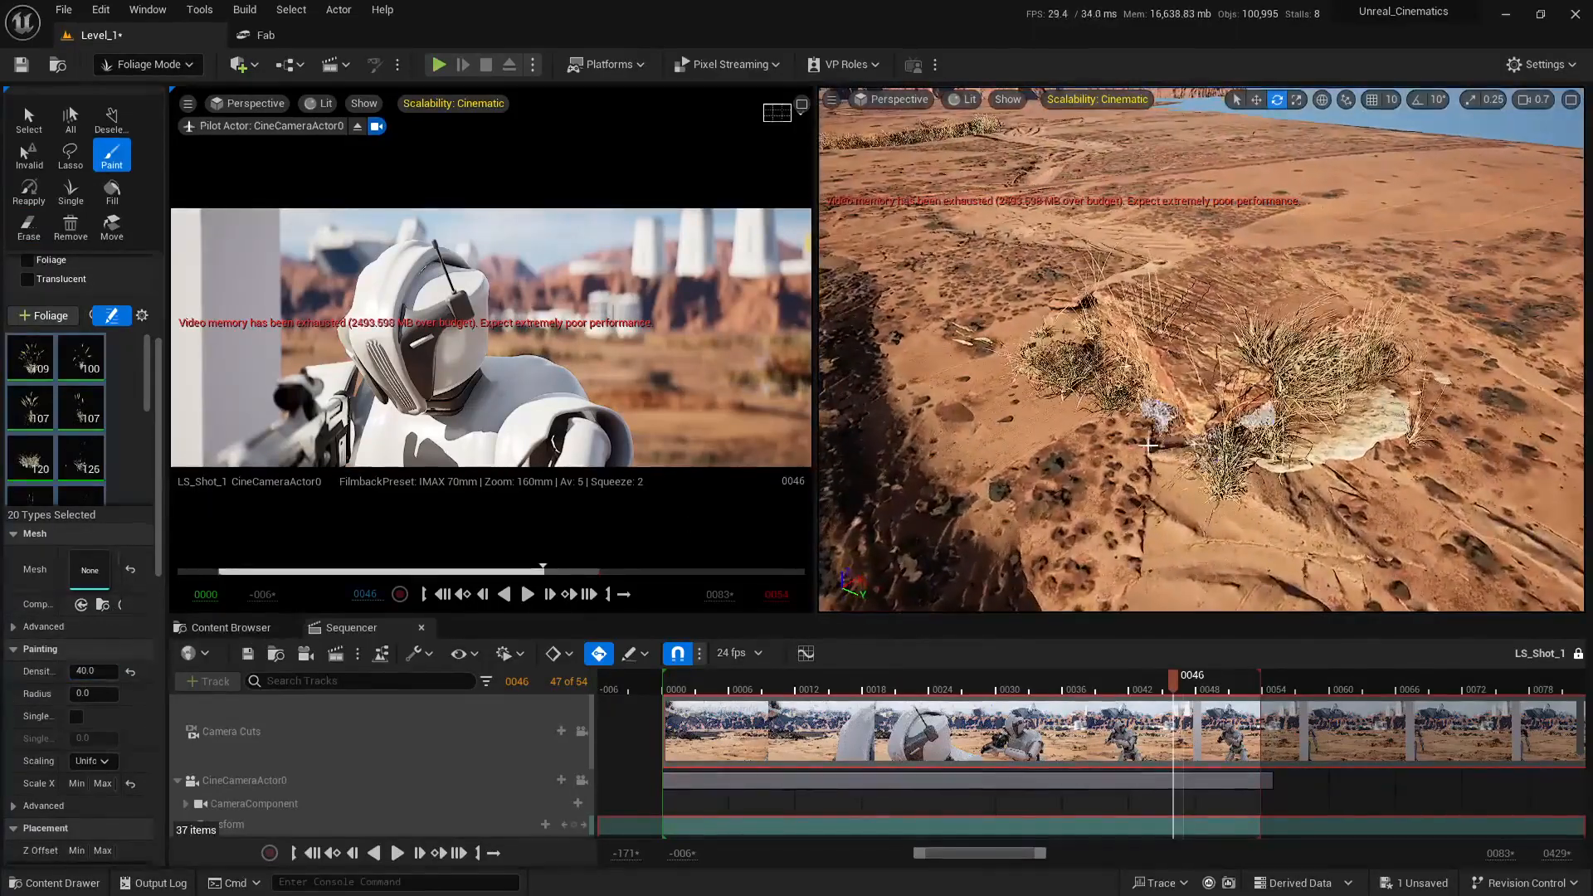
pyautogui.moveTo(1178, 390)
pyautogui.mouseDown(button='right')
pyautogui.moveTo(1194, 373)
pyautogui.moveTo(1194, 307)
pyautogui.mouseUp(button='right')
pyautogui.click(1287, 504)
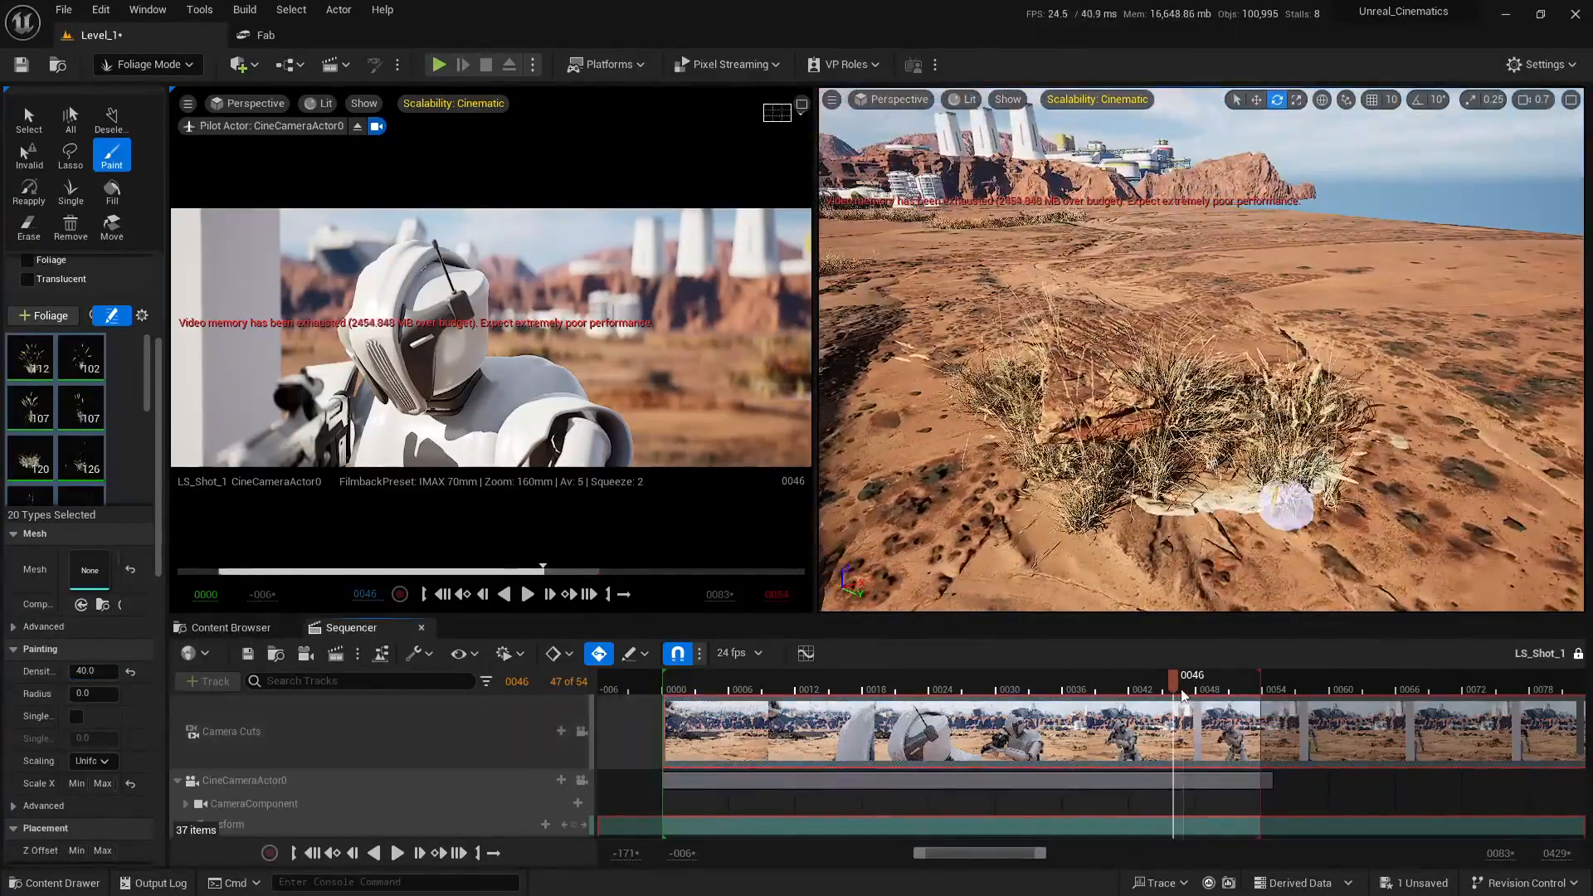
# With the shot at frame 52, thin out the excess grass in front of the layered slab and its pale shelf
pyautogui.click(1148, 512)
pyautogui.moveTo(1239, 529); pyautogui.dragTo(1239, 456, button='right')
pyautogui.keyDown('shift'); pyautogui.click(1045, 490); pyautogui.keyUp('shift')
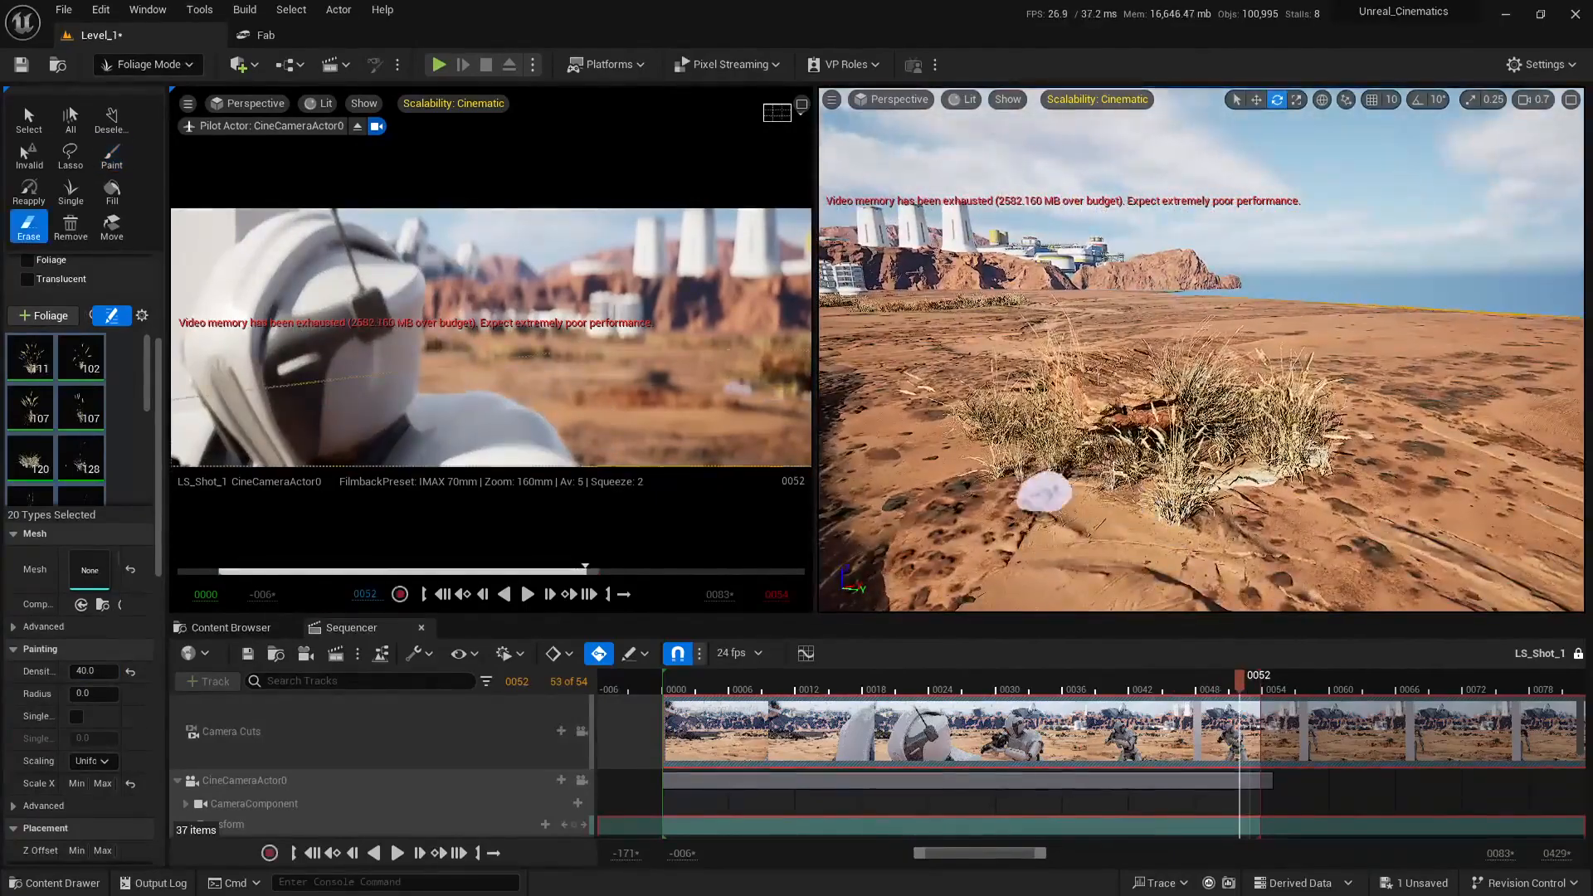
pyautogui.keyDown('shift'); pyautogui.click(1207, 503); pyautogui.keyUp('shift')
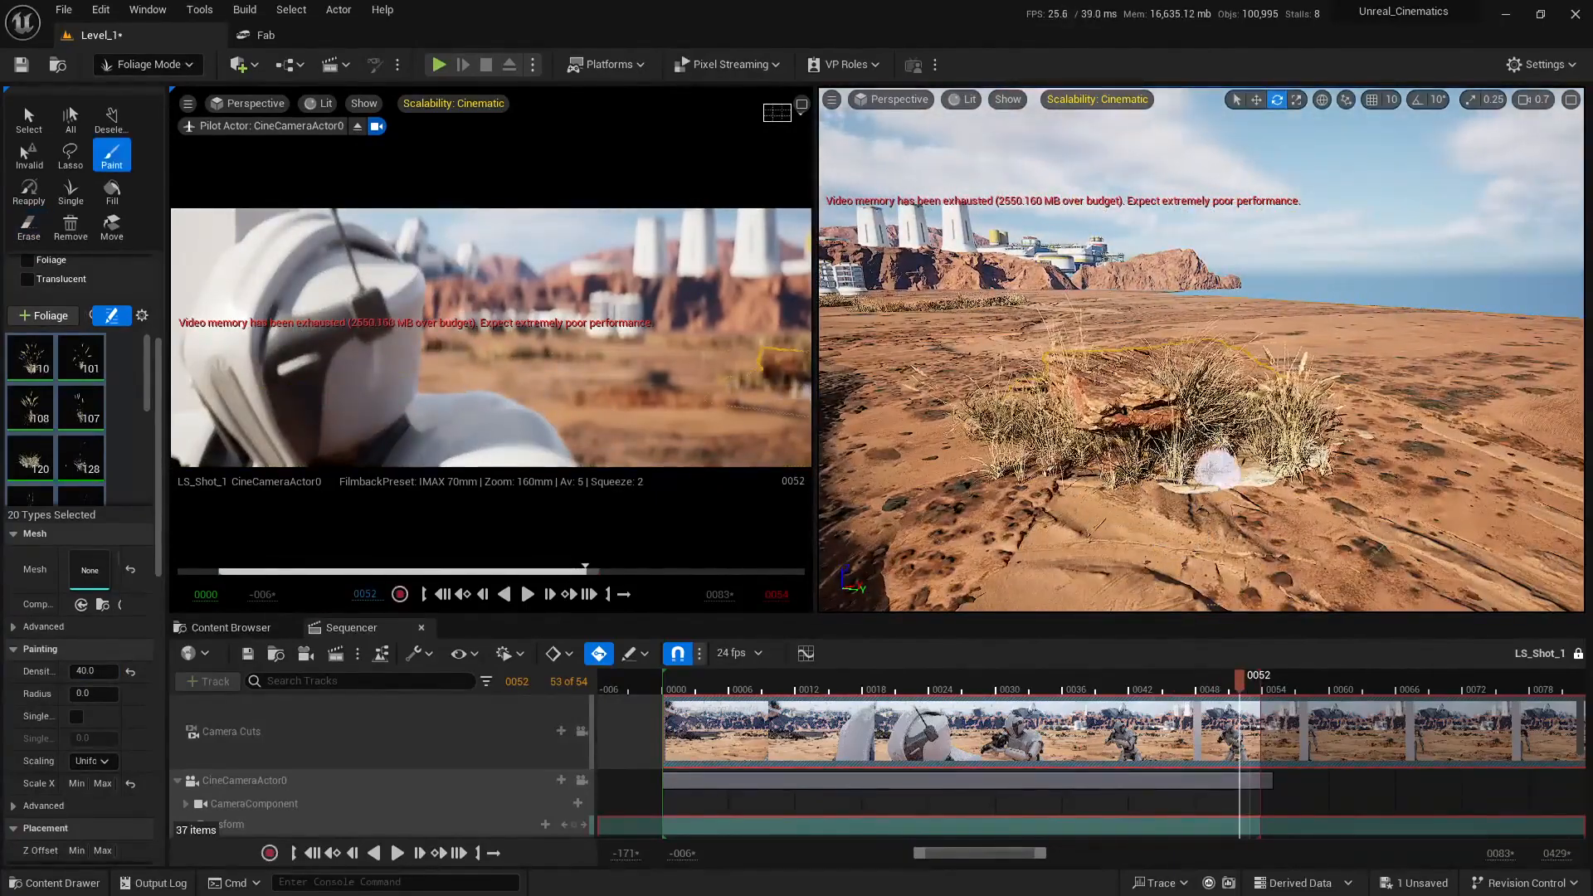
pyautogui.moveTo(1149, 482); pyautogui.dragTo(1078, 477, button='right')
# Set the foliage Scale X range to 2.0–2.5 and paint a taller grass clump beside the slab's pale shelf
pyautogui.moveTo(166, 664); pyautogui.dragTo(318, 670)
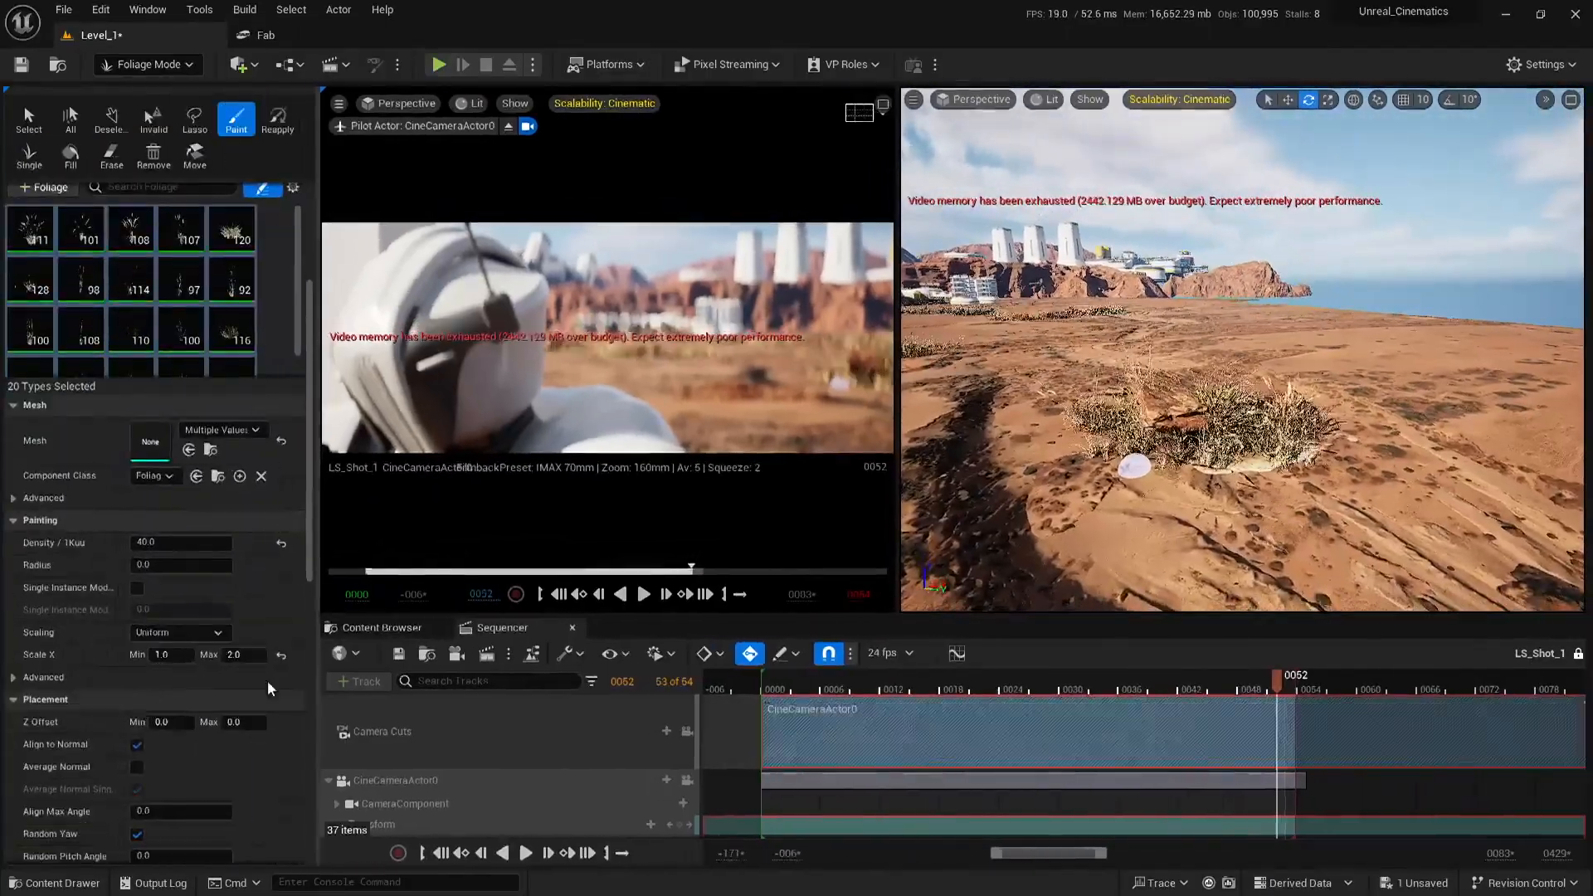
pyautogui.click(243, 654)
pyautogui.write('2')
pyautogui.moveTo(1134, 467)
pyautogui.mouseDown(button='right')
pyautogui.moveTo(1187, 473)
pyautogui.moveTo(1266, 525)
pyautogui.moveTo(1108, 440)
pyautogui.moveTo(1281, 508)
pyautogui.moveTo(1161, 485)
pyautogui.moveTo(1261, 485)
pyautogui.moveTo(1270, 395)
pyautogui.mouseUp(button='right')
pyautogui.click(1208, 451)
pyautogui.hotkey('ctrl', 'z')
pyautogui.click(1266, 470)
# Set the minimum Scale X to 0.1 and paint grass of mixed height on the long, thin reddish rock ledge
pyautogui.moveTo(1266, 469)
pyautogui.mouseDown(button='right')
pyautogui.moveTo(1169, 463)
pyautogui.moveTo(1440, 522)
pyautogui.moveTo(1269, 470)
pyautogui.moveTo(1321, 507)
pyautogui.moveTo(971, 473)
pyautogui.mouseUp(button='right')
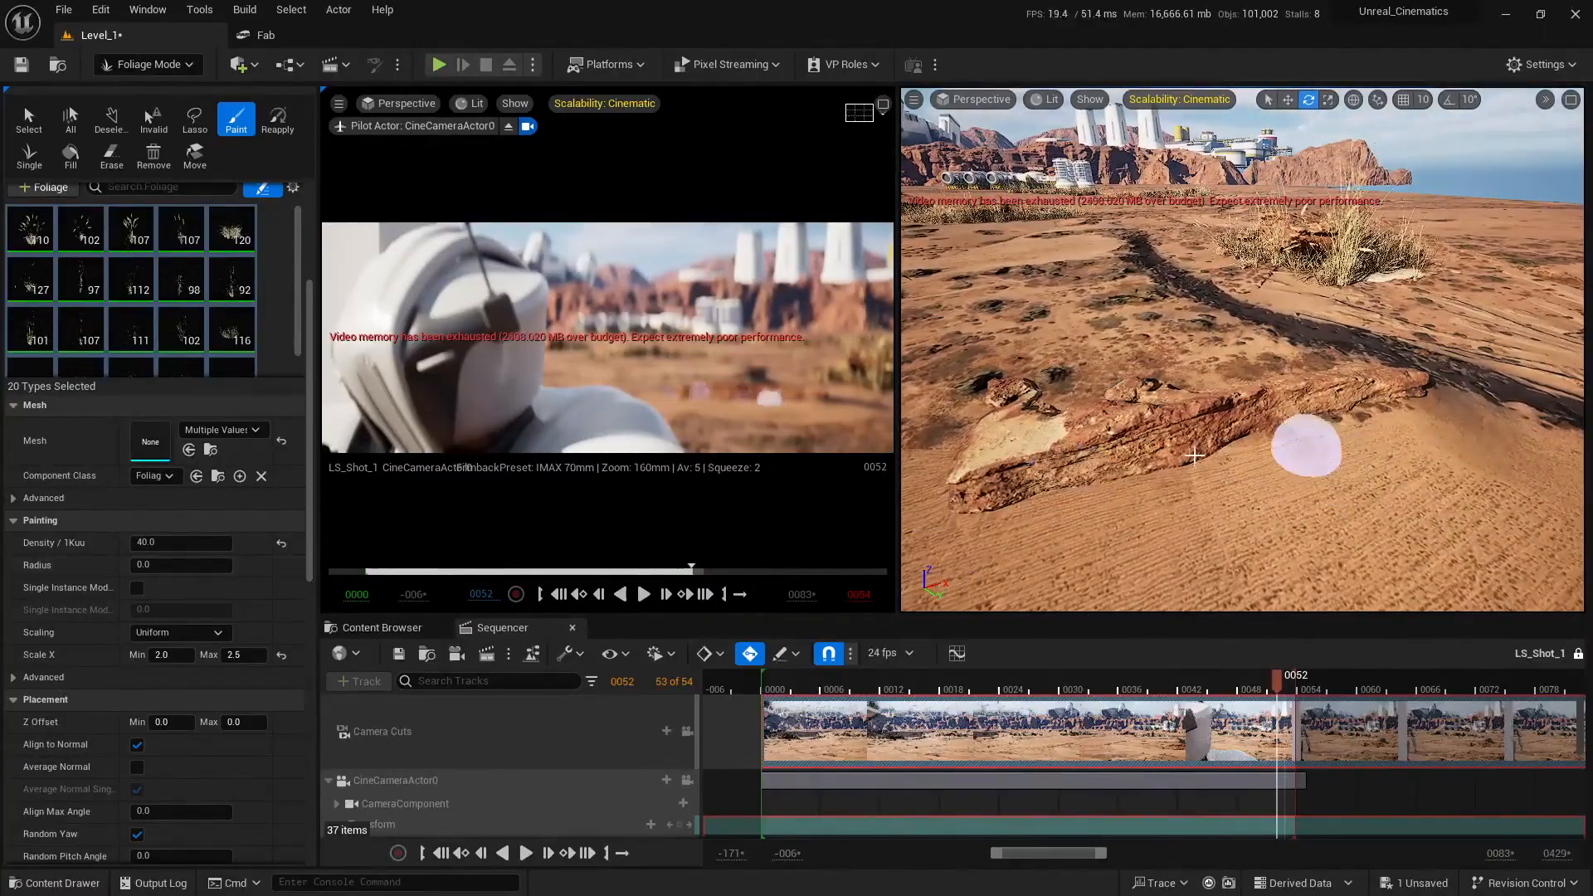
pyautogui.click(182, 656)
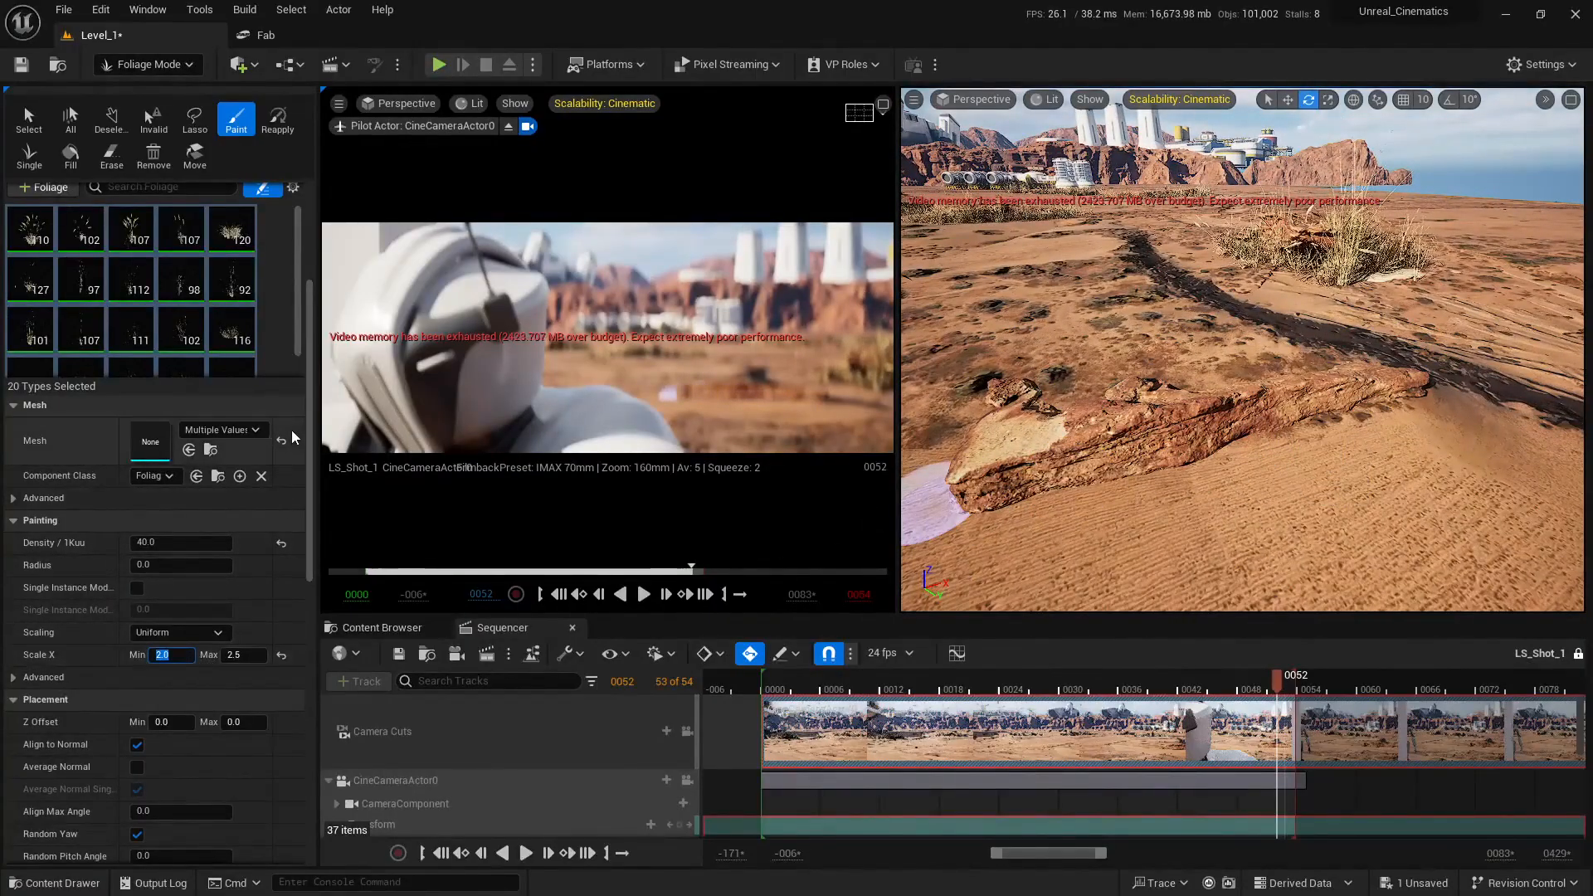
pyautogui.write('0.1')
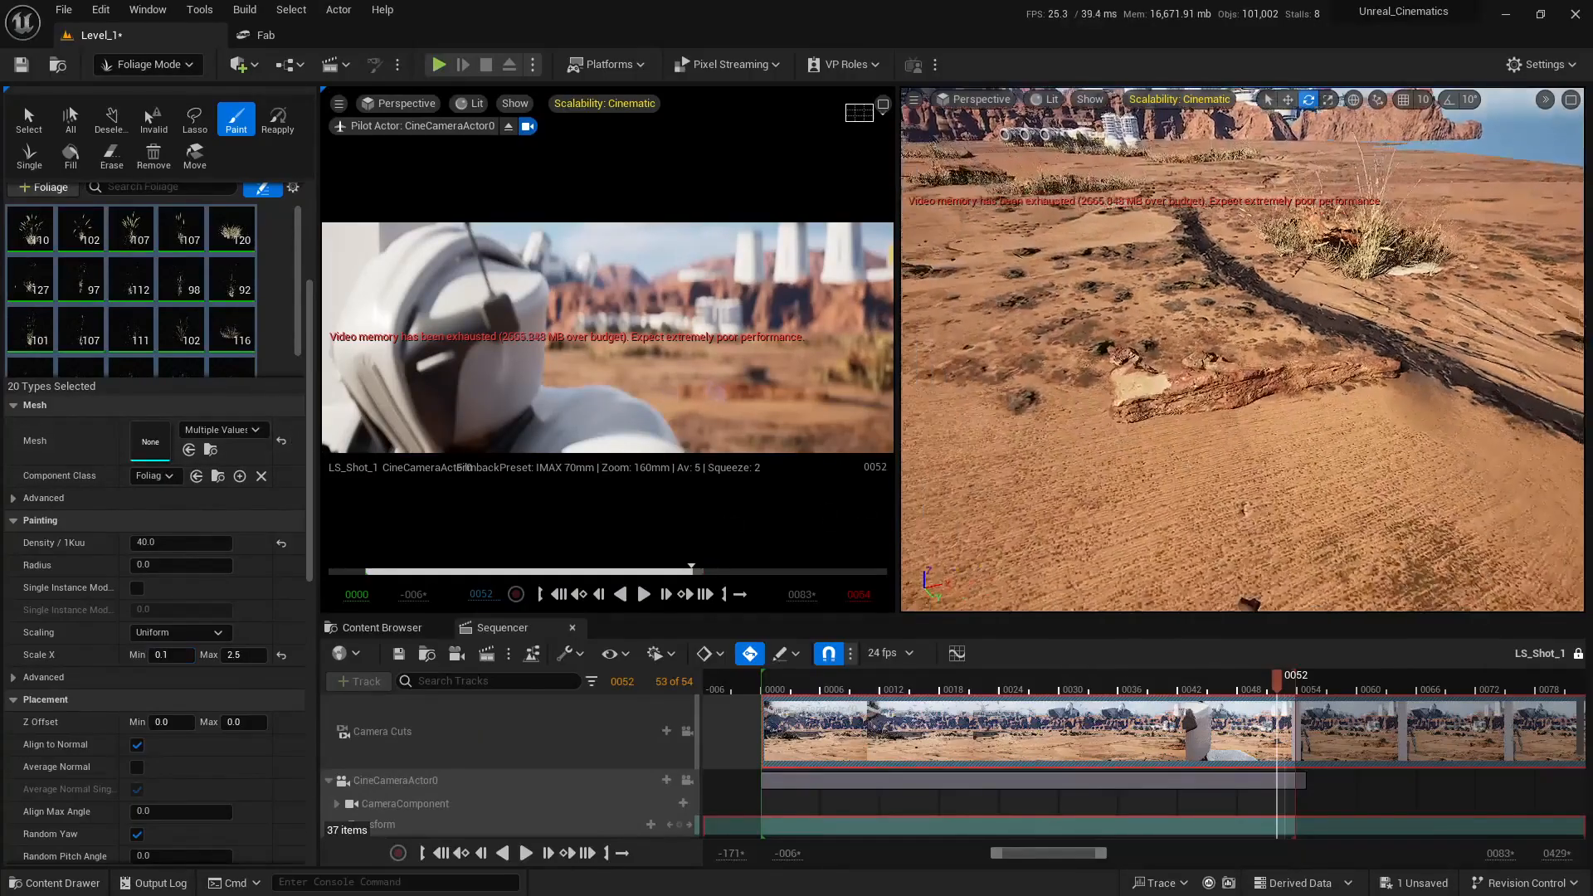
pyautogui.moveTo(1215, 435); pyautogui.dragTo(1319, 406)
pyautogui.moveTo(1319, 405); pyautogui.dragTo(1404, 359, button='right')
pyautogui.press('w')
# Set the maximum Scale X to 2.0, erase the overly tall clump, and repaint dry grass along the thin reddish ledge
pyautogui.moveTo(256, 658); pyautogui.dragTo(240, 658)
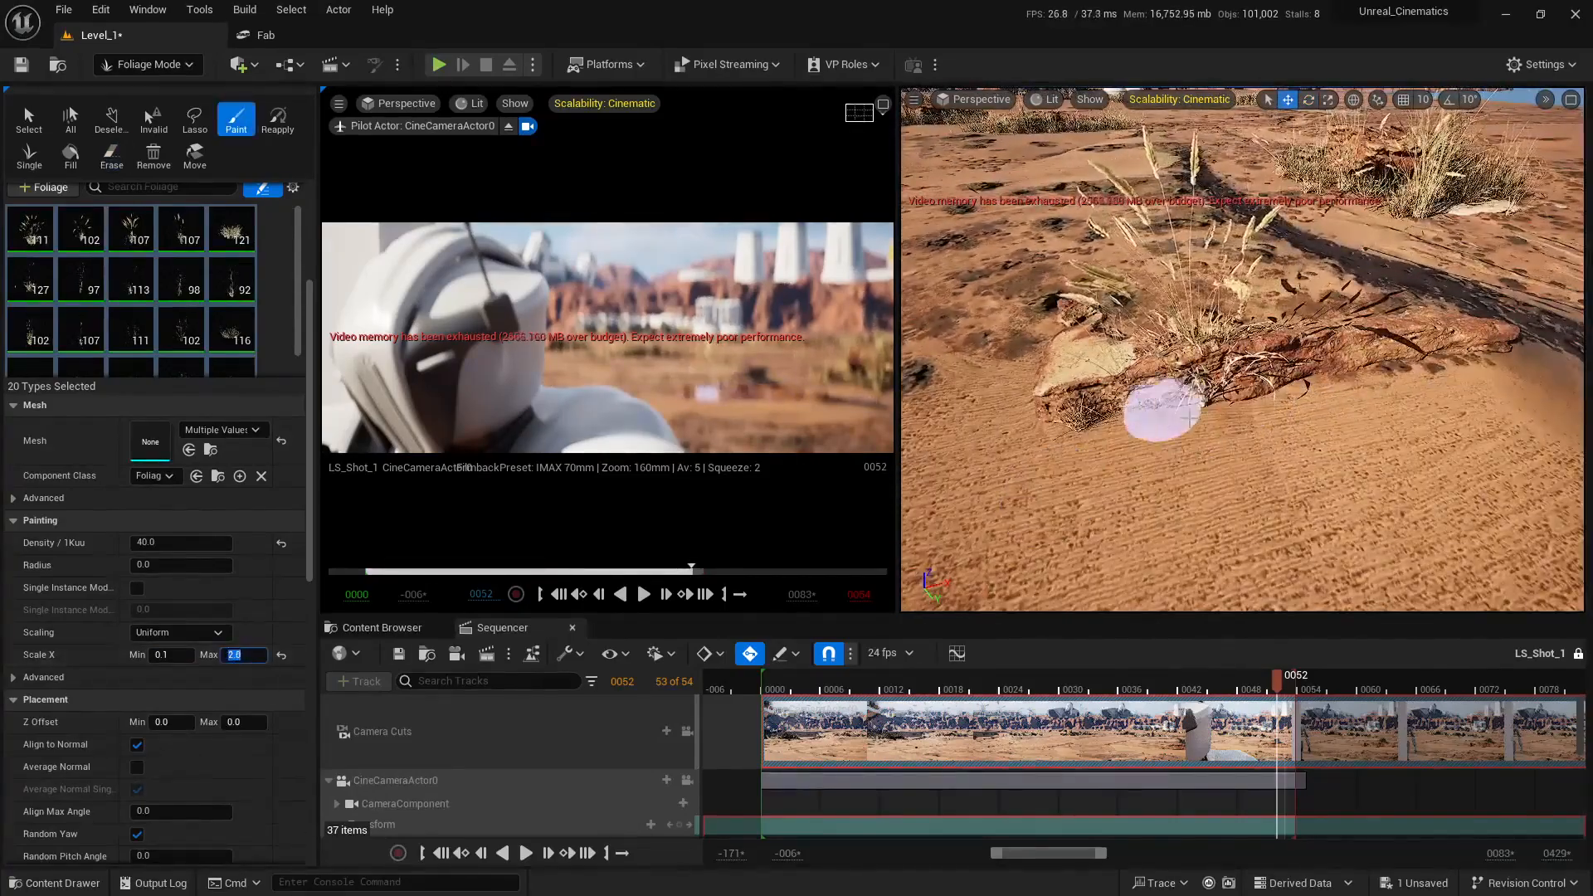
pyautogui.keyDown('shift'); pyautogui.moveTo(1294, 415); pyautogui.dragTo(1357, 451); pyautogui.keyUp('shift')
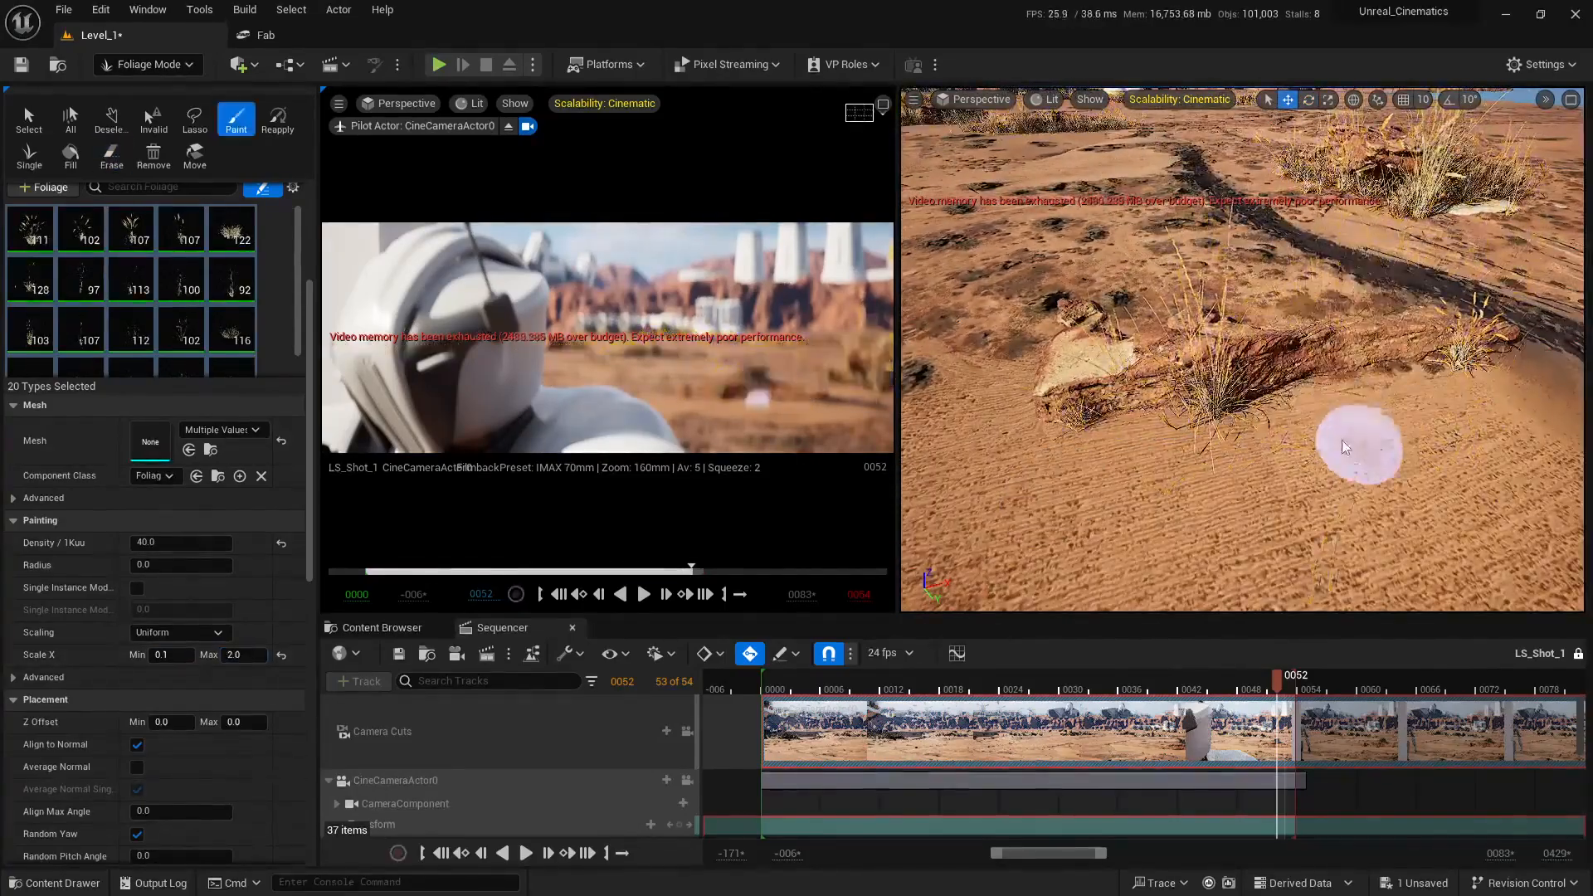
pyautogui.keyDown('shift'); pyautogui.moveTo(1447, 366); pyautogui.dragTo(1485, 366); pyautogui.keyUp('shift')
pyautogui.moveTo(1485, 366)
pyautogui.mouseDown(button='right')
pyautogui.moveTo(1198, 350)
pyautogui.moveTo(1105, 398)
pyautogui.moveTo(1347, 373)
pyautogui.mouseUp(button='right')
pyautogui.click(1198, 350)
pyautogui.keyDown('shift'); pyautogui.click(1347, 373); pyautogui.keyUp('shift')
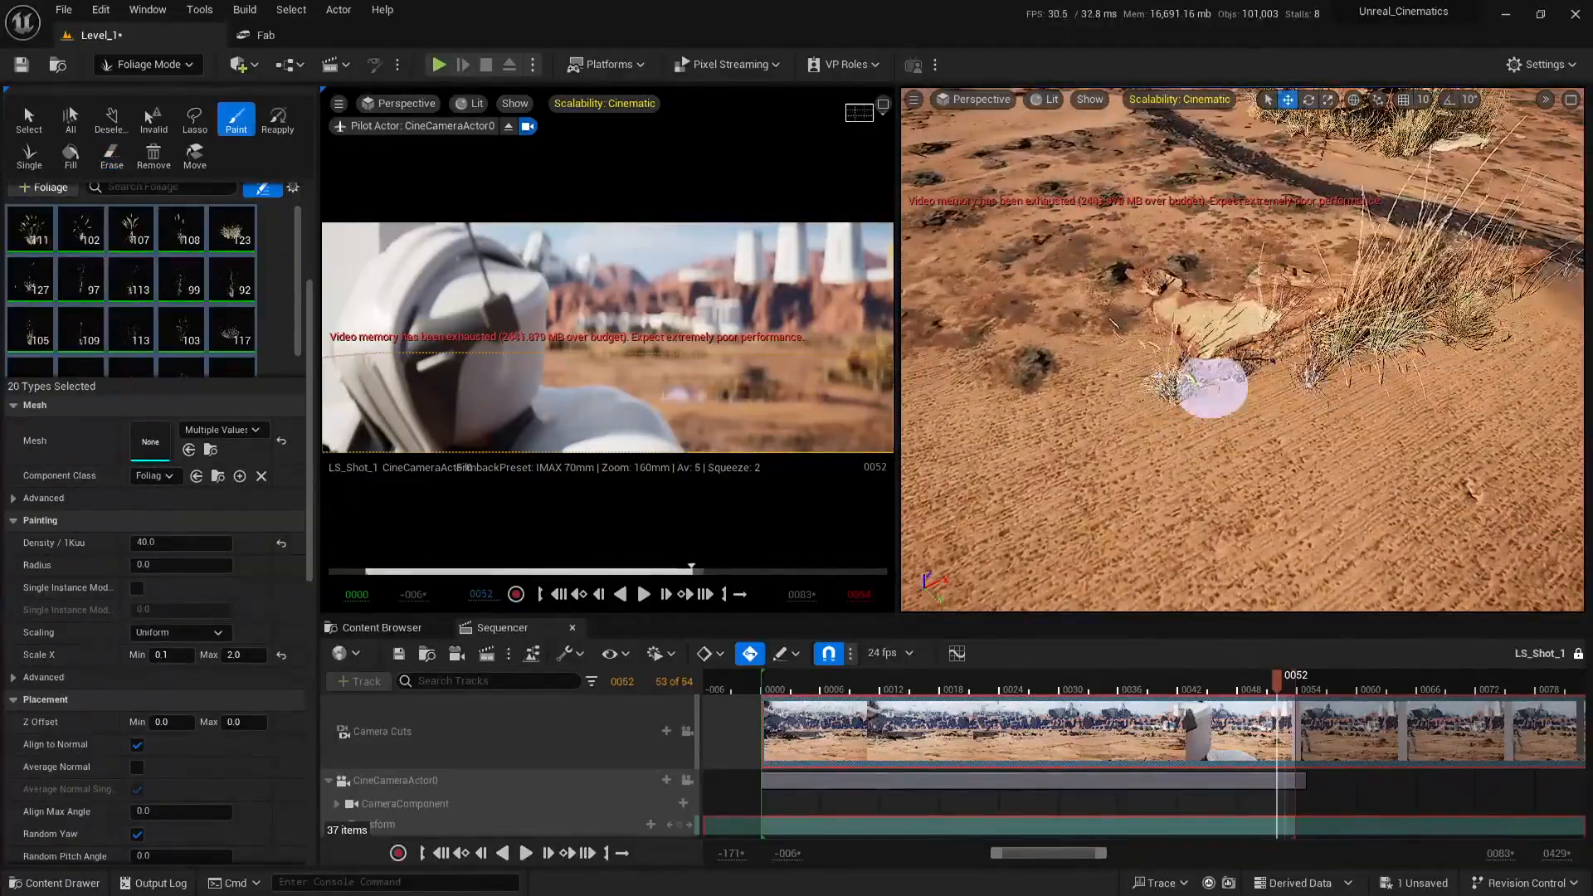
pyautogui.click(1151, 350)
pyautogui.moveTo(1160, 422)
pyautogui.mouseDown(button='right')
pyautogui.moveTo(1283, 427)
pyautogui.moveTo(1317, 309)
pyautogui.mouseUp(button='right')
pyautogui.click(1316, 309)
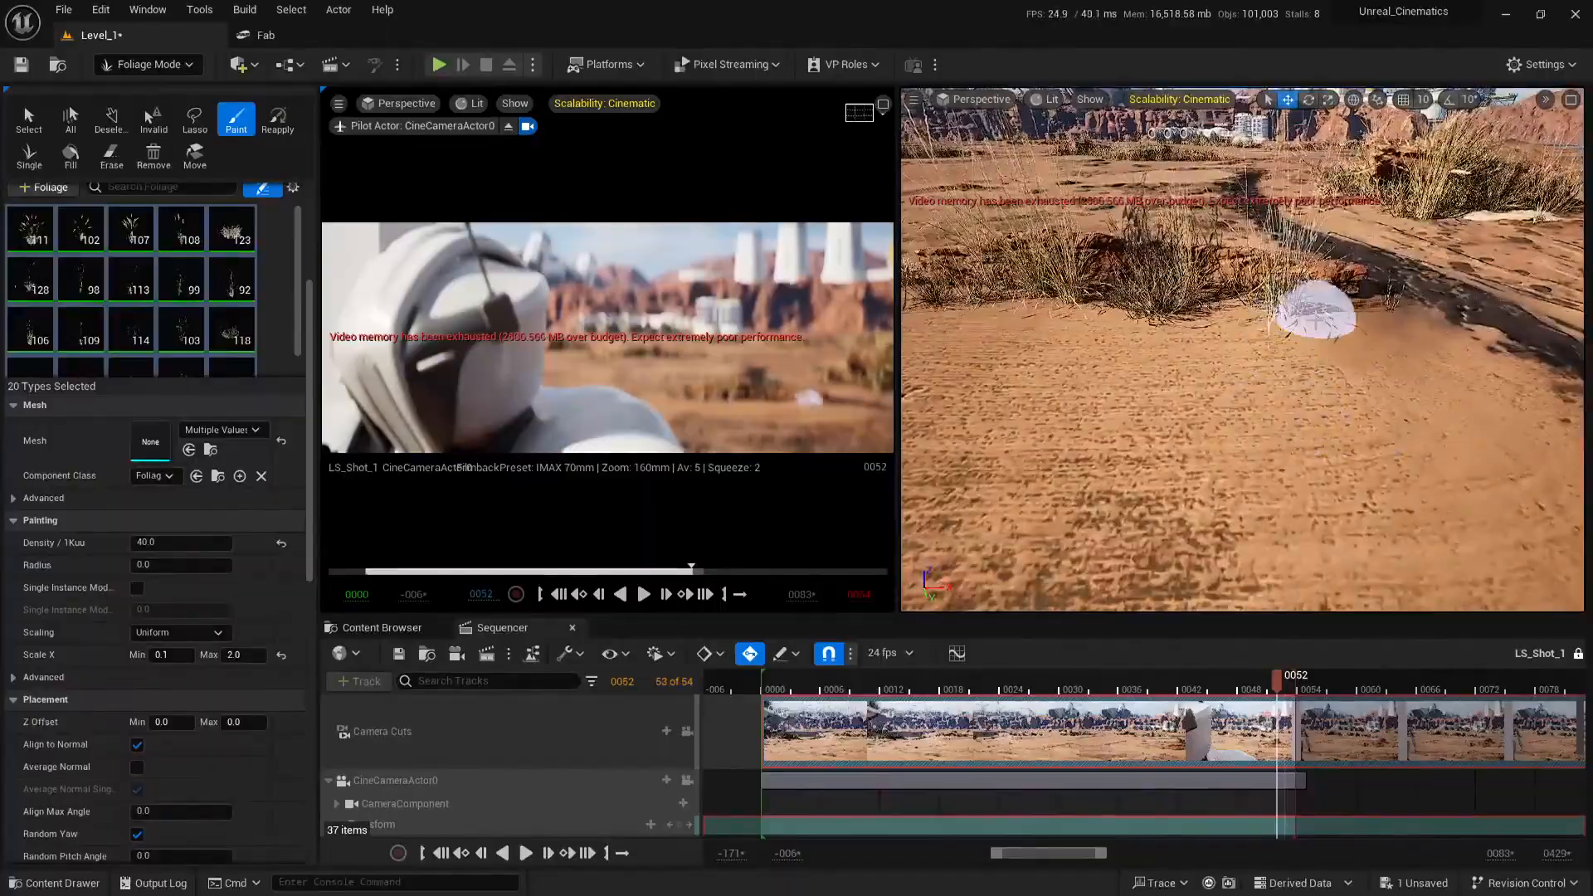
# Set the maximum Scale X to 1.0 and paint shorter grass around the pale end and front foot of the thin reddish ledge
pyautogui.click(235, 654)
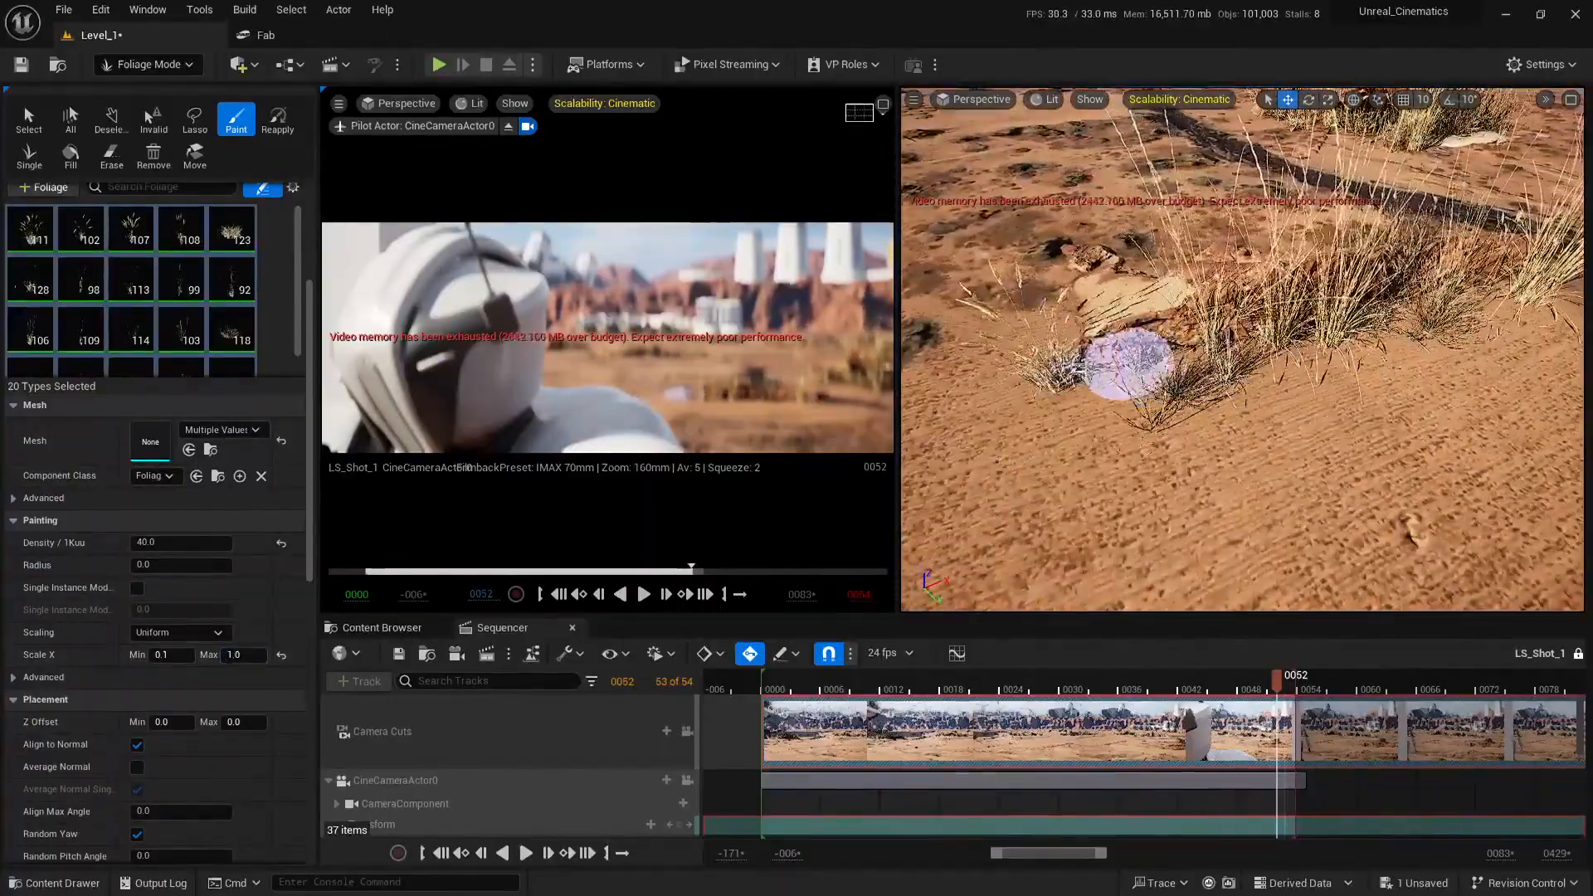
pyautogui.moveTo(1125, 362)
pyautogui.mouseDown(button='right')
pyautogui.moveTo(1368, 345)
pyautogui.moveTo(1202, 398)
pyautogui.mouseUp(button='right')
pyautogui.click(1185, 413)
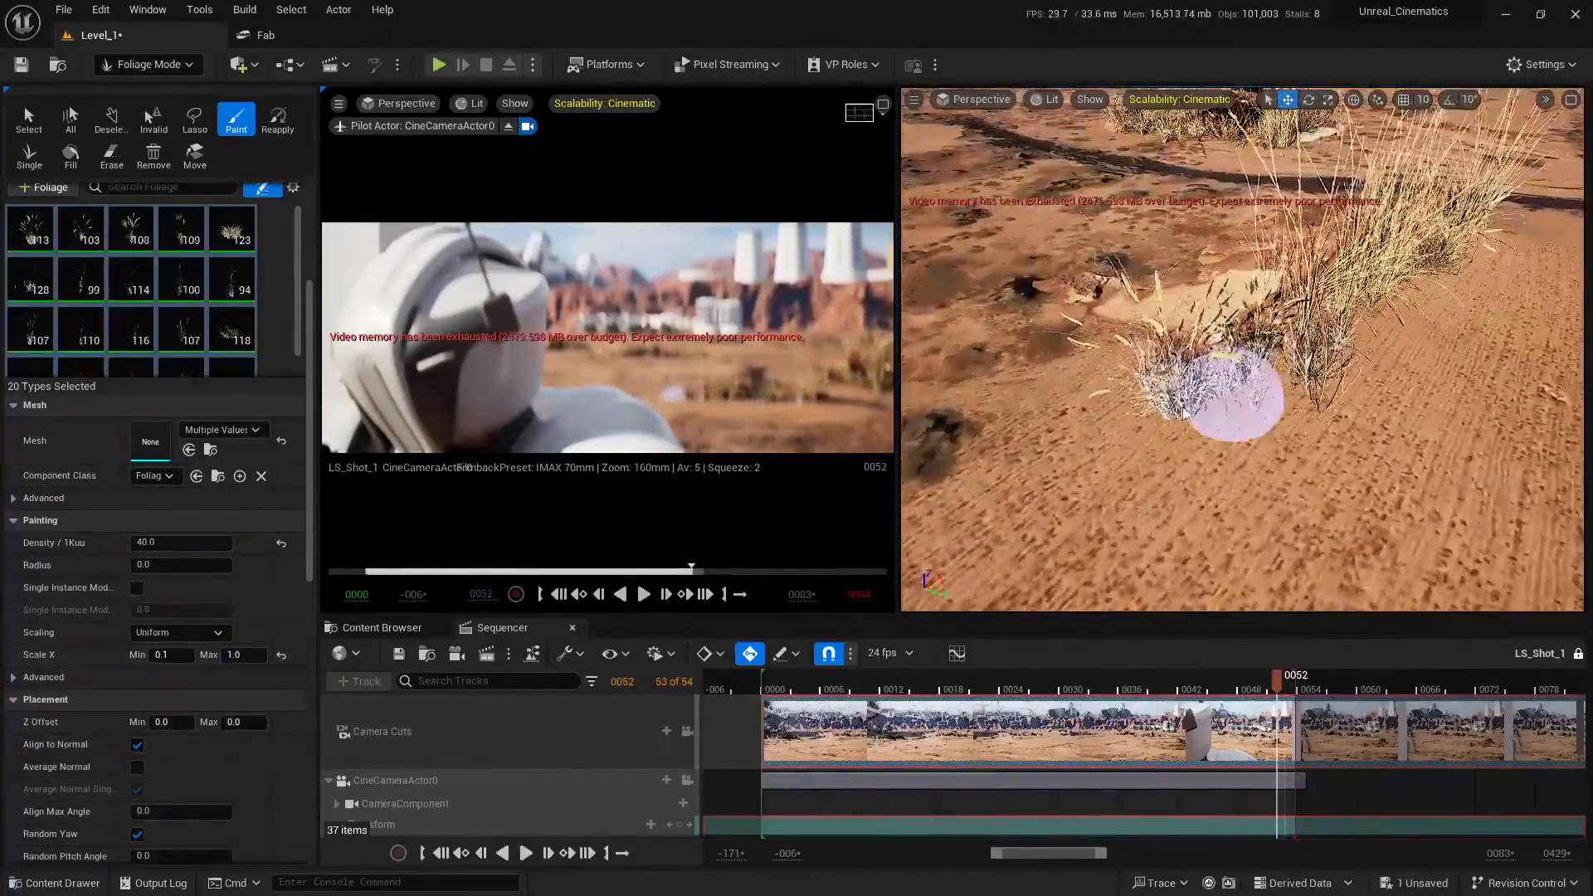
pyautogui.moveTo(1054, 398); pyautogui.dragTo(1230, 426, button='right')
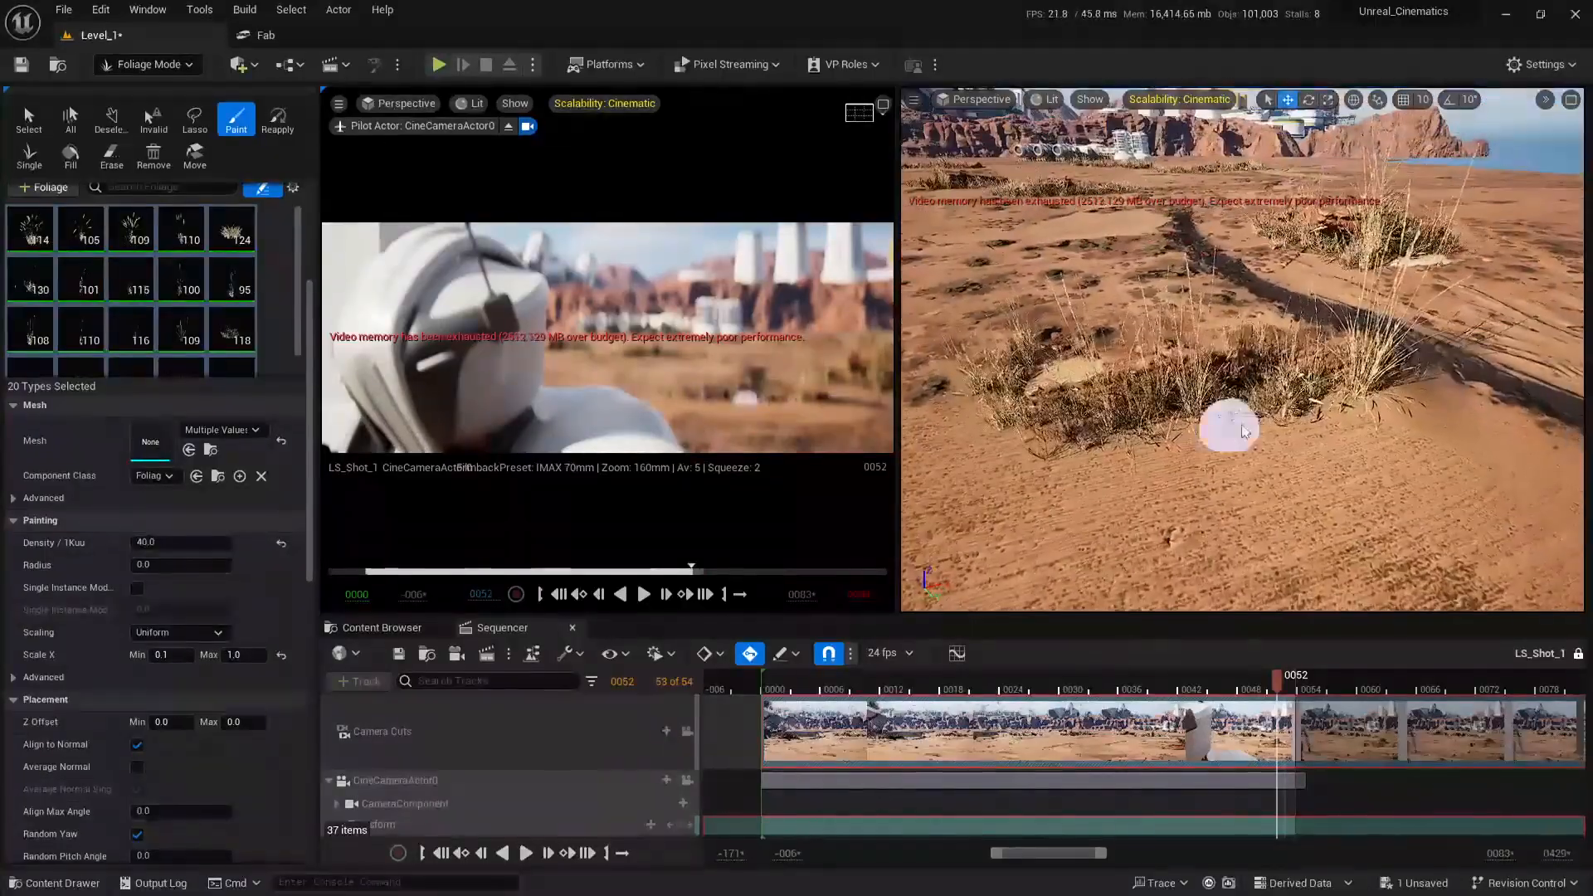
pyautogui.click(1230, 427)
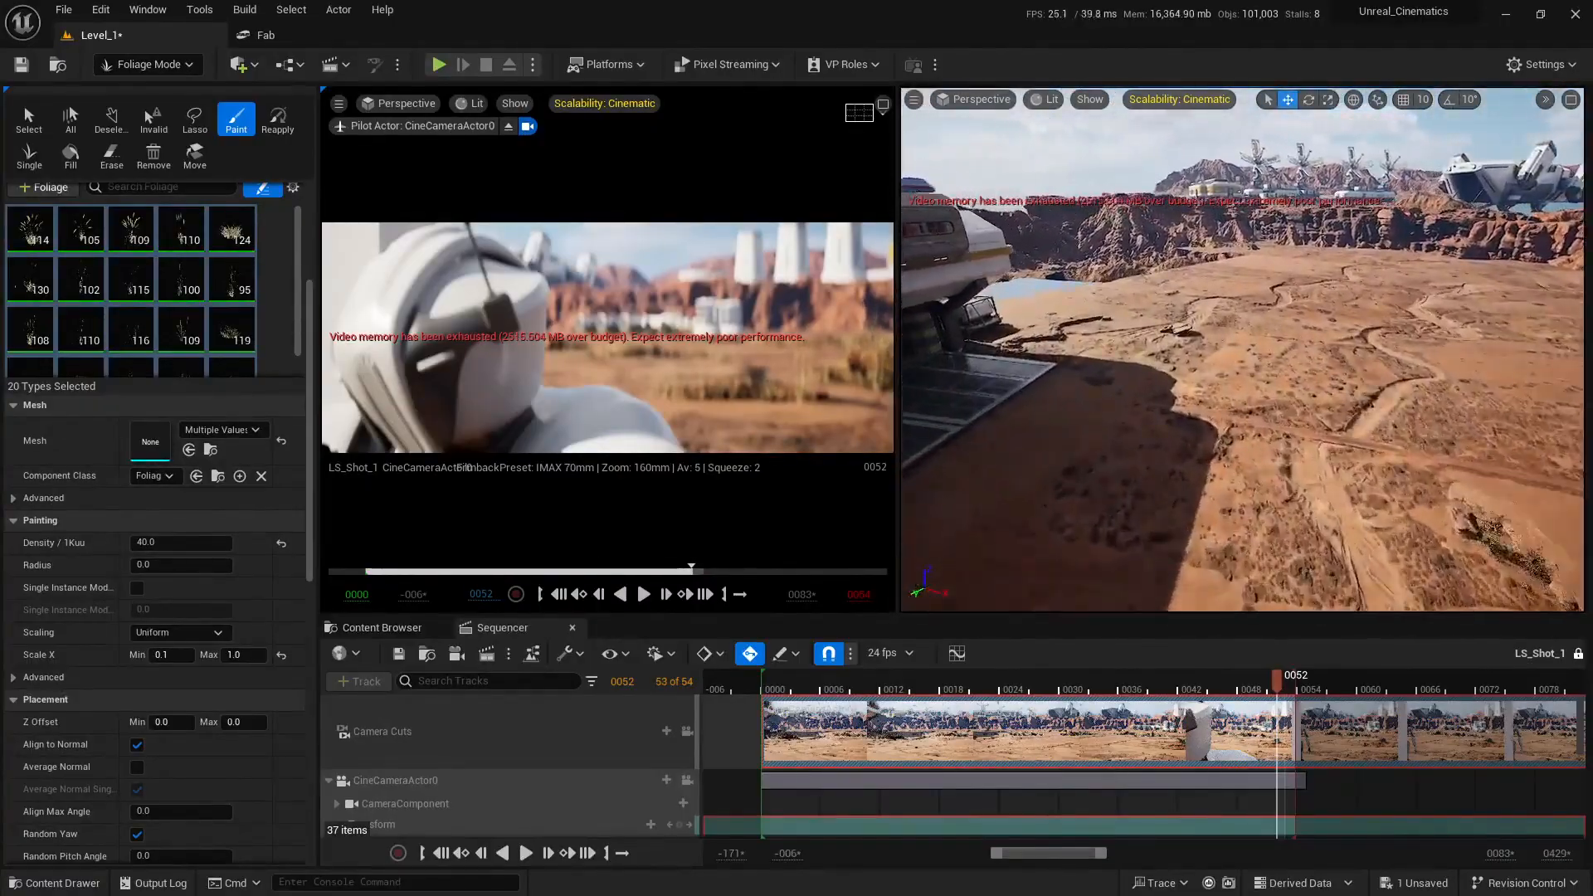
# Scrub LS_Shot_1 from its opening frames to frame 22 to find where the flat slab rock area needs vegetation
pyautogui.press('w')
pyautogui.moveTo(1242, 349); pyautogui.dragTo(1393, 434, button='right')
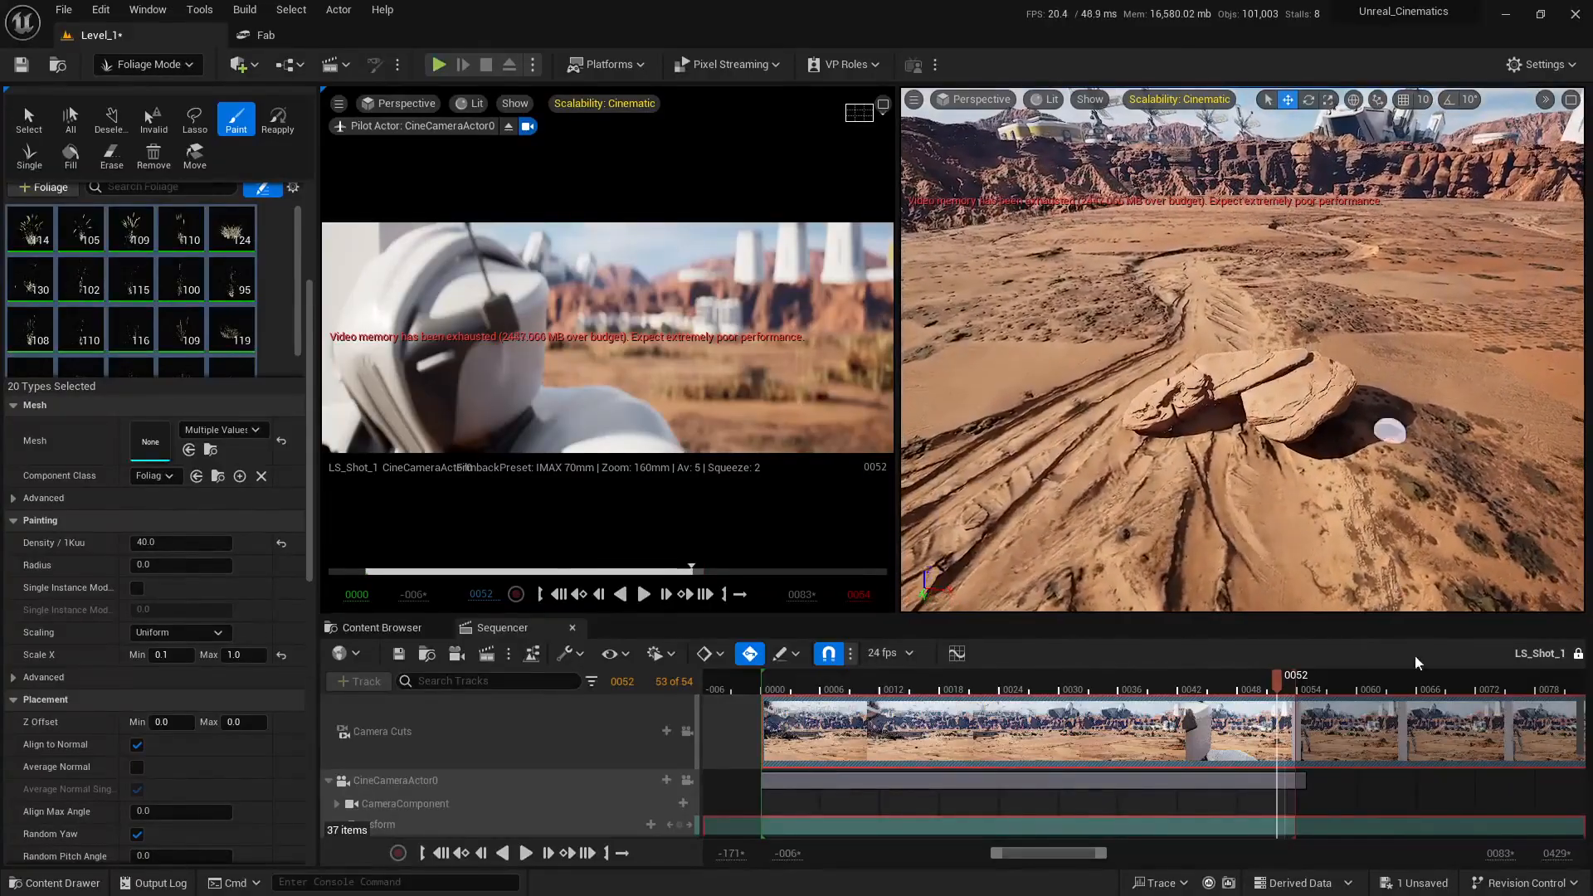
pyautogui.click(780, 689)
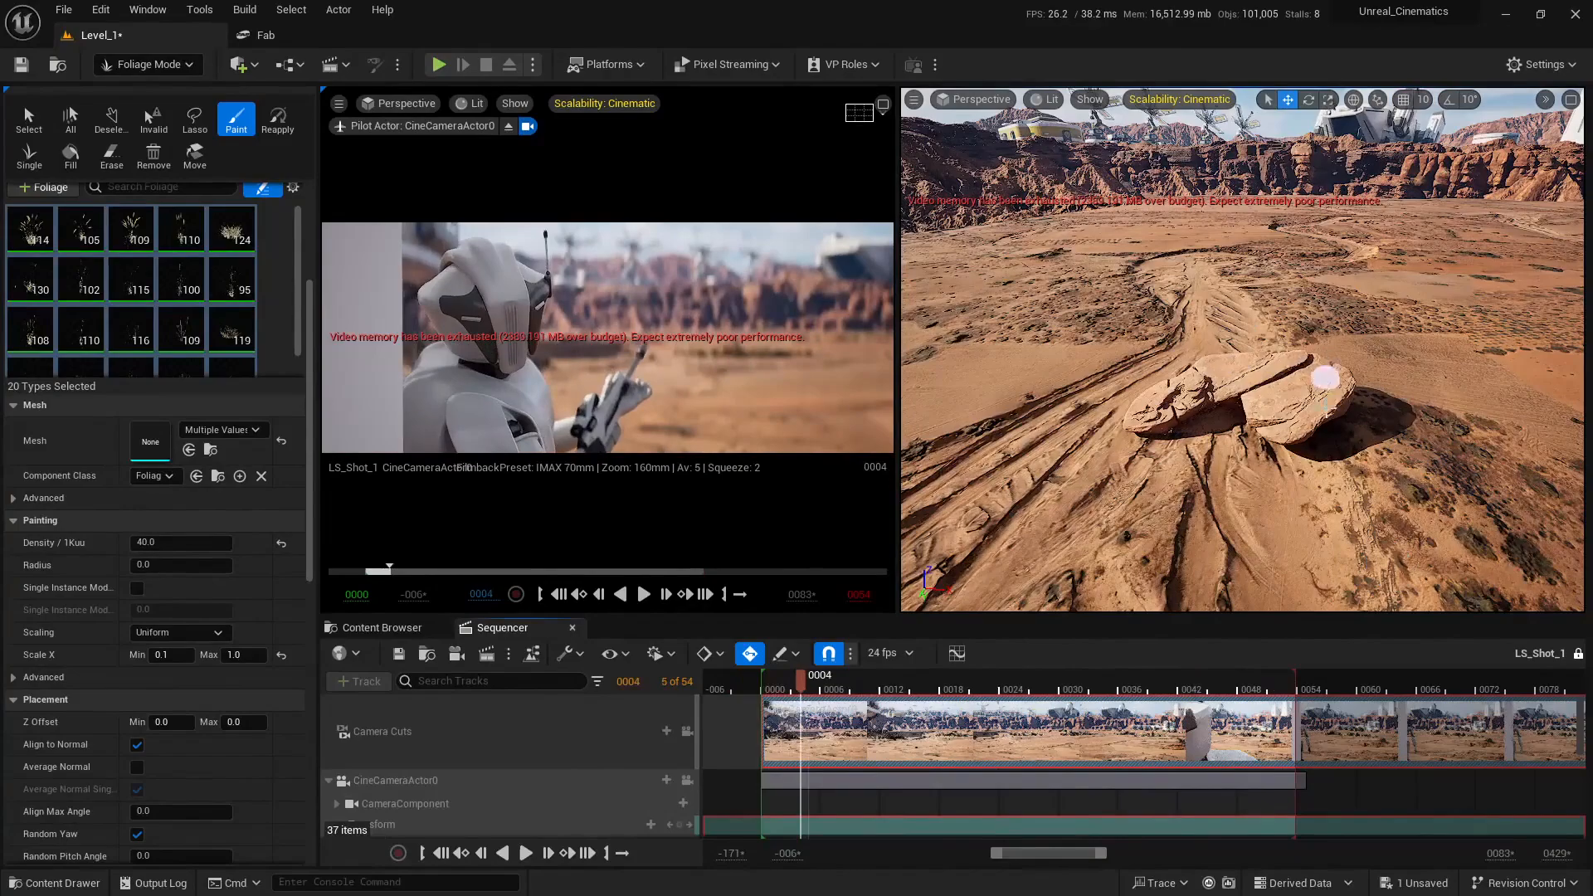
pyautogui.moveTo(804, 691); pyautogui.dragTo(839, 689)
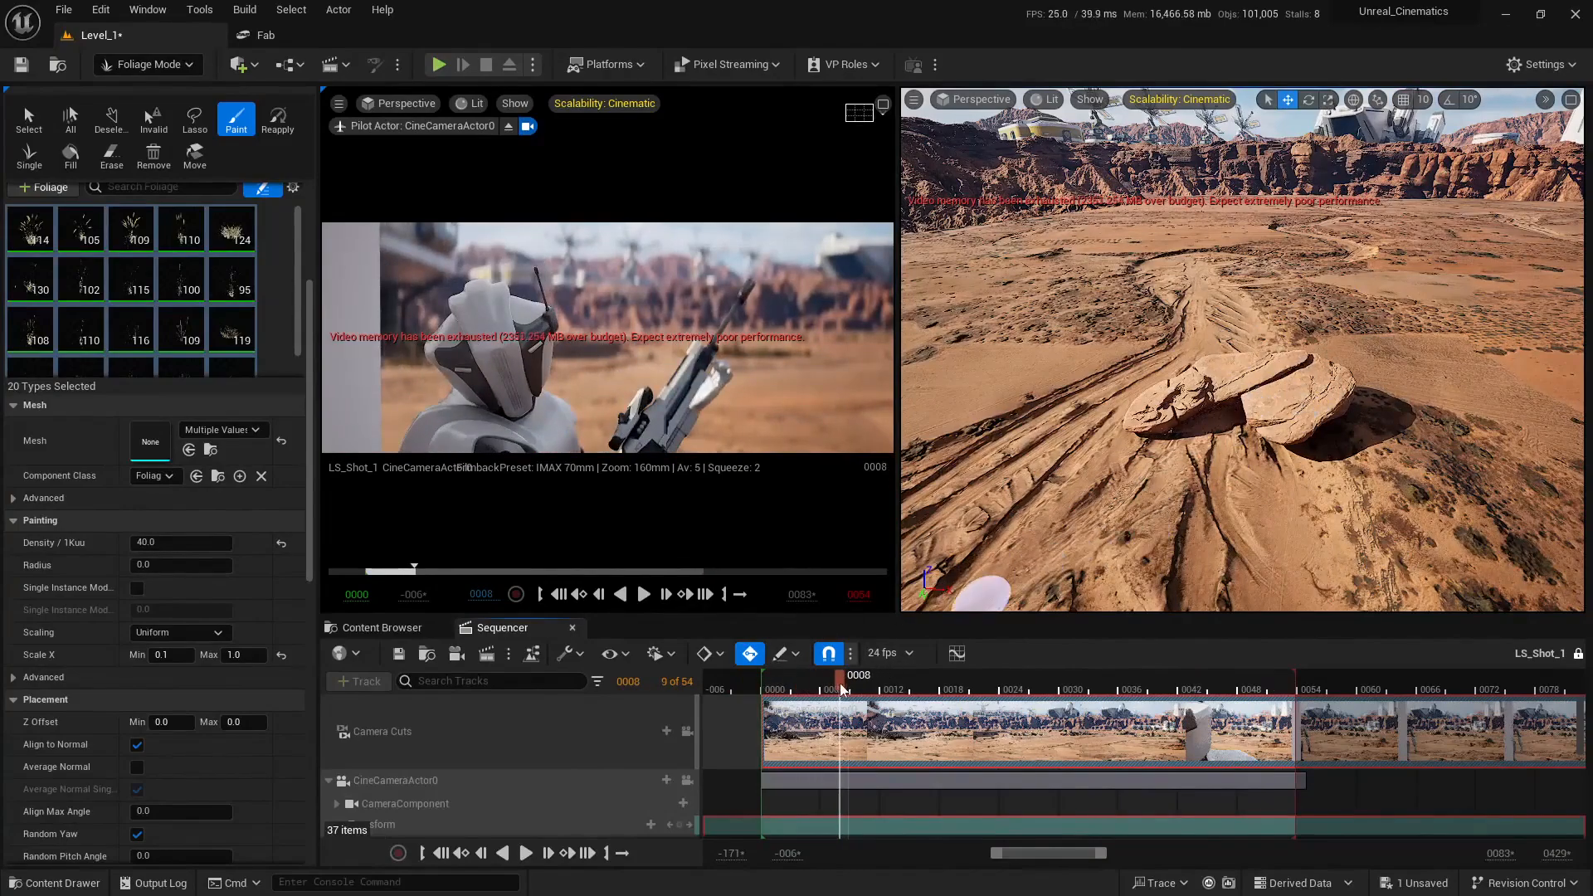
pyautogui.moveTo(875, 688); pyautogui.dragTo(966, 697)
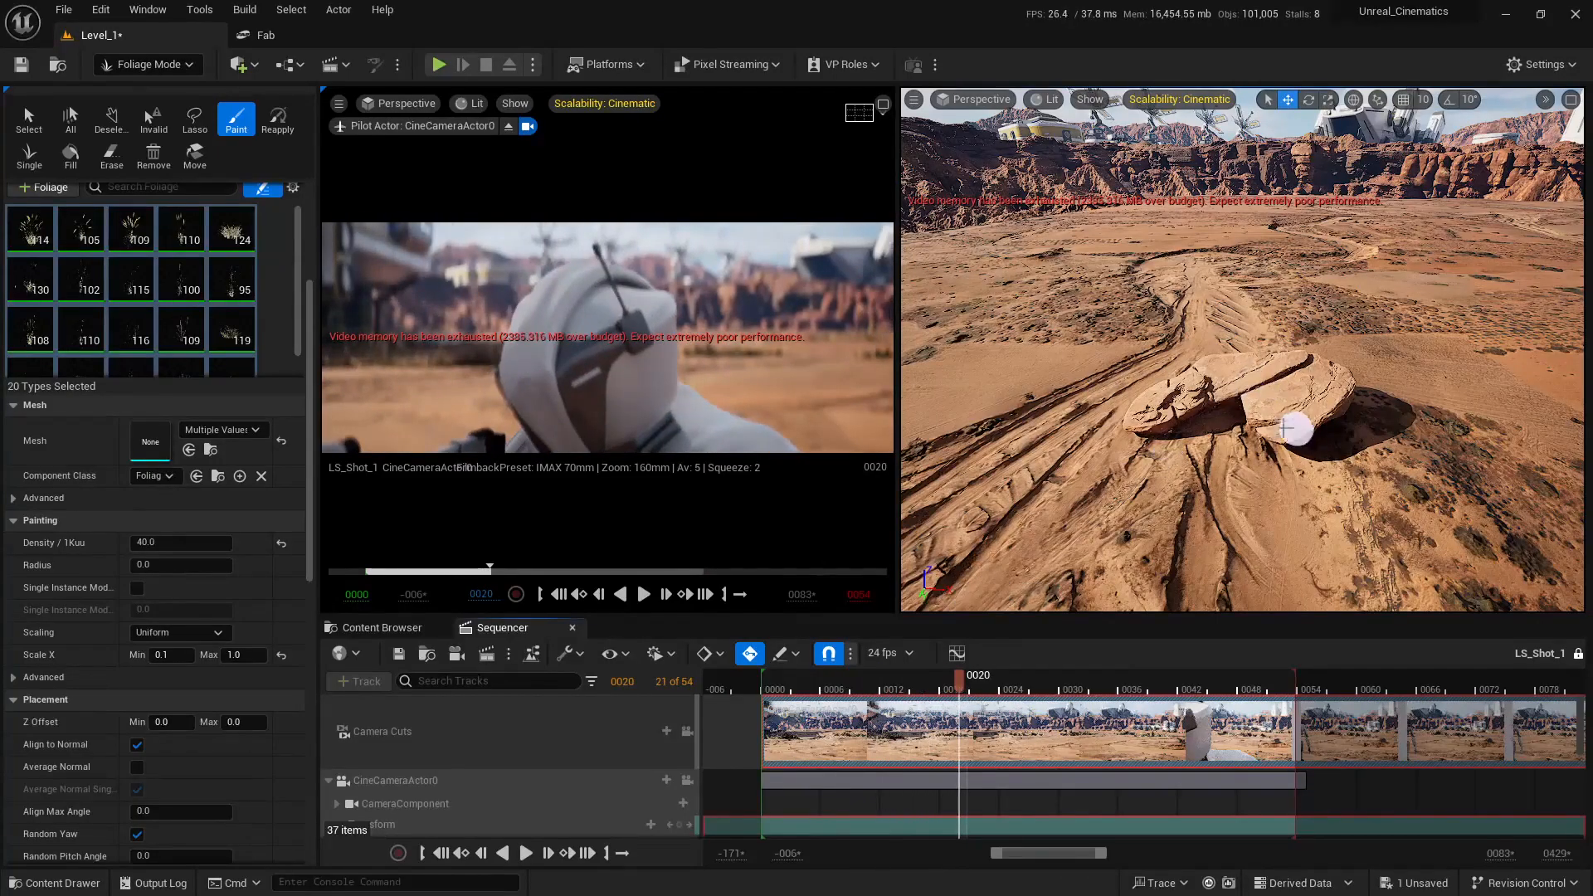
pyautogui.moveTo(964, 679); pyautogui.dragTo(989, 679)
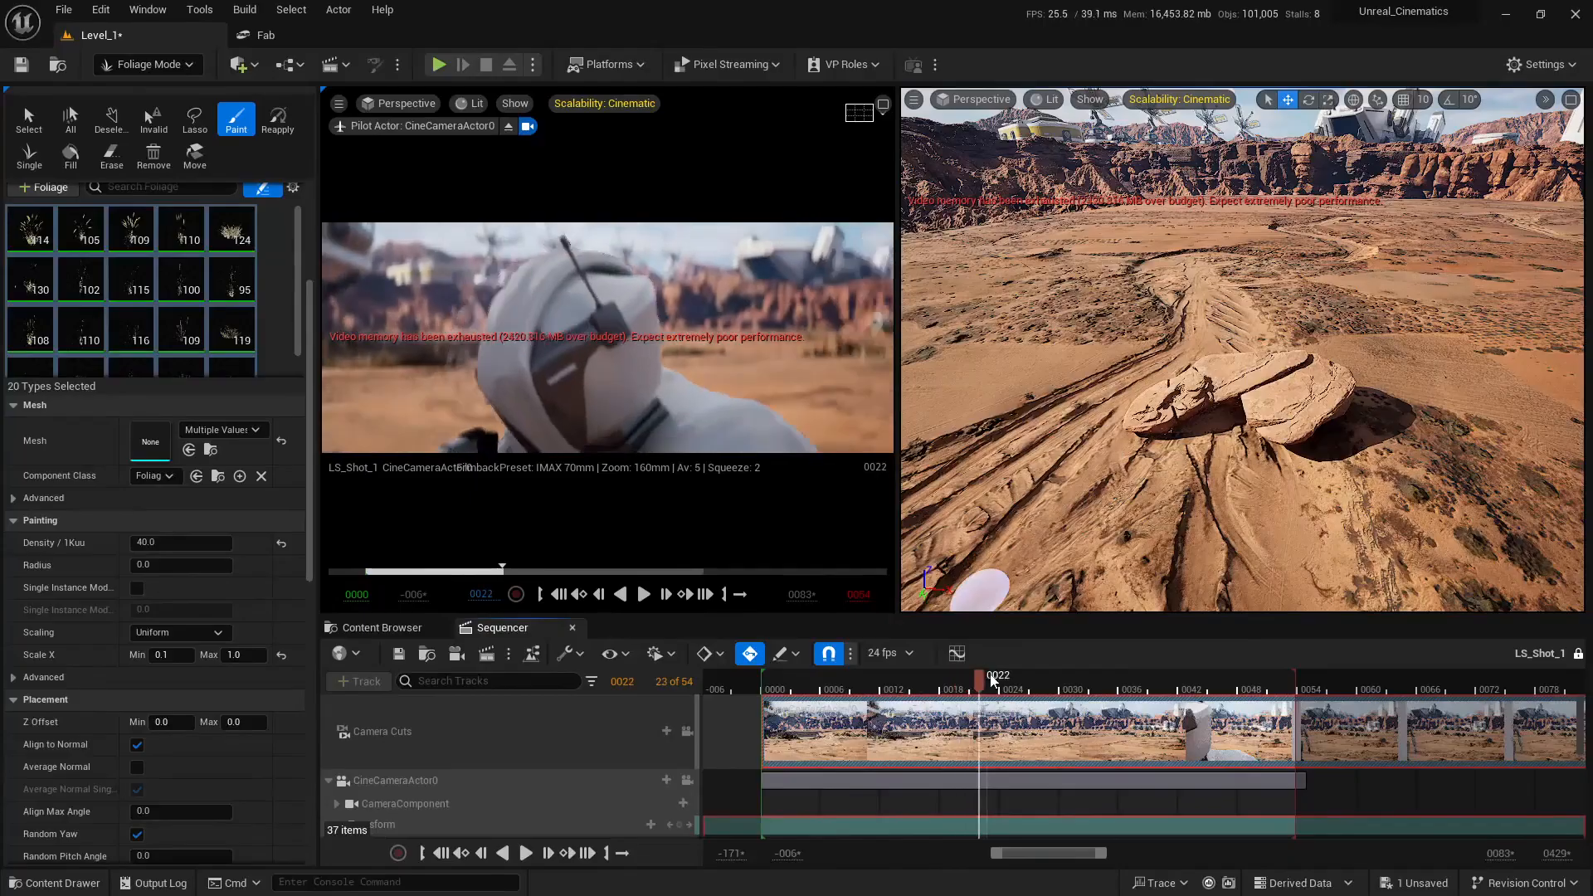
# Hide the foliage settings and shrink the Sequencer to enlarge both viewports
pyautogui.moveTo(1217, 433); pyautogui.dragTo(1273, 486, button='right')
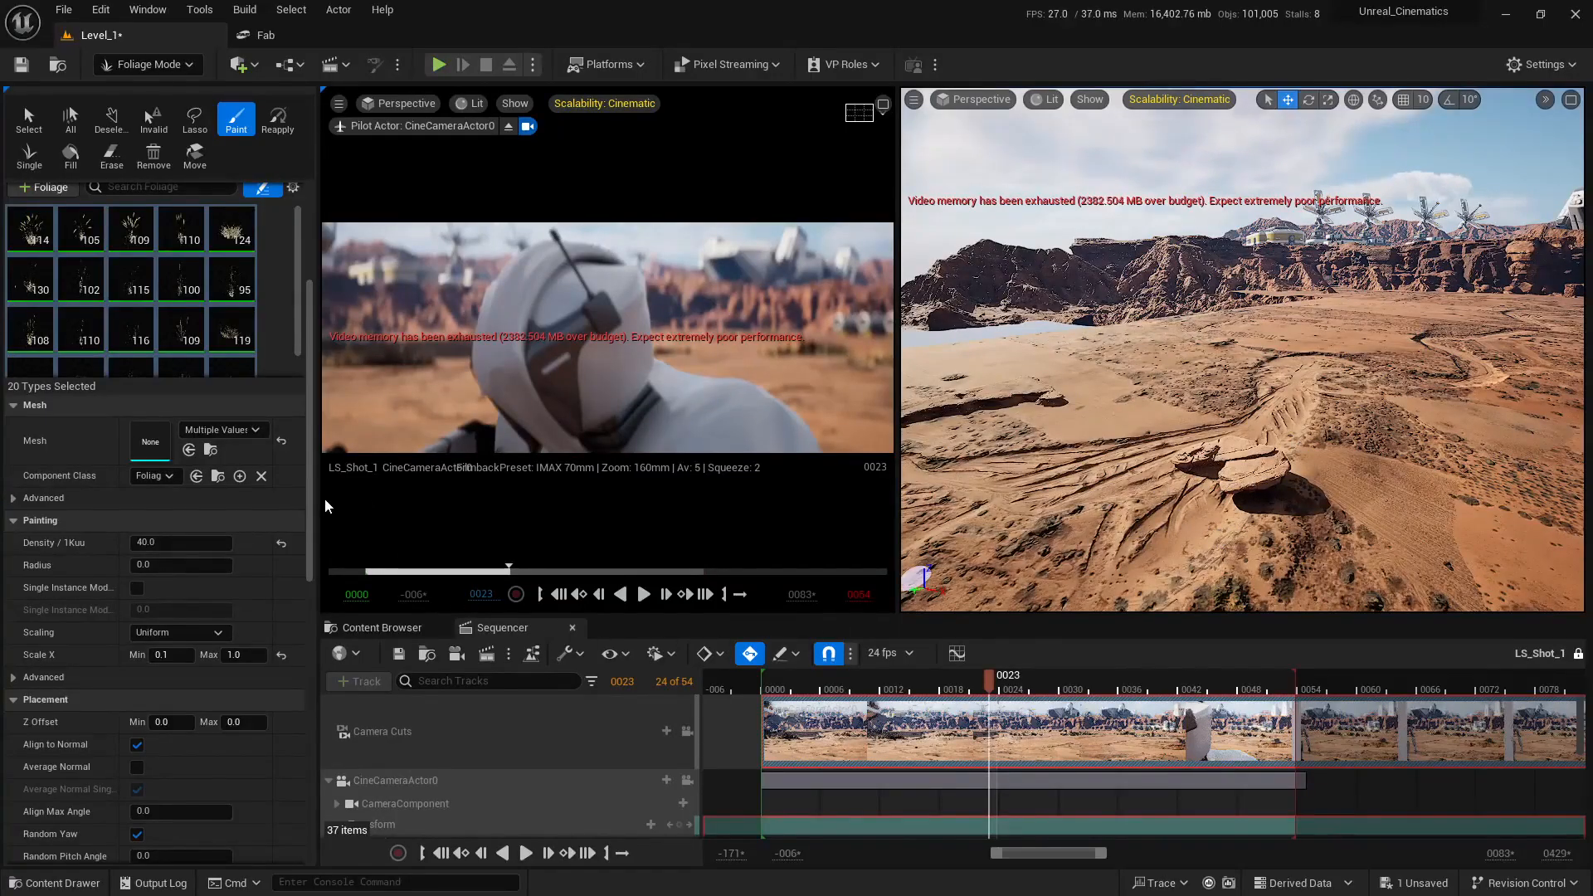
pyautogui.moveTo(317, 498); pyautogui.dragTo(5, 503)
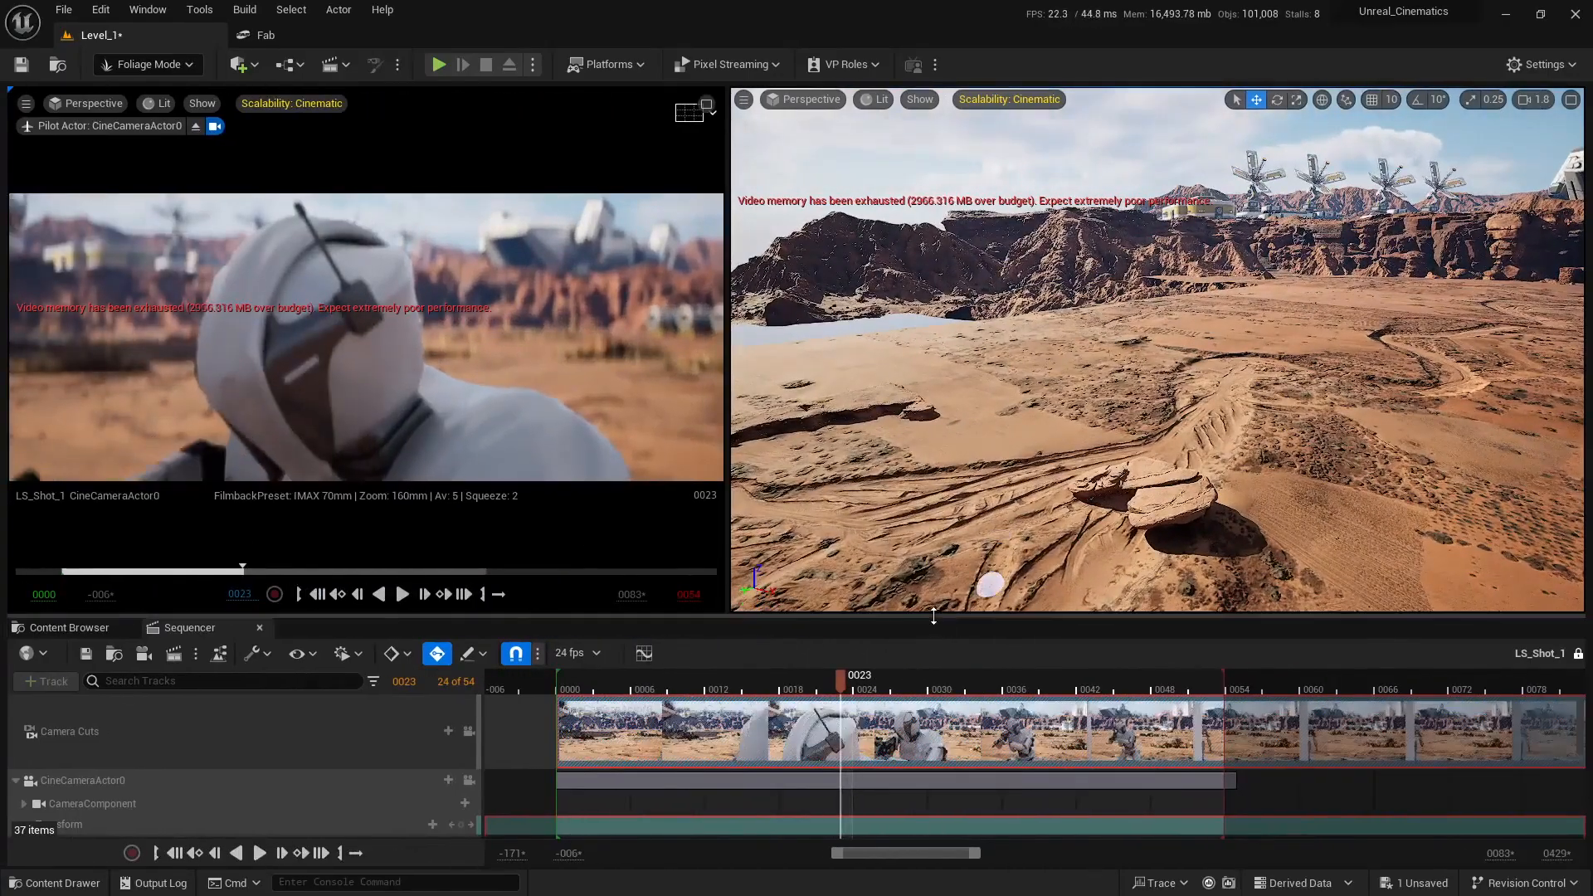
pyautogui.moveTo(932, 616); pyautogui.dragTo(944, 705)
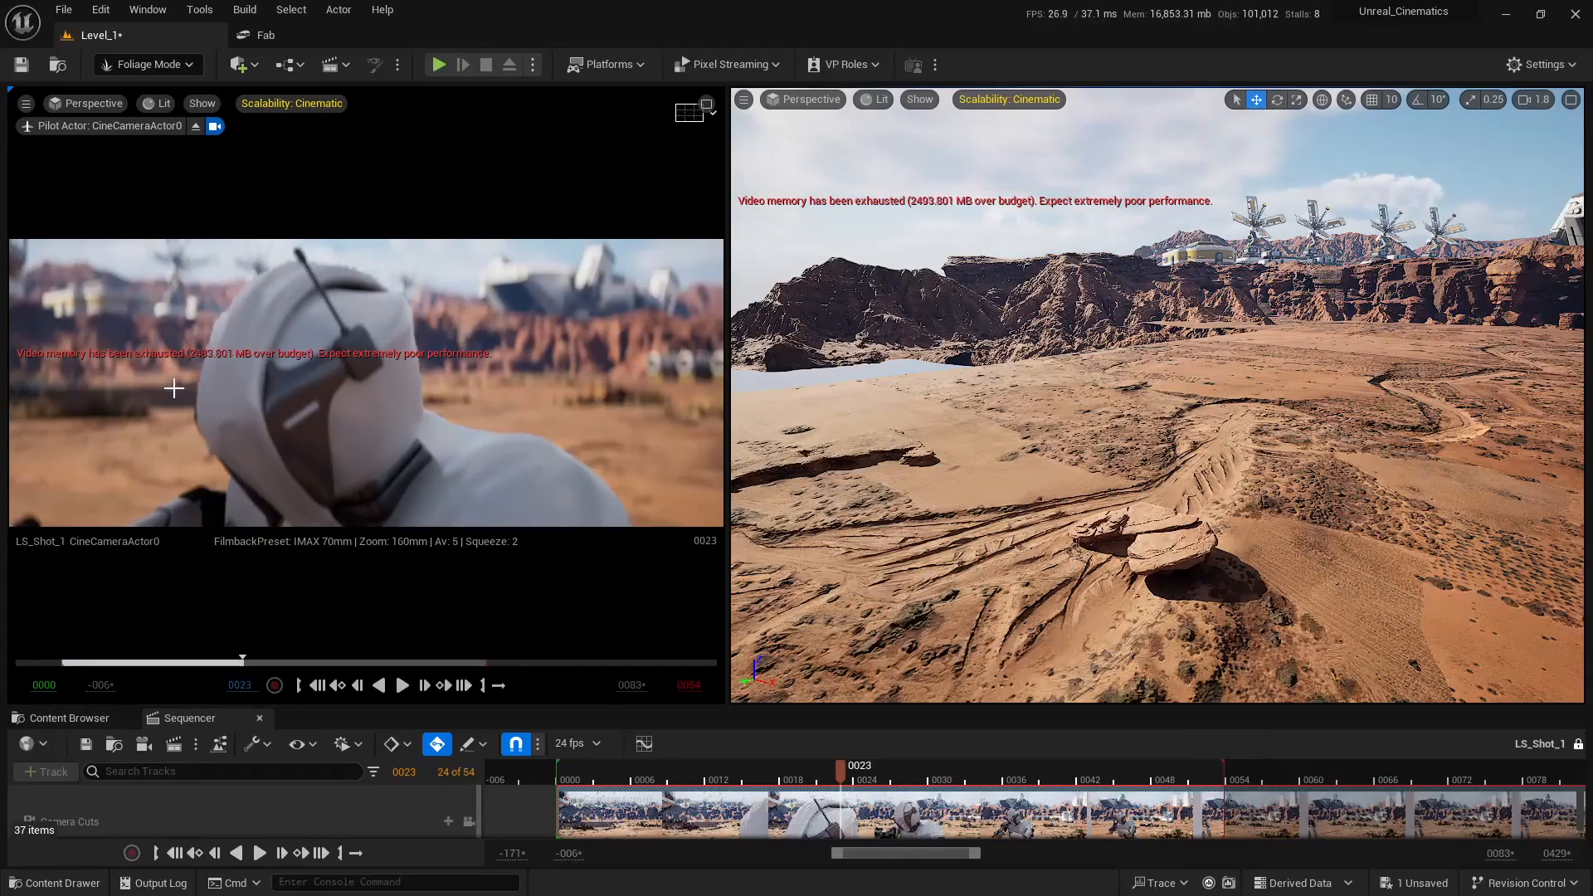
# Set the foliage density to 150 and paint dense dry grass around the base of the flat slab rock
pyautogui.moveTo(1174, 511); pyautogui.dragTo(1360, 547, button='right')
pyautogui.press('w')
pyautogui.scroll(-3, 1302, 548)
pyautogui.moveTo(958, 620); pyautogui.dragTo(958, 620, button='right')
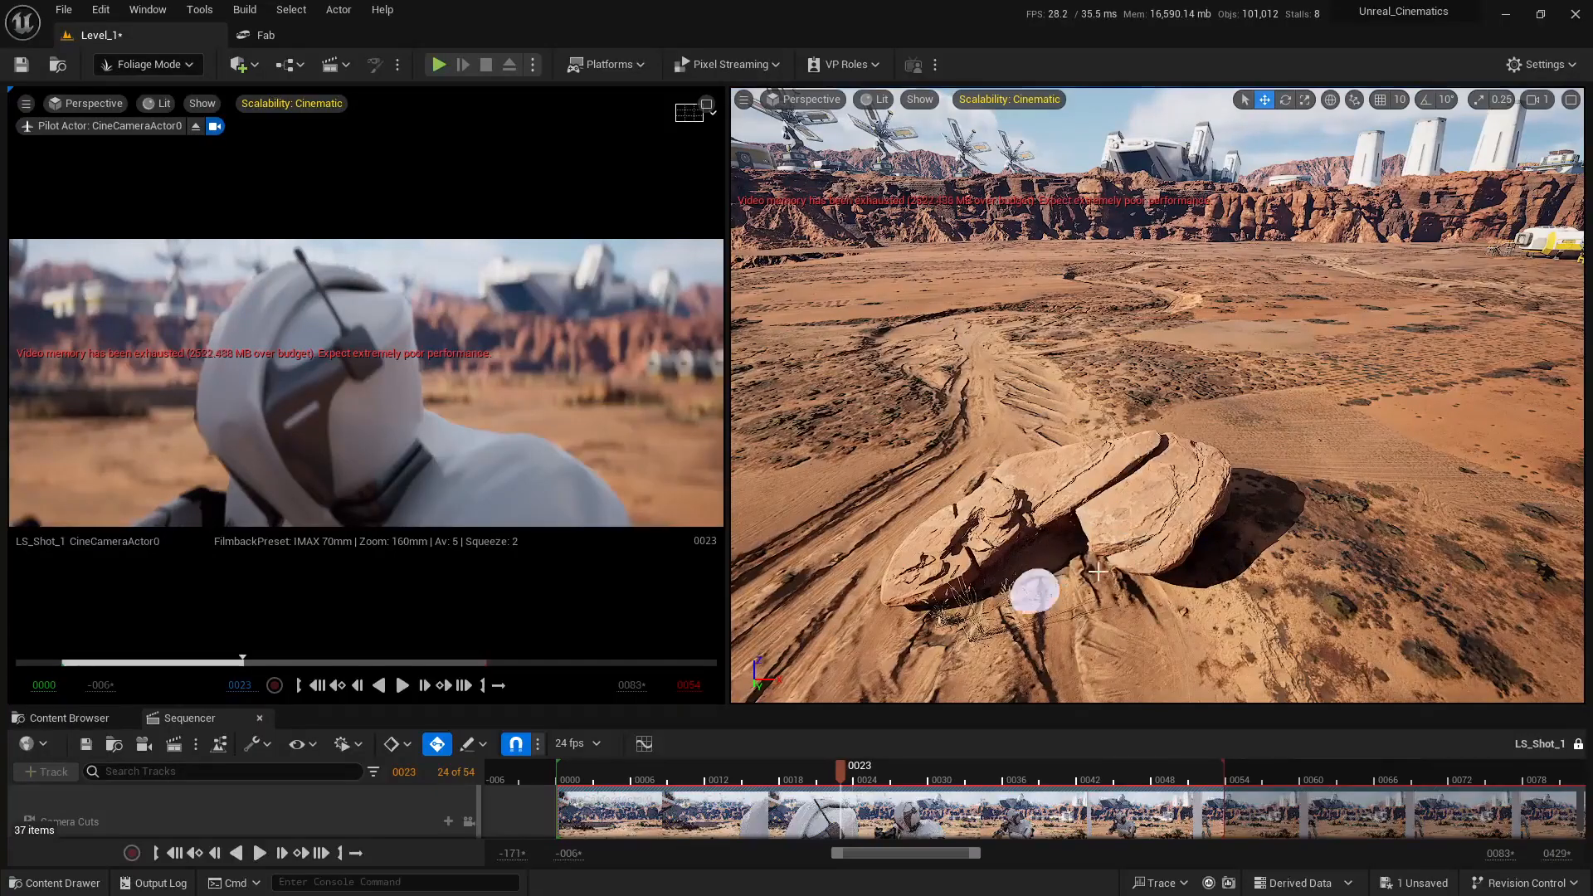
pyautogui.click(3, 562)
pyautogui.click(127, 598)
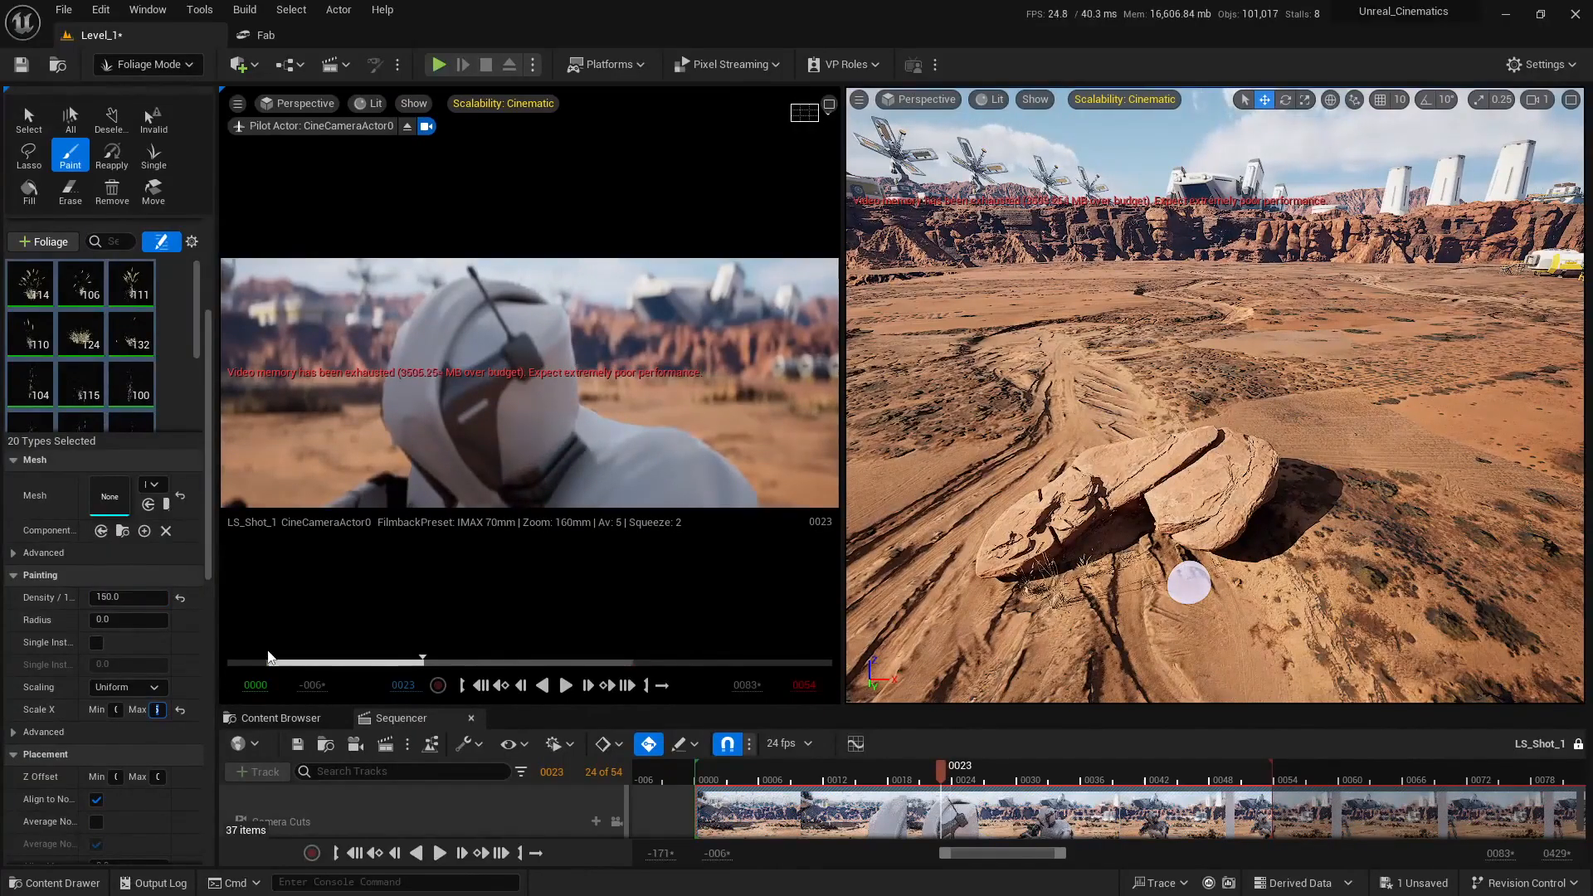
pyautogui.moveTo(1199, 582)
pyautogui.mouseDown(button='right')
pyautogui.moveTo(1118, 477)
pyautogui.moveTo(1097, 473)
pyautogui.mouseUp(button='right')
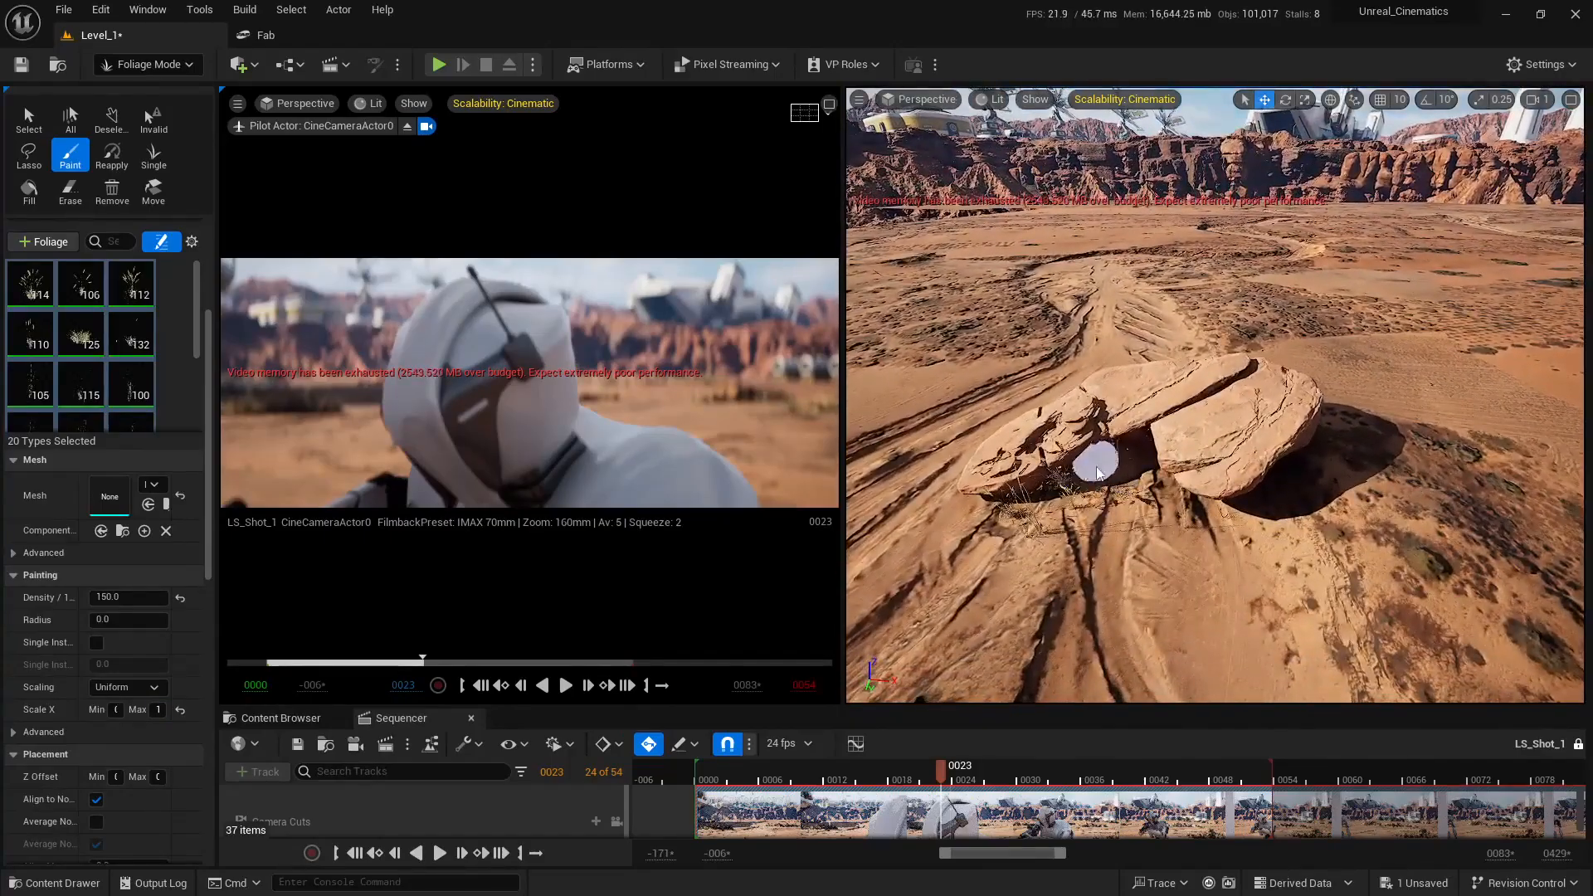
pyautogui.moveTo(1086, 484)
pyautogui.mouseDown()
pyautogui.moveTo(1101, 488)
pyautogui.moveTo(1063, 493)
pyautogui.mouseUp()
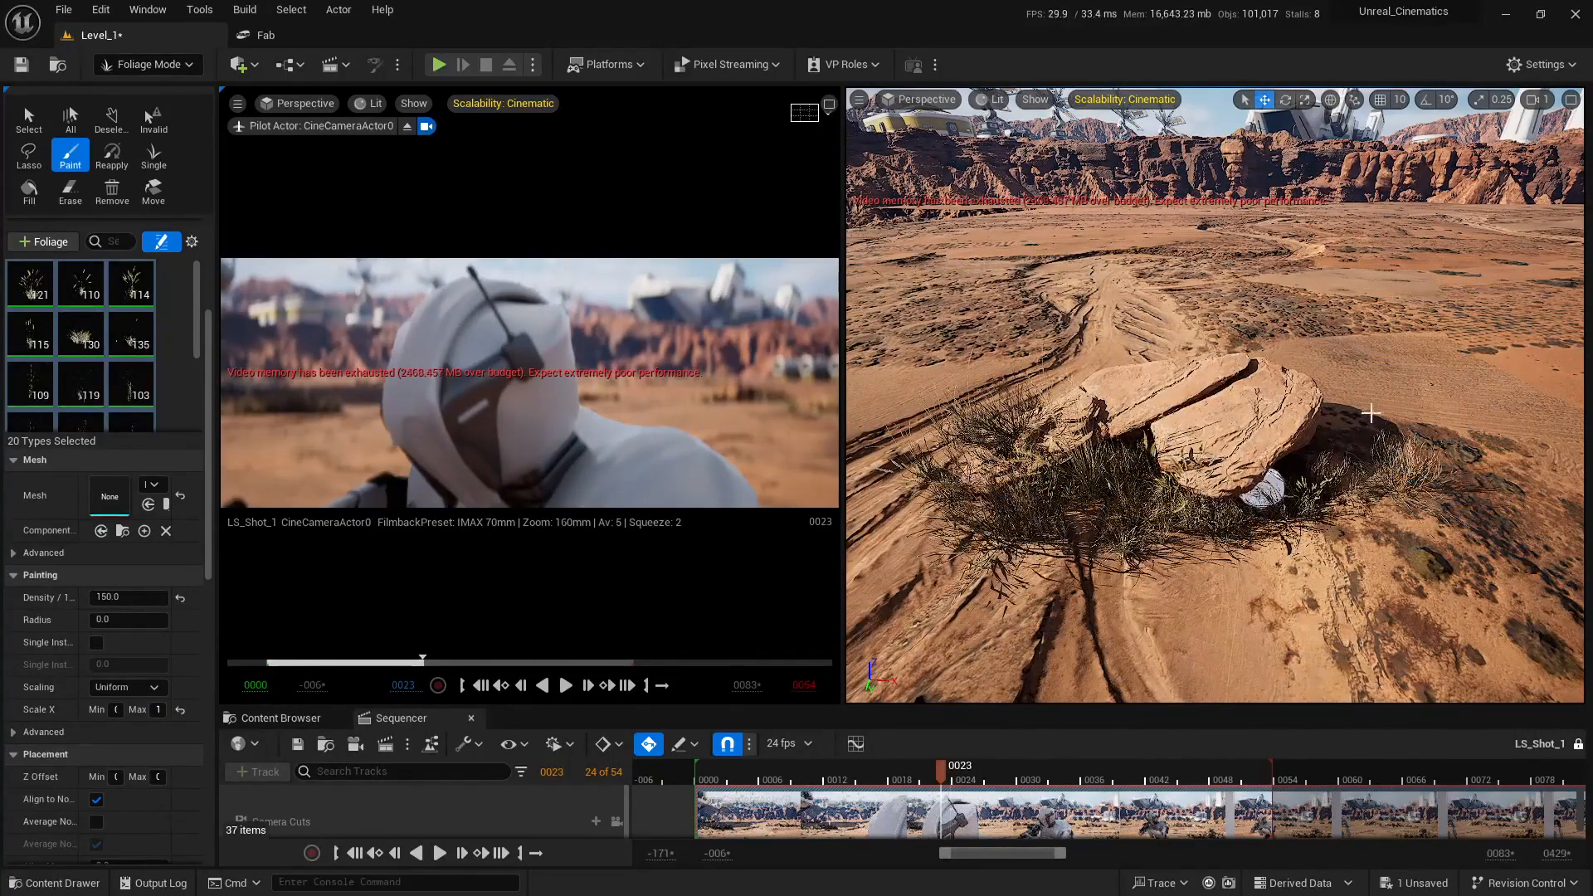
# Paint a little more dry grass on the flat rock's upper slab and hide the foliage settings again
pyautogui.moveTo(1370, 412)
pyautogui.mouseDown(button='right')
pyautogui.moveTo(1327, 462)
pyautogui.moveTo(1277, 417)
pyautogui.moveTo(1244, 413)
pyautogui.mouseUp(button='right')
pyautogui.moveTo(1245, 412); pyautogui.dragTo(1256, 389)
pyautogui.moveTo(1267, 445); pyautogui.dragTo(1319, 423, button='right')
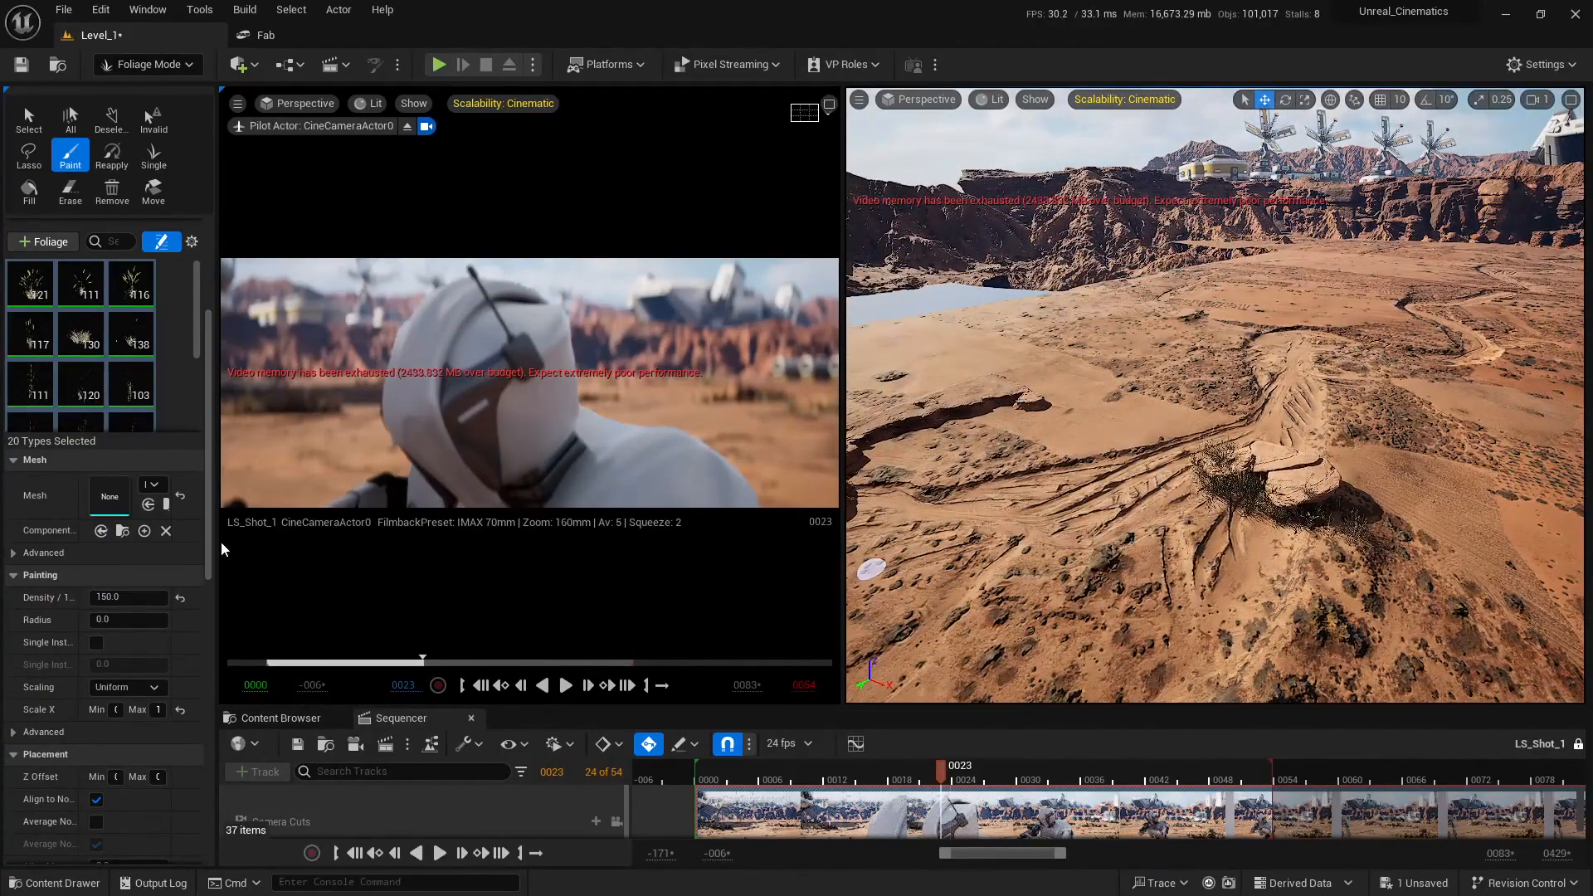
pyautogui.moveTo(217, 541); pyautogui.dragTo(9, 541)
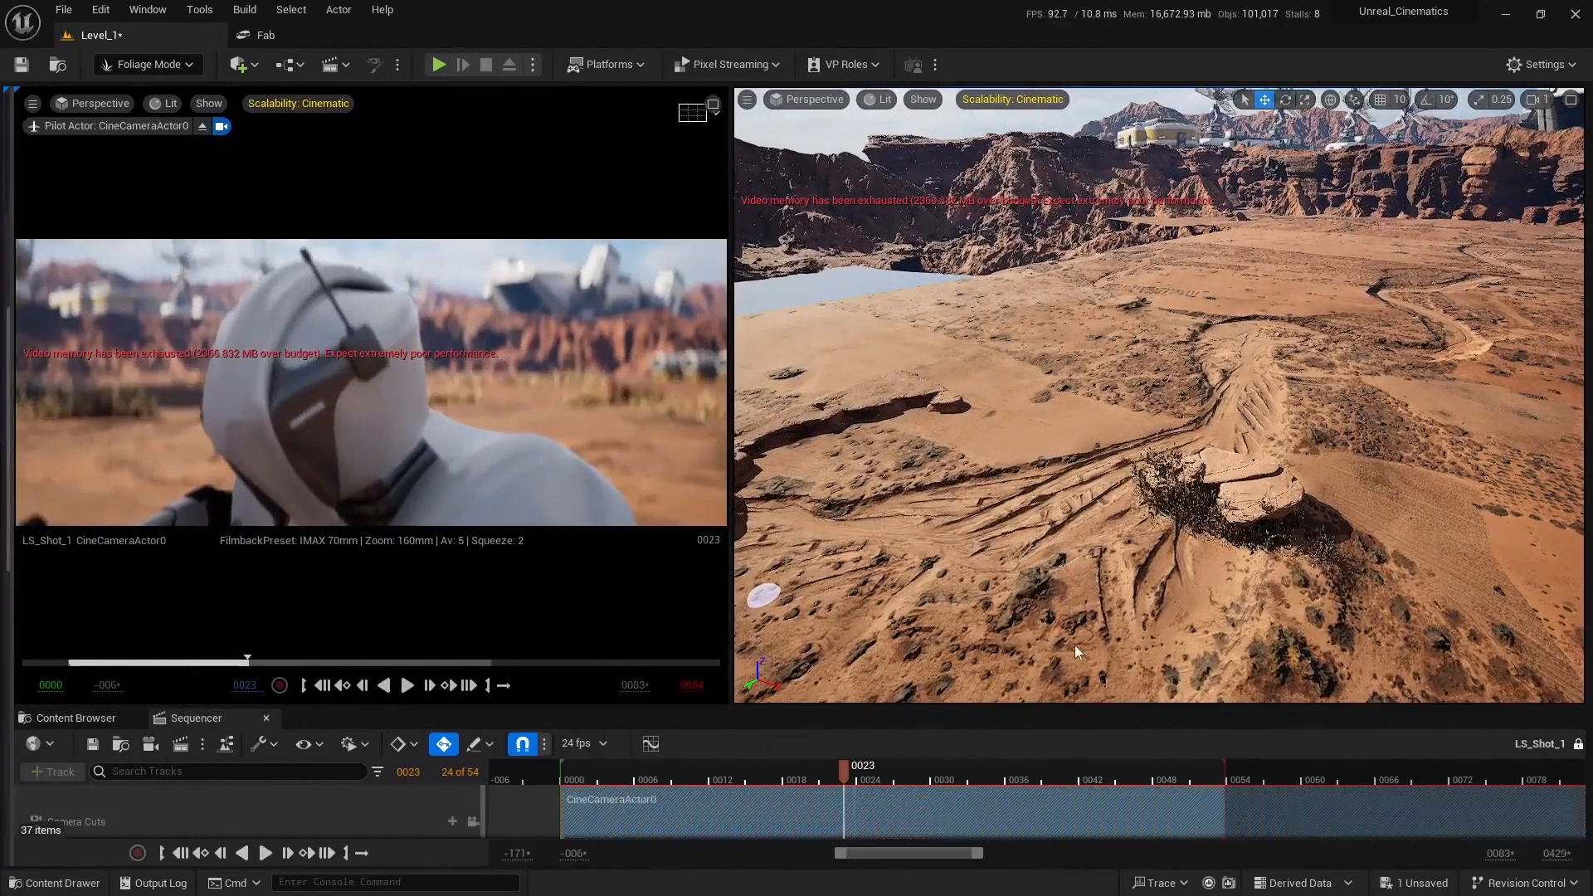
# Examine the grass around the flat slab rock up close and from a distance against the surrounding plain
pyautogui.moveTo(1244, 537)
pyautogui.mouseDown(button='right')
pyautogui.moveTo(1336, 502)
pyautogui.moveTo(1358, 535)
pyautogui.moveTo(1256, 592)
pyautogui.mouseUp(button='right')
pyautogui.press('w')
pyautogui.scroll(-1, 1269, 585)
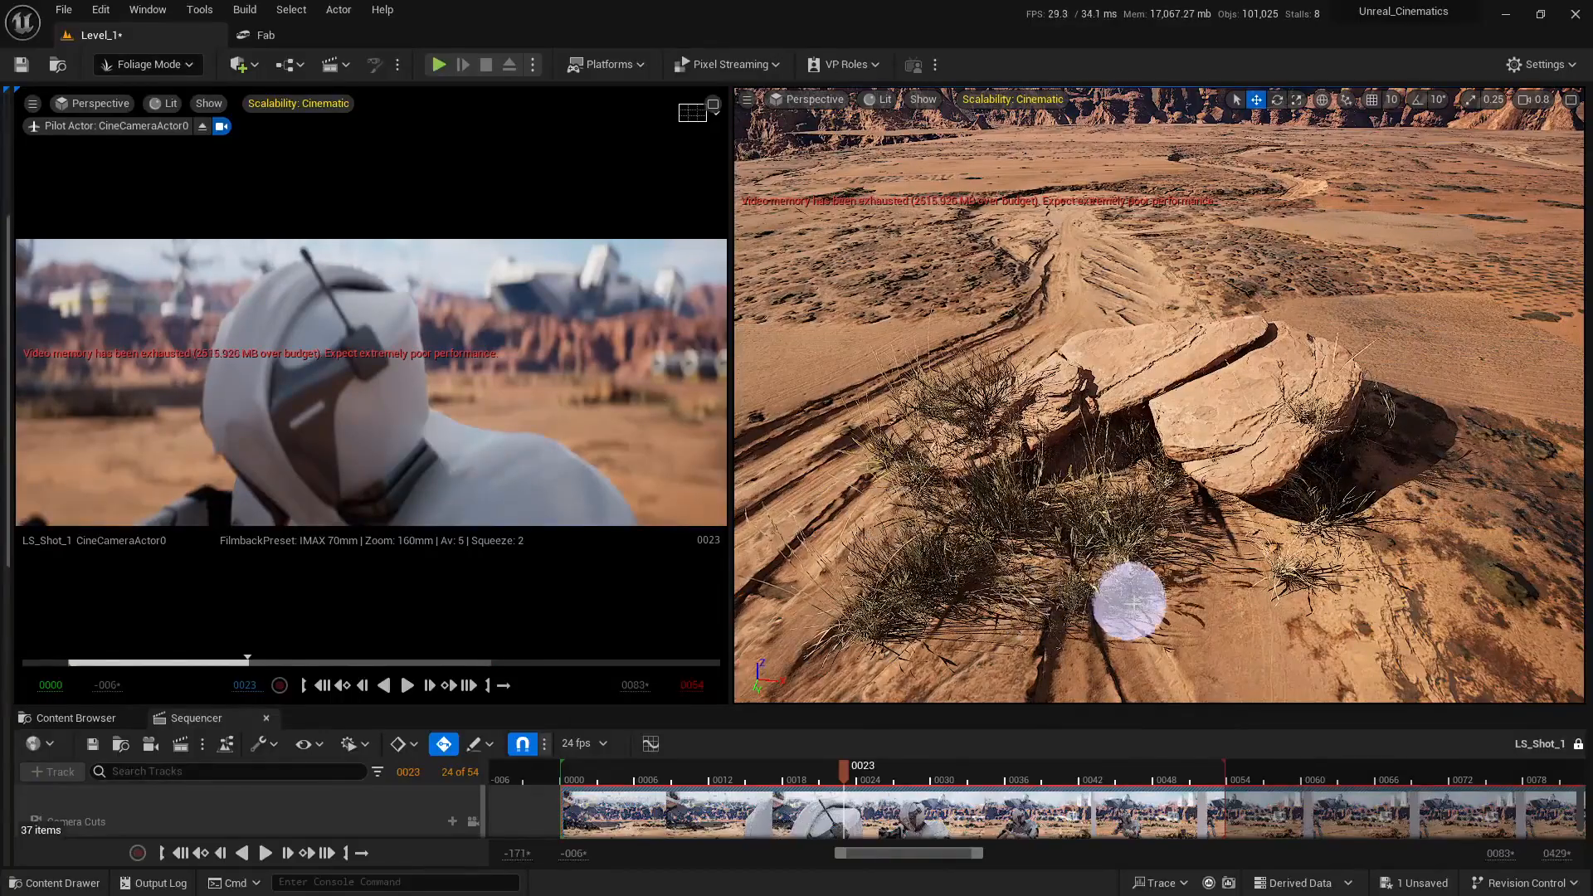
pyautogui.moveTo(1159, 395); pyautogui.dragTo(1196, 558, button='right')
pyautogui.scroll(-3, 1291, 578)
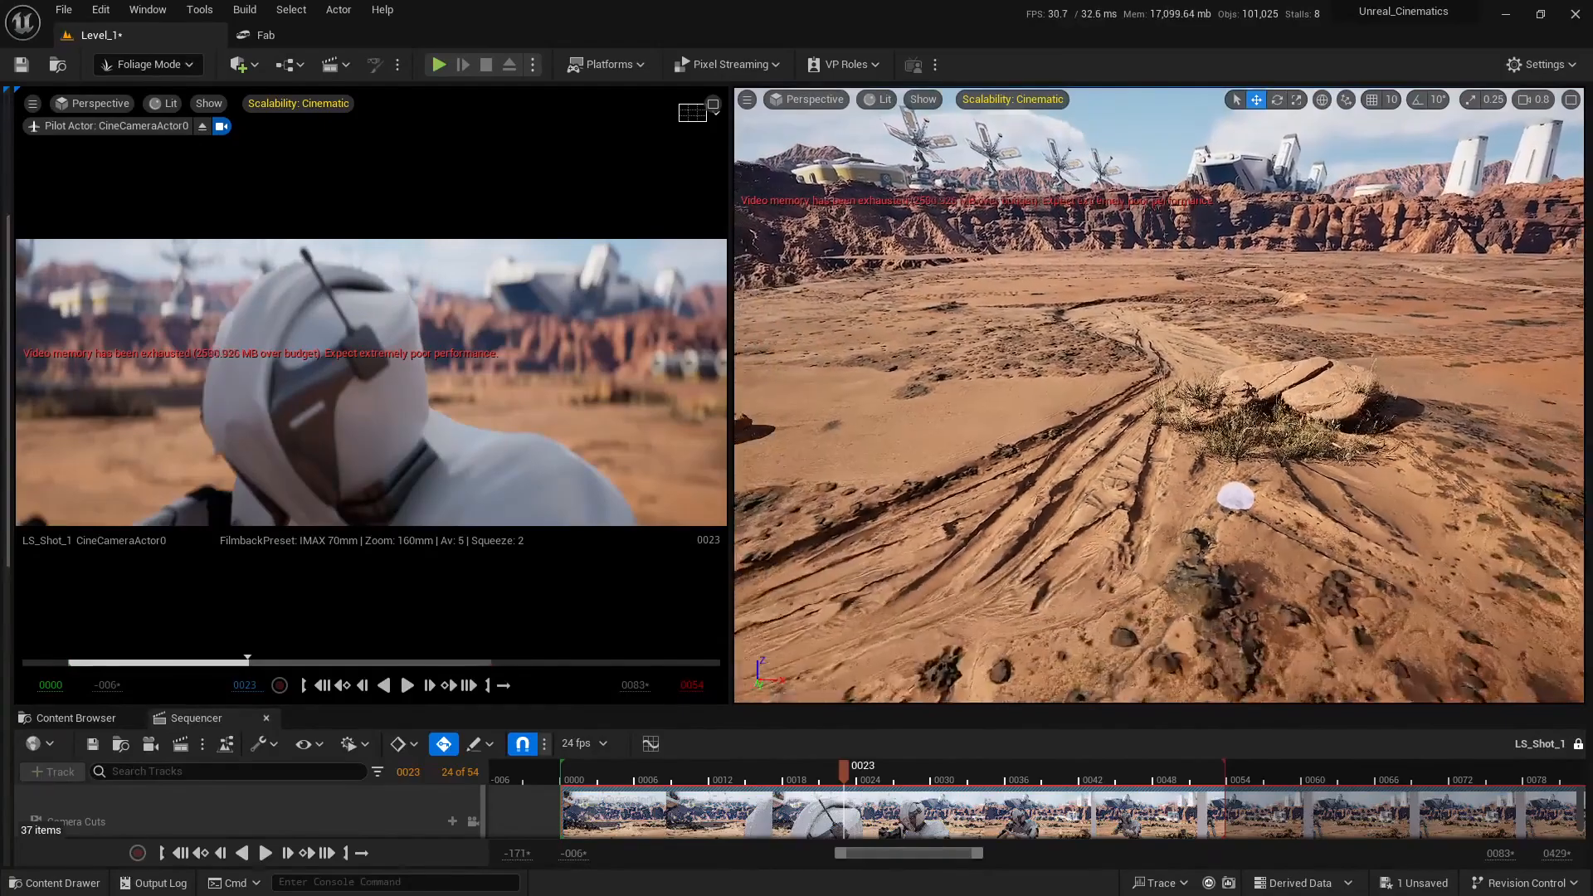
pyautogui.moveTo(1237, 495); pyautogui.dragTo(1202, 540, button='right')
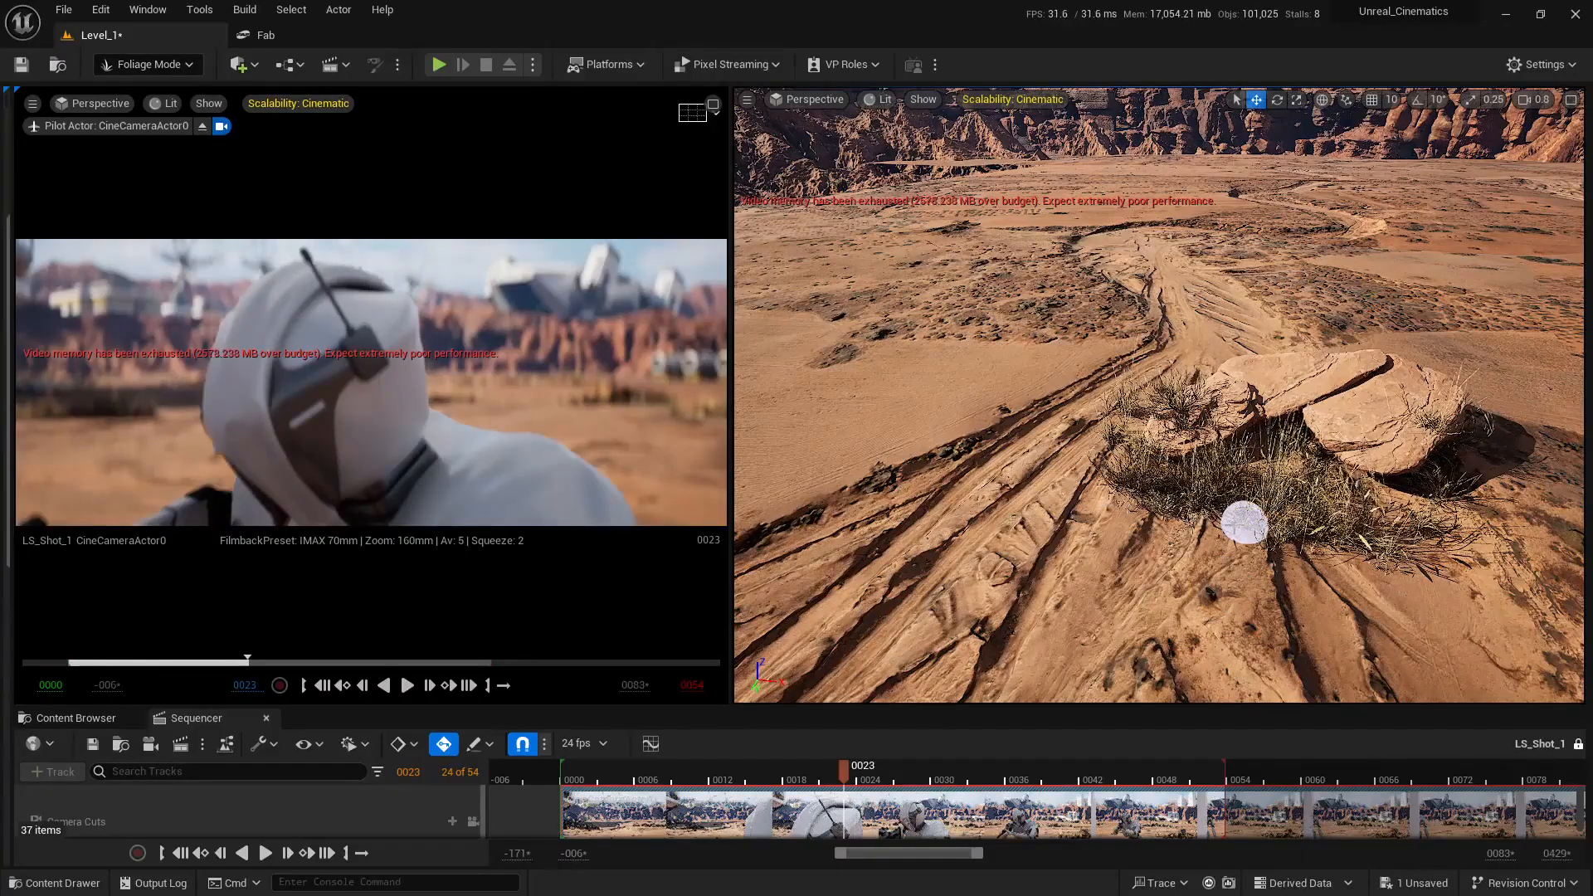
pyautogui.moveTo(1219, 531); pyautogui.dragTo(1193, 446, button='right')
pyautogui.scroll(3, 1211, 458)
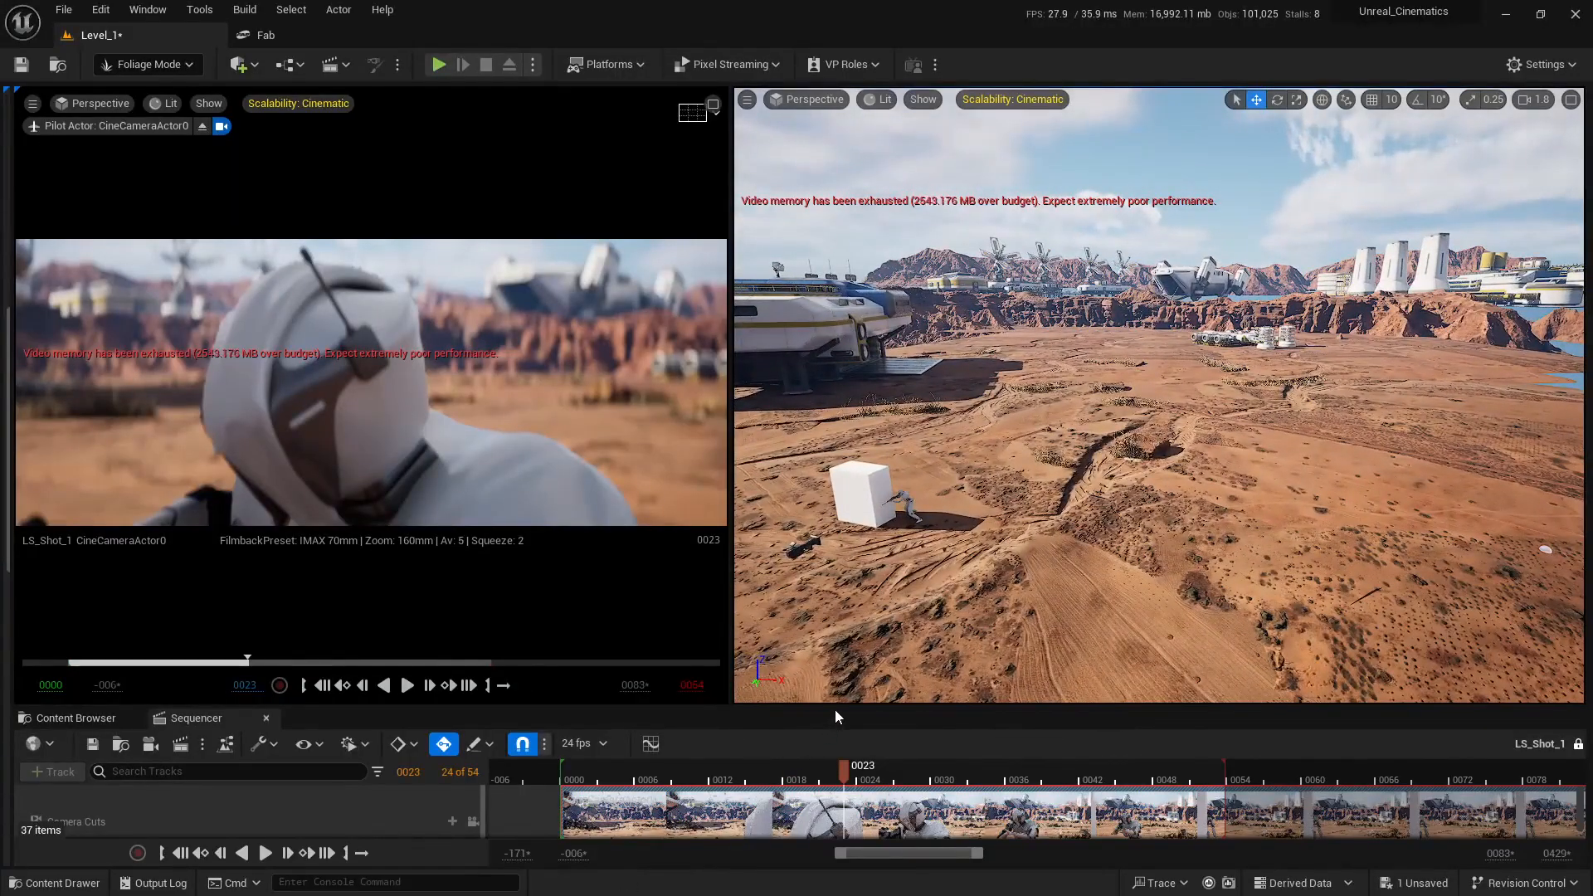
# Enlarge the Sequencer, go to frame 48, and inspect the grass around the thin reddish ledge
pyautogui.moveTo(836, 707); pyautogui.dragTo(1157, 688)
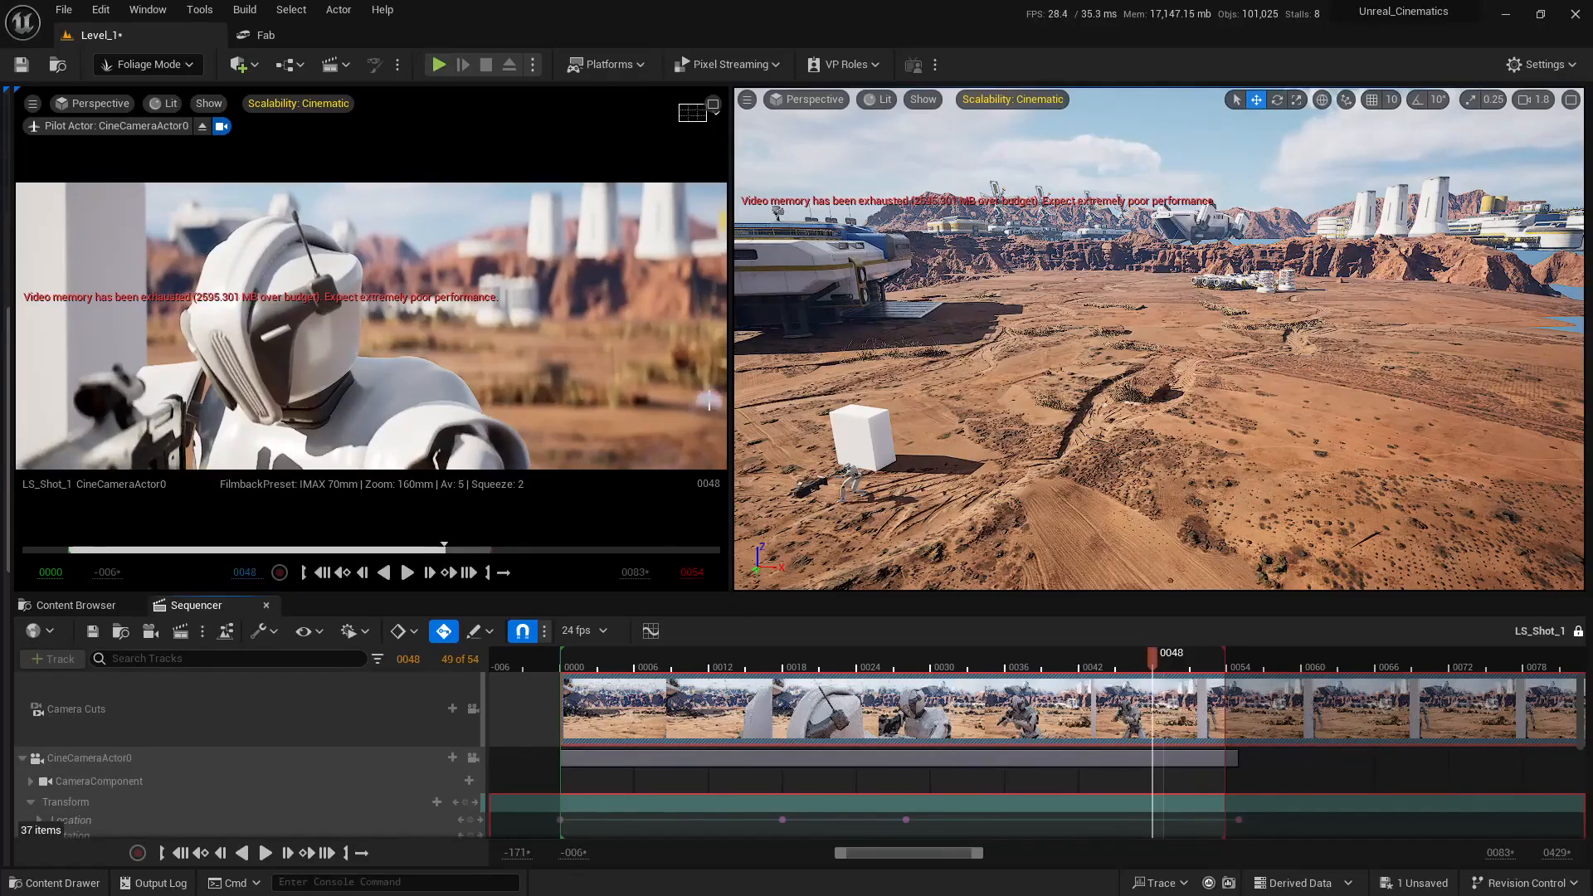
pyautogui.press('w')
pyautogui.scroll(-4, 1070, 381)
pyautogui.moveTo(1037, 373); pyautogui.dragTo(1207, 438, button='right')
pyautogui.press('w')
pyautogui.scroll(-1, 1174, 428)
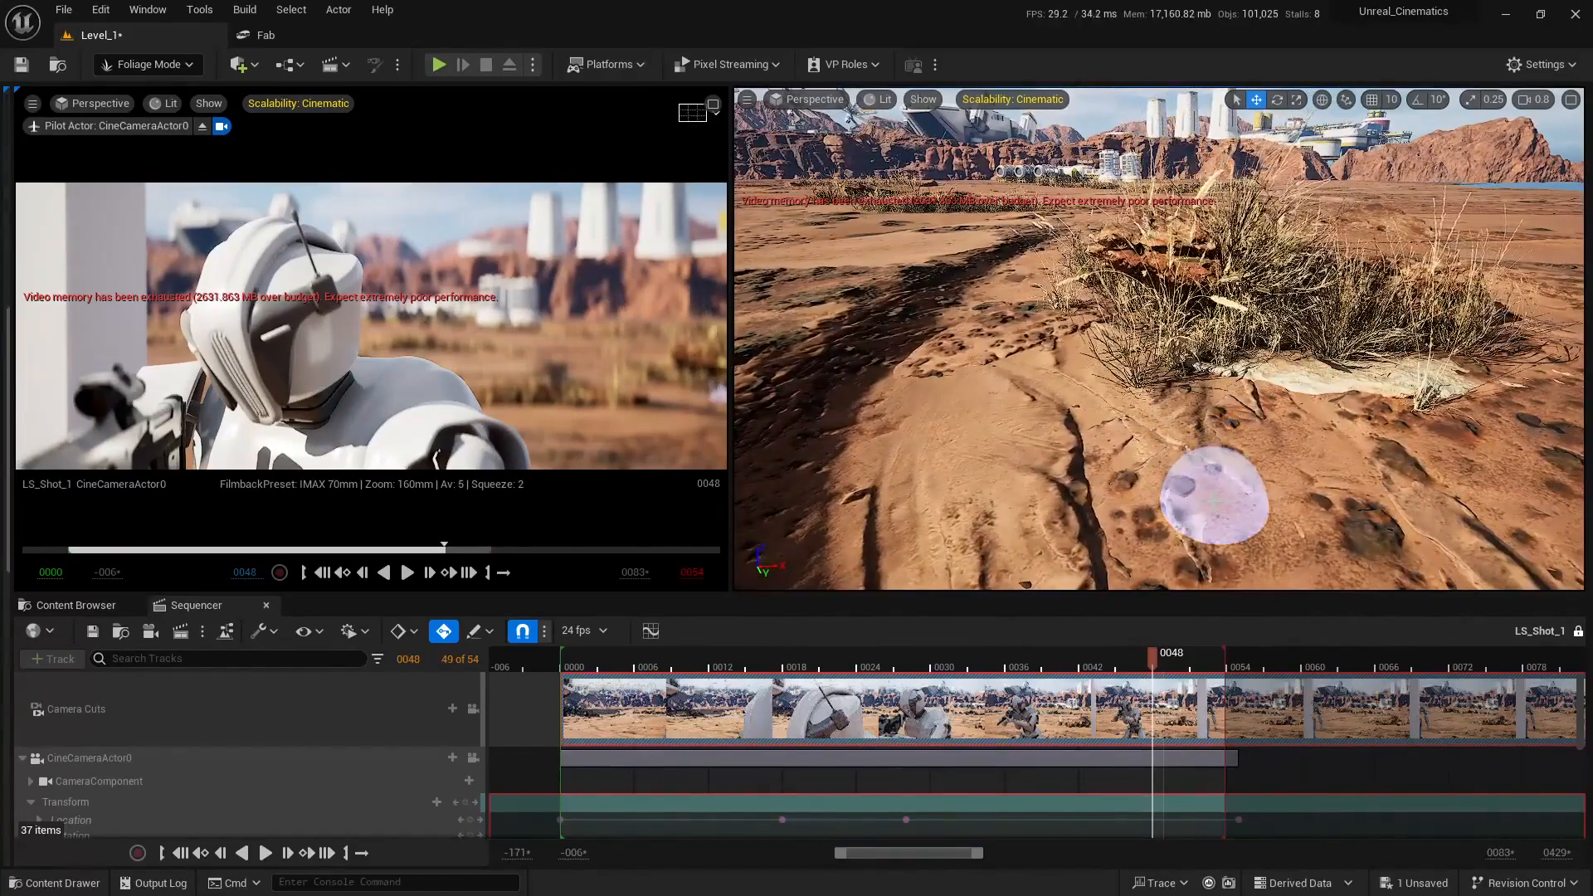
pyautogui.moveTo(1211, 490)
pyautogui.mouseDown(button='right')
pyautogui.moveTo(1215, 547)
pyautogui.moveTo(1213, 529)
pyautogui.mouseUp(button='right')
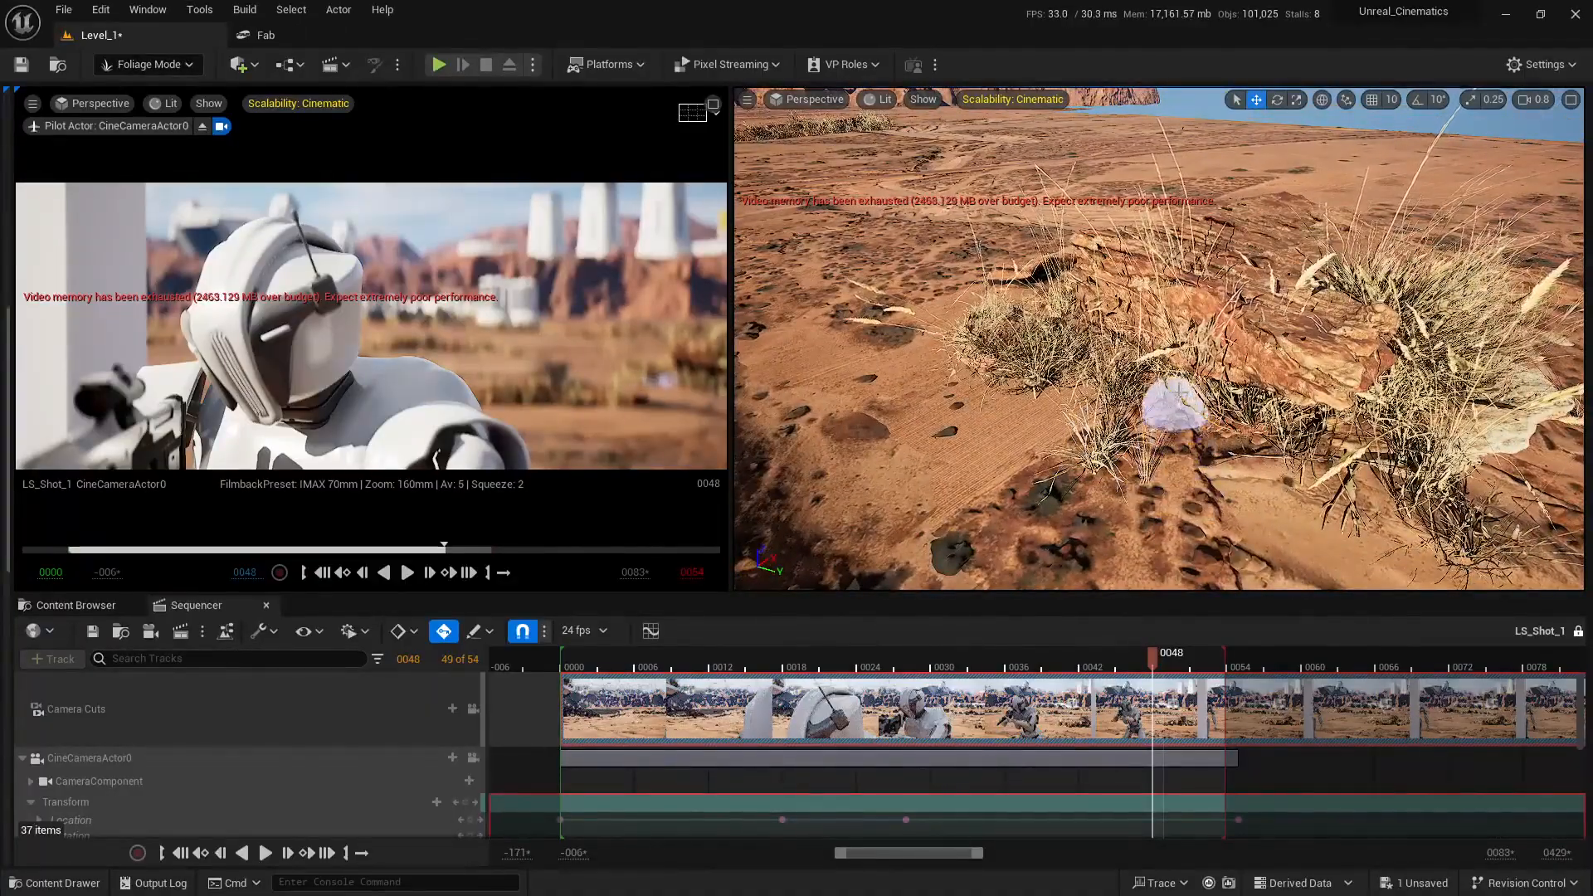
pyautogui.moveTo(1215, 304); pyautogui.dragTo(1202, 335, button='right')
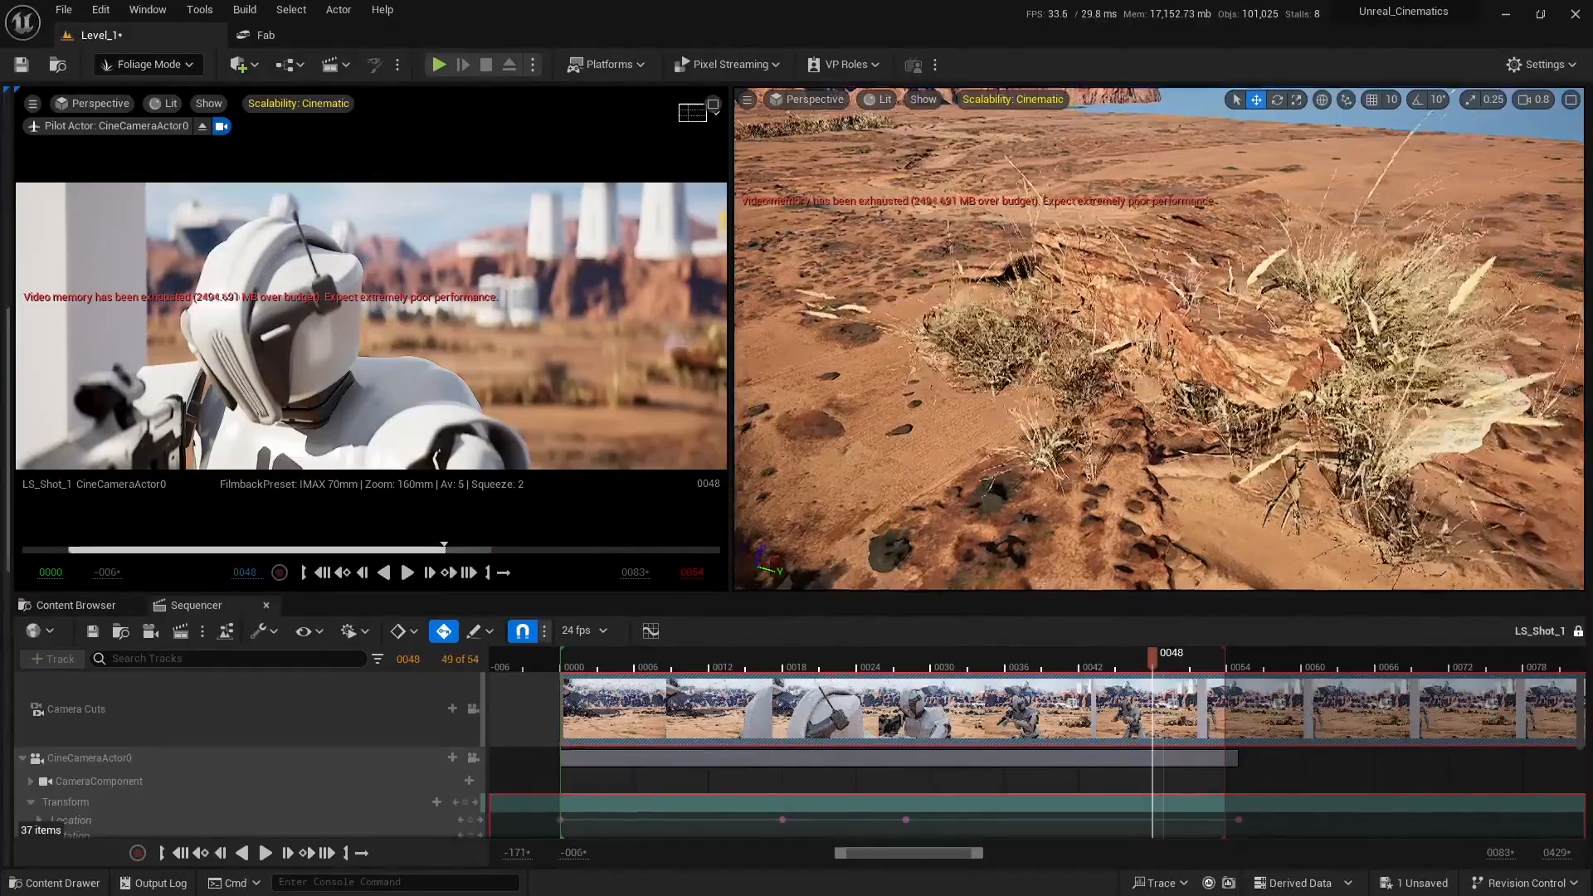
pyautogui.moveTo(1325, 357); pyautogui.dragTo(1325, 336, button='right')
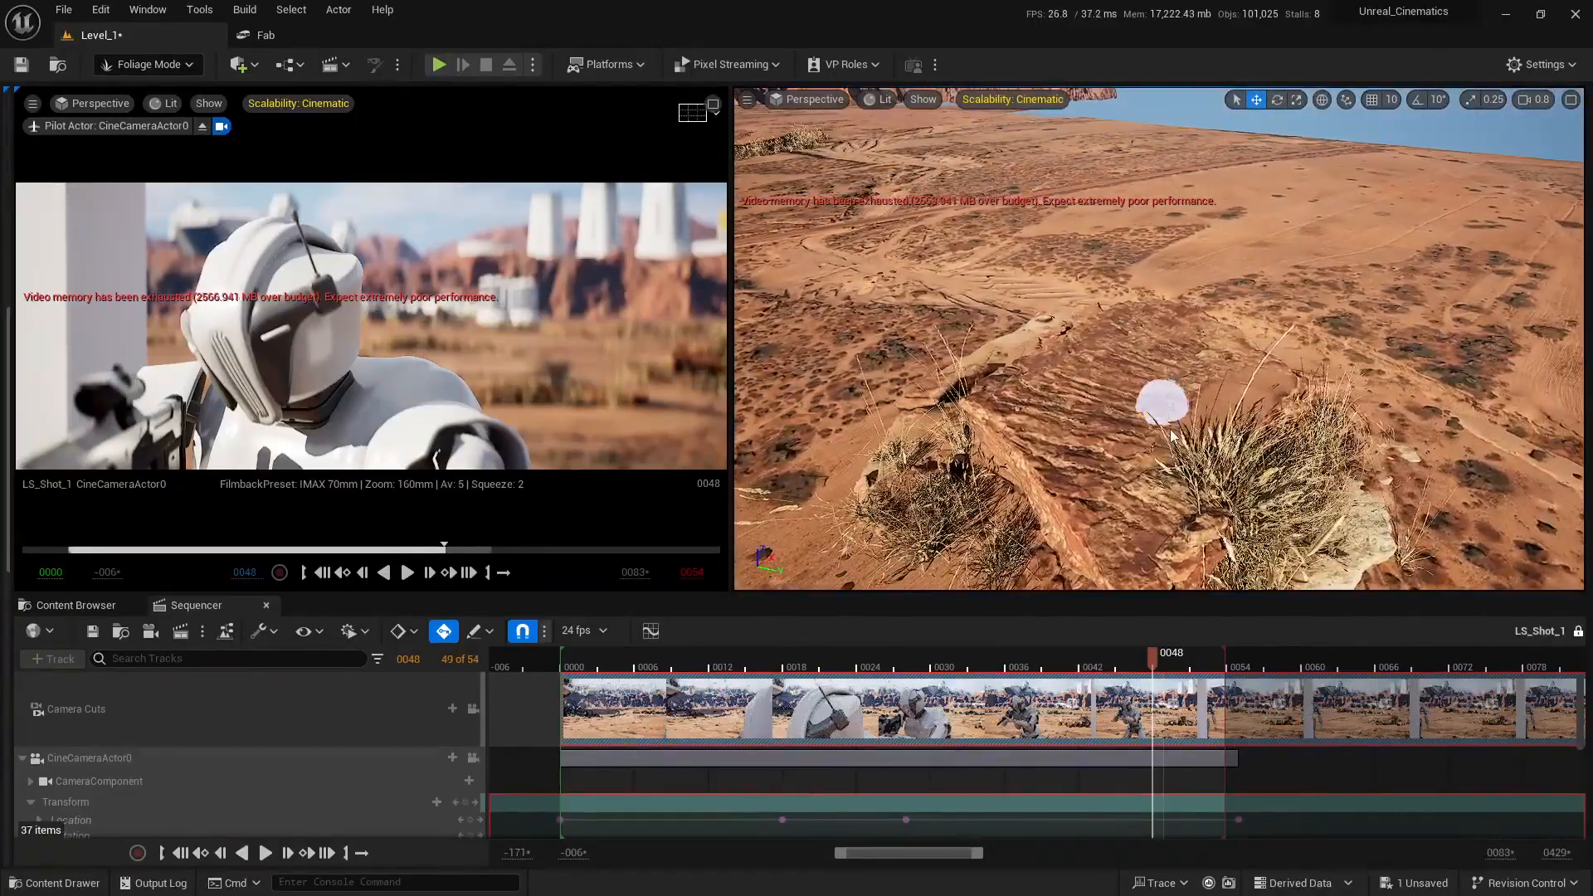
# Touch up the dry grass clump where the thin reddish ledge meets its pale end
pyautogui.moveTo(1173, 435); pyautogui.dragTo(1234, 461)
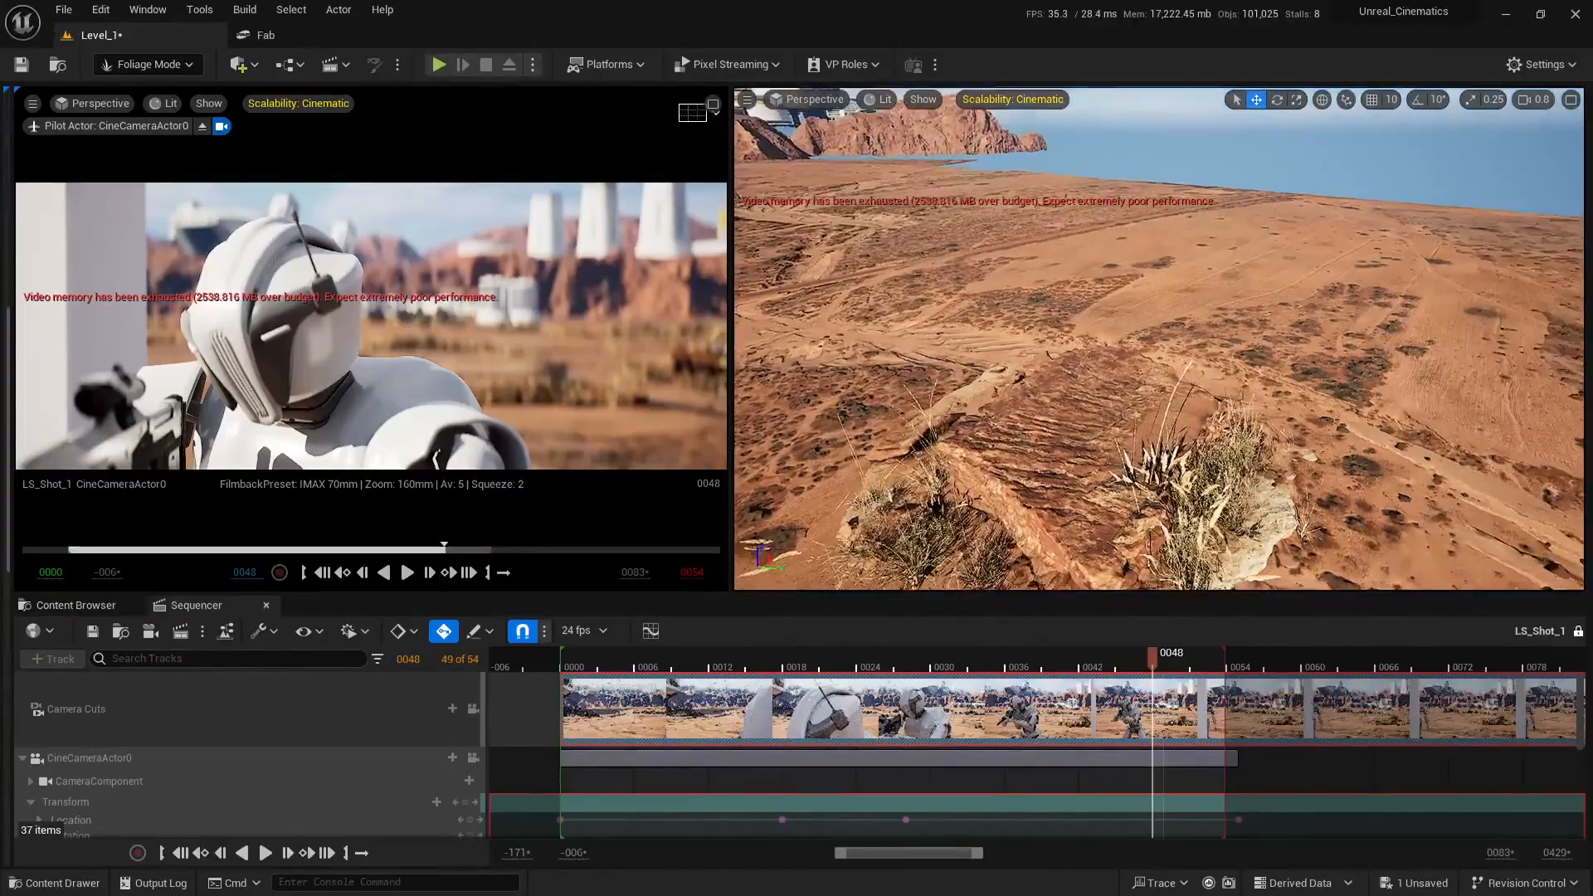
pyautogui.moveTo(1235, 461); pyautogui.dragTo(1234, 476, button='right')
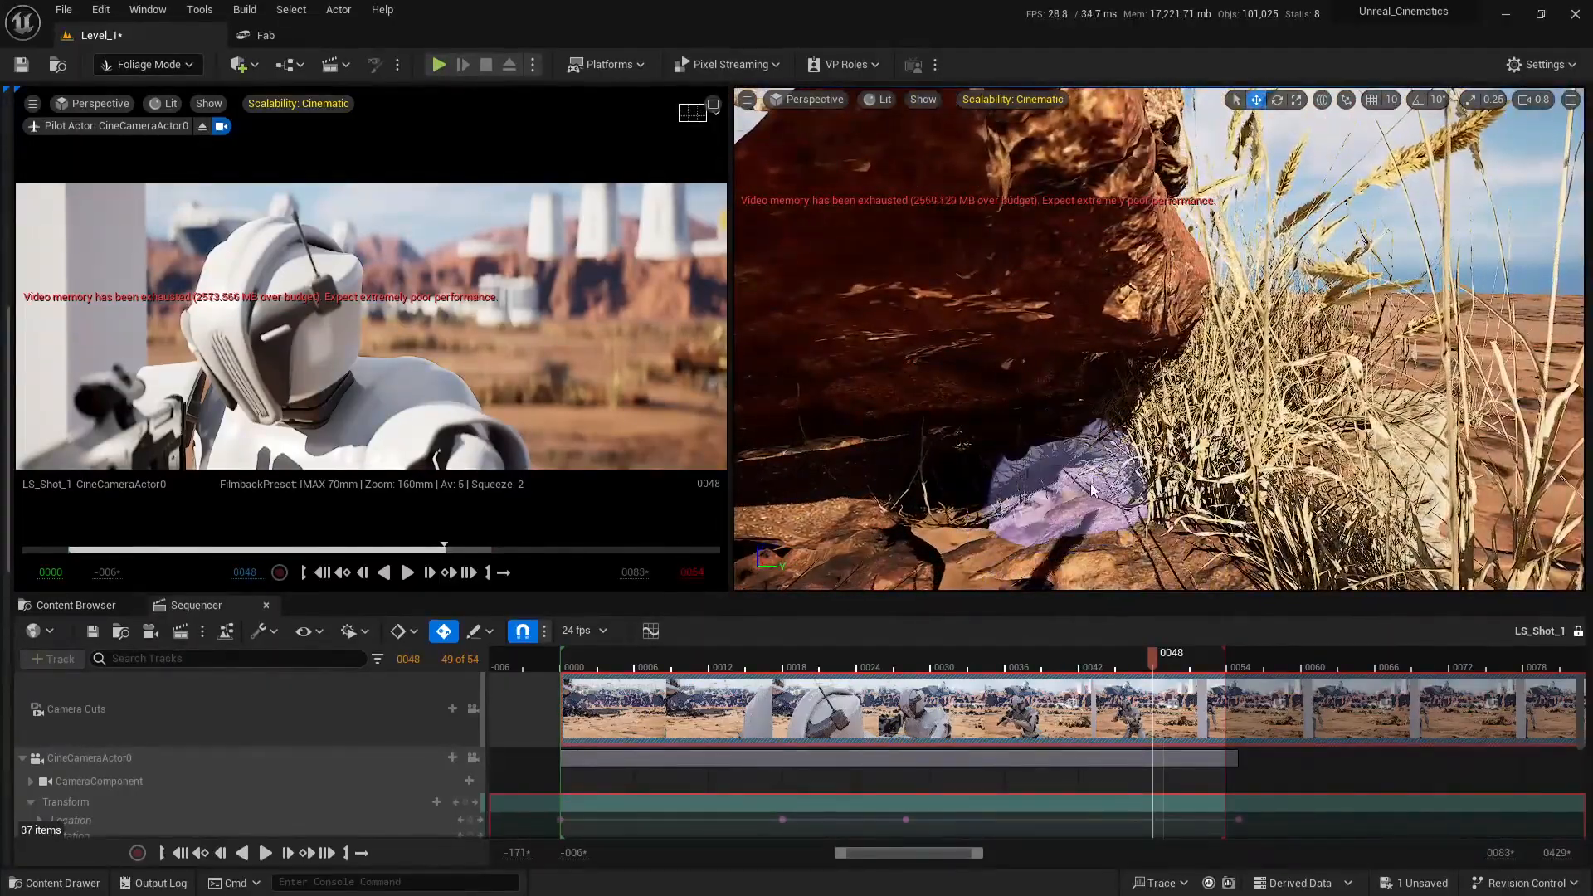
pyautogui.moveTo(1092, 490); pyautogui.dragTo(1112, 475)
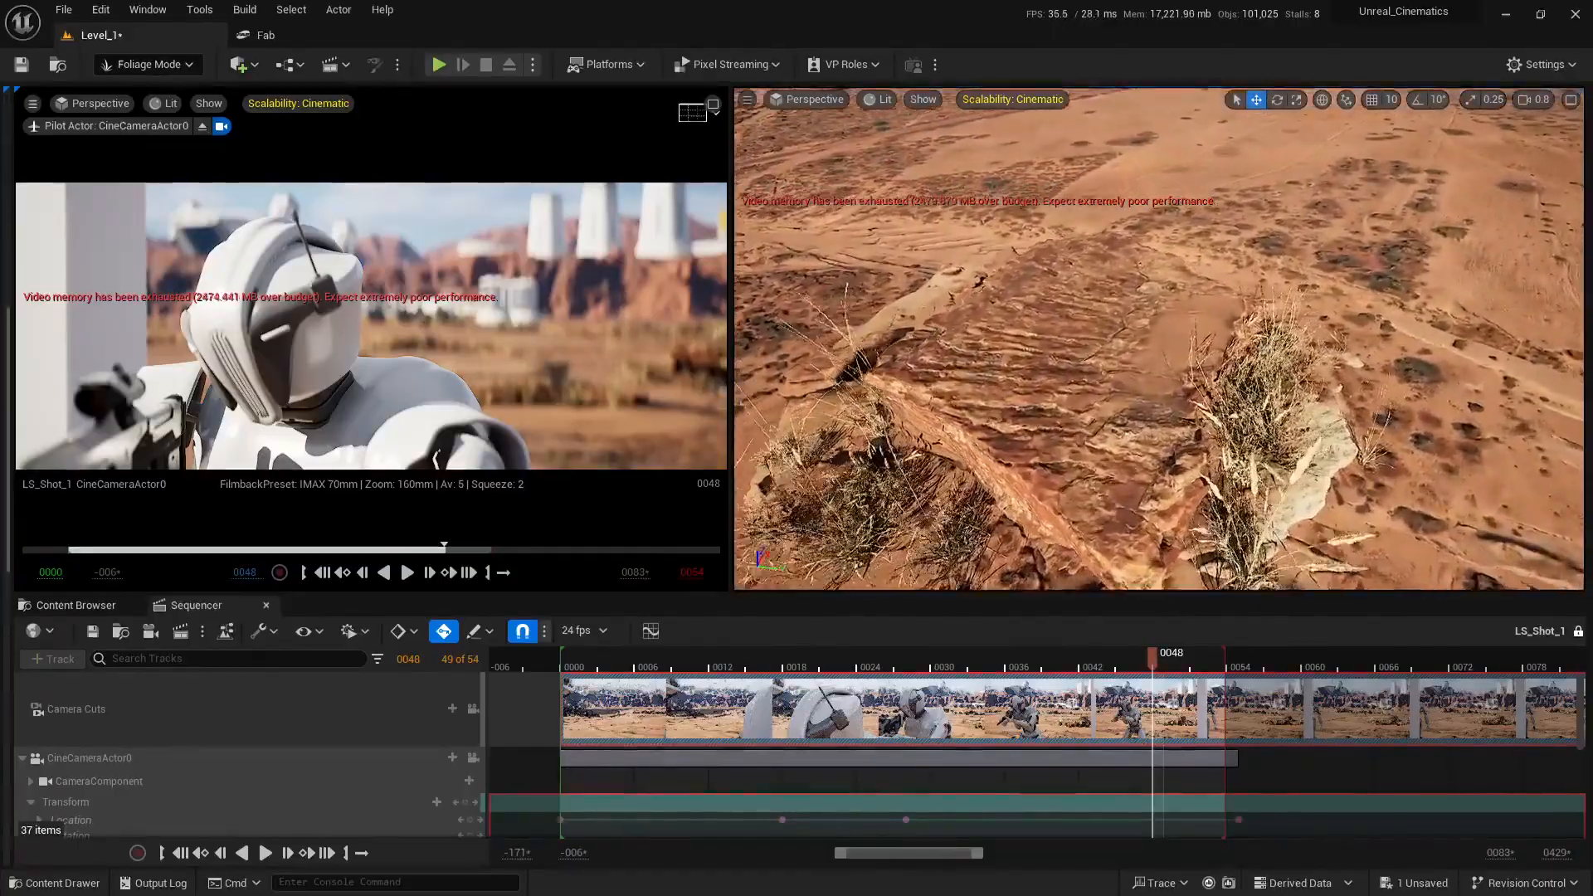
pyautogui.moveTo(1103, 464); pyautogui.dragTo(1104, 468, button='right')
pyautogui.scroll(-2, 1103, 467)
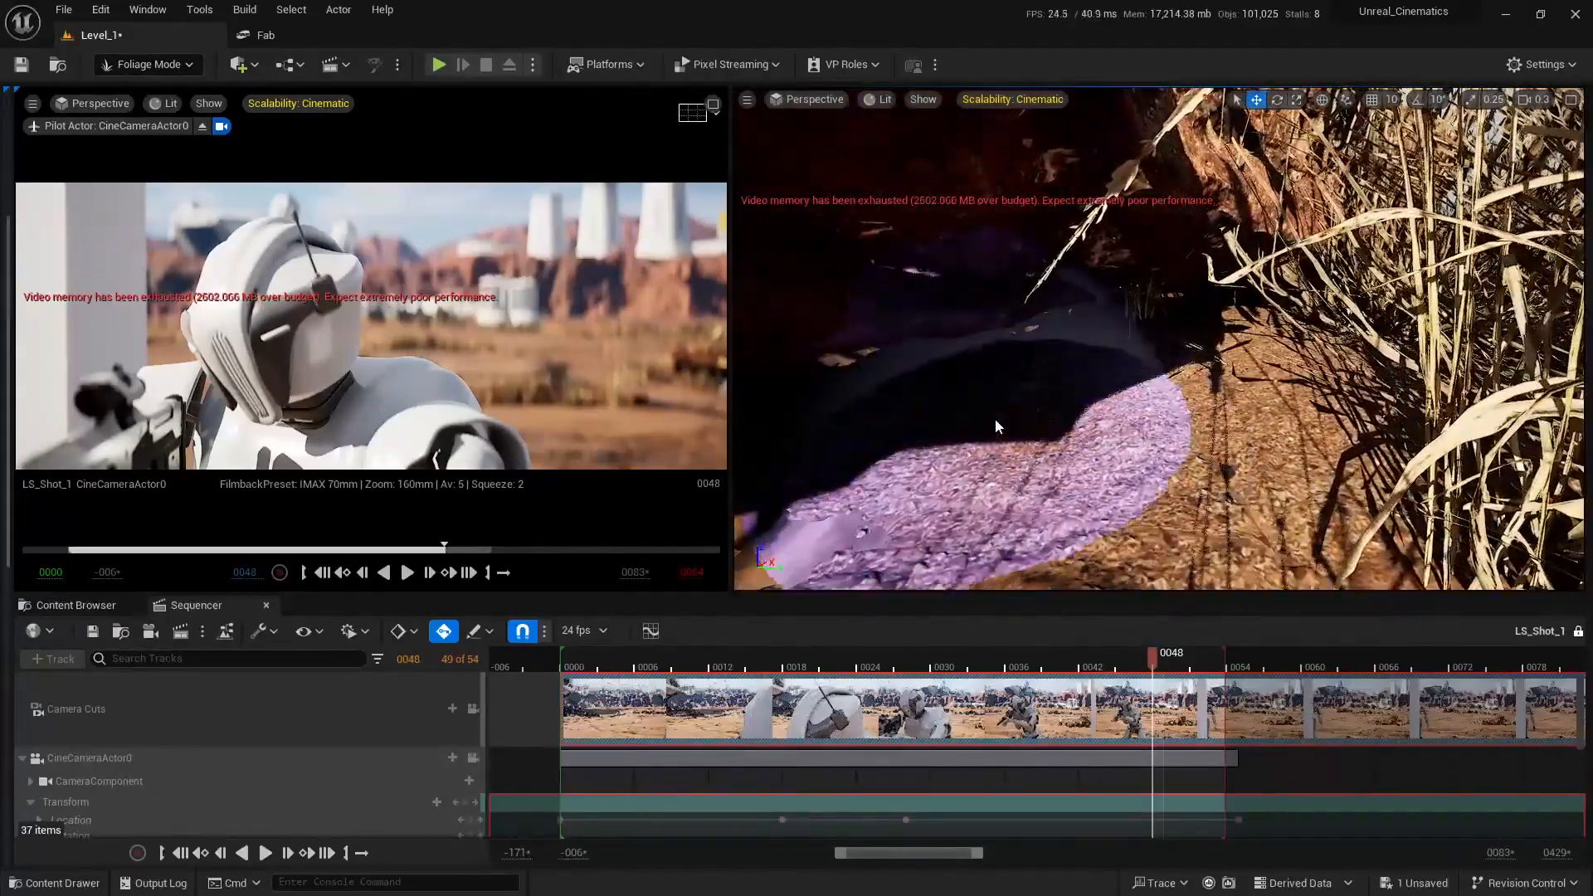
# Examine the grass on all sides of the thin reddish ledge and across the sand ridges nearby
pyautogui.scroll(1, 1129, 355)
pyautogui.moveTo(1130, 355); pyautogui.dragTo(1130, 355, button='right')
pyautogui.moveTo(1148, 441); pyautogui.dragTo(1148, 441, button='right')
pyautogui.moveTo(1221, 488); pyautogui.dragTo(1221, 488, button='right')
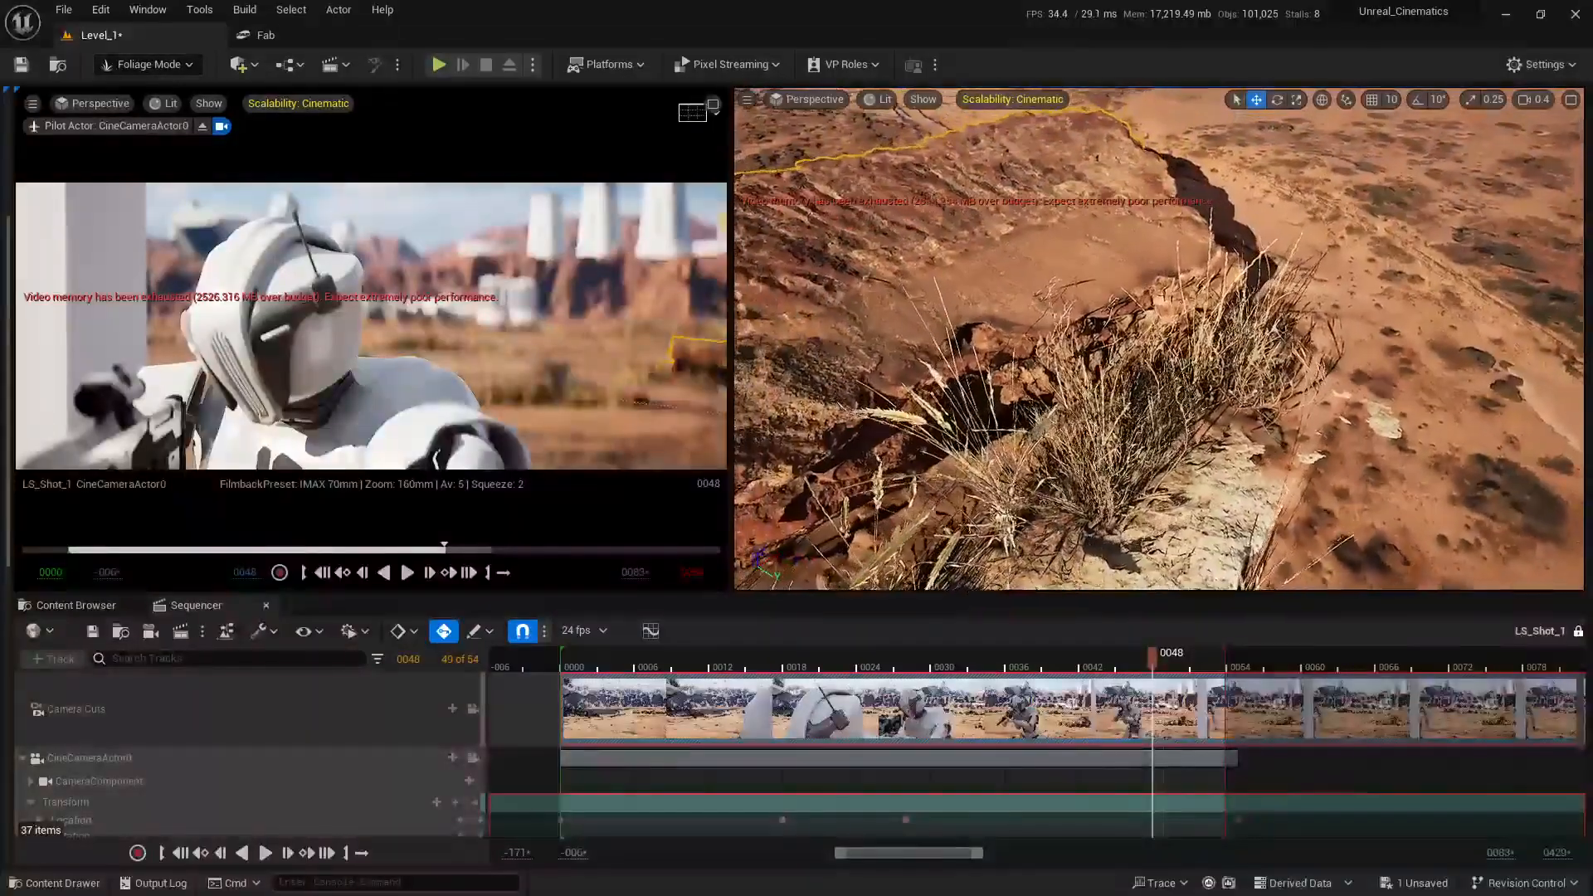
pyautogui.moveTo(1081, 353); pyautogui.dragTo(1081, 353, button='right')
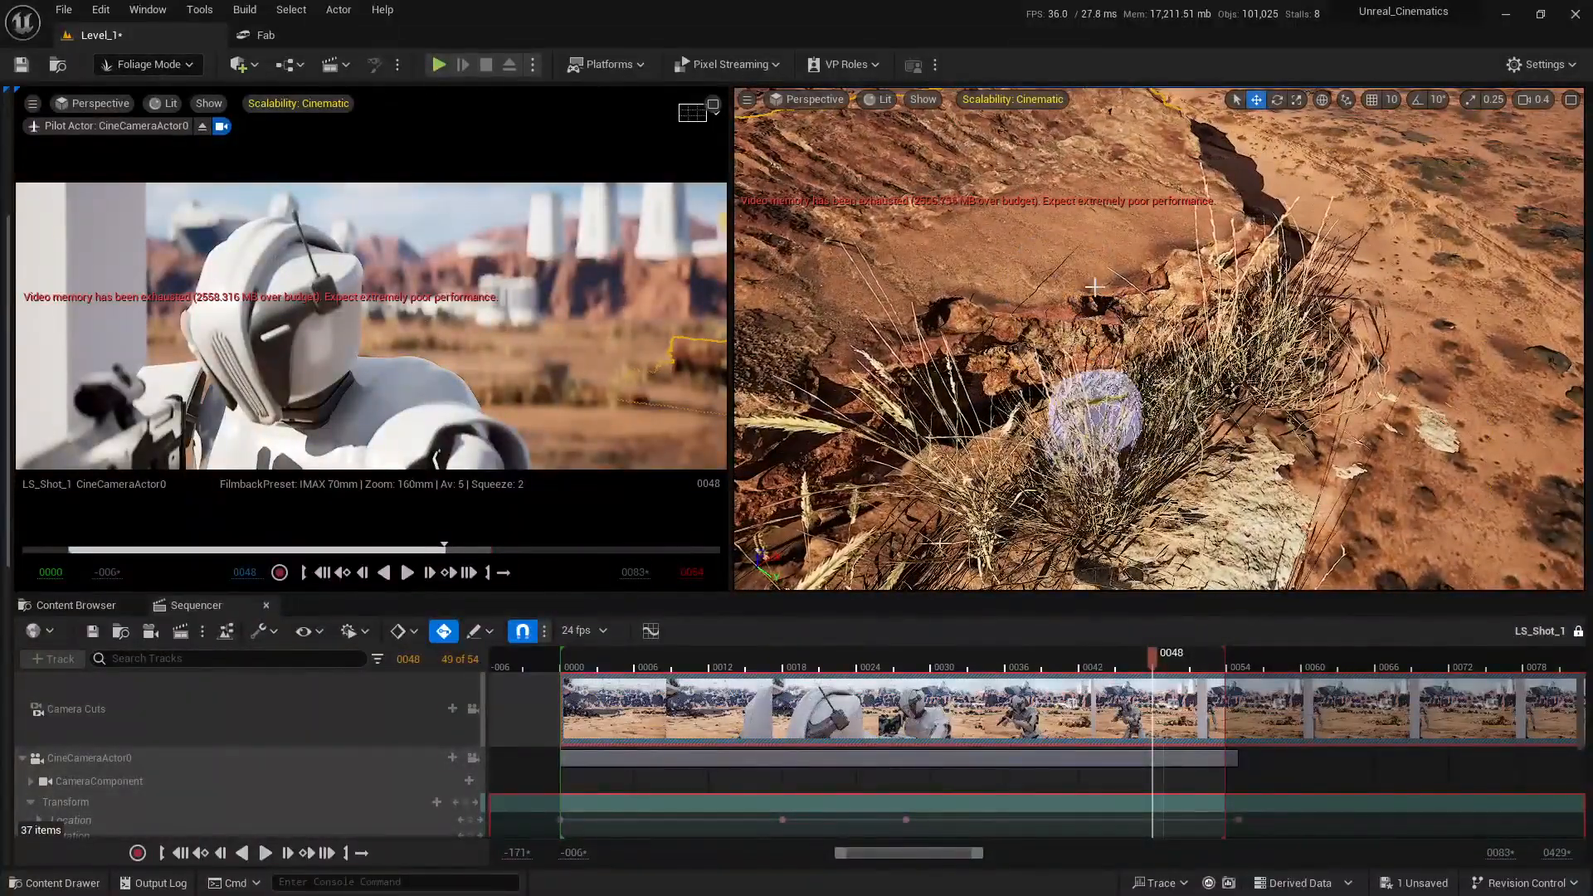
pyautogui.moveTo(1094, 287); pyautogui.dragTo(1095, 287, button='right')
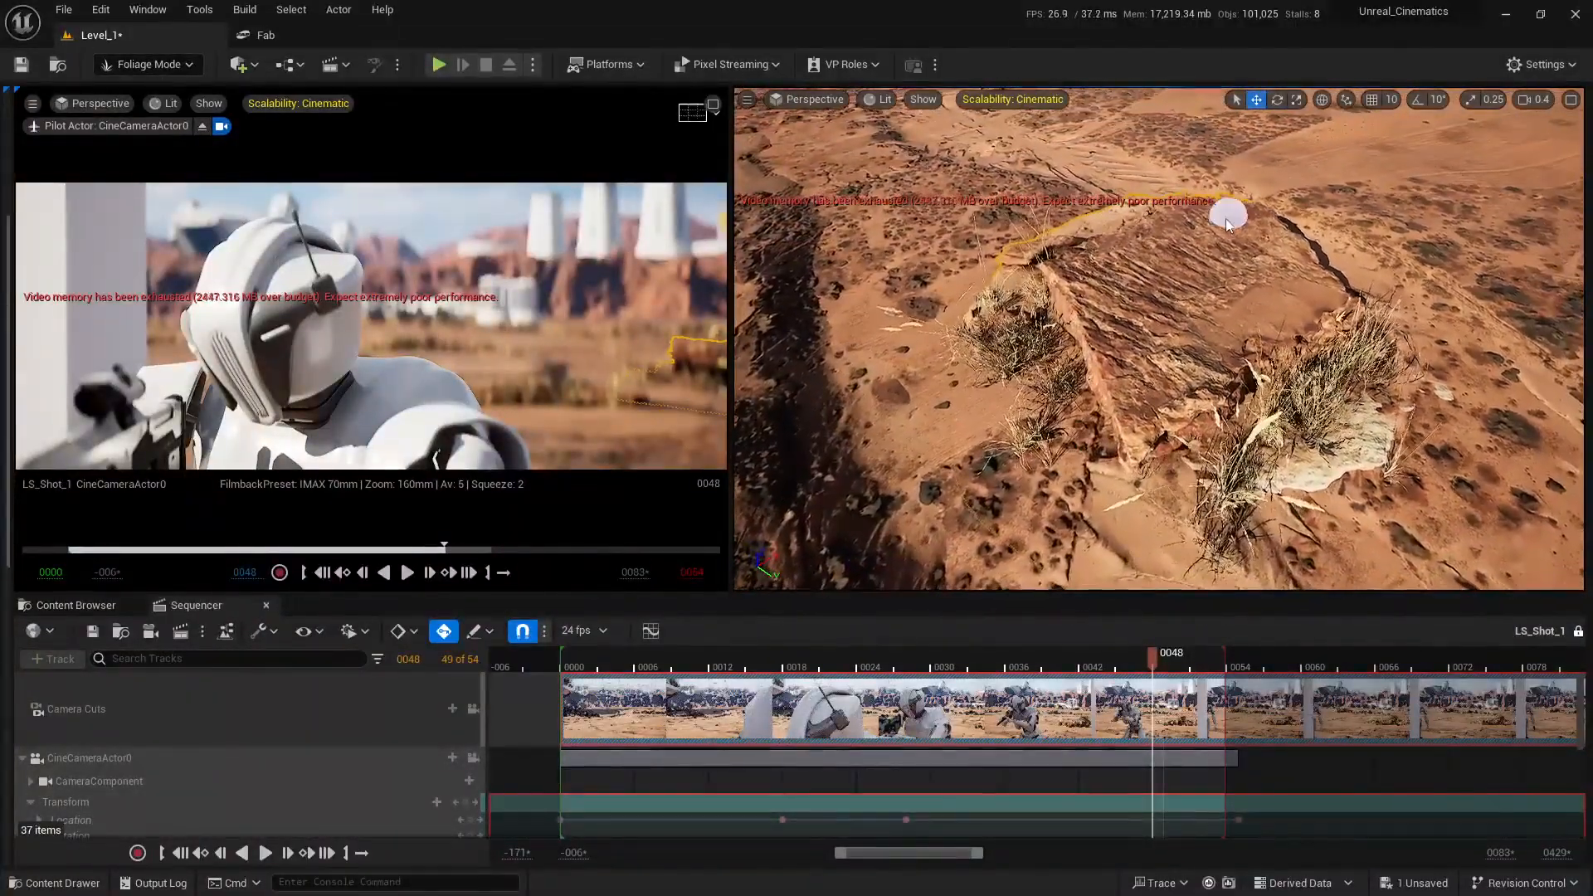
pyautogui.moveTo(1255, 320); pyautogui.dragTo(1255, 320, button='right')
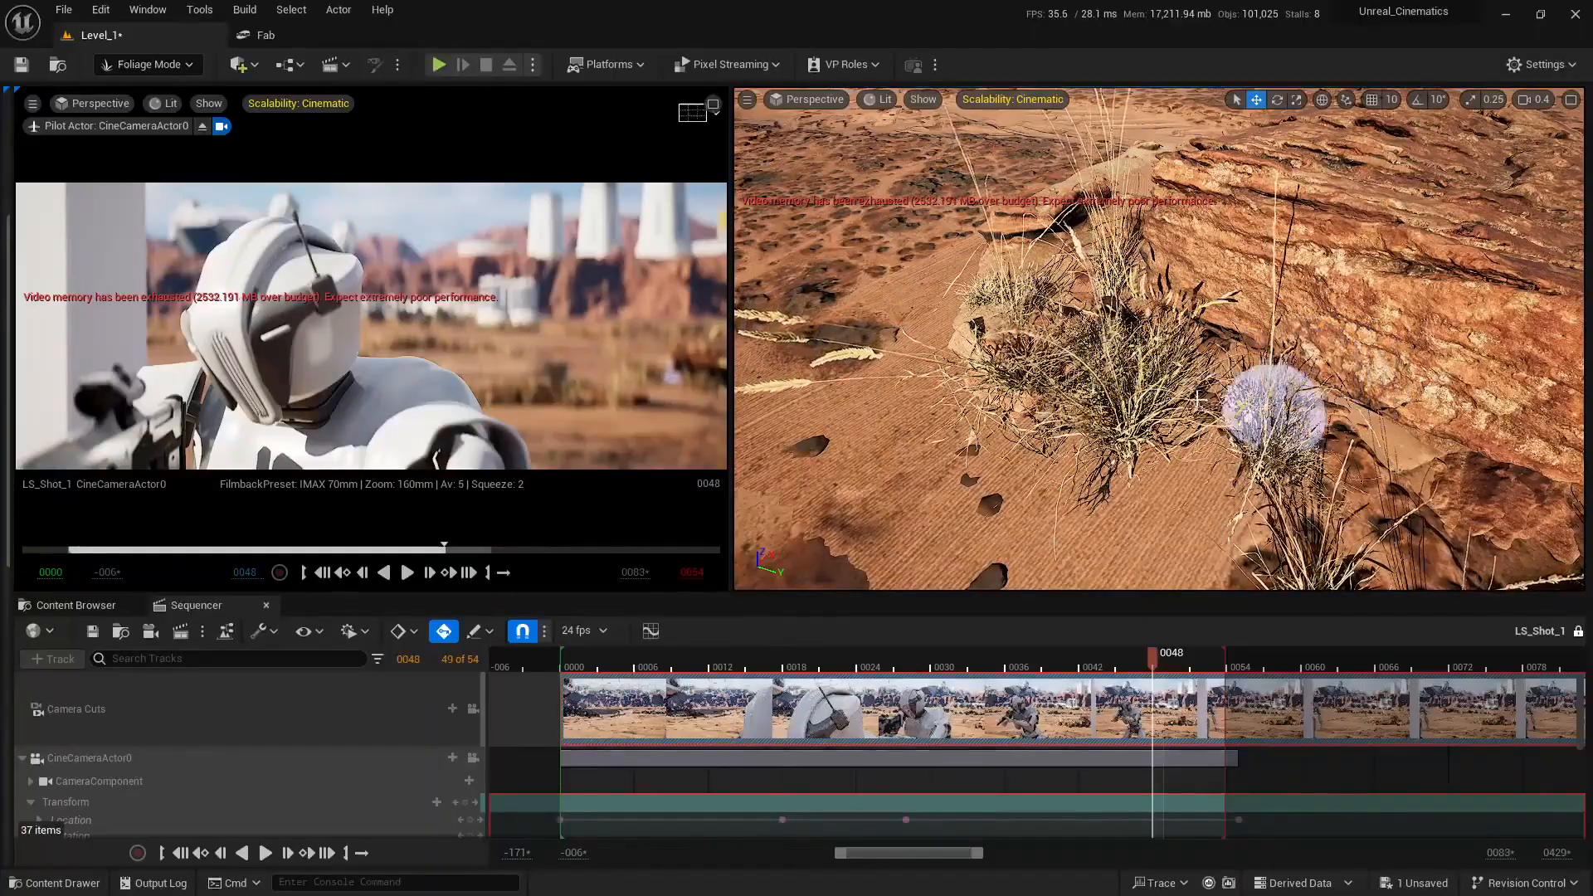
pyautogui.moveTo(1226, 384); pyautogui.dragTo(1226, 384, button='right')
pyautogui.scroll(3, 1227, 384)
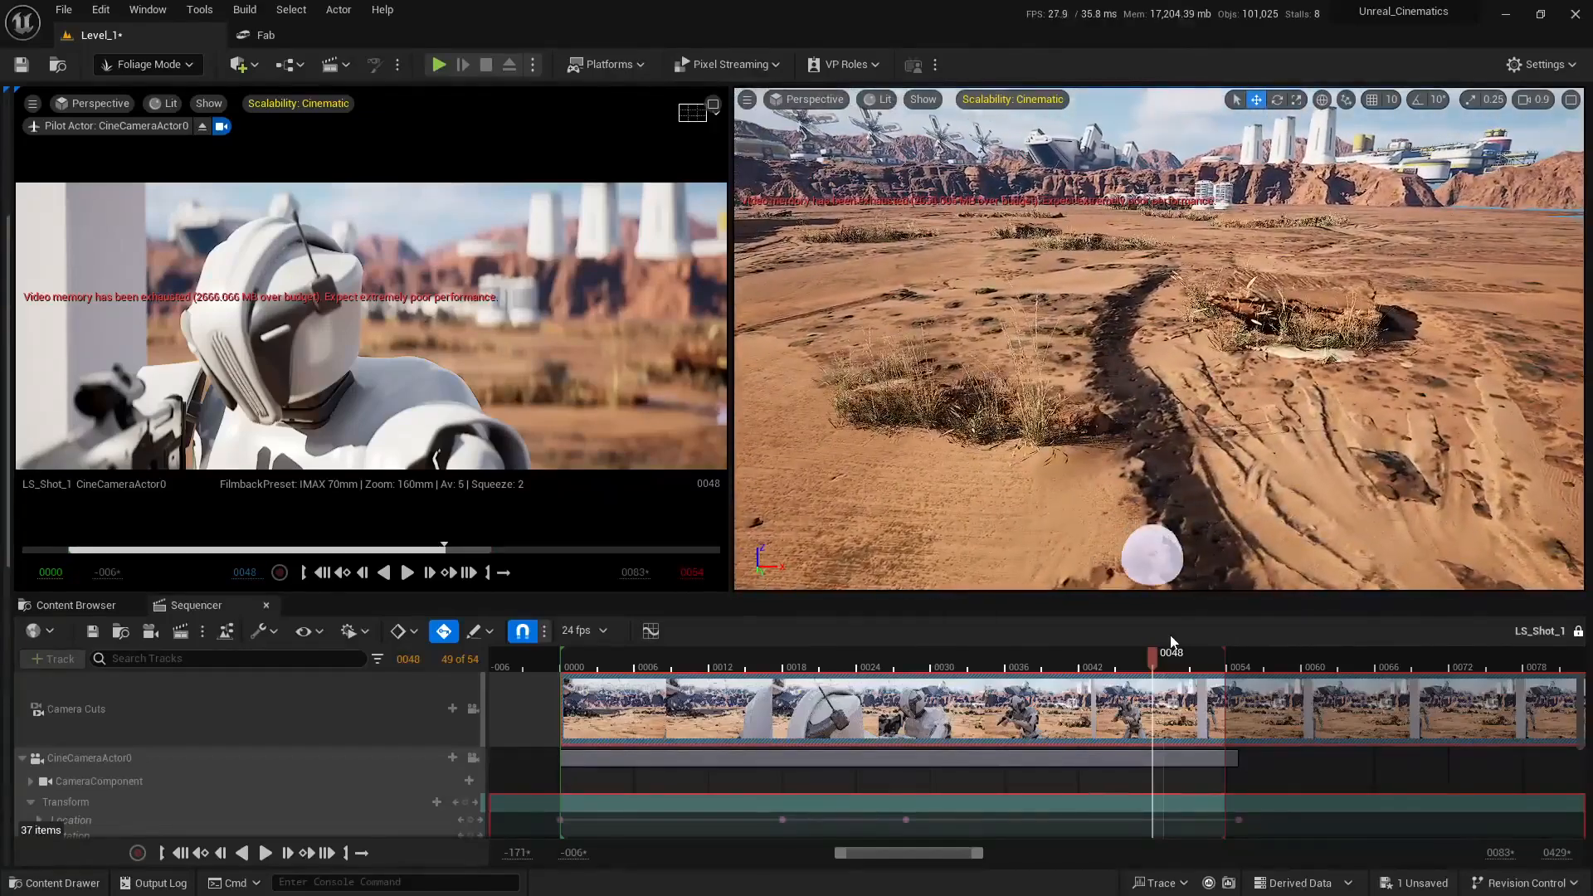
# Save the Level_1 level and switch from Foliage mode to Selection mode
pyautogui.click(1414, 882)
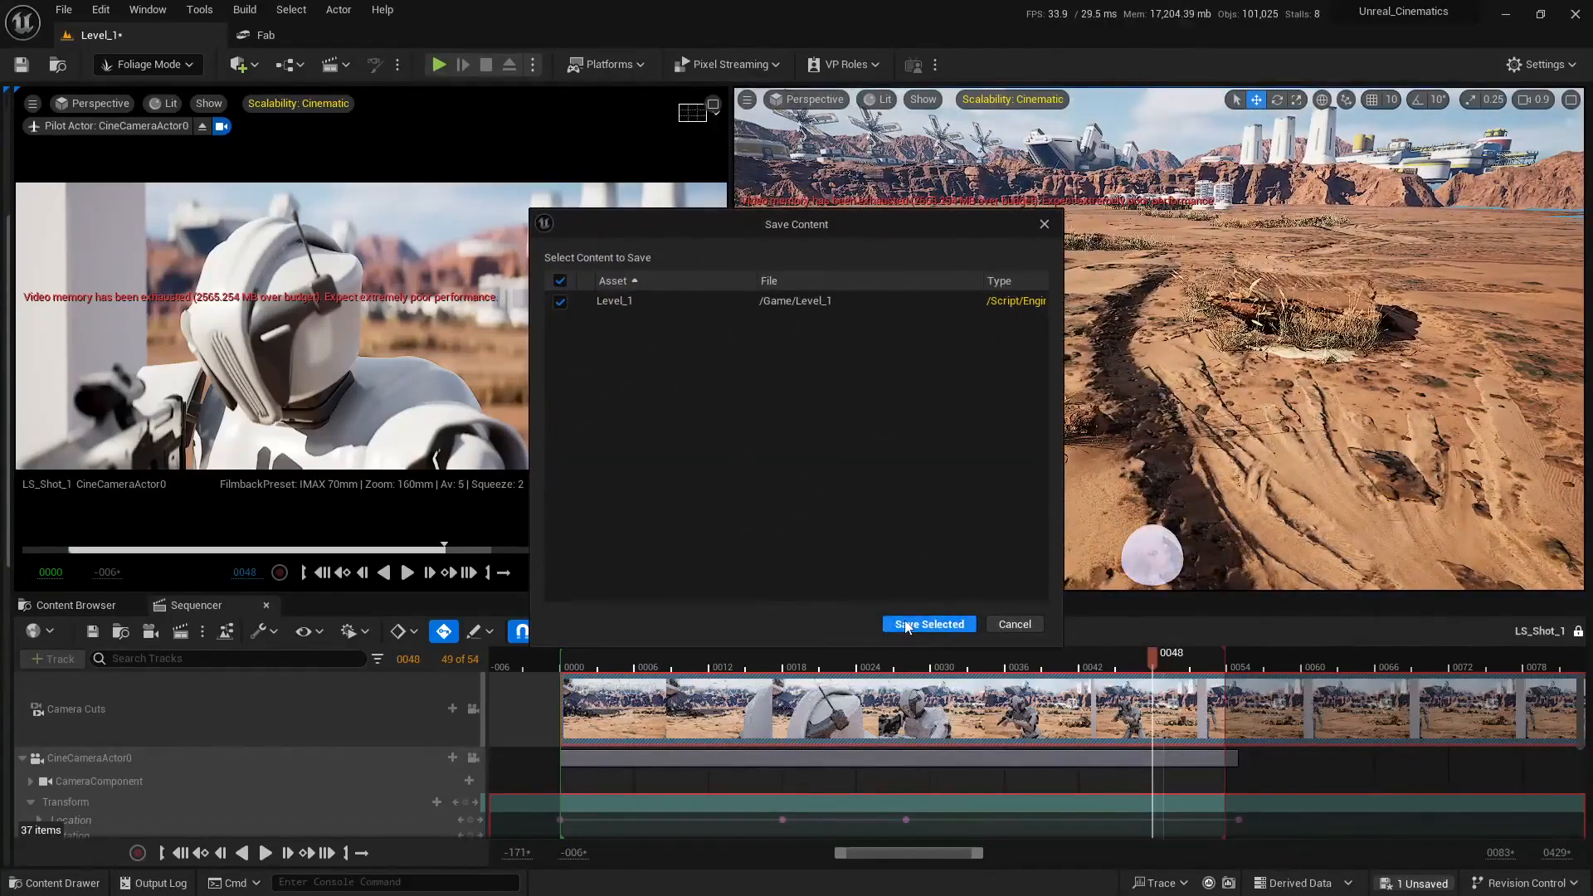
pyautogui.click(927, 624)
pyautogui.click(149, 64)
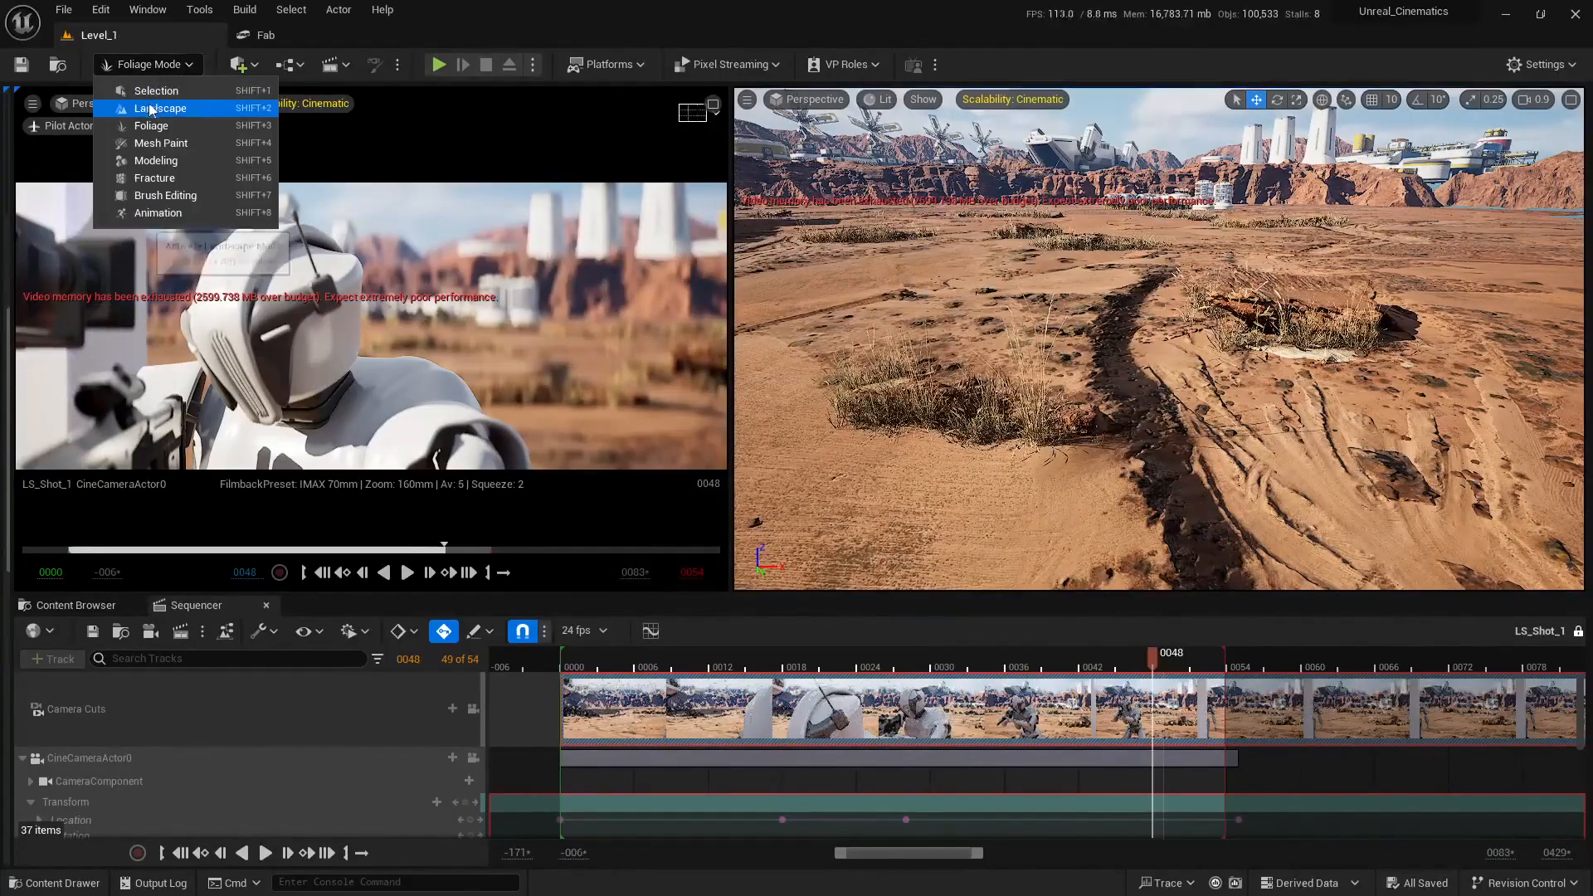
pyautogui.click(155, 90)
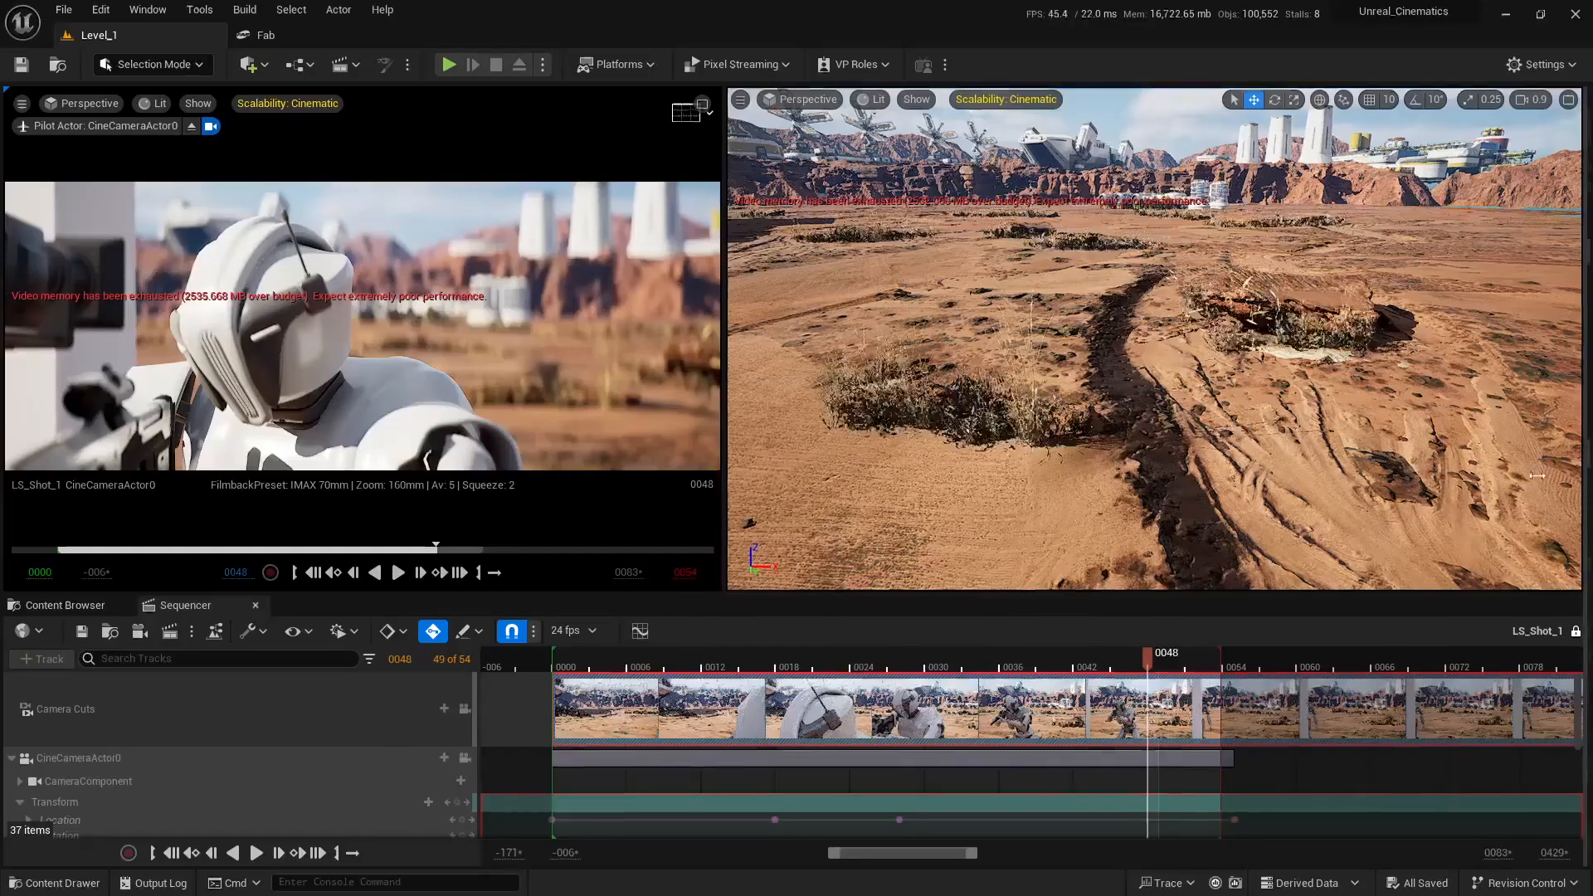
# Bring the Outliner and Details area back into the layout and collapse every open actor folder, from Camera down to Surface Assets 2
pyautogui.moveTo(1583, 477); pyautogui.dragTo(1273, 463)
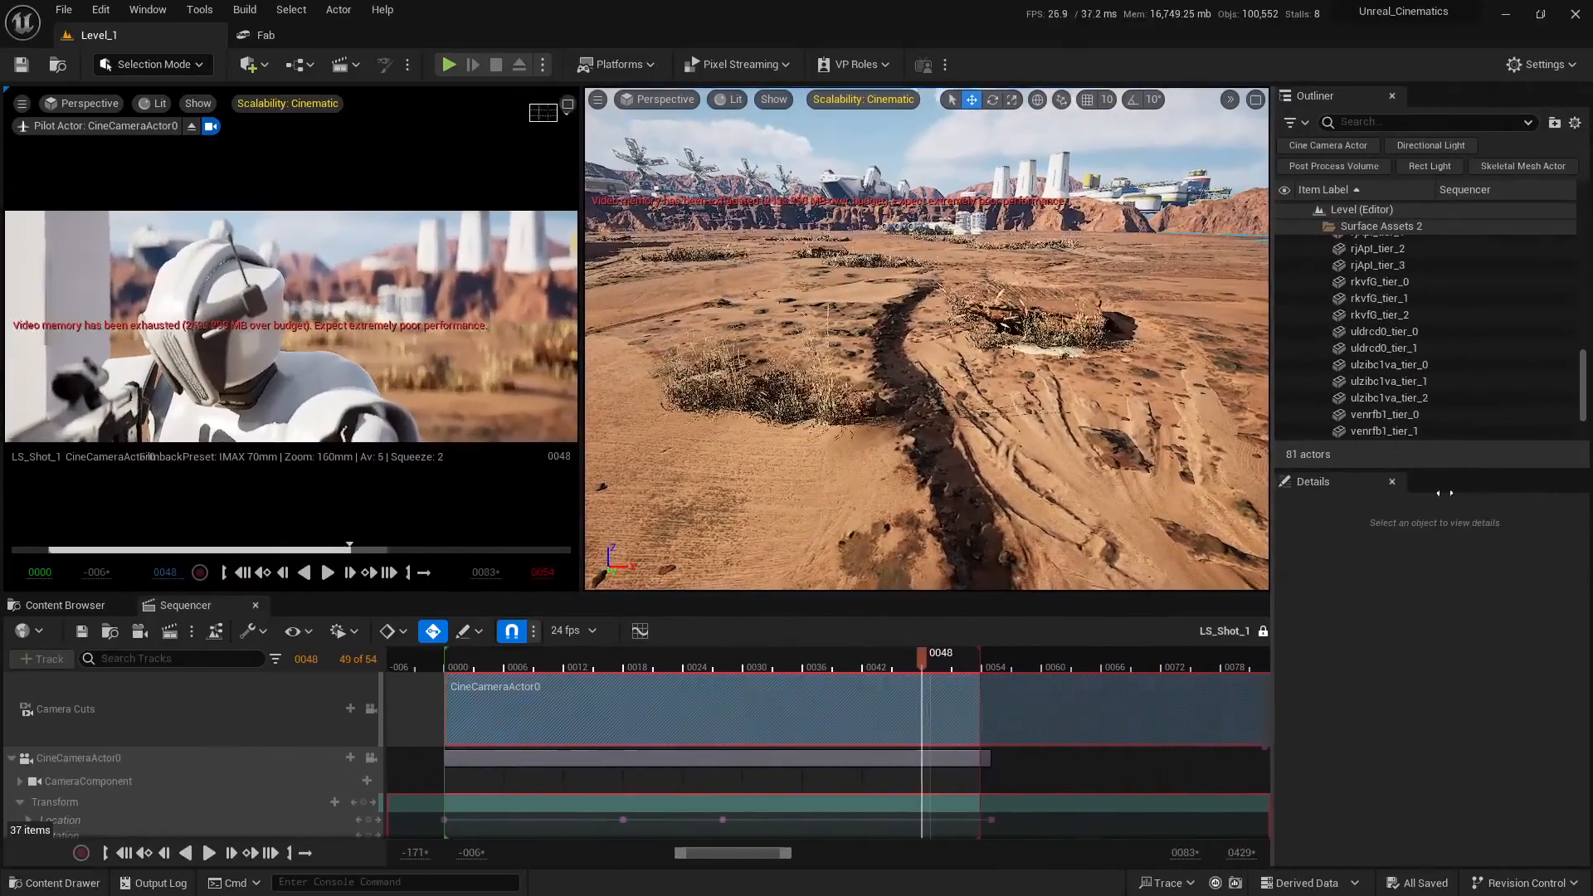
pyautogui.moveTo(1580, 407); pyautogui.dragTo(1581, 249)
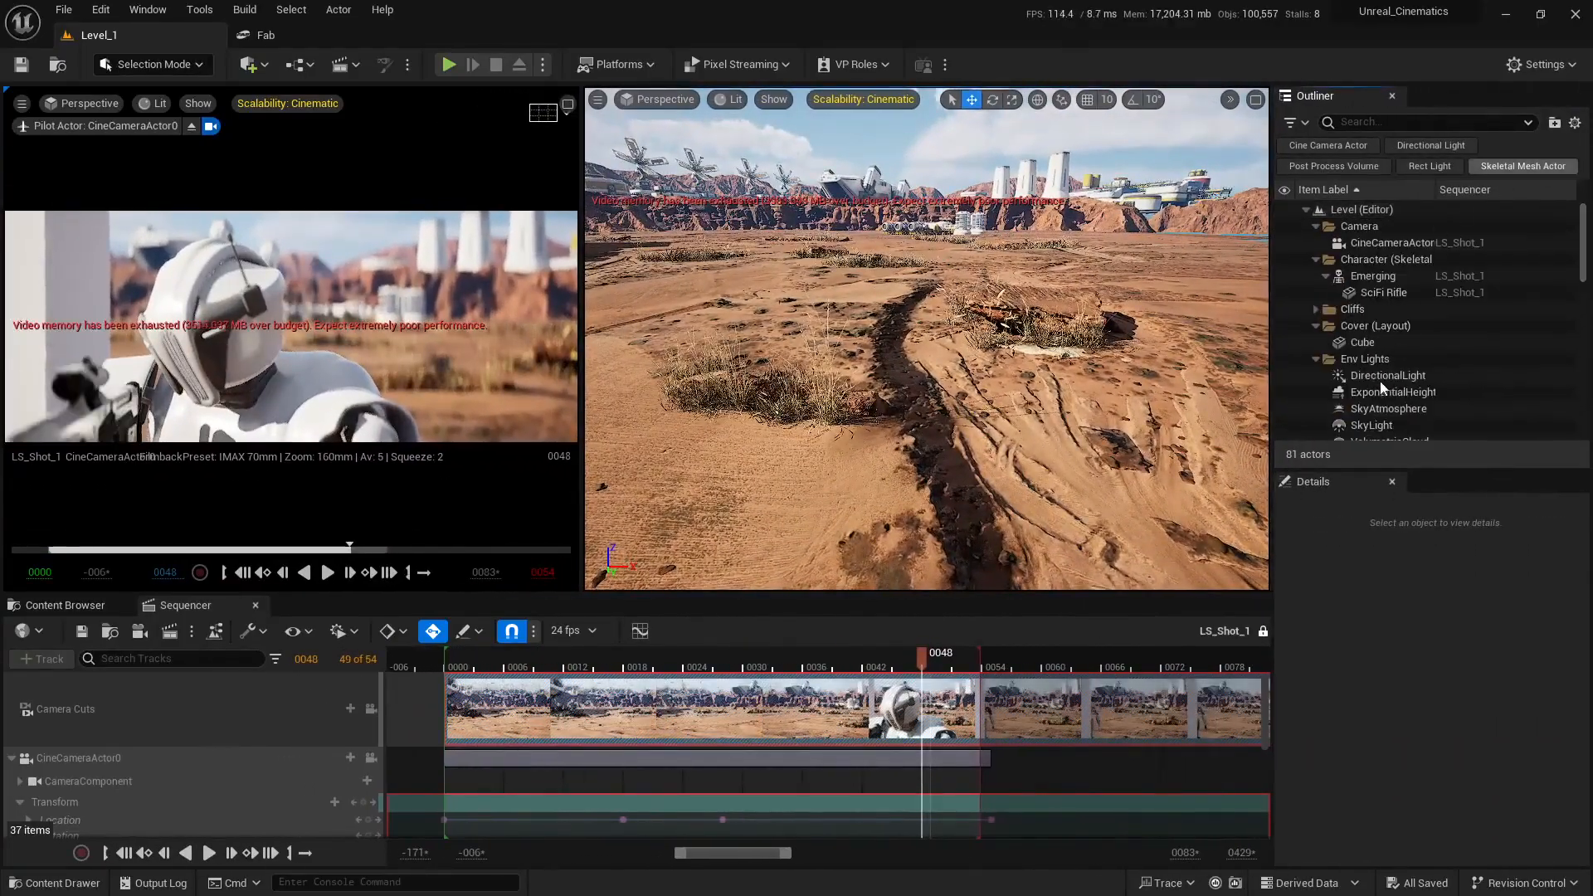
pyautogui.click(1319, 358)
pyautogui.click(1319, 325)
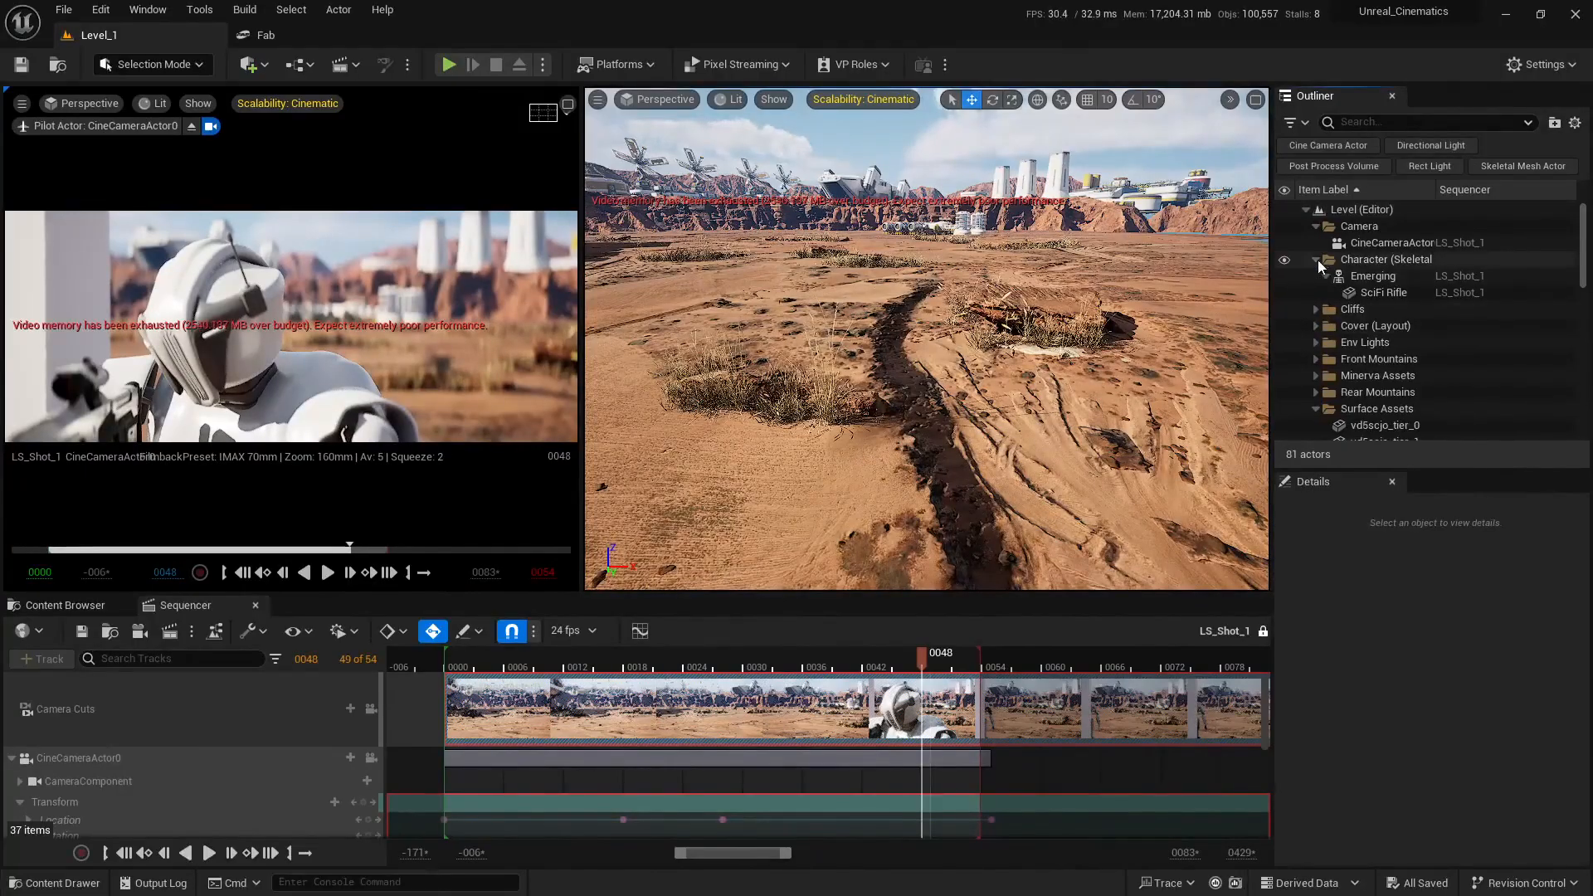
pyautogui.click(1319, 259)
pyautogui.click(1319, 225)
pyautogui.click(1316, 358)
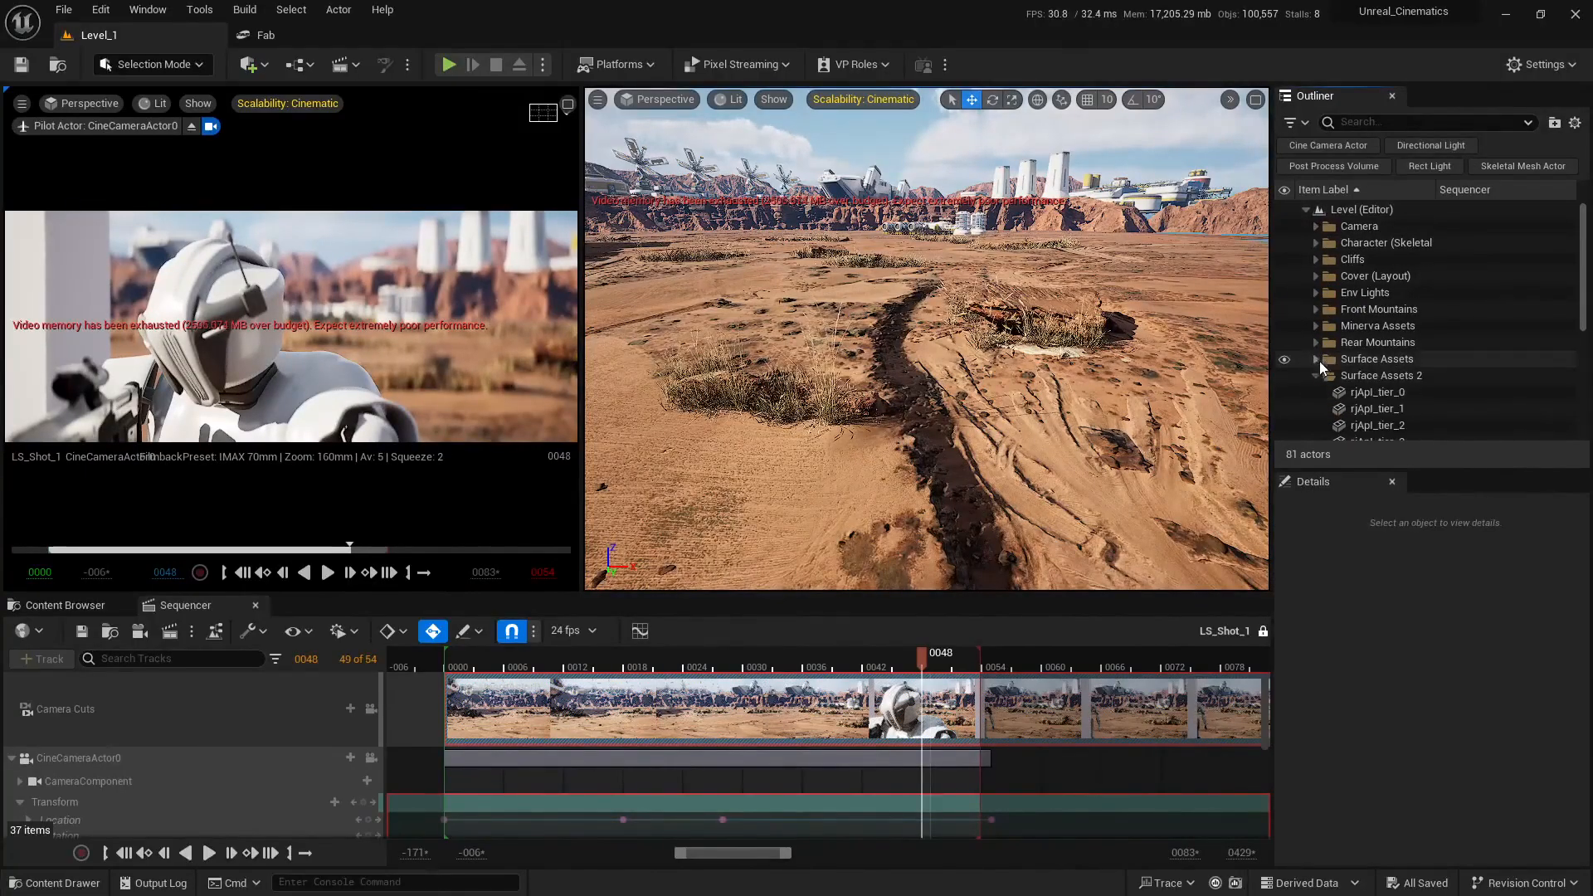
pyautogui.scroll(-2, 1321, 381)
pyautogui.click(1316, 312)
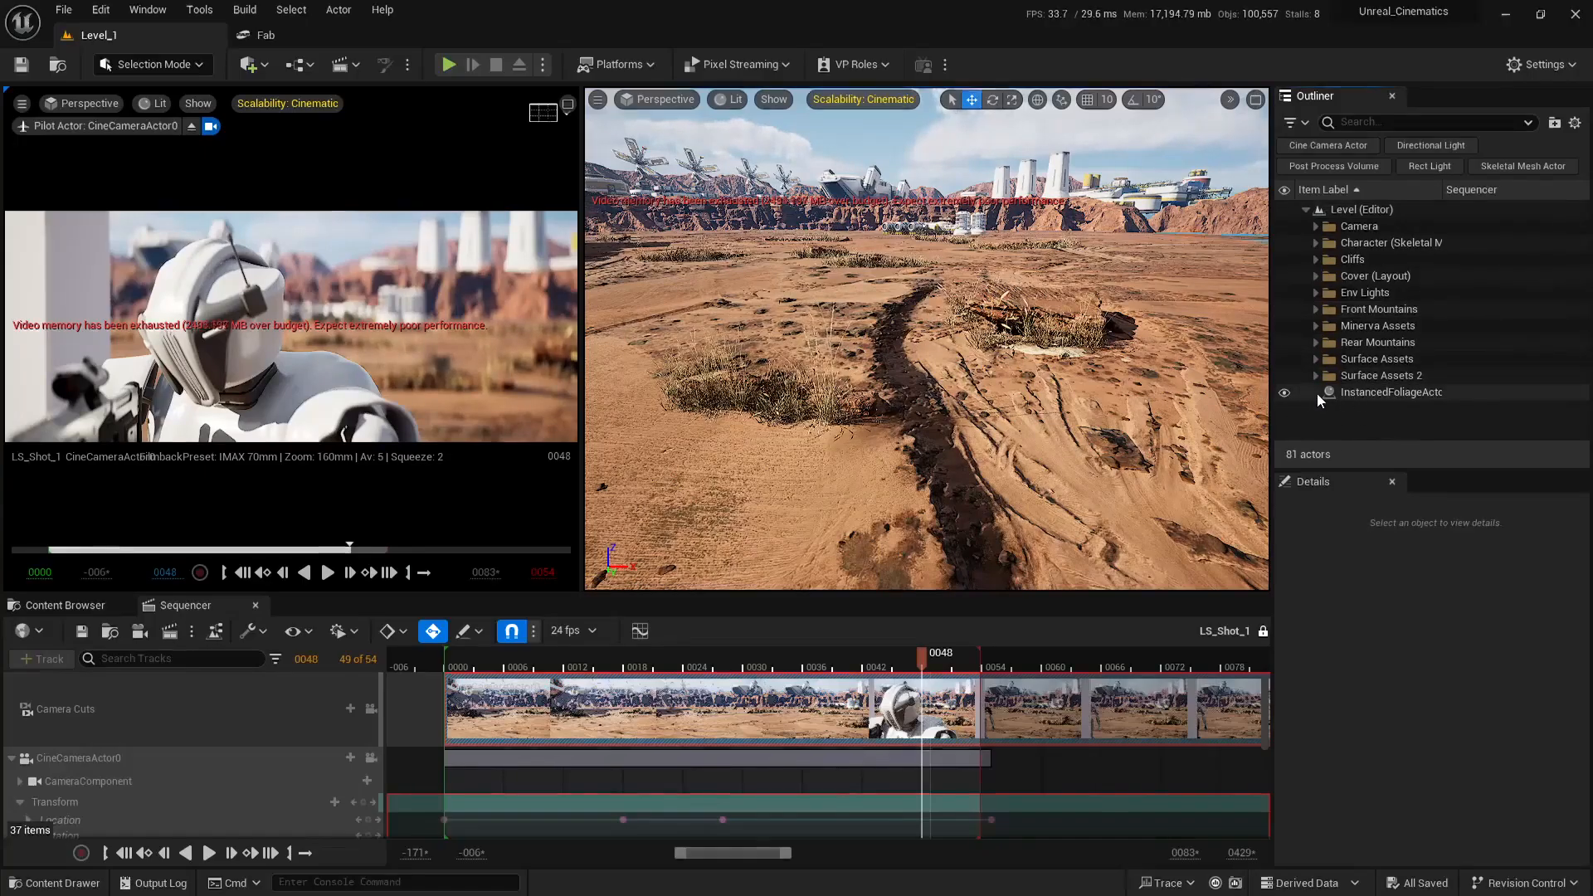
# Maximize the CineCameraActor0 view and compare frame 48 with the InstancedFoliageActor hidden and shown again
pyautogui.press('s')
pyautogui.moveTo(1085, 389); pyautogui.dragTo(1120, 388, button='right')
pyautogui.click(1285, 394)
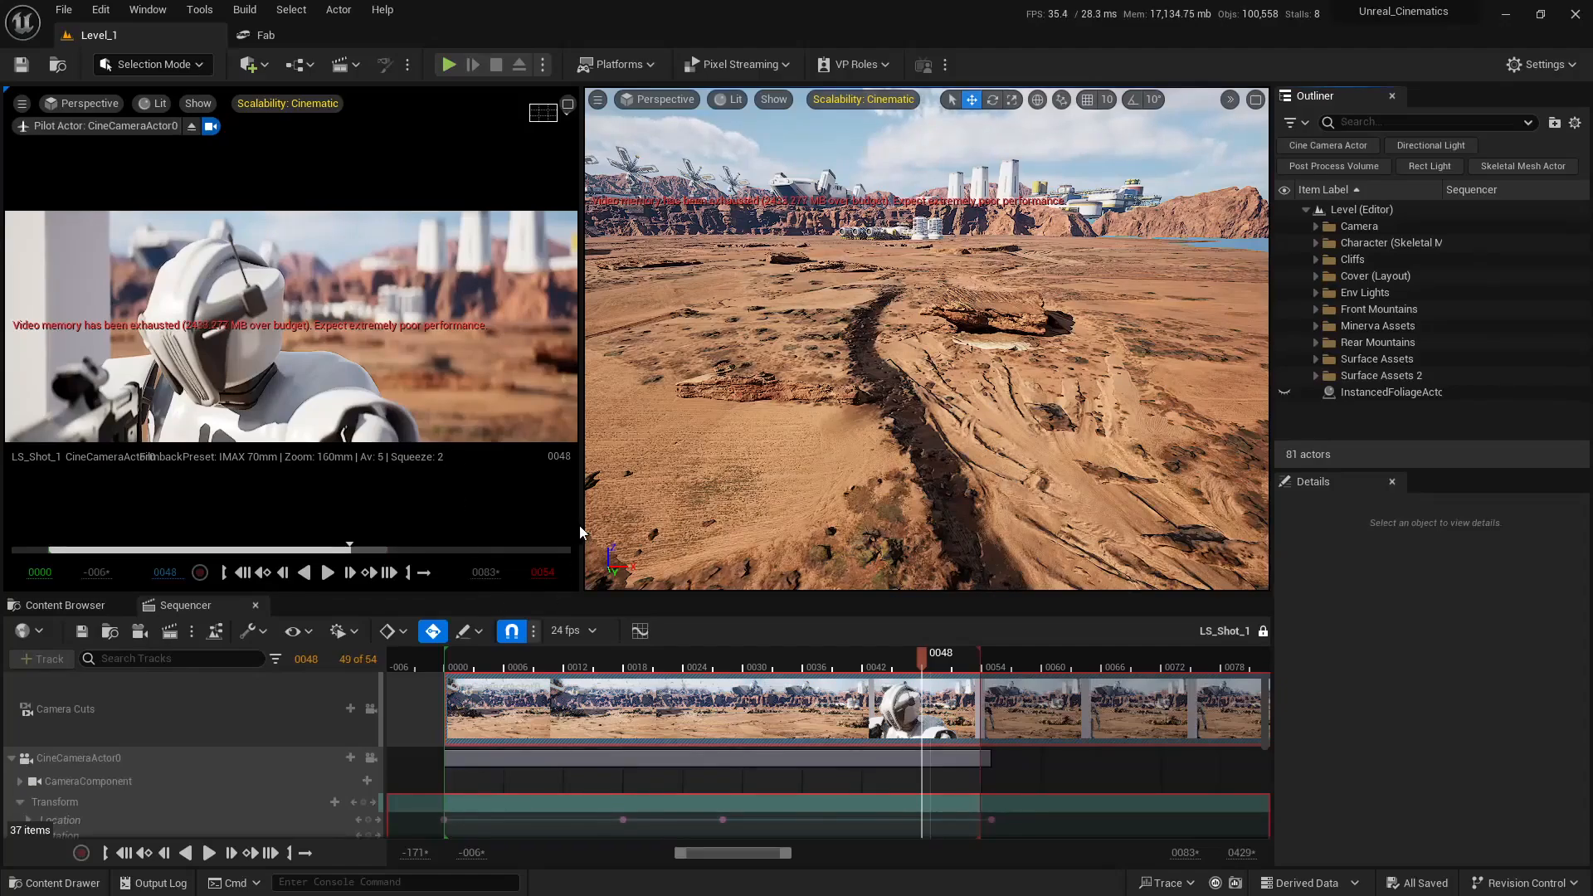
pyautogui.click(568, 103)
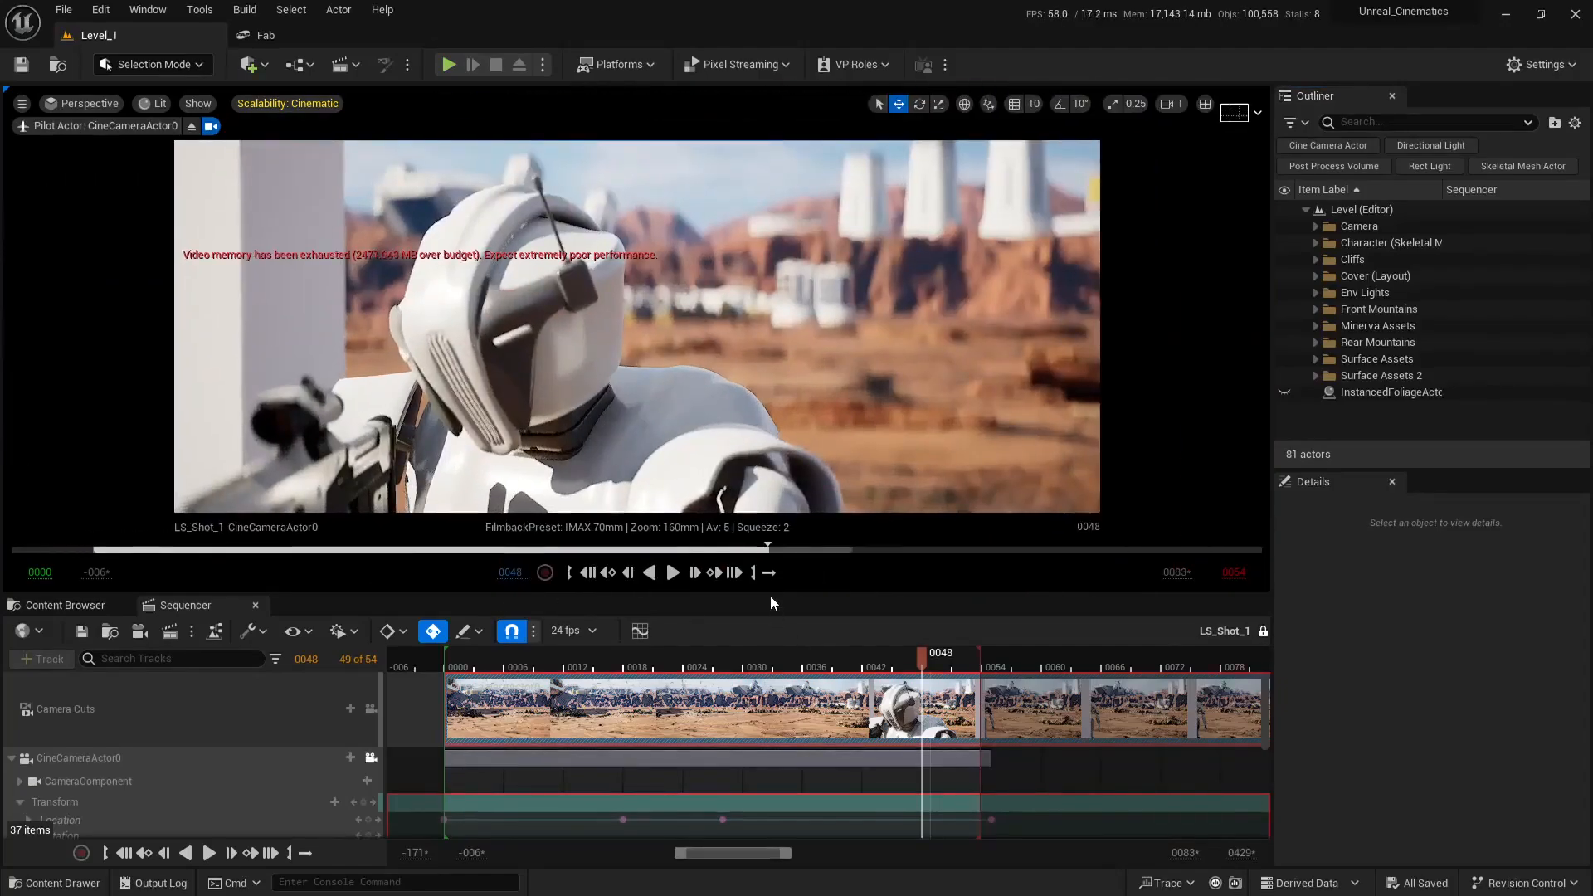
pyautogui.moveTo(770, 594); pyautogui.dragTo(901, 694)
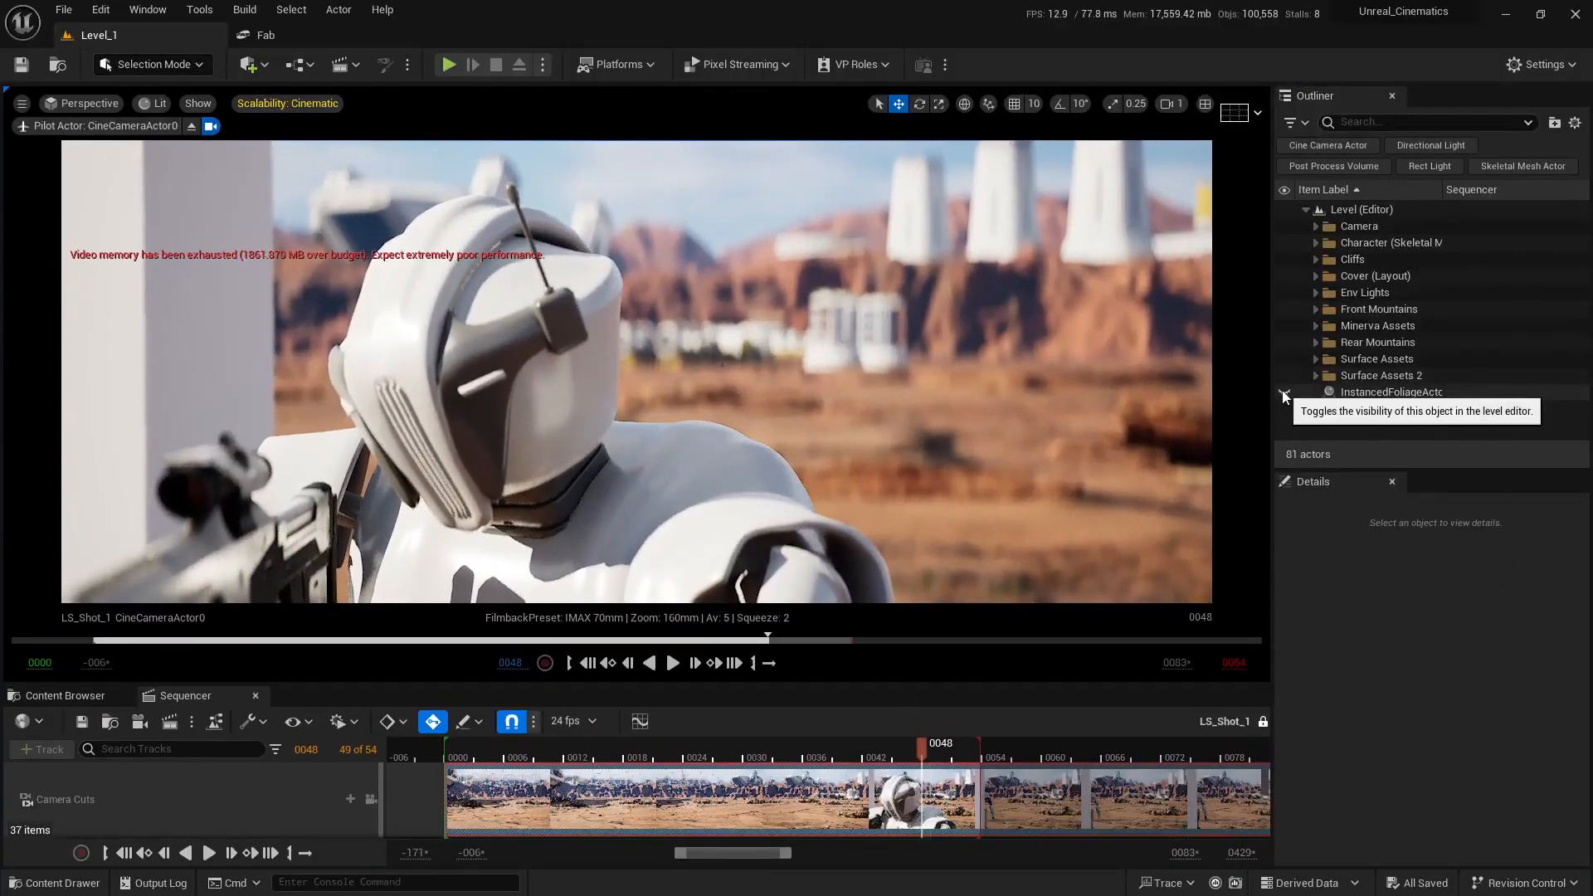
pyautogui.click(1283, 391)
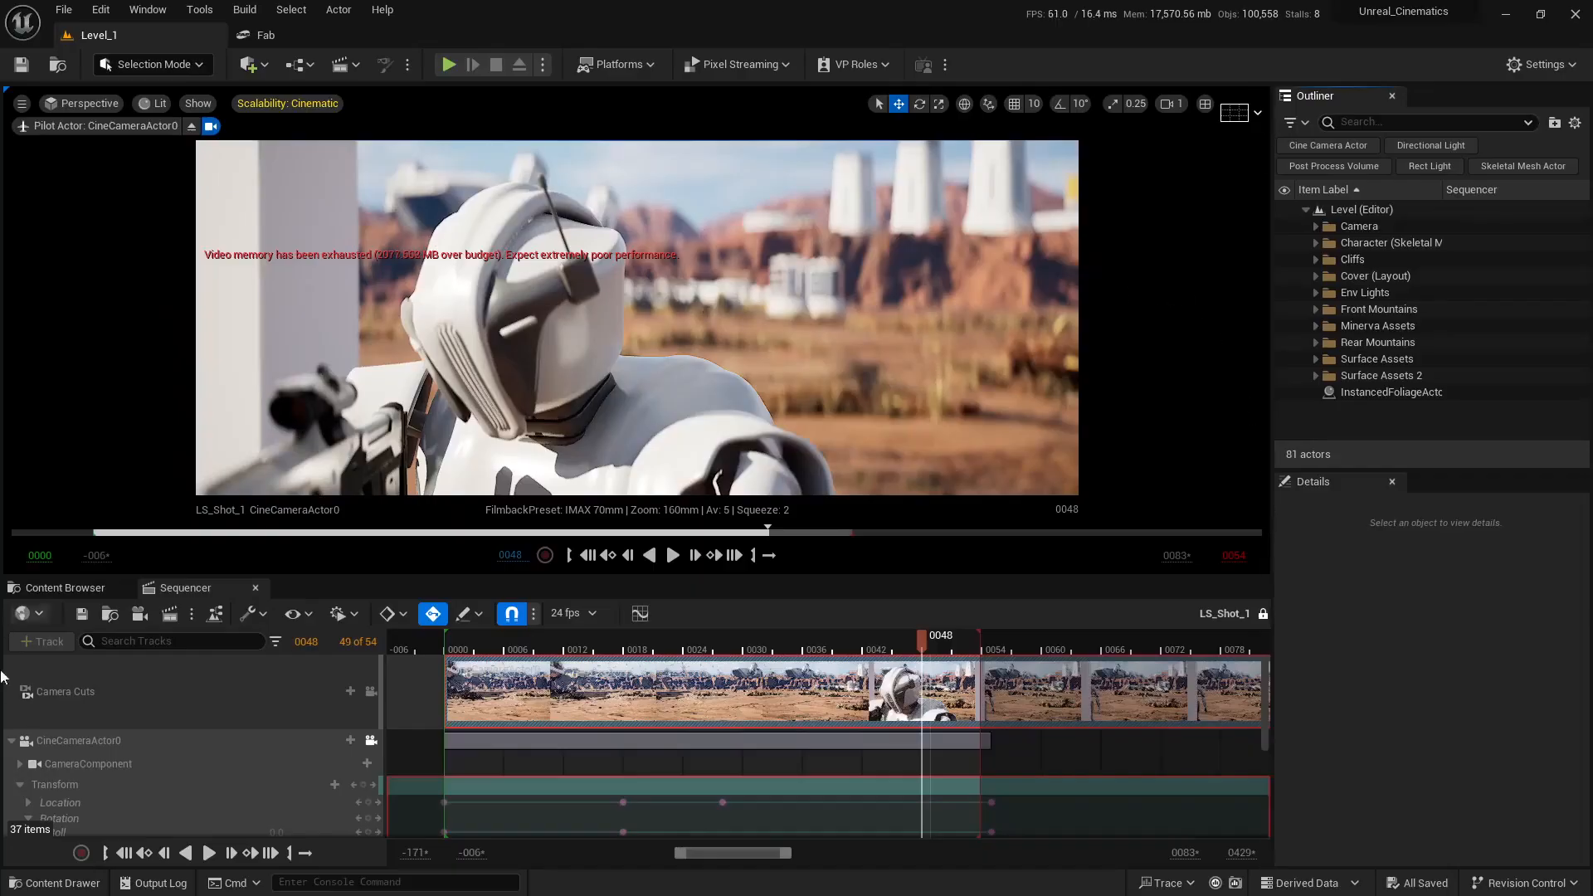
# Select the CameraComponent of CineCameraActor0 to access its camera and focus settings
pyautogui.click(87, 763)
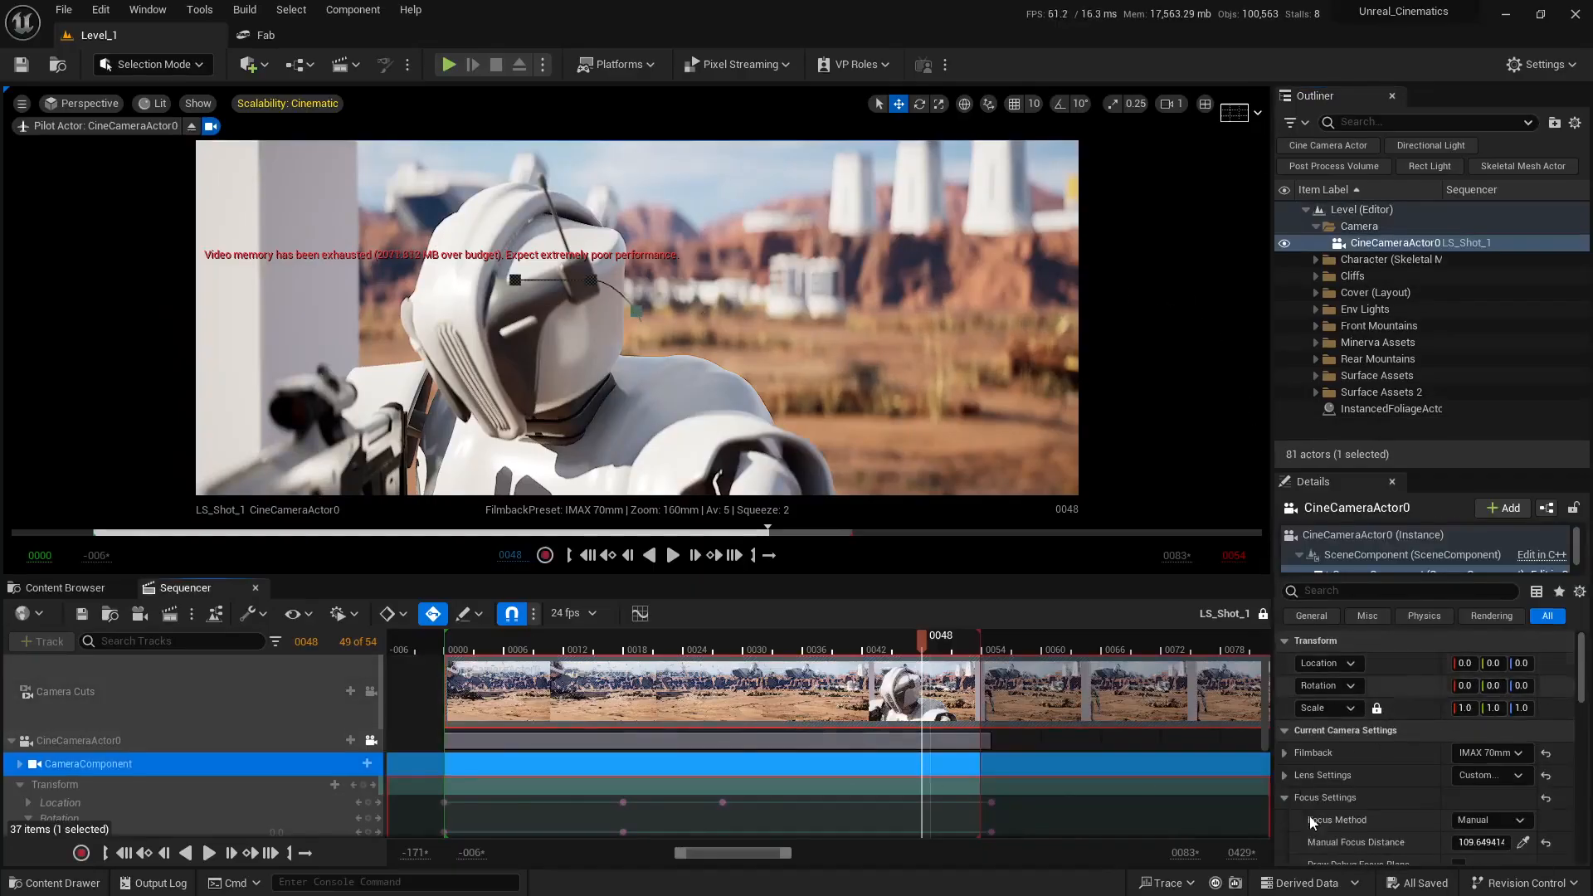